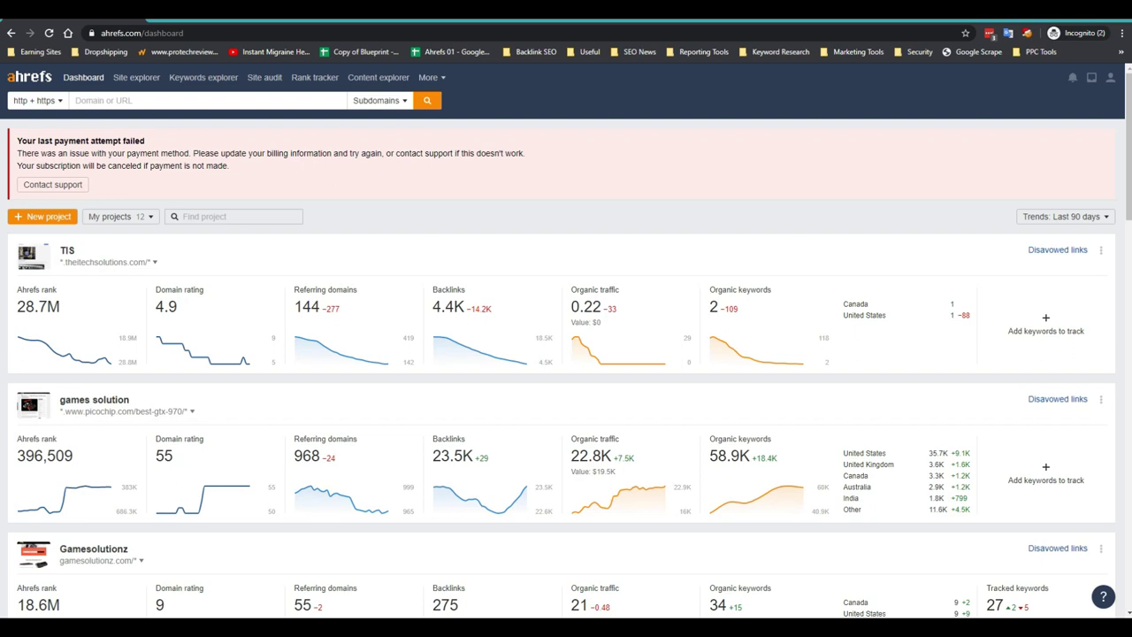
# Search Google in a new private tab for 'best budget graphics cards'
pyautogui.click(158, 101)
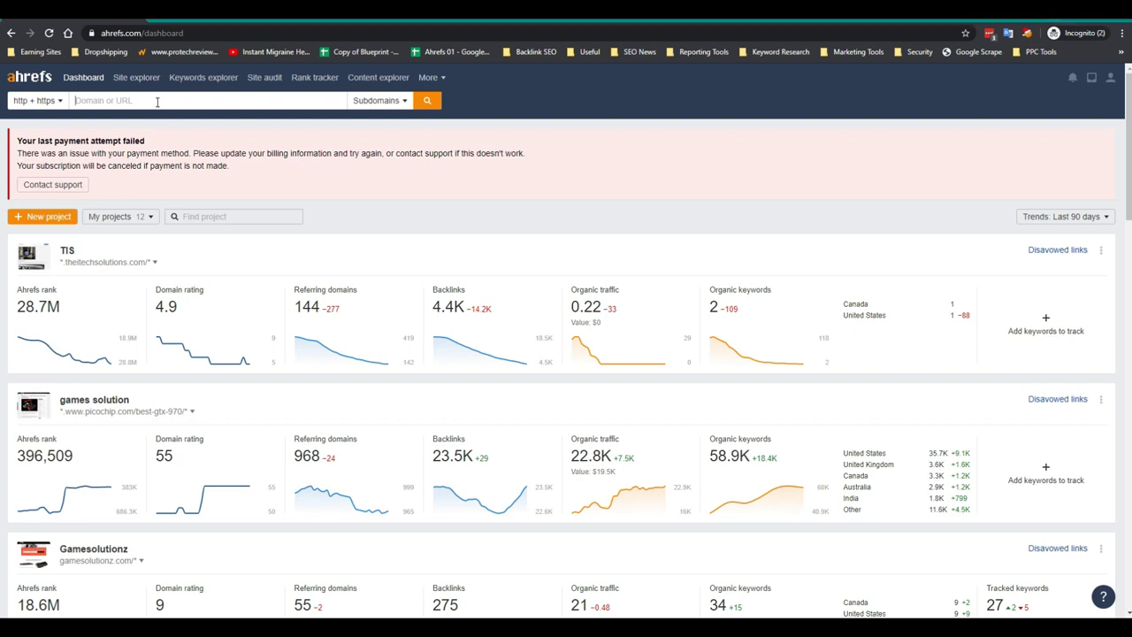
pyautogui.hotkey('ctrl', 't')
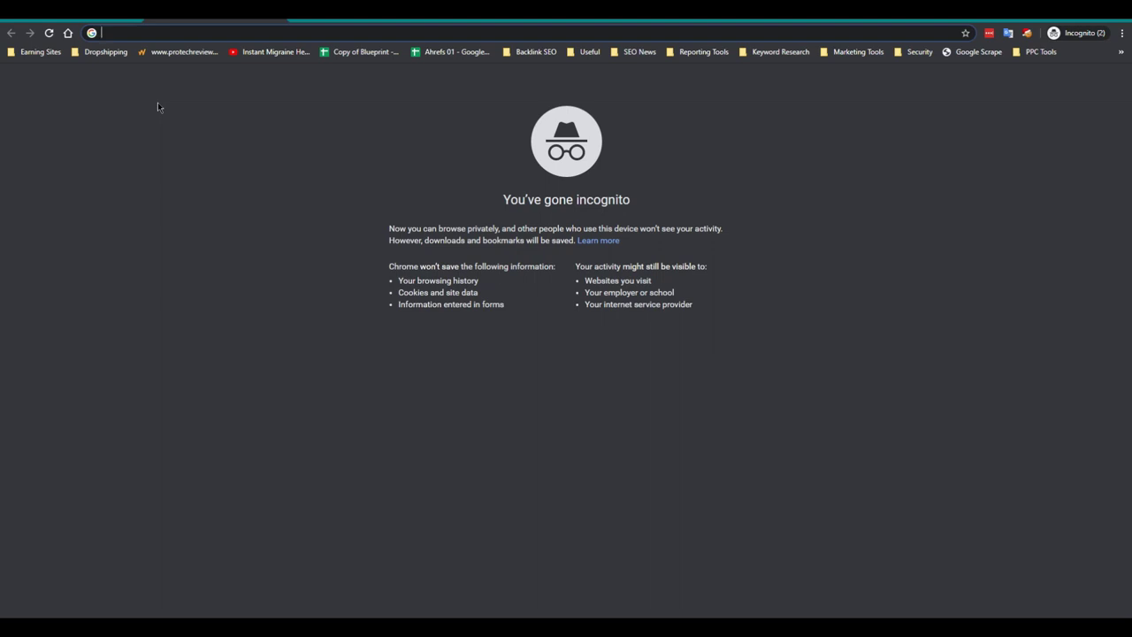
pyautogui.write('best')
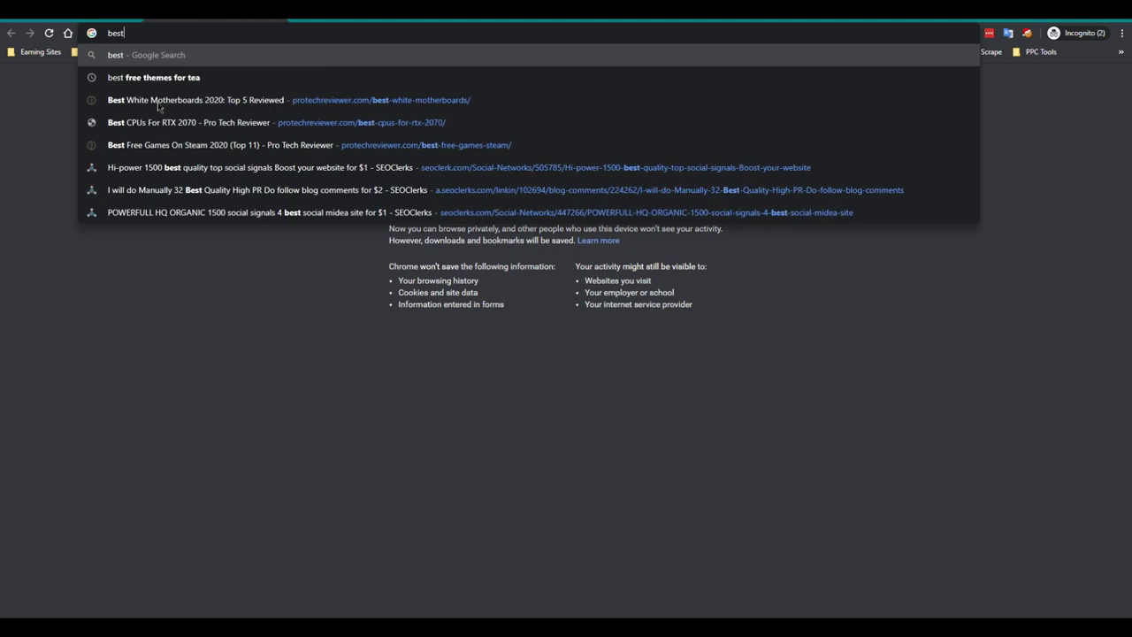
pyautogui.write(' gra')
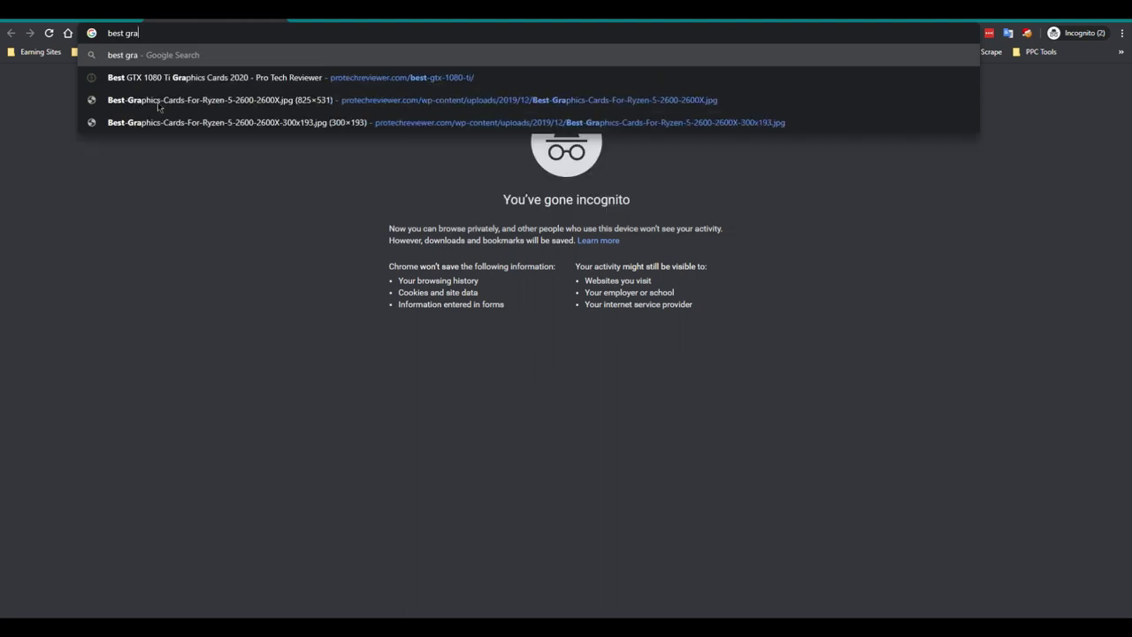
pyautogui.press('BackSpace')
pyautogui.press('BackSpace')
pyautogui.press('BackSpace')
pyautogui.write('b')
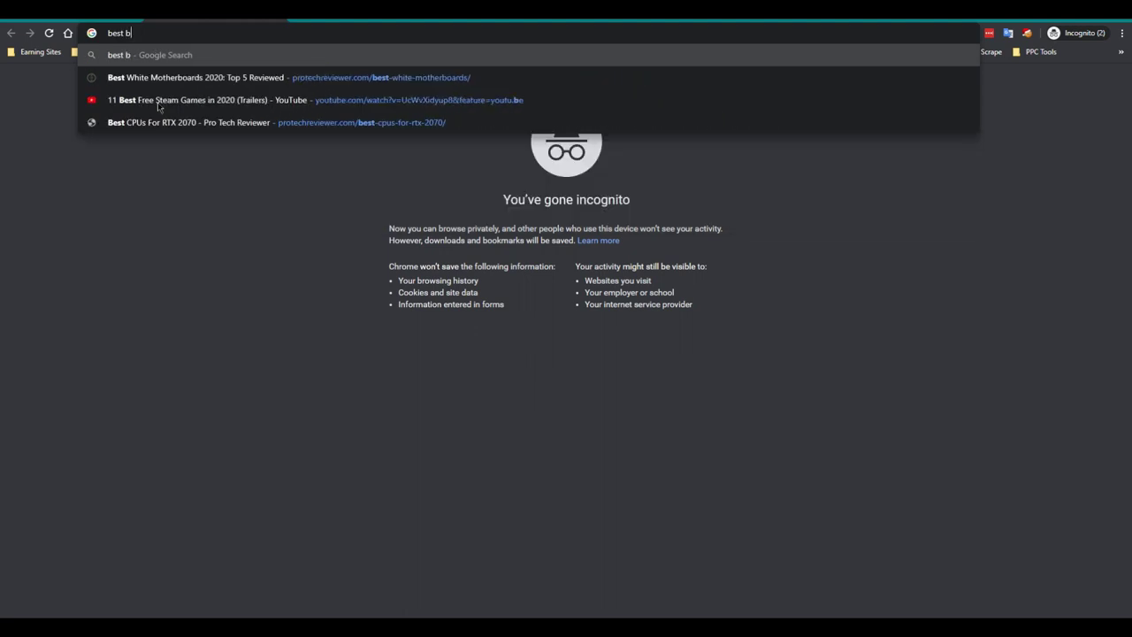
pyautogui.write('udget graphics')
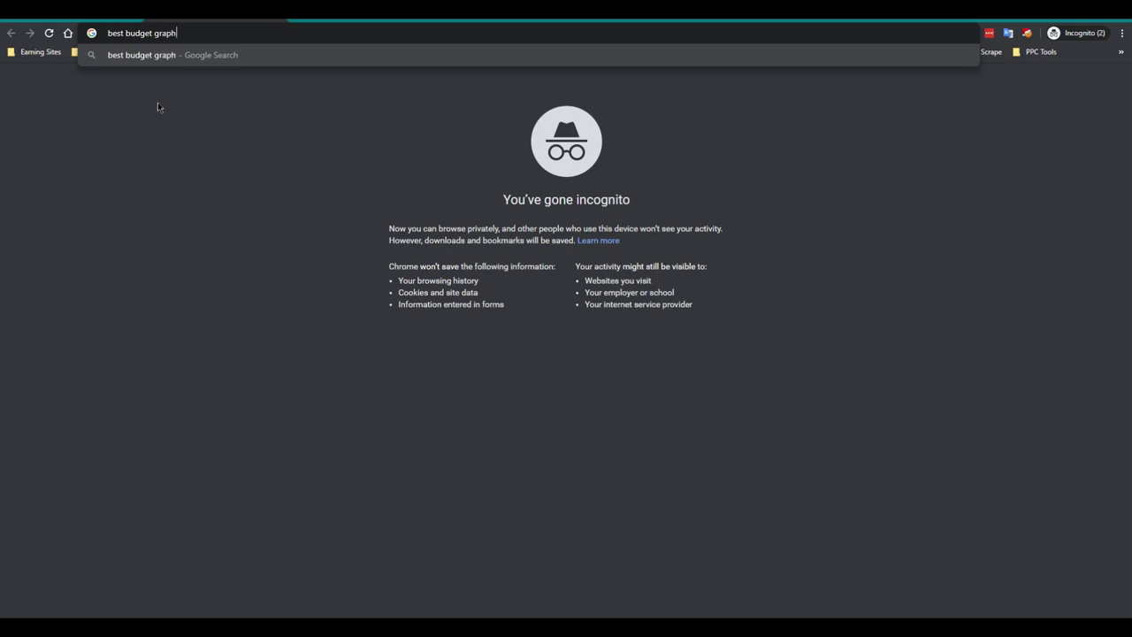
pyautogui.write(' cards')
pyautogui.press('Return')
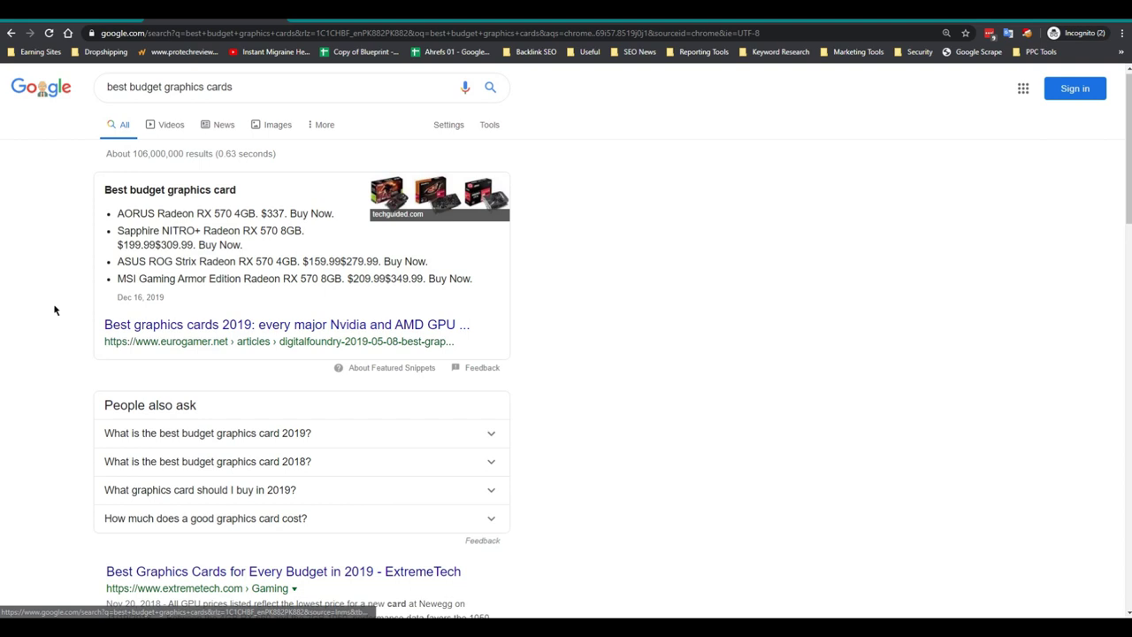
# Copy the xtremegaminerd.com address from the results and go back to Ahrefs
pyautogui.scroll(-3, 60, 318)
pyautogui.scroll(-1, 67, 331)
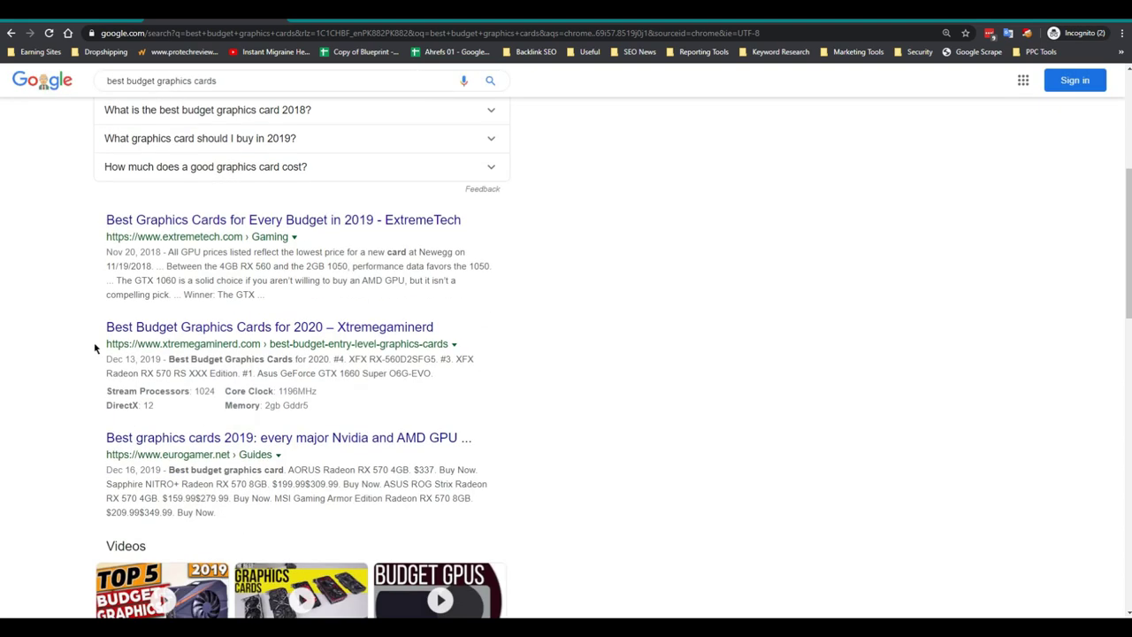
pyautogui.moveTo(106, 343); pyautogui.dragTo(261, 343)
pyautogui.hotkey('ctrl', 'c')
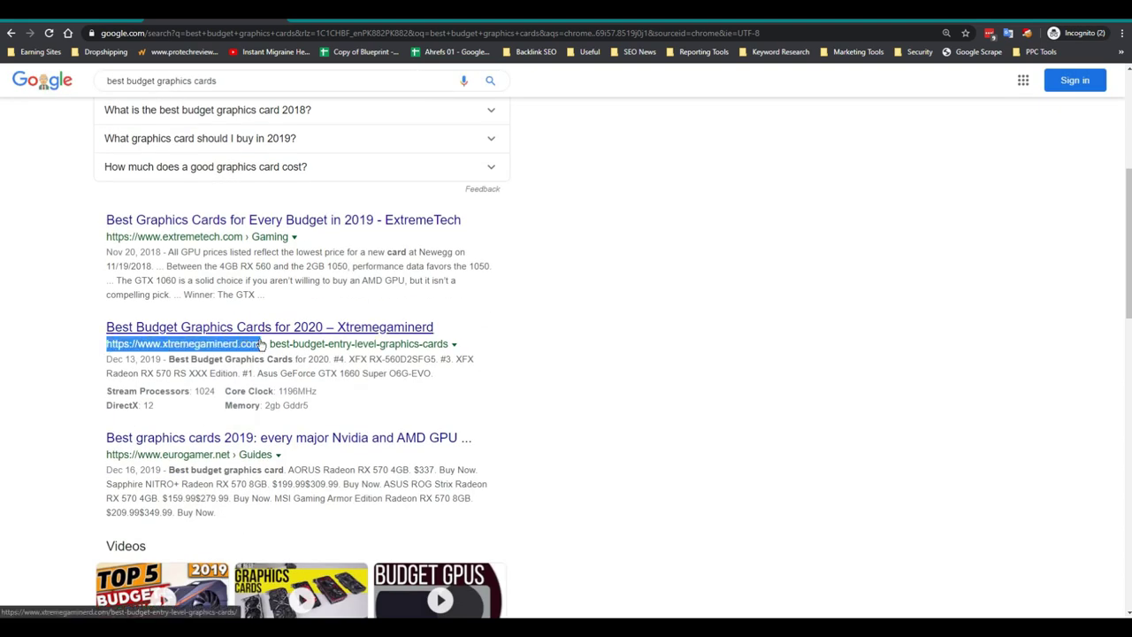
pyautogui.hotkey('alt', 'Tab')
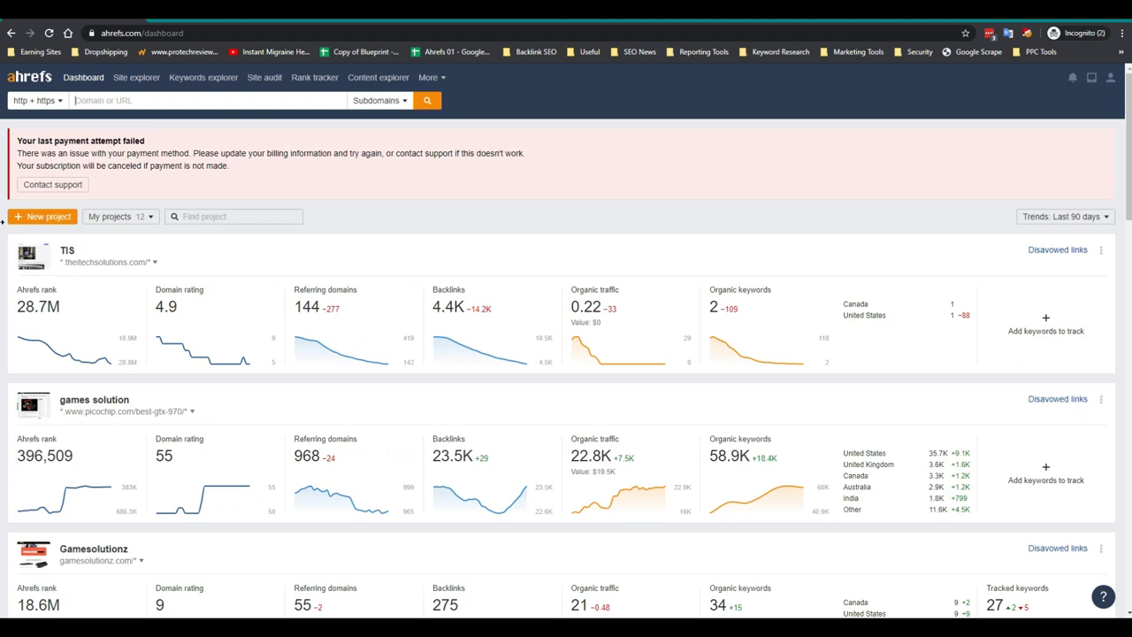
# Analyse xtremegaminerd.com in Site Explorer and open its competing domains list
pyautogui.hotkey('ctrl', 'v')
pyautogui.press('Return')
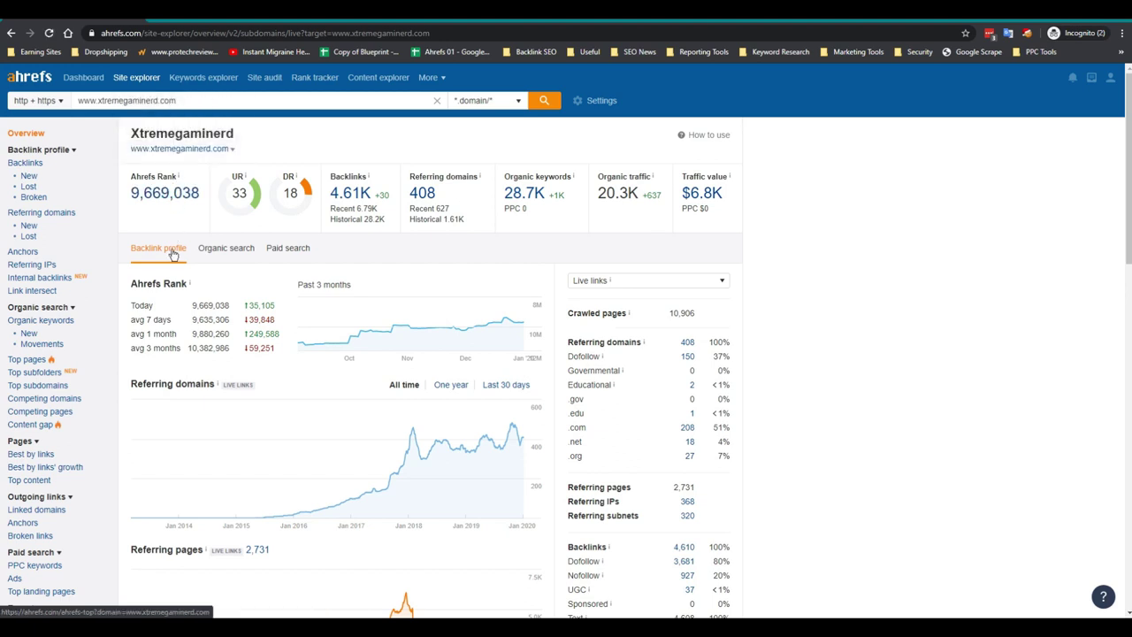
pyautogui.click(67, 399)
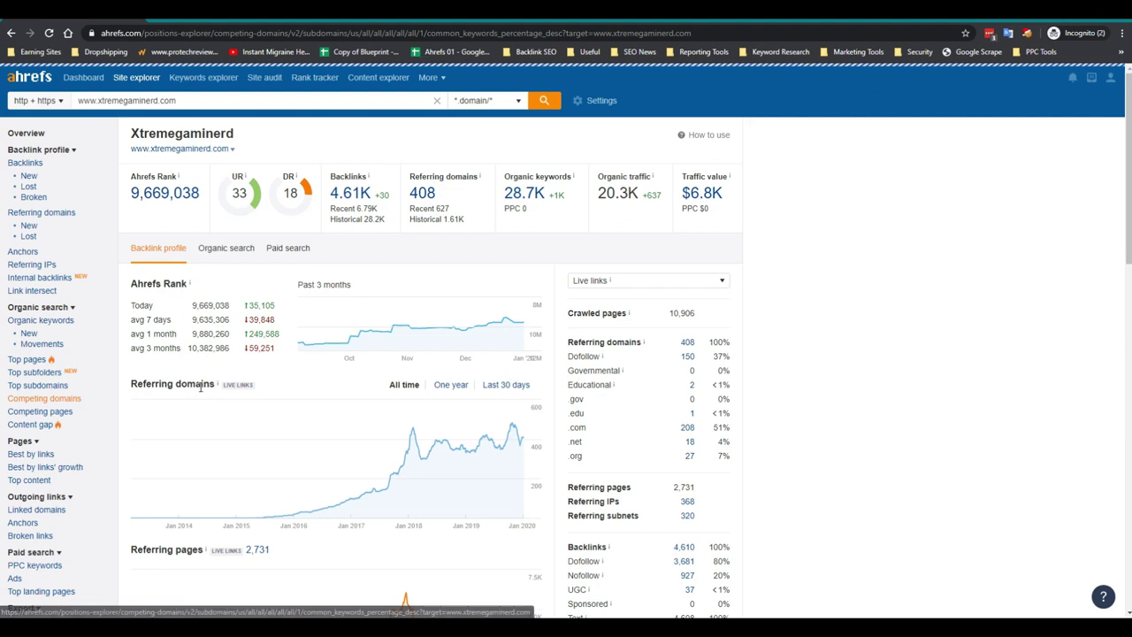
# Review the 48 competing domains, then list the 408 referring domains by domain rating
pyautogui.scroll(-3, 222, 389)
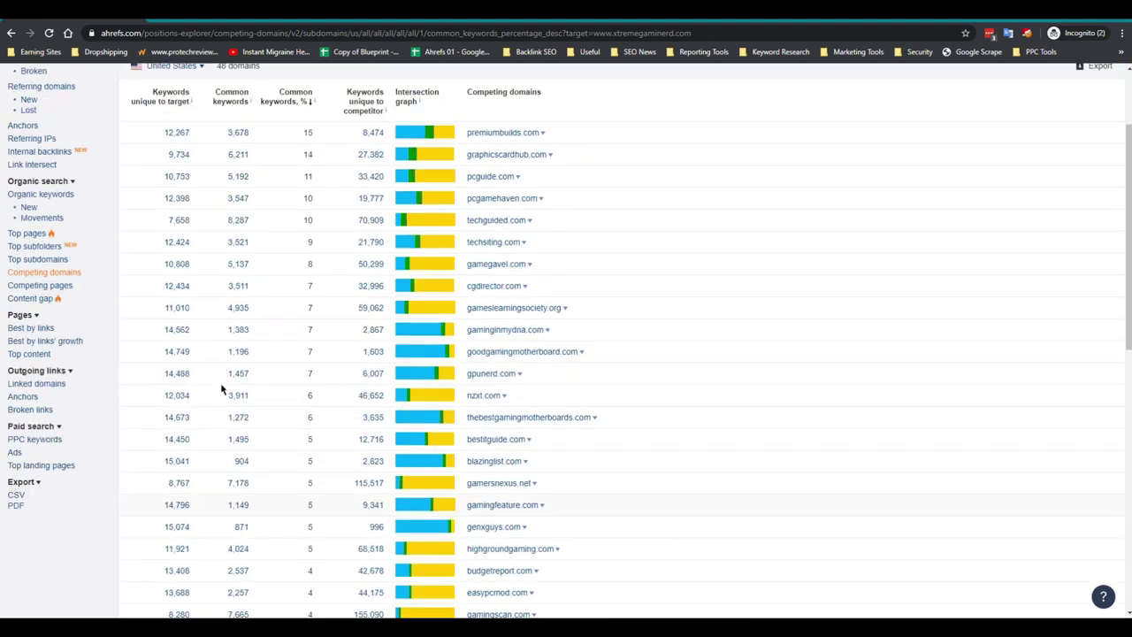
pyautogui.scroll(3, 222, 386)
pyautogui.scroll(-1, 550, 333)
pyautogui.scroll(-8, 550, 333)
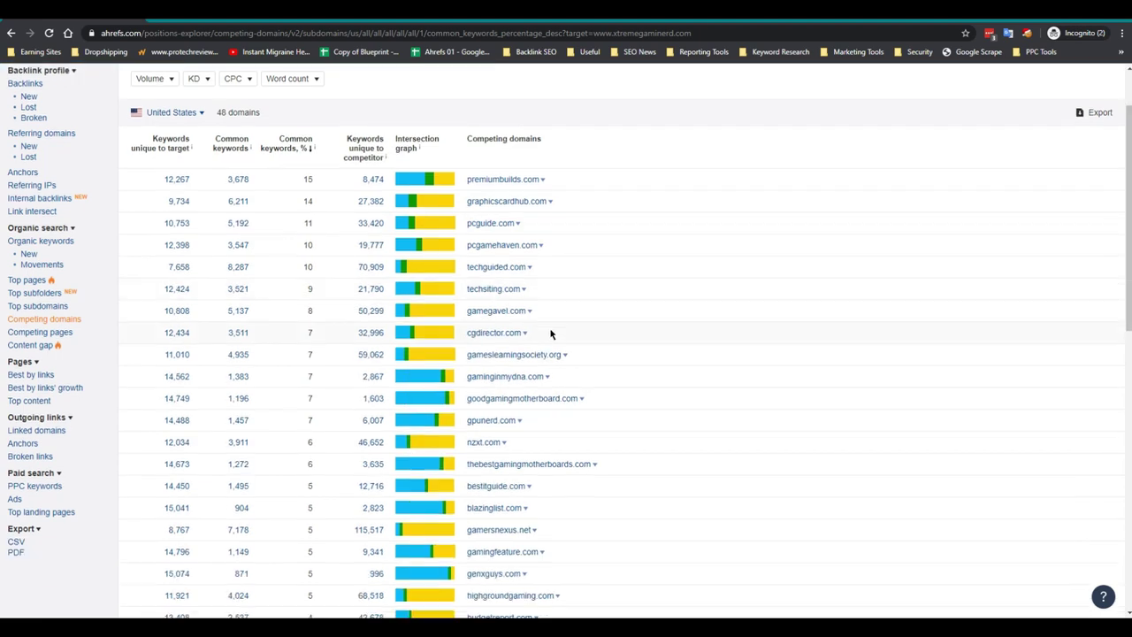
pyautogui.scroll(2, 549, 331)
pyautogui.scroll(7, 548, 334)
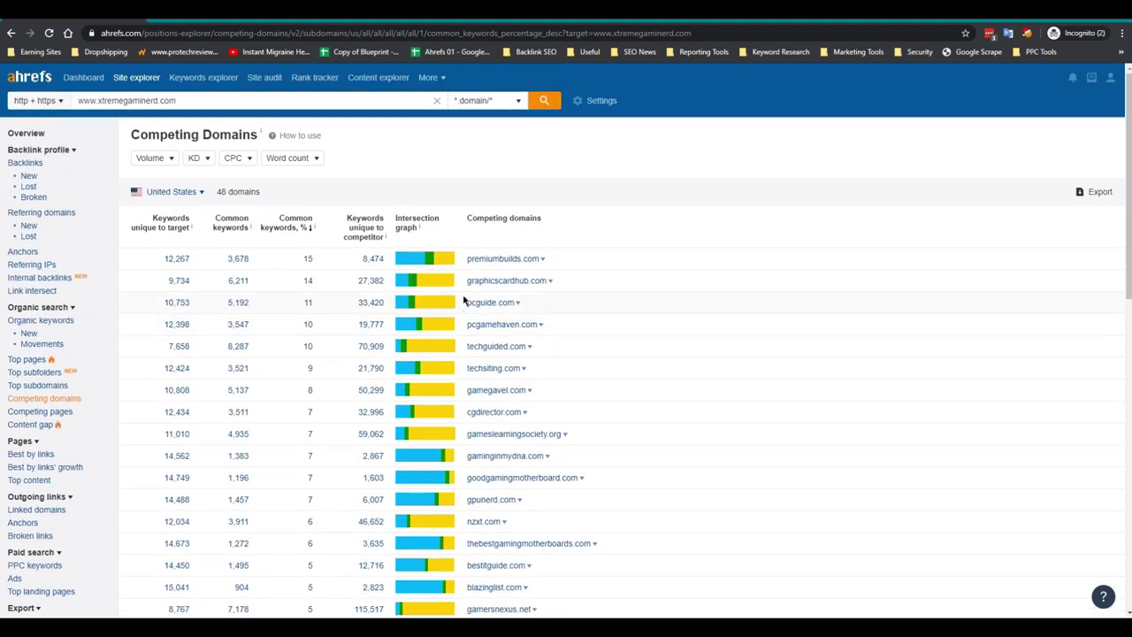
pyautogui.click(64, 219)
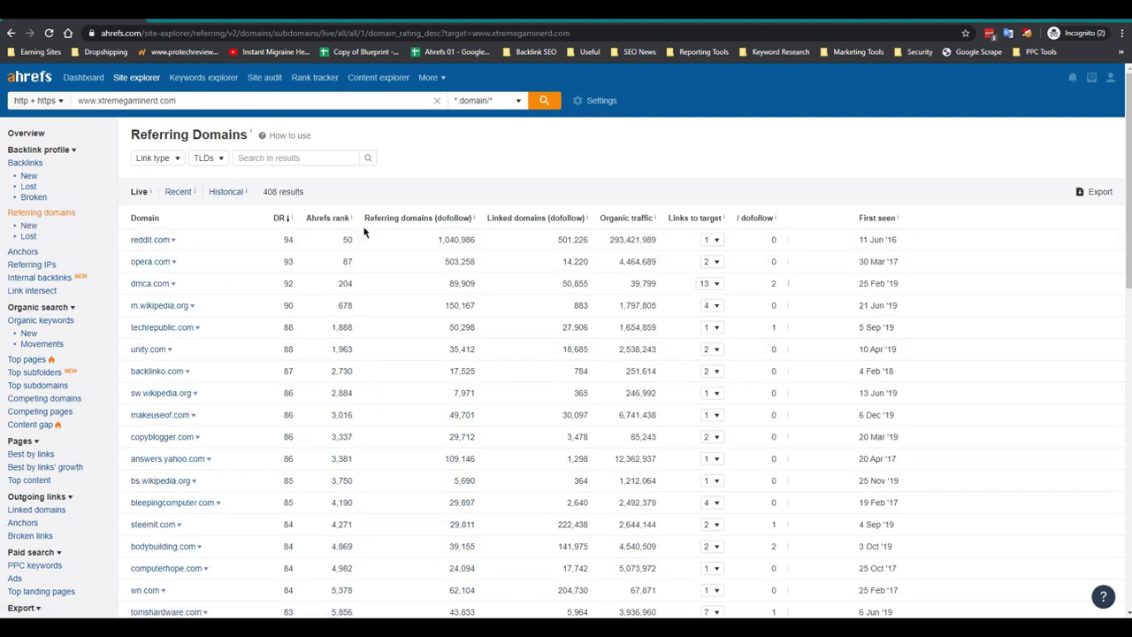
# Export all 408 one-link-per-domain backlinks of xtremegaminerd.com as a full CSV, then minimise the browser
pyautogui.click(35, 163)
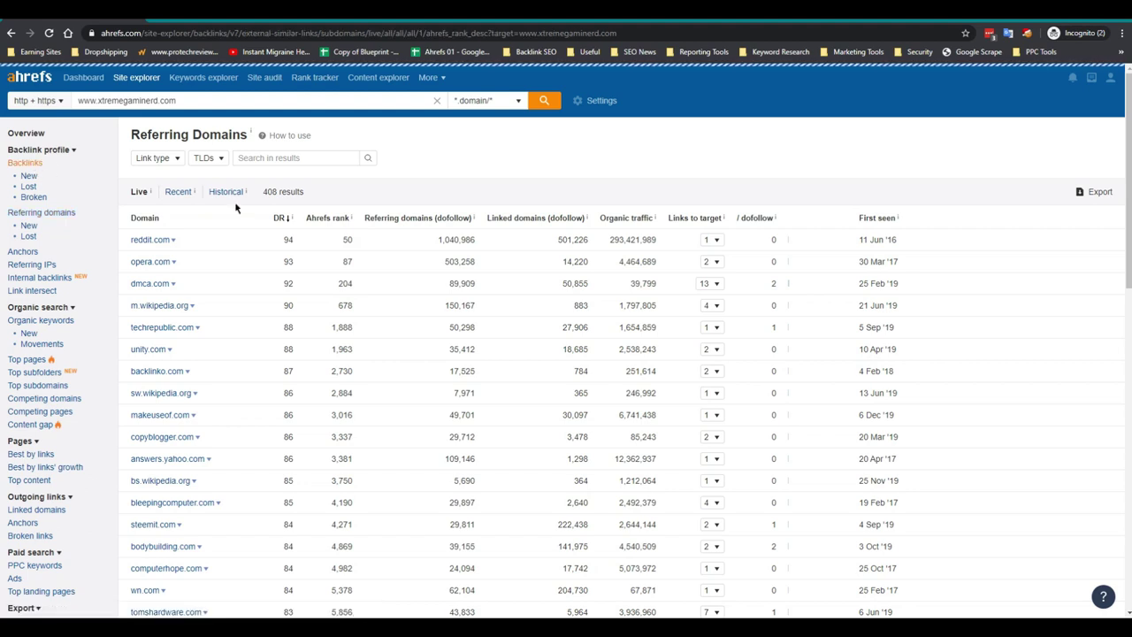
pyautogui.click(232, 162)
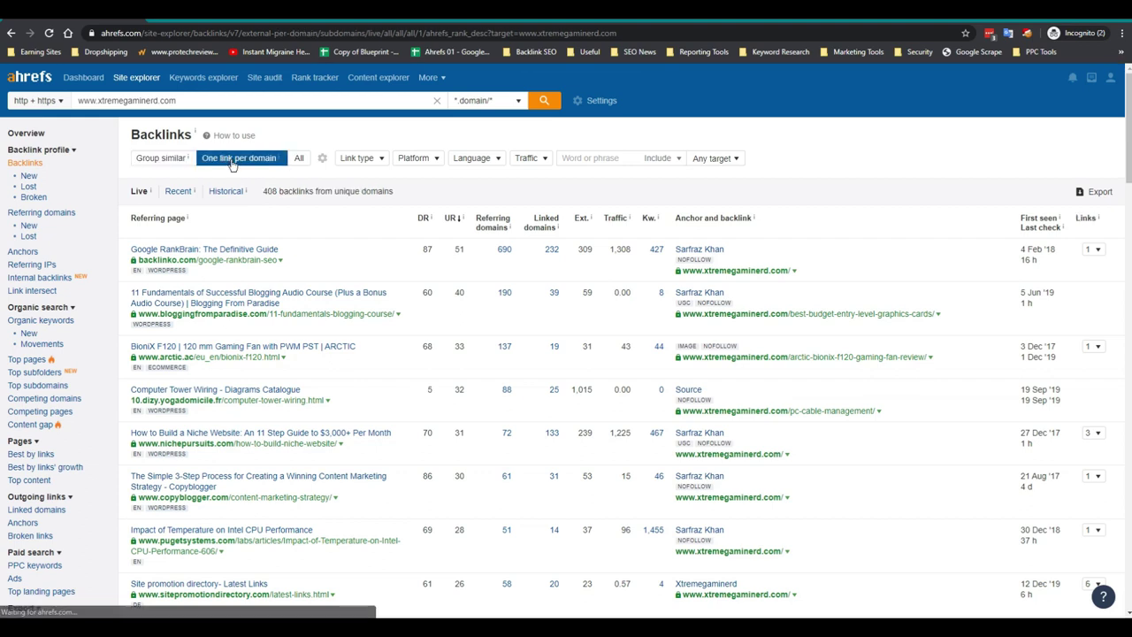
pyautogui.click(1097, 192)
pyautogui.click(560, 306)
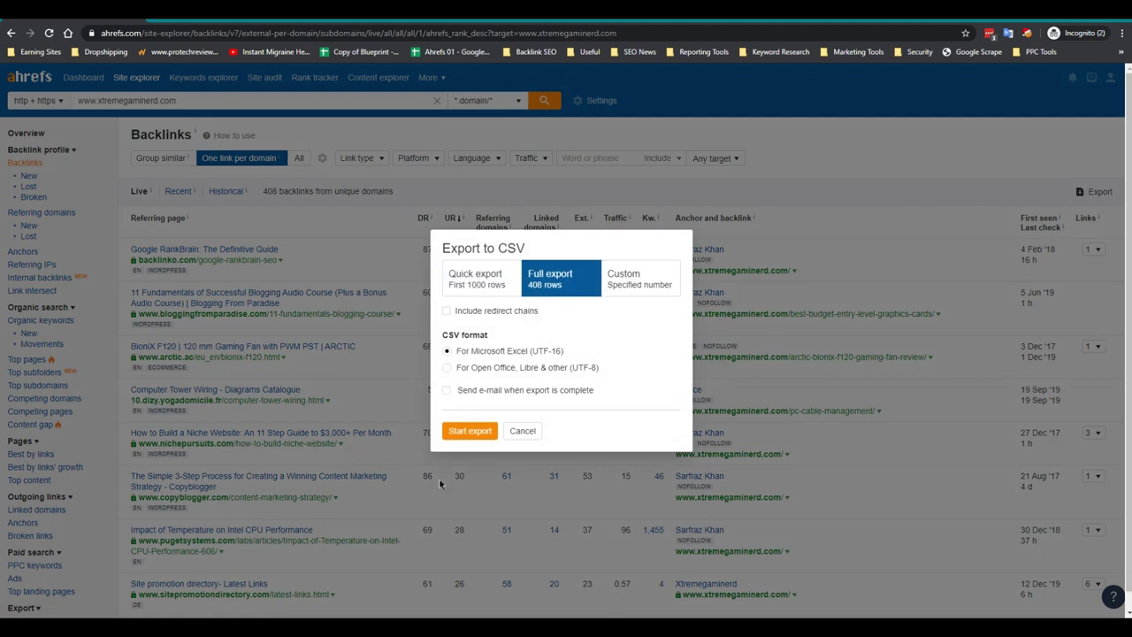
pyautogui.click(464, 434)
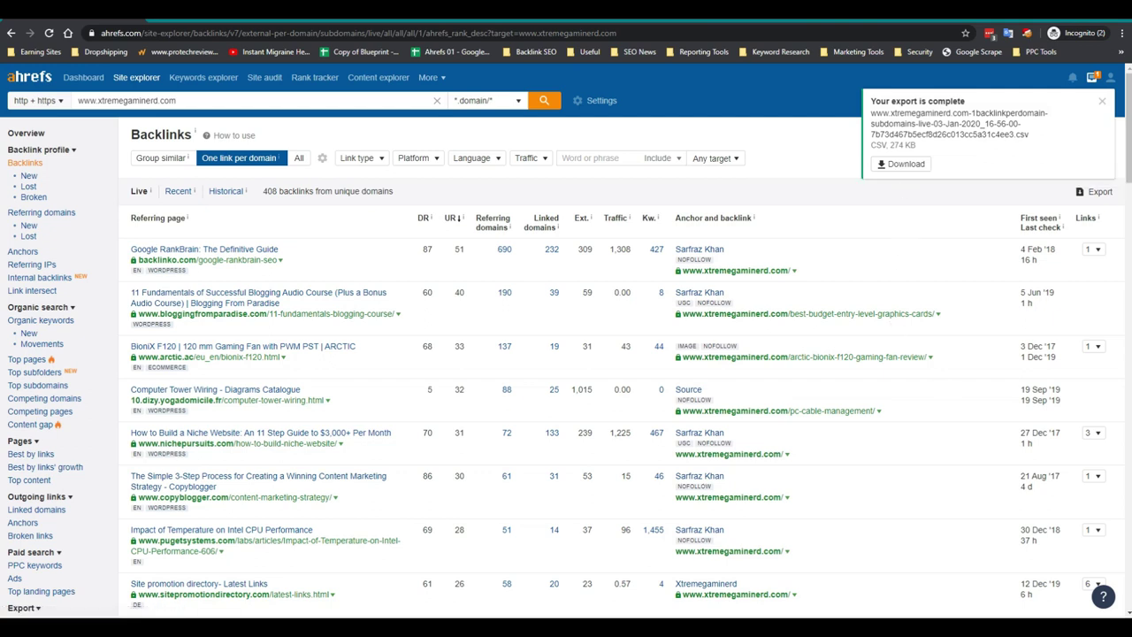
pyautogui.press('super+d')
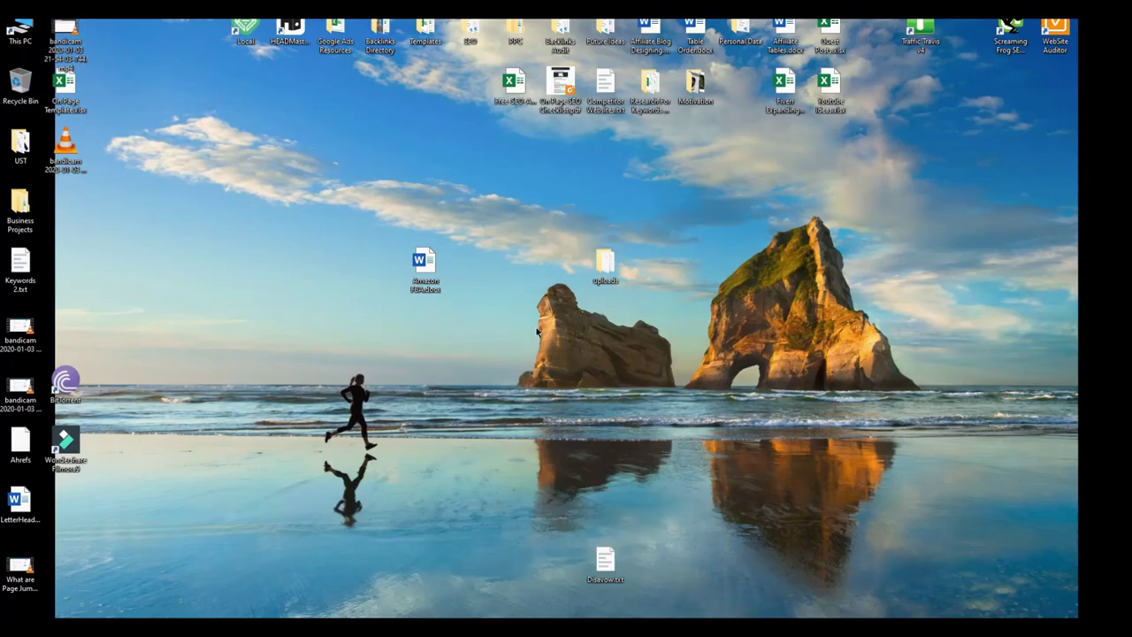
# In the Research For Keywords and Backlinking folder, view the prefix CSV, then open the subdomains CSV in Excel
pyautogui.doubleClick(650, 93)
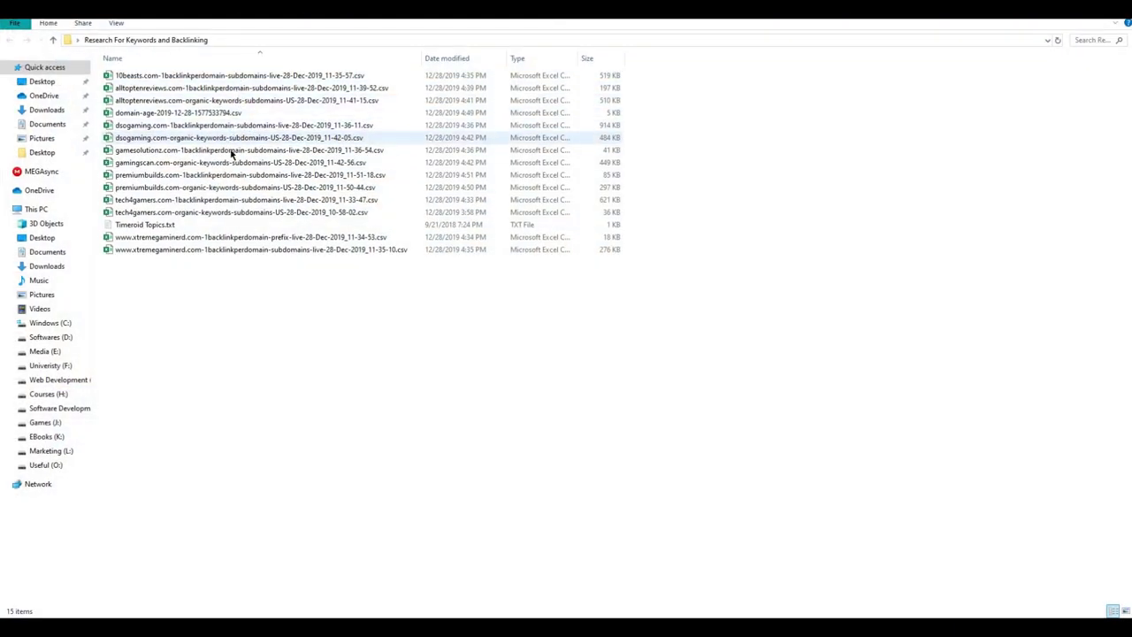
pyautogui.click(232, 238)
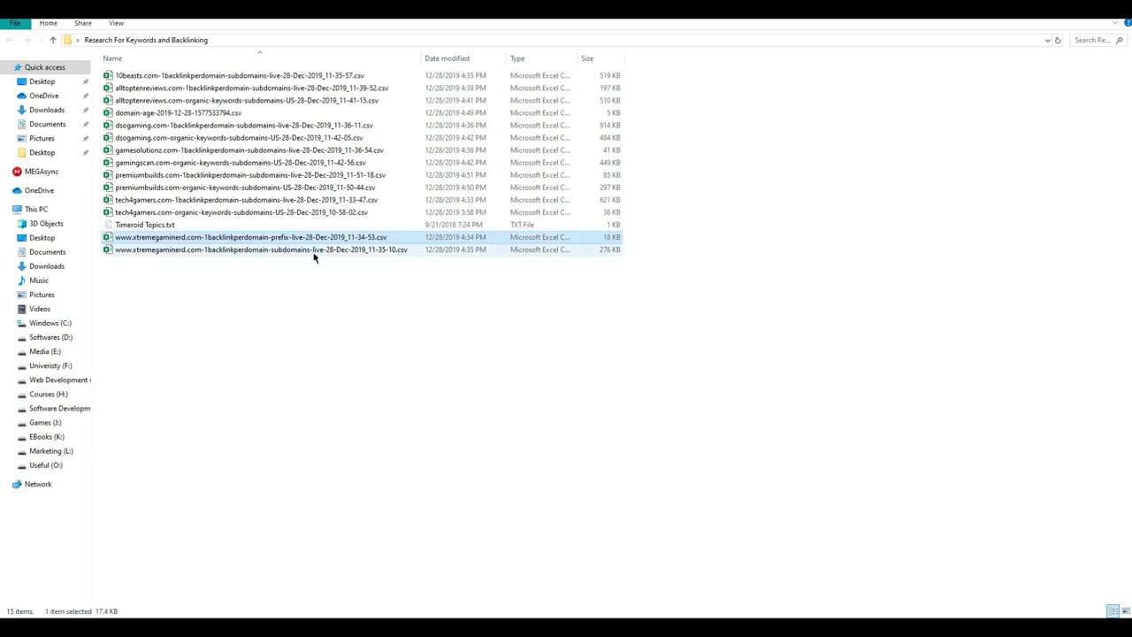
pyautogui.press('Return')
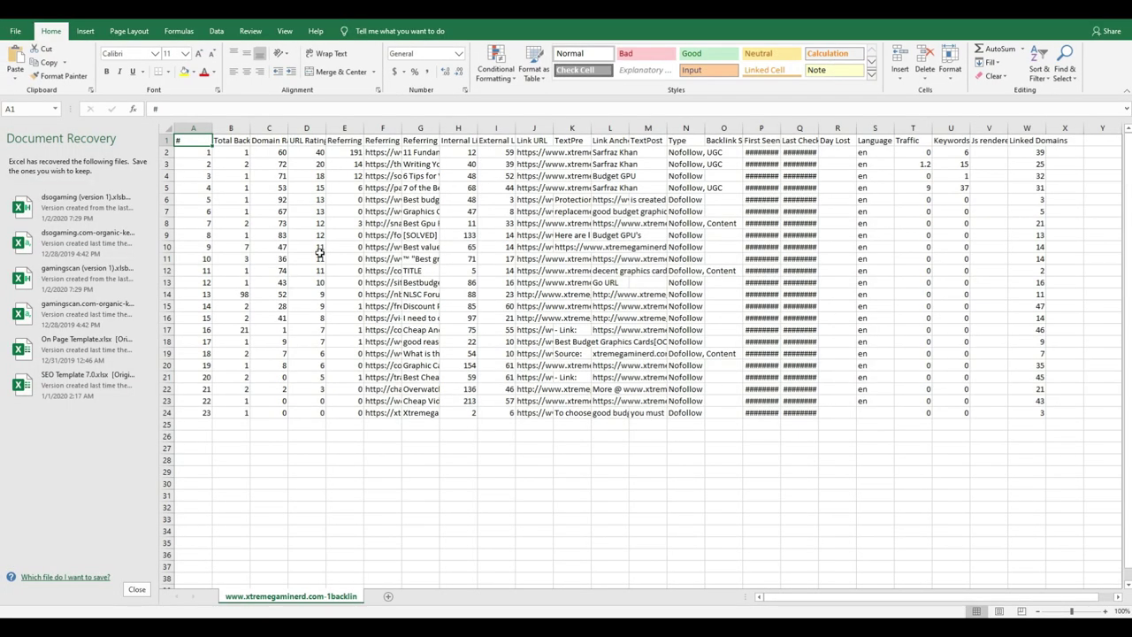
pyautogui.hotkey('alt', 'F4')
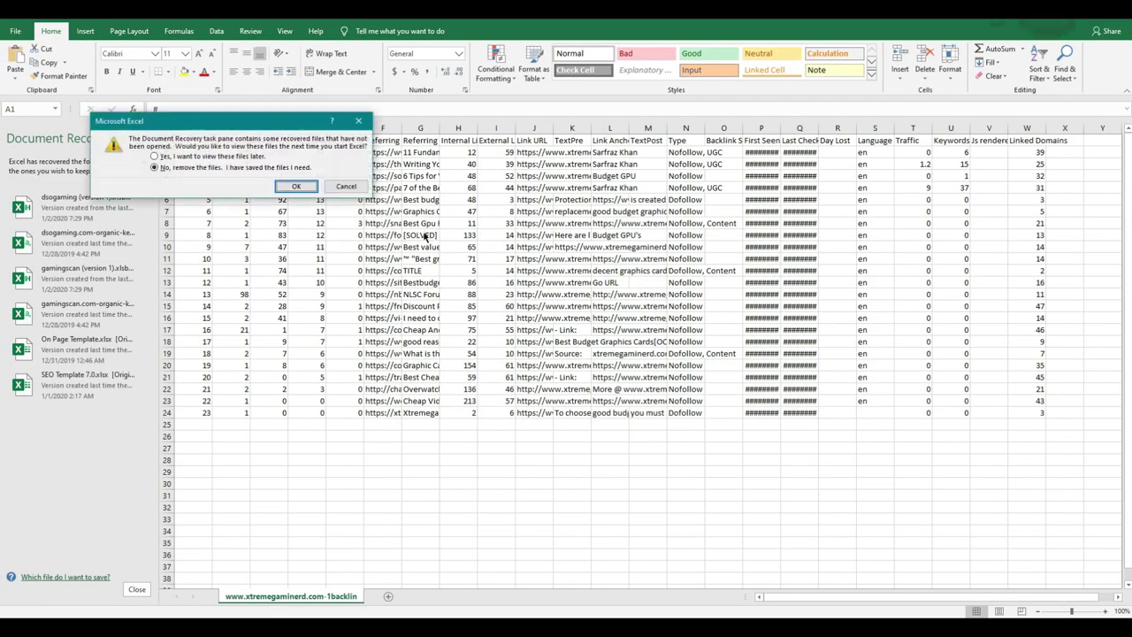
pyautogui.press('Return')
pyautogui.press('Down')
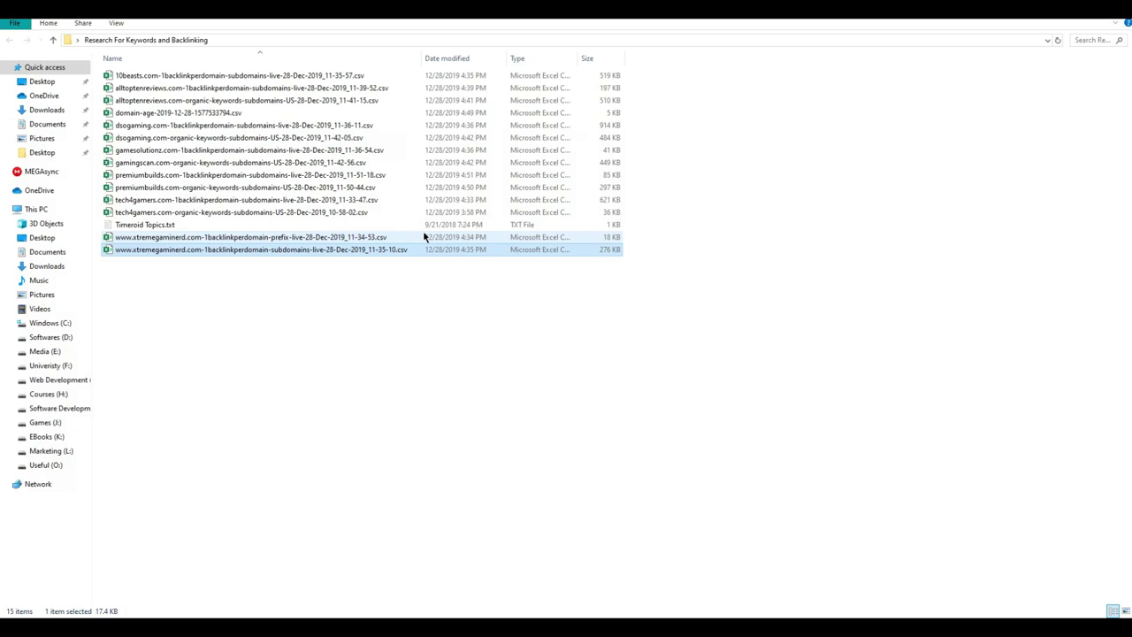
pyautogui.press('Return')
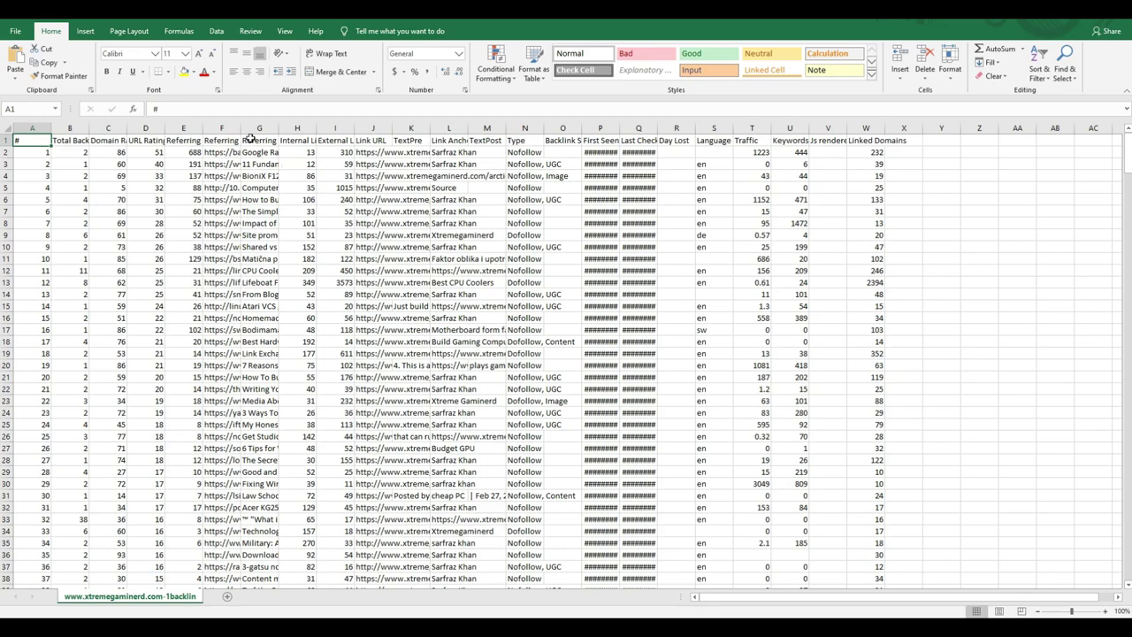
# Copy the blogs-collection.com referring page URL from the backlink sheet and open it in the browser
pyautogui.hotkey('alt', 'F4')
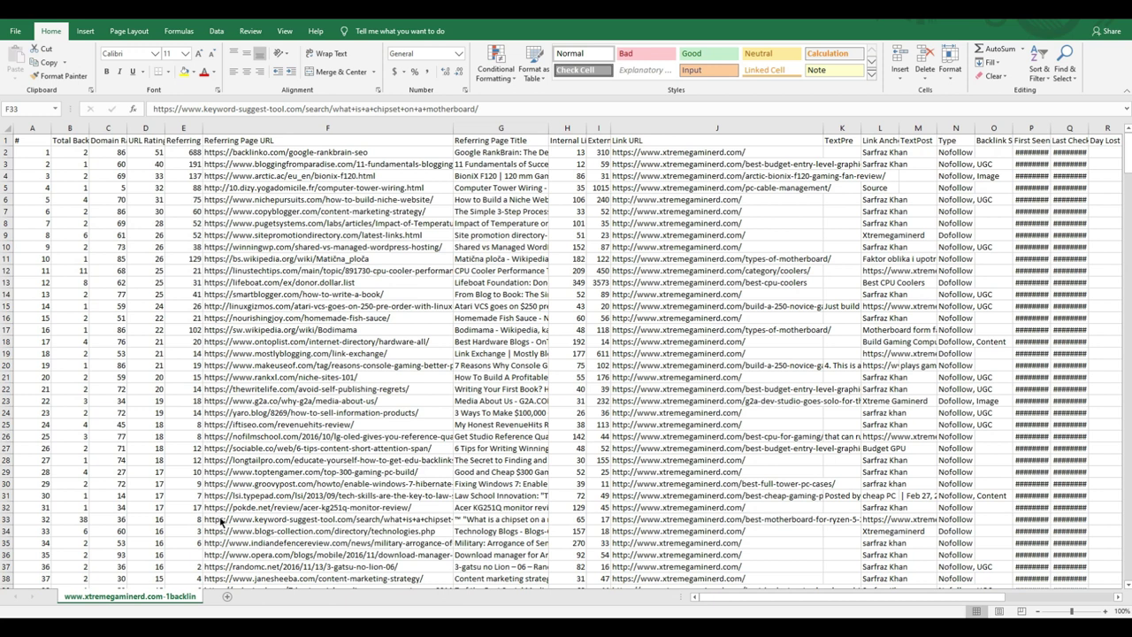
pyautogui.click(220, 520)
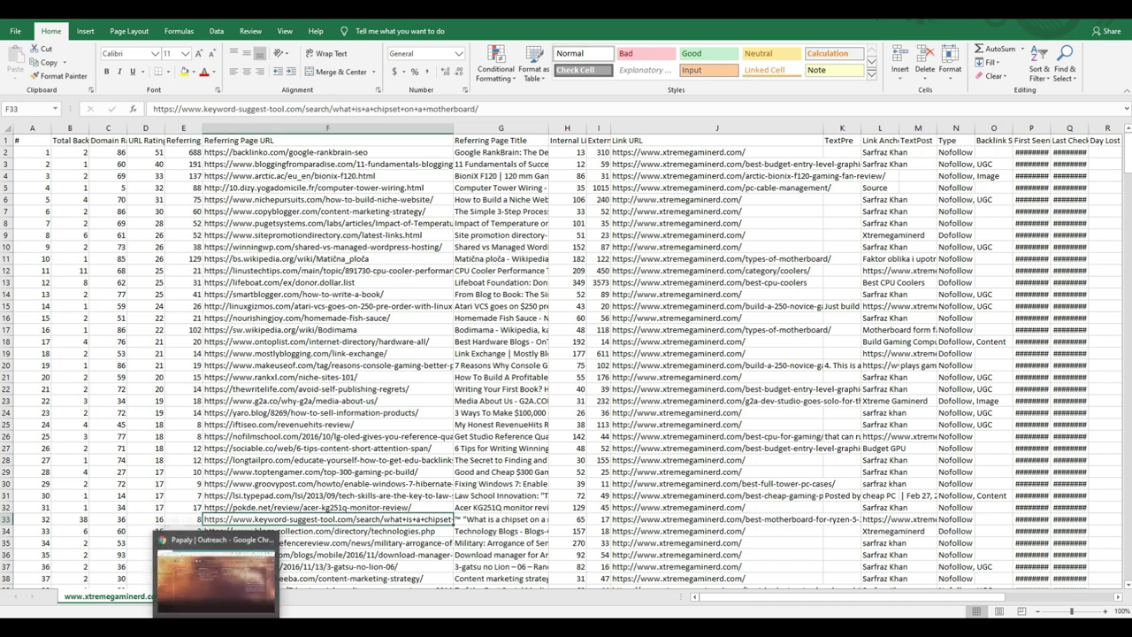
pyautogui.click(217, 574)
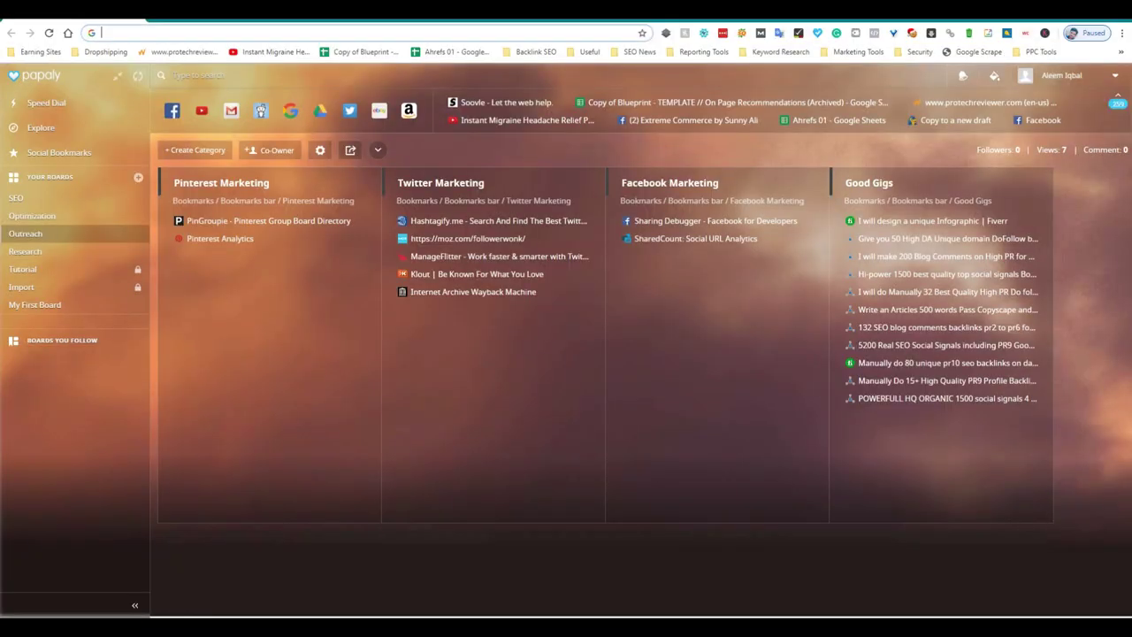
pyautogui.hotkey('alt', 'Tab')
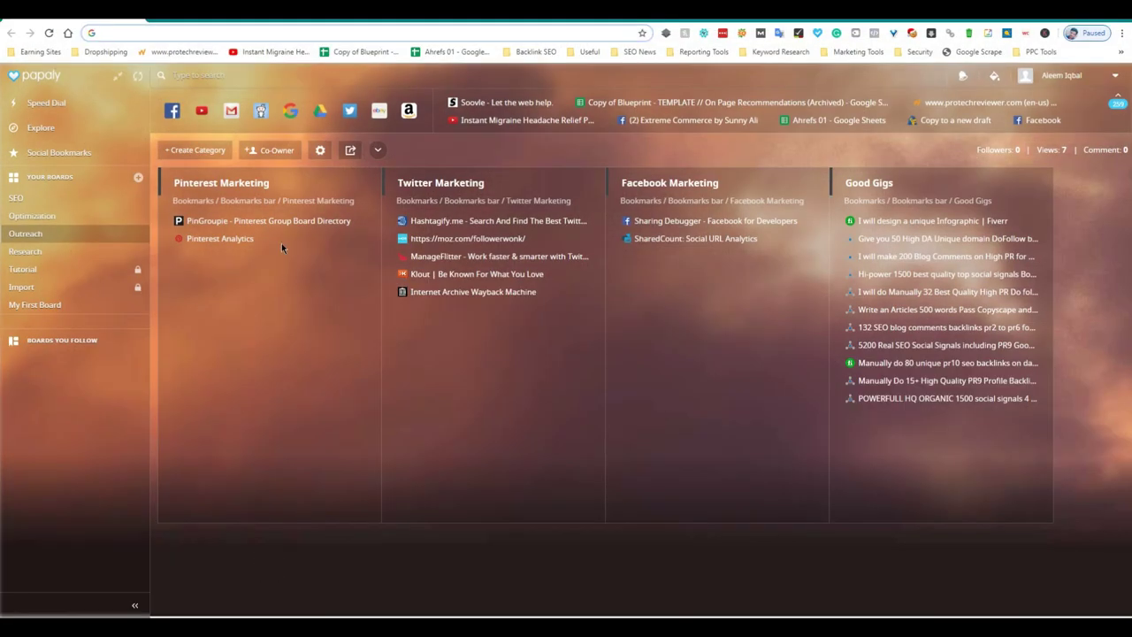
pyautogui.hotkey('ctrl', 'l')
pyautogui.write('https://www.blogs-collection.com/directory/technologies.php')
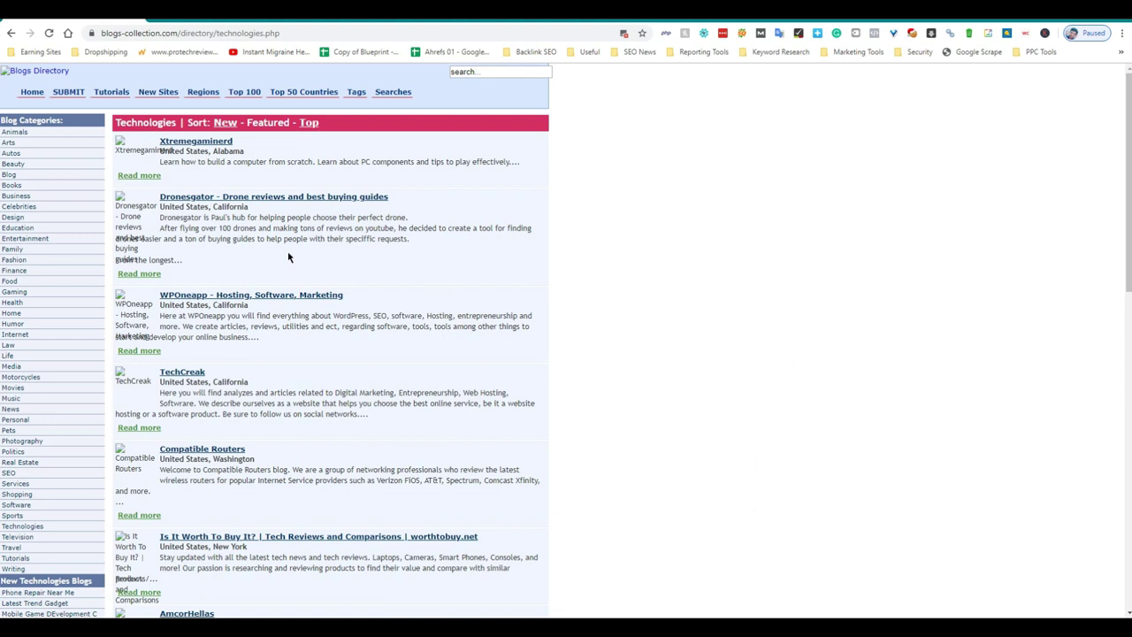
# Always allow images on the blogs-collection.com Technologies listing page
pyautogui.scroll(-10, 287, 256)
pyautogui.scroll(7, 287, 257)
pyautogui.scroll(3, 288, 257)
pyautogui.hotkey('alt', 'Tab')
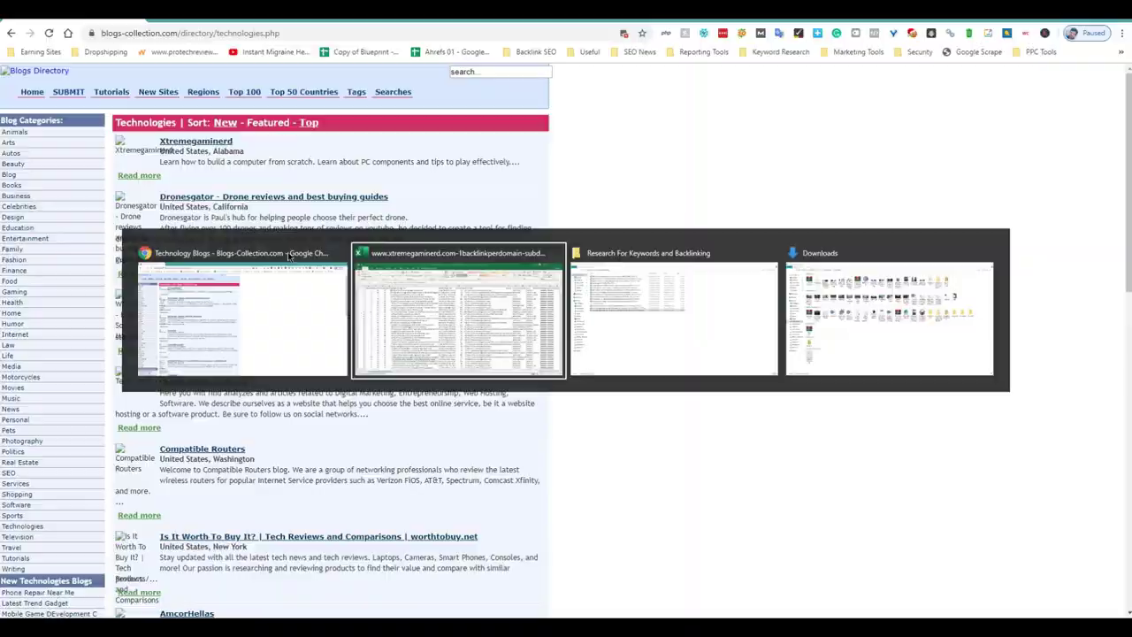
pyautogui.hotkey('alt', 'Tab')
pyautogui.scroll(-7, 288, 256)
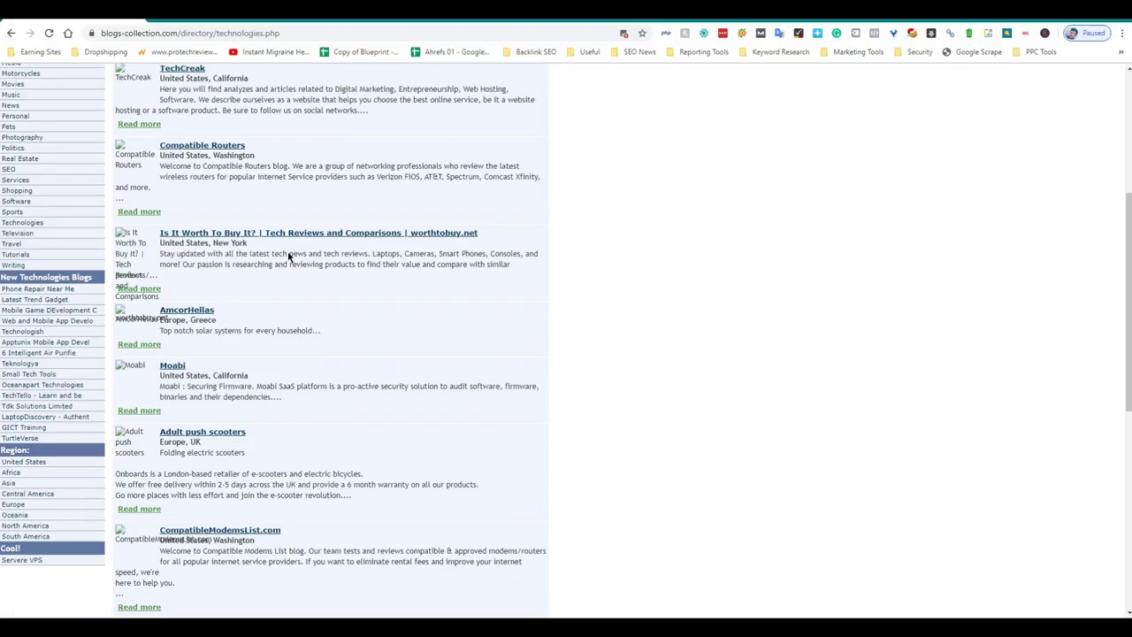
pyautogui.scroll(-2, 287, 256)
pyautogui.scroll(9, 288, 256)
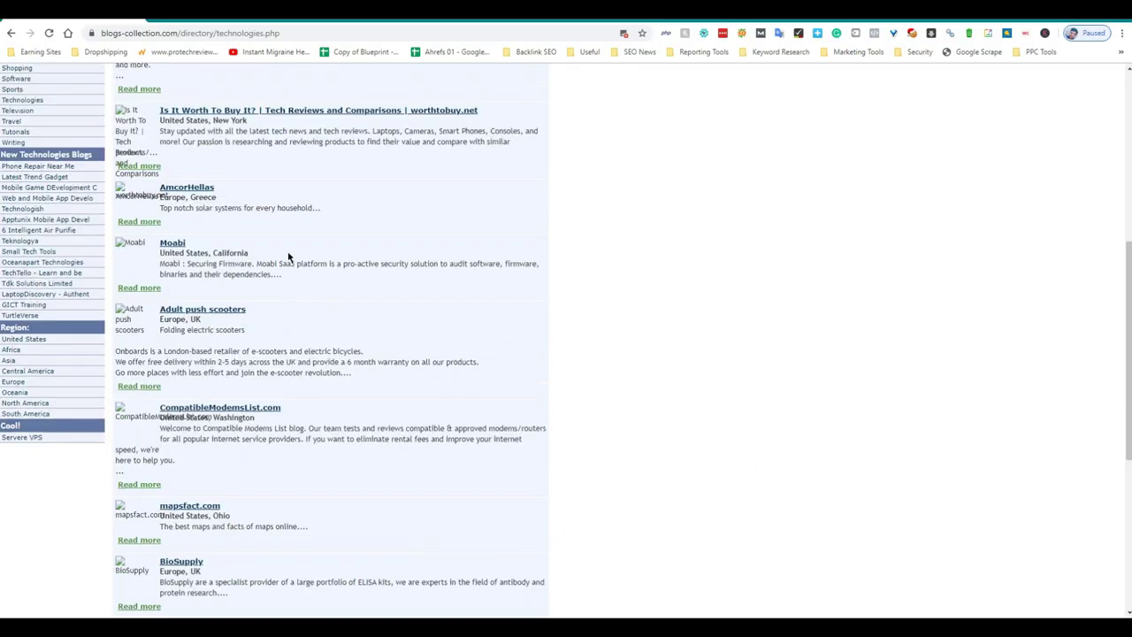
pyautogui.click(624, 33)
pyautogui.click(592, 98)
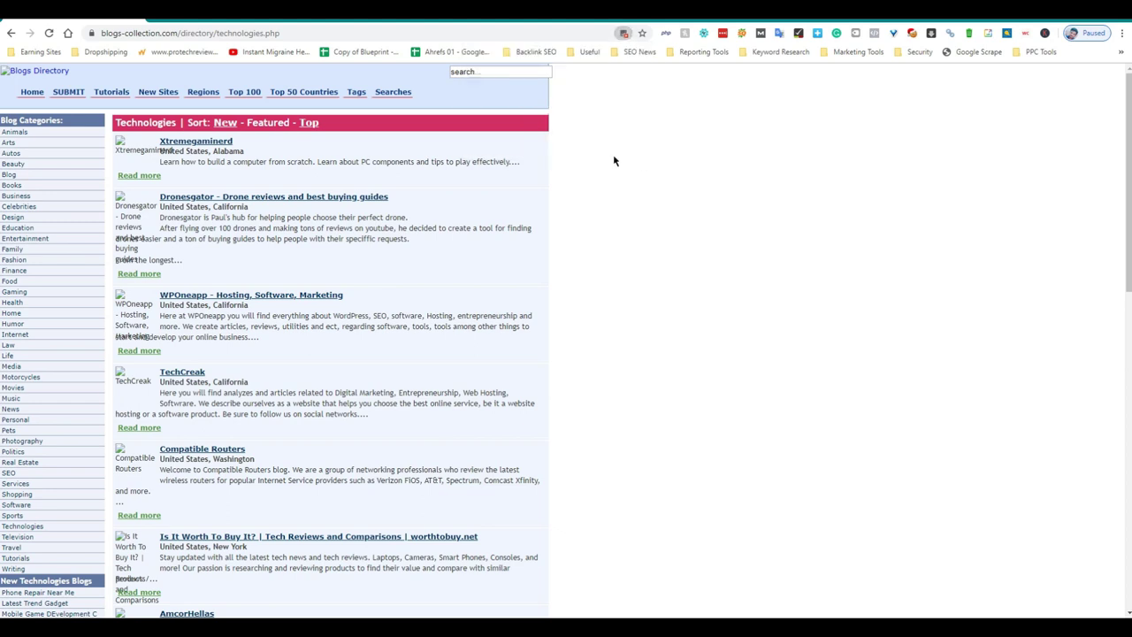
pyautogui.click(632, 143)
# Open the blog submission page and start a free regular submission for United States
pyautogui.scroll(-4, 45, 344)
pyautogui.scroll(-3, 45, 346)
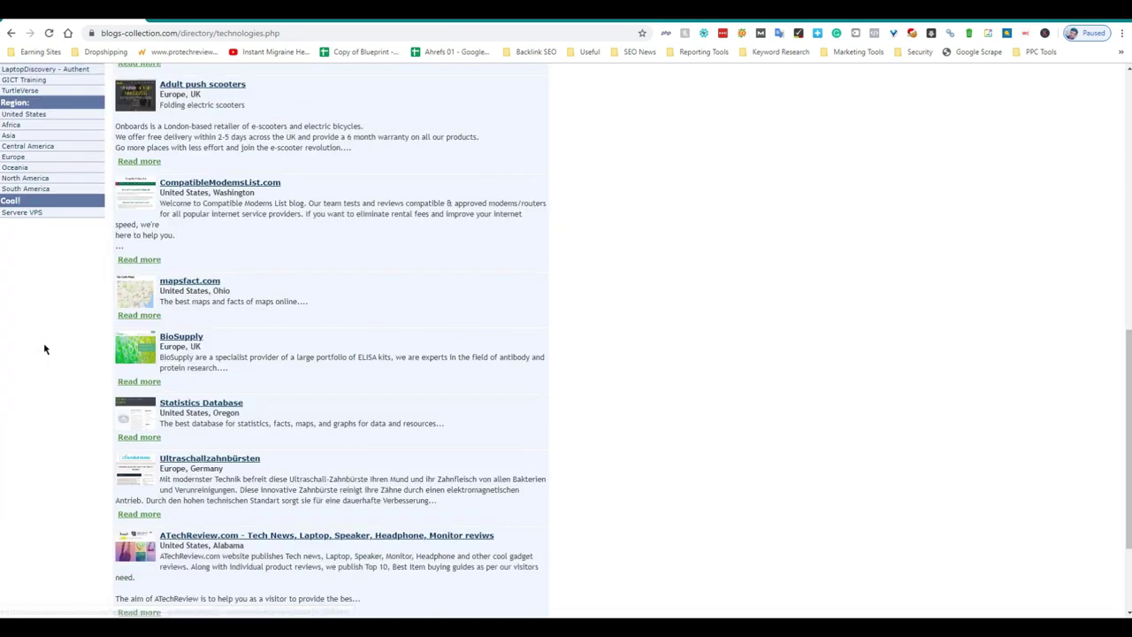
pyautogui.scroll(4, 44, 348)
pyautogui.scroll(4, 44, 349)
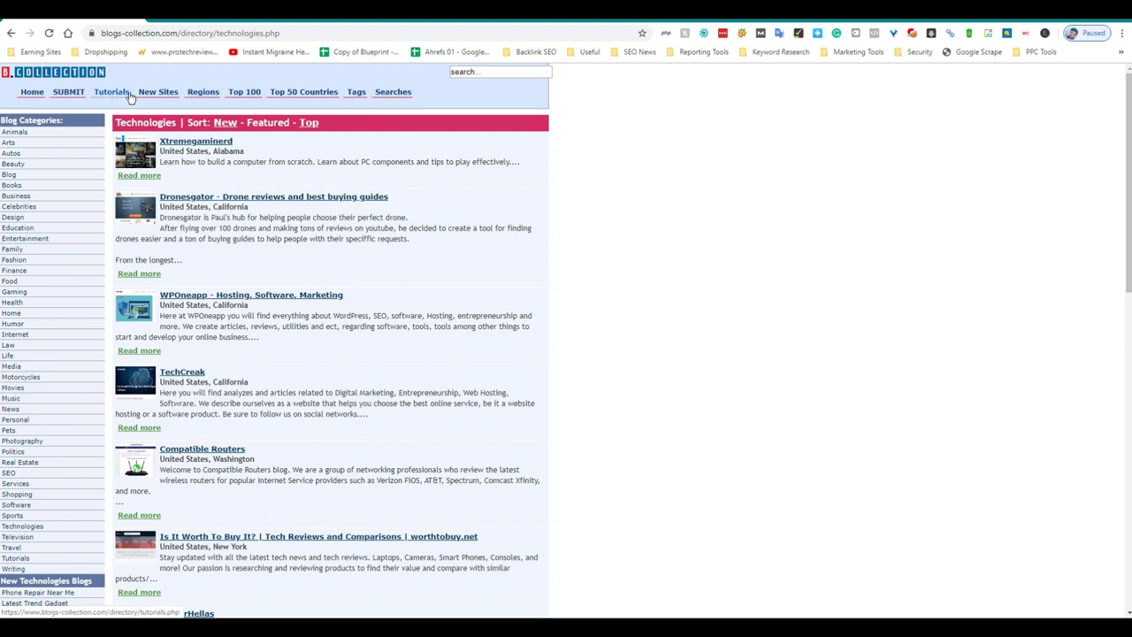
pyautogui.click(75, 101)
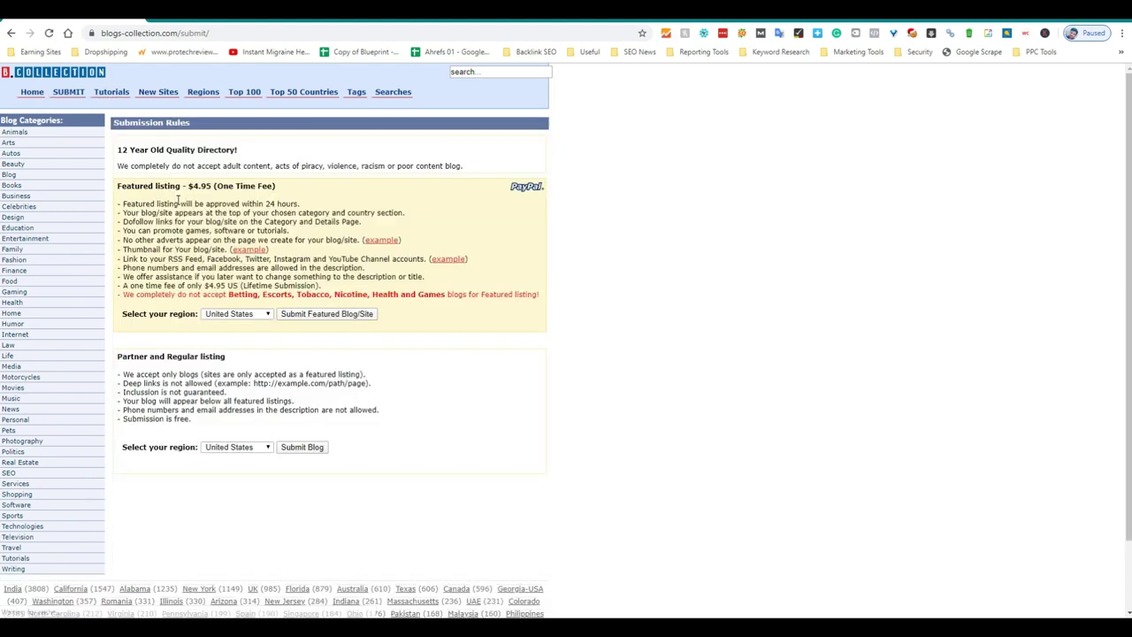
pyautogui.click(246, 314)
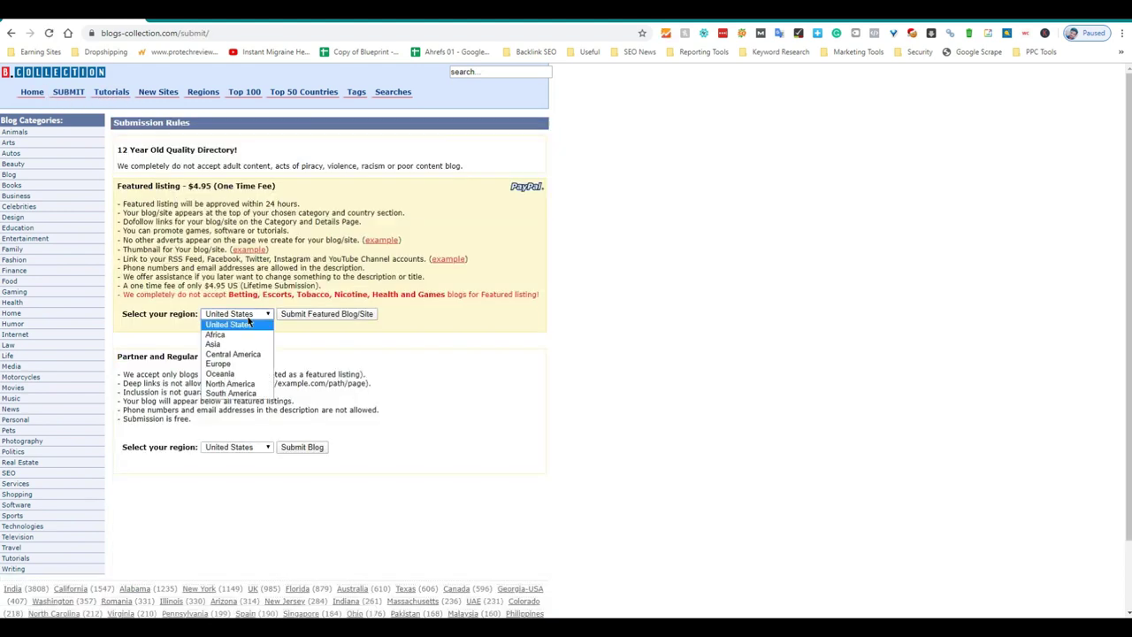
pyautogui.click(250, 323)
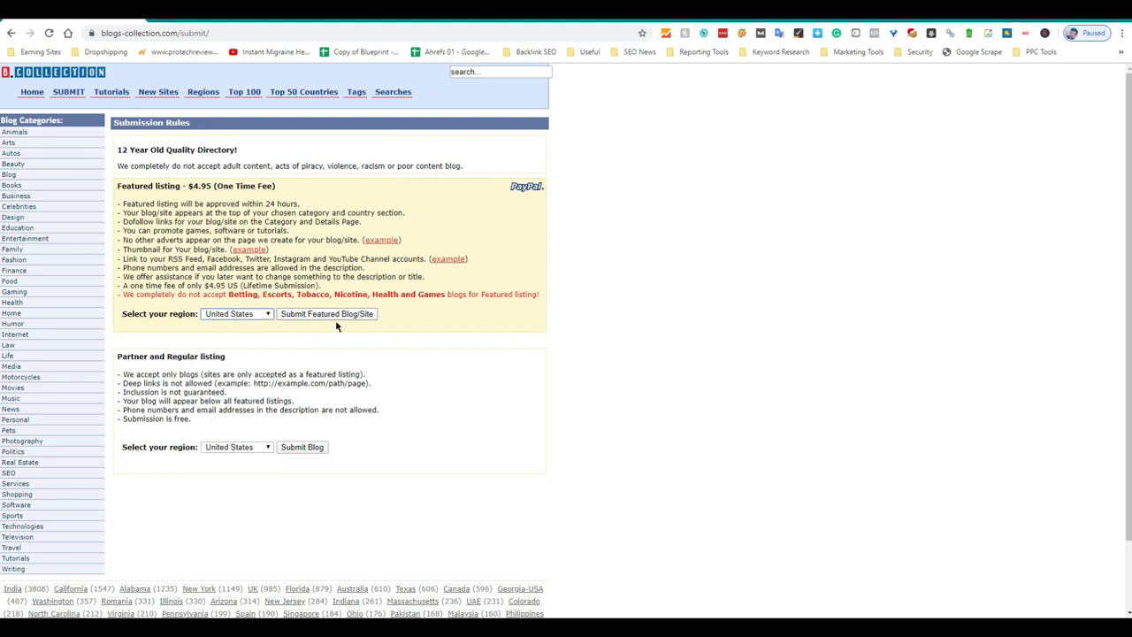
pyautogui.click(296, 452)
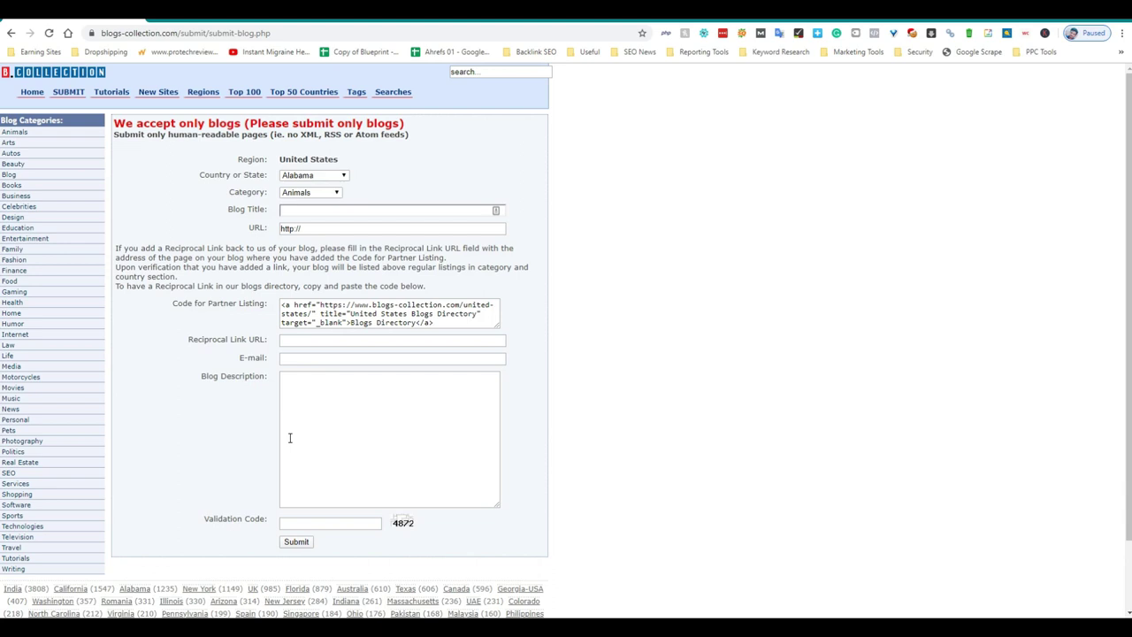
# Fill in blog title 'Pro Tech Reviewer', state New York and category Technologies
pyautogui.click(295, 208)
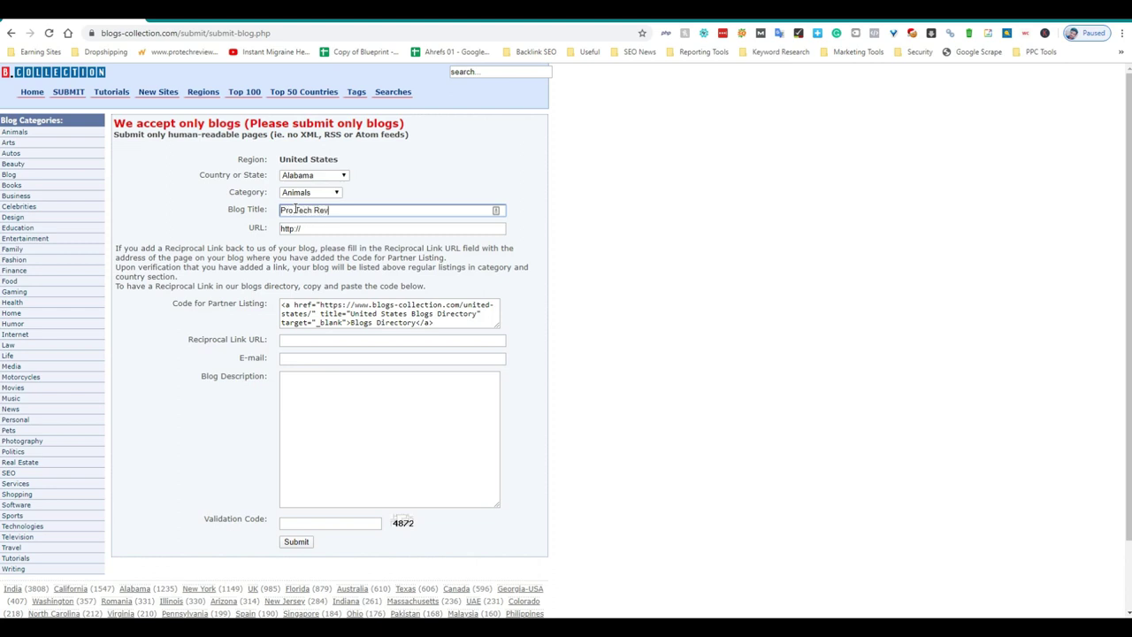
pyautogui.click(324, 174)
pyautogui.scroll(-3, 316, 266)
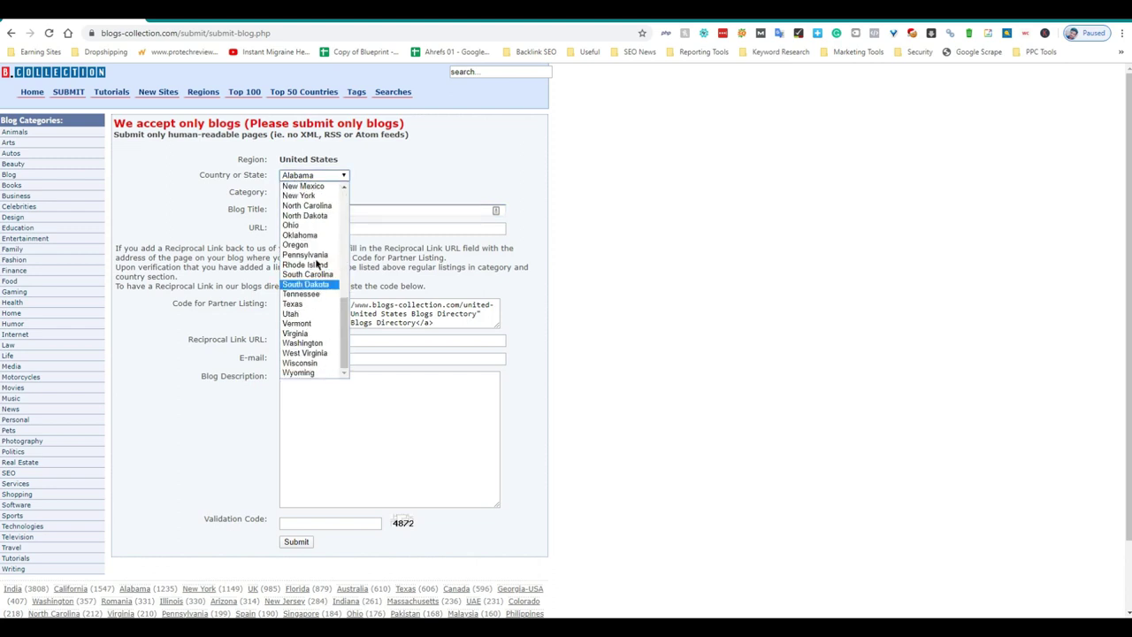
pyautogui.scroll(4, 315, 288)
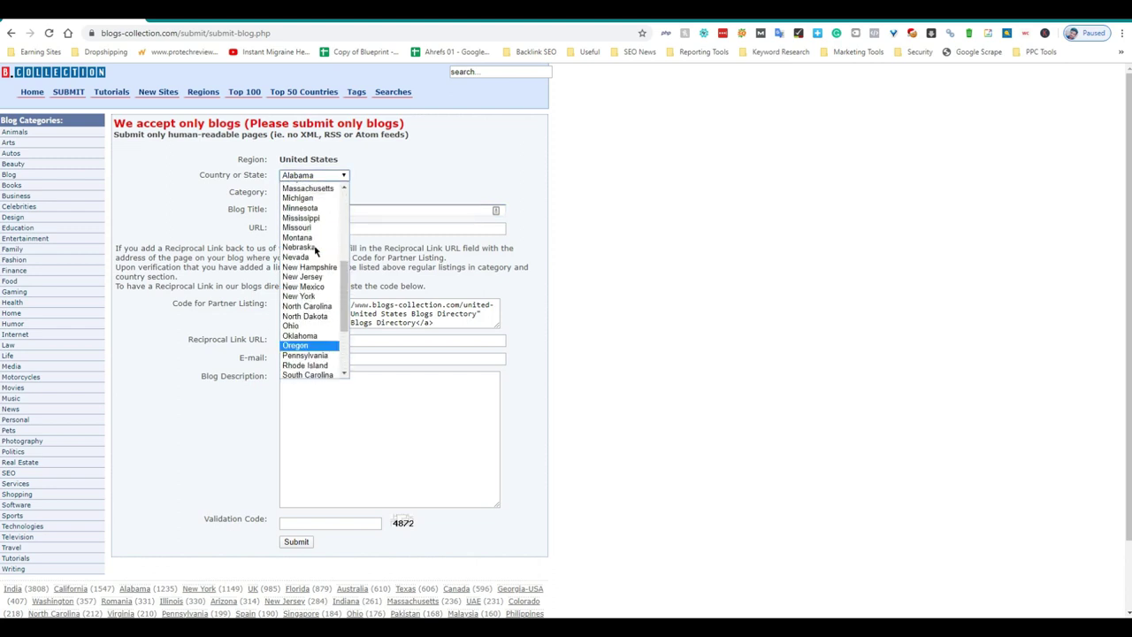
pyautogui.click(307, 315)
pyautogui.click(313, 193)
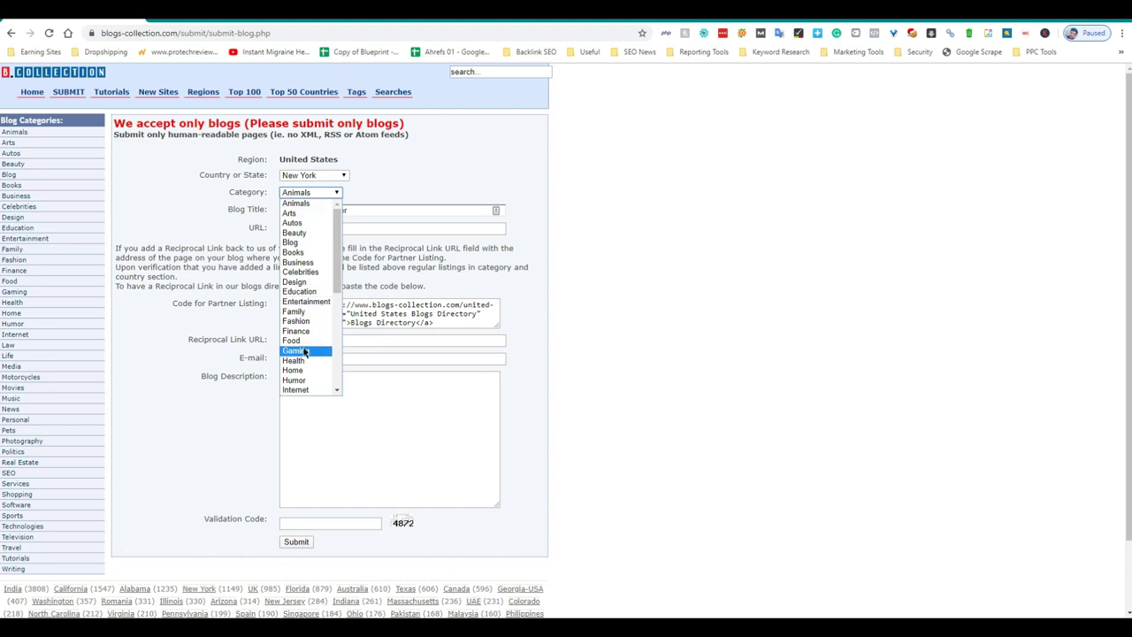
pyautogui.press('t')
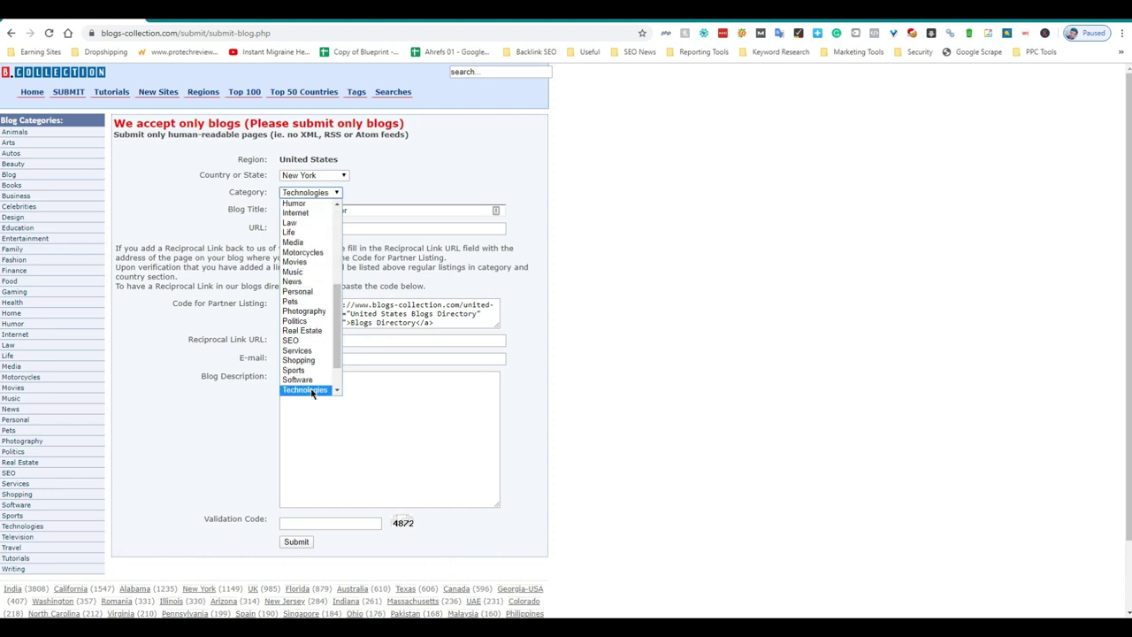
pyautogui.click(311, 392)
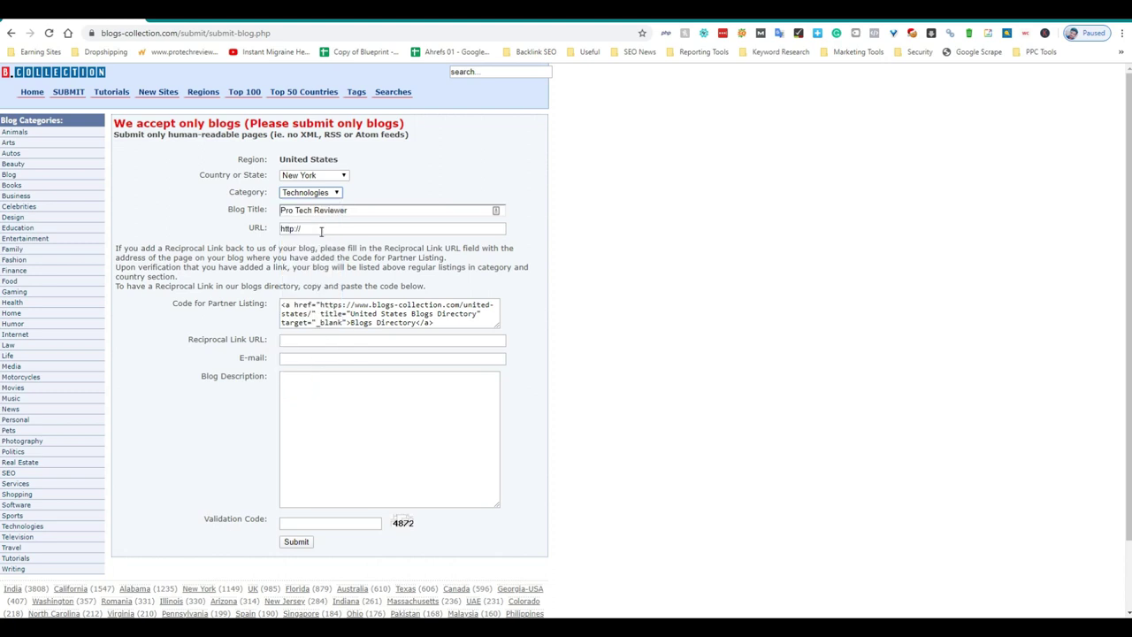
pyautogui.write('pro')
pyautogui.press('Return')
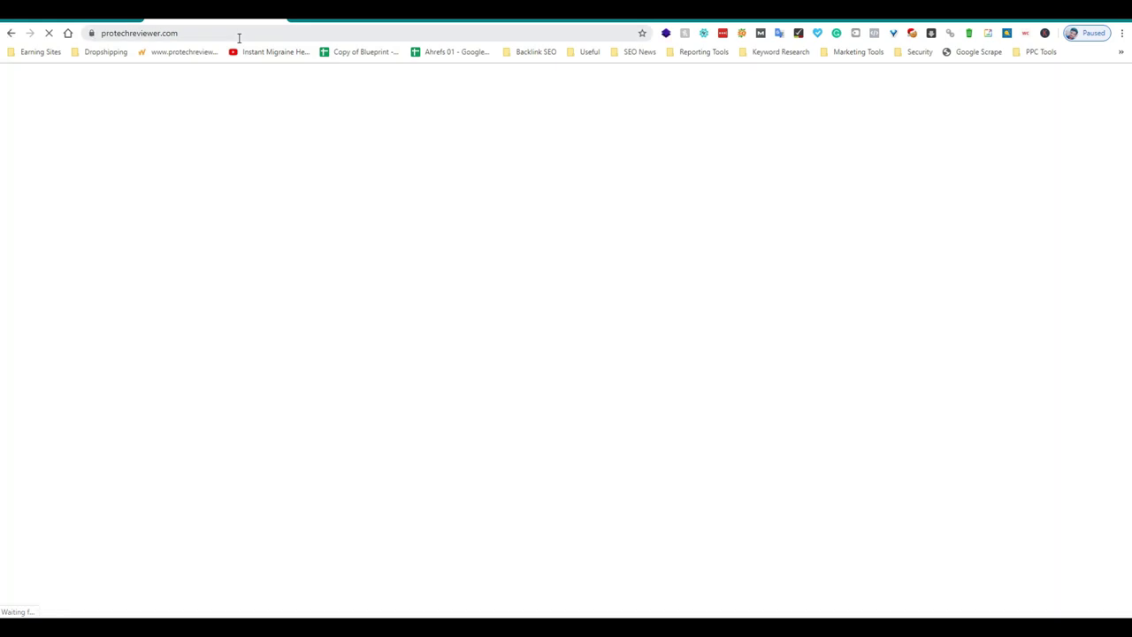
pyautogui.click(238, 37)
pyautogui.hotkey('ctrl', 'c')
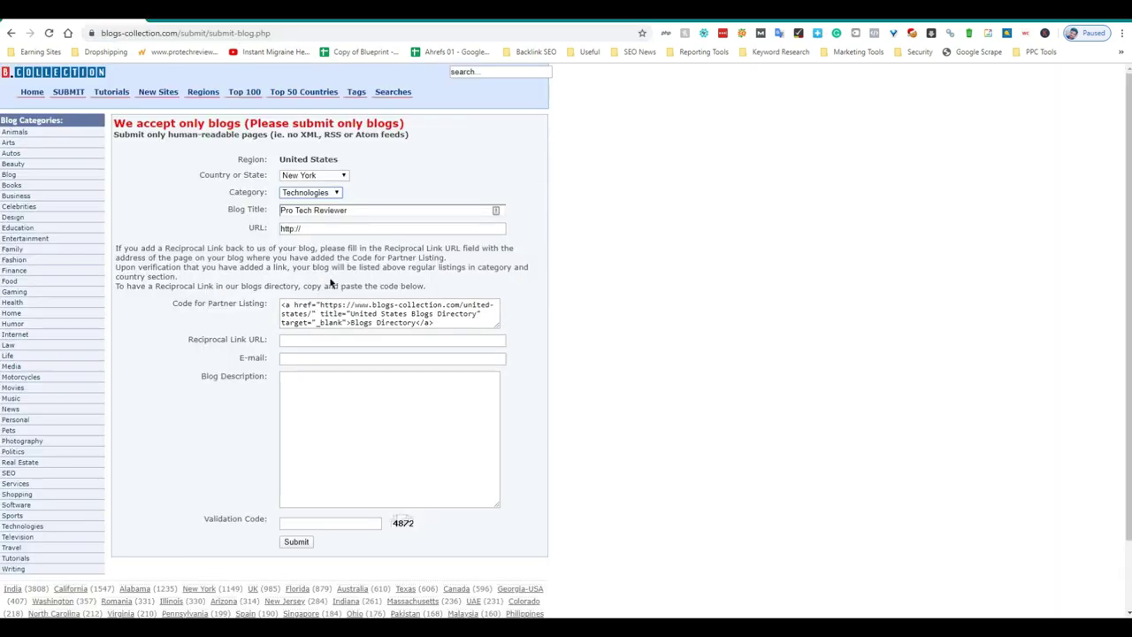
pyautogui.click(298, 222)
pyautogui.hotkey('ctrl', 'v')
pyautogui.click(318, 340)
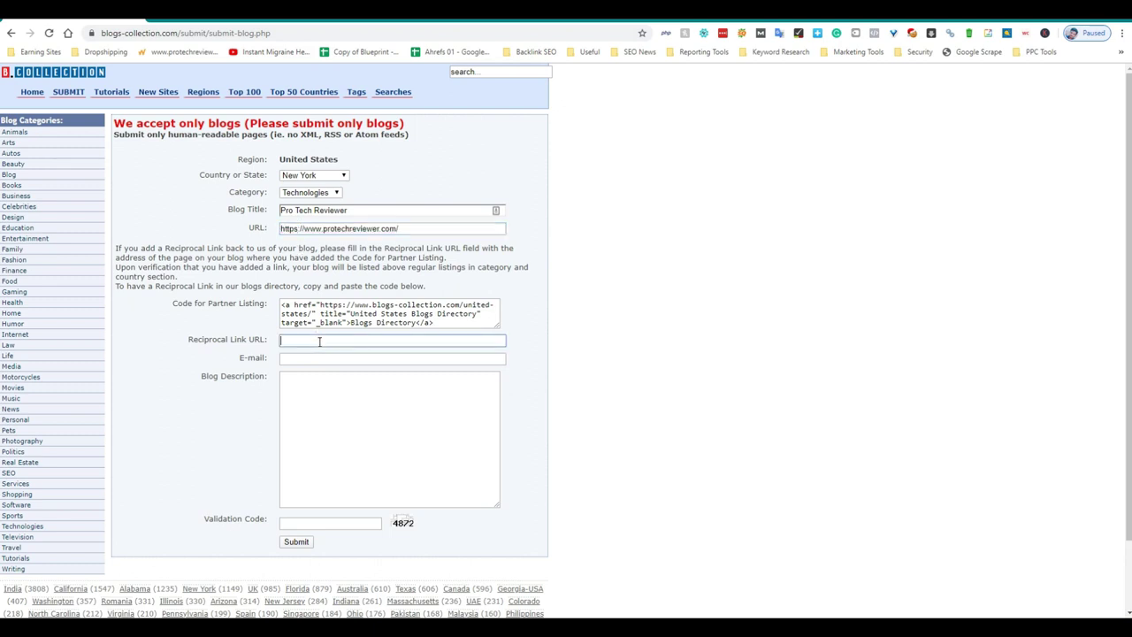
pyautogui.click(325, 357)
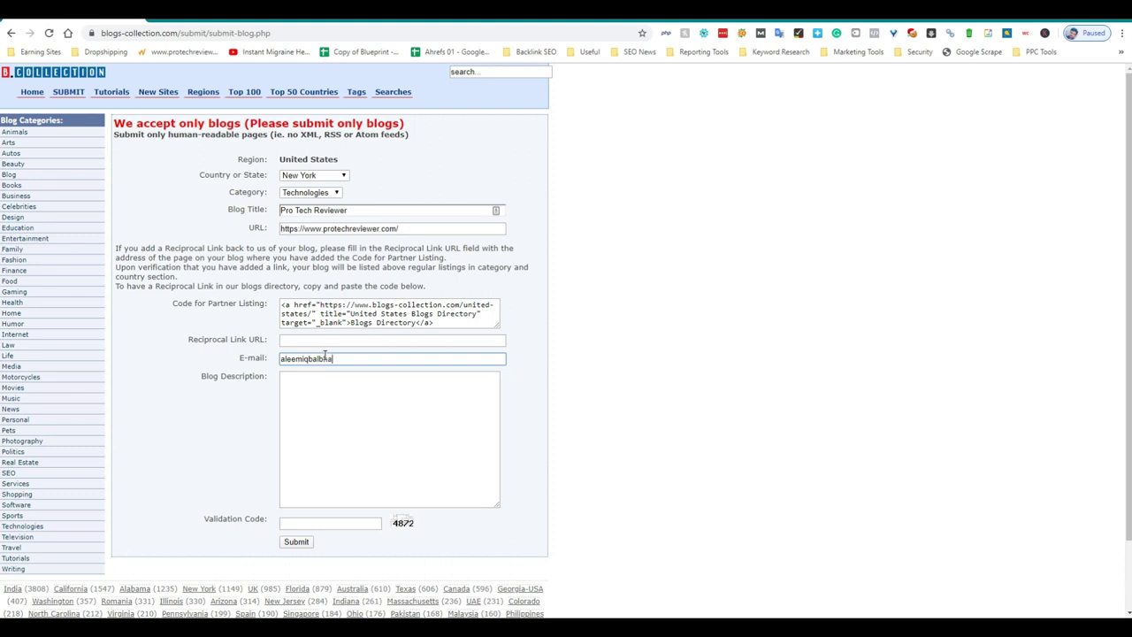
pyautogui.press('Tab')
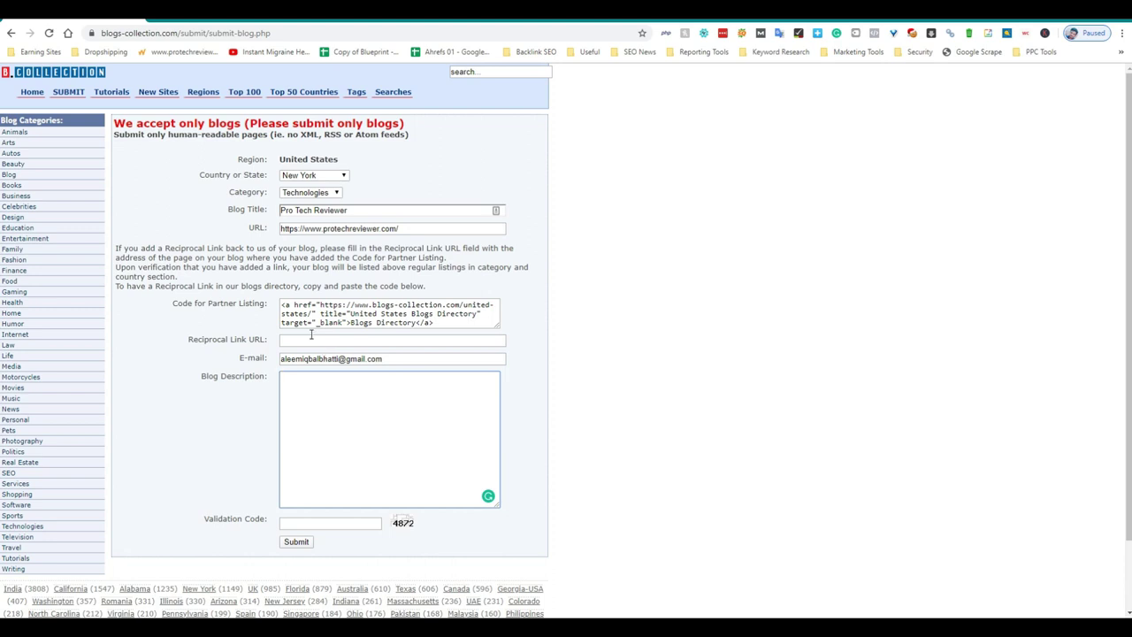
# Write a blog description calling Pro Tech Reviewer a renowned site posting weekly product reviews
pyautogui.write('Pro')
pyautogui.write('t')
pyautogui.write('Tech')
pyautogui.write(' Reviewer ')
pyautogui.write('is one')
pyautogui.write('he')
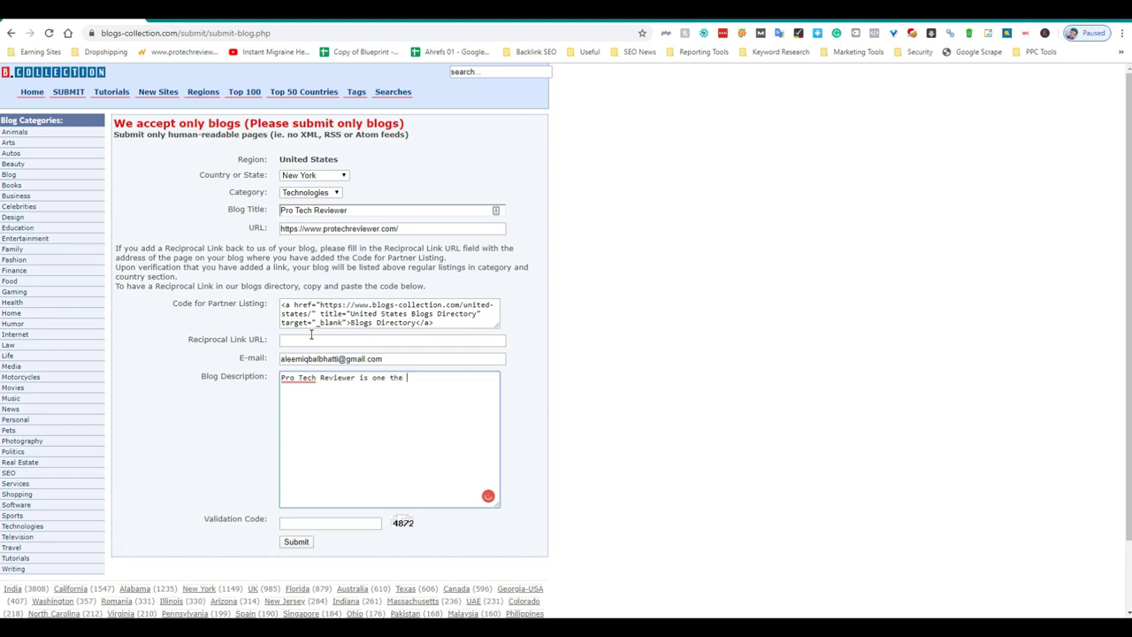
pyautogui.press('BackSpace')
pyautogui.write('of the most reowned and ow')
pyautogui.click(451, 377)
pyautogui.click(450, 392)
pyautogui.write('old')
pyautogui.write('popul')
pyautogui.write('ar tech ')
pyautogui.write('Reviewer')
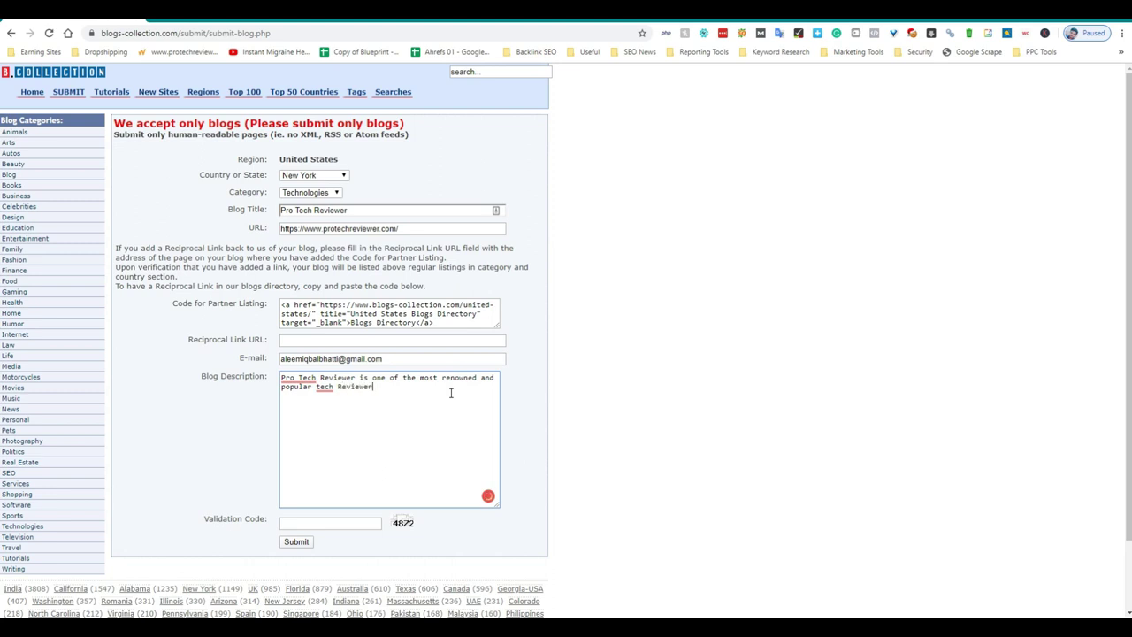
pyautogui.write(' Website.')
pyautogui.write('We ')
pyautogui.write('po')
pyautogui.write('st rev ')
pyautogui.write('vie')
pyautogui.write('iews f')
pyautogui.write('or products o')
pyautogui.write('n weekl')
pyautogui.write('y basis.')
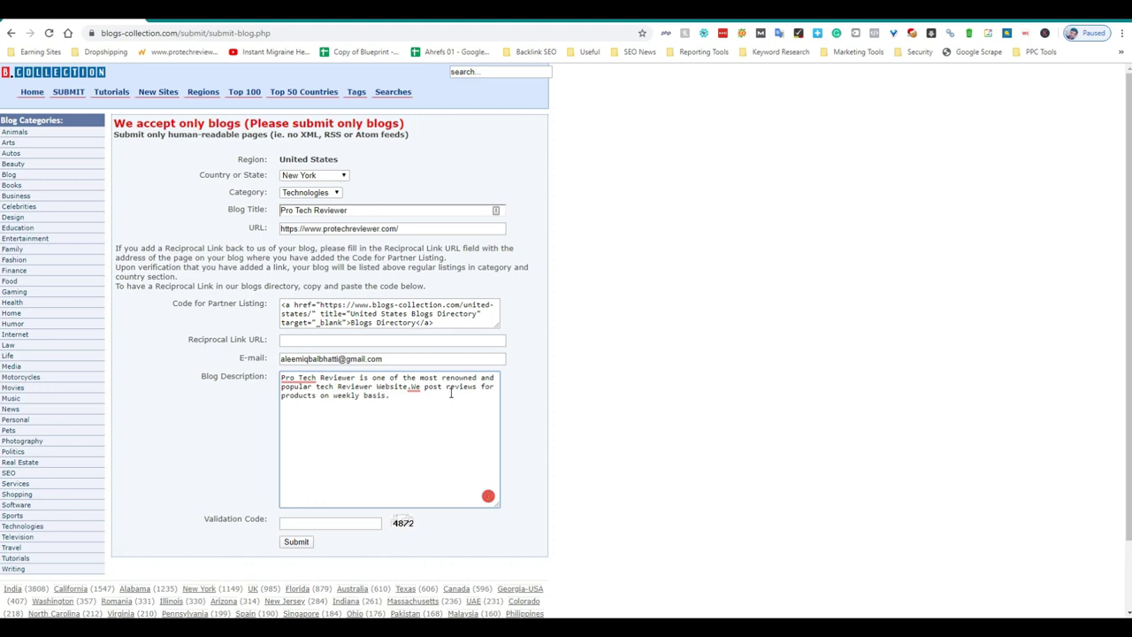
pyautogui.click(322, 522)
pyautogui.moveTo(346, 395)
pyautogui.click(353, 429)
pyautogui.moveTo(420, 387)
pyautogui.click(422, 413)
pyautogui.click(389, 312)
pyautogui.hotkey('ctrl', 'a')
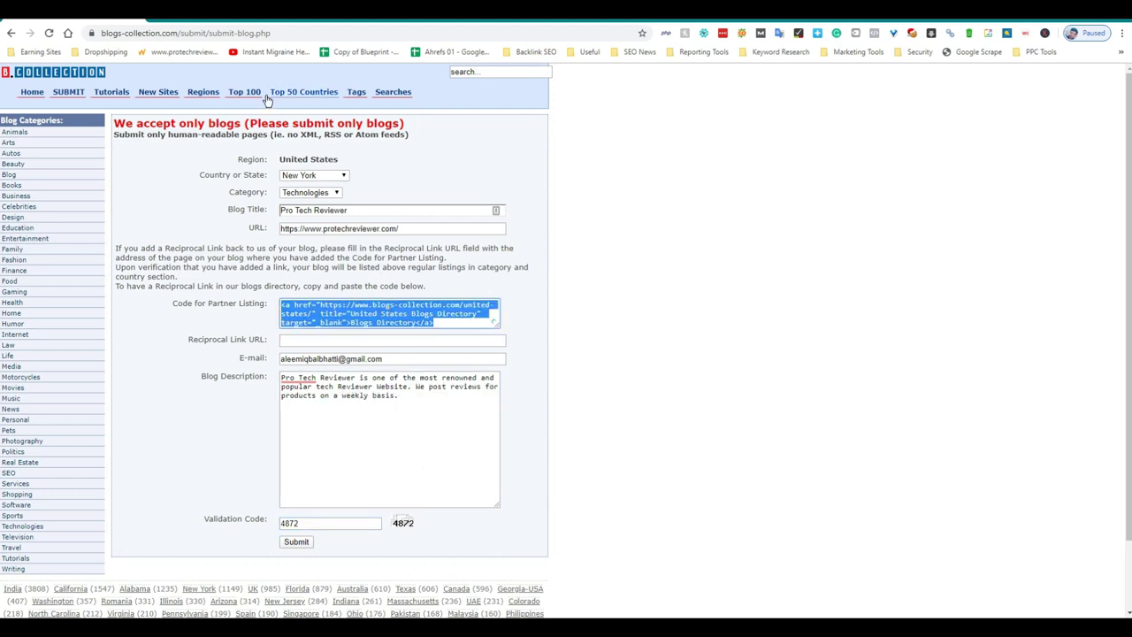
pyautogui.hotkey('ctrl', 't')
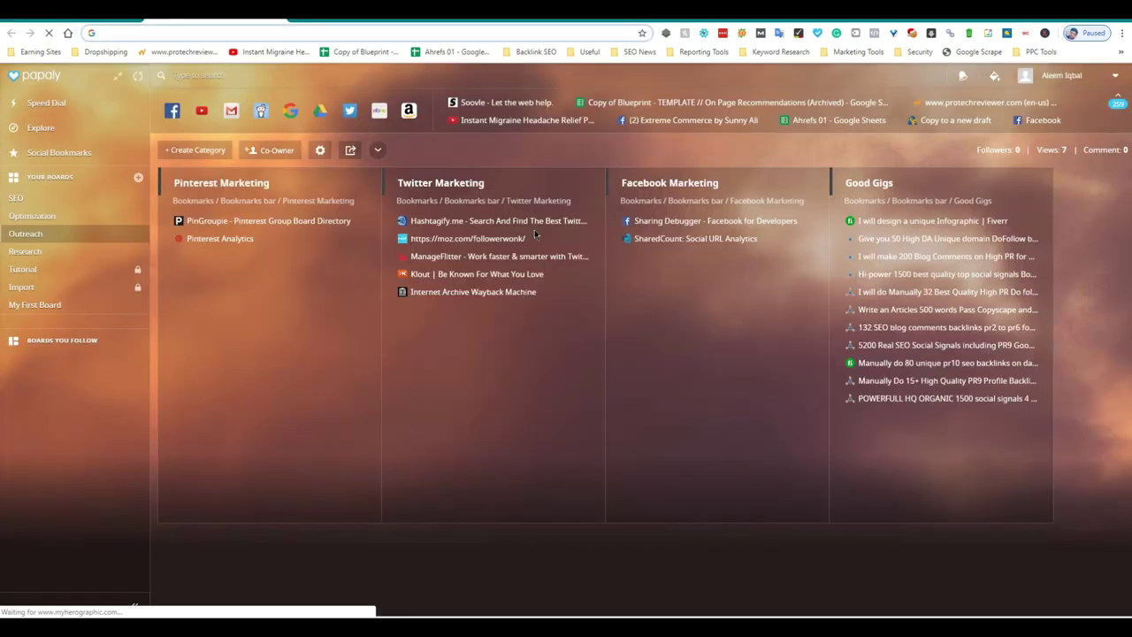
# Load protechreviewer.com/about-us and open the About Us page in the WordPress editor
pyautogui.write('protechreviewer.com/about-u')
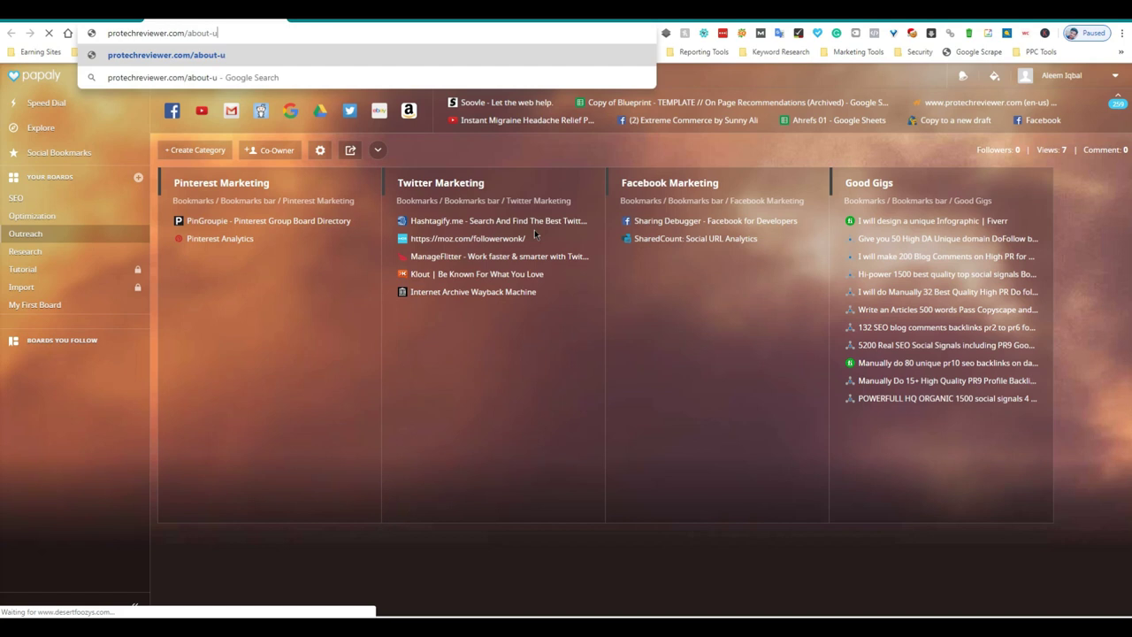
pyautogui.write('s')
pyautogui.press('Return')
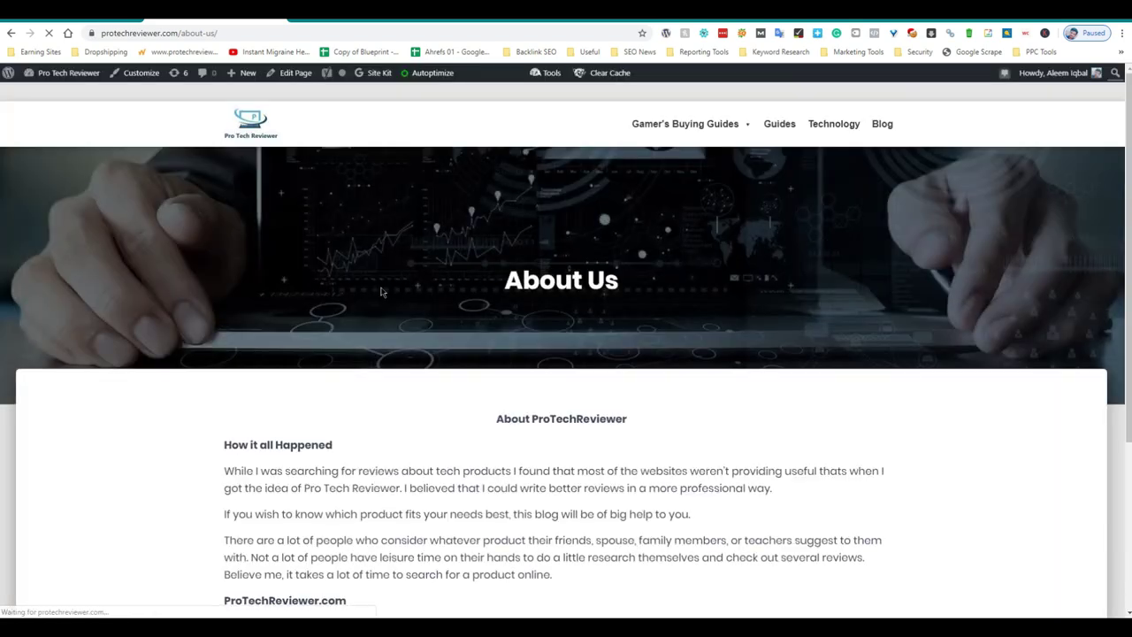
pyautogui.click(269, 71)
pyautogui.scroll(-3, 234, 243)
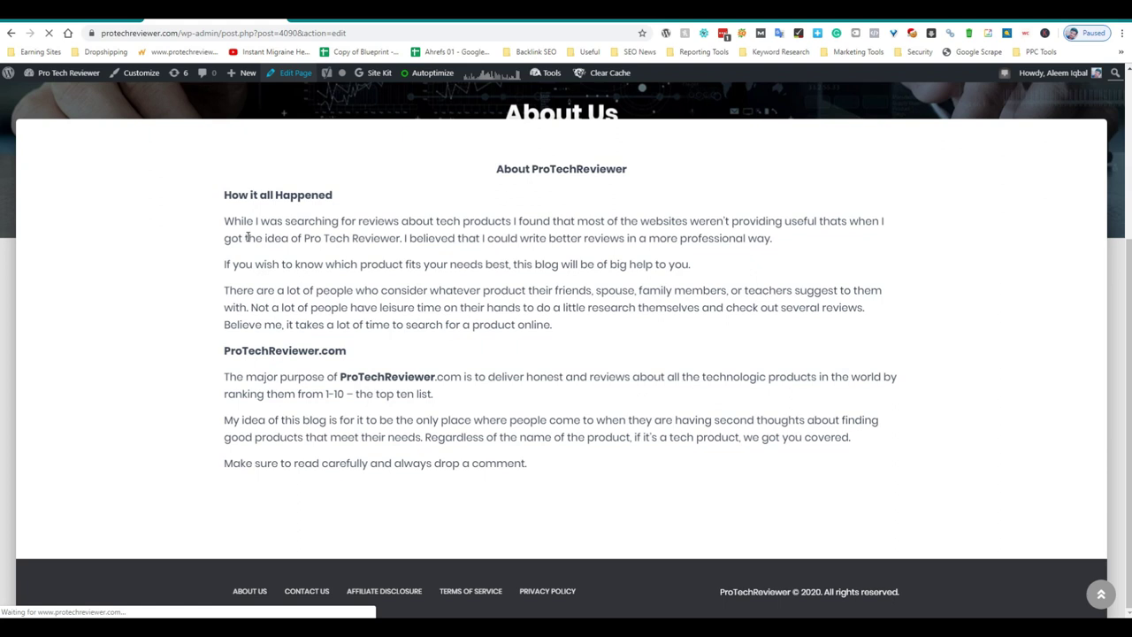
pyautogui.scroll(-2, 255, 245)
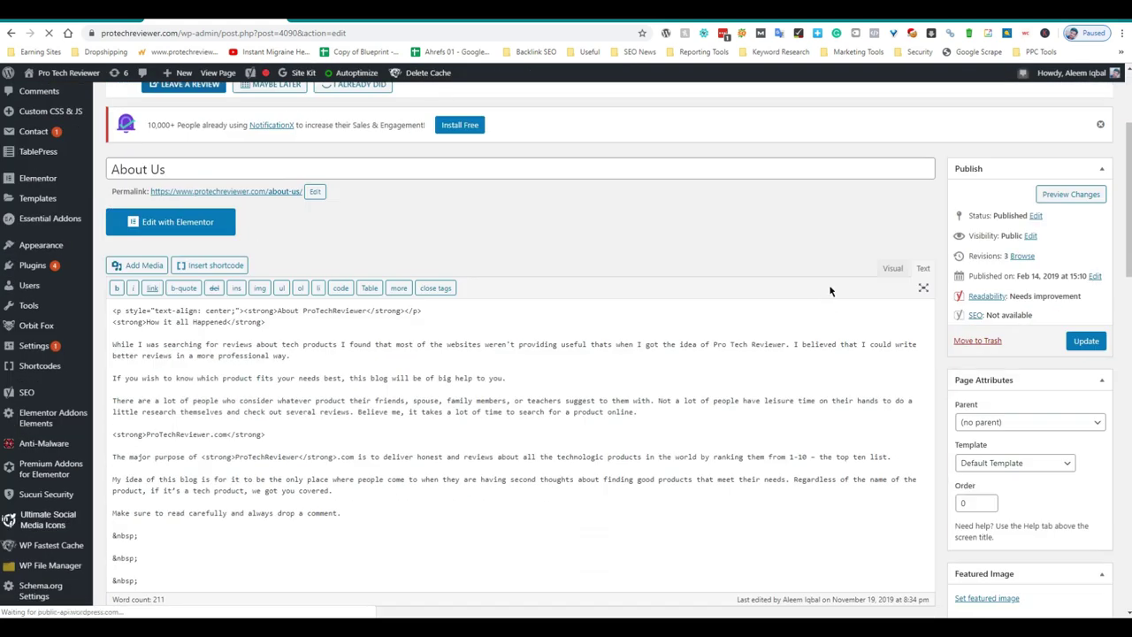
# Switch to the Visual editor and make 'How it all Happened' a Heading 2
pyautogui.click(891, 268)
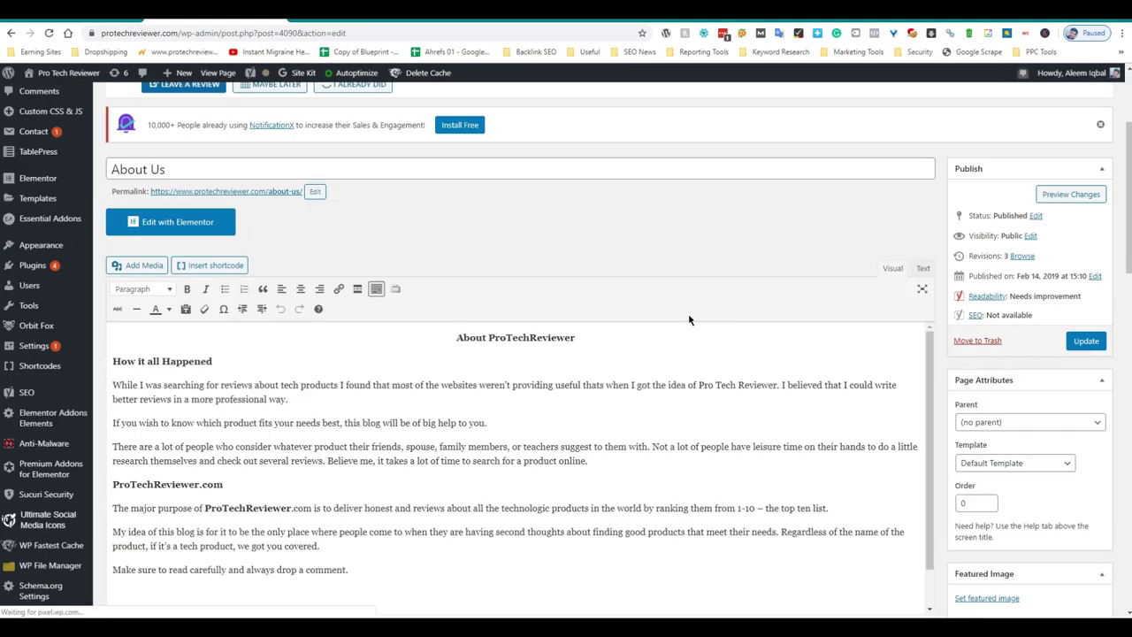
pyautogui.scroll(-5, 690, 320)
pyautogui.scroll(3, 376, 404)
pyautogui.click(427, 444)
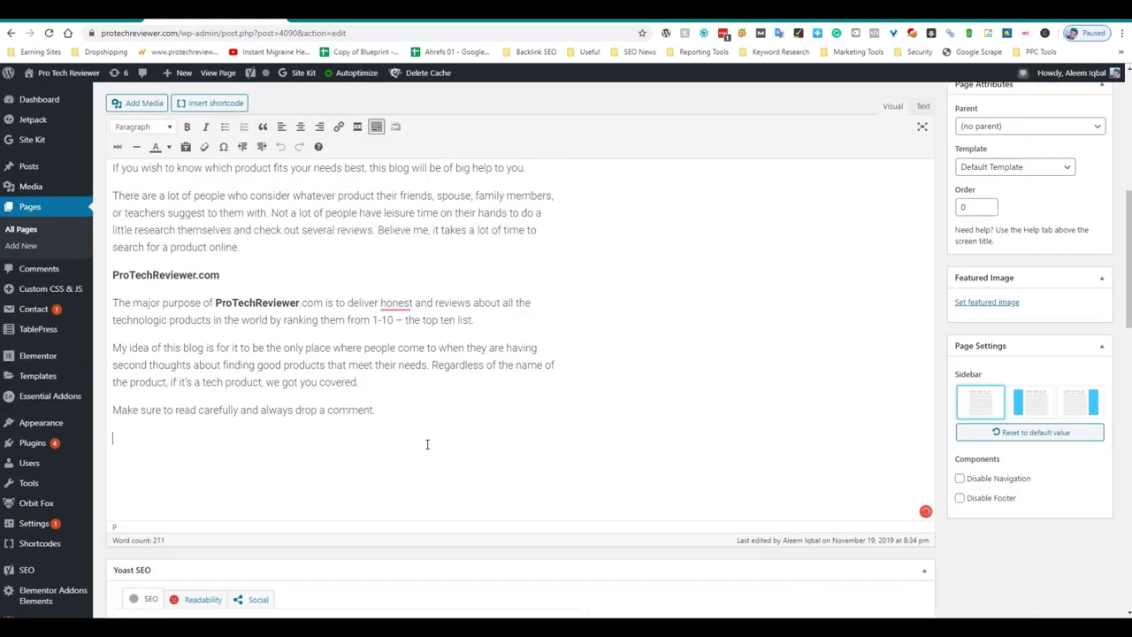
pyautogui.click(210, 280)
pyautogui.scroll(2, 231, 309)
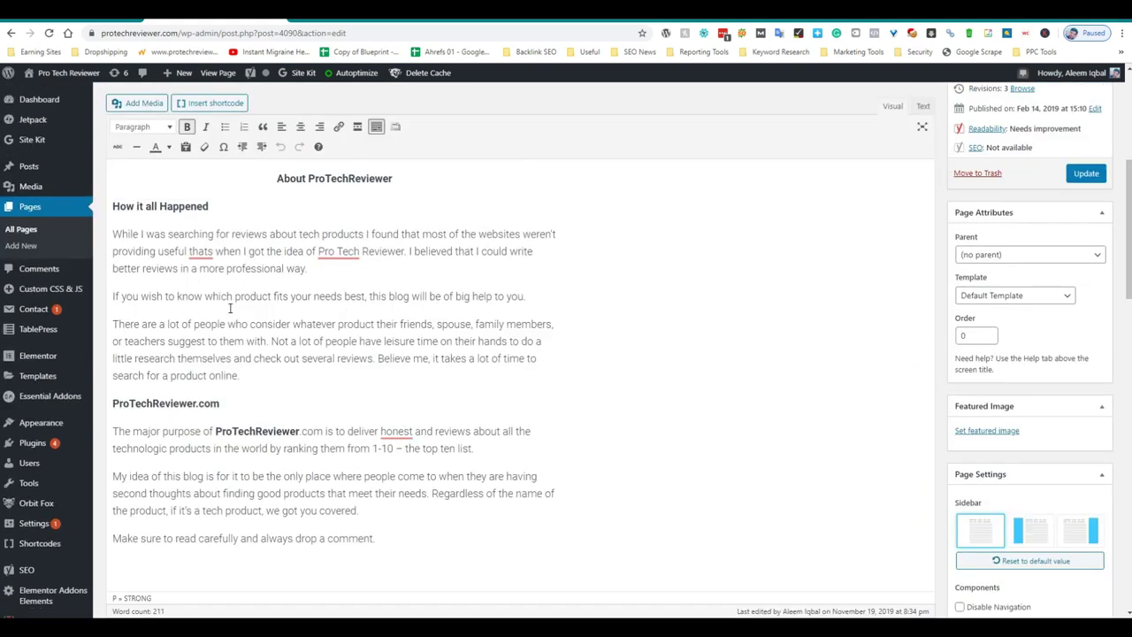
pyautogui.scroll(3, 230, 308)
pyautogui.scroll(-2, 229, 313)
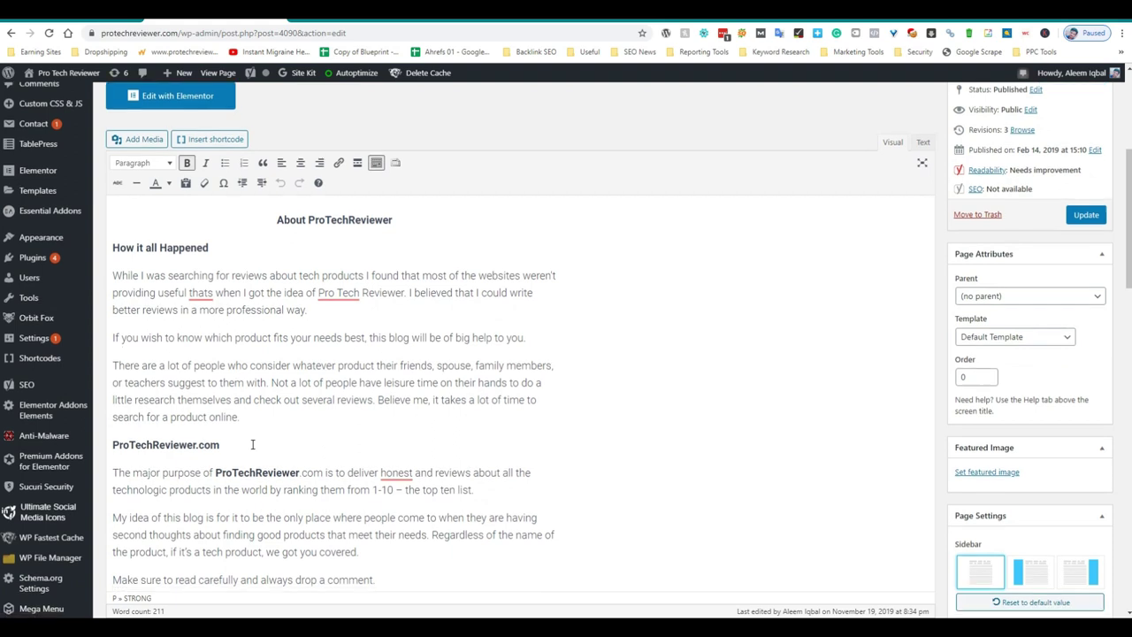
pyautogui.scroll(-2, 252, 444)
pyautogui.click(252, 443)
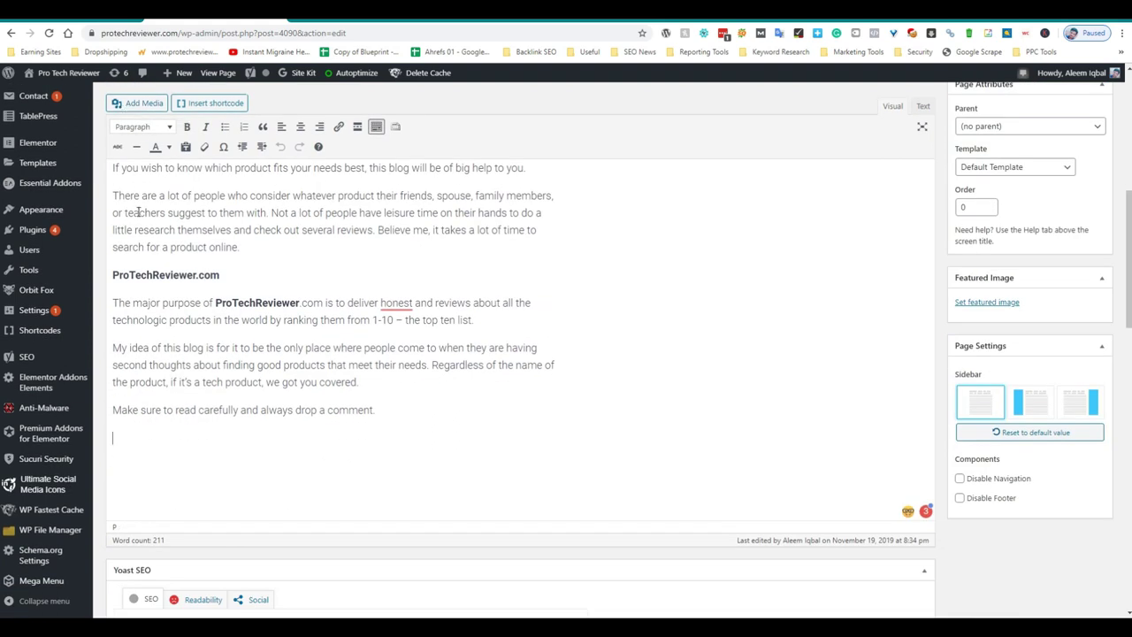
pyautogui.scroll(2, 138, 212)
pyautogui.moveTo(217, 255); pyautogui.dragTo(107, 255)
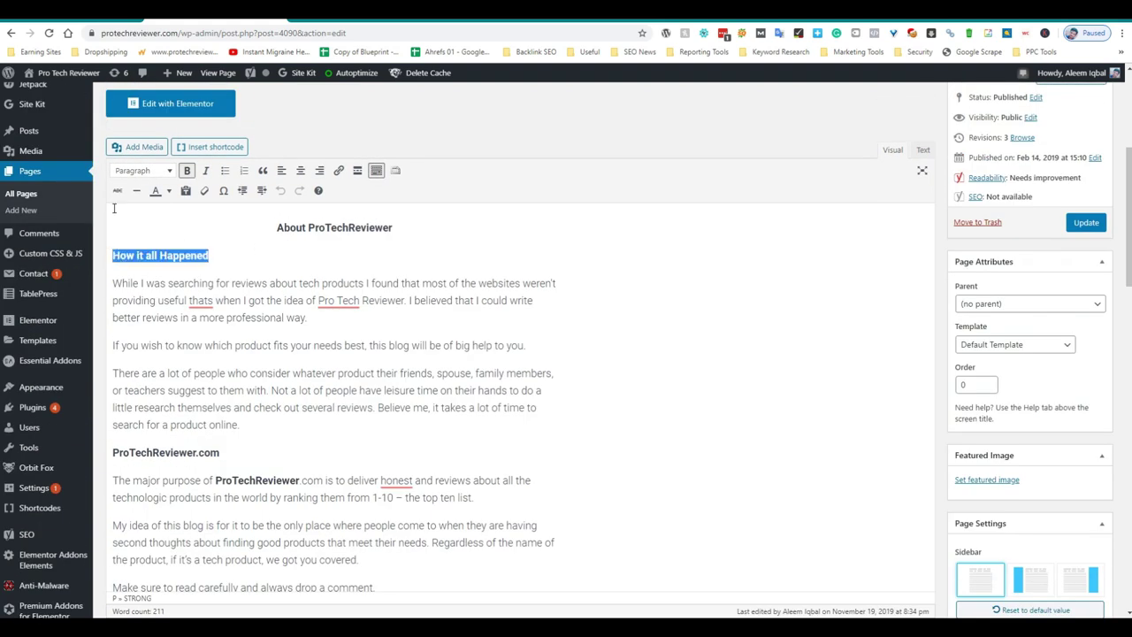
pyautogui.click(141, 170)
pyautogui.click(151, 247)
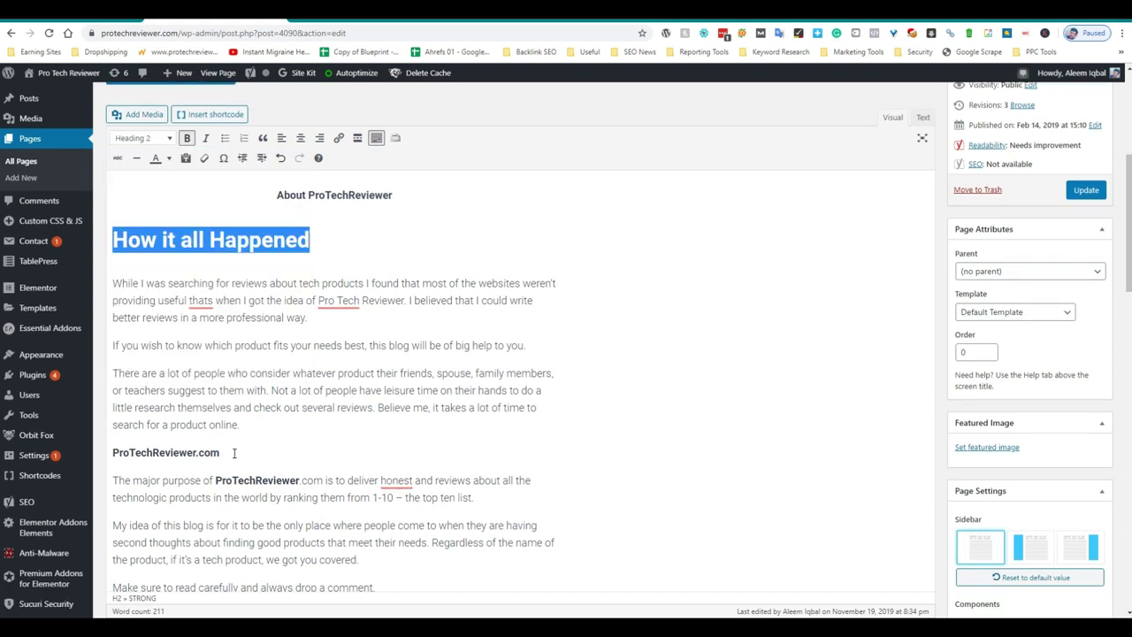
# Make 'ProTechReviewer.com' a Heading 2, correct thats to that's, and keep 'honest'
pyautogui.moveTo(234, 453); pyautogui.dragTo(106, 453)
pyautogui.click(142, 138)
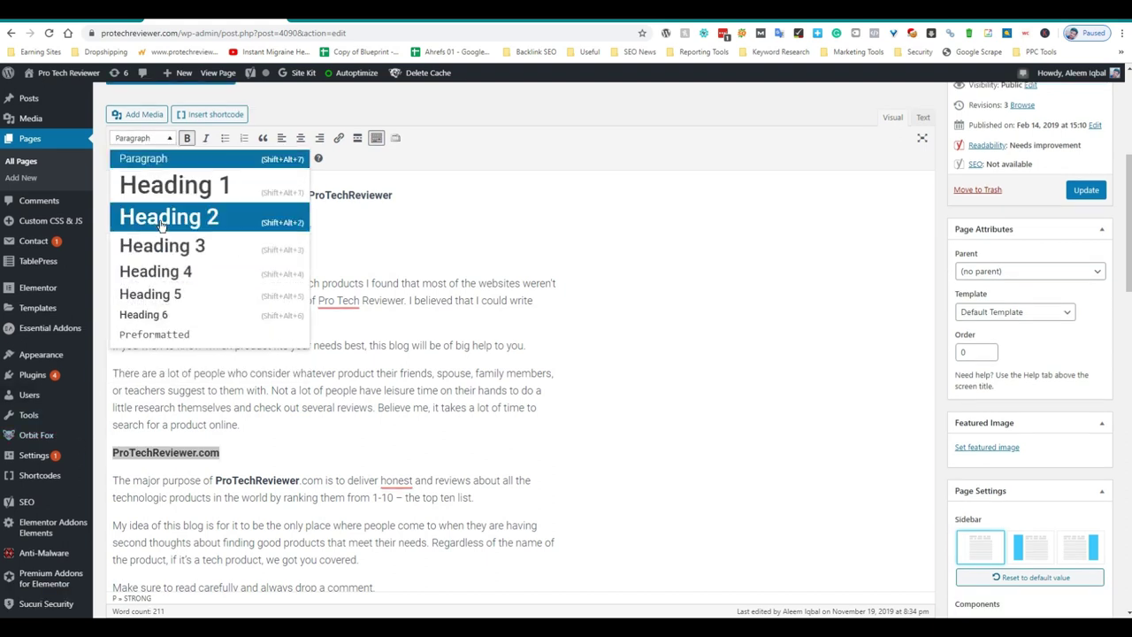
pyautogui.click(162, 226)
pyautogui.moveTo(206, 269)
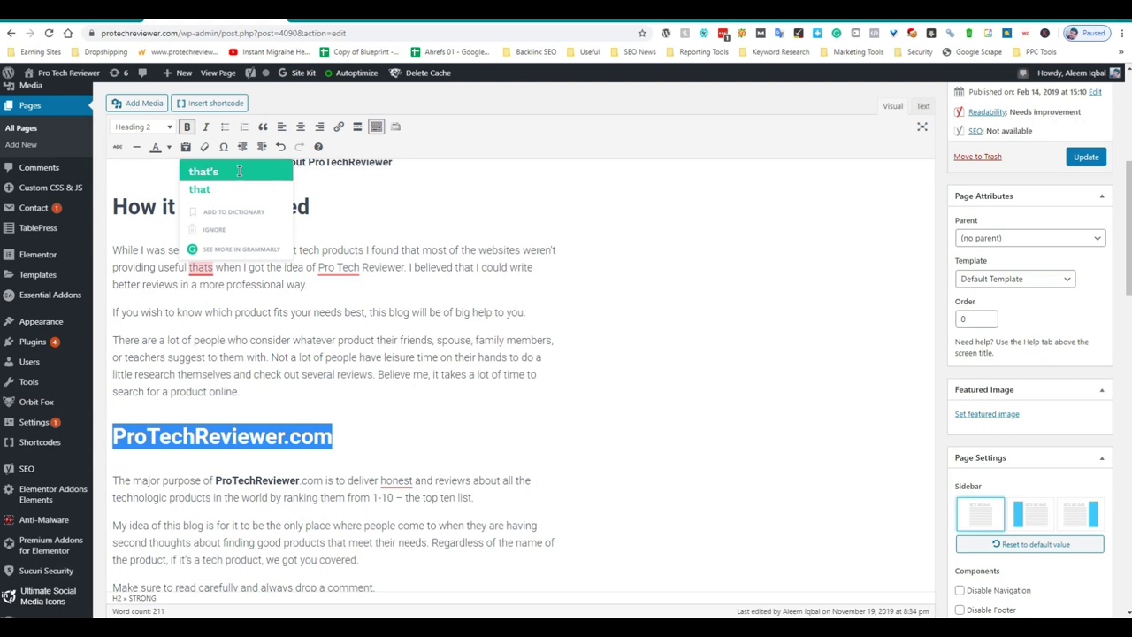
pyautogui.click(238, 171)
pyautogui.scroll(-3, 394, 235)
pyautogui.moveTo(393, 234)
pyautogui.click(400, 180)
pyautogui.click(328, 401)
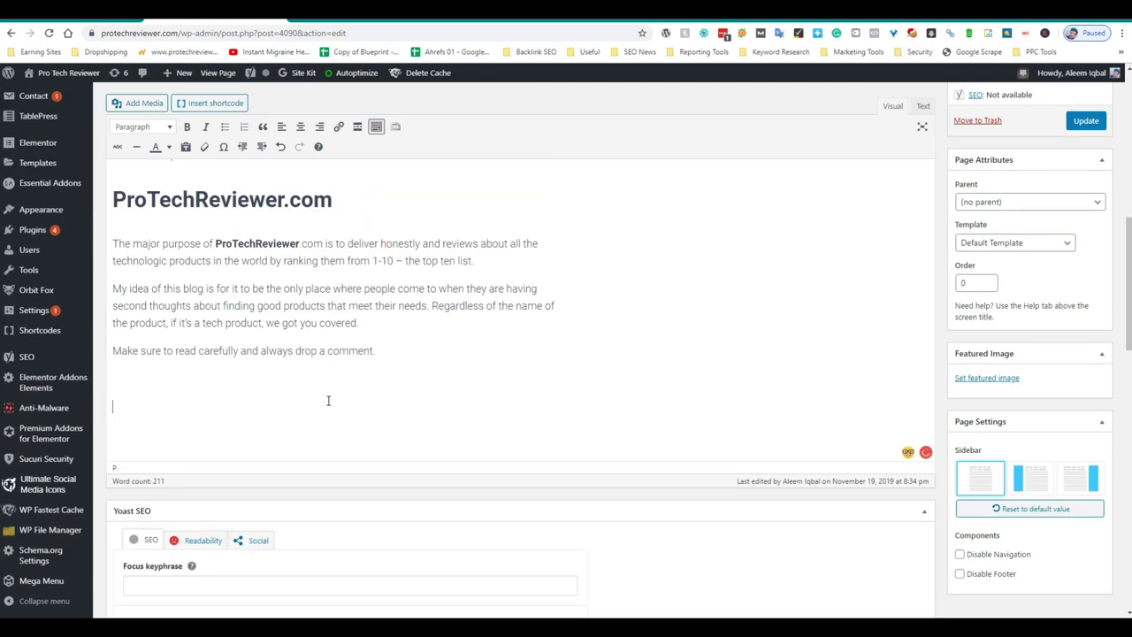
pyautogui.moveTo(409, 243); pyautogui.dragTo(421, 247)
pyautogui.press('BackSpace')
# Add an 'Our Partners:' line as Heading 2 and view the HTML source
pyautogui.click(221, 406)
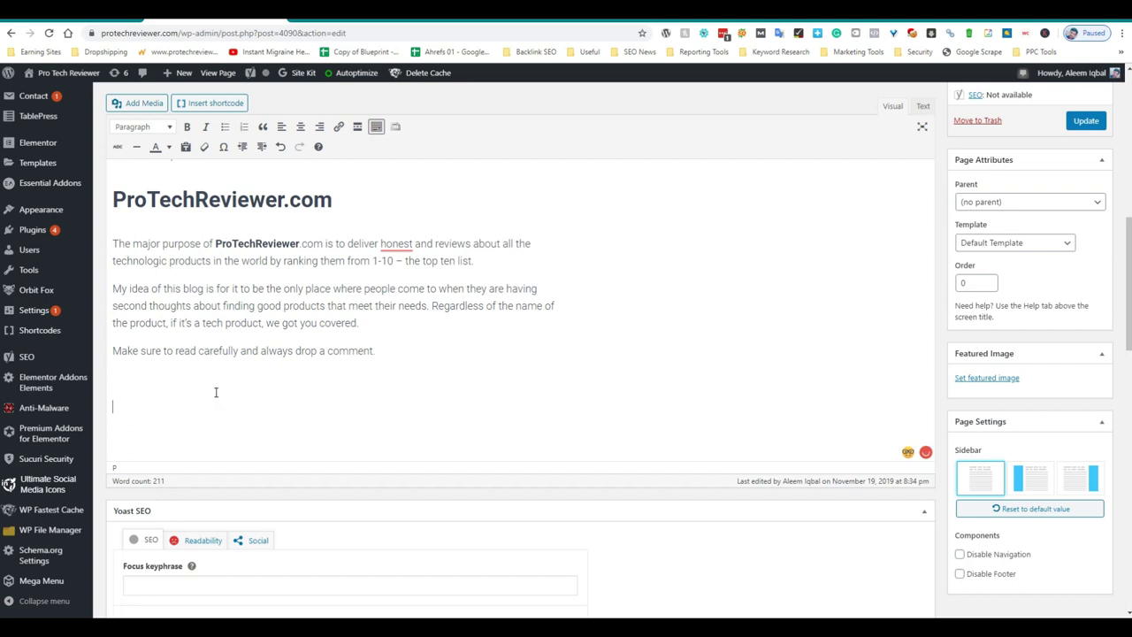
pyautogui.write('Our Partners:')
pyautogui.moveTo(202, 374); pyautogui.dragTo(108, 377)
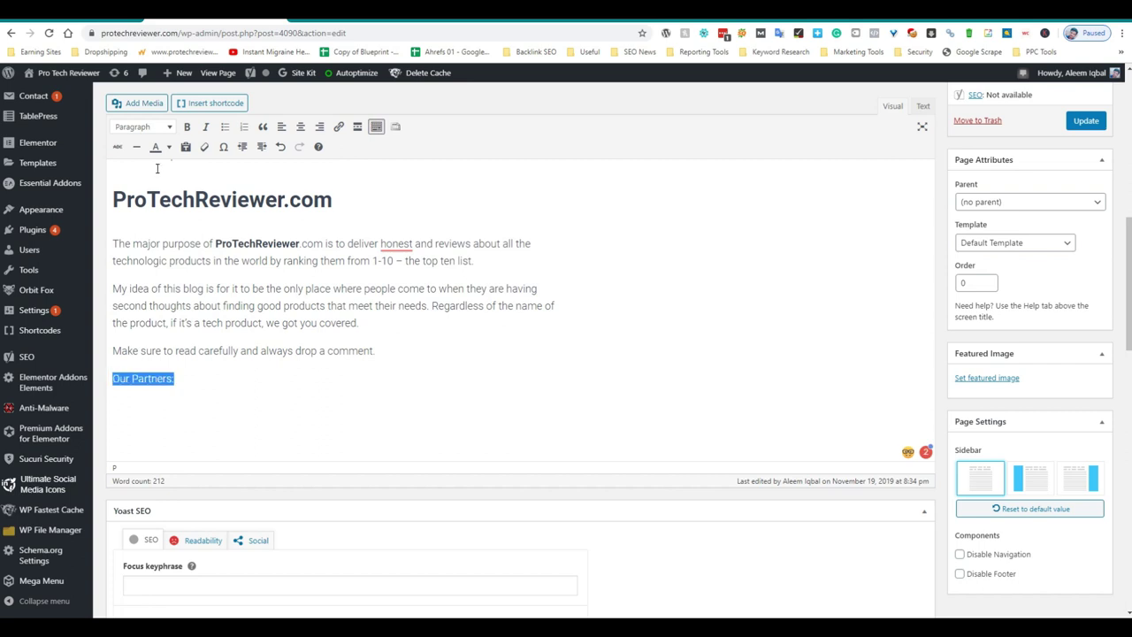
pyautogui.click(161, 131)
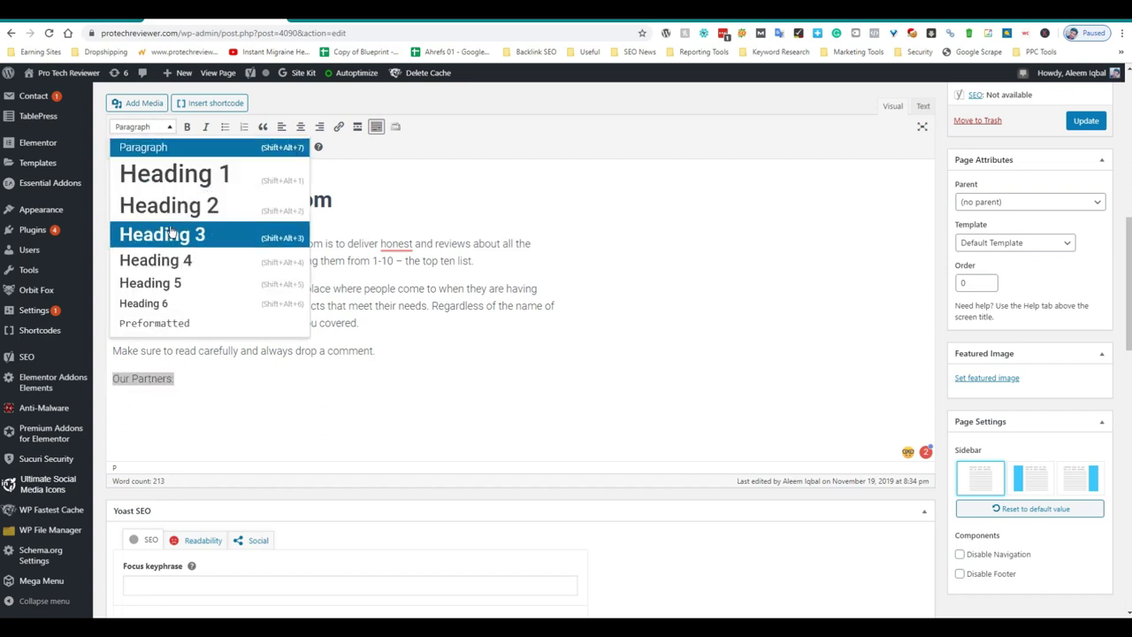
pyautogui.click(267, 193)
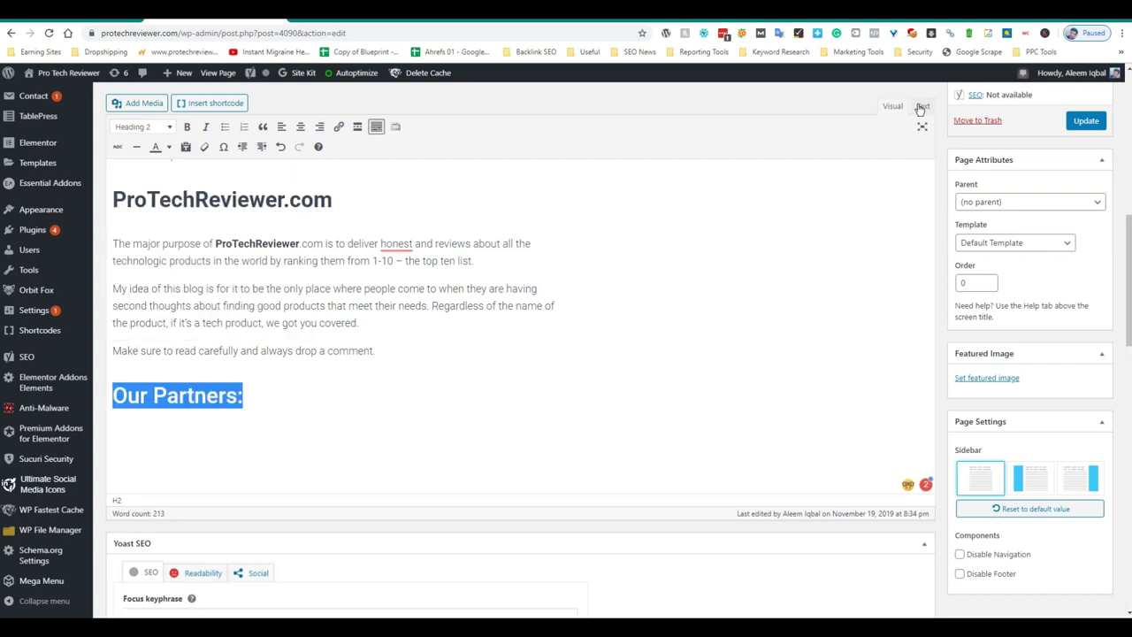
pyautogui.click(923, 106)
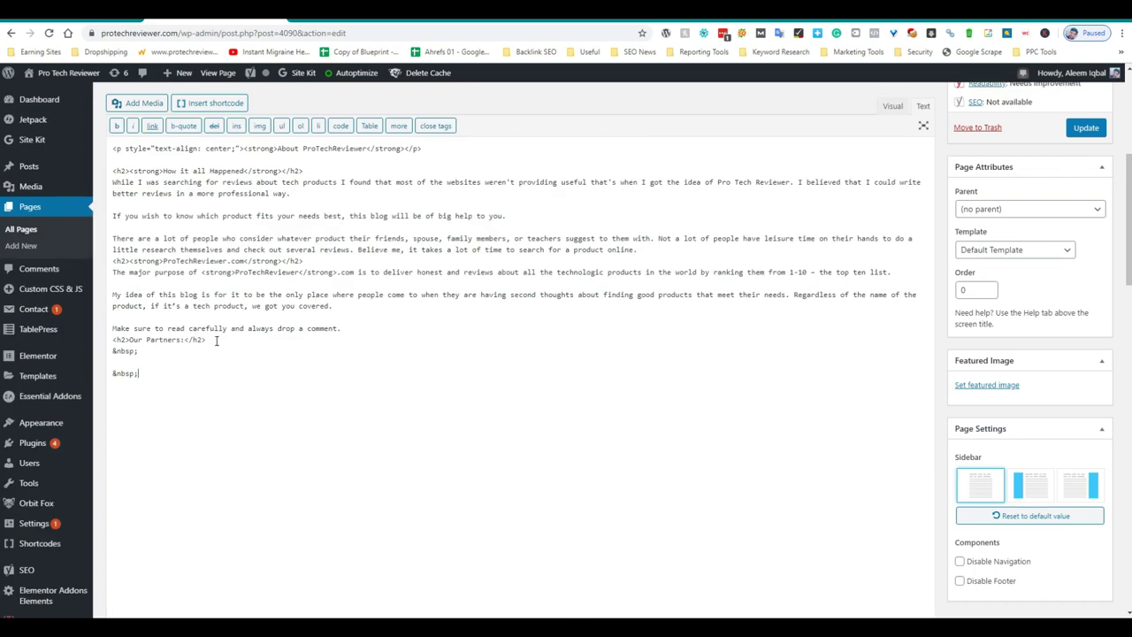
# Paste the Blogs Directory link under 'Our Partners:', delete the leftover blank lines, and update the page
pyautogui.press('Return')
pyautogui.write('<a href="https://www.blogs-collection.com/united-states/" title="United States Blogs Directory" target="_blank">Blogs Directory</a>')
pyautogui.keyDown('shift'); pyautogui.click(193, 431); pyautogui.keyUp('shift')
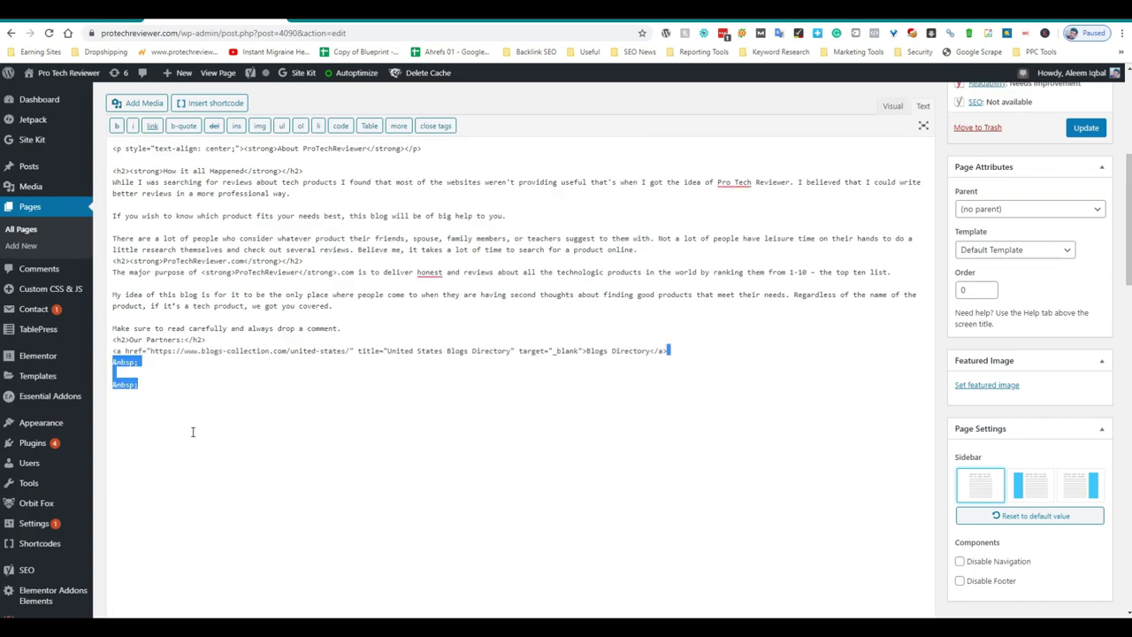
pyautogui.press('BackSpace')
pyautogui.click(1086, 179)
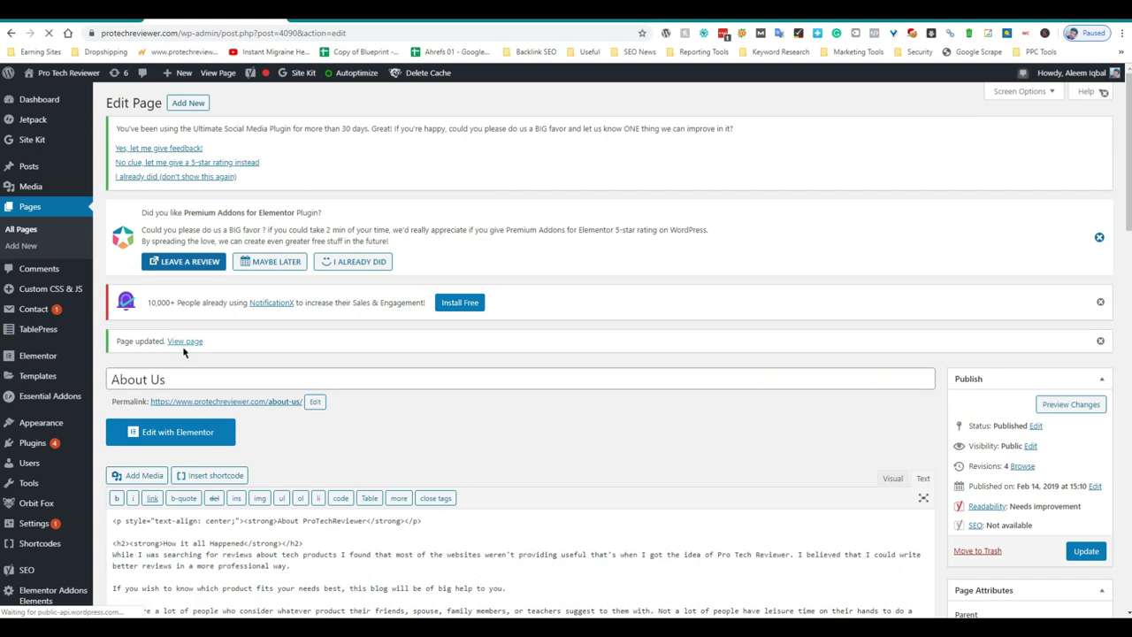
# View the live About Us page to confirm the Blogs Directory link, then select its URL
pyautogui.click(184, 343)
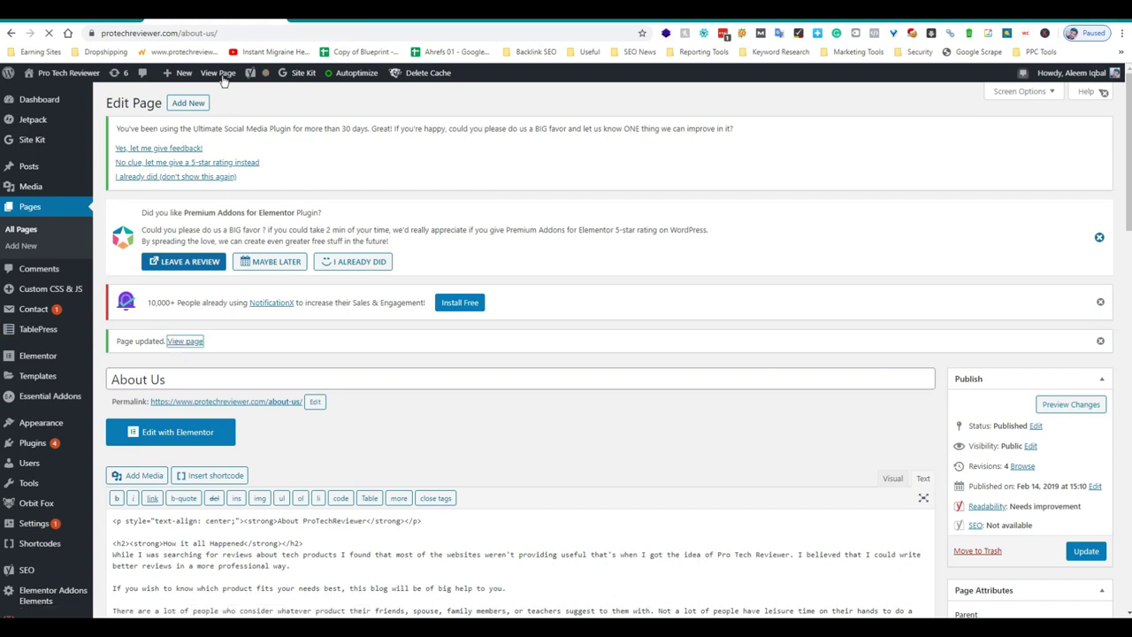
pyautogui.click(227, 34)
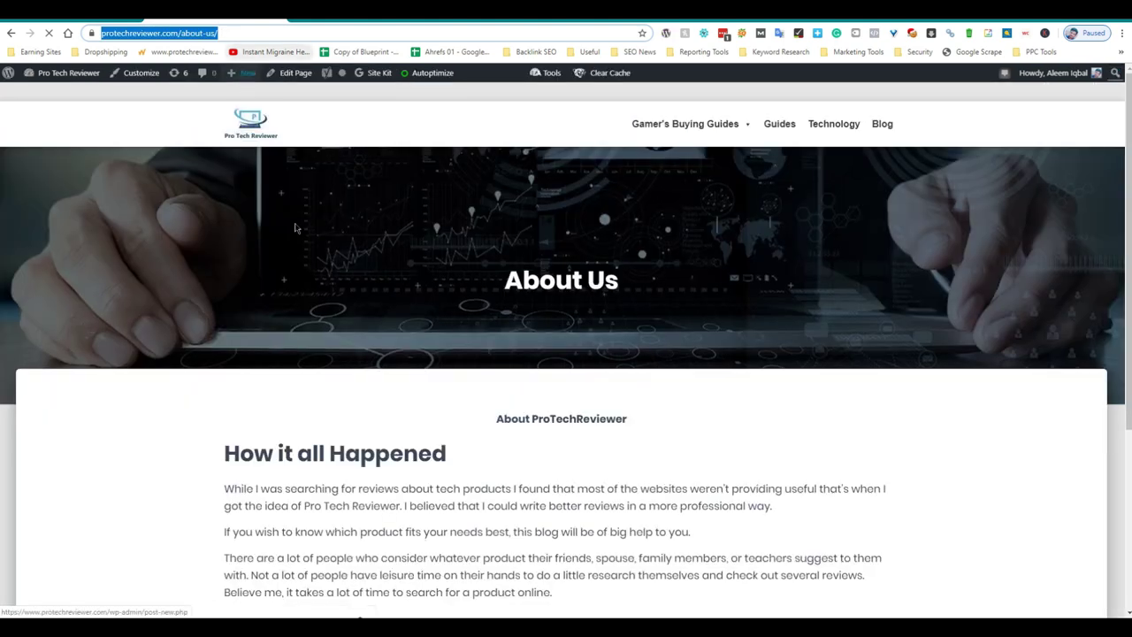
pyautogui.scroll(-3, 296, 229)
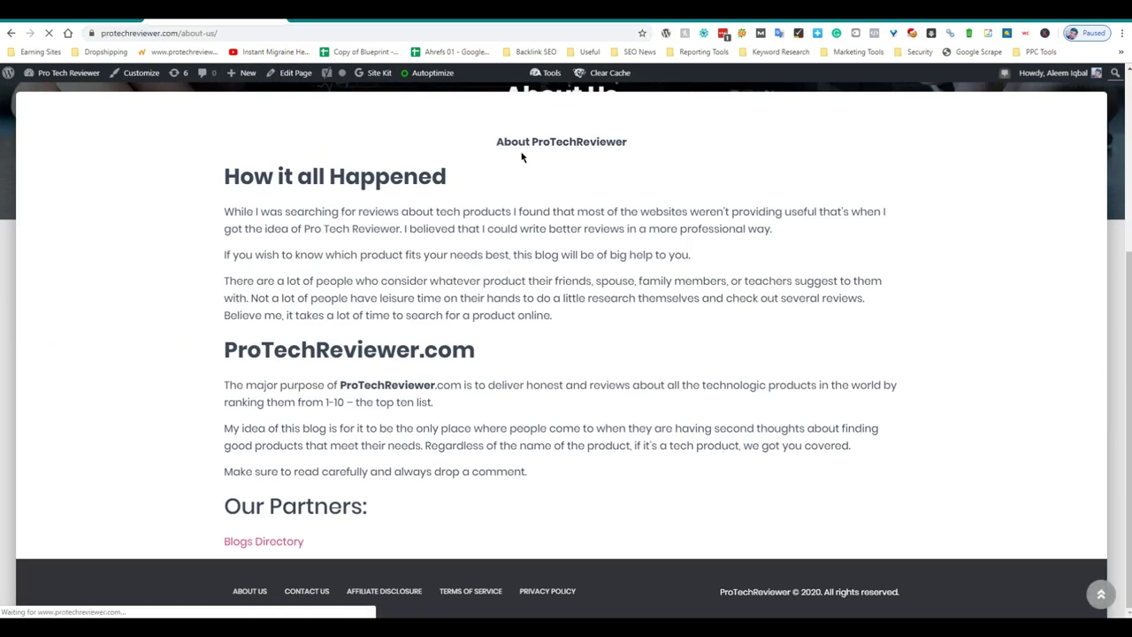
pyautogui.scroll(3, 517, 185)
pyautogui.scroll(-3, 504, 299)
pyautogui.scroll(3, 504, 299)
pyautogui.scroll(-3, 504, 299)
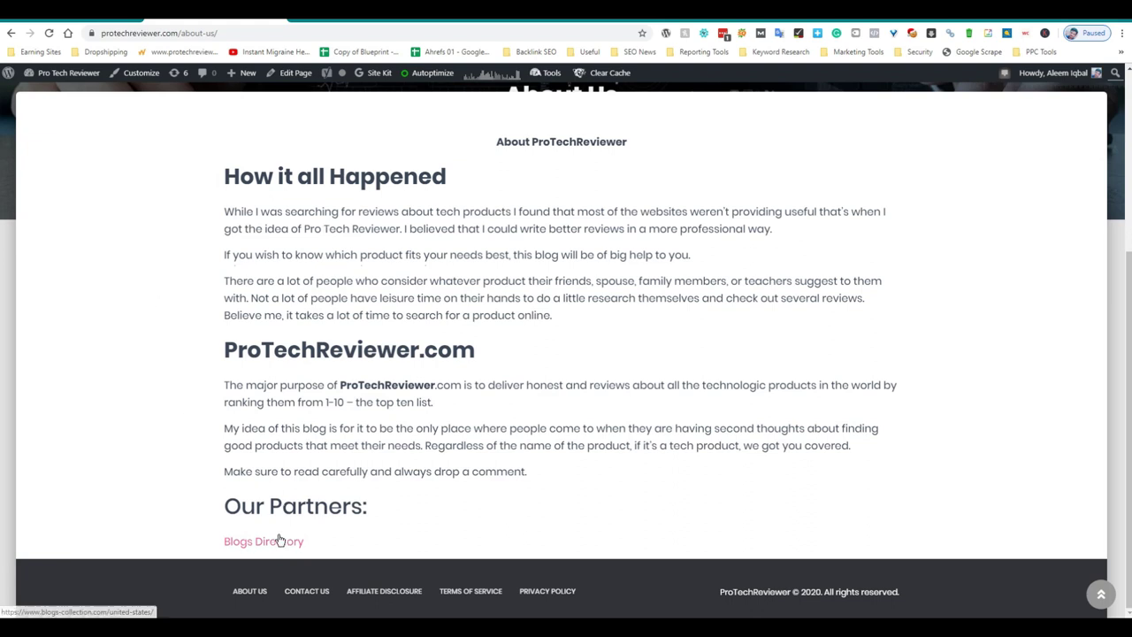
pyautogui.click(110, 33)
pyautogui.hotkey('ctrl', 'c')
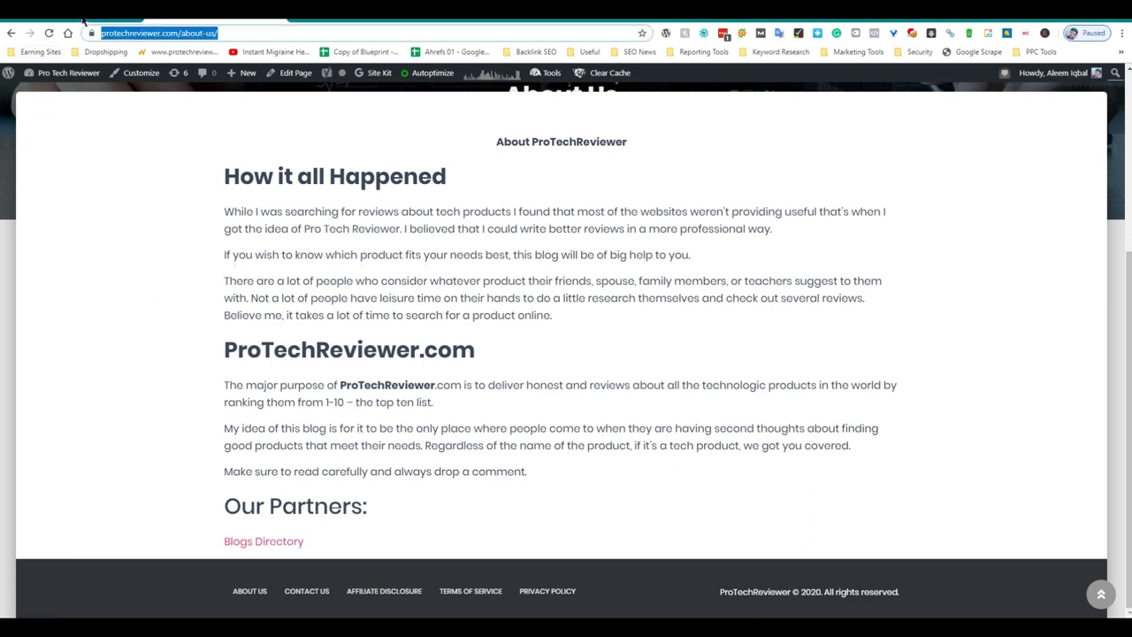
# Submit Pro Tech Reviewer on Blogs-Collection.com with the About Us URL as its reciprocal link
pyautogui.click(85, 25)
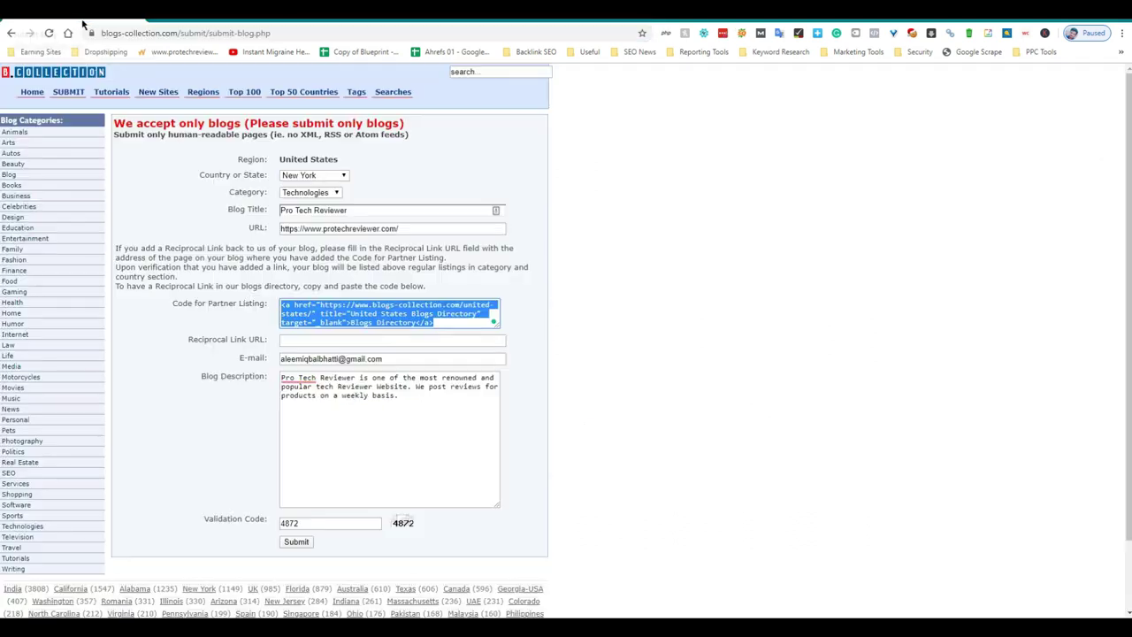
pyautogui.click(297, 340)
pyautogui.hotkey('ctrl', 'v')
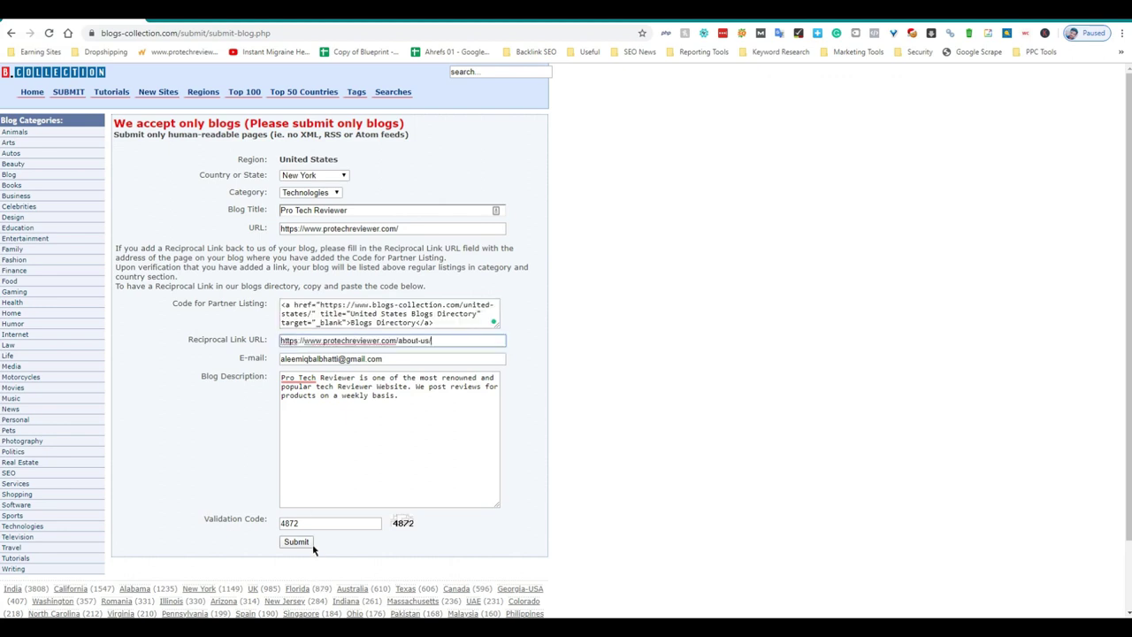
pyautogui.click(296, 542)
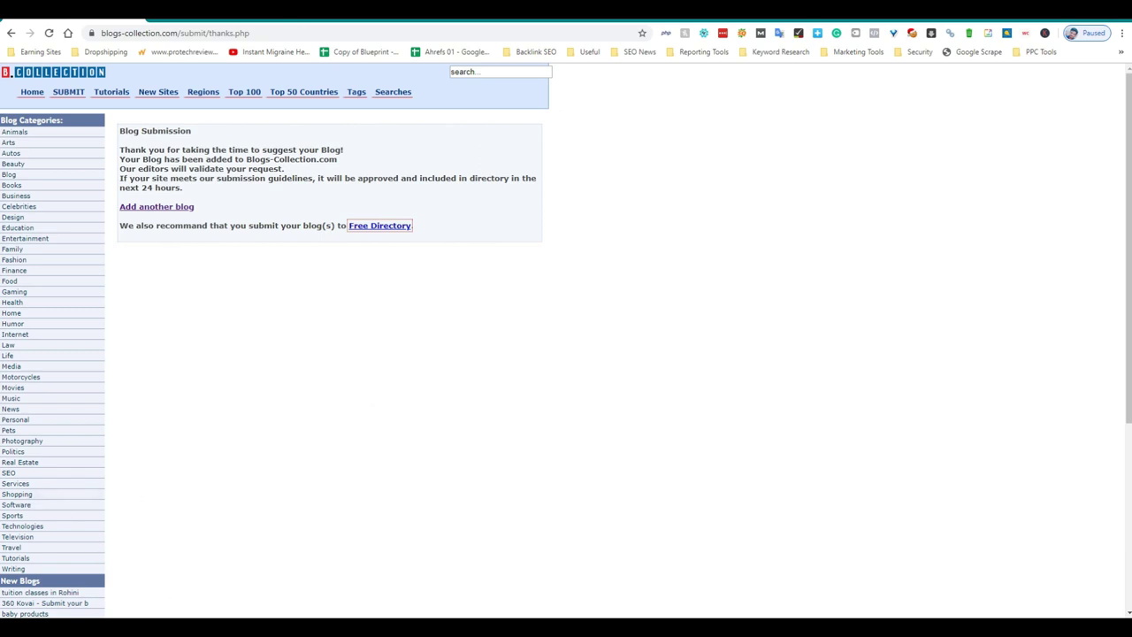
pyautogui.hotkey('alt', 'Tab')
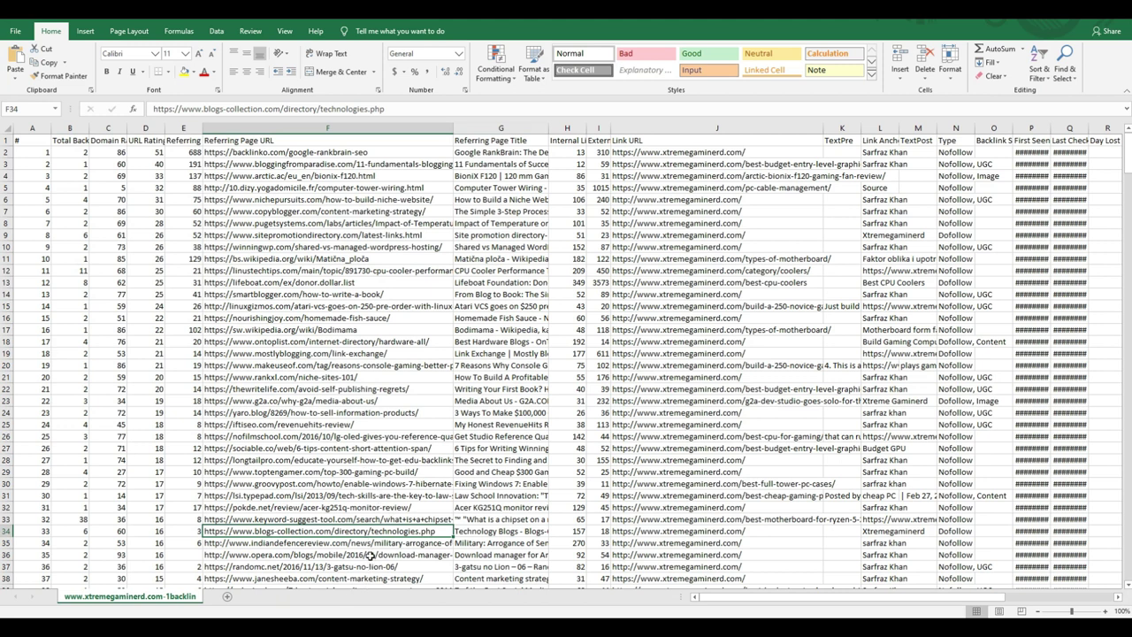
# Copy the Opera blog URL from cell F36 and load its download-manager article in a new tab
pyautogui.click(366, 546)
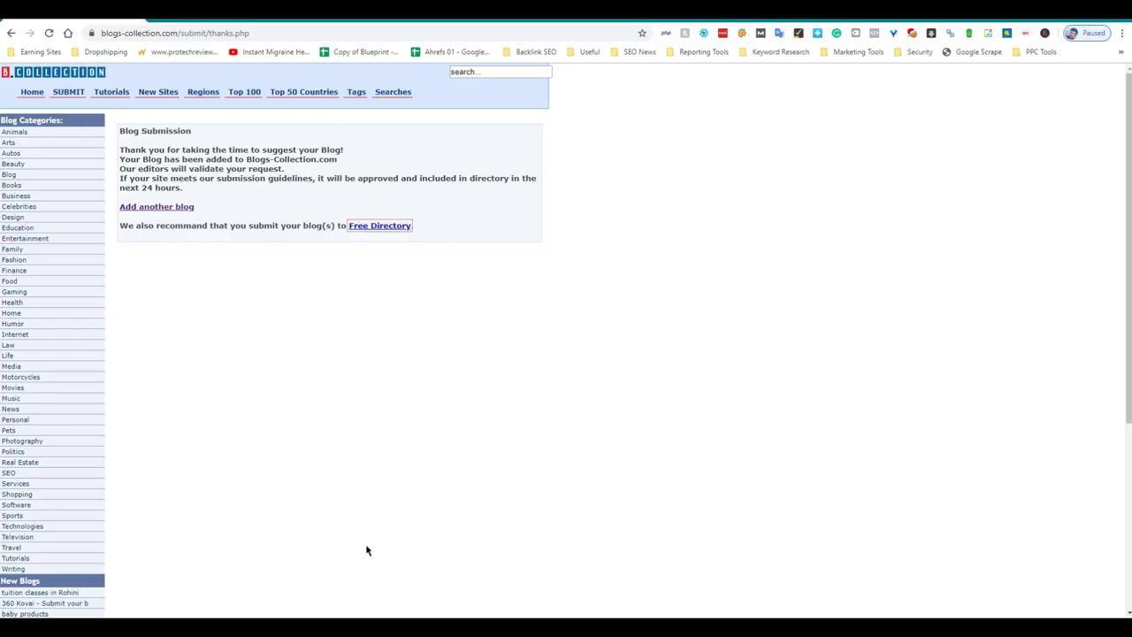
pyautogui.hotkey('alt', 'Tab')
pyautogui.hotkey('ctrl', 'c')
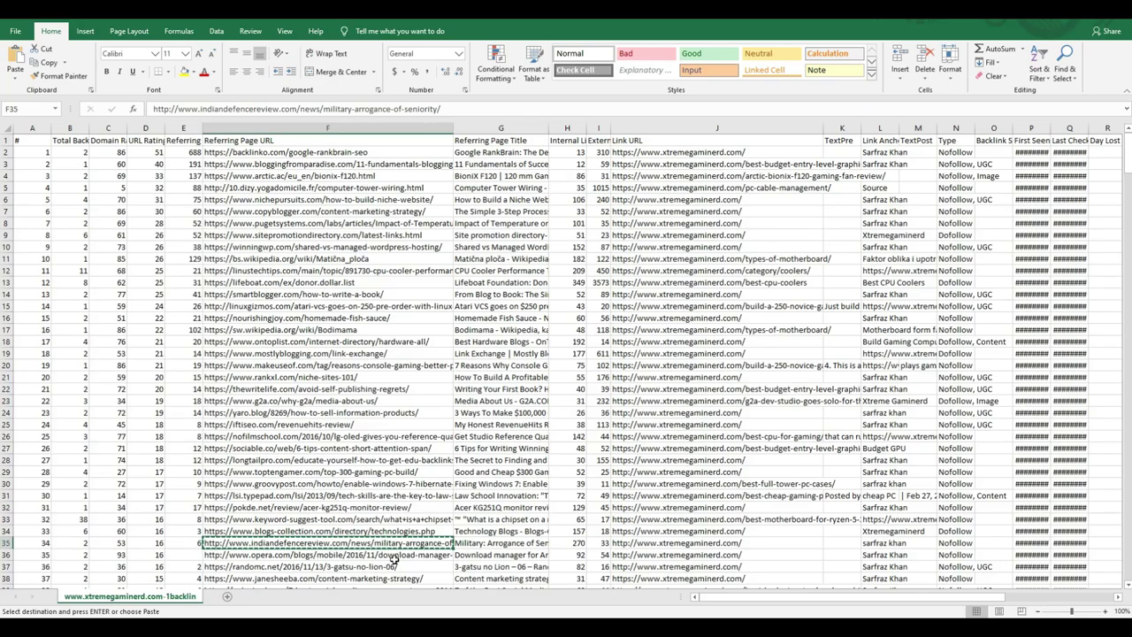
pyautogui.hotkey('alt', 'Tab')
pyautogui.hotkey('alt', 'Tab')
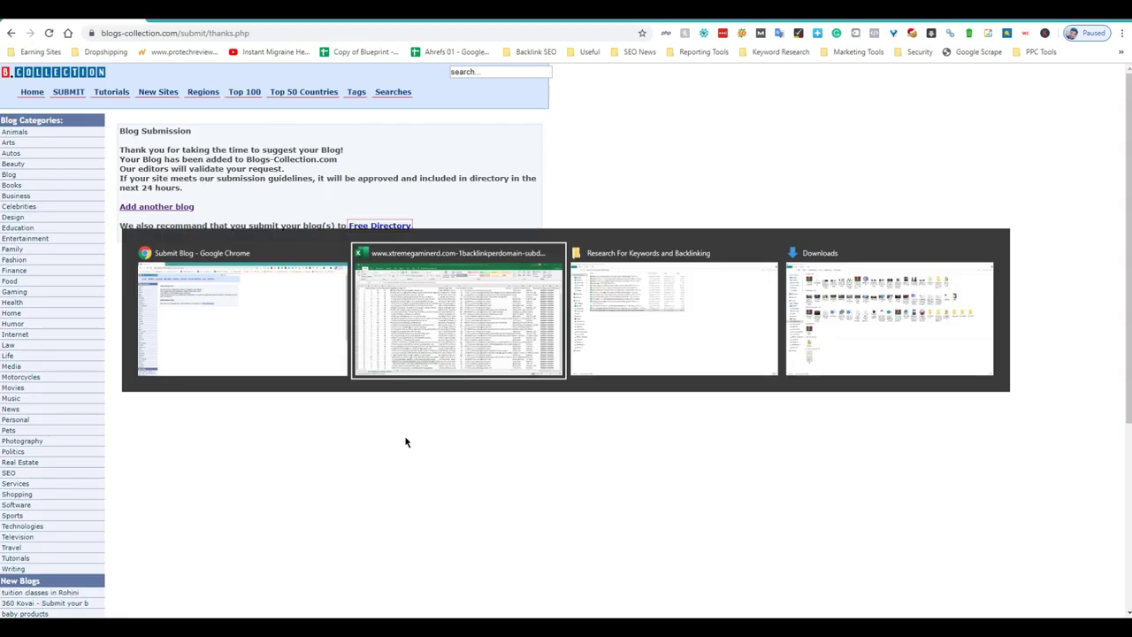
pyautogui.press('Down')
pyautogui.hotkey('ctrl', 'c')
pyautogui.hotkey('alt', 'Tab')
pyautogui.hotkey('ctrl', 't')
pyautogui.hotkey('ctrl', 'v')
pyautogui.press('Return')
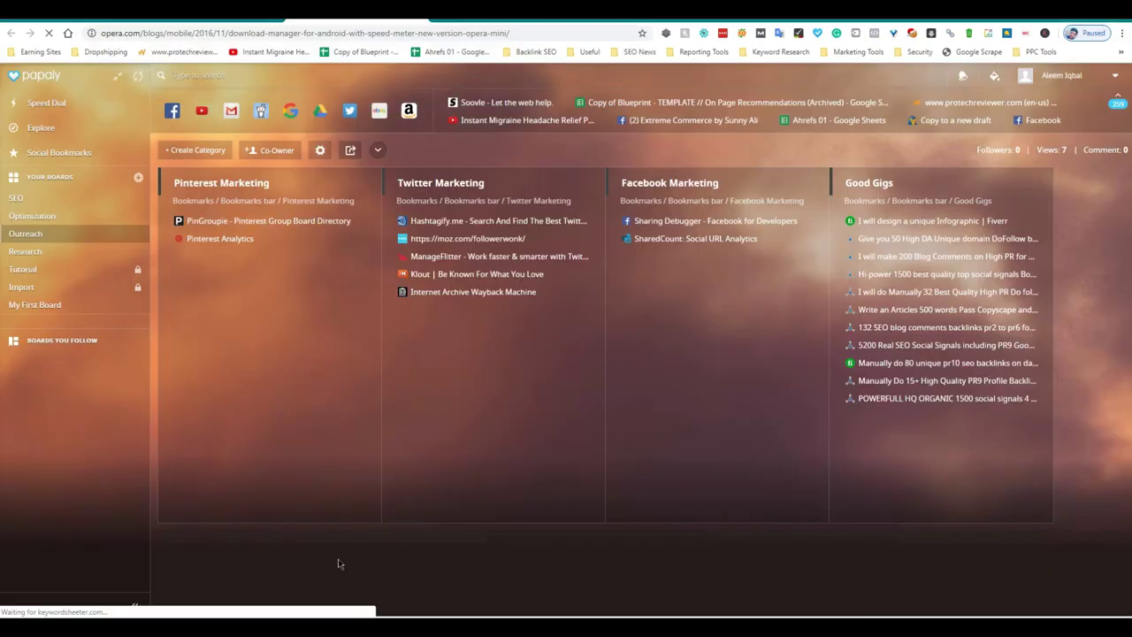
pyautogui.hotkey('alt', 'Tab')
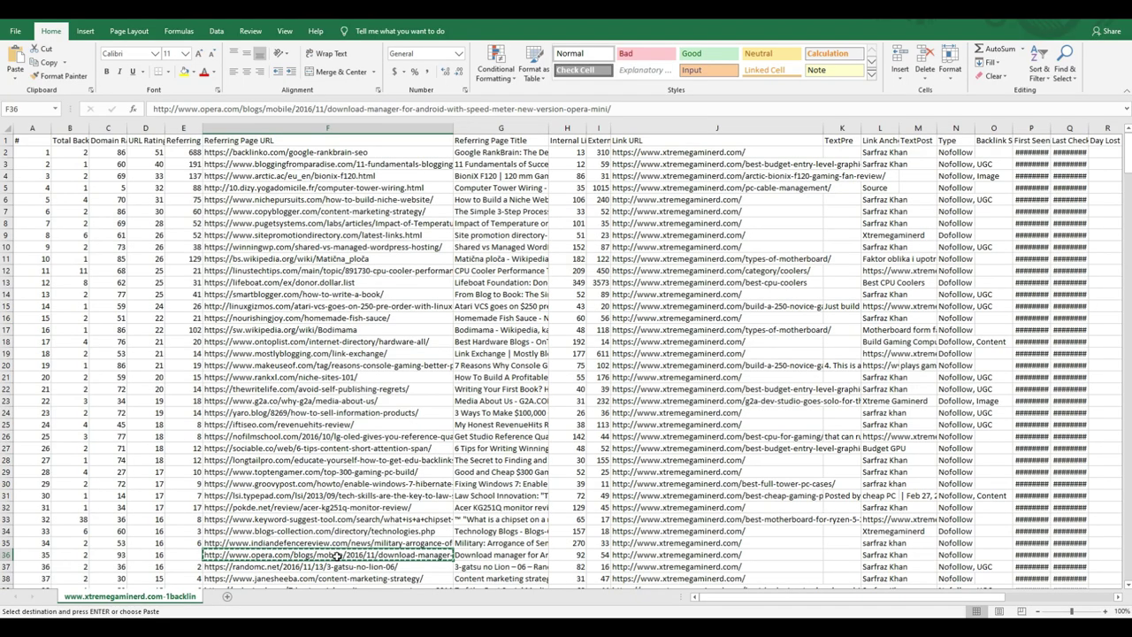
pyautogui.hotkey('alt', 'Tab')
pyautogui.hotkey('alt', 'Tab')
pyautogui.hotkey('alt', 'Tab')
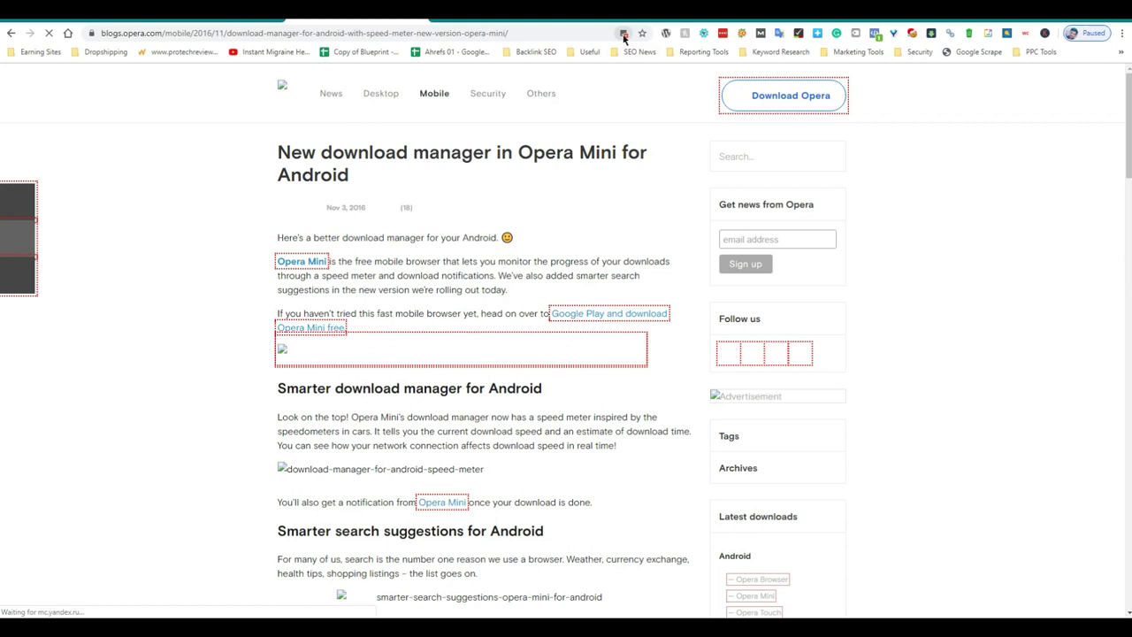
# Reload the Opera download-manager article with images and scroll down to its closed comment thread
pyautogui.click(624, 33)
pyautogui.click(620, 141)
pyautogui.scroll(-7, 522, 276)
pyautogui.scroll(-10, 521, 276)
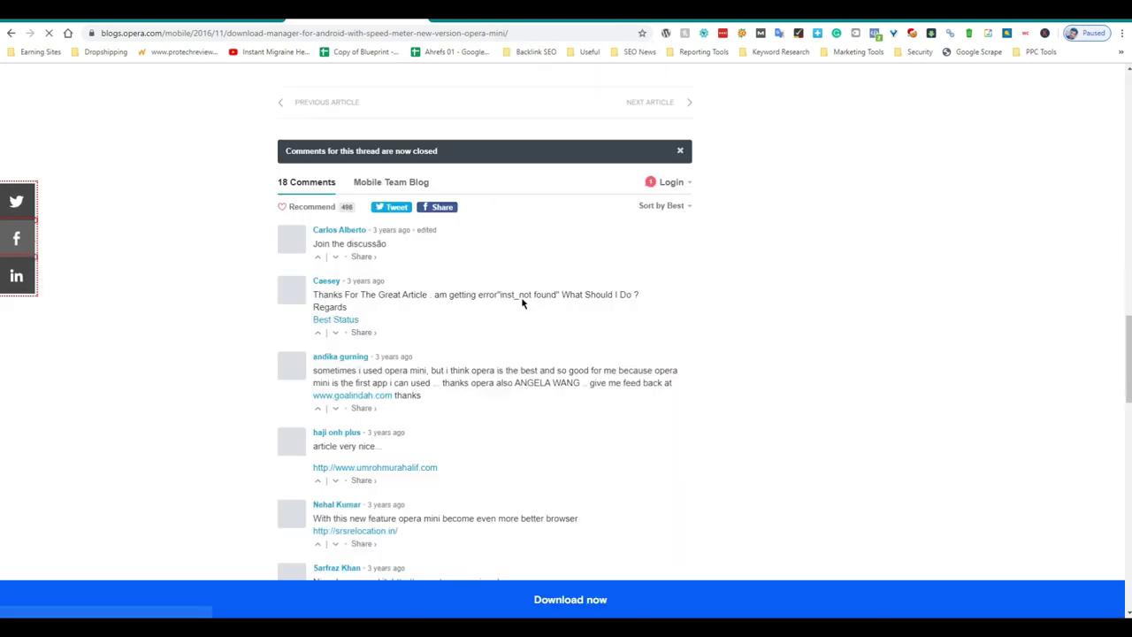
pyautogui.scroll(-4, 523, 301)
pyautogui.scroll(-7, 522, 303)
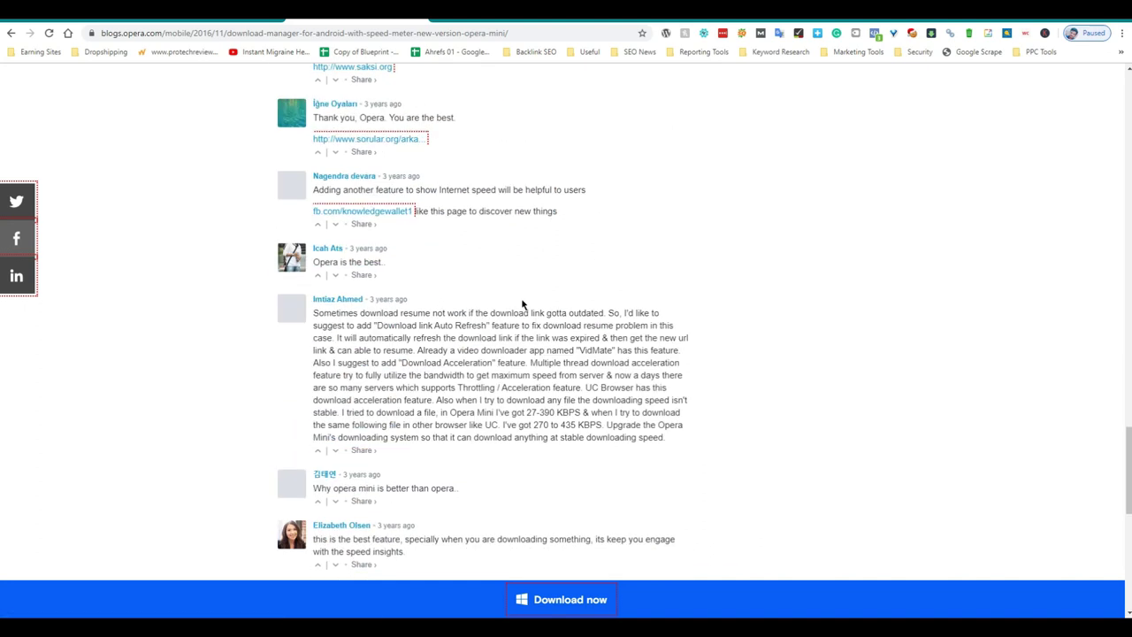
# Look over the article and its comments again, then open the Opera Blogs News listing
pyautogui.scroll(8, 522, 305)
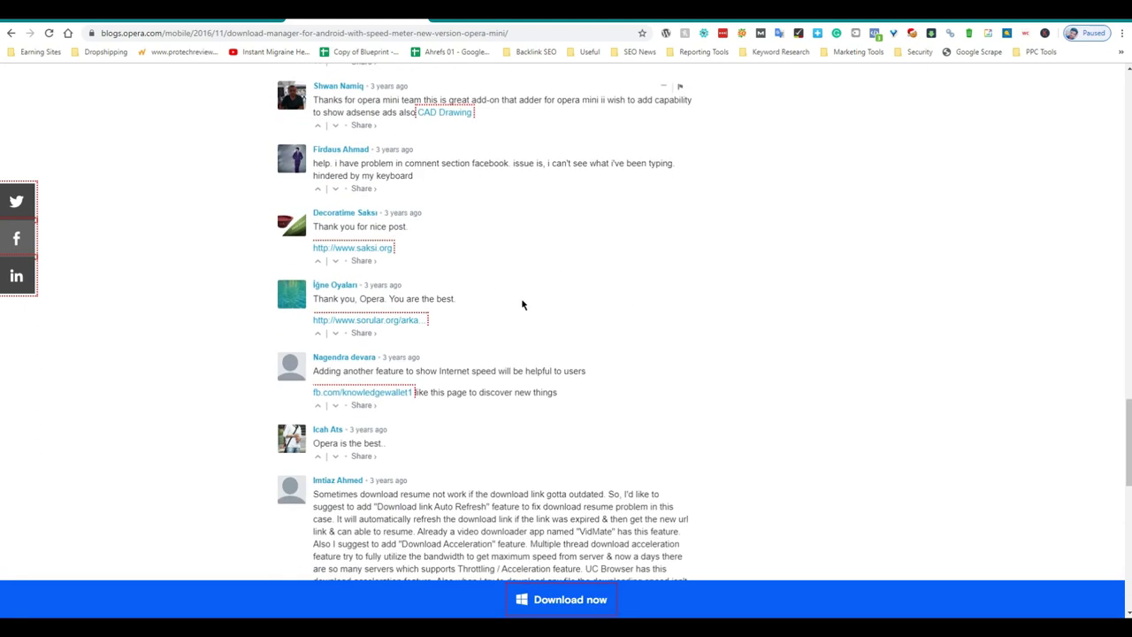
pyautogui.scroll(1, 518, 306)
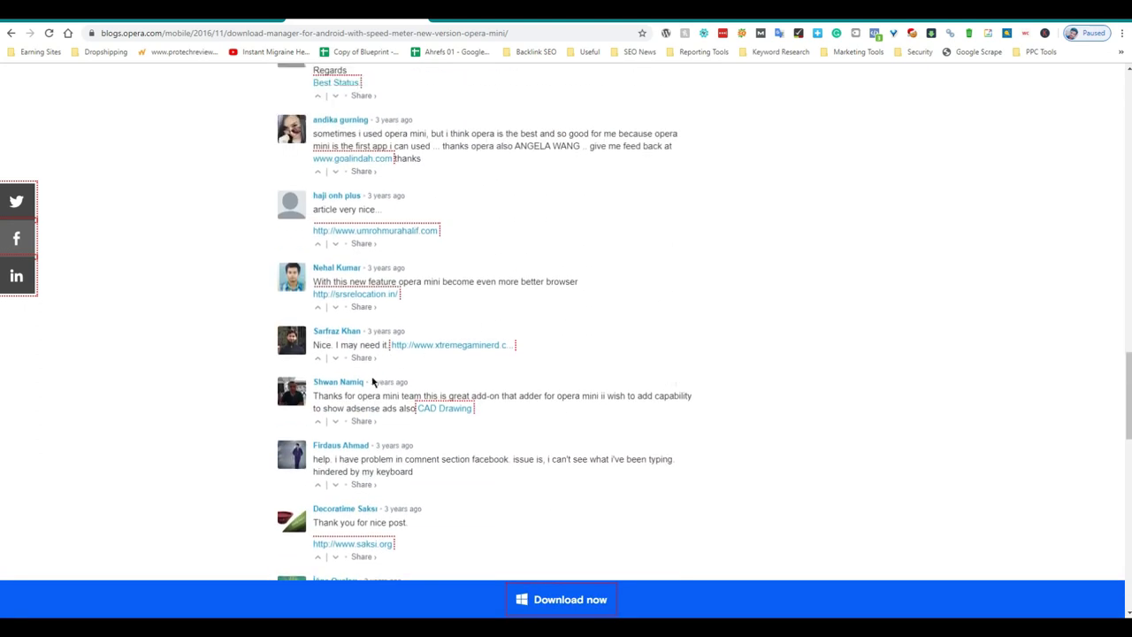
pyautogui.scroll(1, 398, 372)
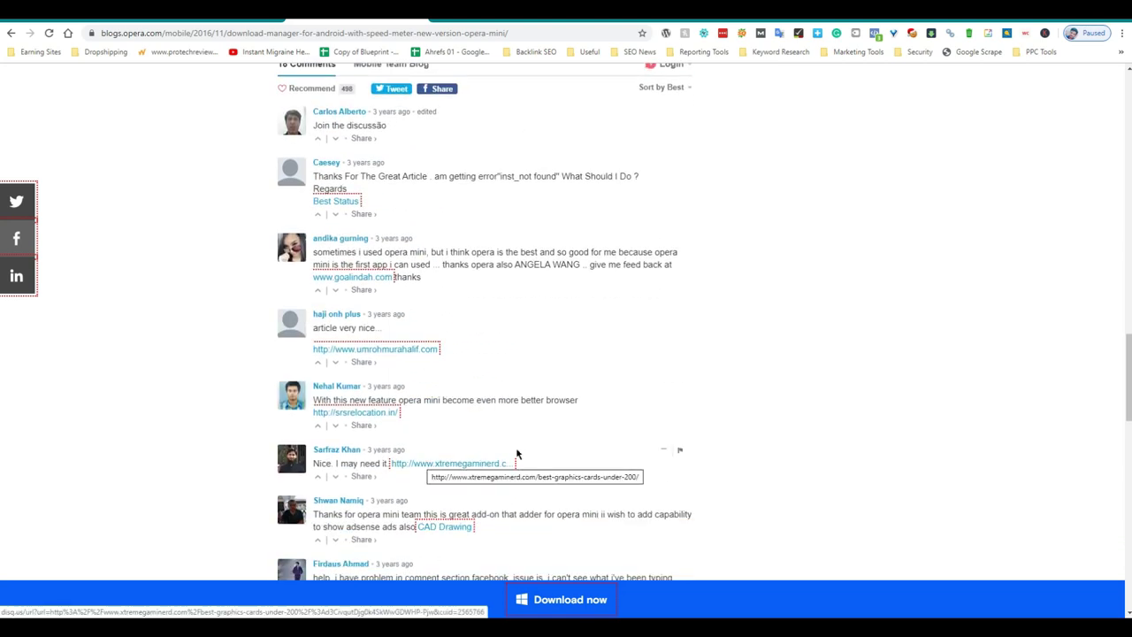
pyautogui.scroll(20, 696, 401)
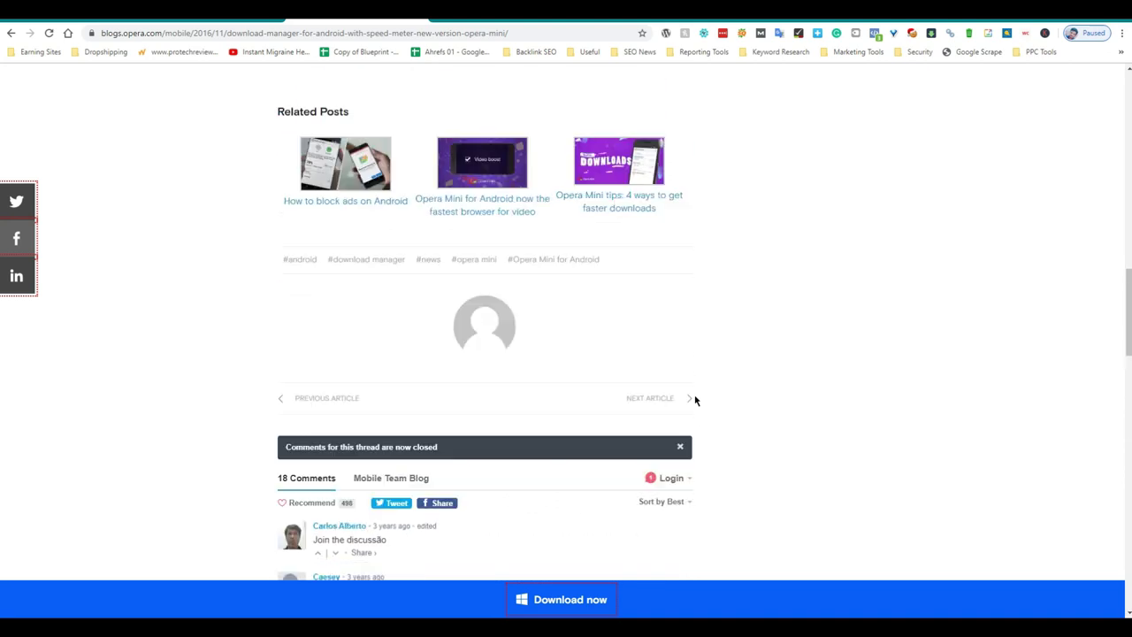
pyautogui.scroll(2, 694, 401)
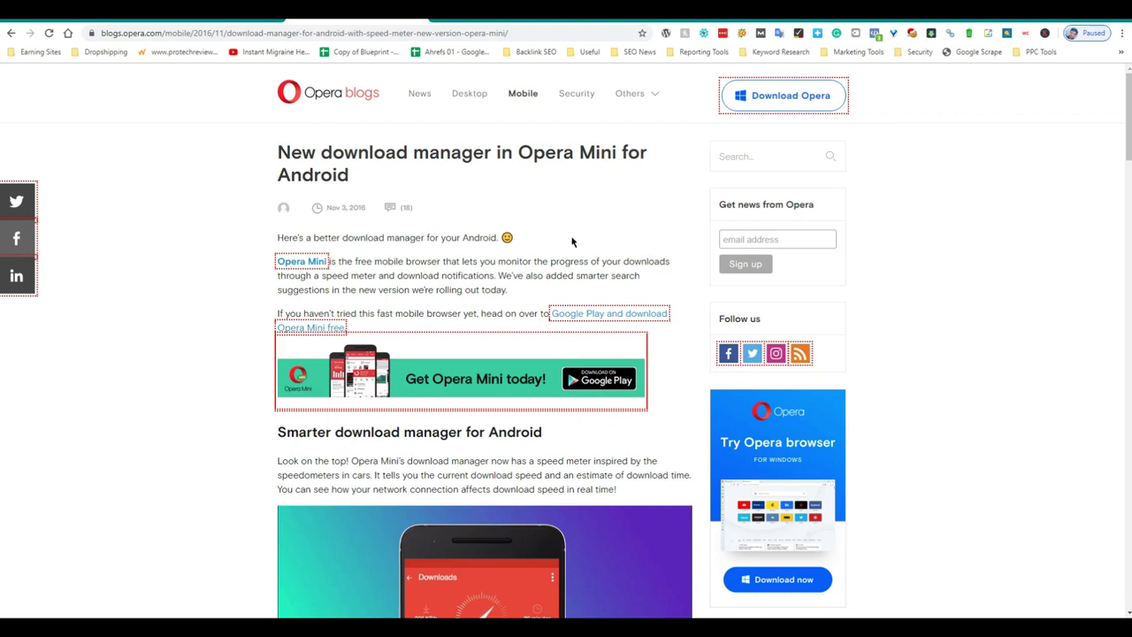
pyautogui.scroll(-20, 571, 241)
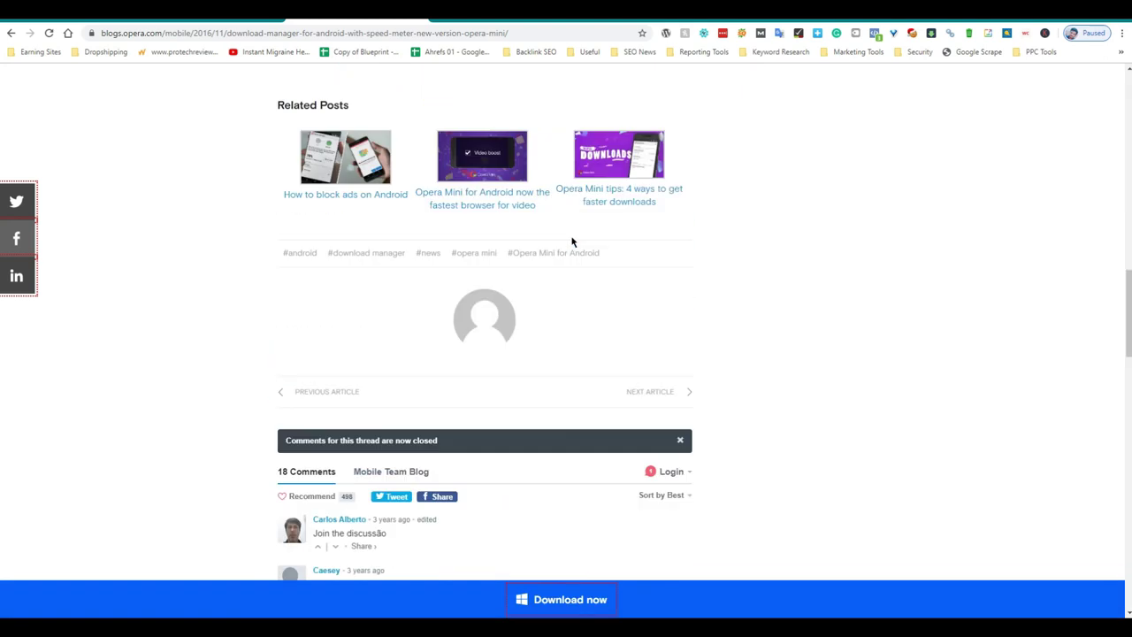
pyautogui.scroll(-6, 571, 241)
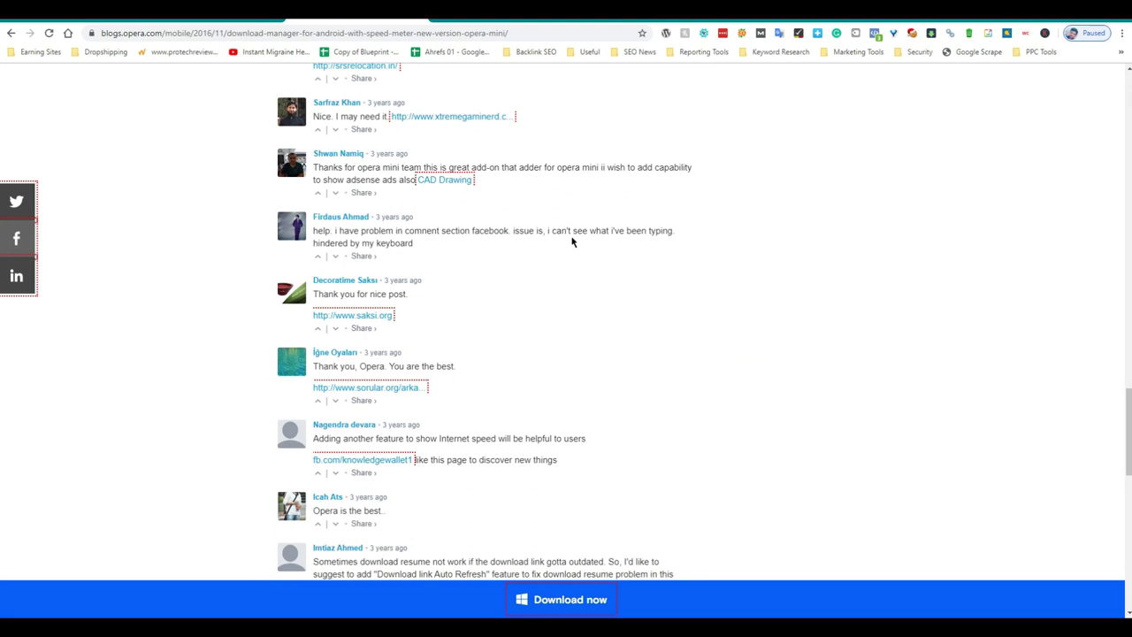
pyautogui.scroll(-3, 571, 241)
pyautogui.scroll(-4, 572, 244)
pyautogui.scroll(13, 572, 244)
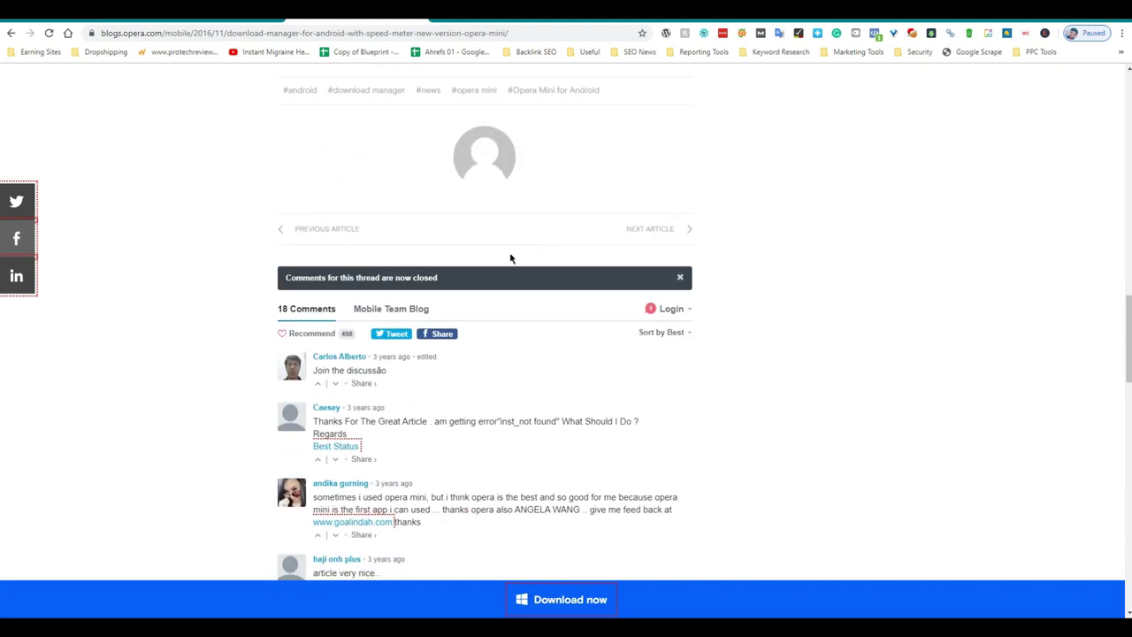
pyautogui.scroll(10, 427, 306)
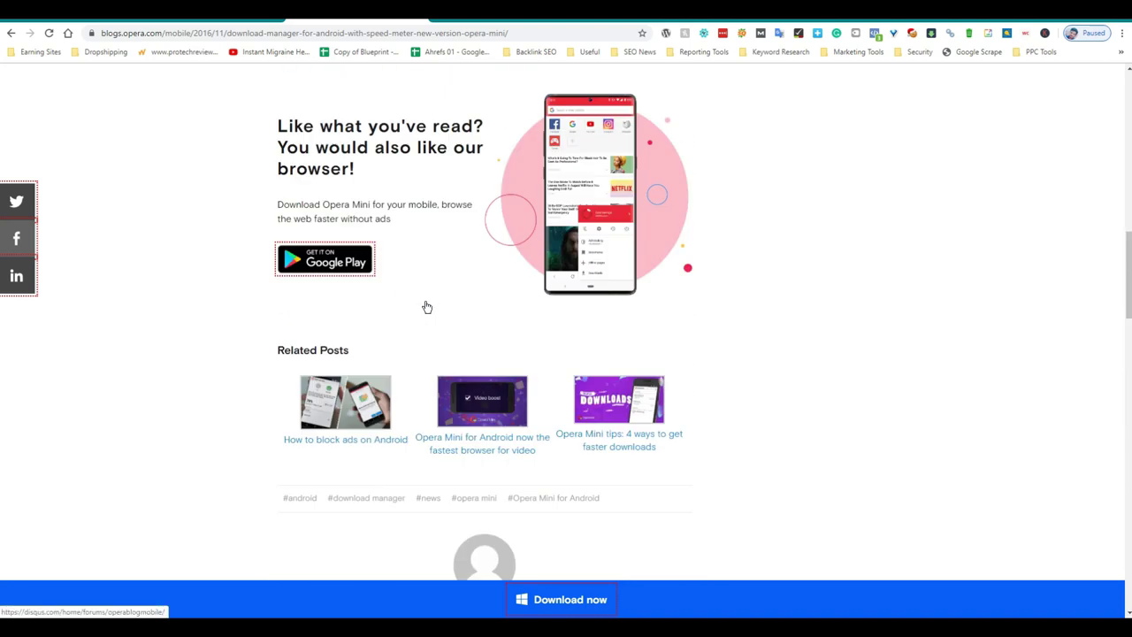
pyautogui.scroll(5, 426, 306)
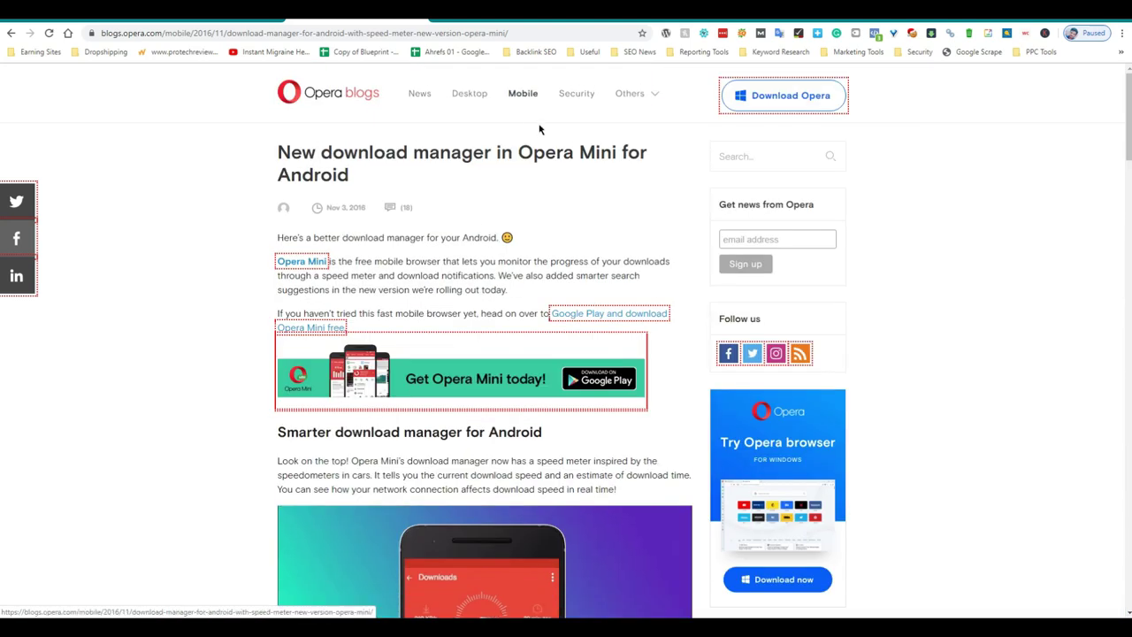
pyautogui.click(355, 97)
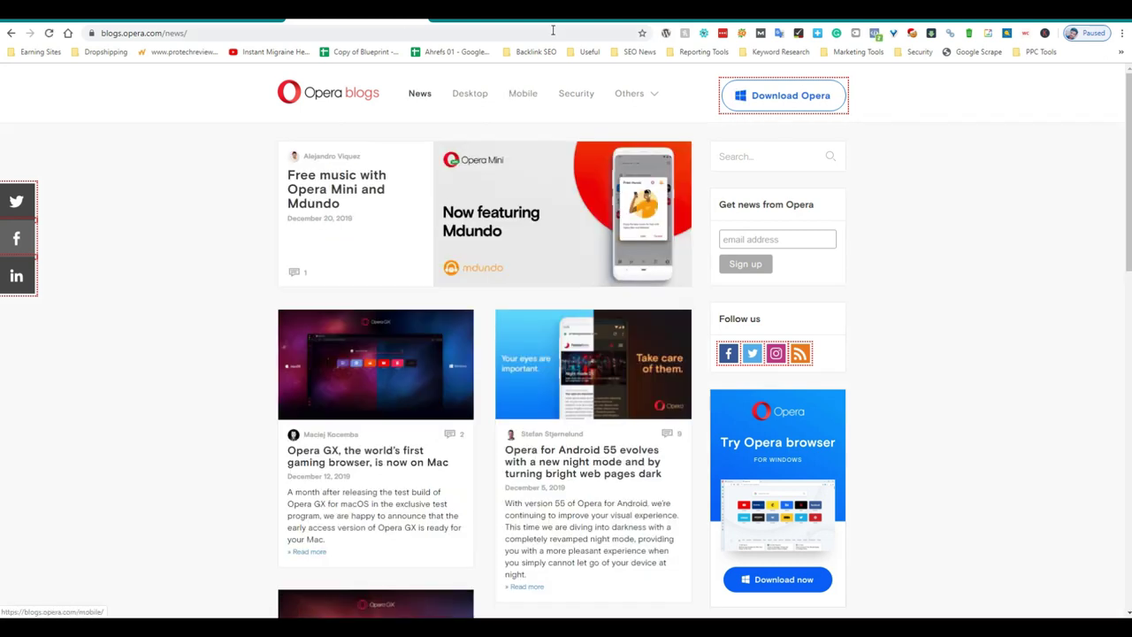
# Open the Mdundo article from the Mobile section and try commenting, which requires a login
pyautogui.click(524, 94)
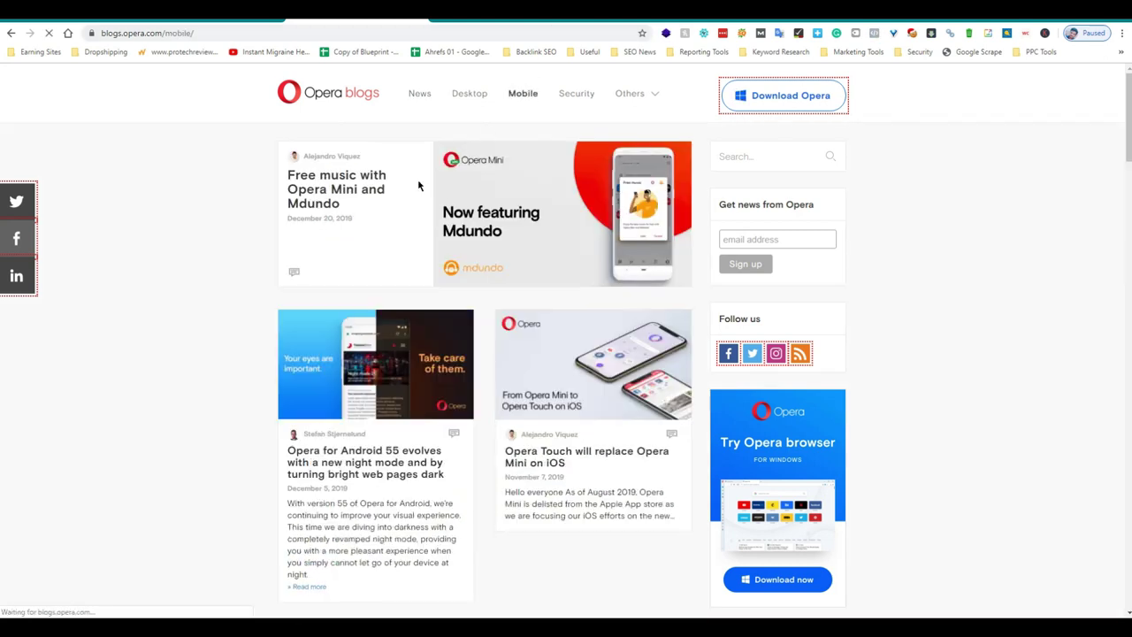
pyautogui.click(350, 198)
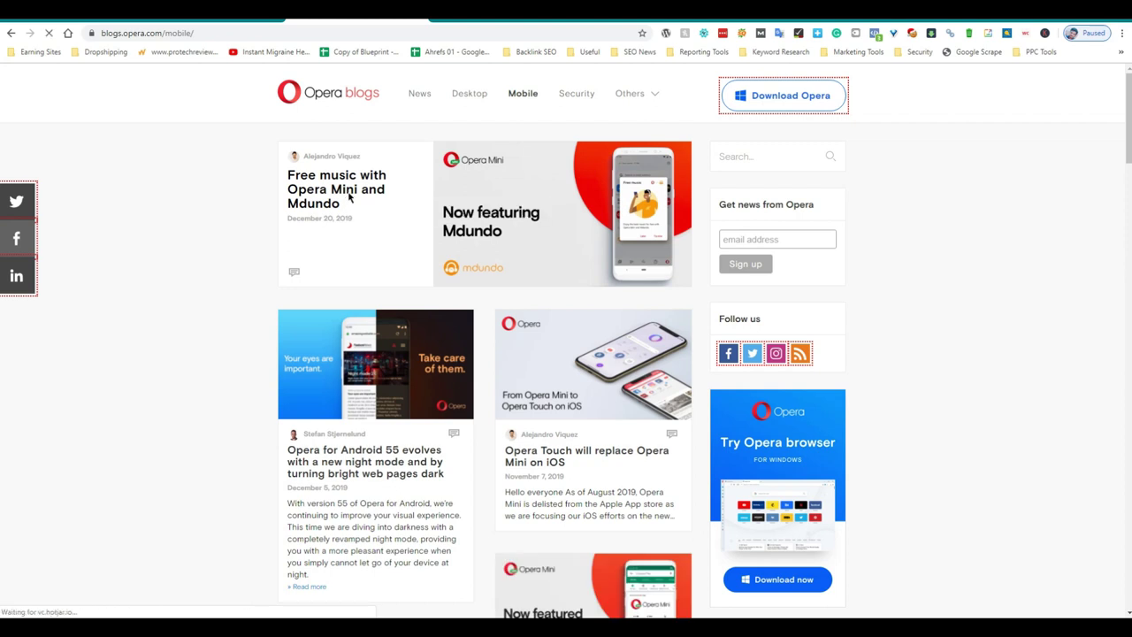
pyautogui.scroll(-10, 349, 200)
pyautogui.scroll(-10, 349, 199)
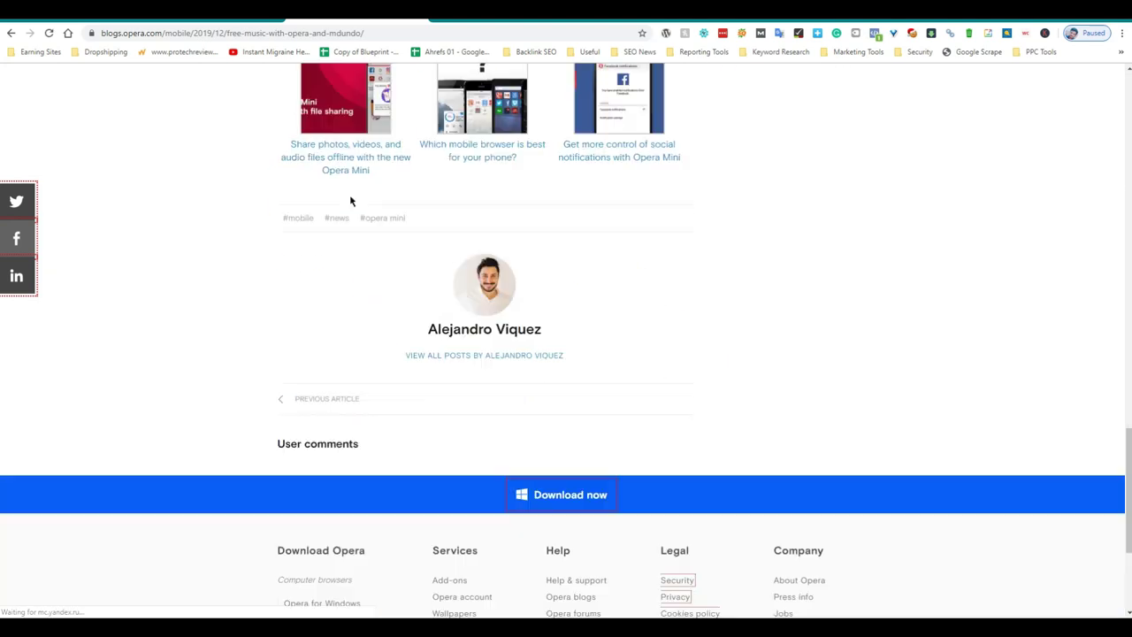
pyautogui.click(419, 272)
pyautogui.click(669, 314)
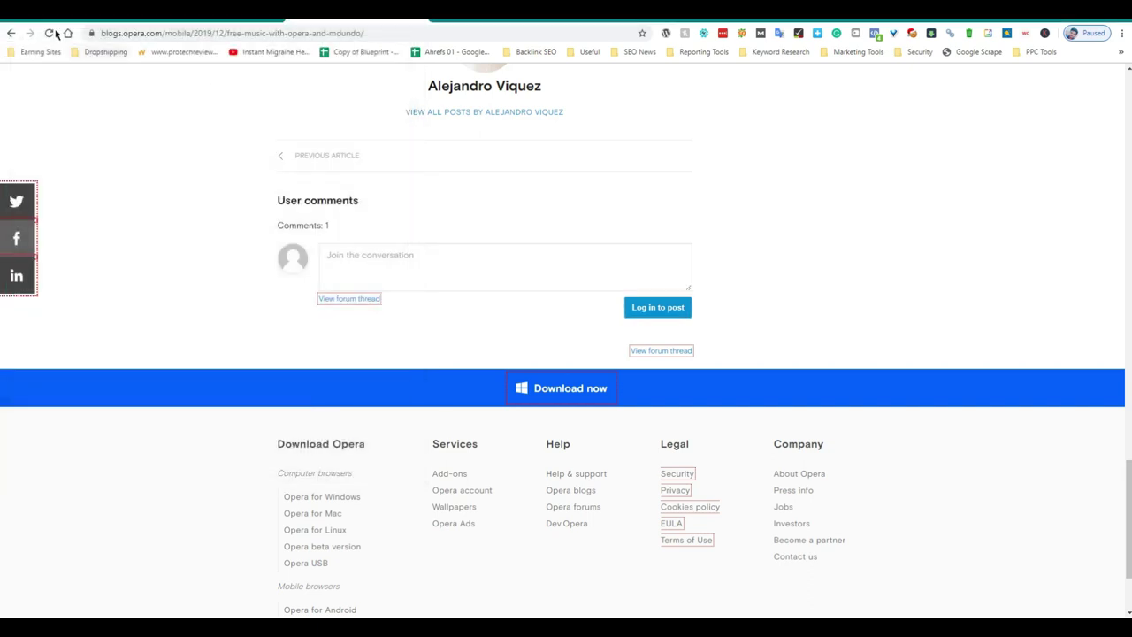
# Go back, open the 'Opera Touch will replace Opera Mini on iOS' article and review its comments
pyautogui.click(11, 34)
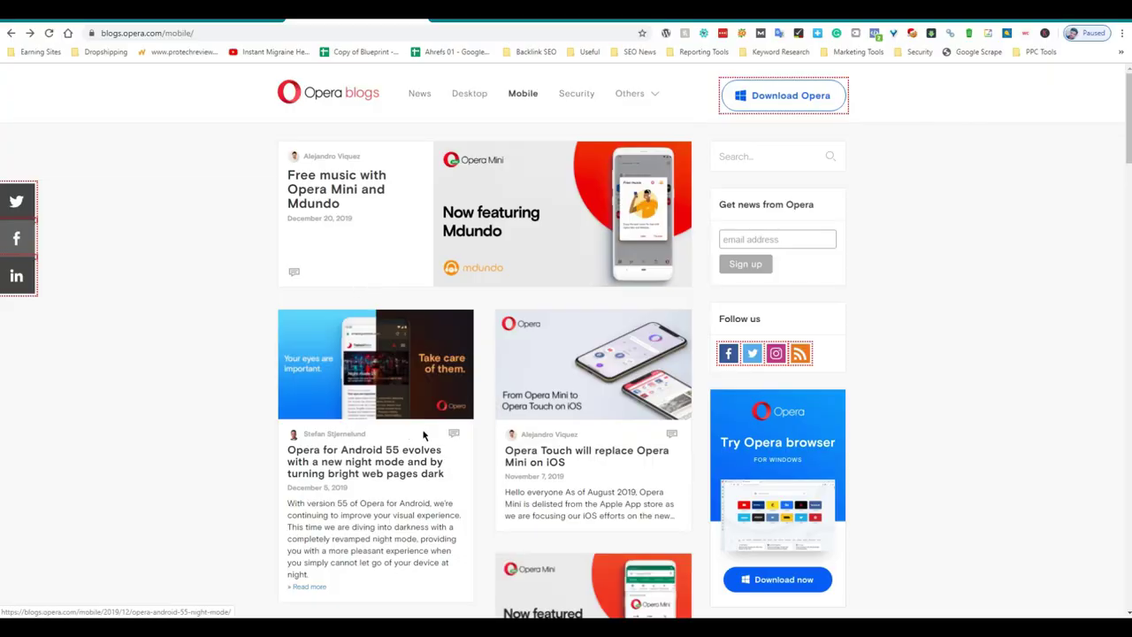
pyautogui.scroll(-2, 422, 435)
pyautogui.click(621, 351)
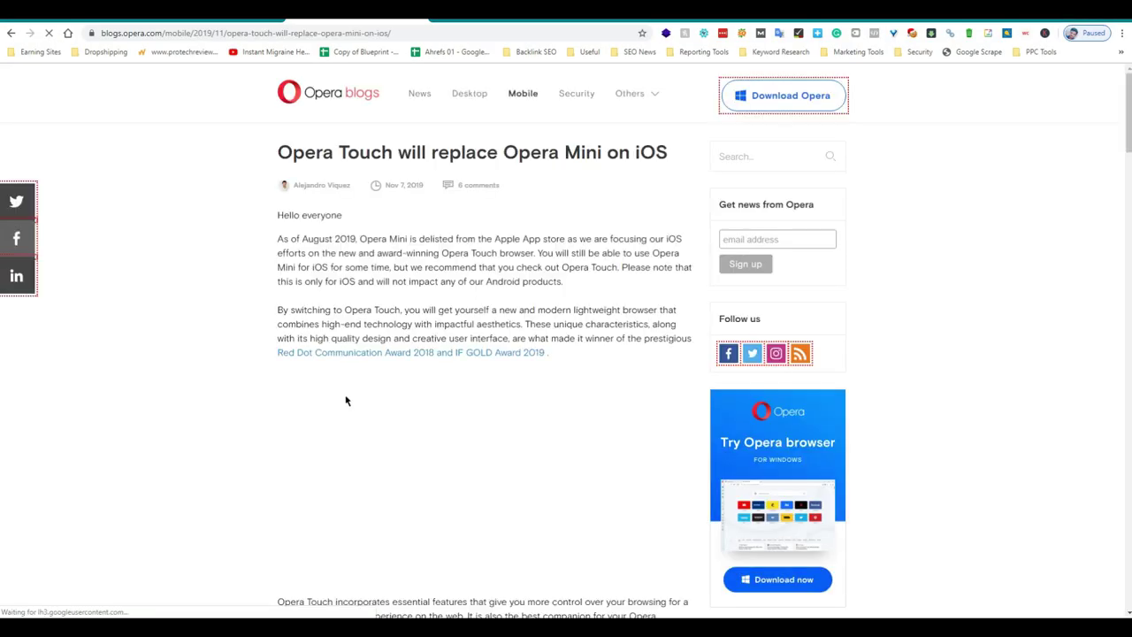
pyautogui.scroll(-20, 354, 424)
pyautogui.scroll(-4, 353, 431)
pyautogui.scroll(2, 352, 431)
pyautogui.scroll(-1, 353, 431)
pyautogui.scroll(-4, 354, 431)
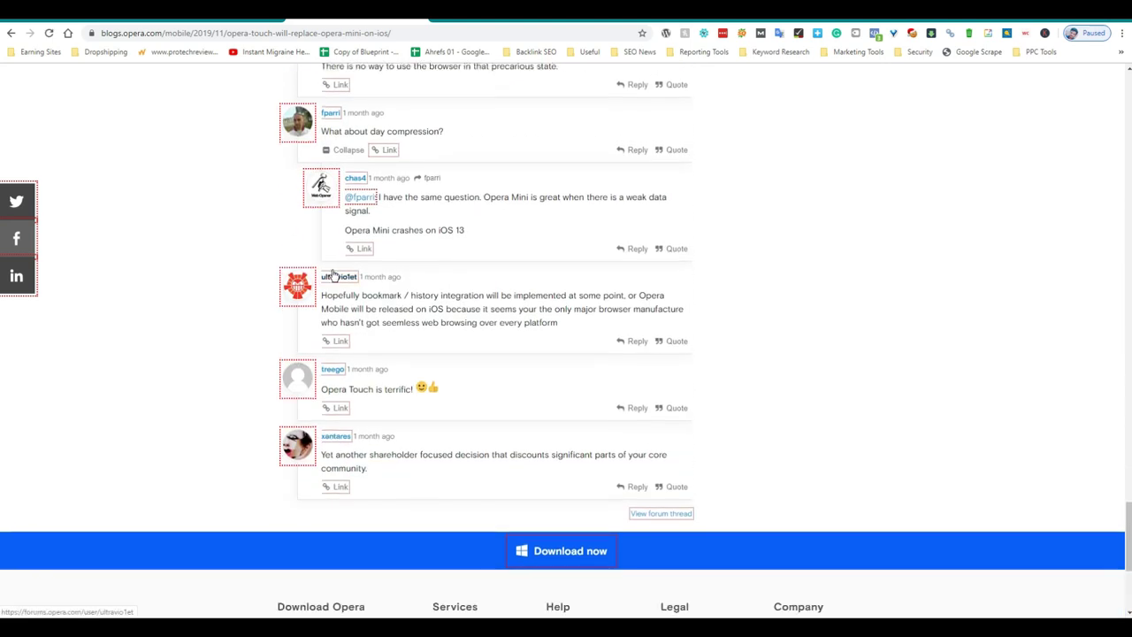
pyautogui.scroll(2, 334, 275)
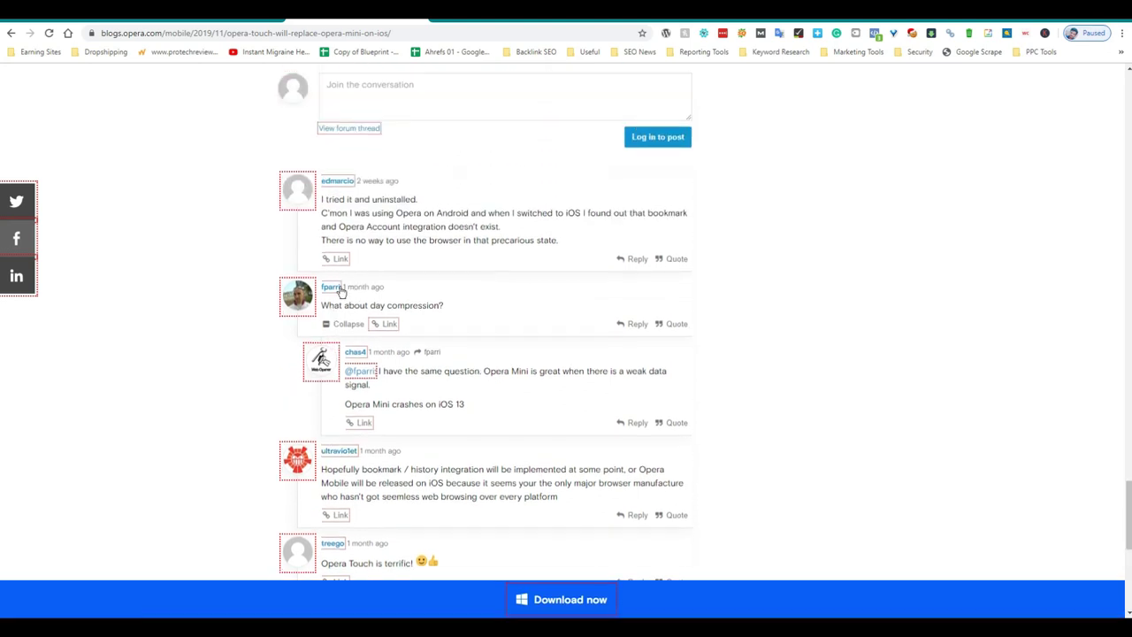
pyautogui.scroll(1, 340, 292)
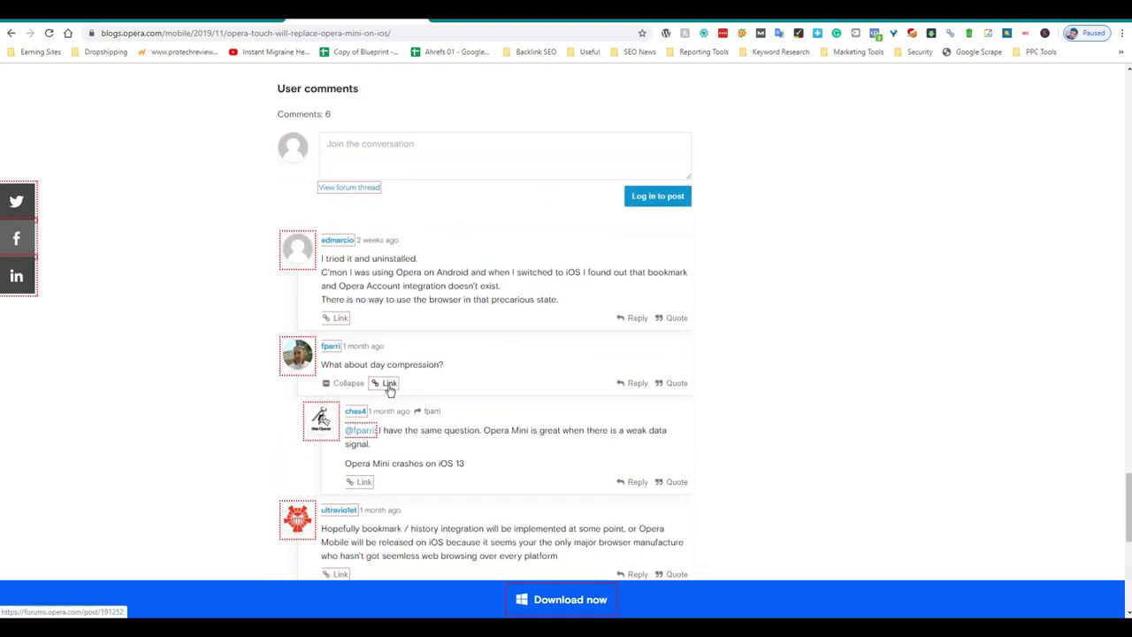
pyautogui.scroll(3, 389, 389)
pyautogui.hotkey('alt', 'Tab')
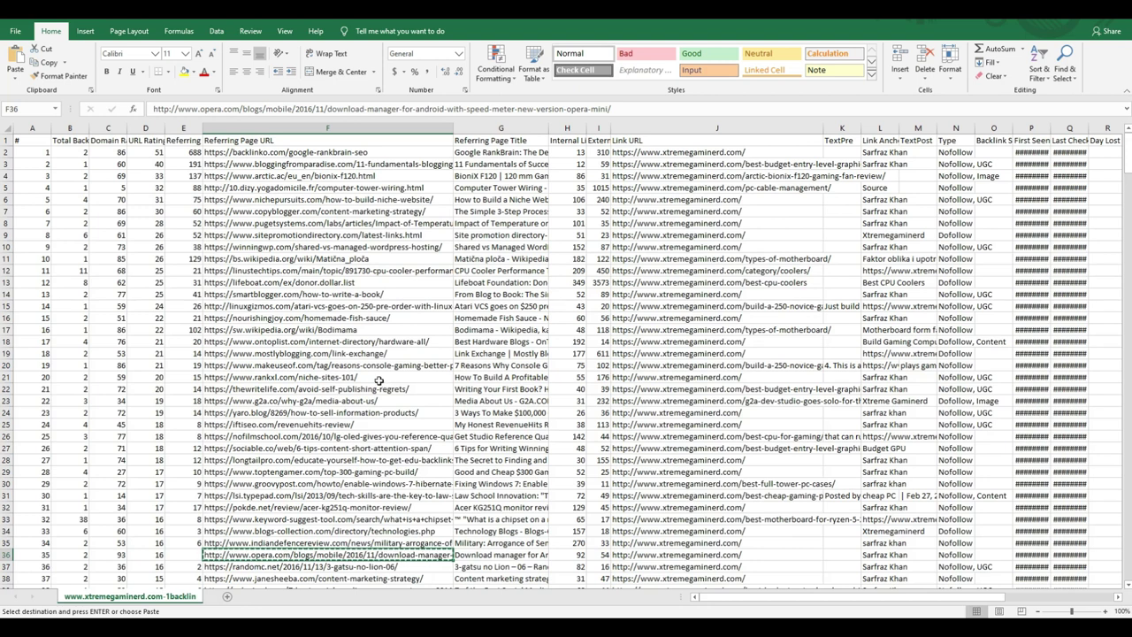
# Copy row 37's randomc.net 3-gatsu-no-lion-06 URL and load it in Chrome
pyautogui.click(265, 562)
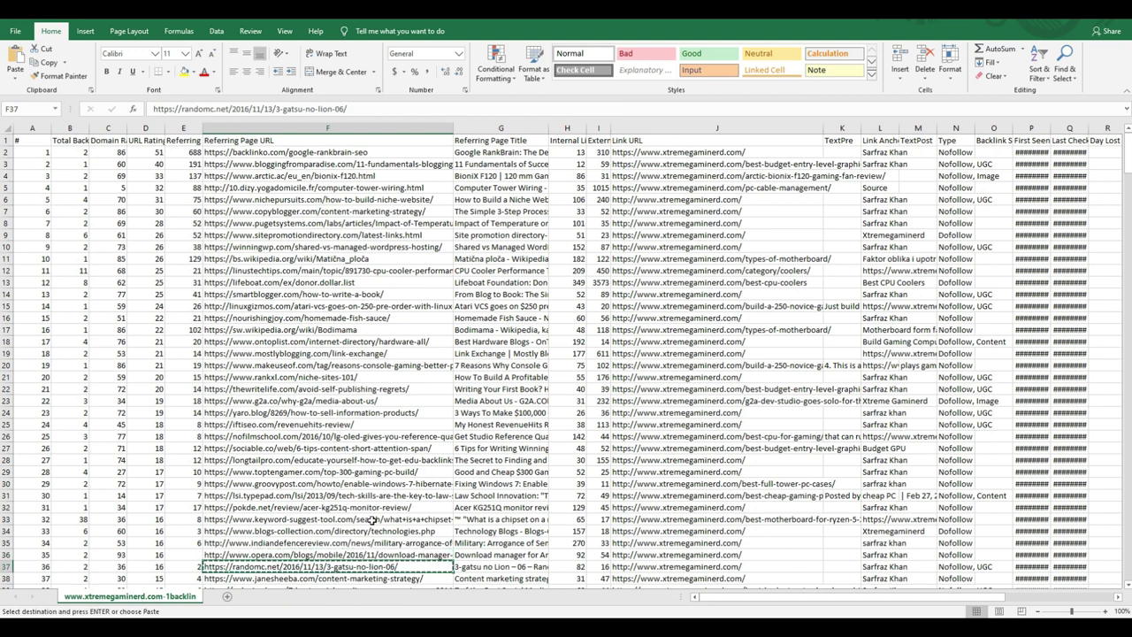
pyautogui.scroll(-5, 369, 527)
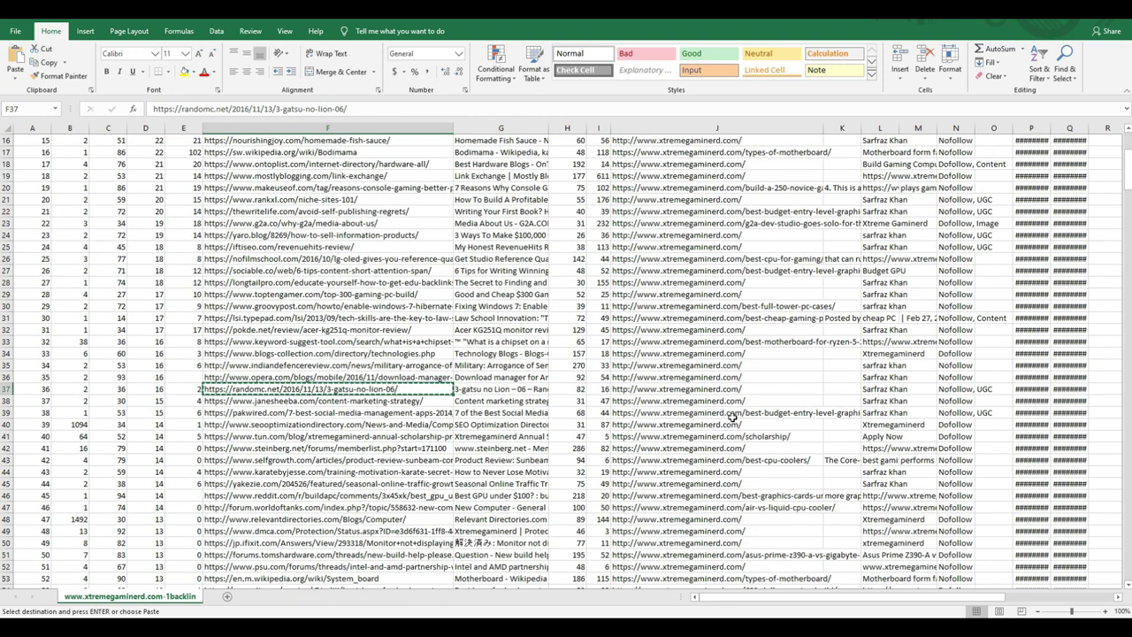
pyautogui.hotkey('alt', 'Tab')
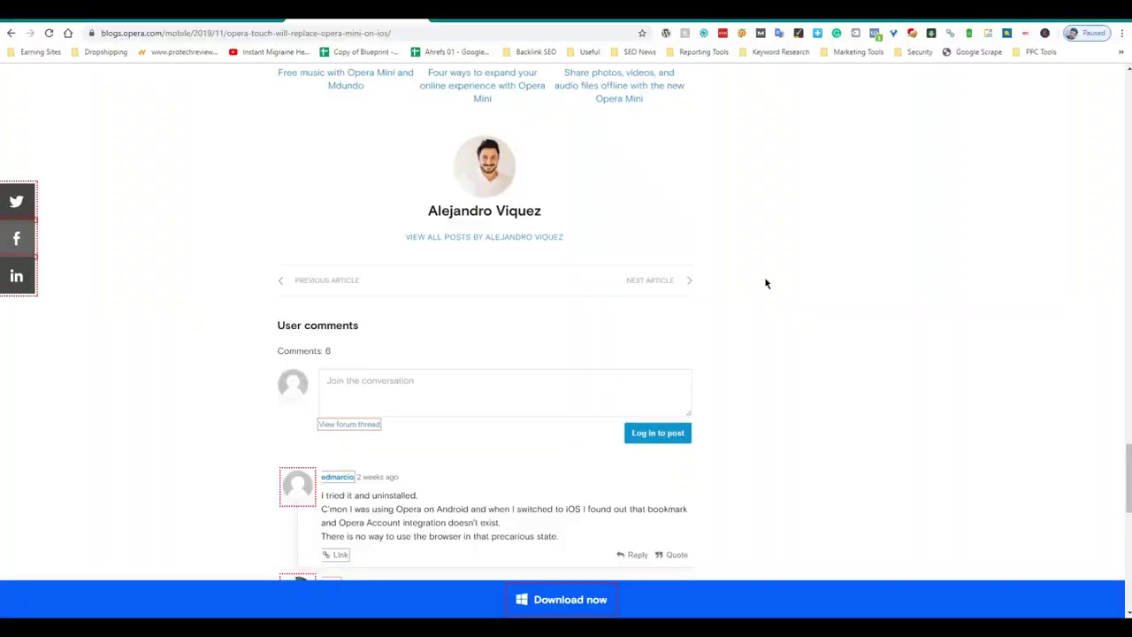
pyautogui.click(263, 33)
pyautogui.write('https://randomc.net/2016/11/13/3-gatsu-no-lion-06/')
pyautogui.press('Return')
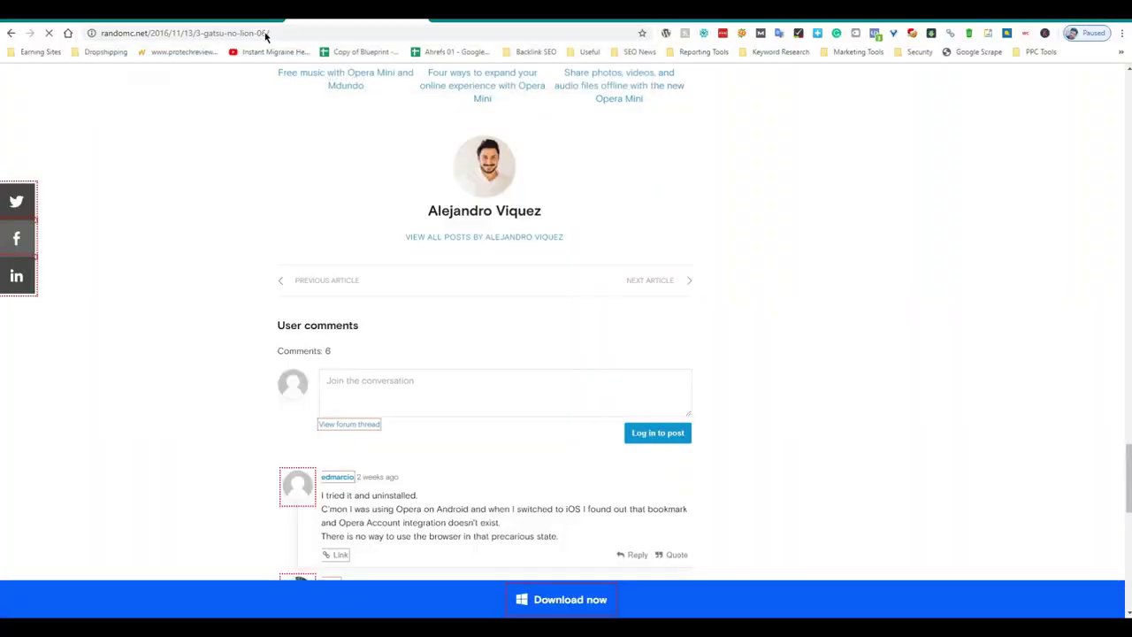
pyautogui.hotkey('alt', 'Tab')
pyautogui.hotkey('alt', 'Tab')
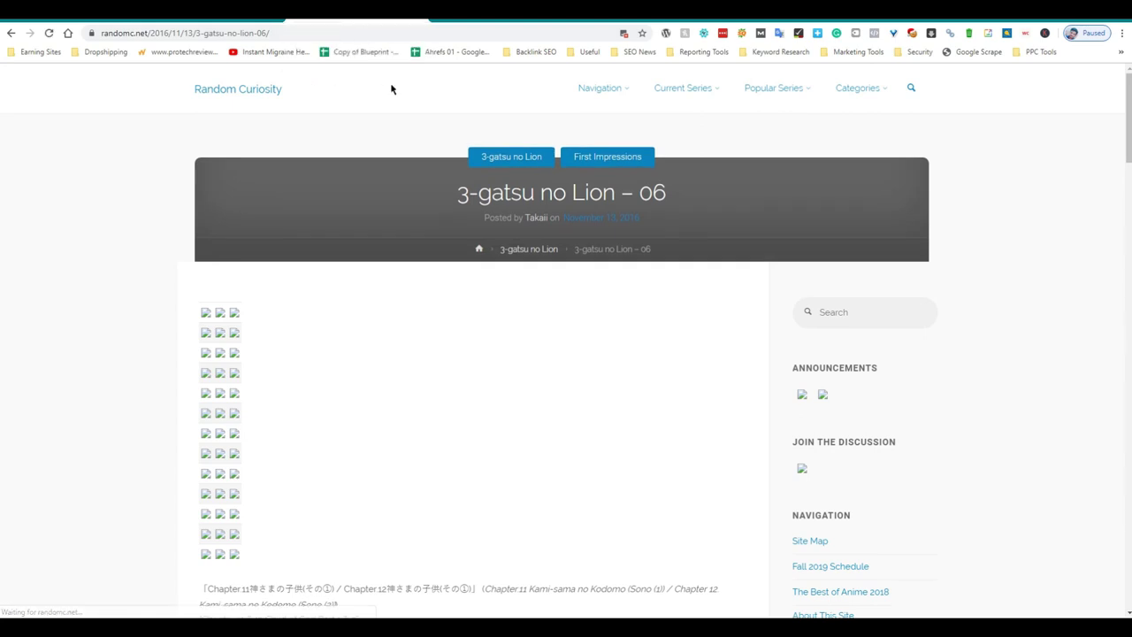
# Always allow images on randomc.net and review the 3-gatsu no Lion – 06 post's comments
pyautogui.scroll(-20, 354, 159)
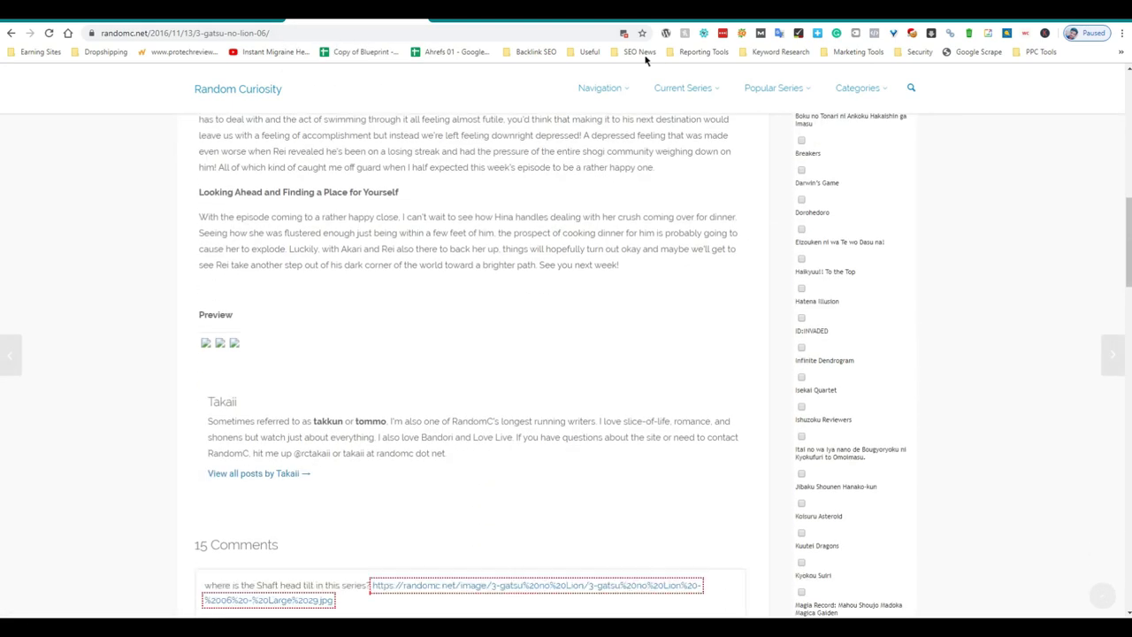
pyautogui.click(624, 32)
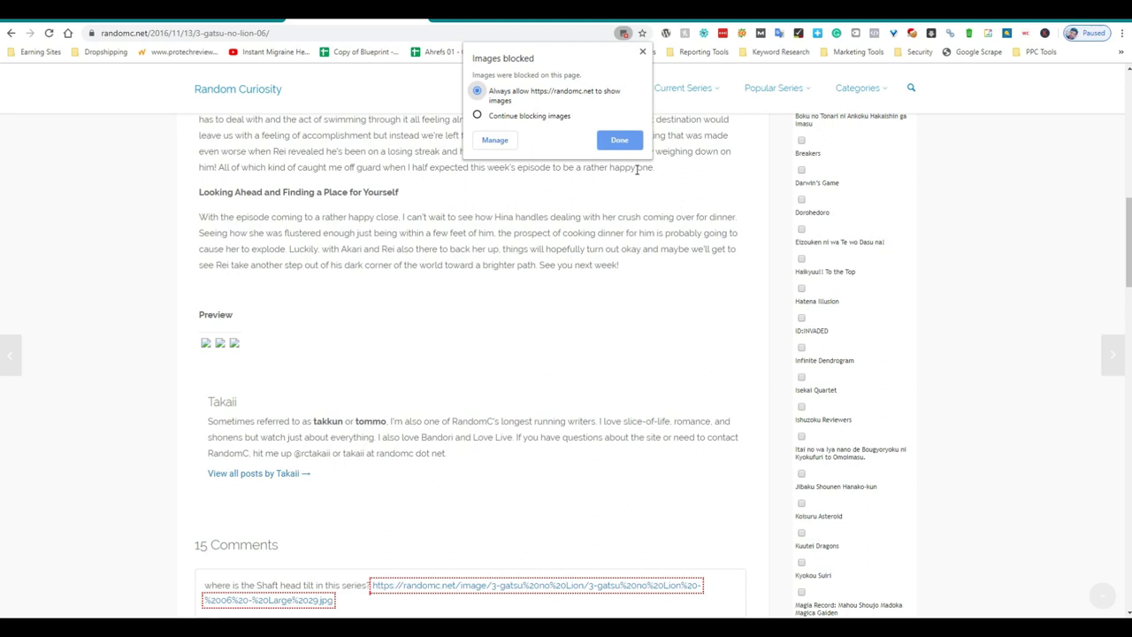
pyautogui.click(619, 141)
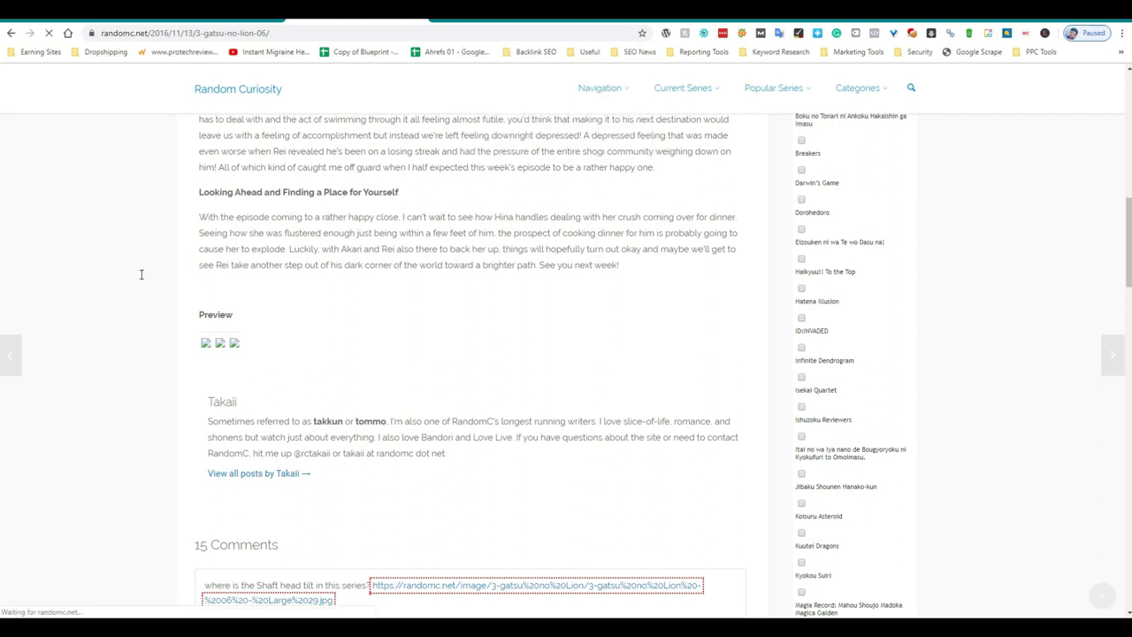
pyautogui.scroll(-9, 141, 283)
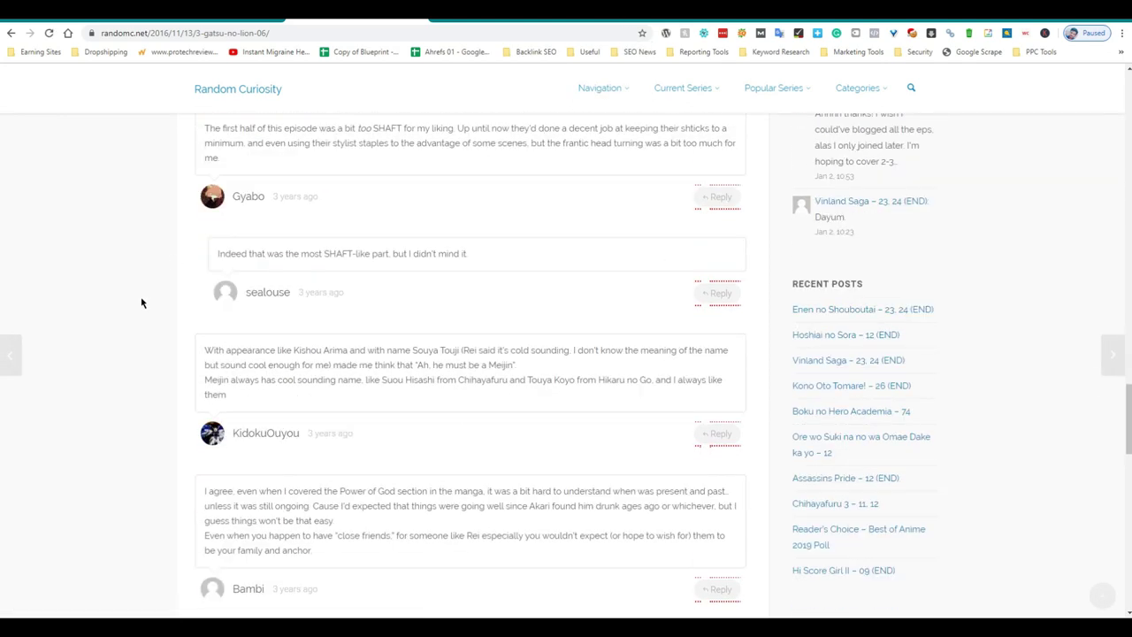
pyautogui.scroll(1, 142, 302)
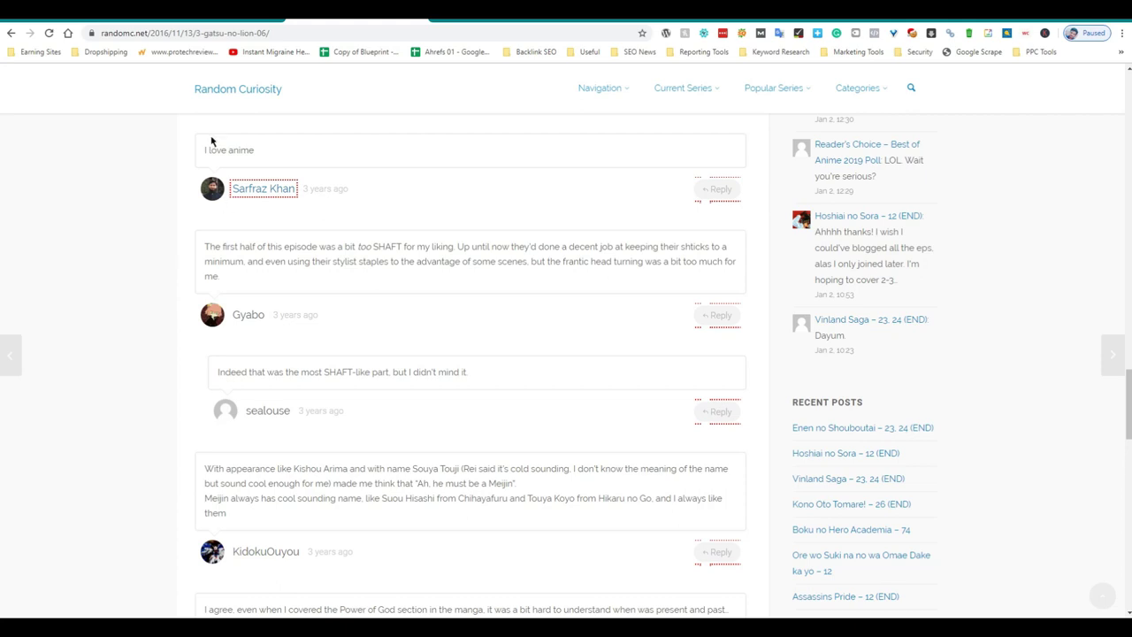
pyautogui.hotkey('alt', 'Tab')
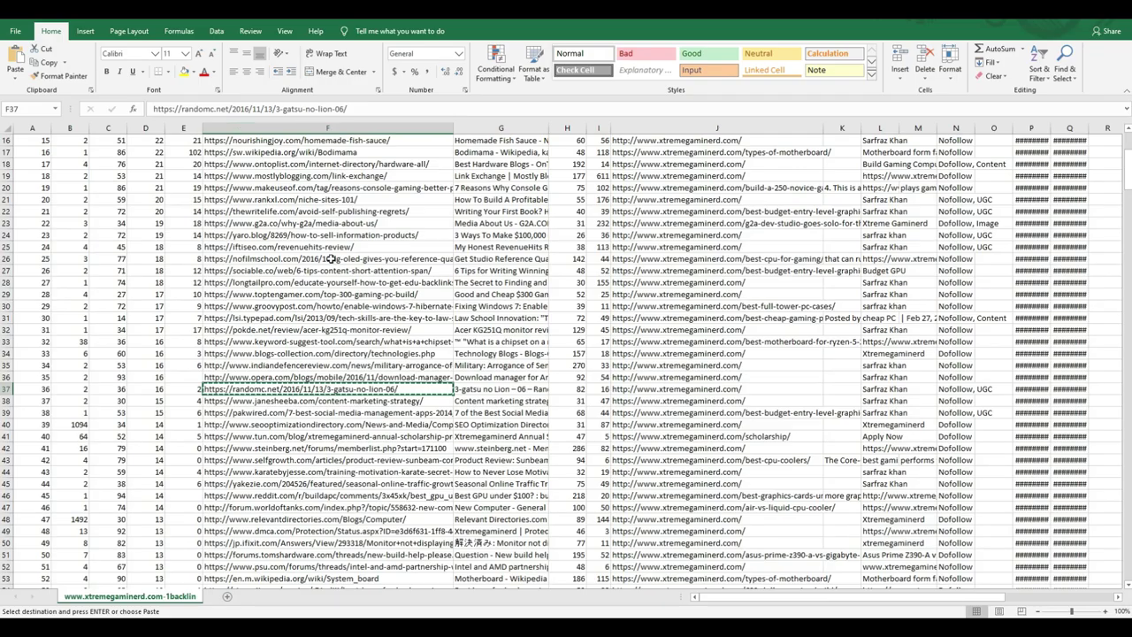
# Copy row 38's janesheeba.com content-marketing-strategy URL and open that article in Chrome
pyautogui.press('Down')
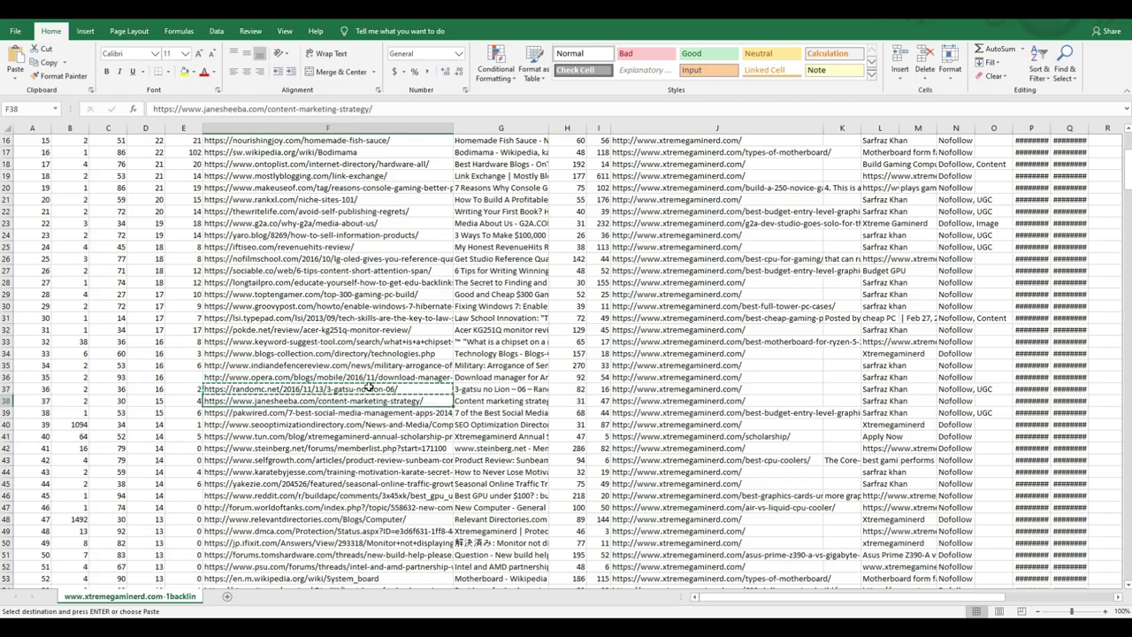
pyautogui.hotkey('alt', 'Tab')
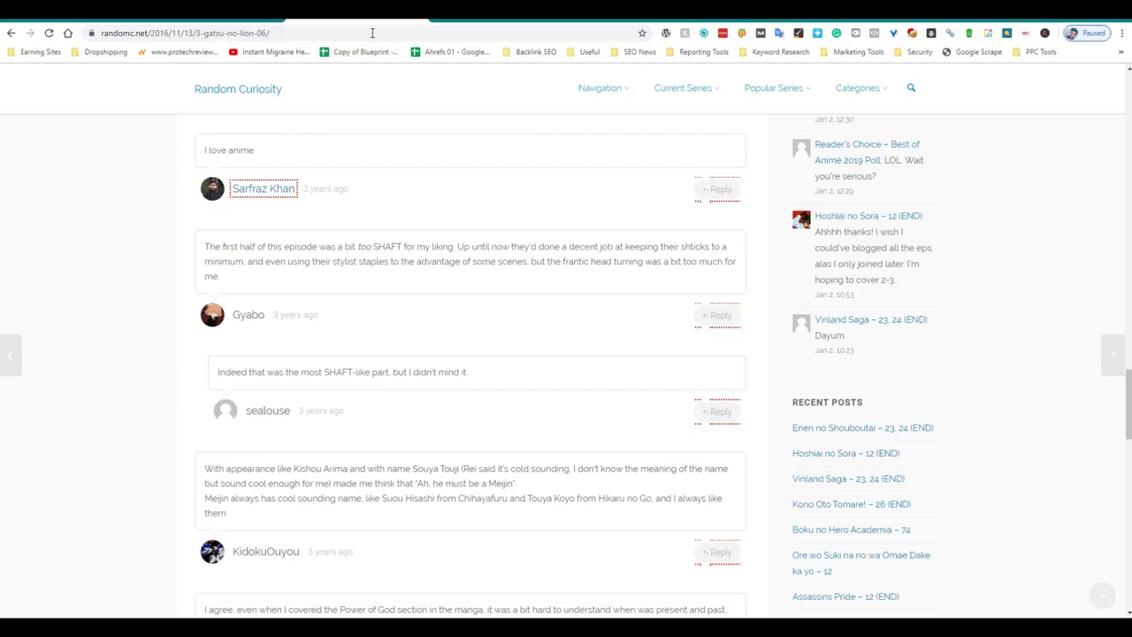
pyautogui.click(373, 33)
pyautogui.write('https://www.janesheeba.com/content-marketing-strategy/')
pyautogui.press('Return')
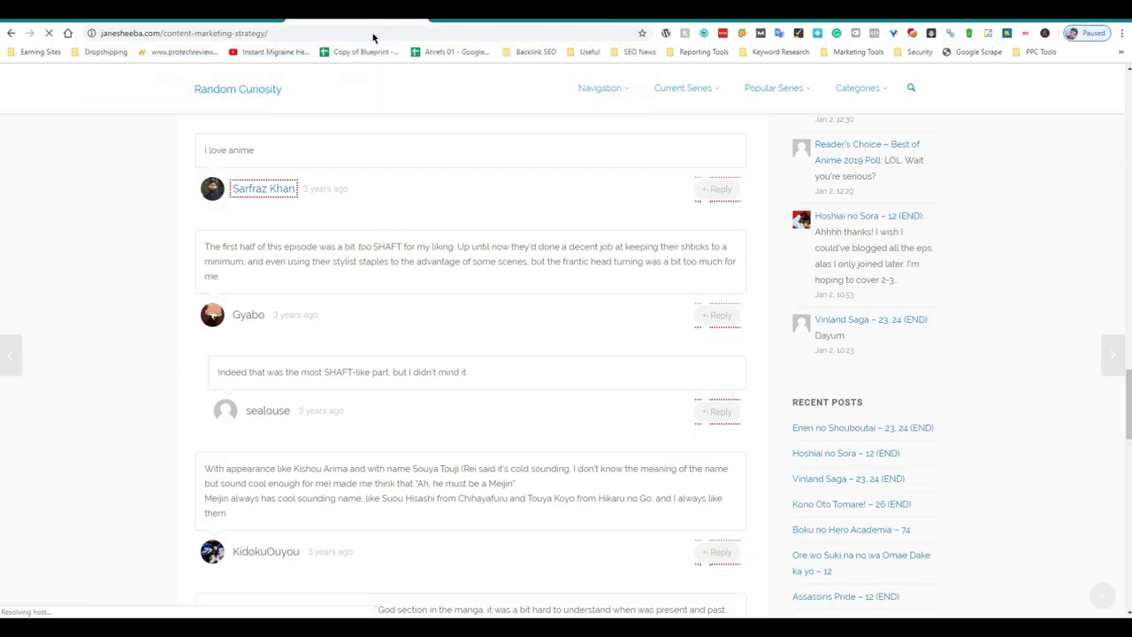
pyautogui.hotkey('alt', 'Tab')
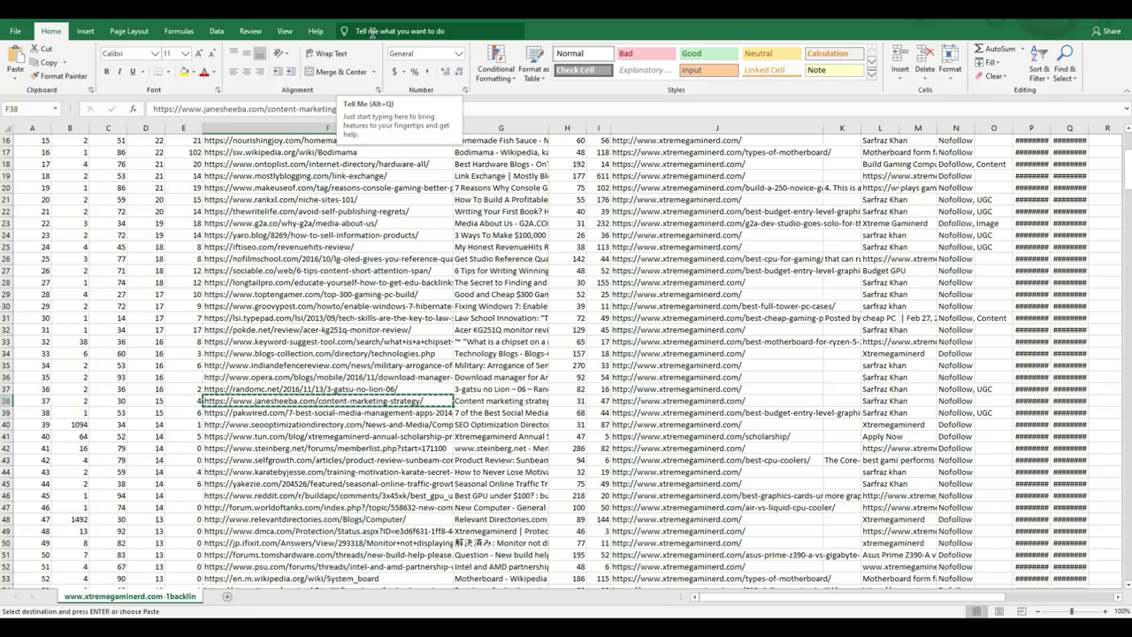
pyautogui.hotkey('alt', 'Tab')
# Always allow images on janesheeba.com and scroll down to the article's comments
pyautogui.scroll(-2, 349, 164)
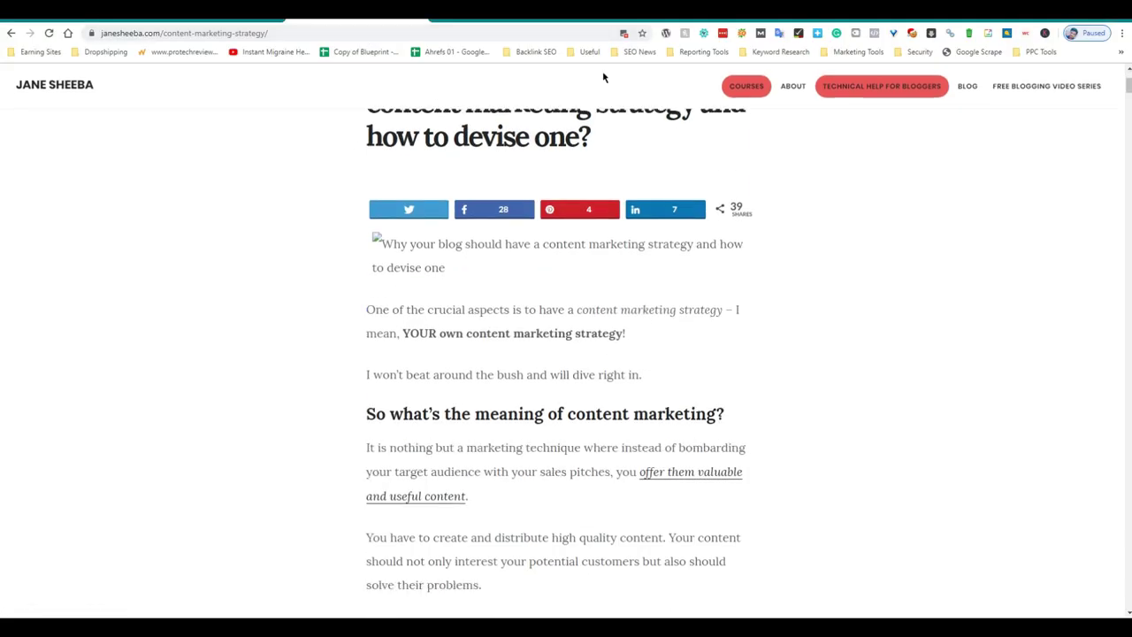
pyautogui.click(623, 33)
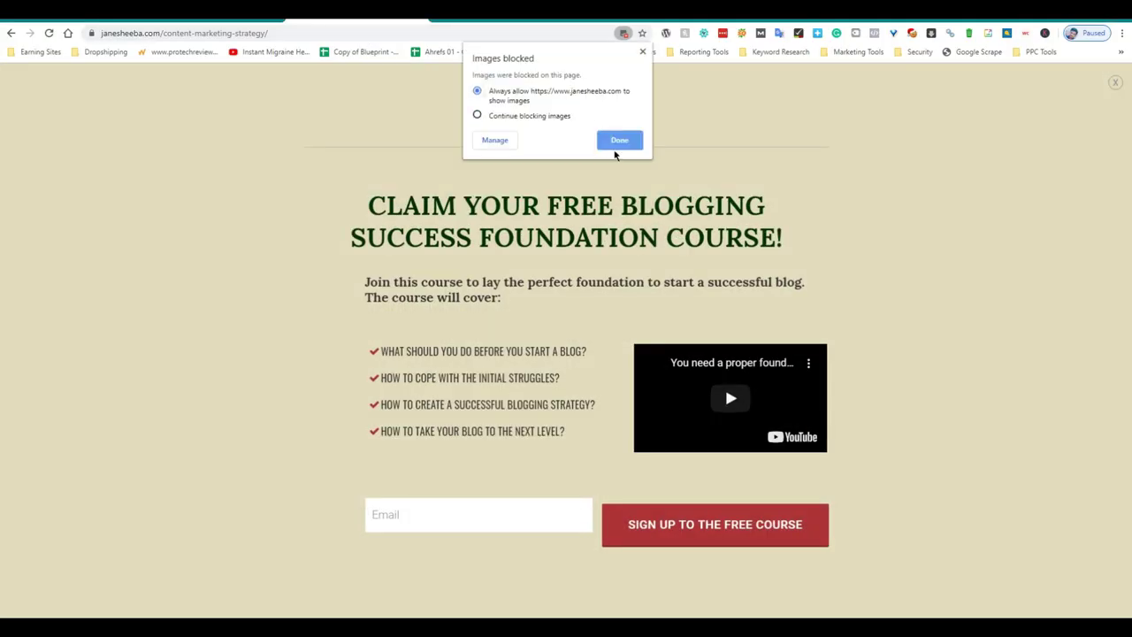
pyautogui.click(617, 142)
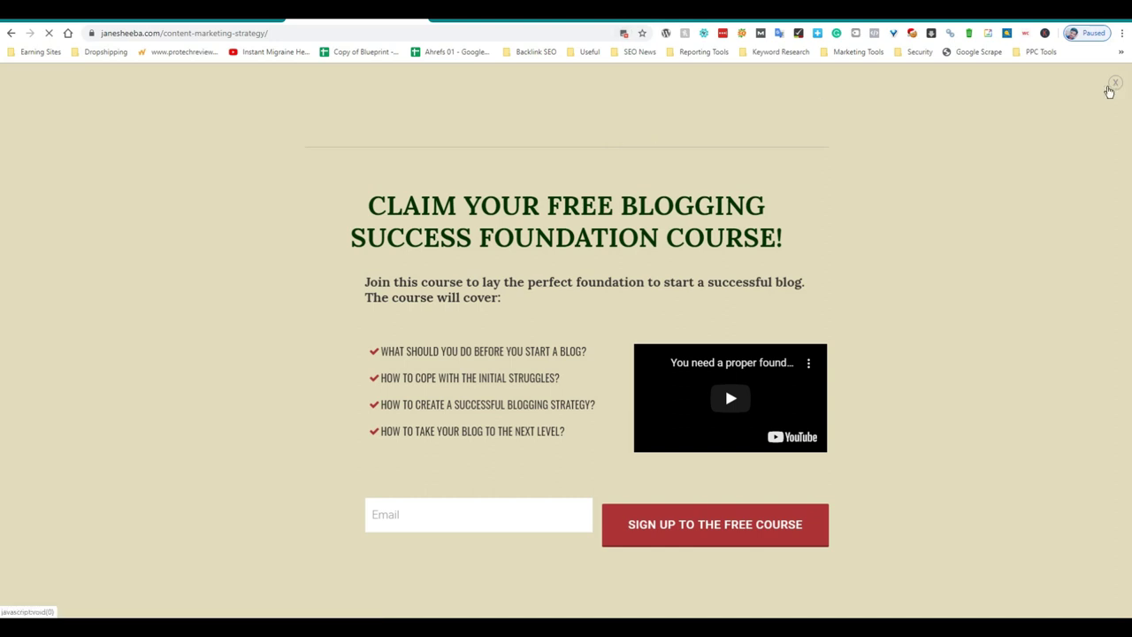
pyautogui.scroll(-15, 784, 364)
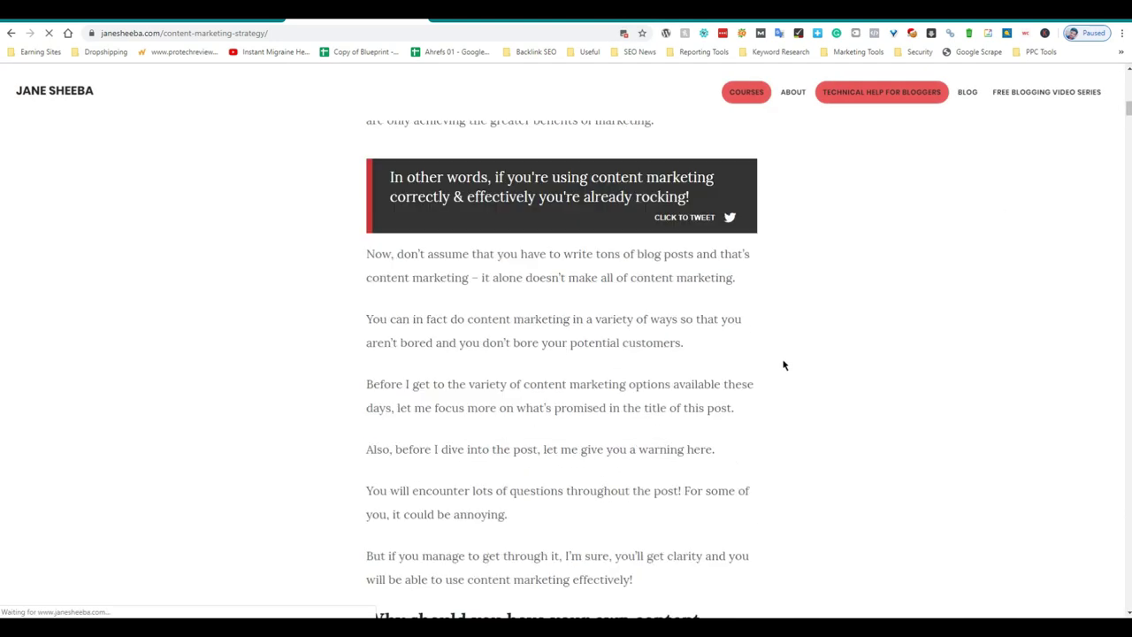
pyautogui.scroll(-20, 780, 379)
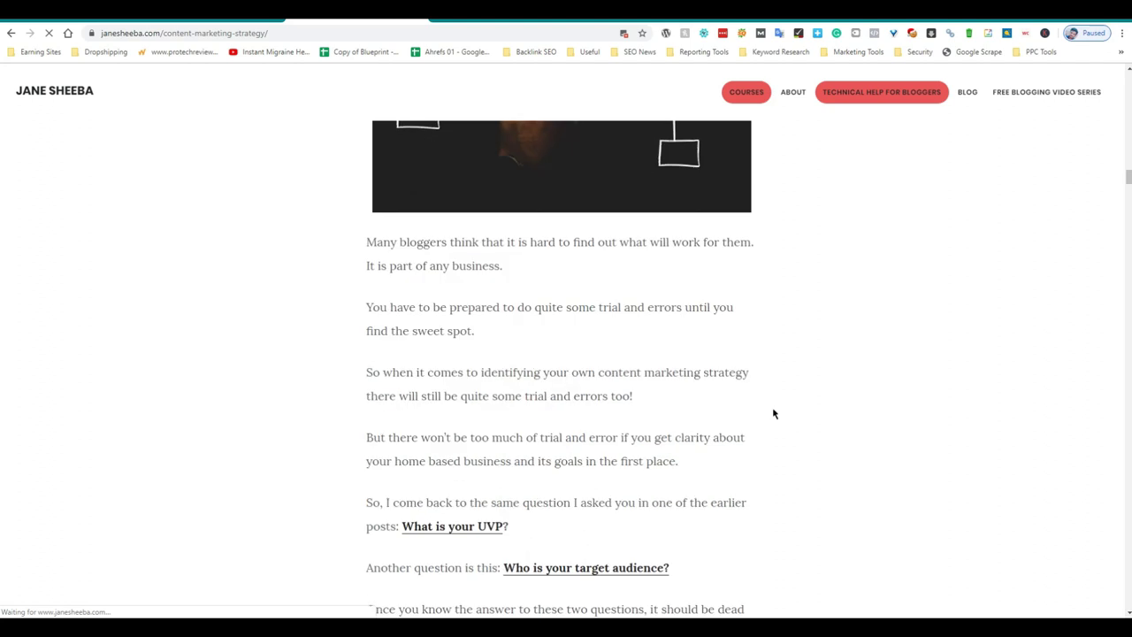
pyautogui.scroll(-20, 768, 426)
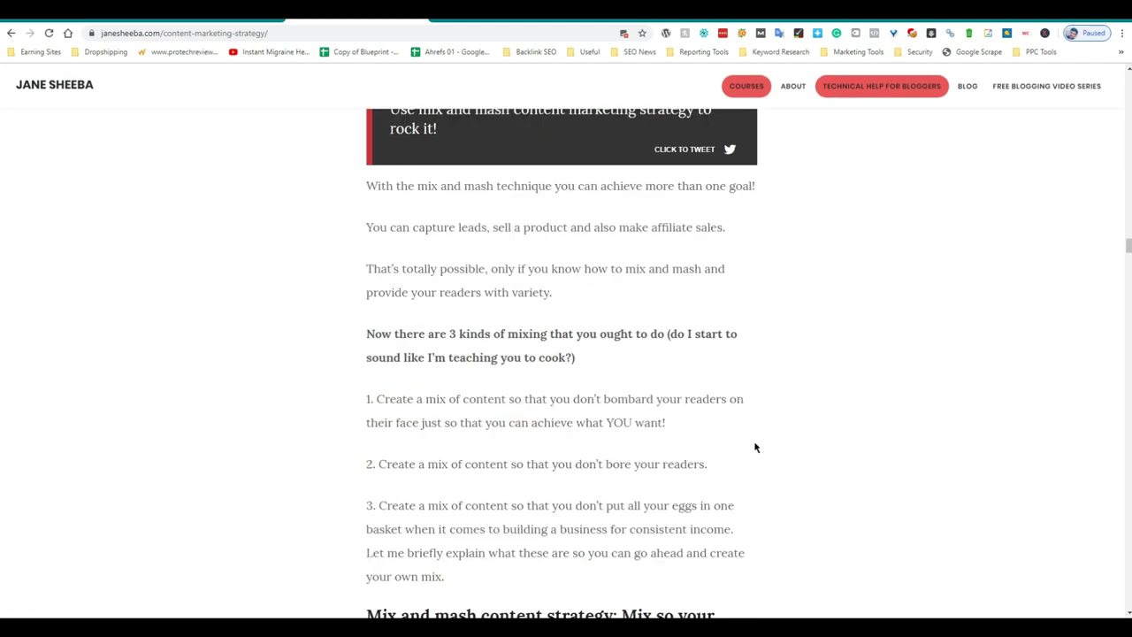
pyautogui.scroll(-20, 558, 363)
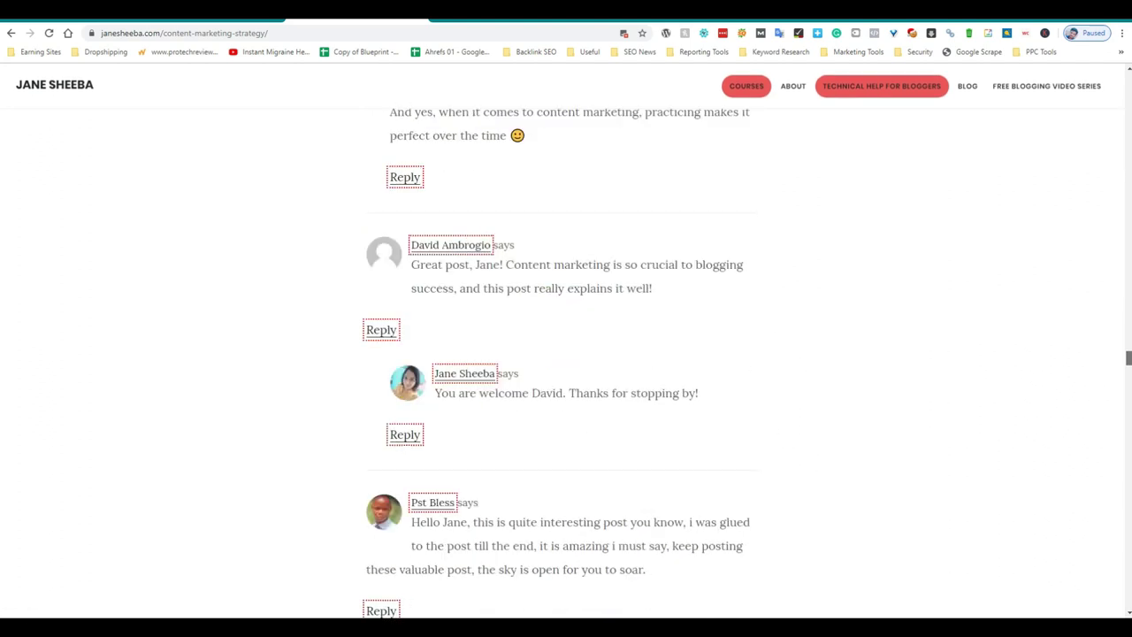
pyautogui.scroll(6, 557, 362)
pyautogui.scroll(-4, 557, 363)
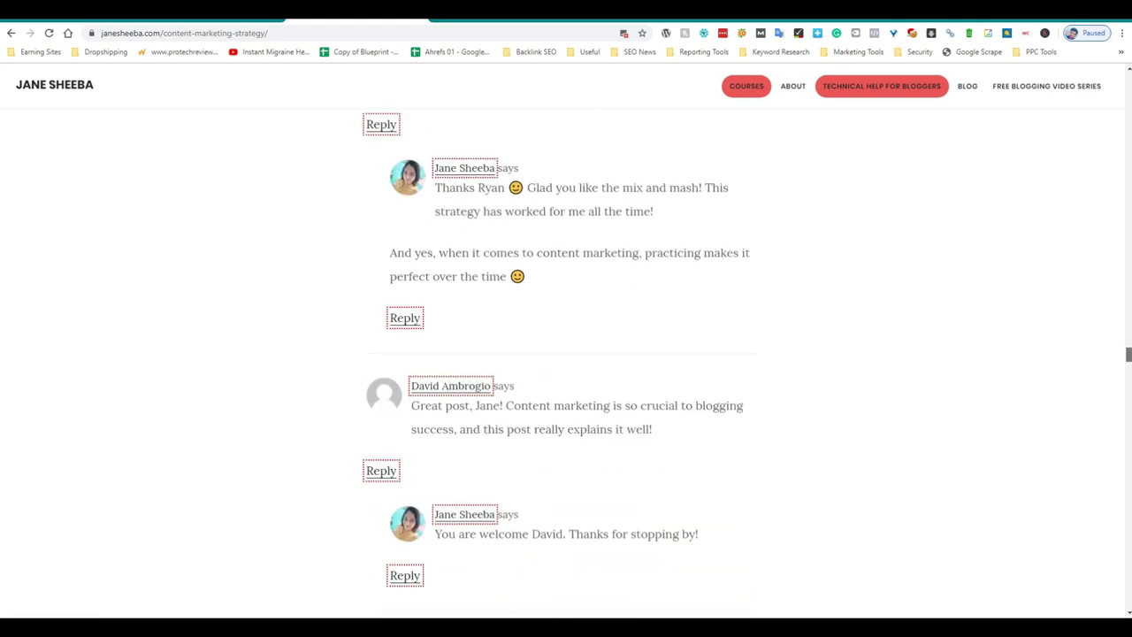
pyautogui.scroll(-15, 557, 362)
pyautogui.scroll(-10, 557, 362)
pyautogui.scroll(-9, 814, 466)
pyautogui.scroll(8, 813, 466)
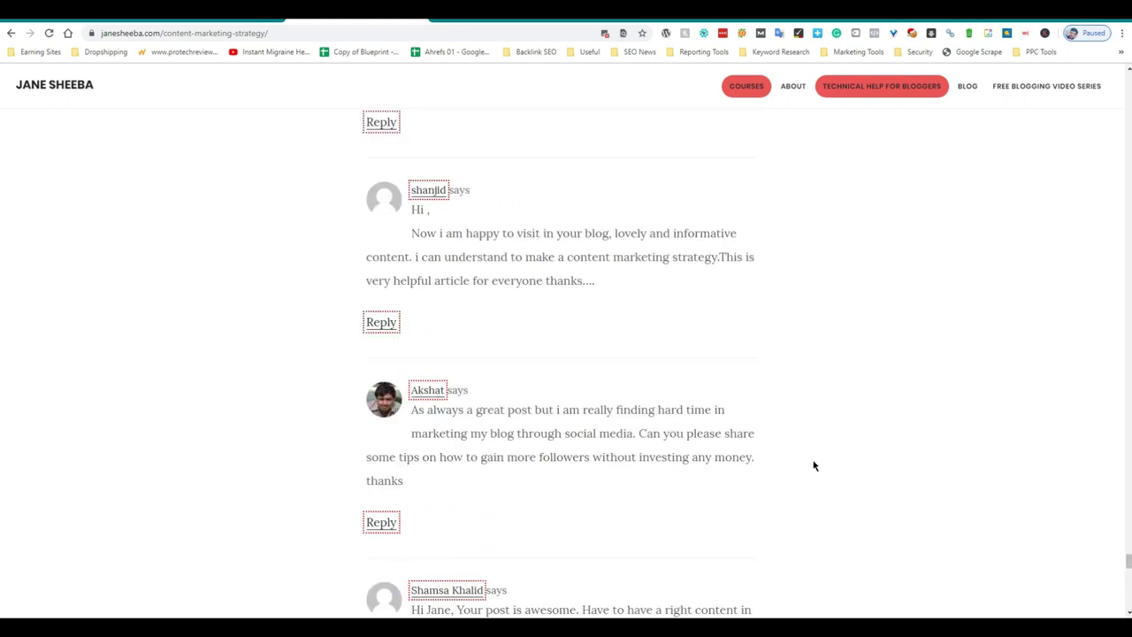
# Find the competitor's comment by searching the page for 'Sarfraz', then return to the top
pyautogui.hotkey('ctrl', 'f')
pyautogui.write('Sarf')
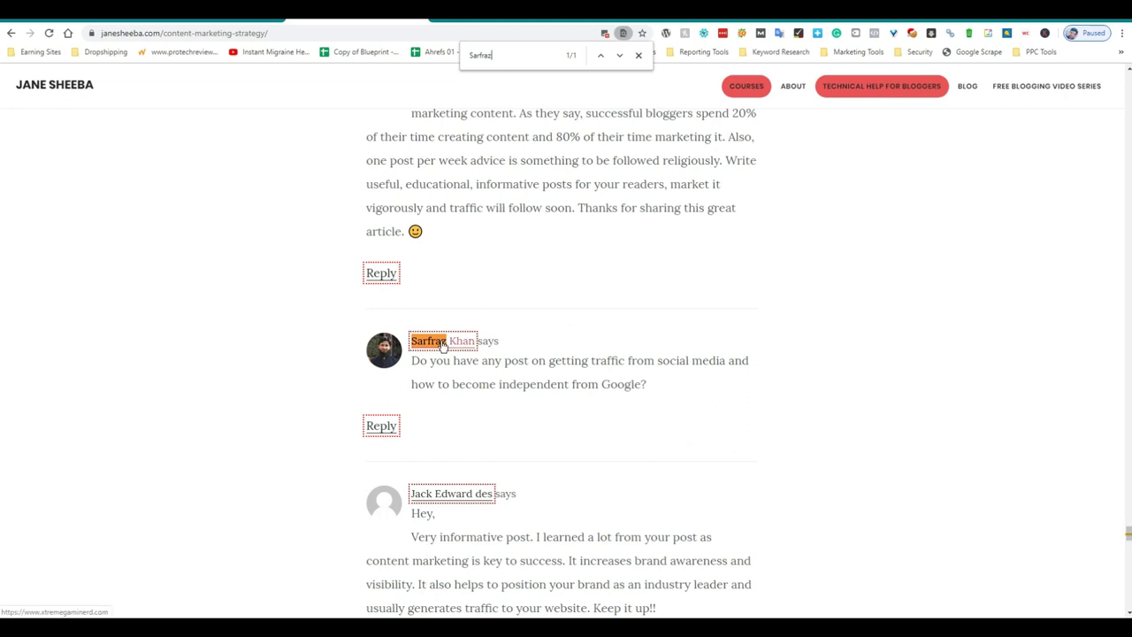
pyautogui.write('raz')
pyautogui.press('Escape')
pyautogui.scroll(-15, 588, 389)
pyautogui.scroll(4, 593, 392)
pyautogui.moveTo(1128, 501); pyautogui.dragTo(1128, 339)
pyautogui.scroll(10, 785, 329)
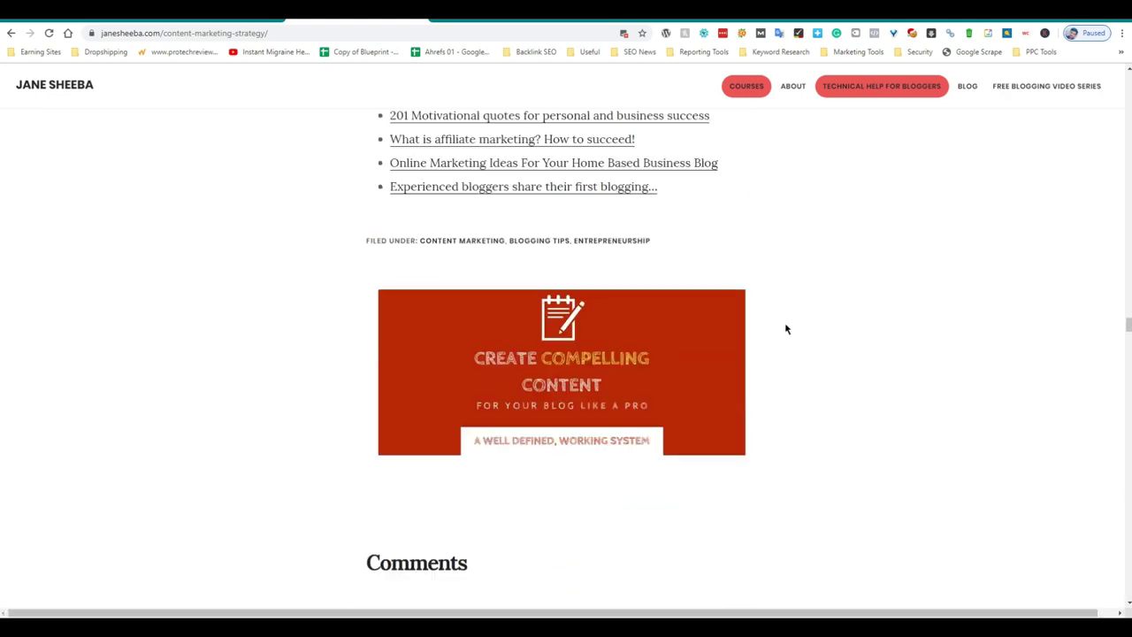
pyautogui.scroll(20, 785, 329)
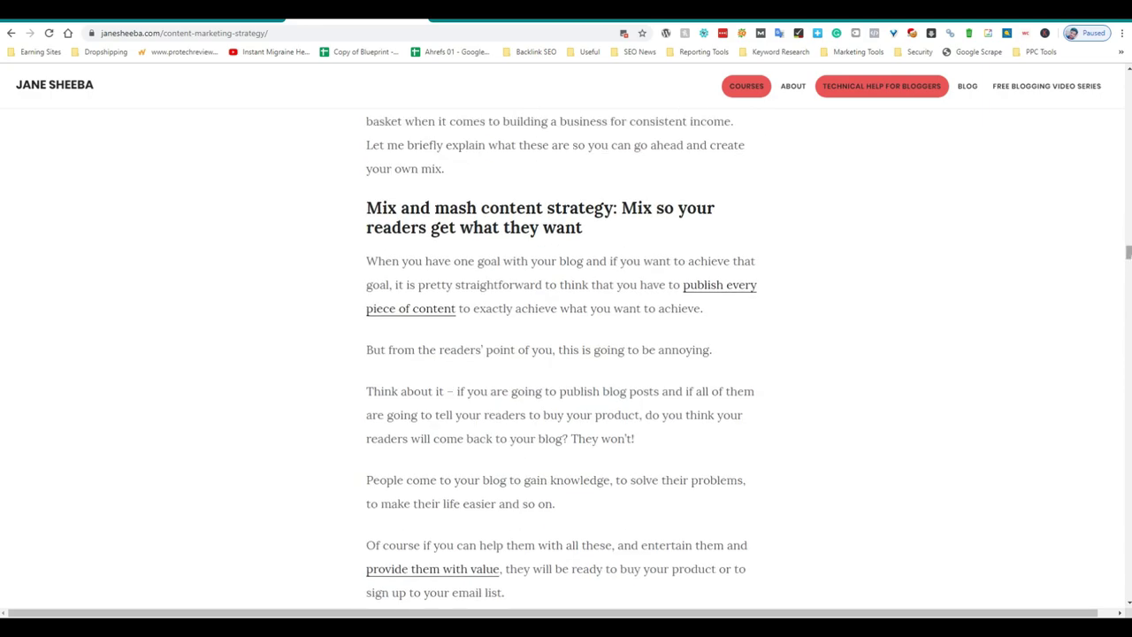
pyautogui.scroll(15, 1124, 252)
pyautogui.scroll(-10, 562, 362)
pyautogui.moveTo(1129, 173); pyautogui.dragTo(1129, 64)
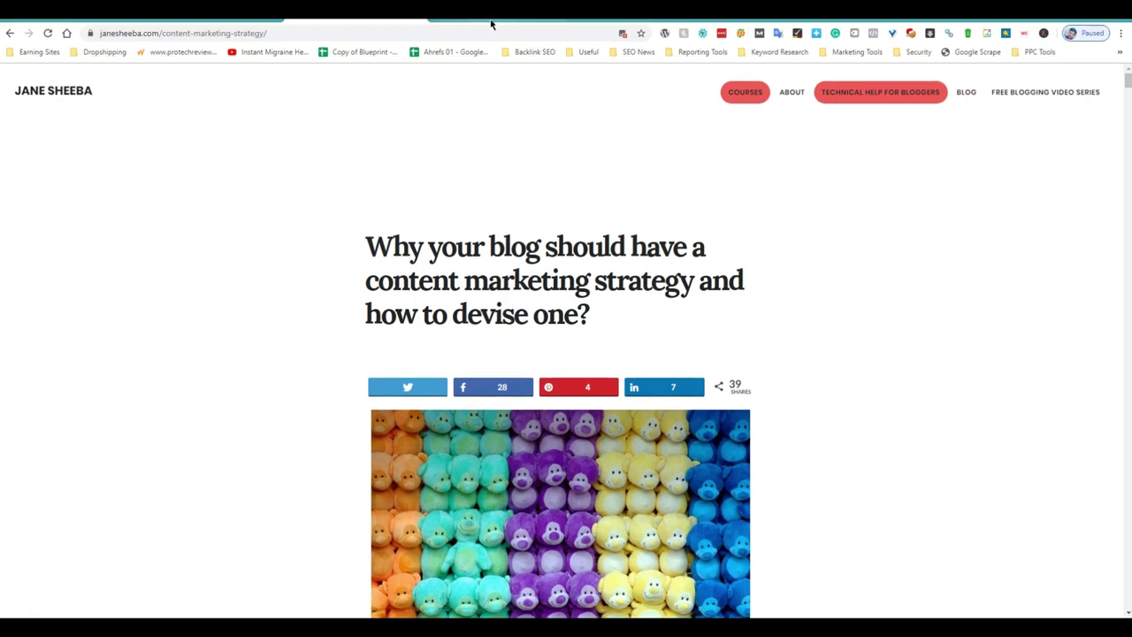
# Open janesheeba.com's '52 Instantly usable Blog post ideas' article from the blog listing
pyautogui.click(492, 21)
pyautogui.scroll(-5, 412, 276)
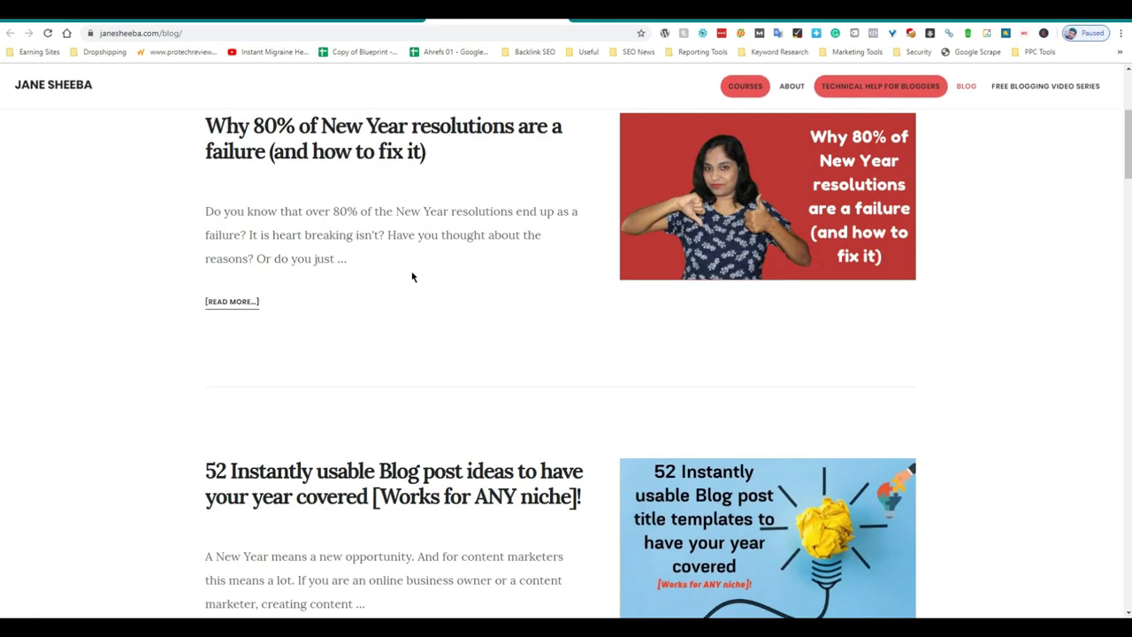
pyautogui.click(398, 327)
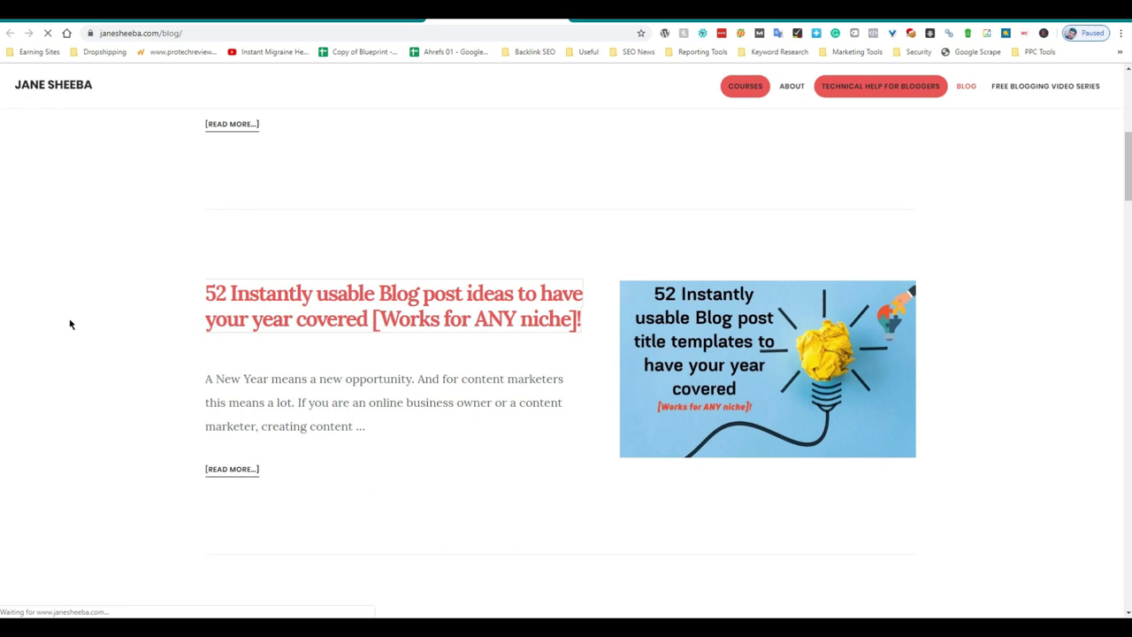
pyautogui.scroll(-4, 844, 238)
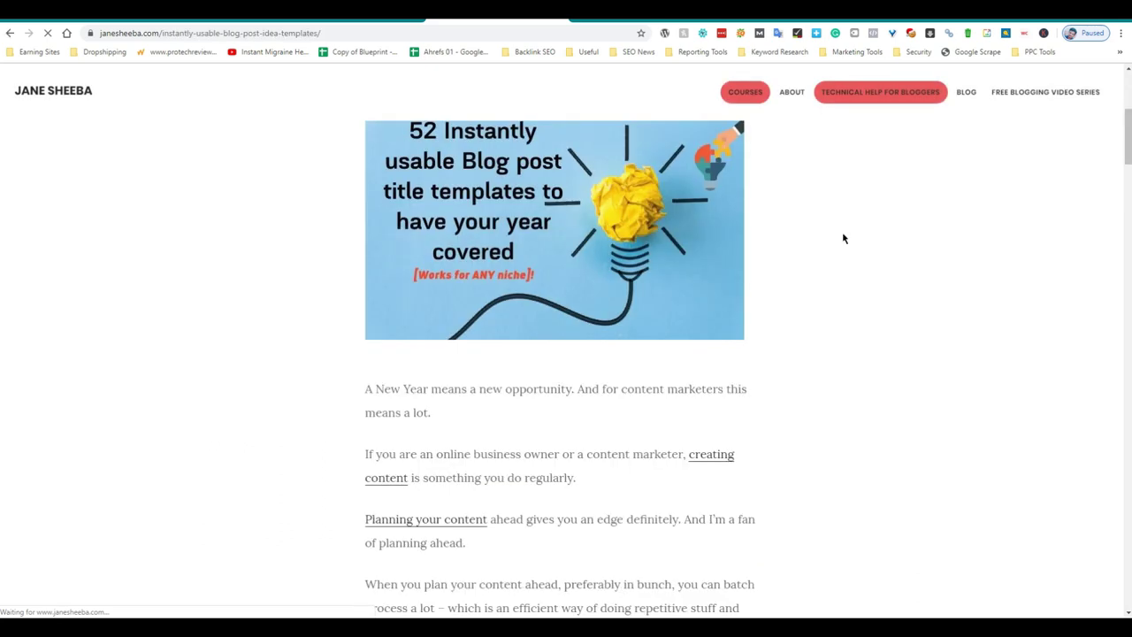
pyautogui.moveTo(1128, 129); pyautogui.dragTo(1128, 551)
# Place the cursor in the Leave a Reply comment box and scroll through the article
pyautogui.click(649, 317)
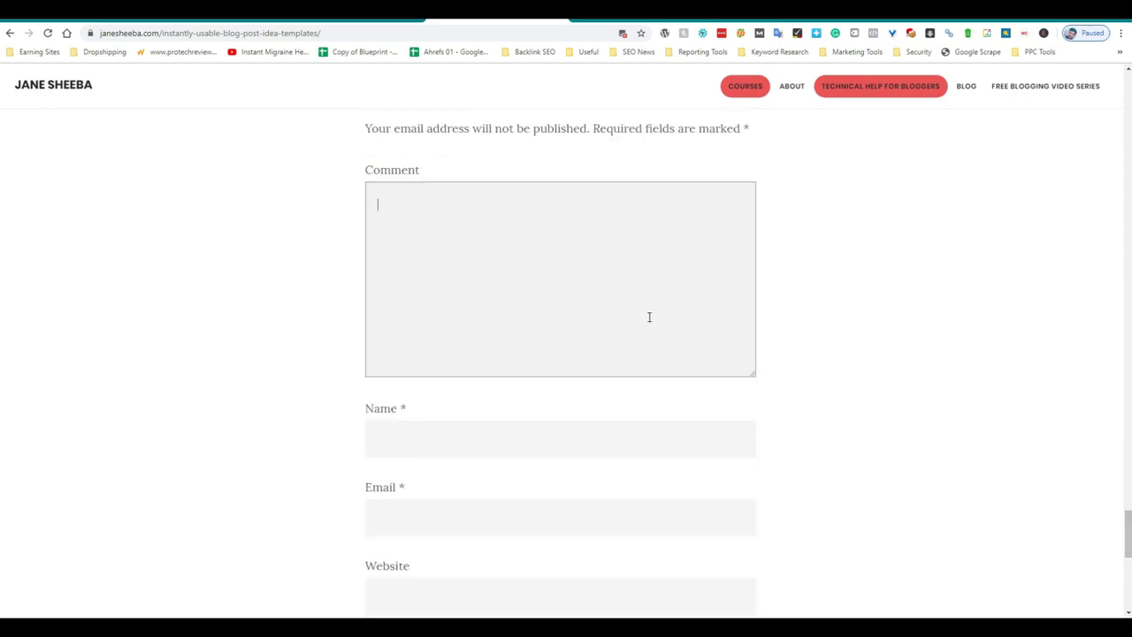
pyautogui.scroll(15, 271, 326)
pyautogui.scroll(15, 270, 328)
pyautogui.scroll(10, 270, 328)
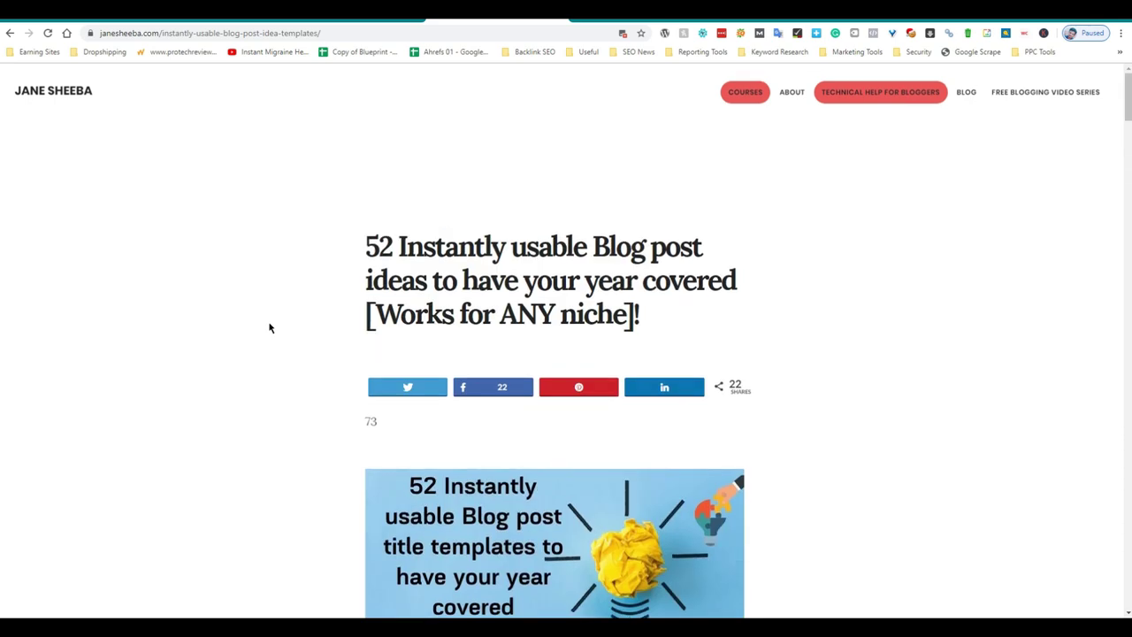
pyautogui.scroll(-15, 269, 329)
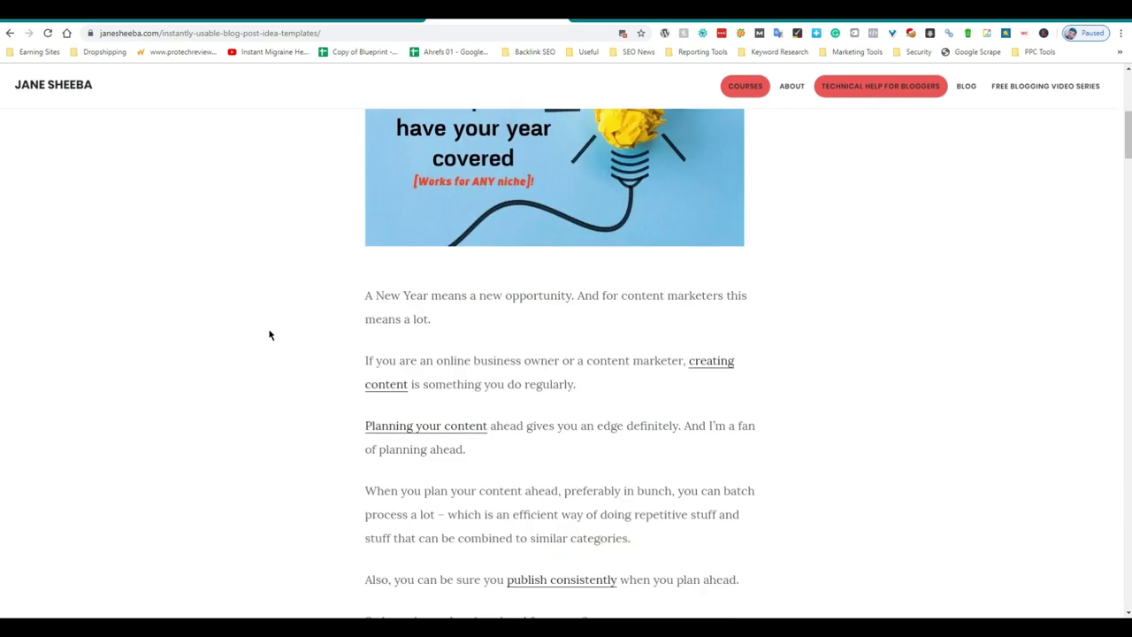
pyautogui.scroll(3, 270, 351)
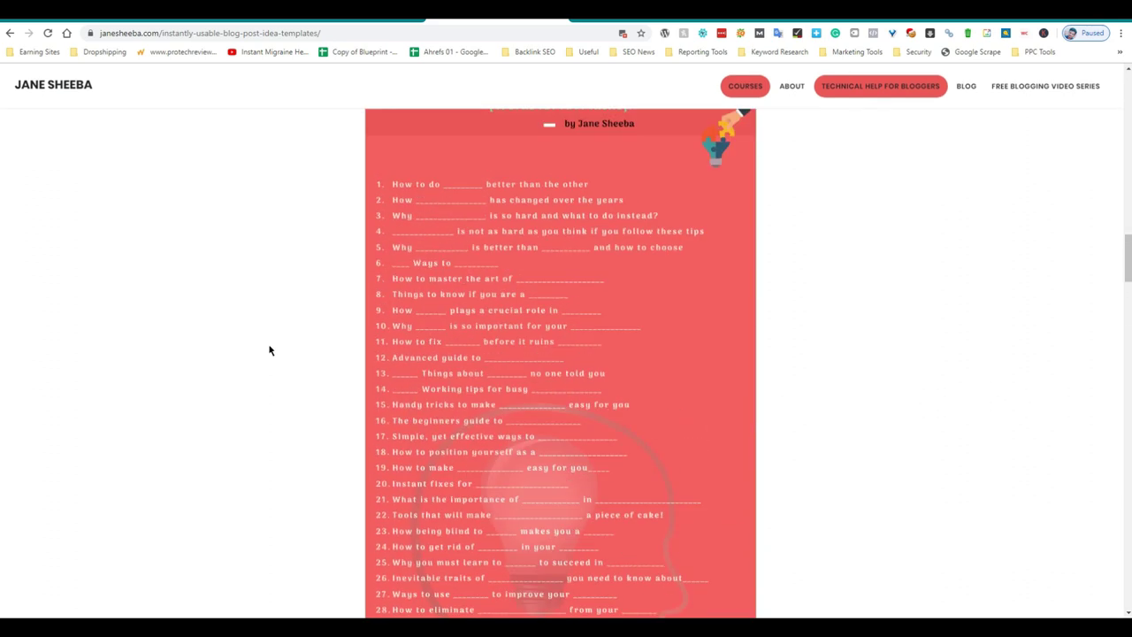
pyautogui.scroll(-9, 269, 350)
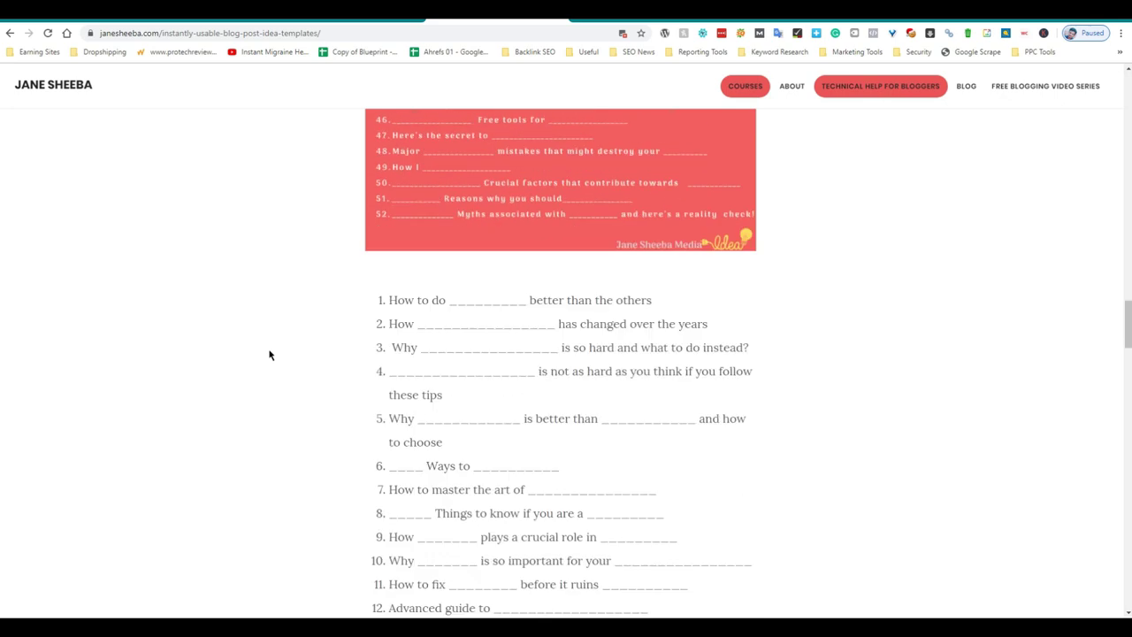
pyautogui.scroll(-14, 269, 355)
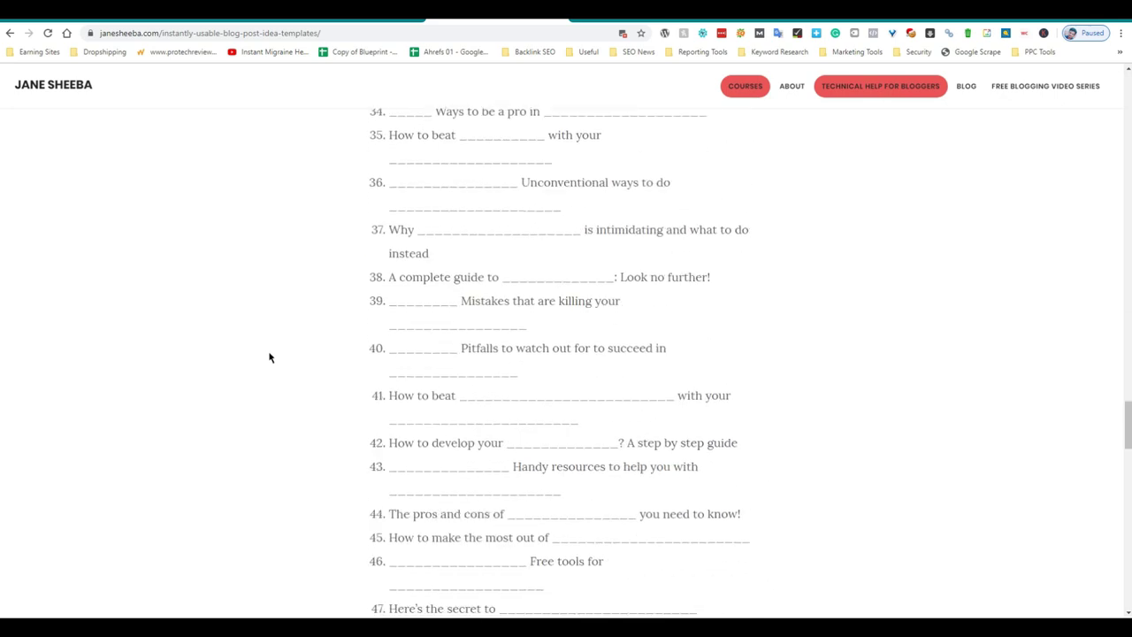
pyautogui.scroll(-7, 269, 357)
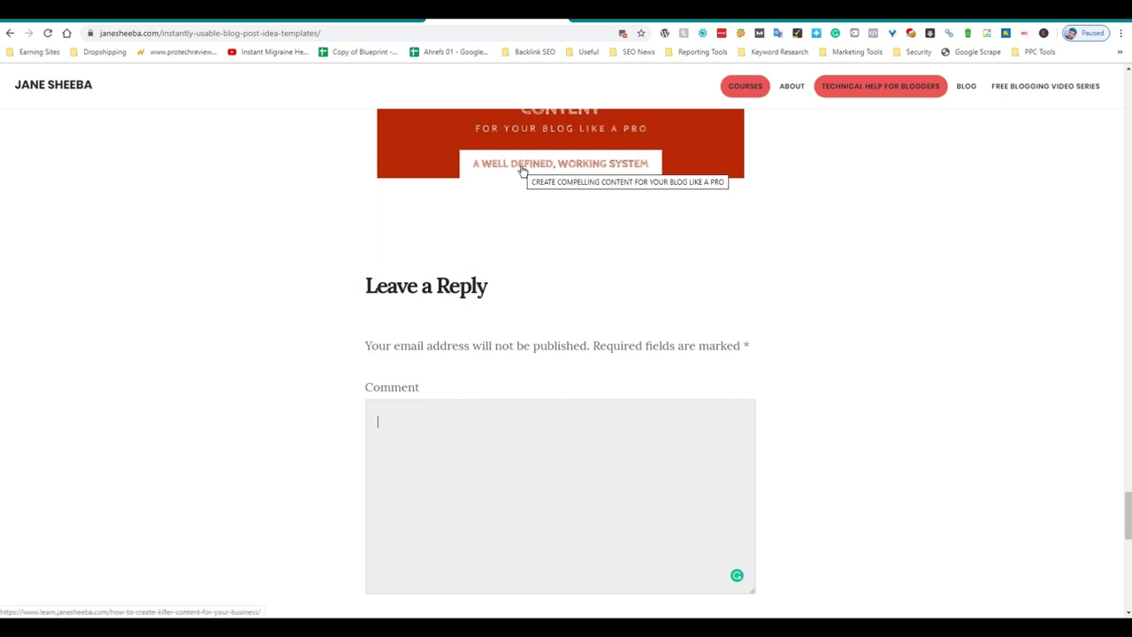
# Type 'Thanks these ideas look great' and accept Grammarly's comma after 'Thanks'
pyautogui.write('anks these ideas looko')
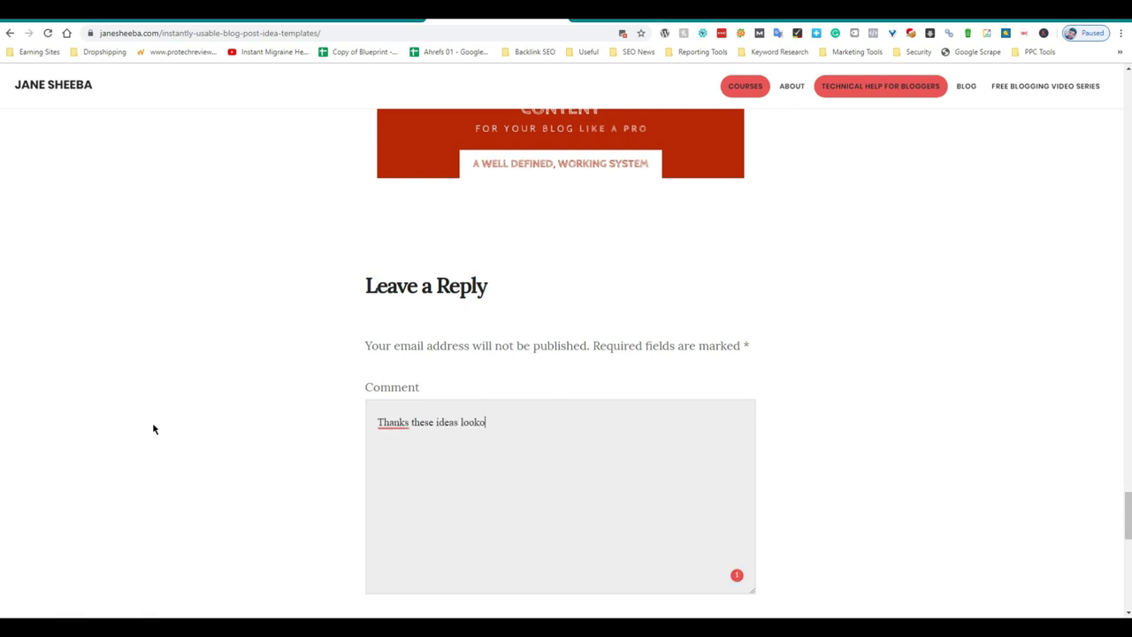
pyautogui.press('BackSpace')
pyautogui.write(' great')
pyautogui.moveTo(390, 423)
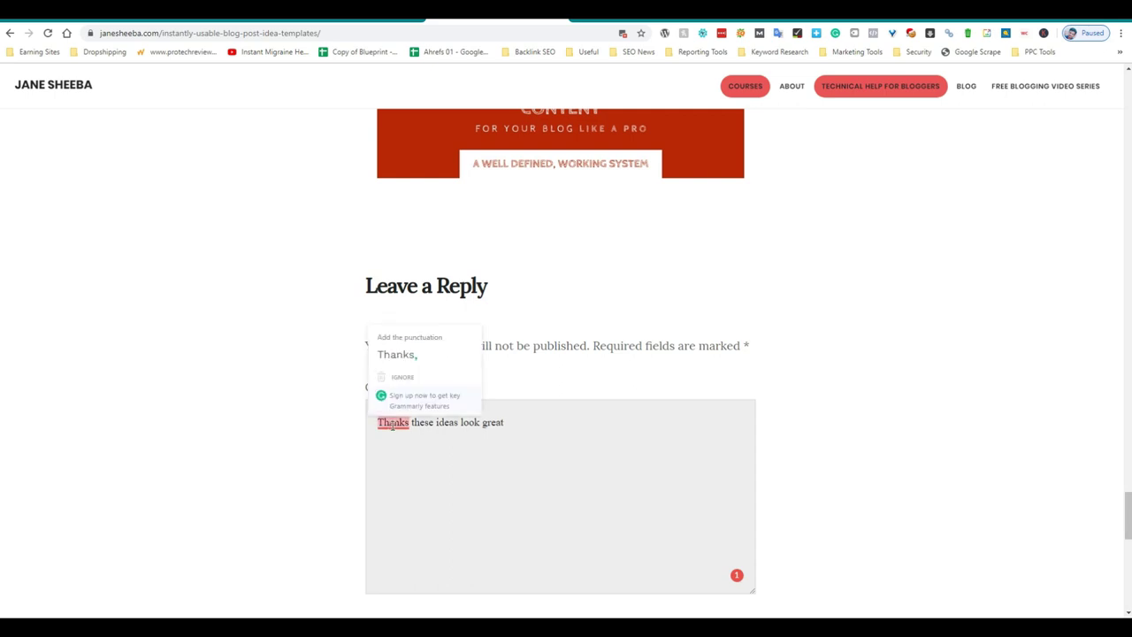
pyautogui.click(407, 353)
# Add a second line asking whether the ideas will work for a tech niche
pyautogui.scroll(8, 511, 453)
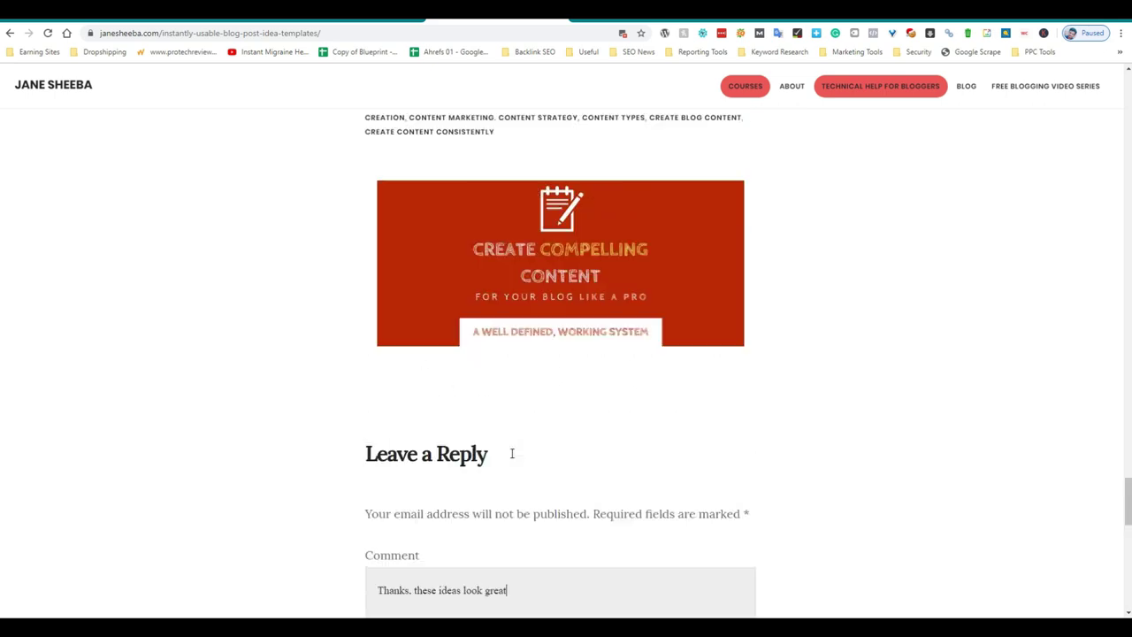
pyautogui.scroll(-5, 512, 455)
pyautogui.scroll(-3, 511, 457)
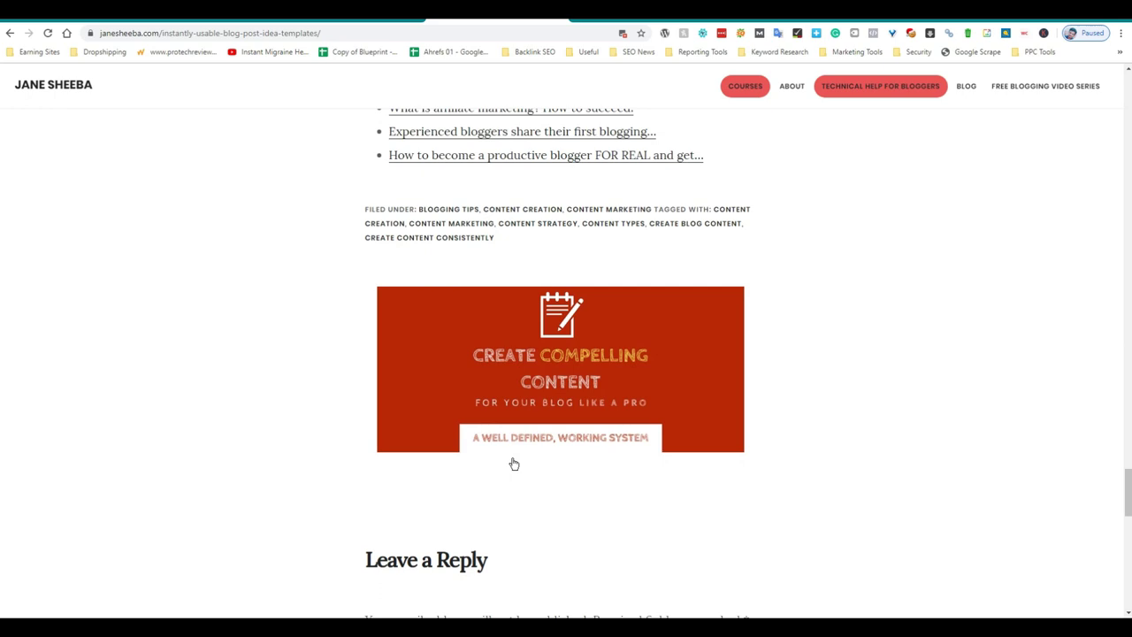
pyautogui.scroll(20, 511, 458)
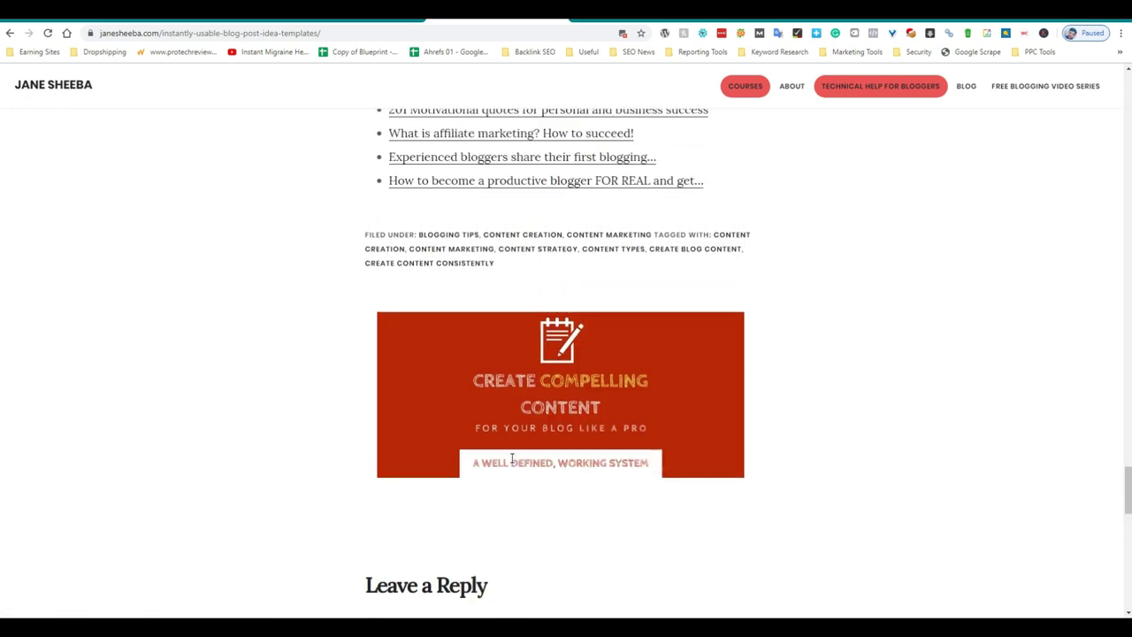
pyautogui.scroll(7, 511, 457)
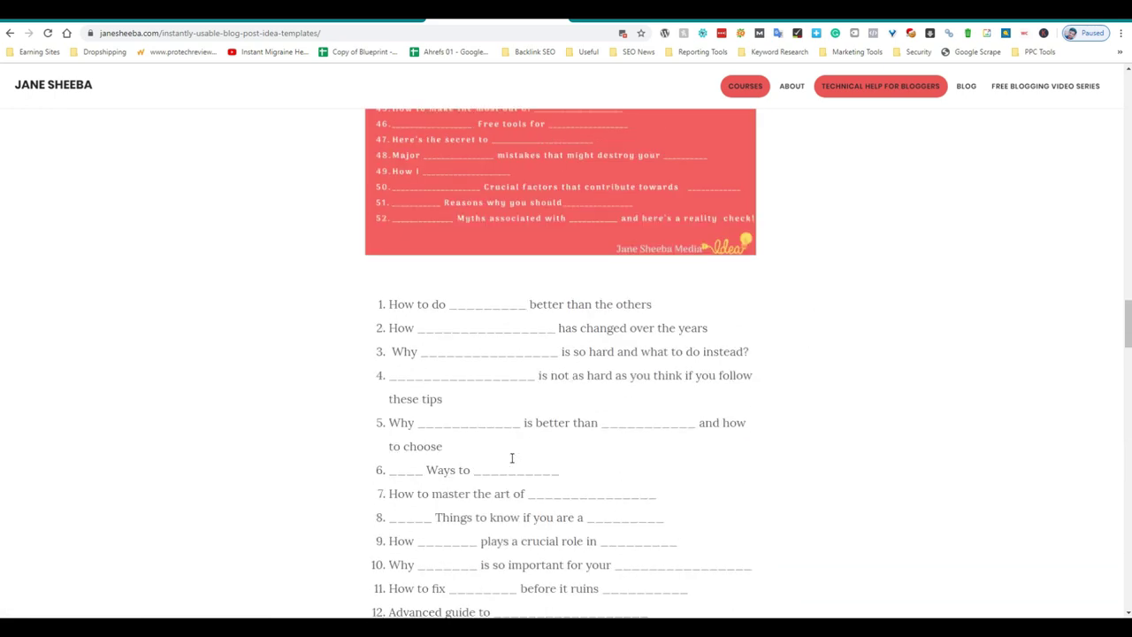
pyautogui.scroll(-11, 511, 460)
pyautogui.scroll(-15, 510, 488)
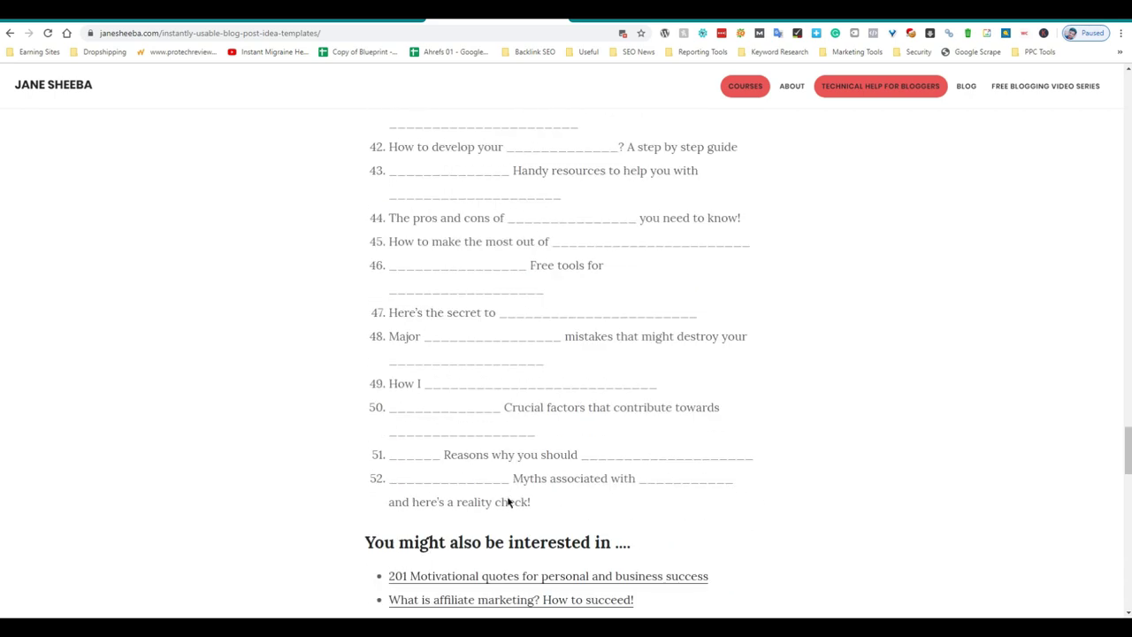
pyautogui.write('My Niche is tech do you think it')
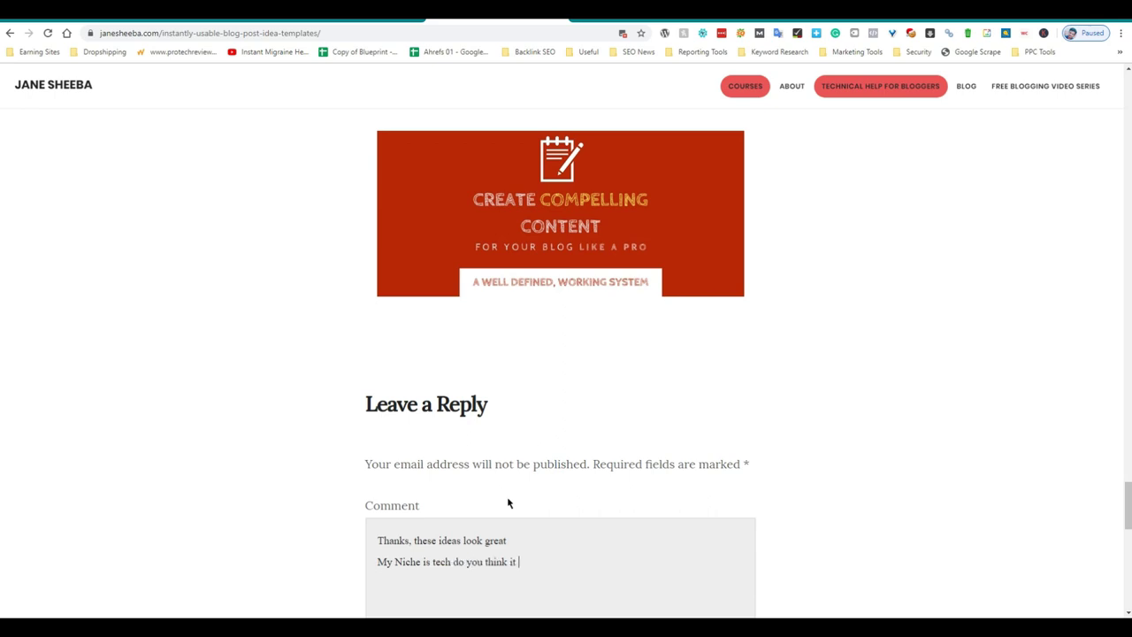
pyautogui.write(' will work for that?')
pyautogui.scroll(-5, 201, 435)
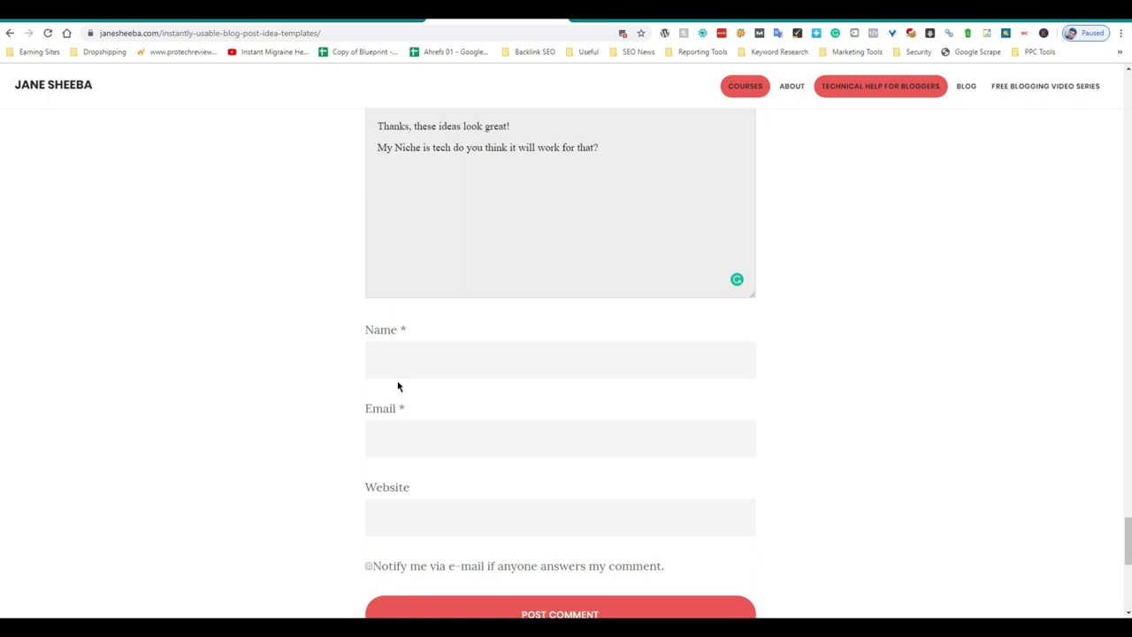
# Fill in the commenter's full name and e-mail address in the reply form
pyautogui.click(373, 367)
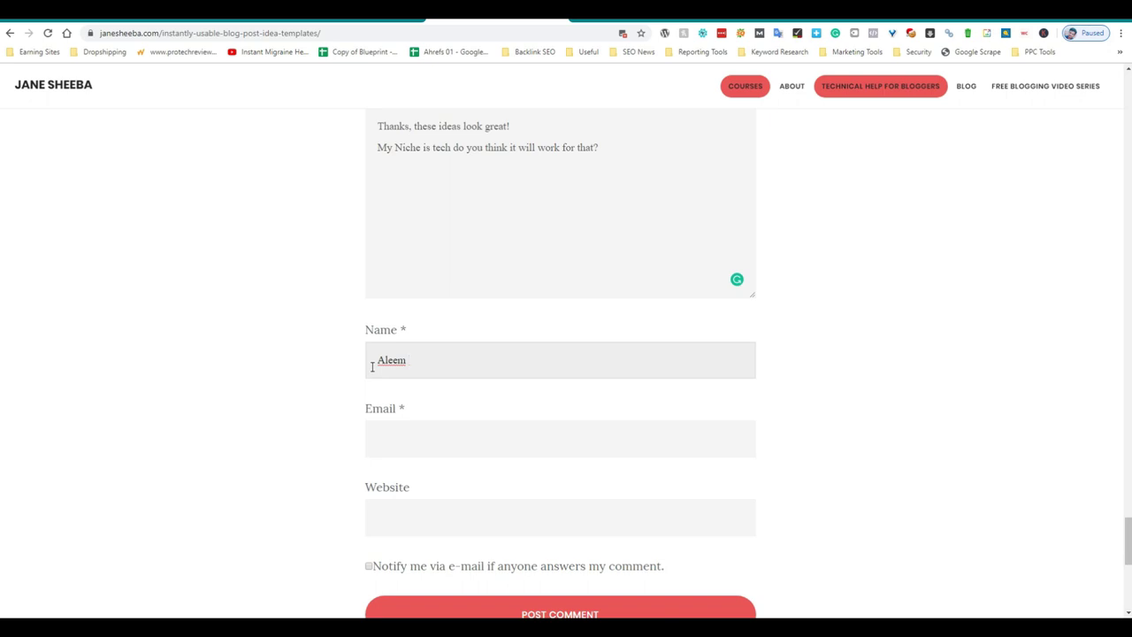
pyautogui.press('Tab')
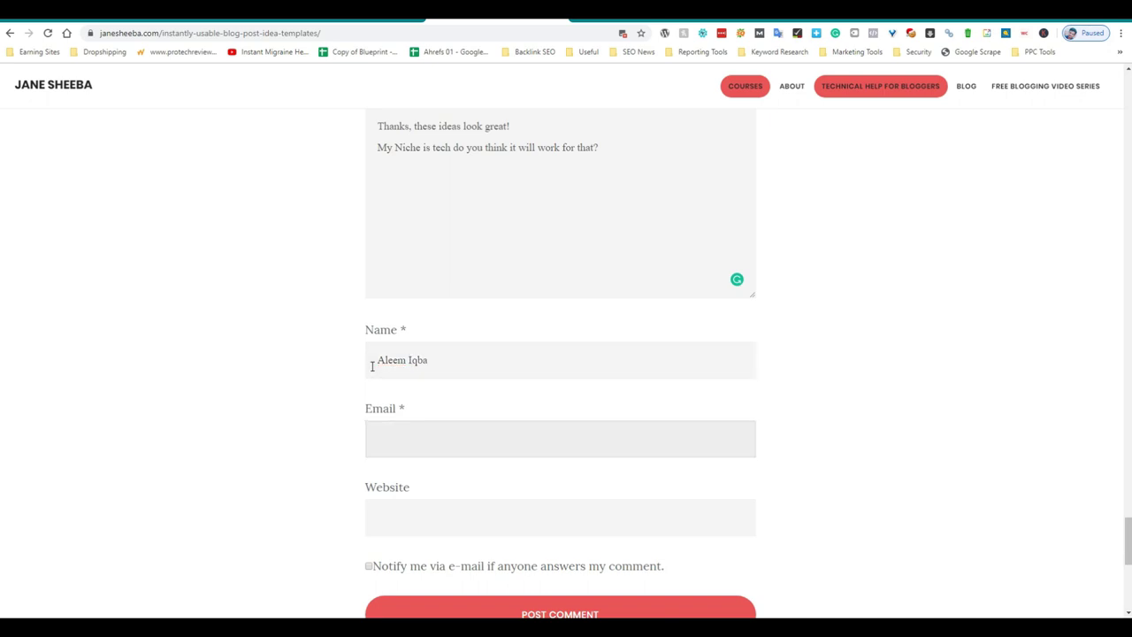
pyautogui.click(527, 371)
pyautogui.write('l')
pyautogui.press('Tab')
pyautogui.press('Tab')
pyautogui.write('https://www.janesheeba.com/content-marketing-strategy/')
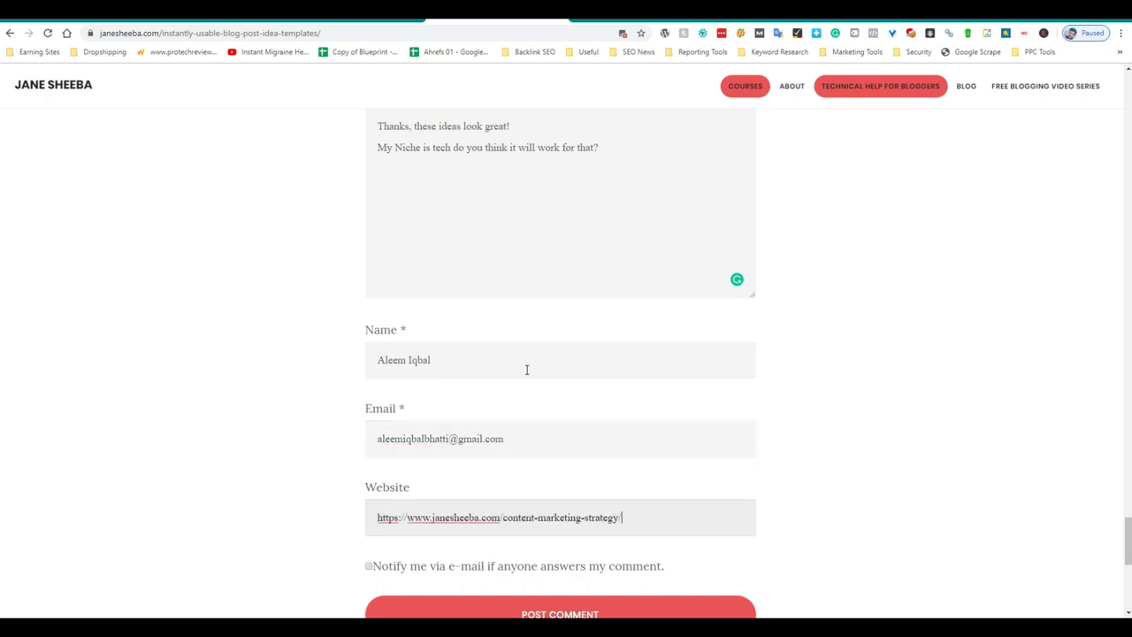
pyautogui.hotkey('ctrl', 'a')
pyautogui.press('BackSpace')
pyautogui.write('https:/')
pyautogui.hotkey('ctrl', 't')
pyautogui.write('pro')
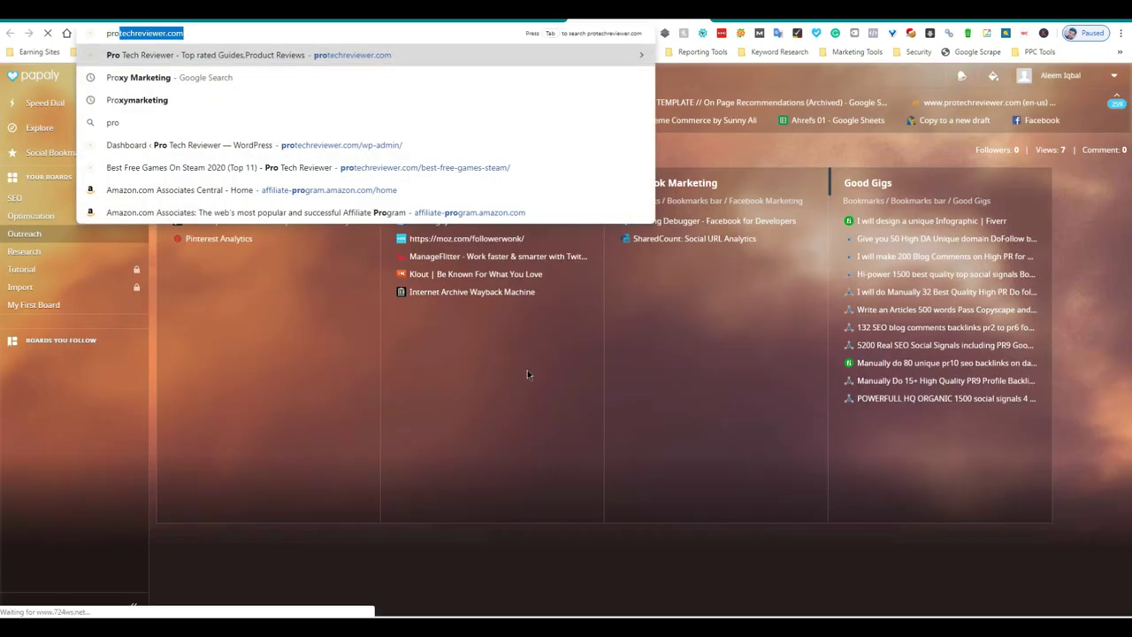
pyautogui.press('Escape')
pyautogui.hotkey('alt', 'Tab')
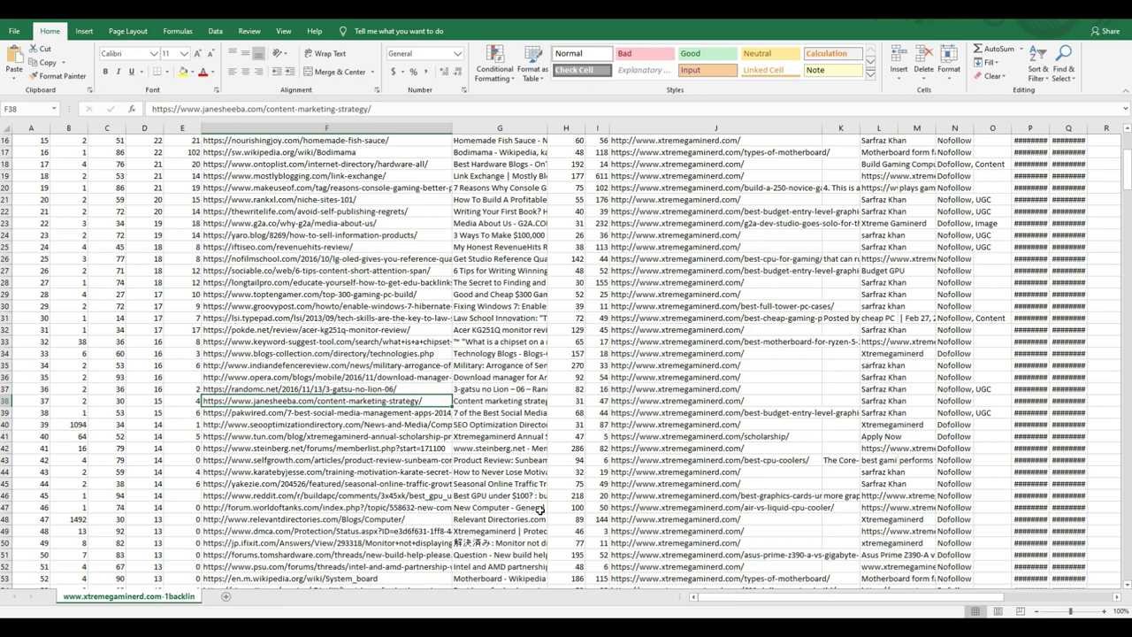
pyautogui.hotkey('alt', 'Tab')
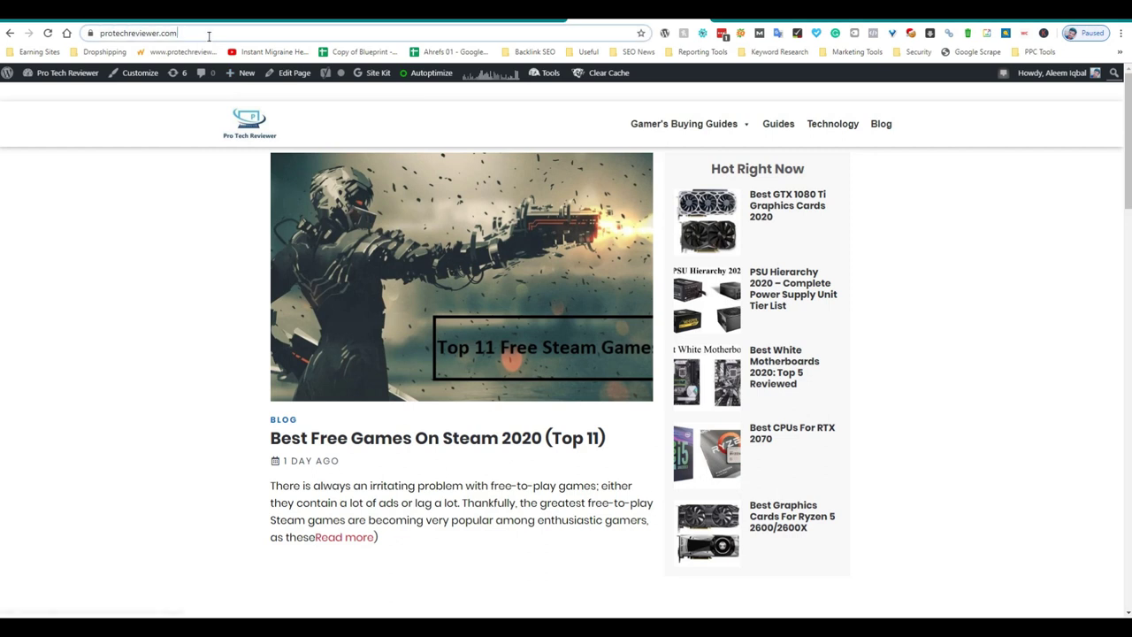
pyautogui.hotkey('alt', 'Tab')
pyautogui.hotkey('ctrl', 'a')
pyautogui.write('https://www.protechreviewer.com/')
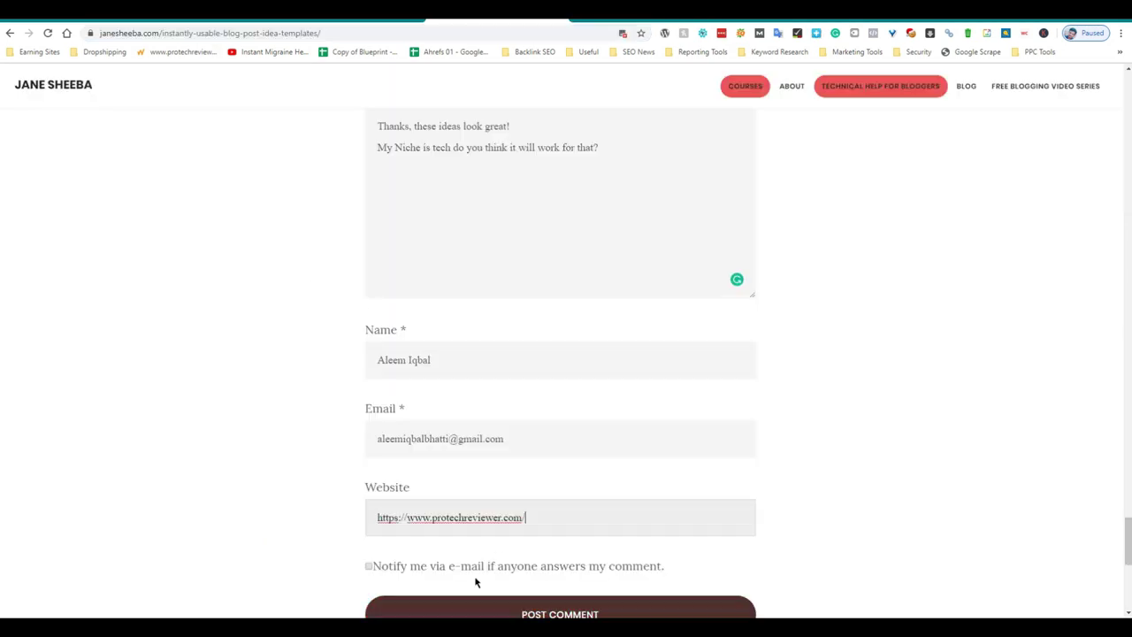
pyautogui.scroll(-2, 475, 578)
# Submit the janesheeba.com comment, scroll back to the post title, and return to the Excel sheet
pyautogui.click(470, 502)
pyautogui.scroll(3, 235, 364)
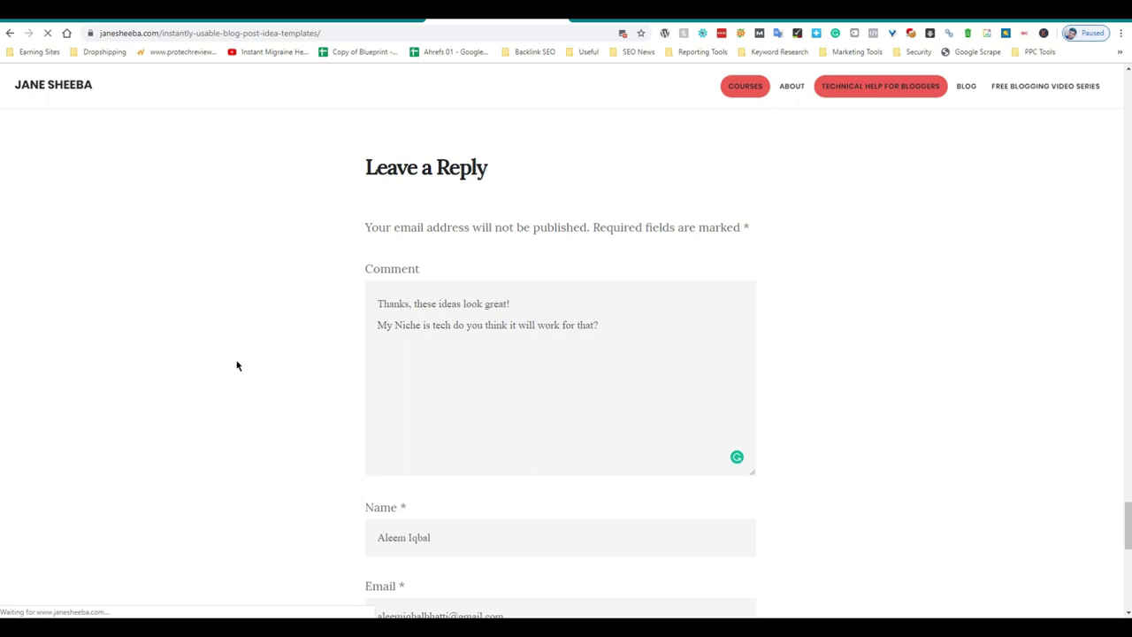
pyautogui.scroll(-5, 236, 366)
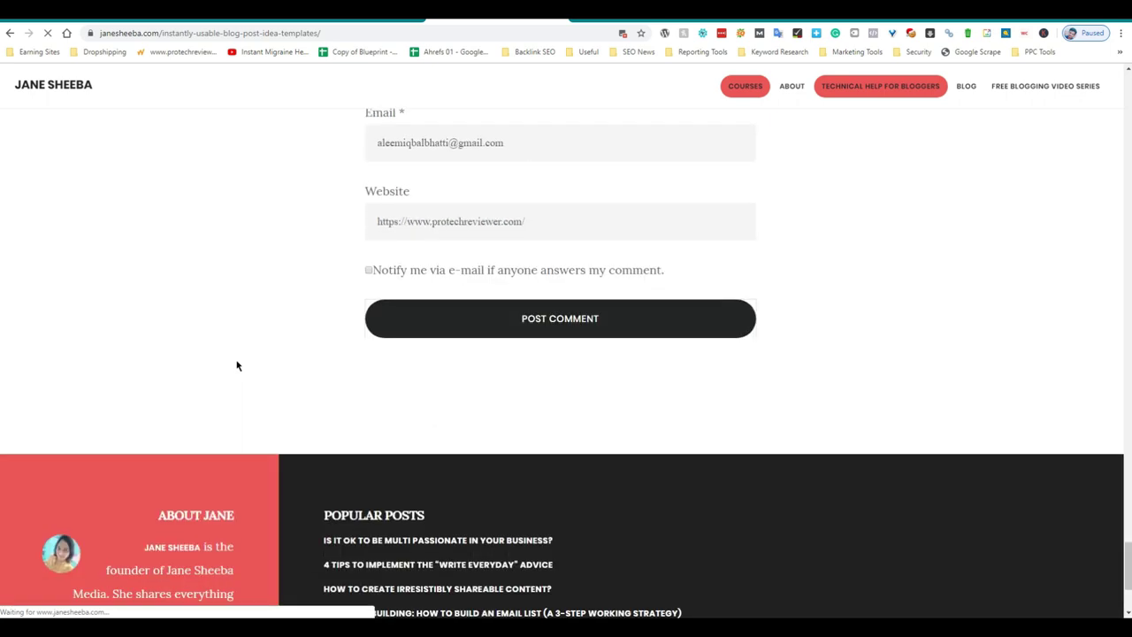
pyautogui.scroll(-4, 366, 362)
pyautogui.scroll(4, 366, 364)
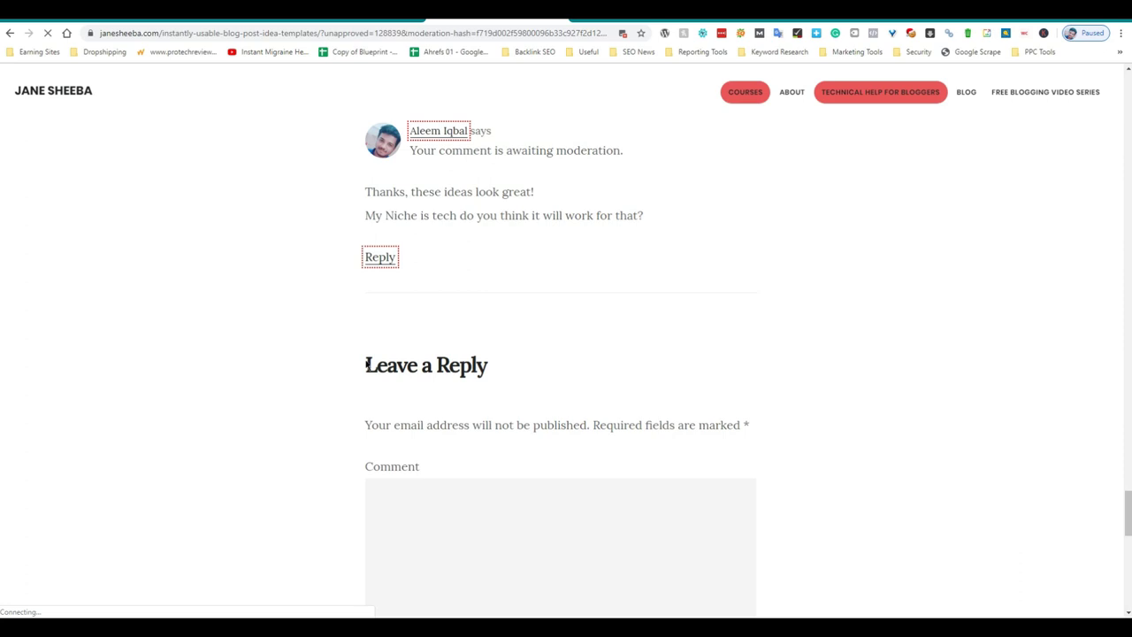
pyautogui.scroll(2, 392, 306)
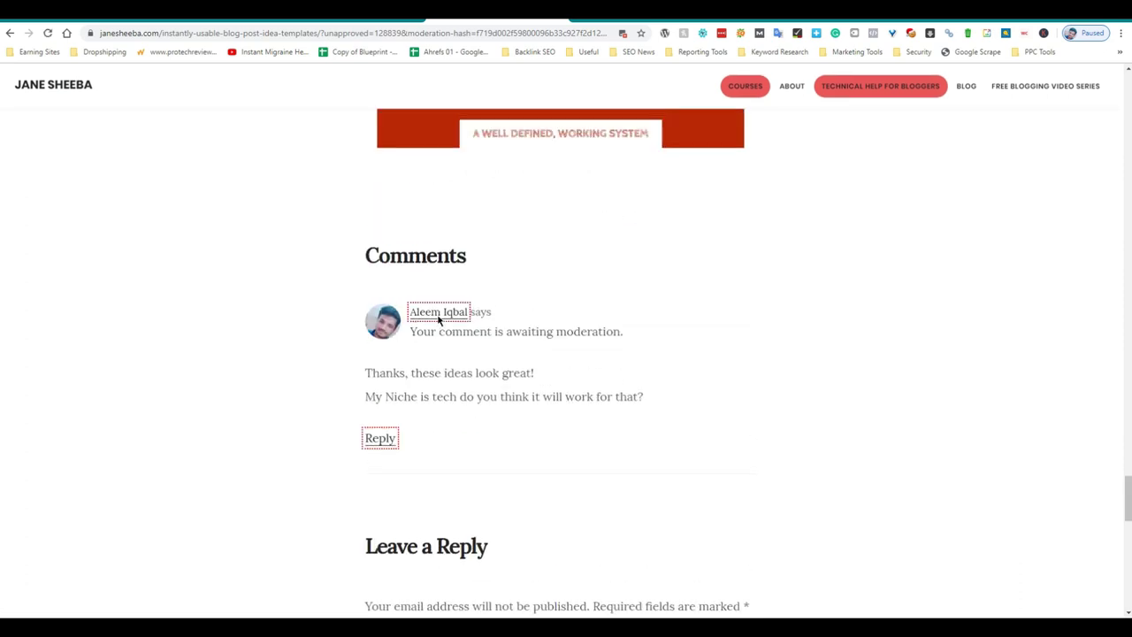
pyautogui.scroll(15, 437, 320)
pyautogui.scroll(15, 437, 320)
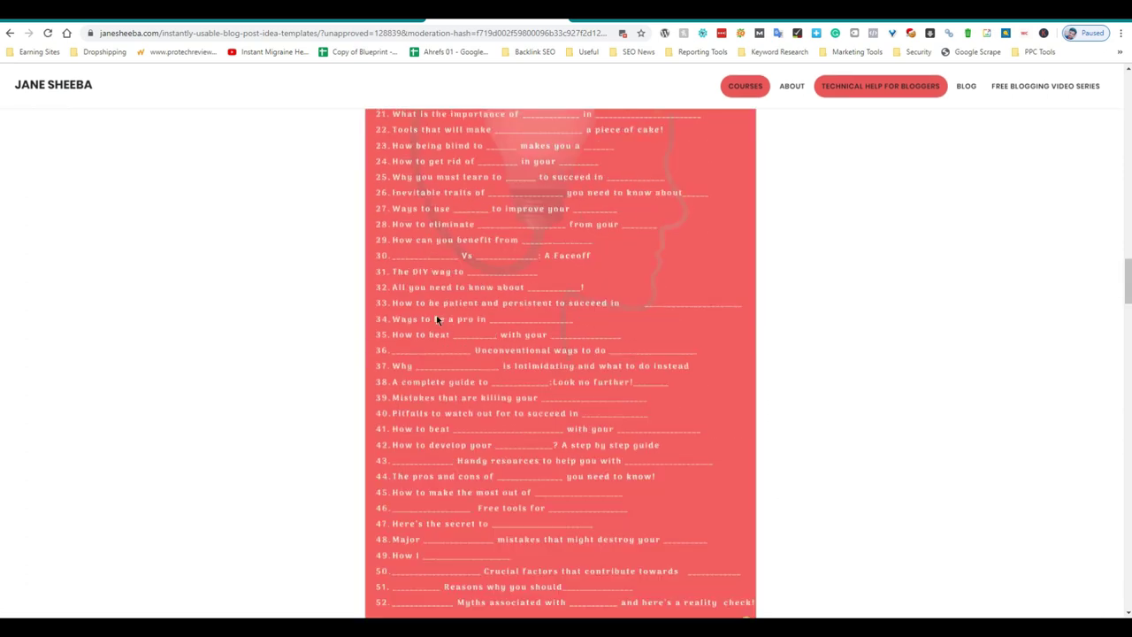
pyautogui.scroll(3, 436, 320)
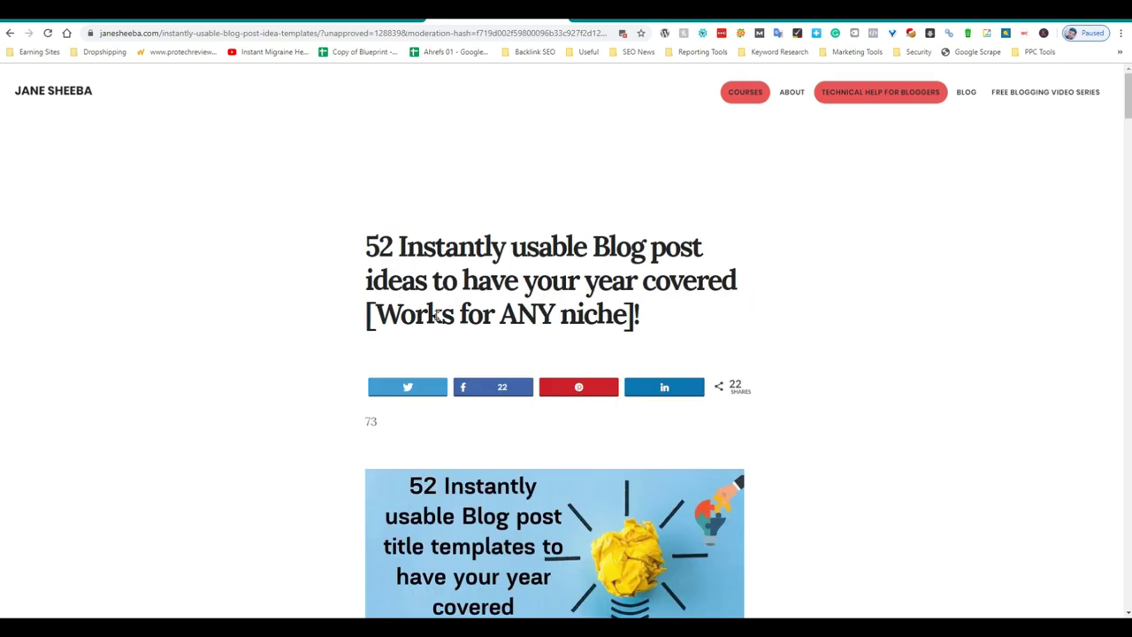
pyautogui.hotkey('alt', 'Tab')
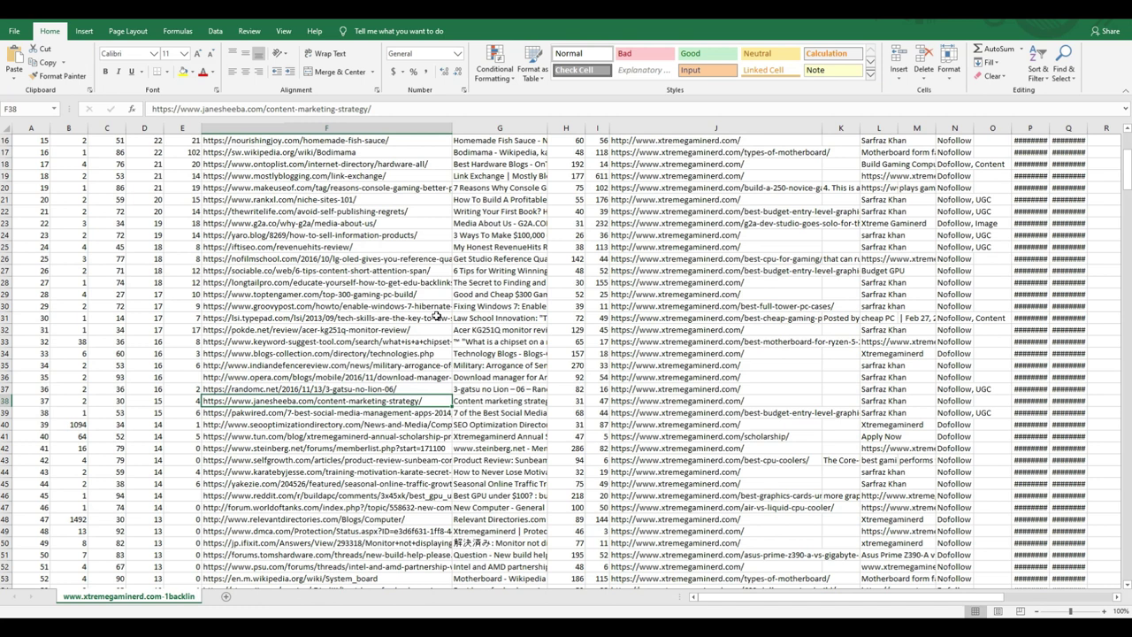
# Copy the pakwired.com URL from cell F39 and load it in a new Chrome tab
pyautogui.press('Down')
pyautogui.hotkey('ctrl', 'c')
pyautogui.press('Right')
pyautogui.press('Right')
pyautogui.press('Right')
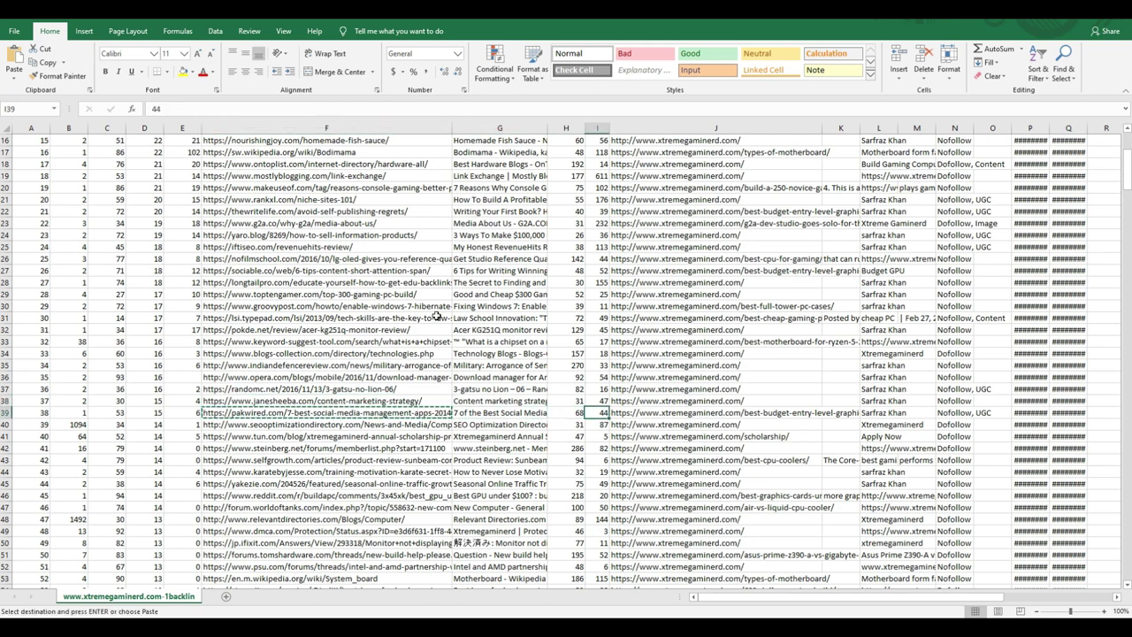
pyautogui.press('Right')
pyautogui.press('Left')
pyautogui.press('Left')
pyautogui.press('Left')
pyautogui.press('Left')
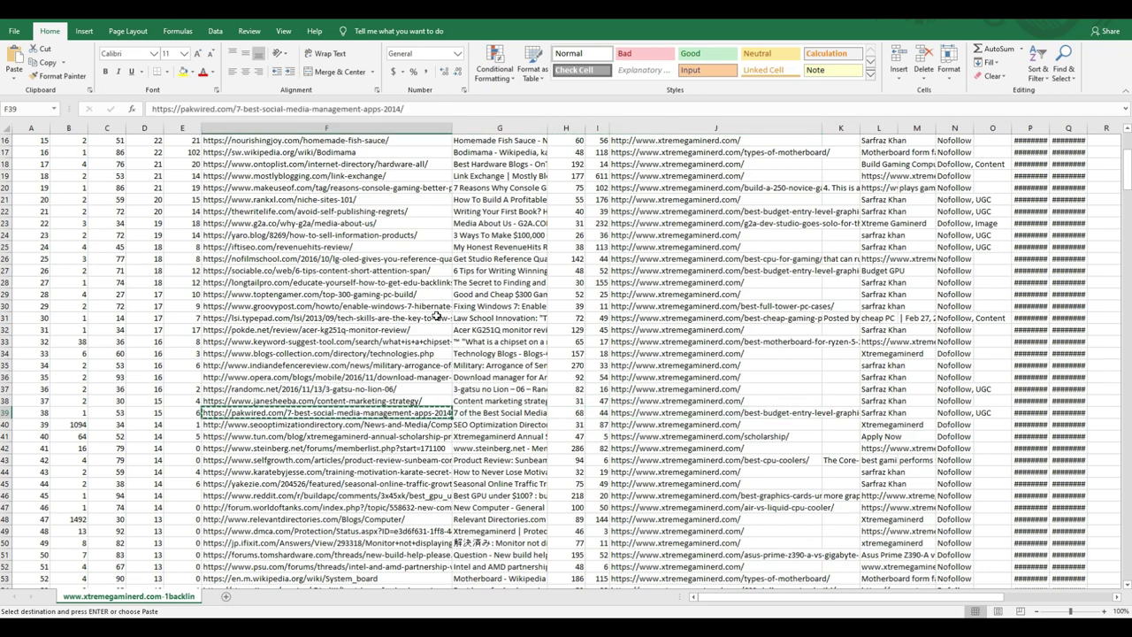
pyautogui.hotkey('alt', 'Tab')
pyautogui.hotkey('ctrl', 't')
pyautogui.hotkey('ctrl', 'v')
pyautogui.press('Return')
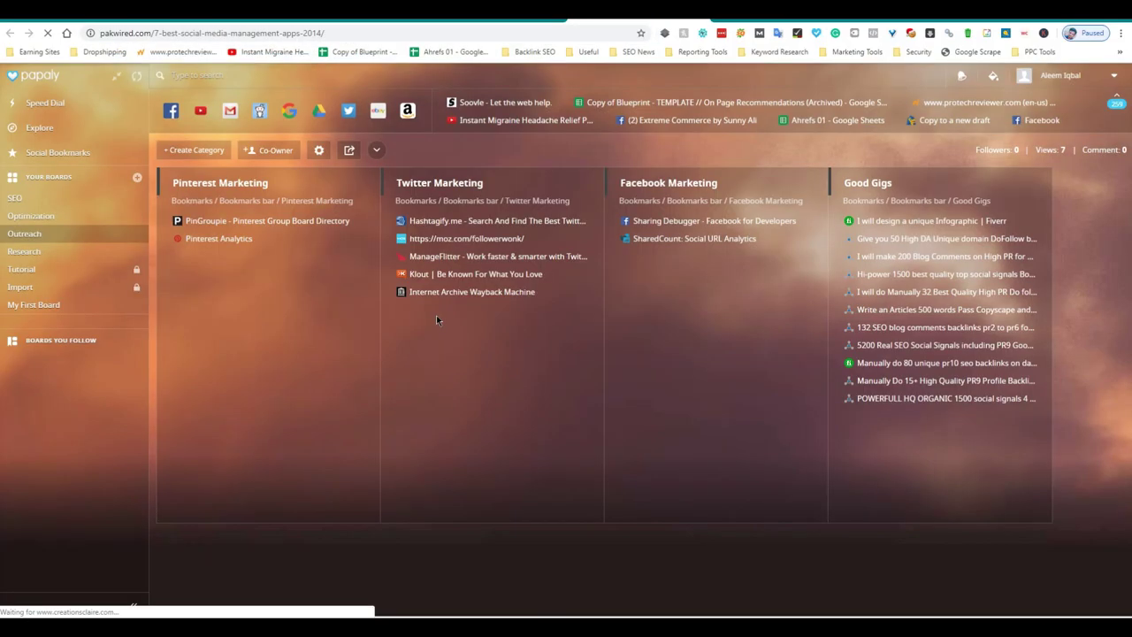
pyautogui.hotkey('alt', 'Tab')
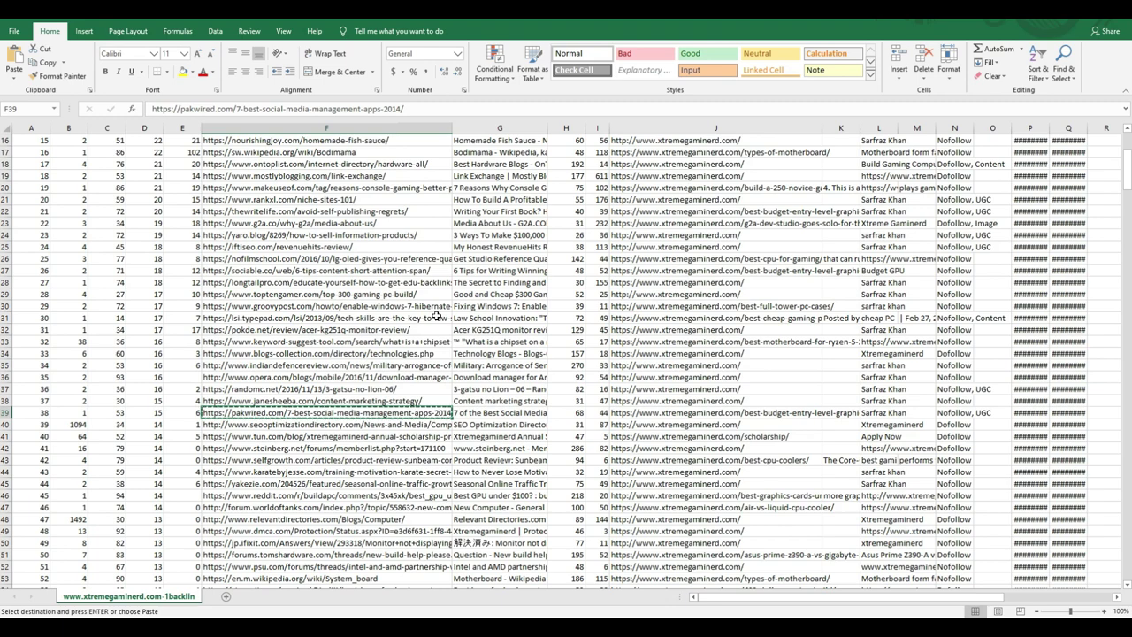
pyautogui.hotkey('alt', 'Tab')
# Always allow images on pakwired.com and reload the article
pyautogui.scroll(-1, 425, 325)
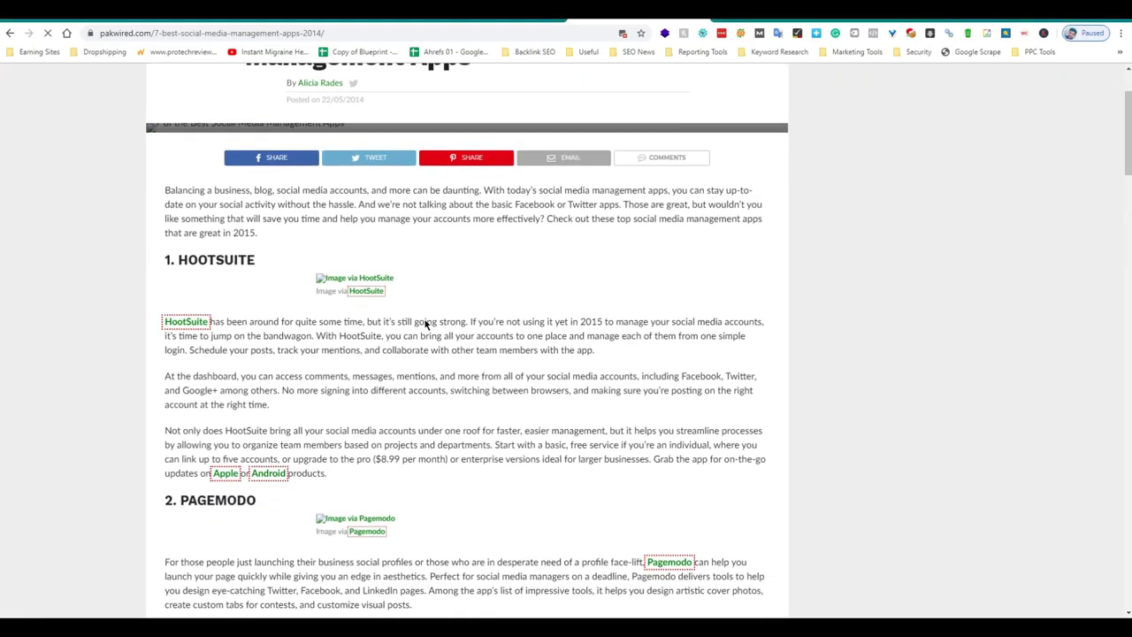
pyautogui.scroll(-15, 426, 321)
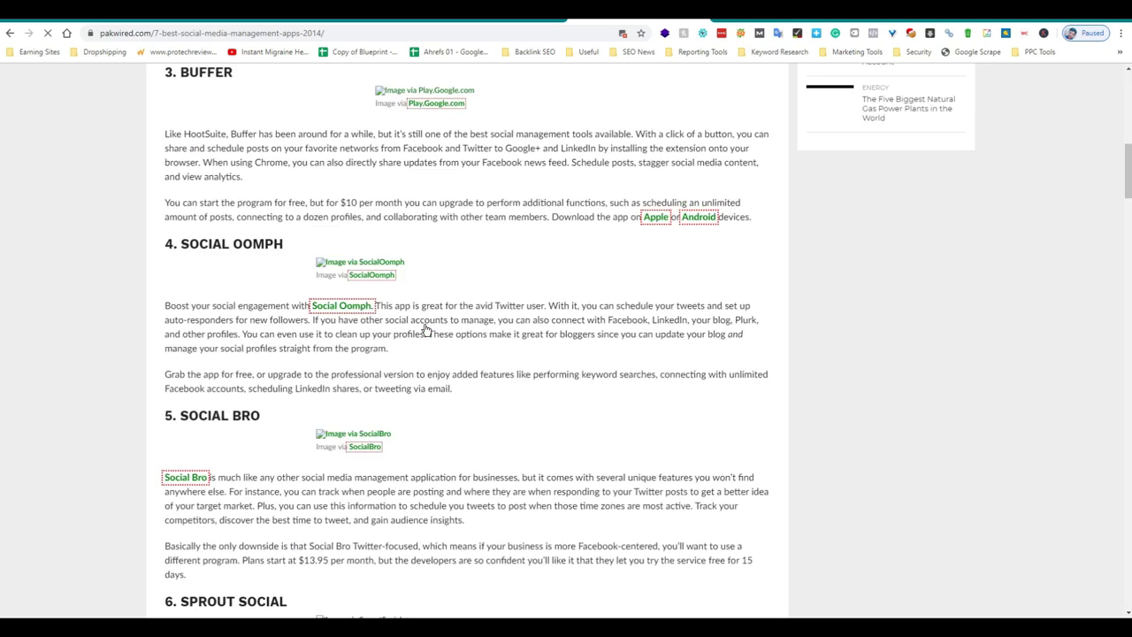
pyautogui.scroll(-12, 425, 331)
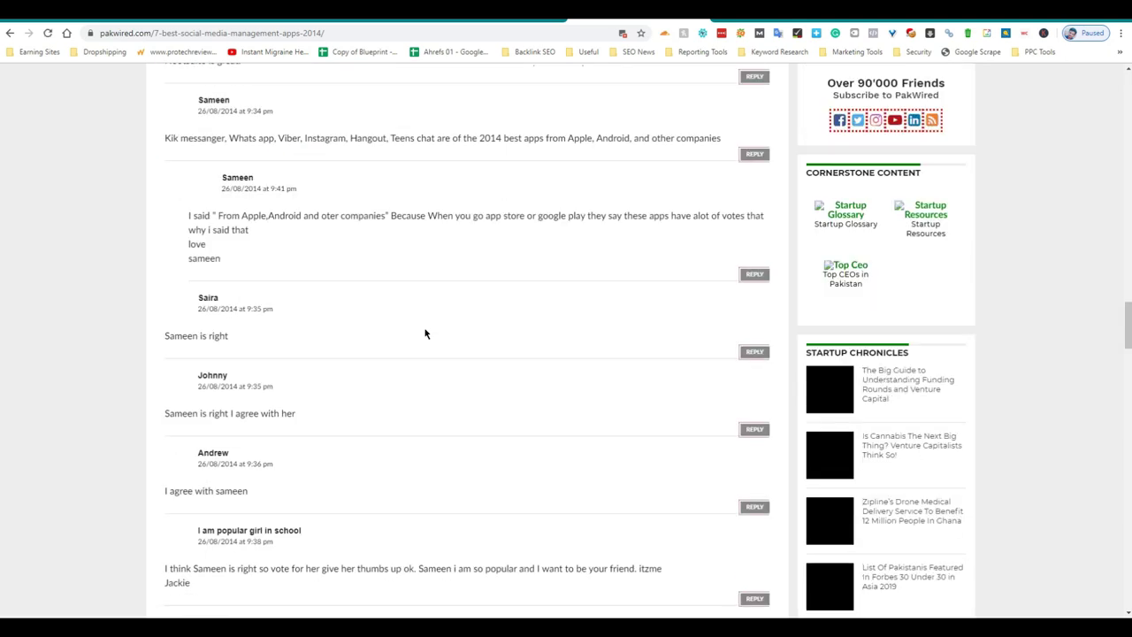
pyautogui.click(623, 32)
pyautogui.click(606, 98)
pyautogui.click(618, 139)
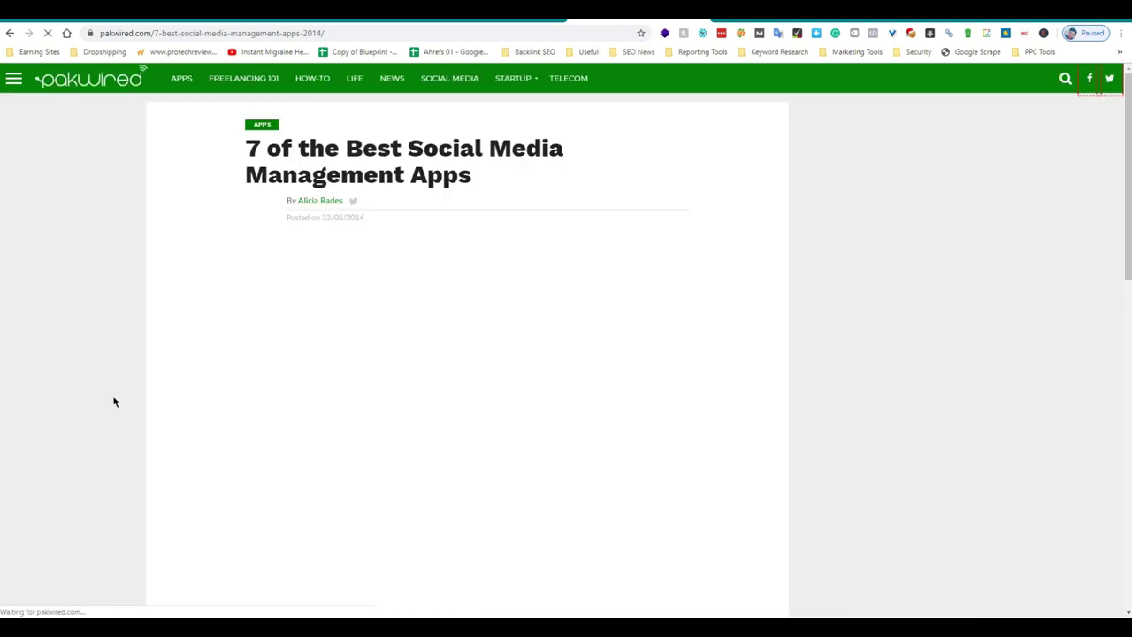
# Find the competitor's comment with page search, just above the Leave a Reply form
pyautogui.scroll(-15, 114, 407)
pyautogui.scroll(-20, 114, 429)
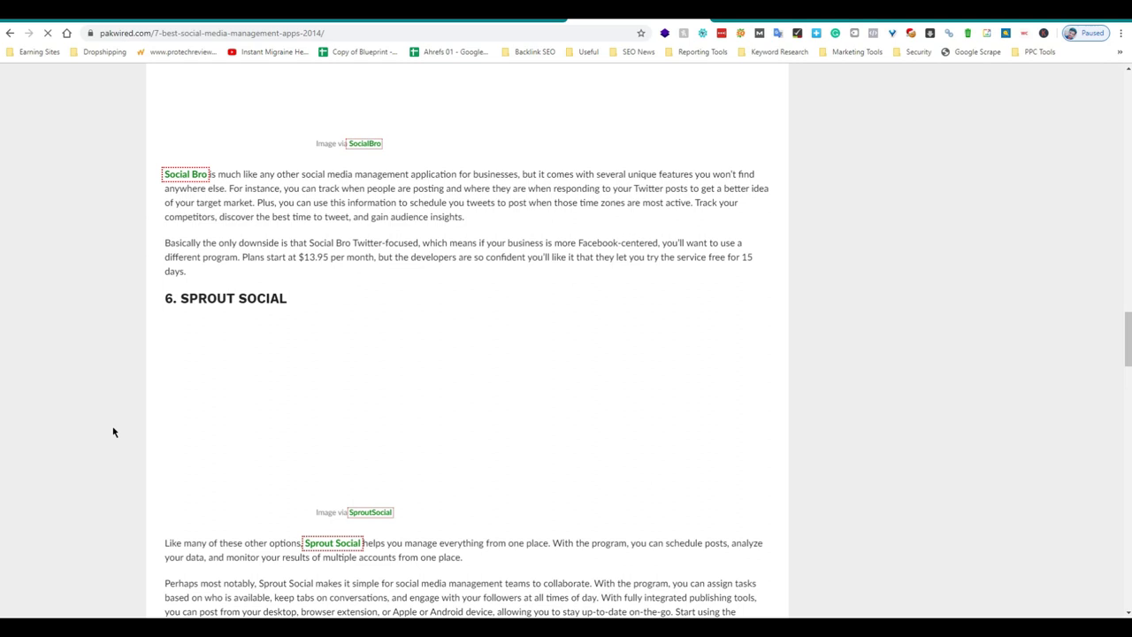
pyautogui.scroll(-7, 113, 432)
pyautogui.scroll(2, 114, 432)
pyautogui.scroll(-4, 113, 433)
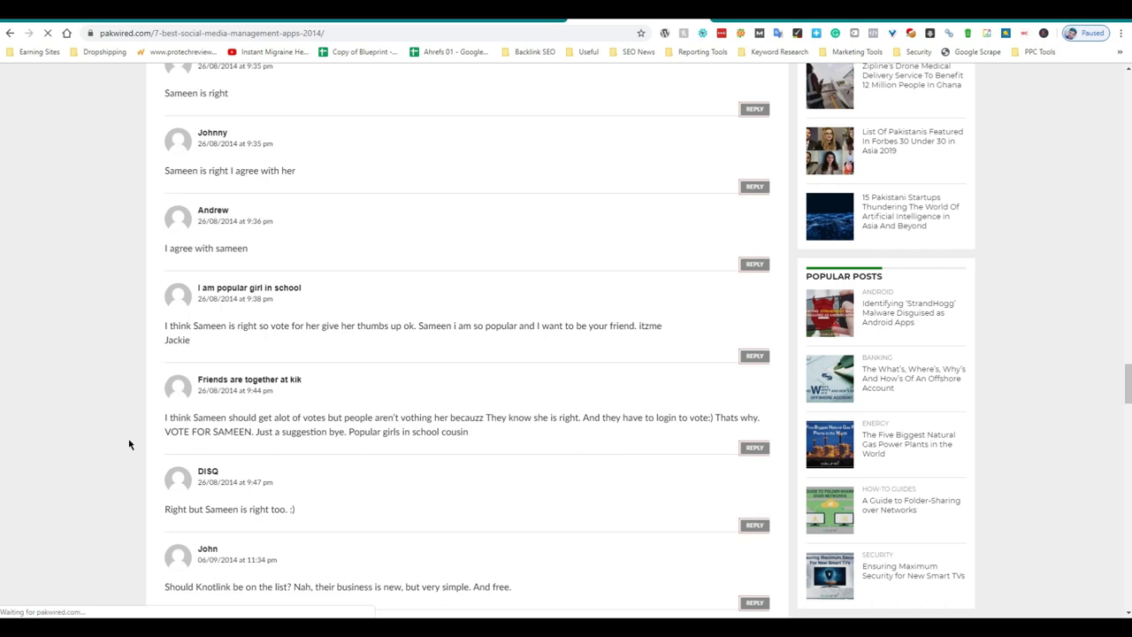
pyautogui.scroll(-10, 129, 444)
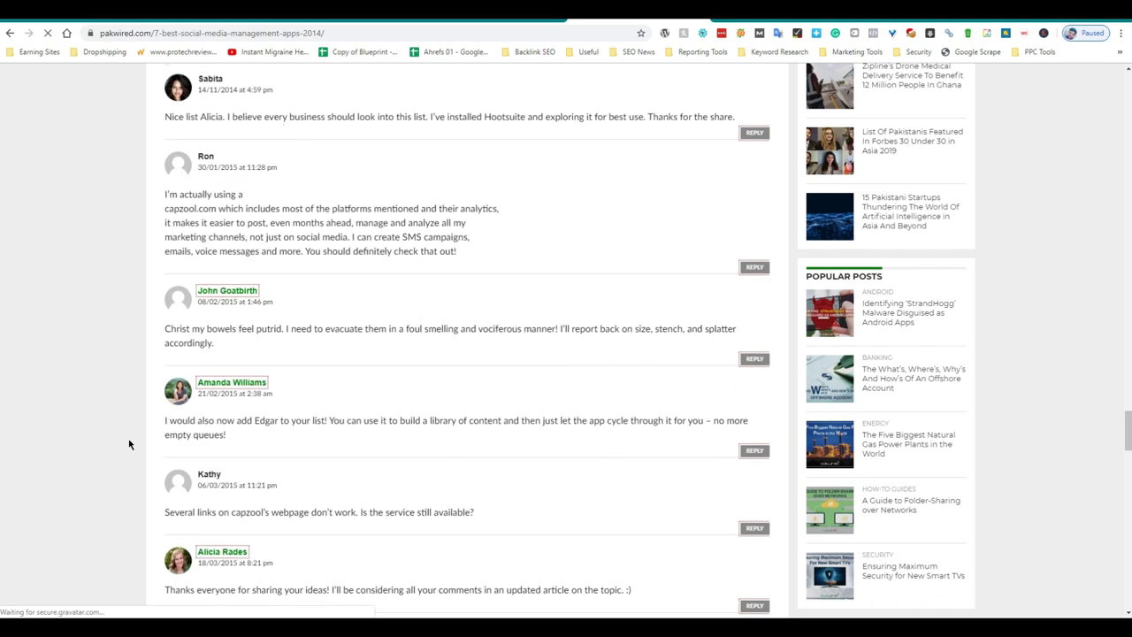
pyautogui.scroll(-10, 129, 444)
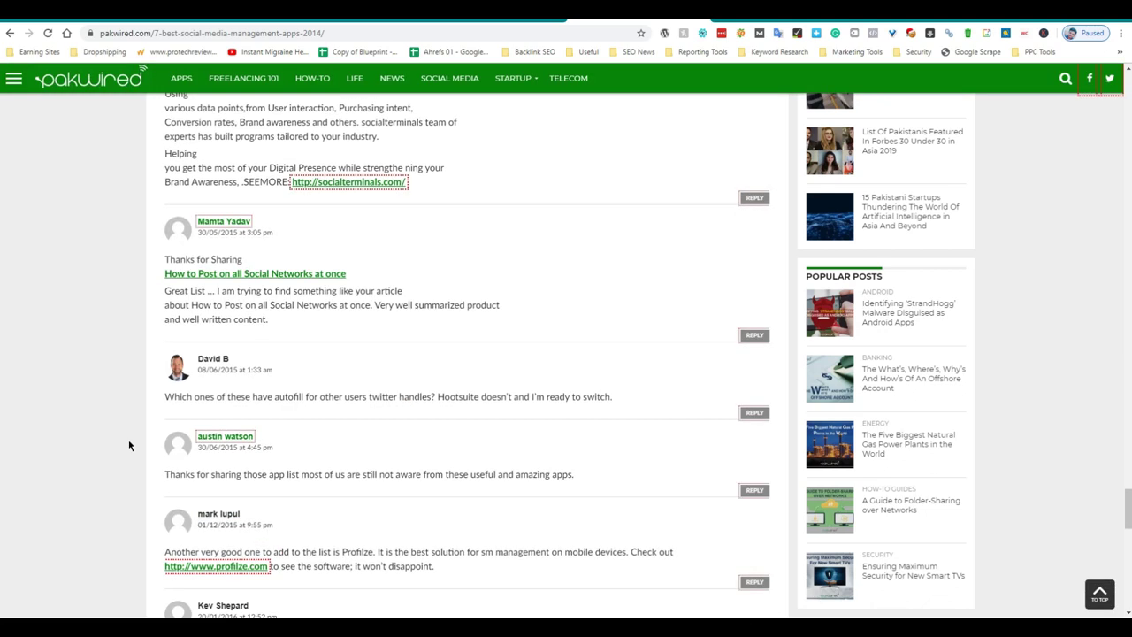
pyautogui.write('rfra')
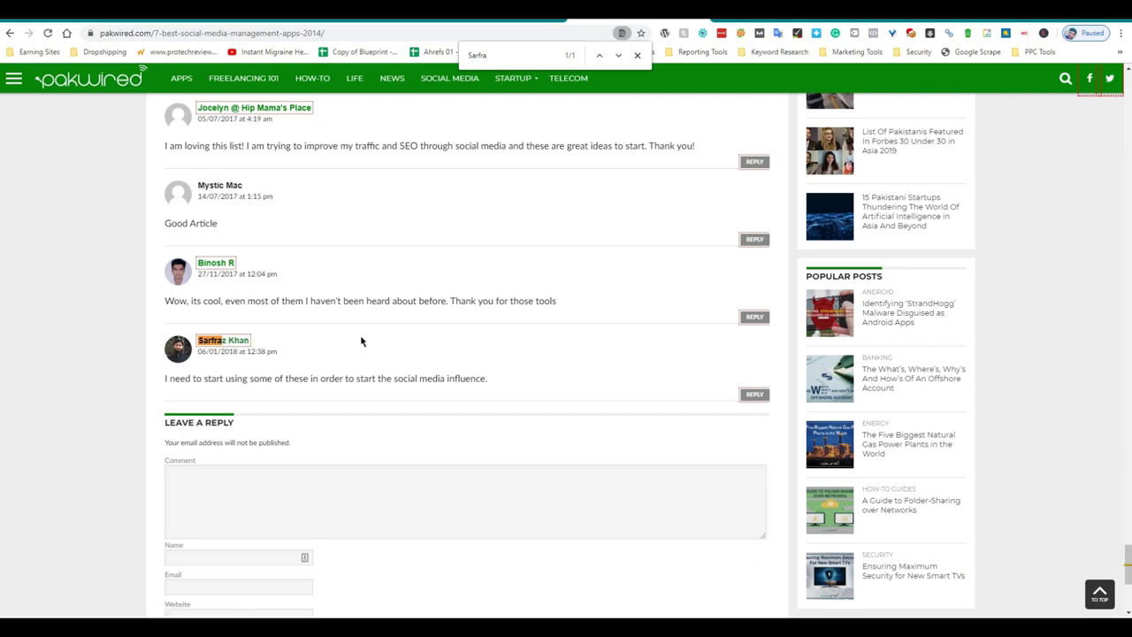
pyautogui.scroll(10, 360, 342)
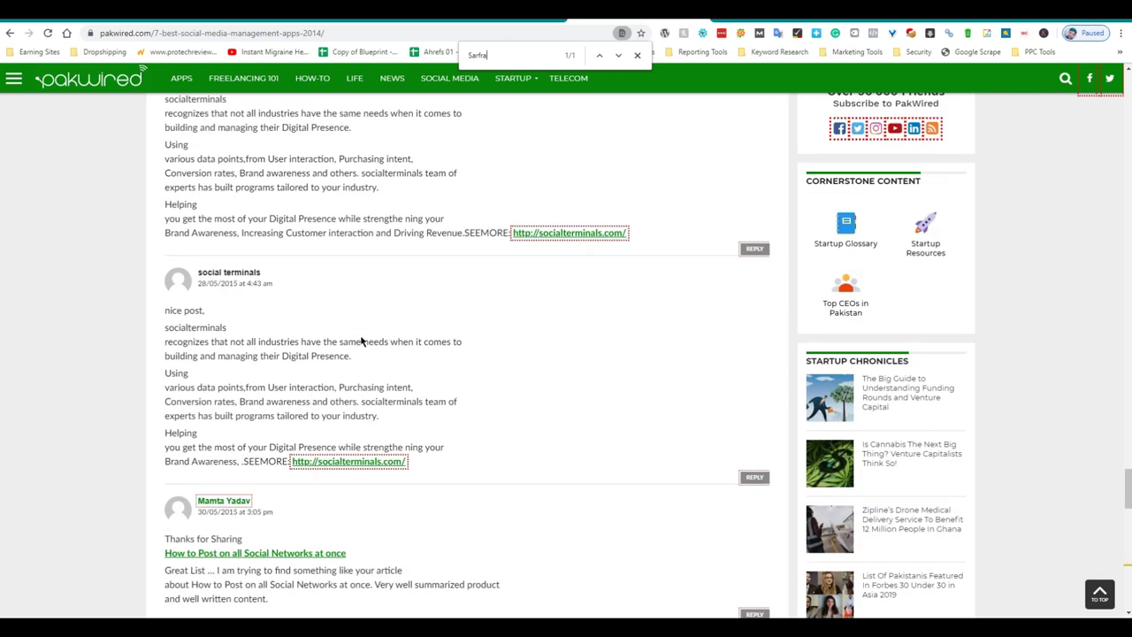
pyautogui.moveTo(1127, 457); pyautogui.dragTo(1127, 570)
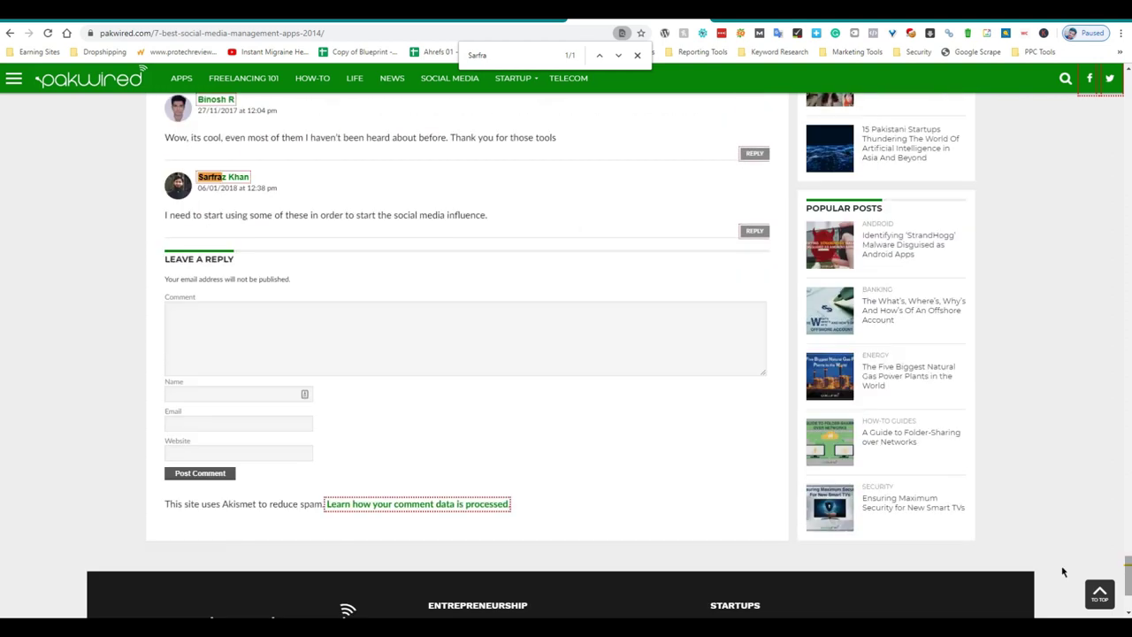
# Type 'These look great' in the Comment box and paste the copied text into a new Notepad++ note
pyautogui.click(371, 339)
pyautogui.write('These look gre')
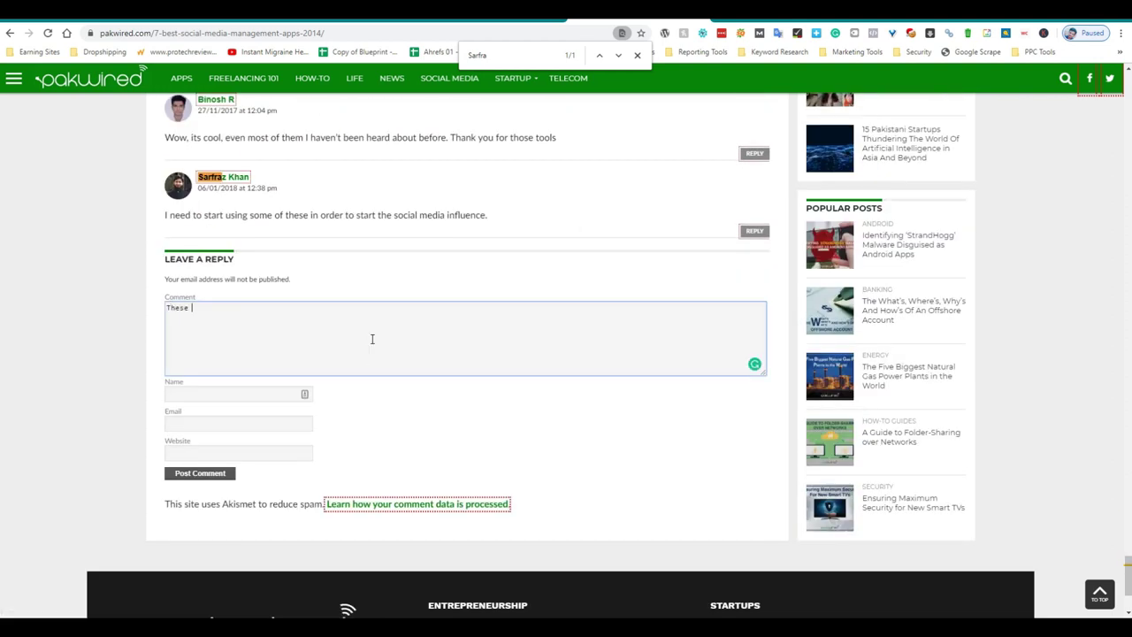
pyautogui.write('ate')
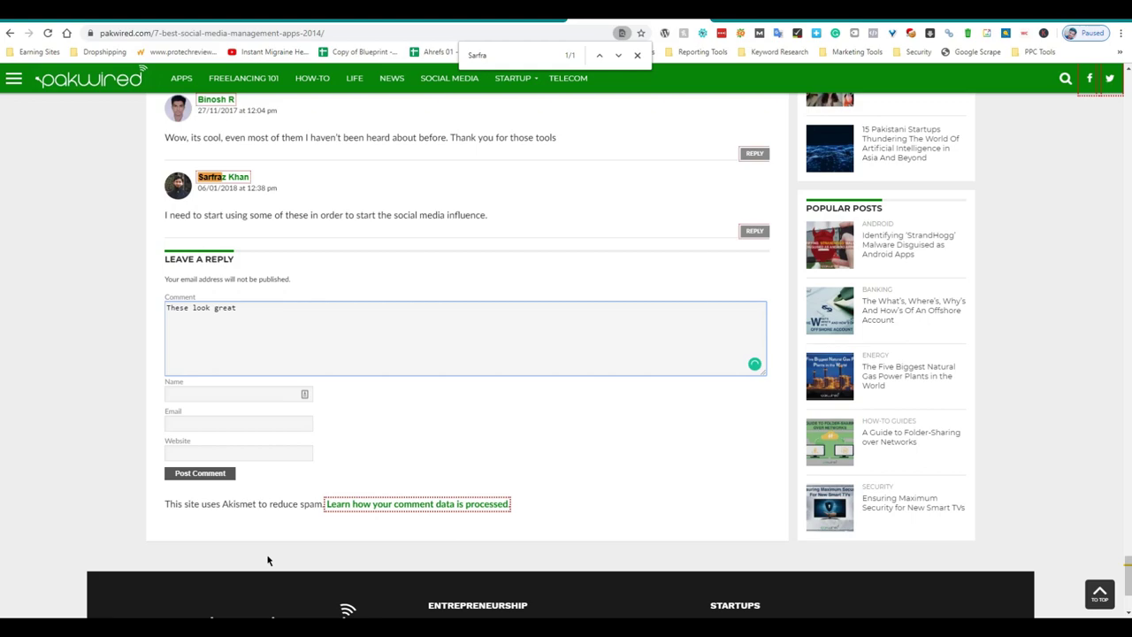
pyautogui.press('super')
pyautogui.write('note')
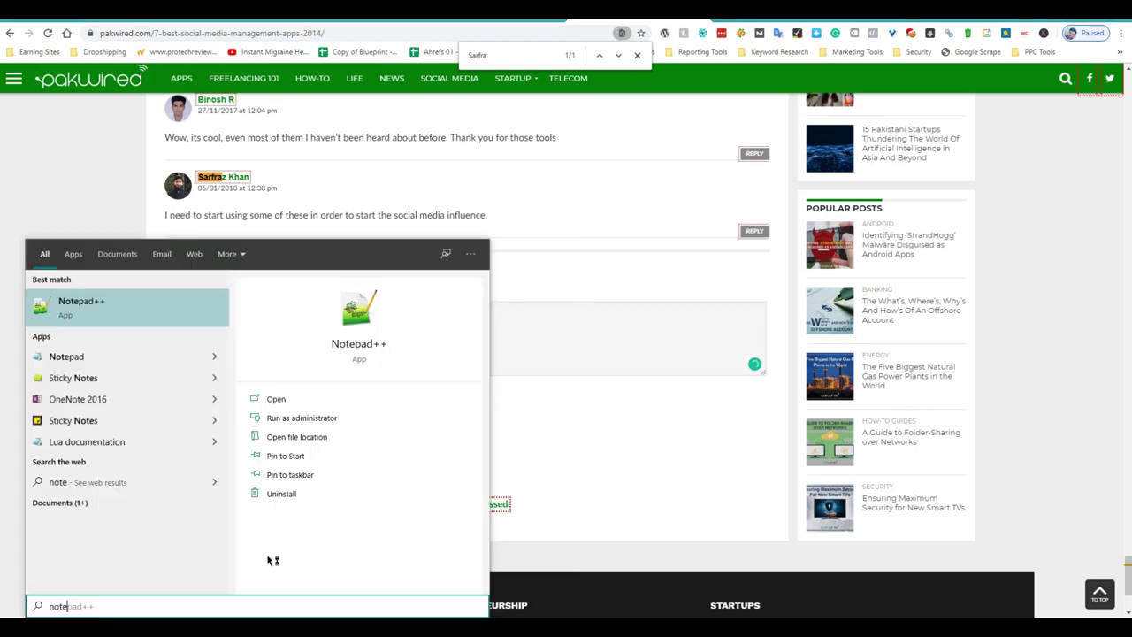
pyautogui.press('Return')
pyautogui.hotkey('ctrl', 'n')
pyautogui.hotkey('ctrl', 'v')
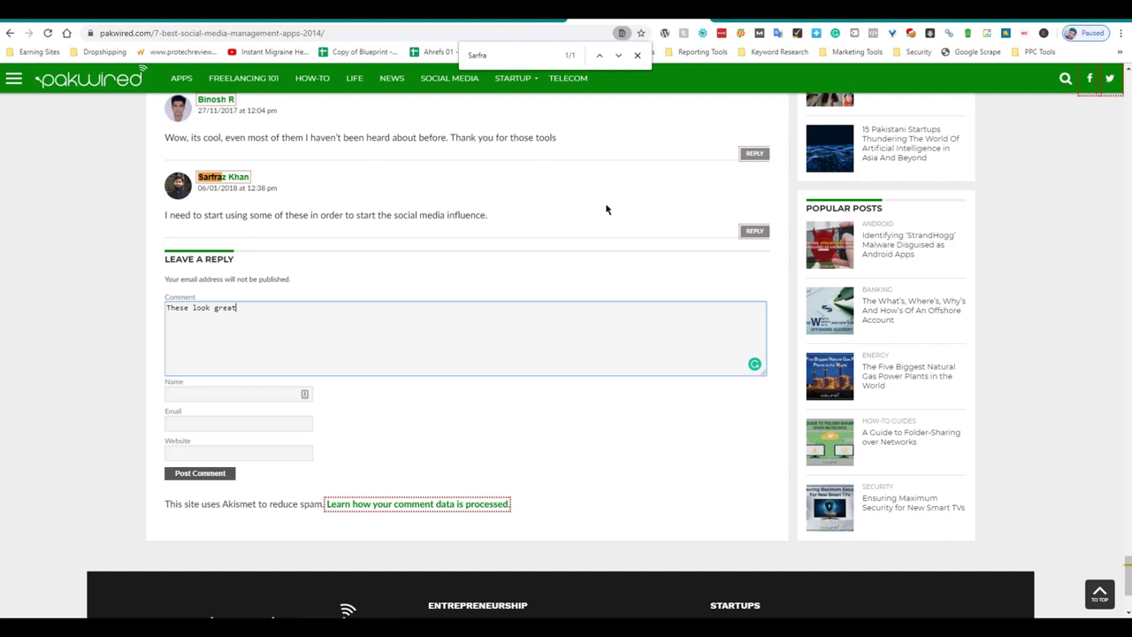
# Close the Find bar and add a second line: 'These will come in handy while doing Social Media Marketing'
pyautogui.click(637, 55)
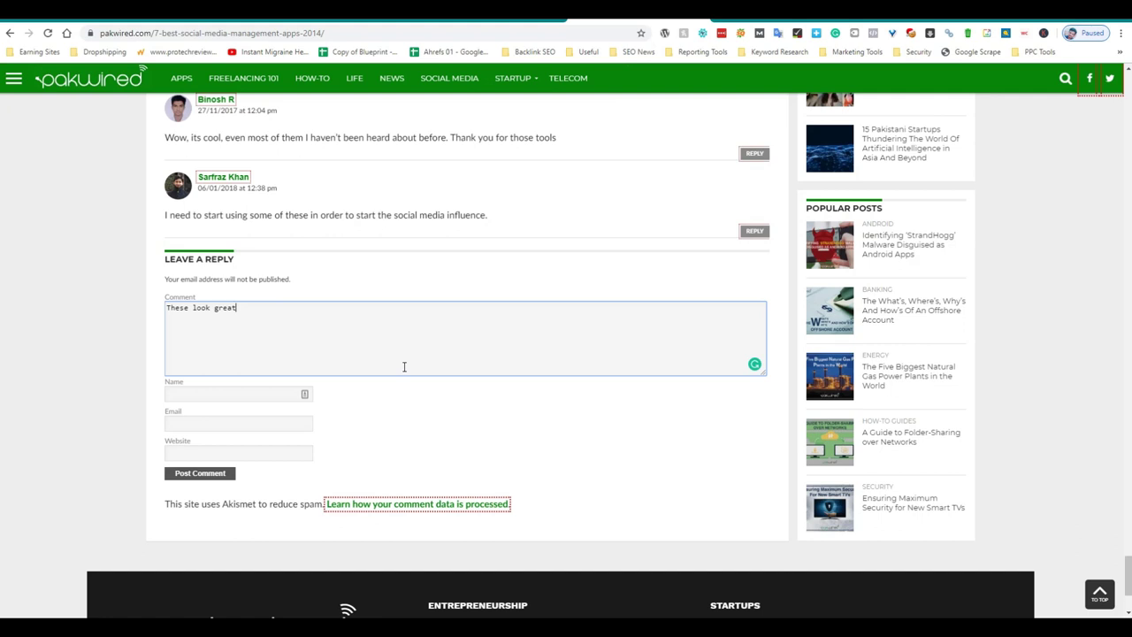
pyautogui.press('Return')
pyautogui.write('Theese')
pyautogui.press('BackSpace')
pyautogui.press('BackSpace')
pyautogui.write('e will come in handy while')
pyautogui.write('whil')
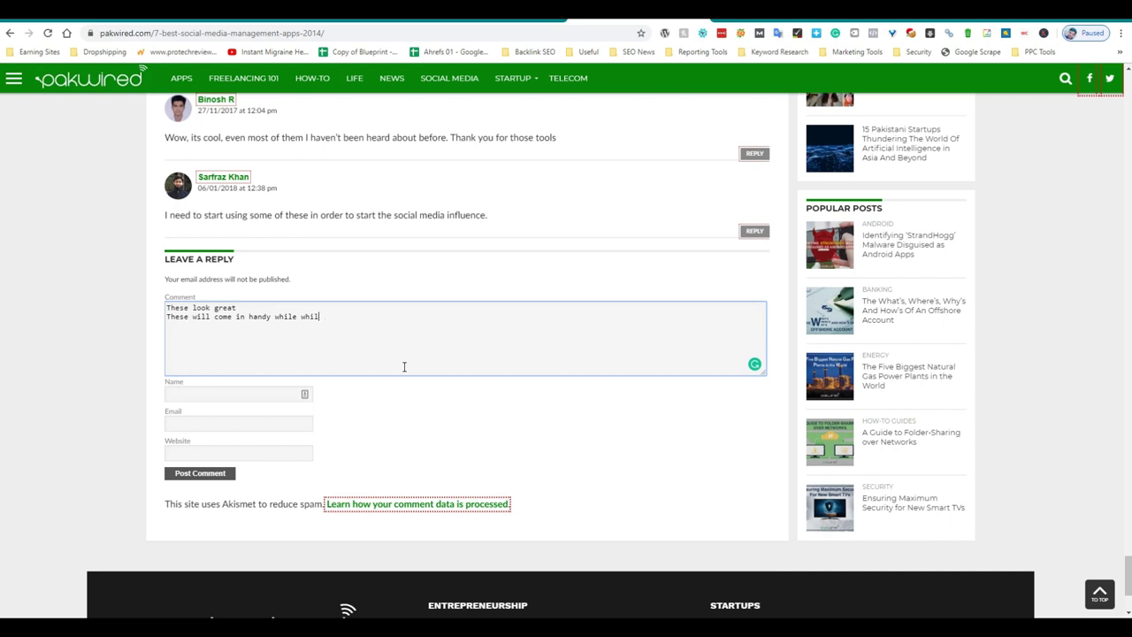
pyautogui.hotkey('ctrl', 'BackSpace')
pyautogui.press('BackSpace')
pyautogui.press('BackSpace')
pyautogui.press('BackSpace')
pyautogui.press('BackSpace')
pyautogui.write('while So')
pyautogui.press('BackSpace')
pyautogui.write('doing SOcia')
pyautogui.press('BackSpace')
pyautogui.press('BackSpace')
pyautogui.press('BackSpace')
pyautogui.press('BackSpace')
pyautogui.write('ocial Media Marketri')
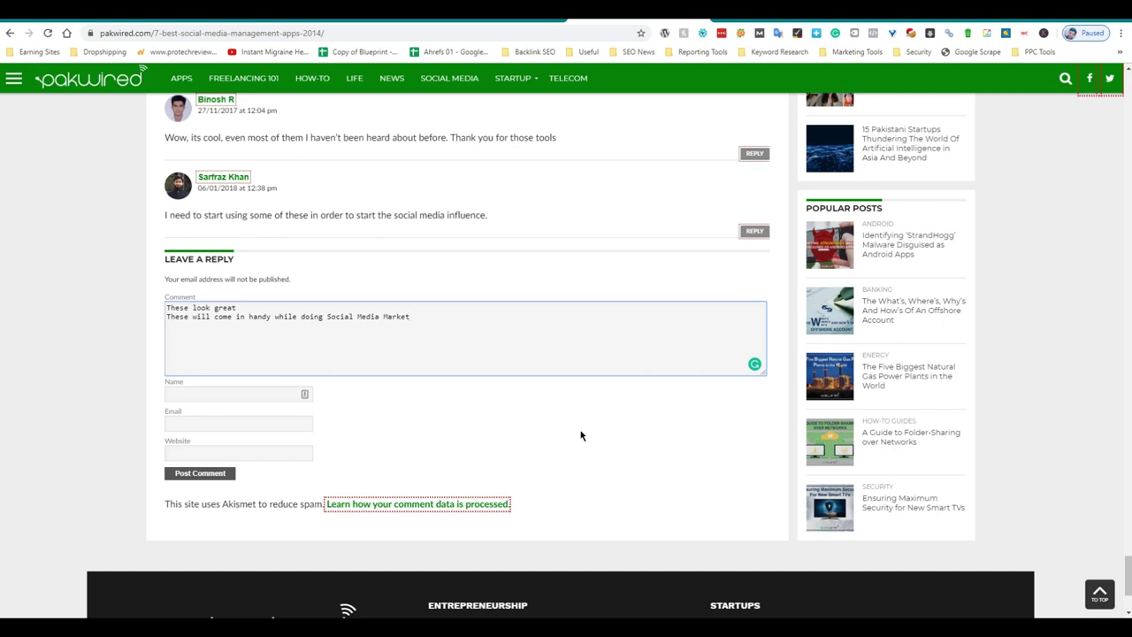
# Finish the comment text ending with 'Thanks' and accept Grammarly's suggested space fix
pyautogui.write('ing')
pyautogui.write(',')
pyautogui.write('Thanks!')
pyautogui.moveTo(255, 314)
pyautogui.click(257, 248)
pyautogui.click(230, 395)
pyautogui.press('Tab')
pyautogui.scroll(2, 230, 394)
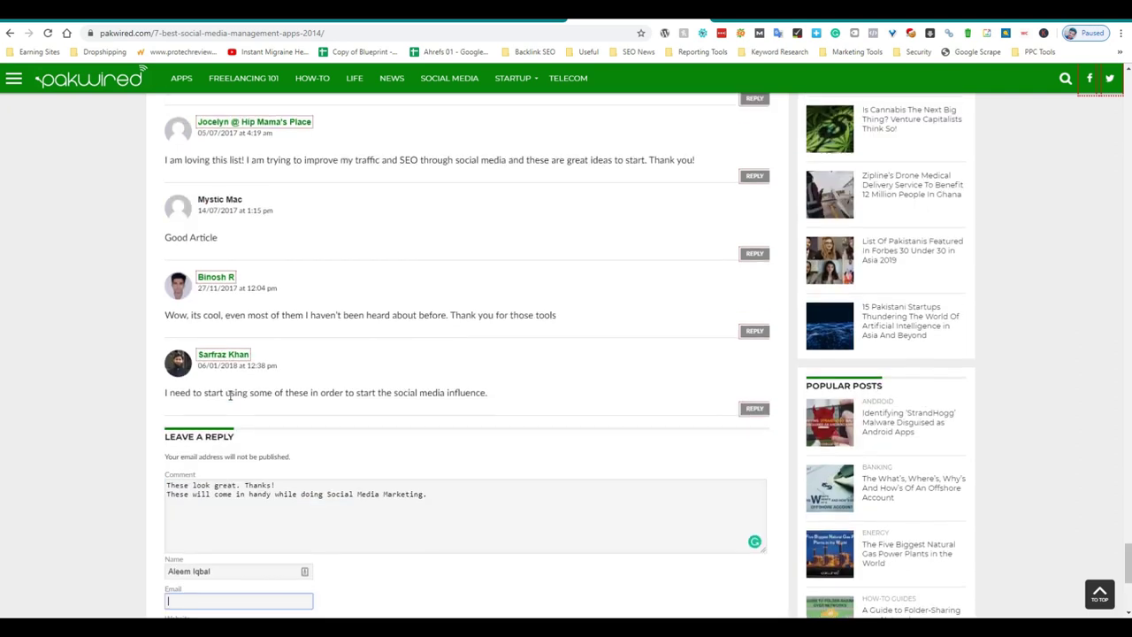
pyautogui.scroll(-2, 227, 442)
pyautogui.hotkey('shift', 'Tab')
pyautogui.press('Tab')
pyautogui.press('Tab')
pyautogui.write('https://www.protechreviewer.com/')
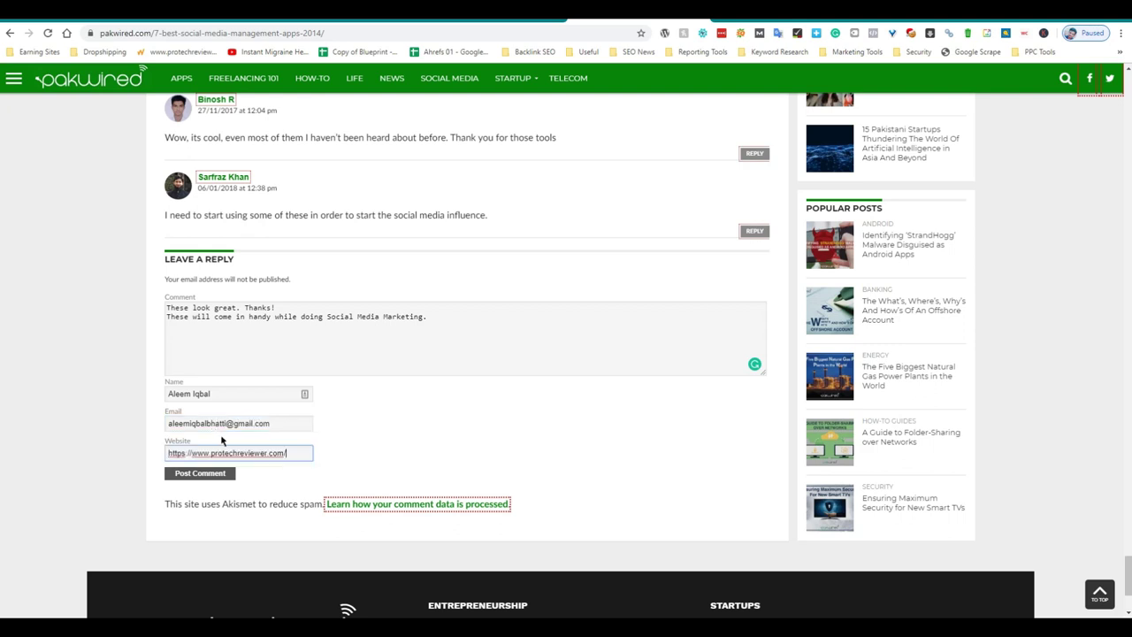
pyautogui.click(205, 478)
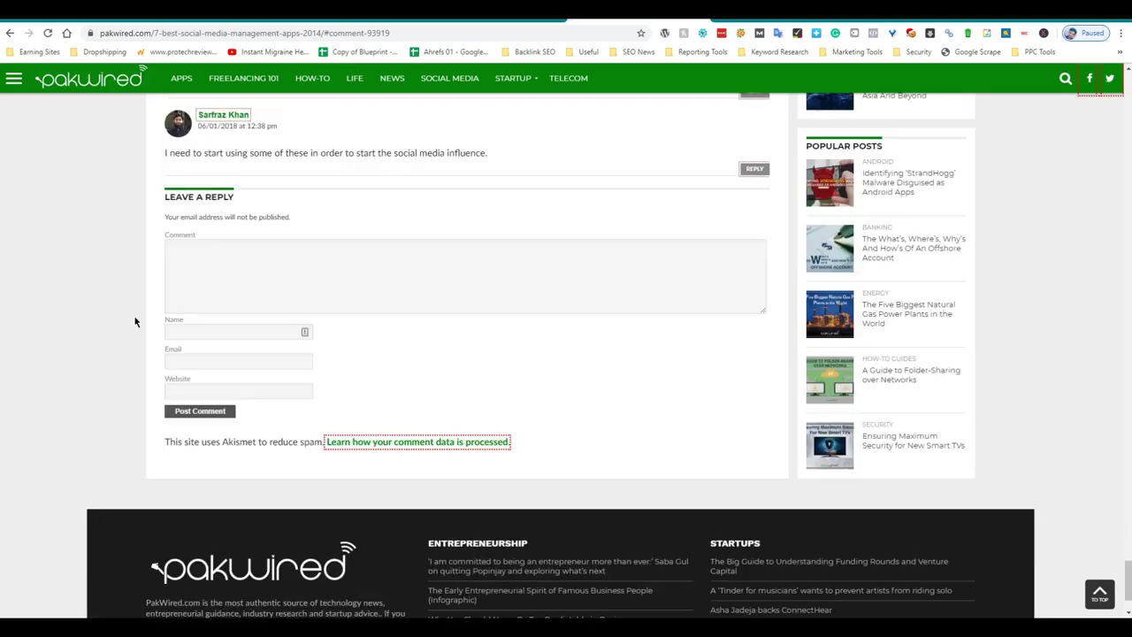
# Scroll back up through the pakwired comments and article, then bring up the window switcher
pyautogui.scroll(15, 135, 321)
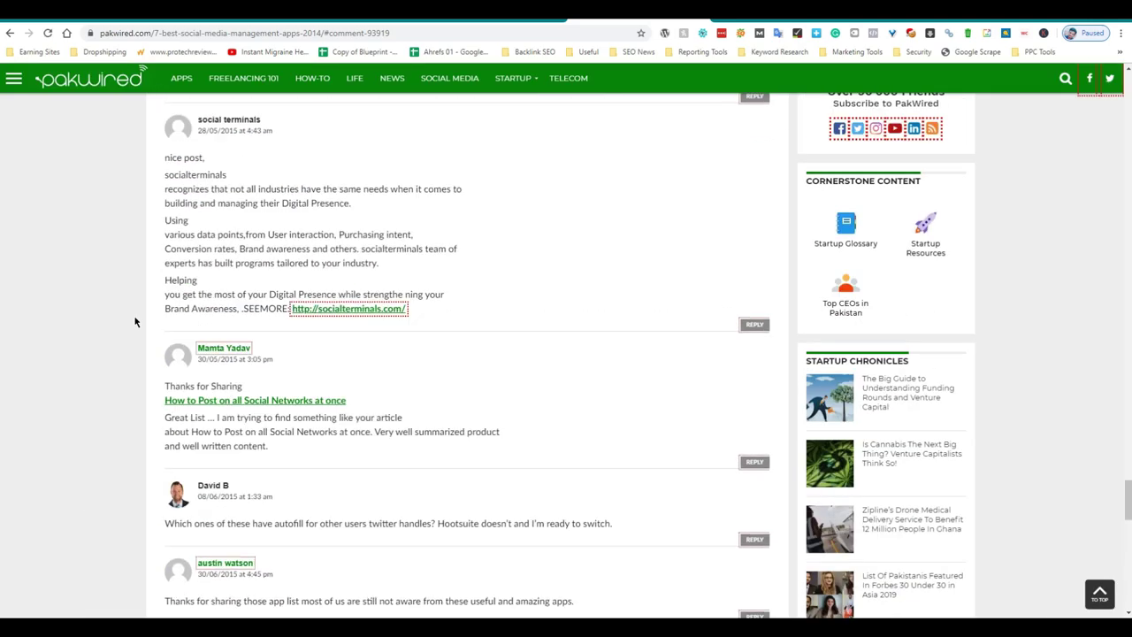
pyautogui.scroll(15, 136, 321)
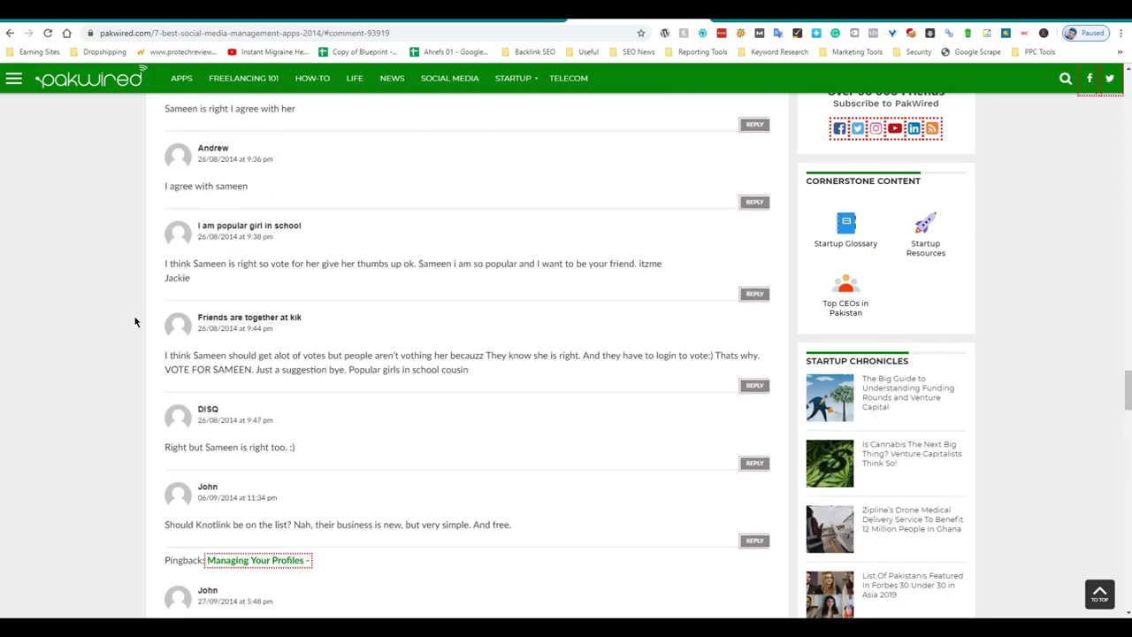
pyautogui.scroll(-7, 135, 321)
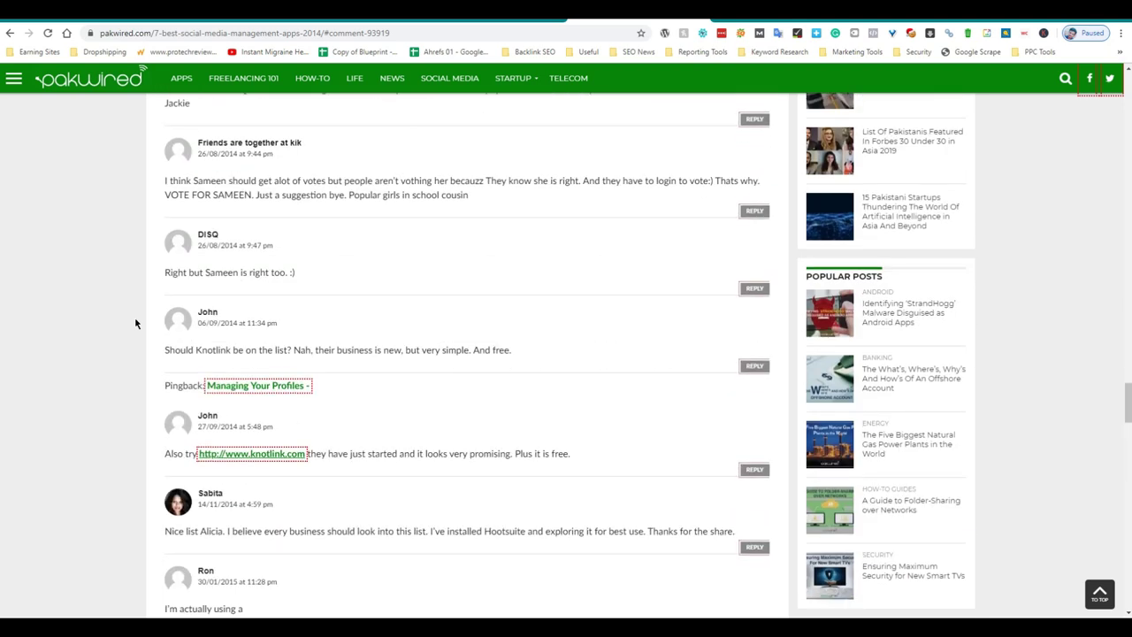
pyautogui.scroll(7, 202, 347)
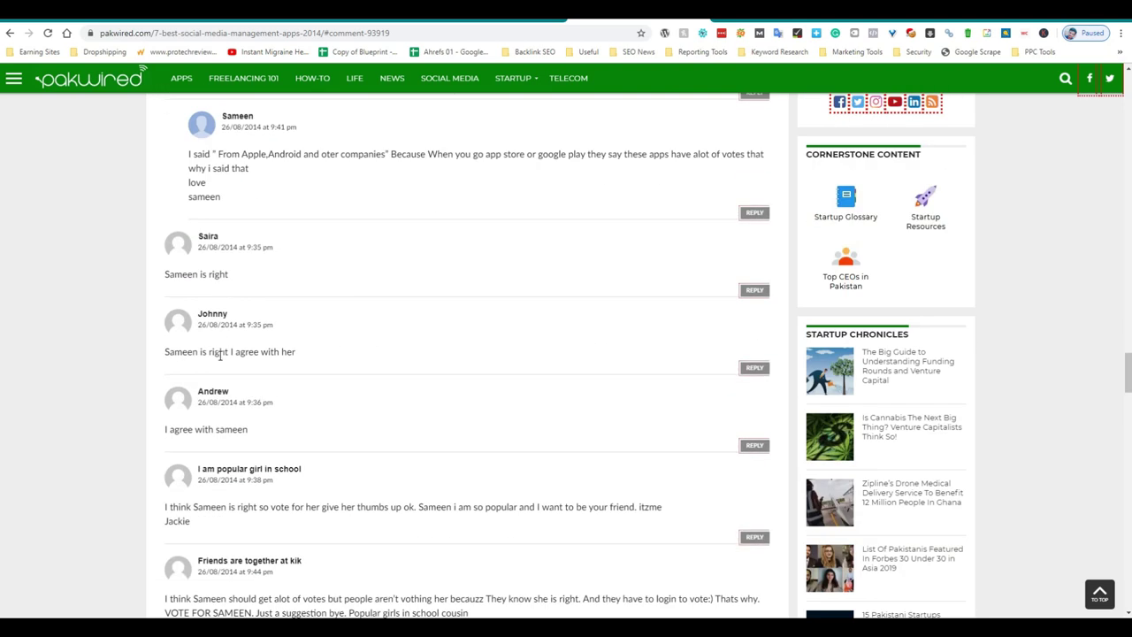
pyautogui.scroll(15, 221, 360)
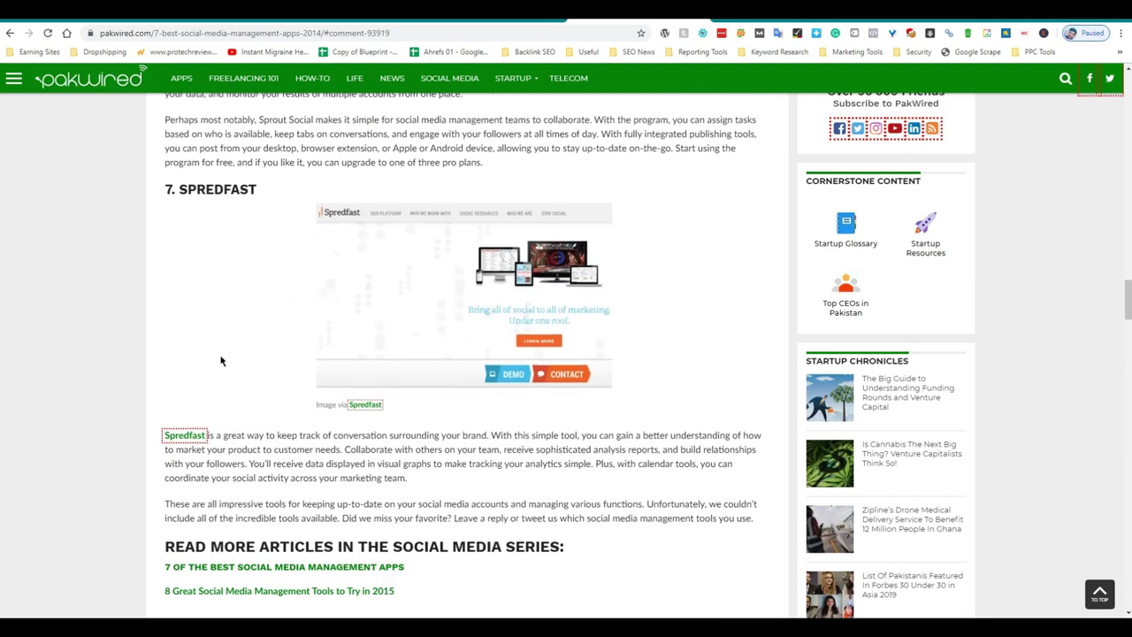
pyautogui.scroll(10, 221, 360)
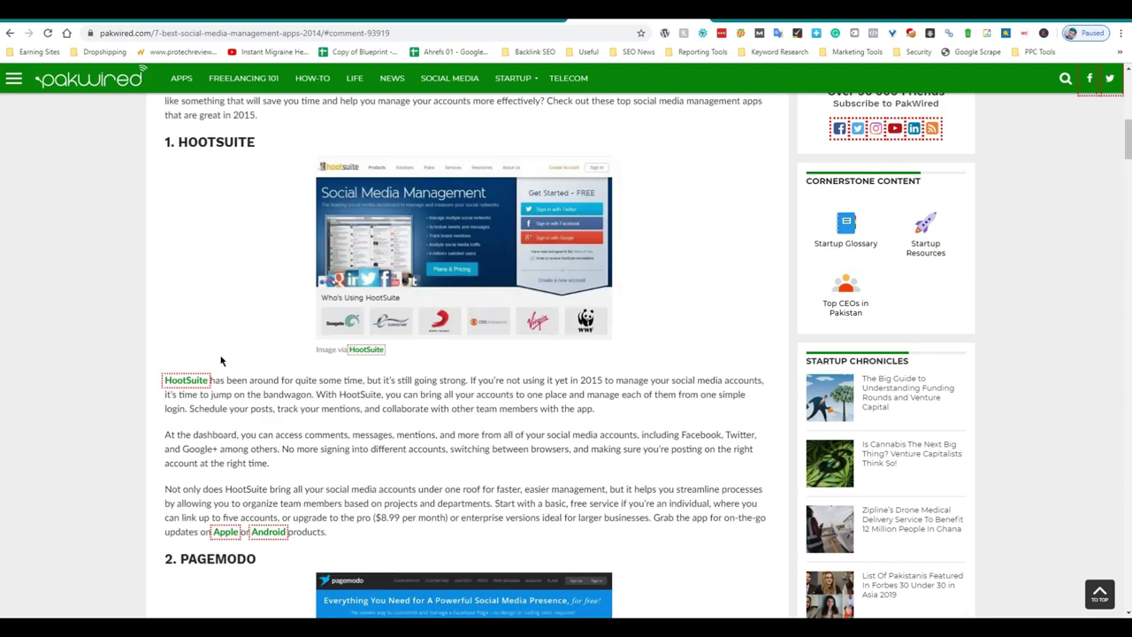
pyautogui.hotkey('alt', 'Tab')
pyautogui.hotkey('alt', 'Tab')
# Copy the seooptimizationdirectory.com Computers-and-Internet URL from Excel cell F40 and open it in Chrome
pyautogui.press('Tab')
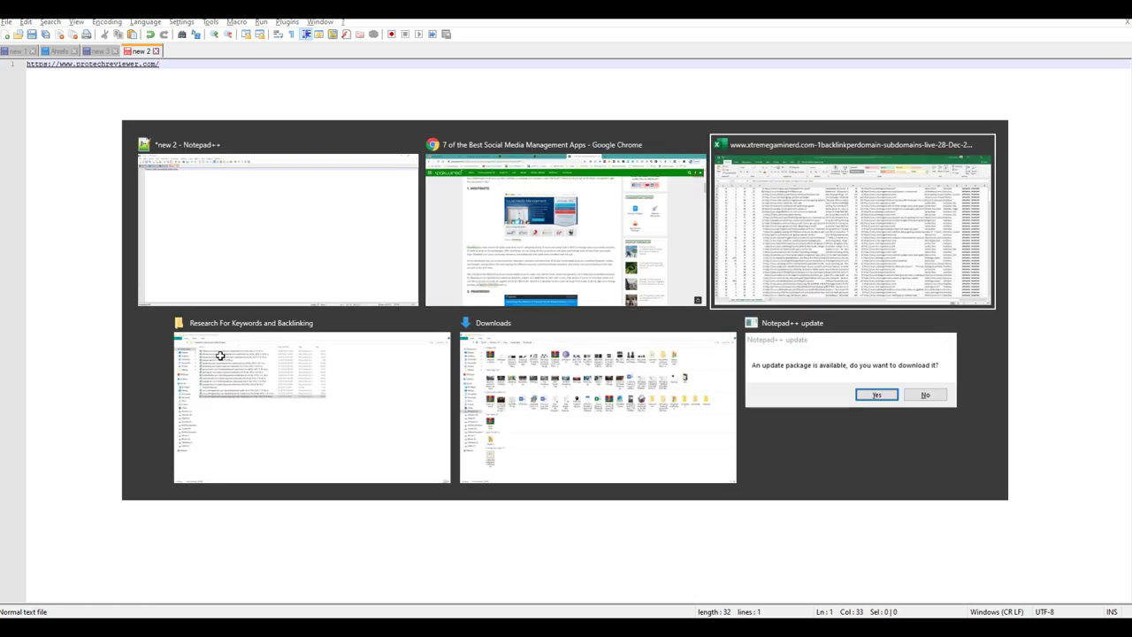
pyautogui.press('Down')
pyautogui.hotkey('ctrl', 'c')
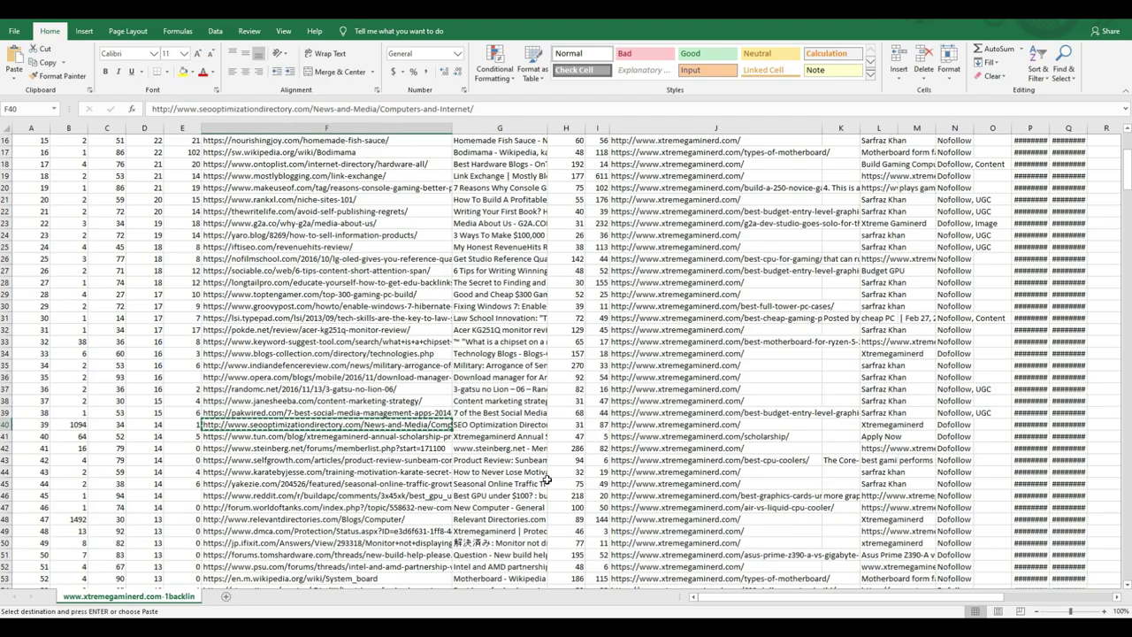
pyautogui.hotkey('alt', 'Tab')
pyautogui.hotkey('alt', 'Tab')
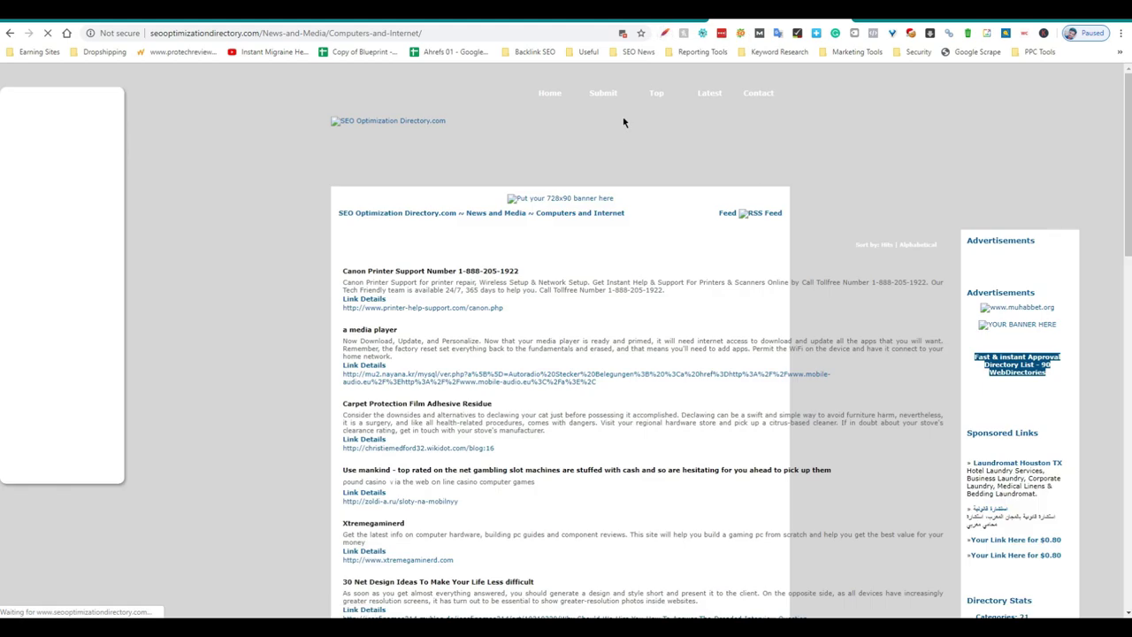
# Always allow images on seooptimizationdirectory.com and browse its 22-record Computers-and-Internet listing
pyautogui.click(623, 33)
pyautogui.click(478, 91)
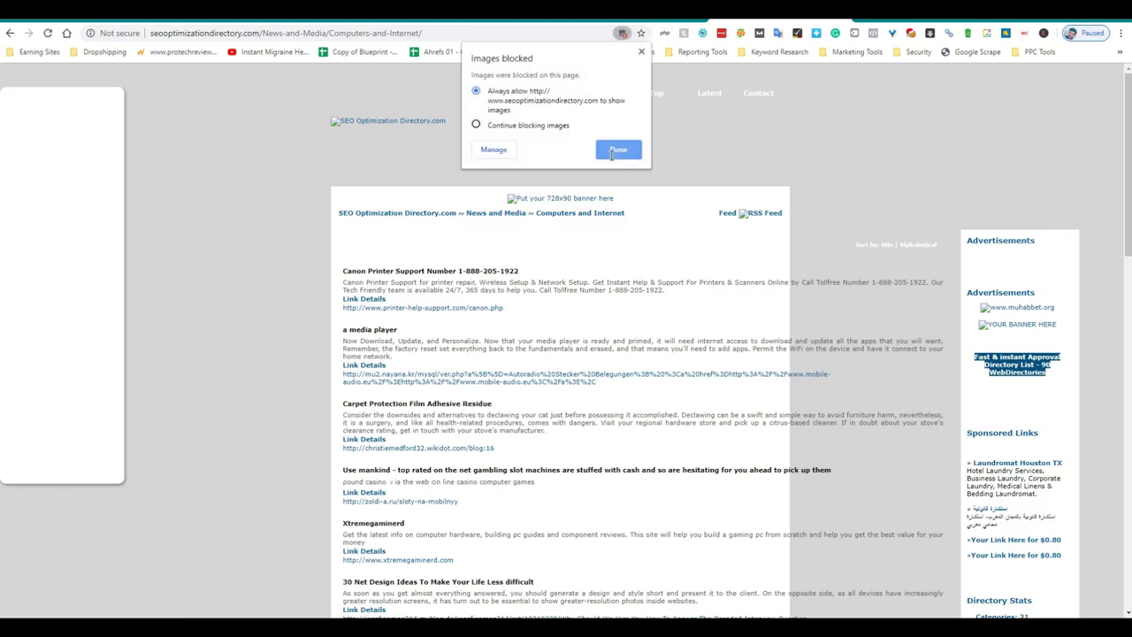
pyautogui.click(618, 149)
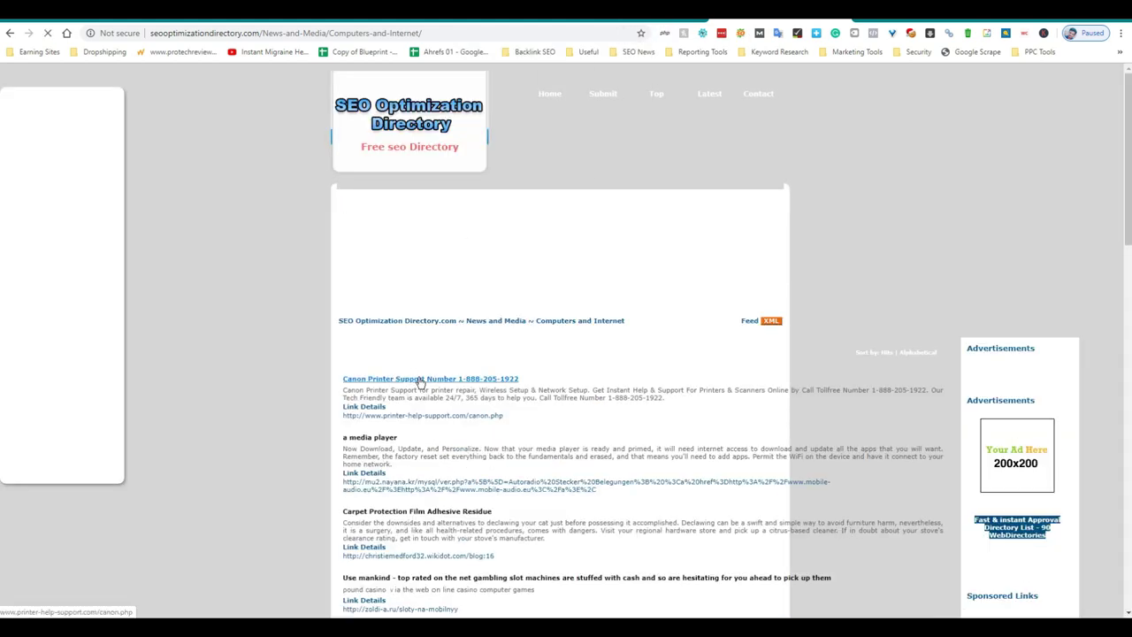
pyautogui.scroll(-1, 422, 431)
pyautogui.scroll(-5, 422, 433)
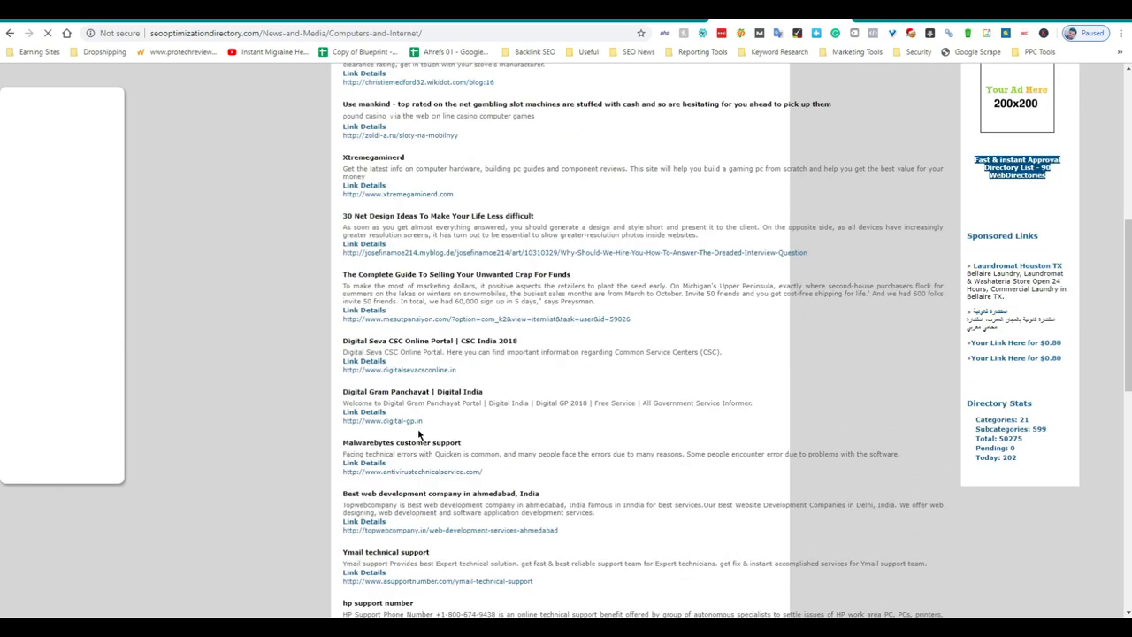
pyautogui.scroll(-3, 411, 447)
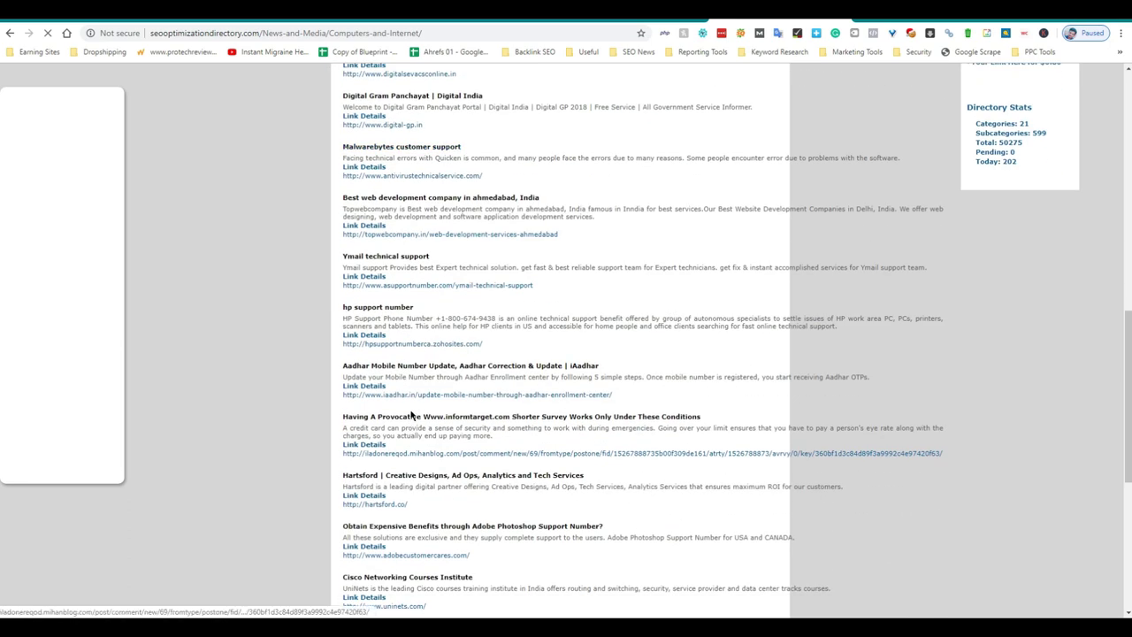
pyautogui.scroll(-4, 412, 447)
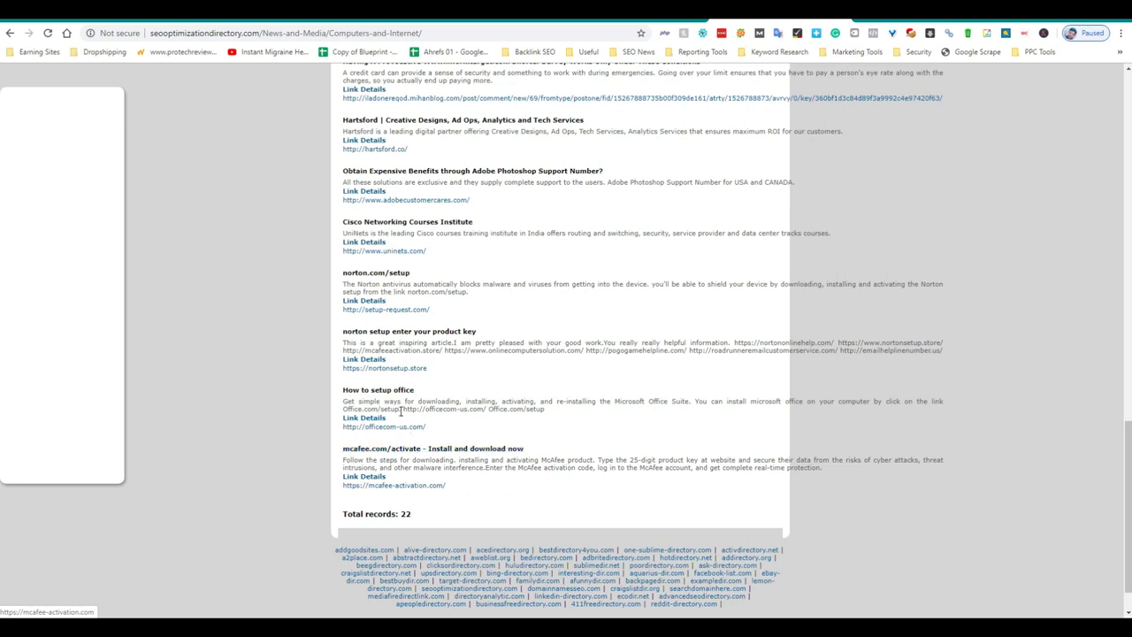
pyautogui.scroll(1, 395, 339)
pyautogui.scroll(9, 395, 345)
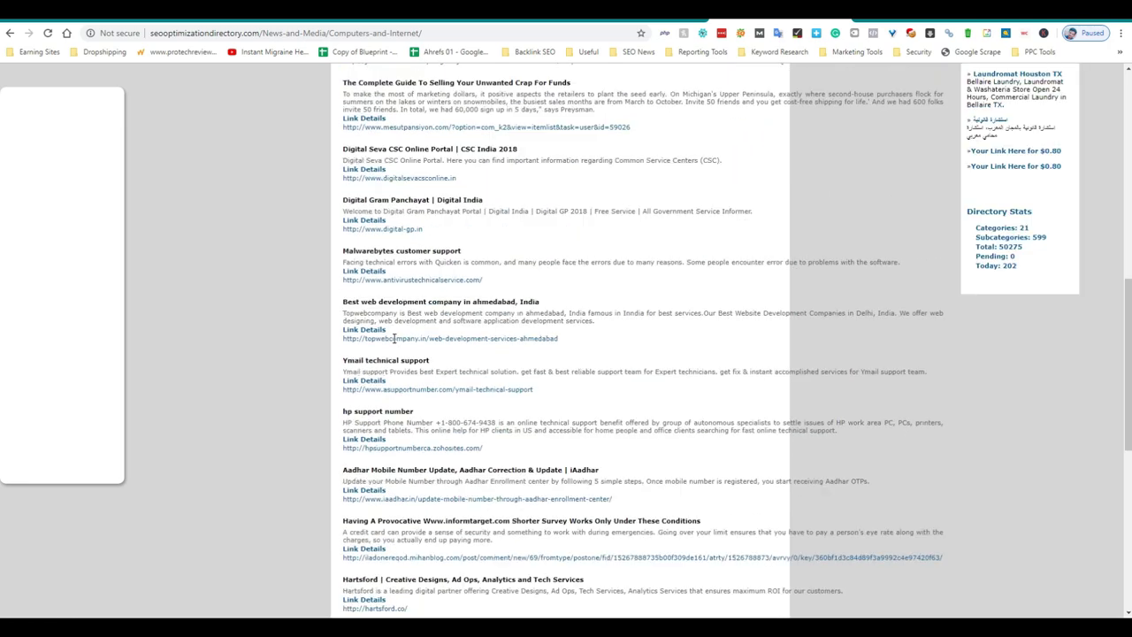
pyautogui.scroll(-3, 384, 372)
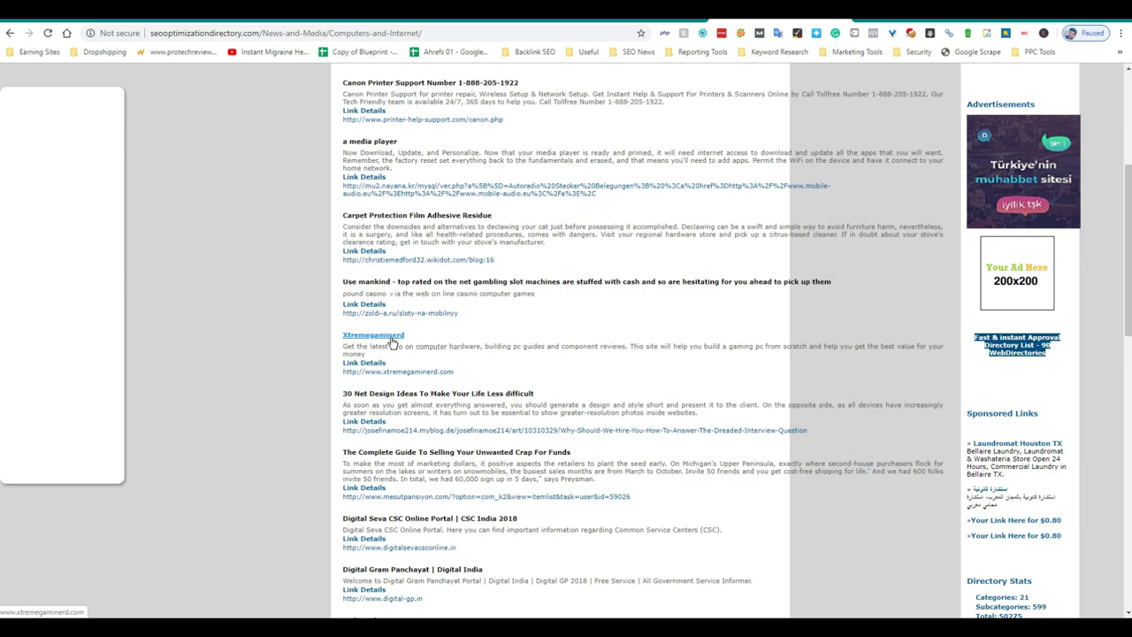
pyautogui.scroll(4, 392, 343)
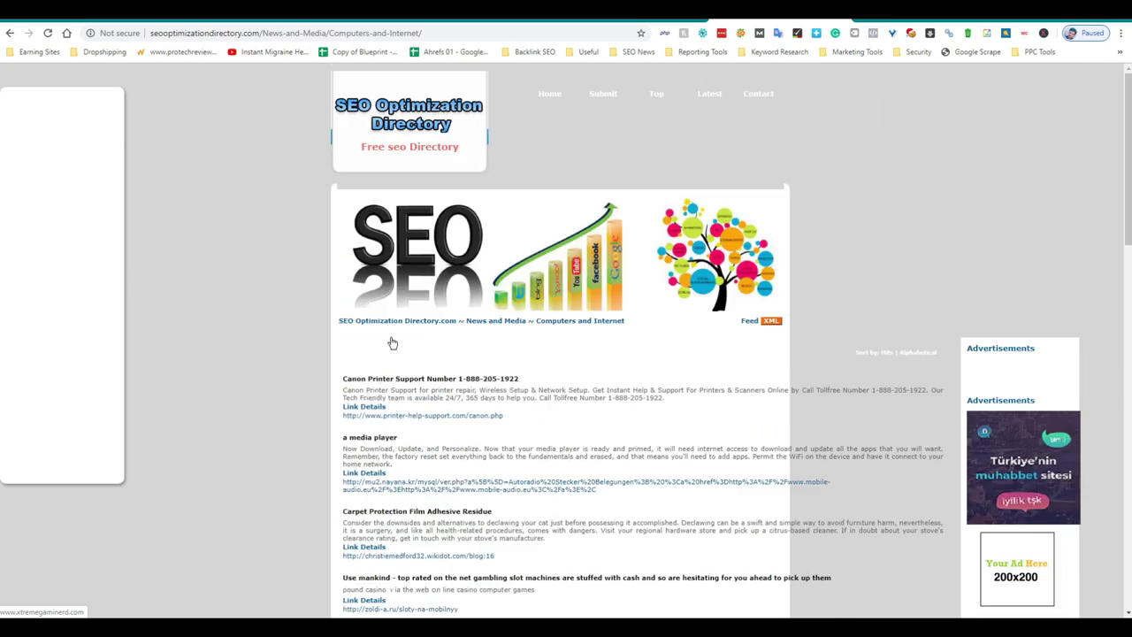
# On the directory's Submit page, enter title 'Pro Tech Reviewer' and paste the protechreviewer.com URL from Notepad++
pyautogui.click(603, 93)
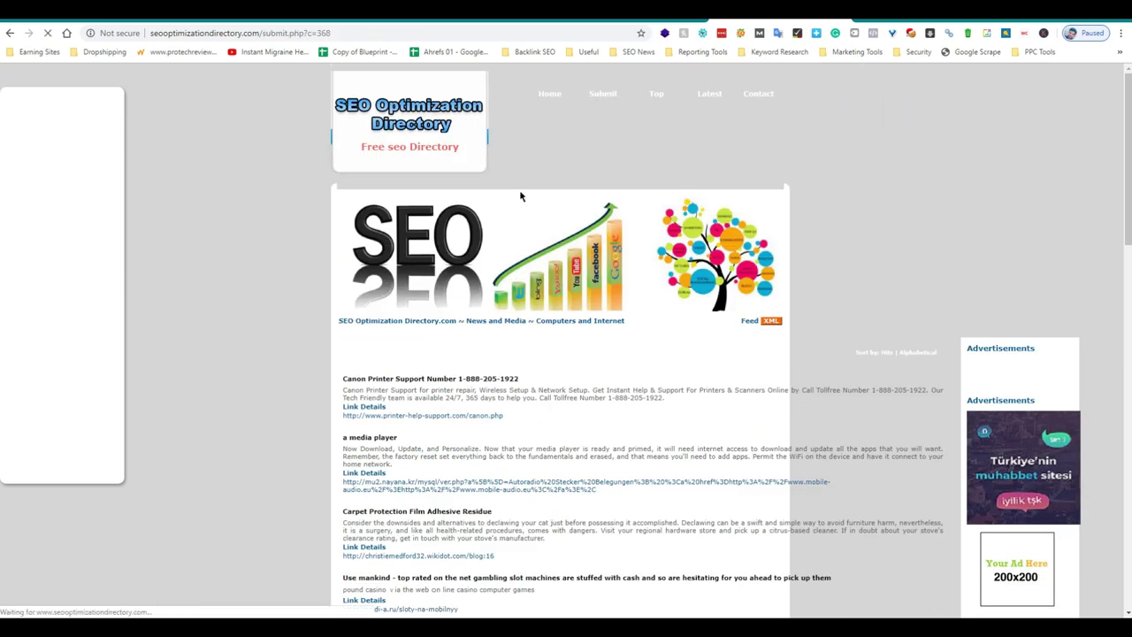
pyautogui.scroll(-4, 284, 374)
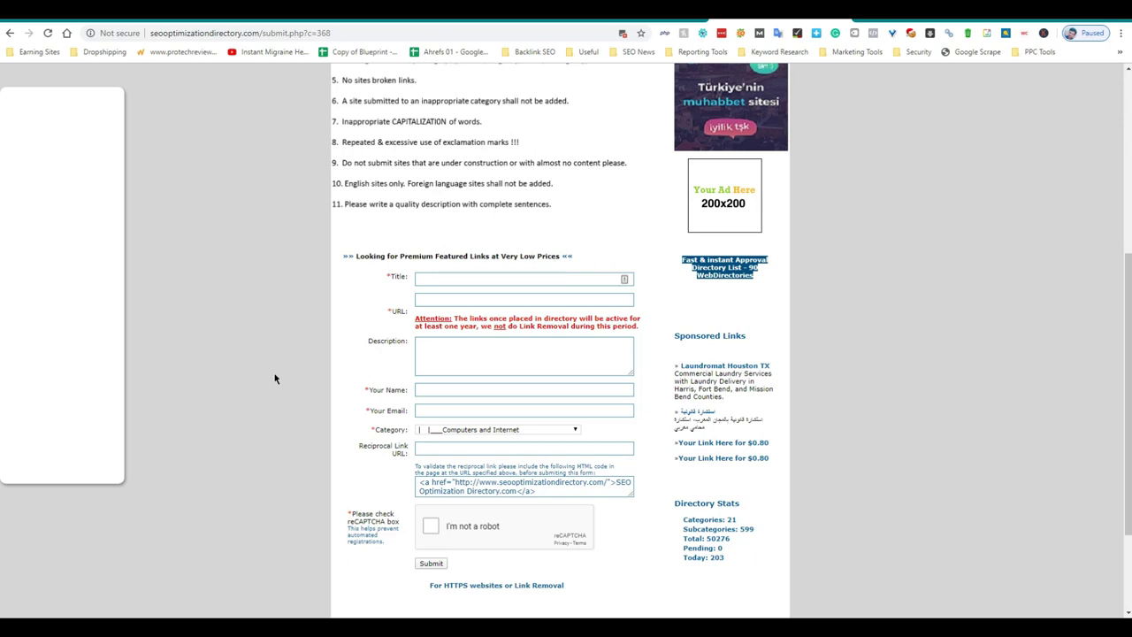
pyautogui.scroll(-2, 274, 379)
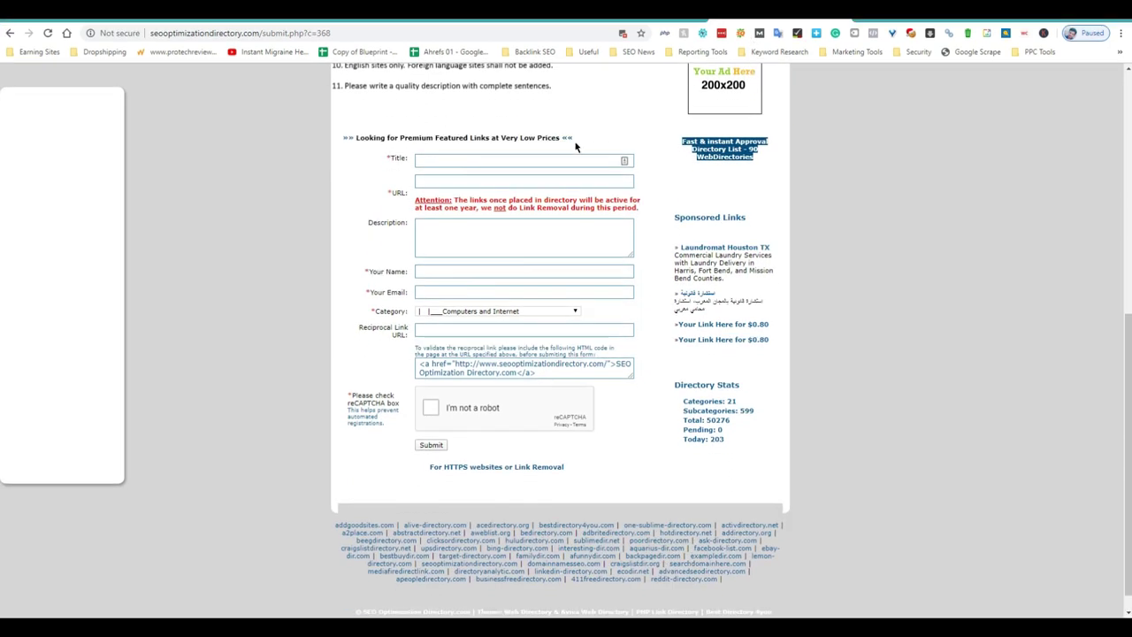
pyautogui.click(557, 162)
pyautogui.write('Pro Tech Reviewer')
pyautogui.hotkey('alt', 'Tab')
pyautogui.hotkey('ctrl', 'a')
pyautogui.hotkey('ctrl', 'c')
pyautogui.hotkey('alt', 'Tab')
pyautogui.click(498, 183)
pyautogui.hotkey('ctrl', 'v')
# Write a description about reviewing latest technology and gaming products, then enter the submitter's name and e-mail
pyautogui.click(497, 235)
pyautogui.write('Pro')
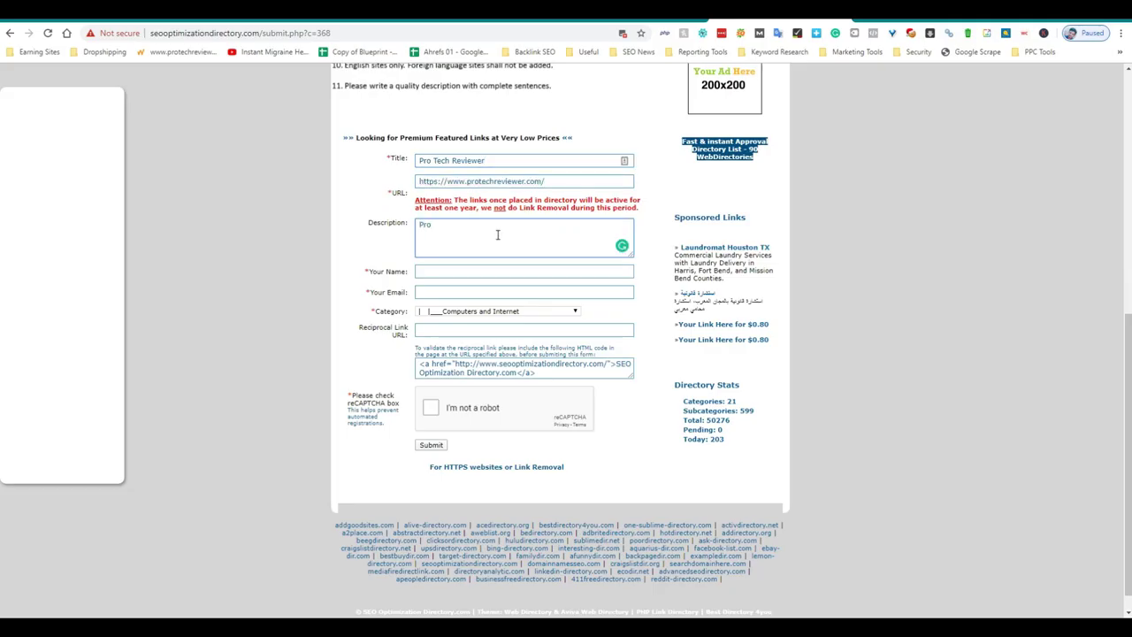
pyautogui.write(' Tech Reviewer is all about Latest Technology we revie')
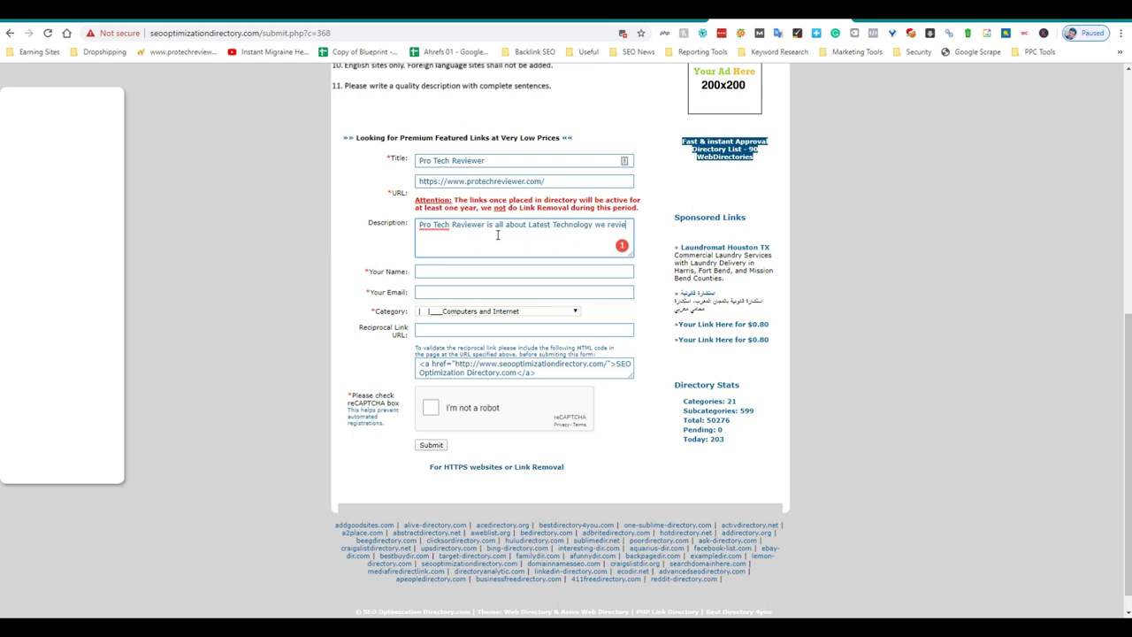
pyautogui.write('w product')
pyautogui.write('s on da')
pyautogui.write('ily basis.')
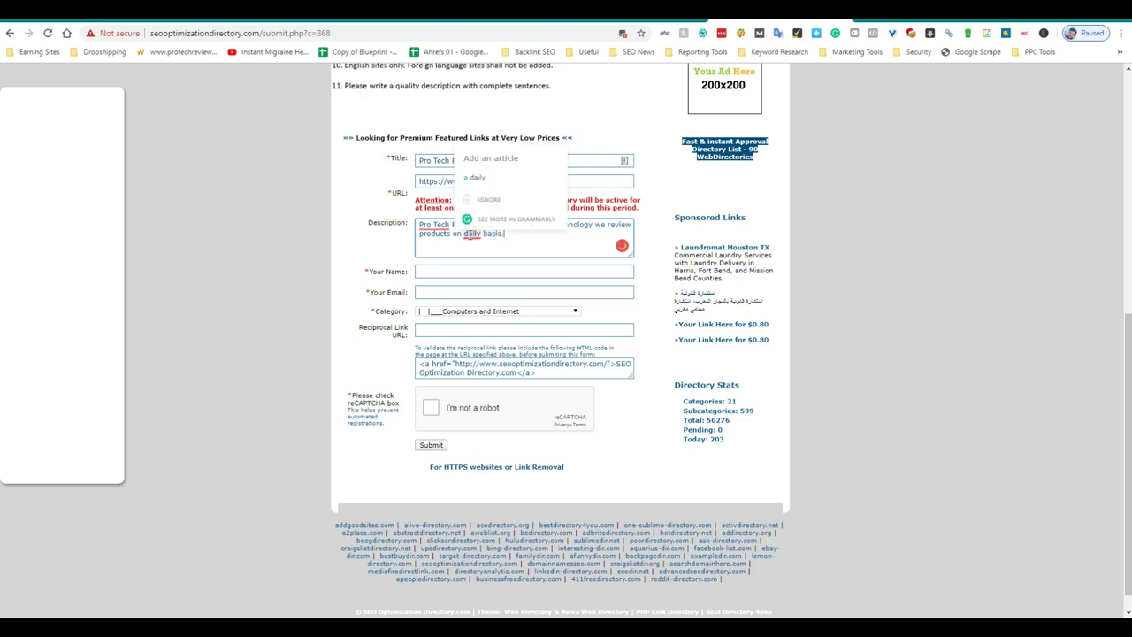
pyautogui.click(469, 168)
pyautogui.moveTo(436, 221)
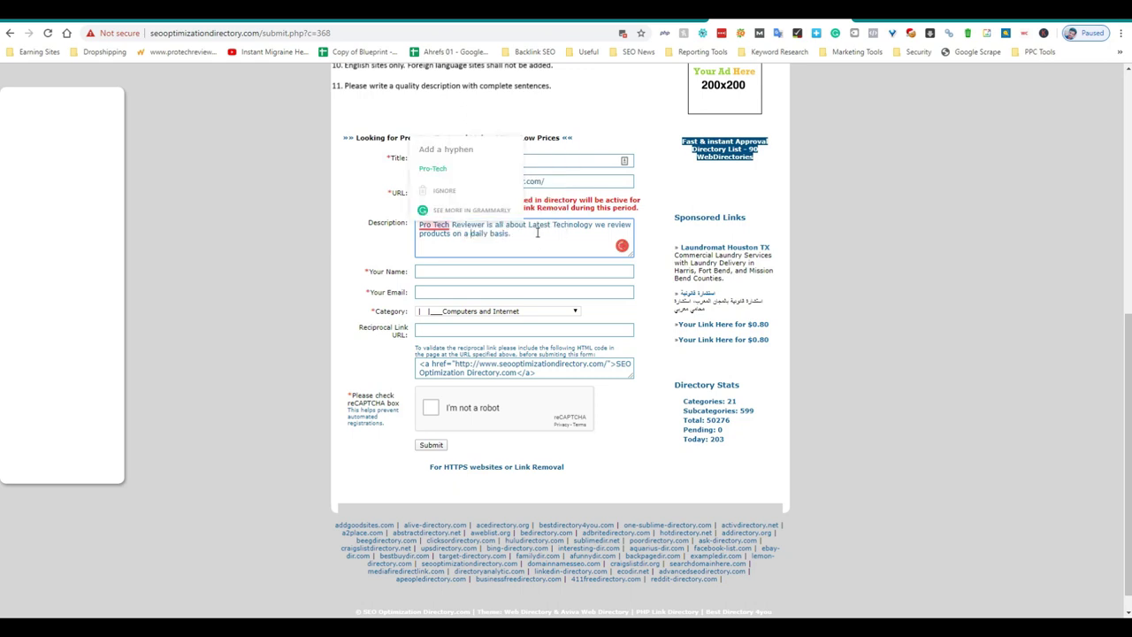
pyautogui.write('is.Most of the time gami')
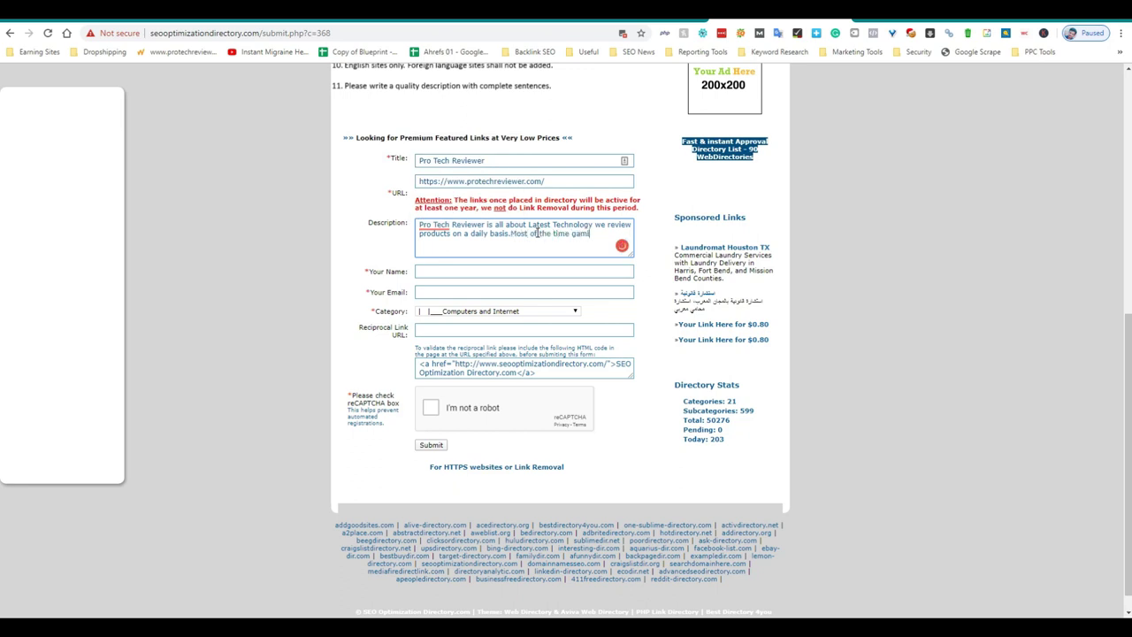
pyautogui.write('ng products.')
pyautogui.press('Tab')
pyautogui.press('Tab')
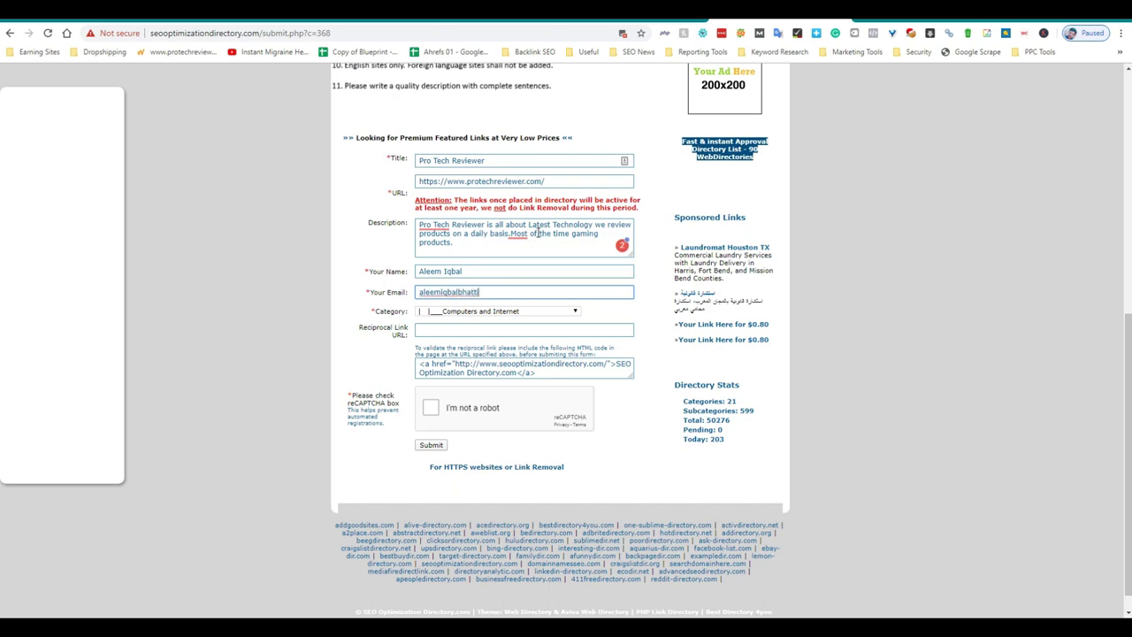
# Set the submission Category to Science and Technology
pyautogui.click(505, 314)
pyautogui.scroll(-1, 512, 394)
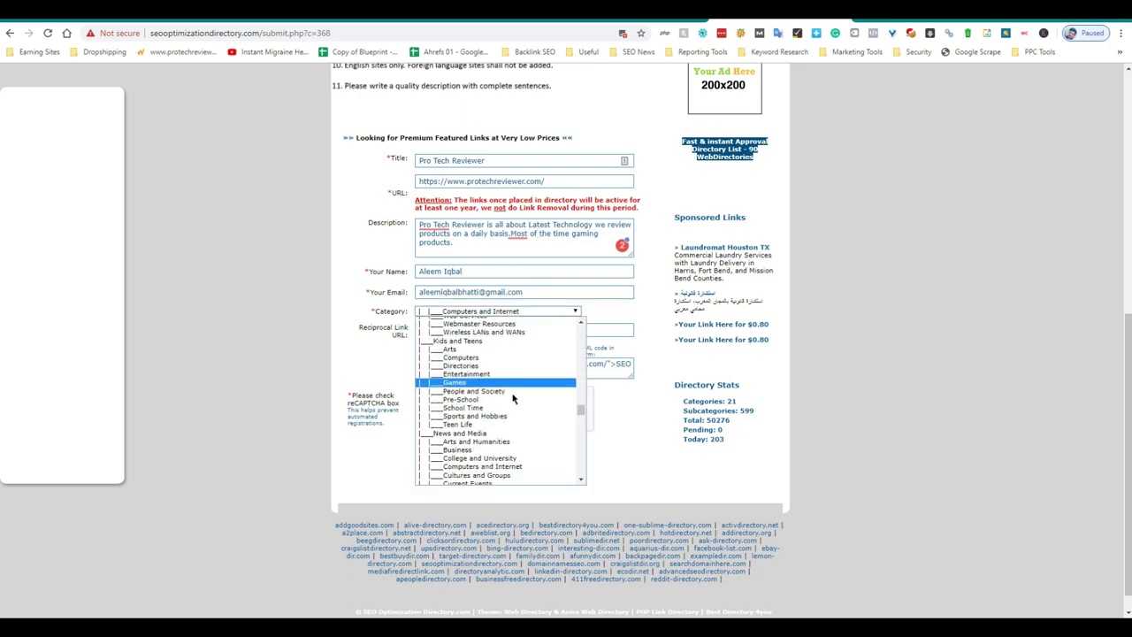
pyautogui.scroll(-8, 513, 403)
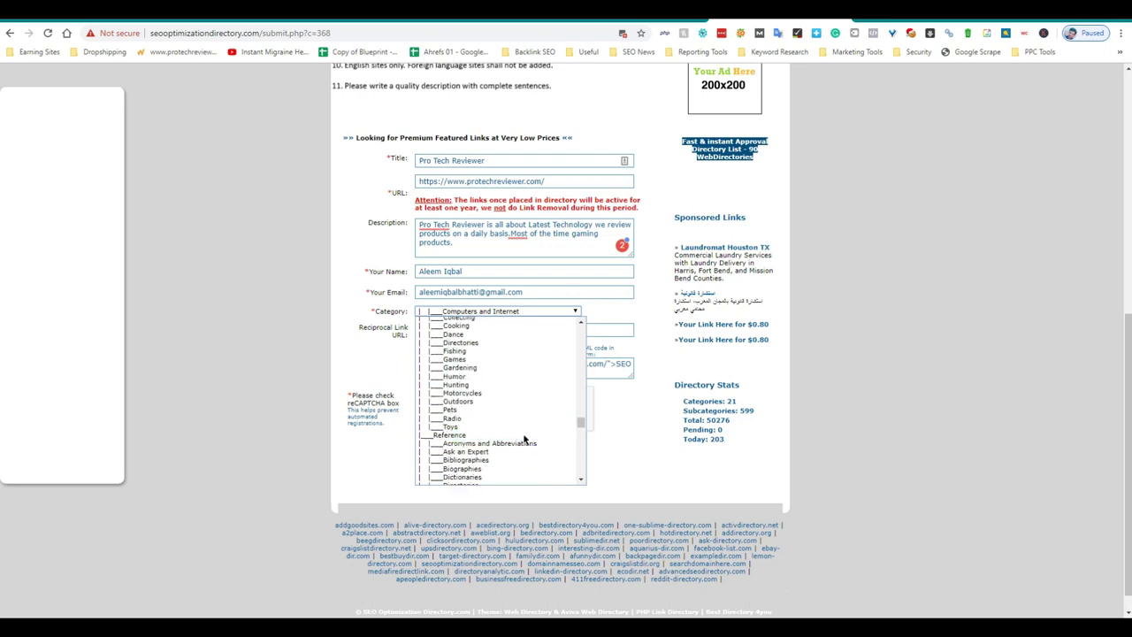
pyautogui.scroll(-1, 520, 429)
pyautogui.scroll(-15, 519, 429)
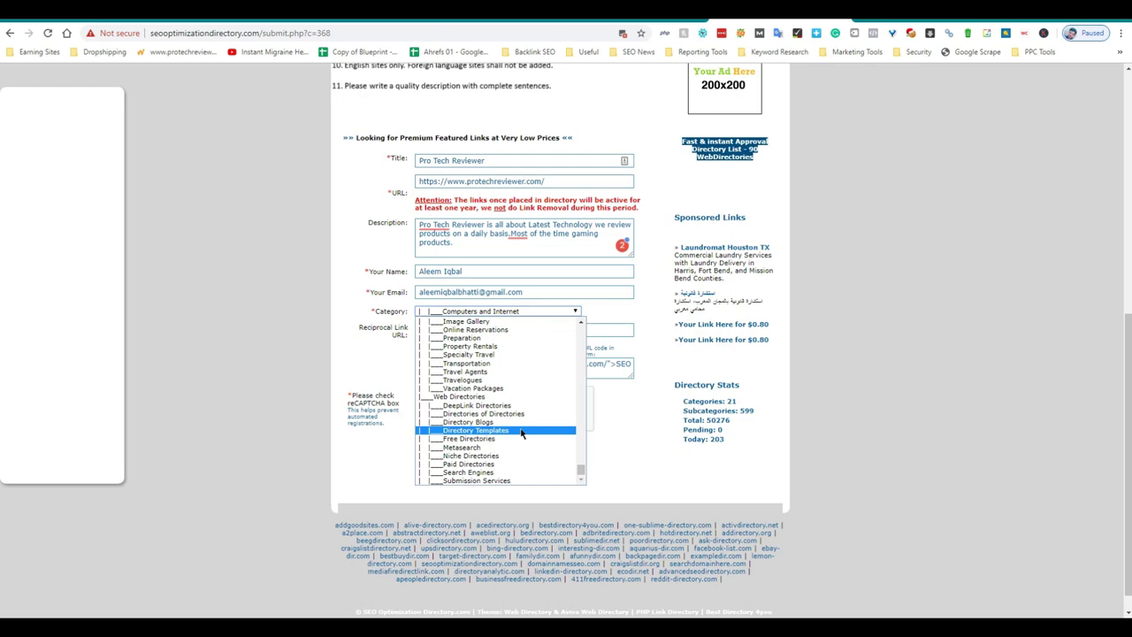
pyautogui.scroll(10, 521, 432)
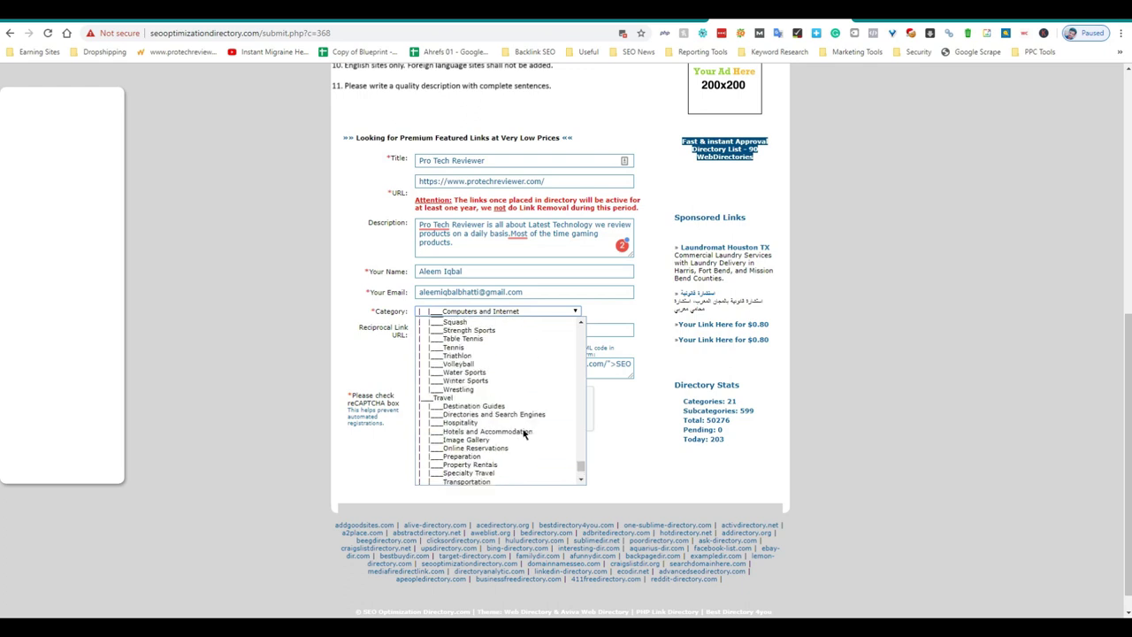
pyautogui.scroll(10, 524, 407)
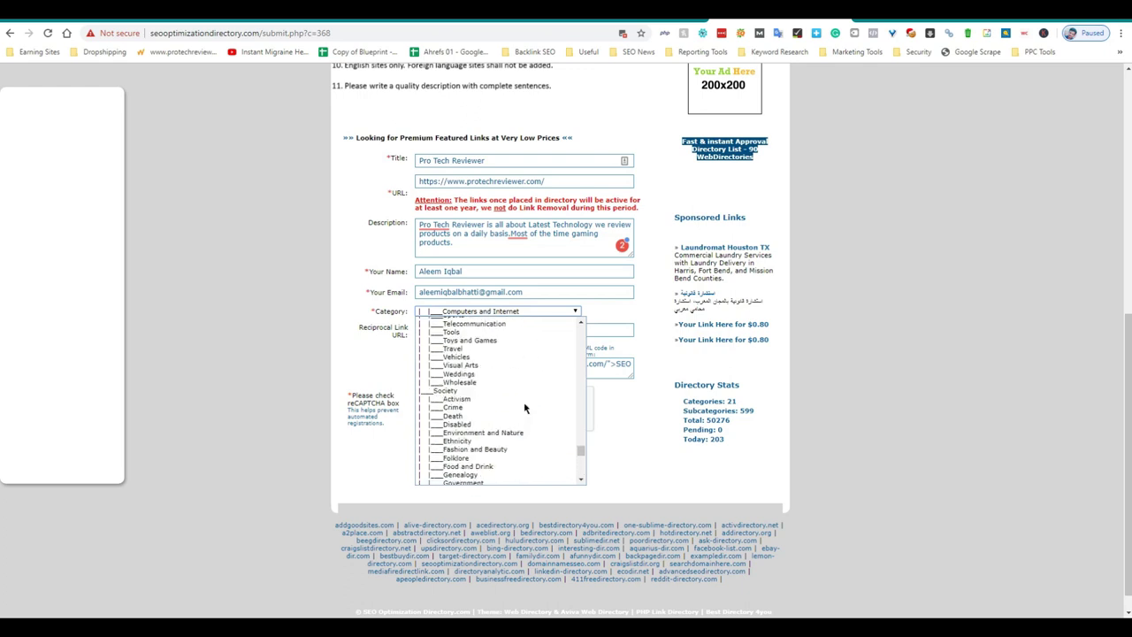
pyautogui.scroll(10, 524, 406)
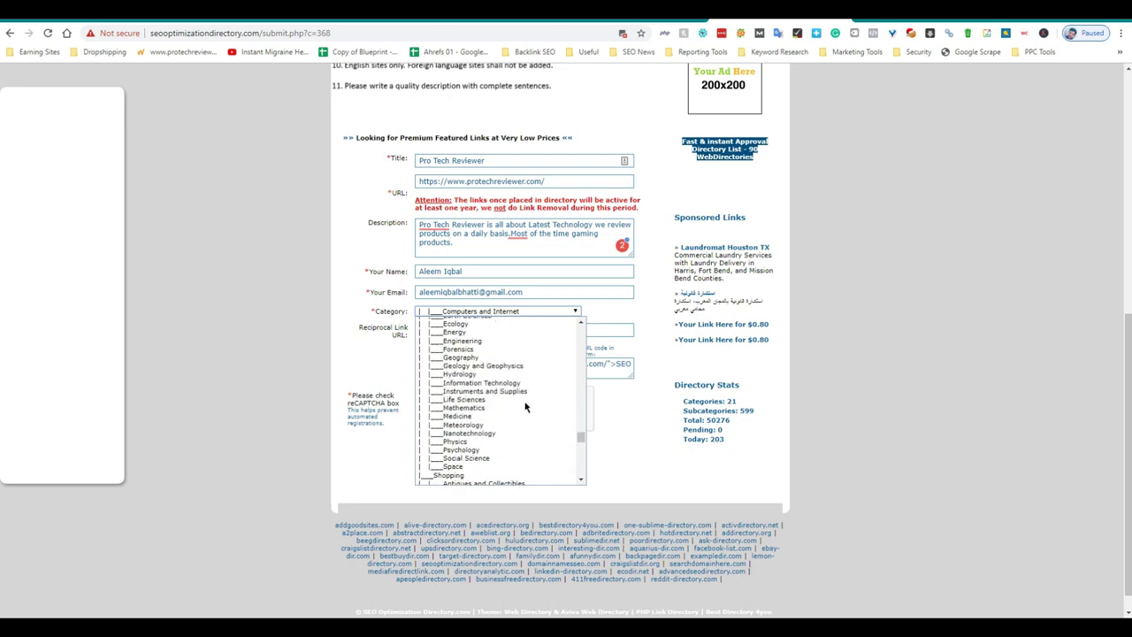
pyautogui.scroll(-10, 524, 407)
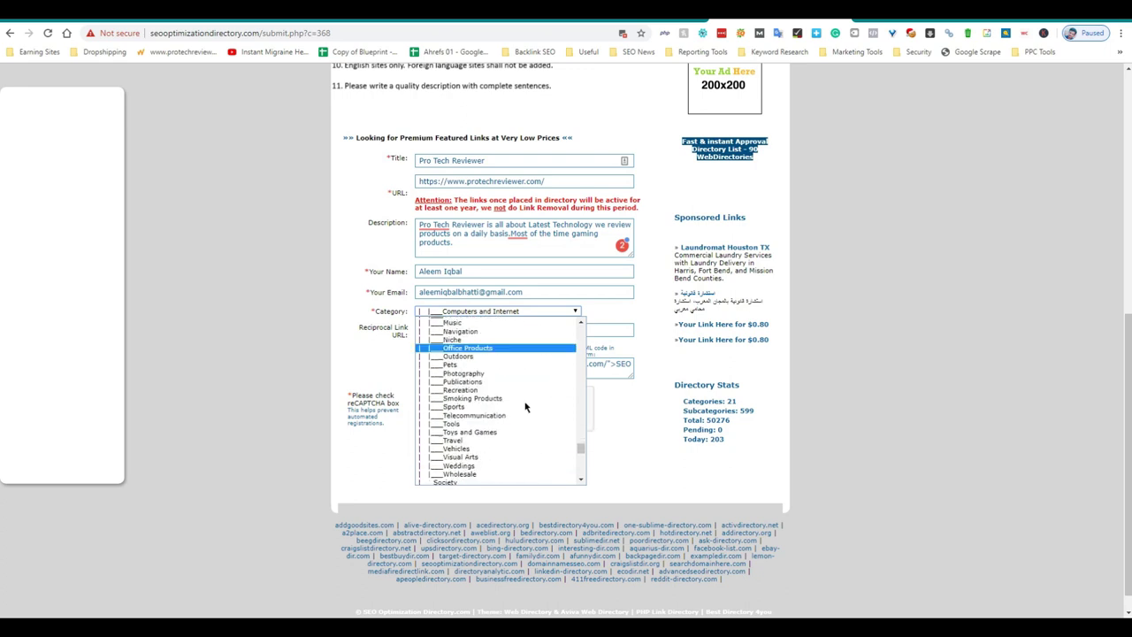
pyautogui.scroll(-10, 525, 408)
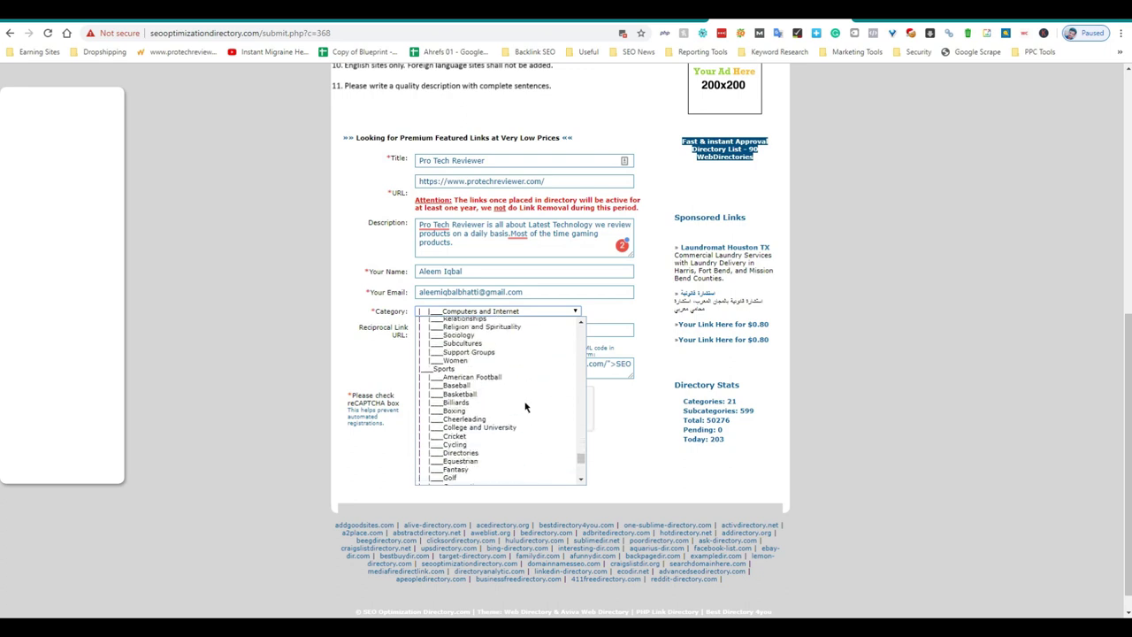
pyautogui.scroll(-3, 524, 407)
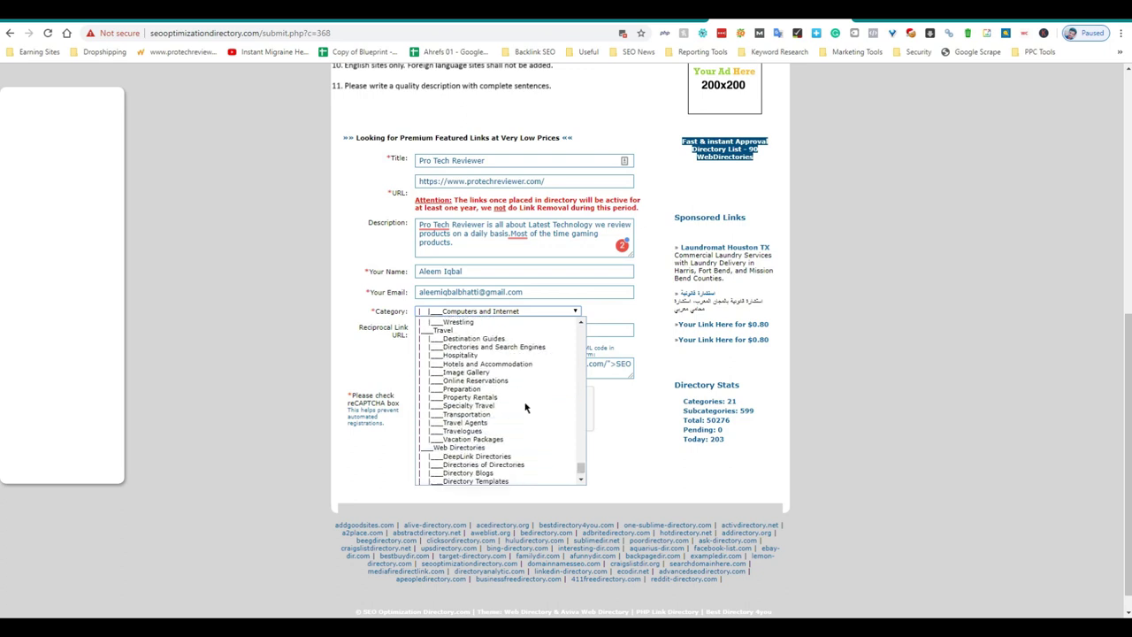
pyautogui.scroll(20, 525, 407)
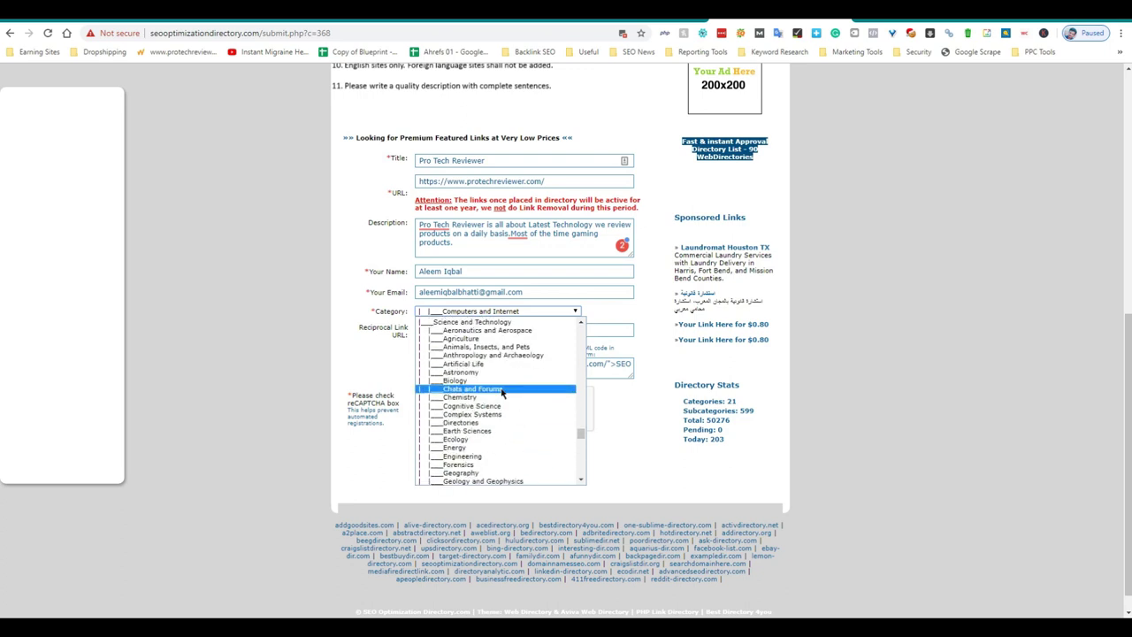
pyautogui.scroll(1, 520, 383)
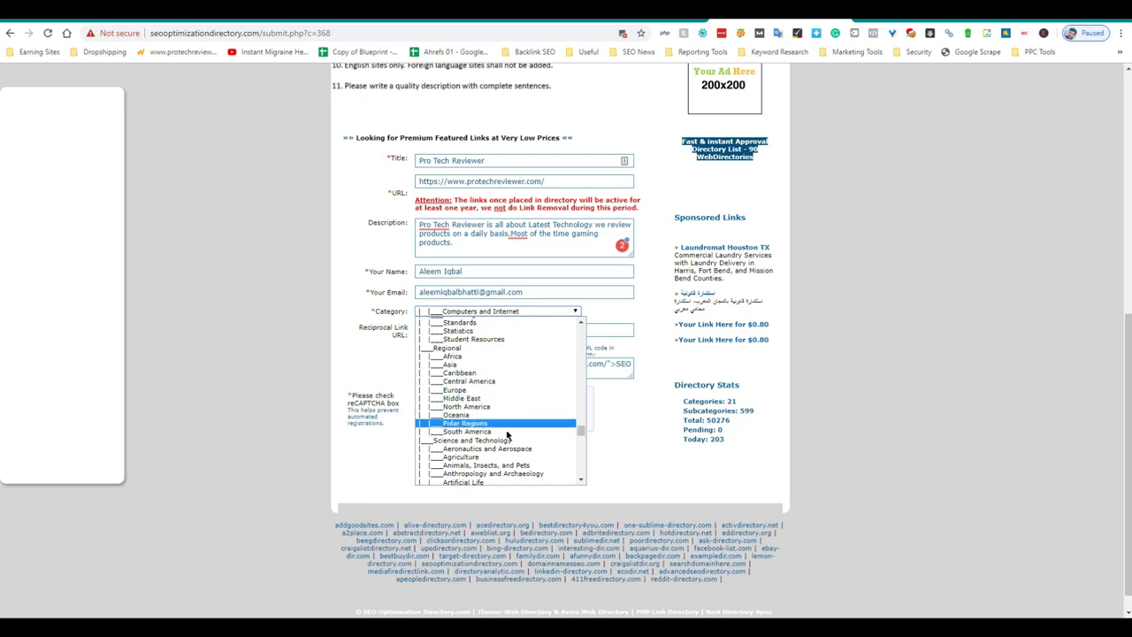
pyautogui.click(477, 441)
# Select and copy the reciprocal link HTML code and tick the robot verification check
pyautogui.click(483, 329)
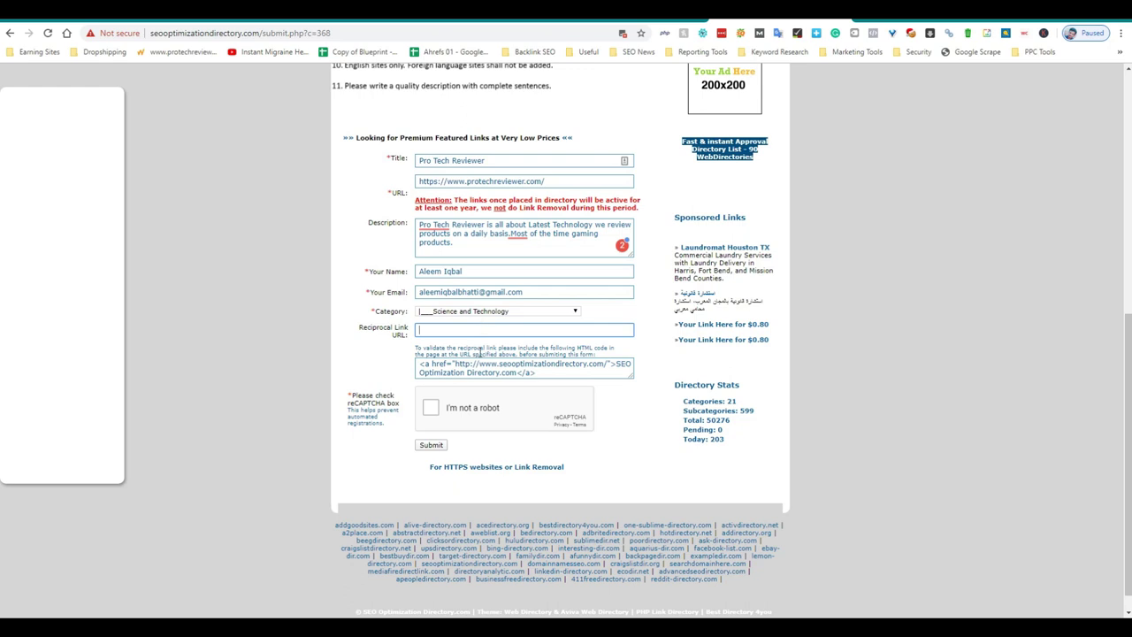
pyautogui.tripleClick(481, 364)
pyautogui.hotkey('ctrl', 'c')
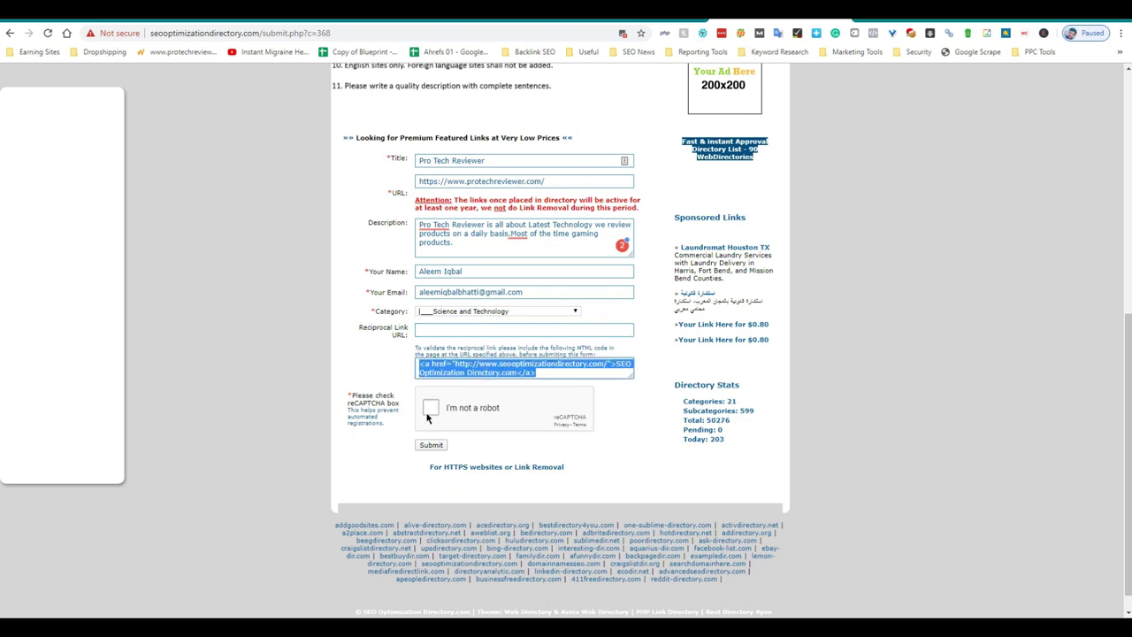
pyautogui.click(426, 444)
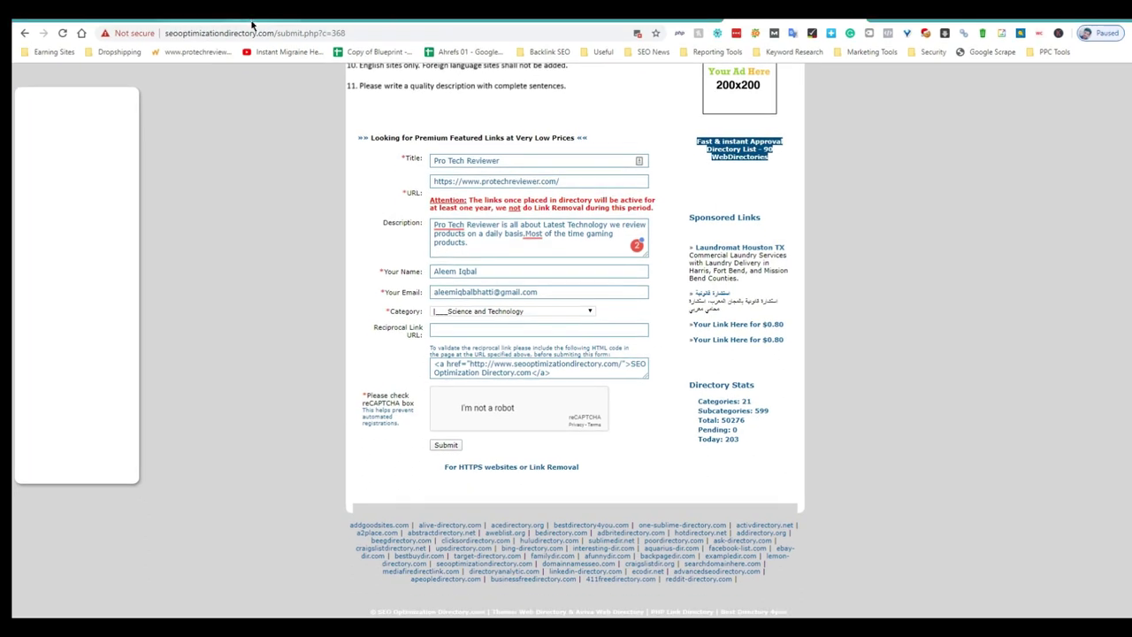
pyautogui.click(253, 21)
# In the About Us page's Text view, paste the directory link on a new last line and update
pyautogui.click(306, 73)
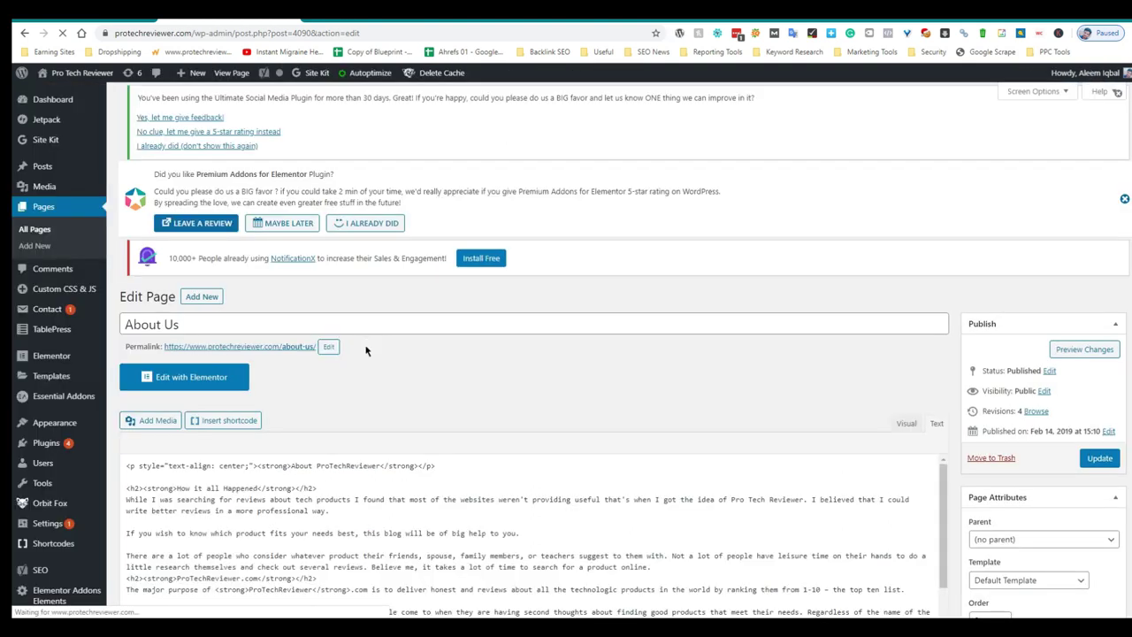
pyautogui.scroll(-3, 366, 351)
pyautogui.click(908, 187)
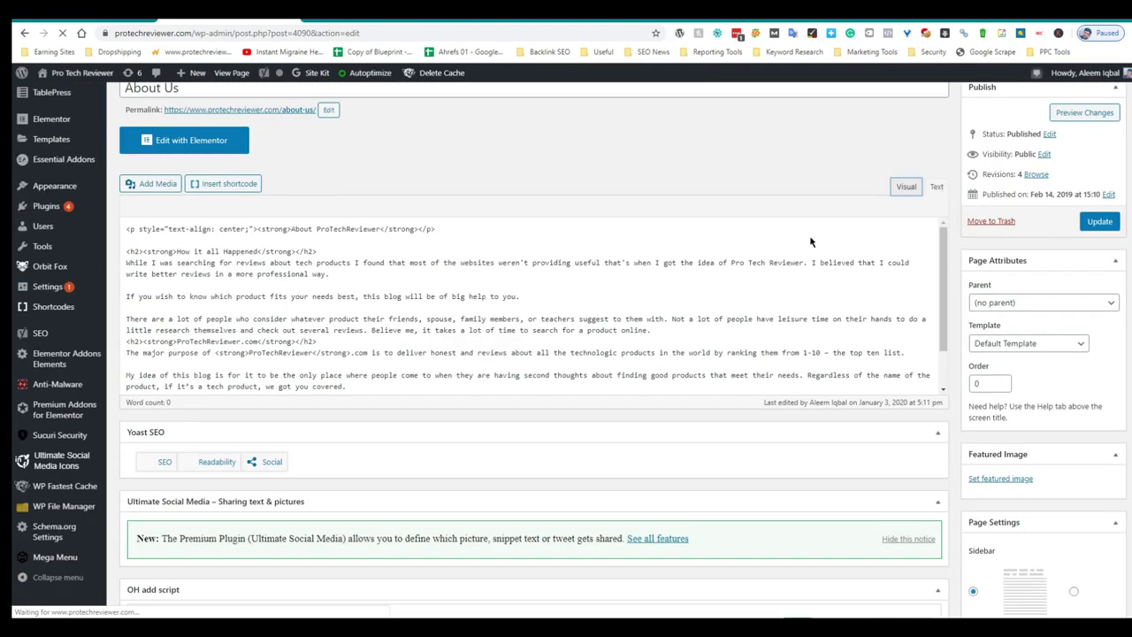
pyautogui.scroll(3, 791, 247)
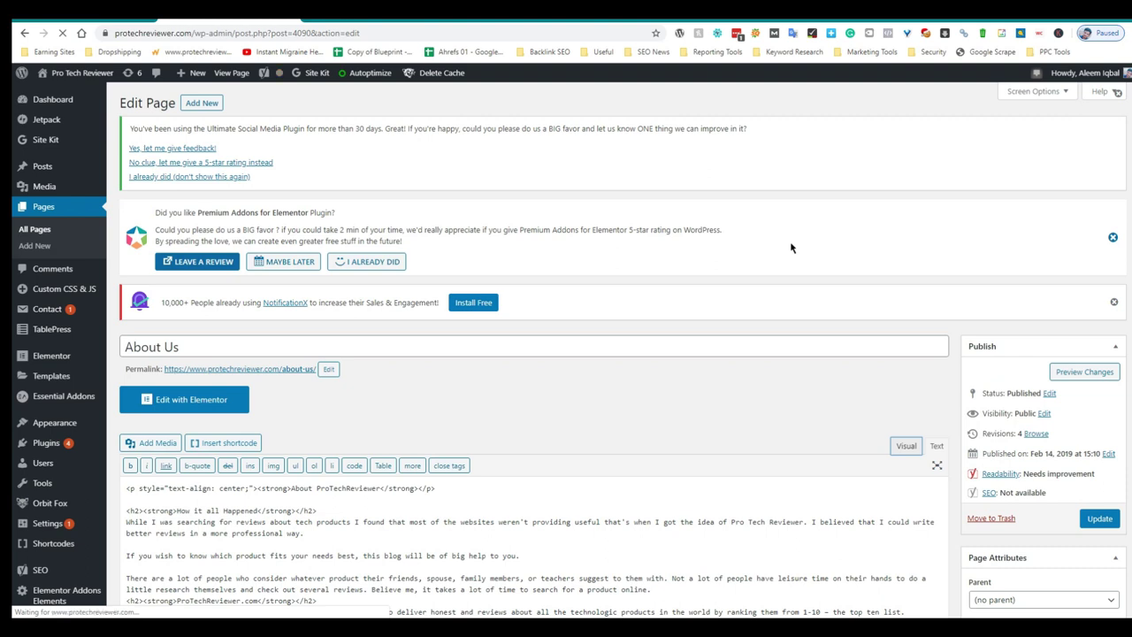
pyautogui.scroll(-2, 893, 276)
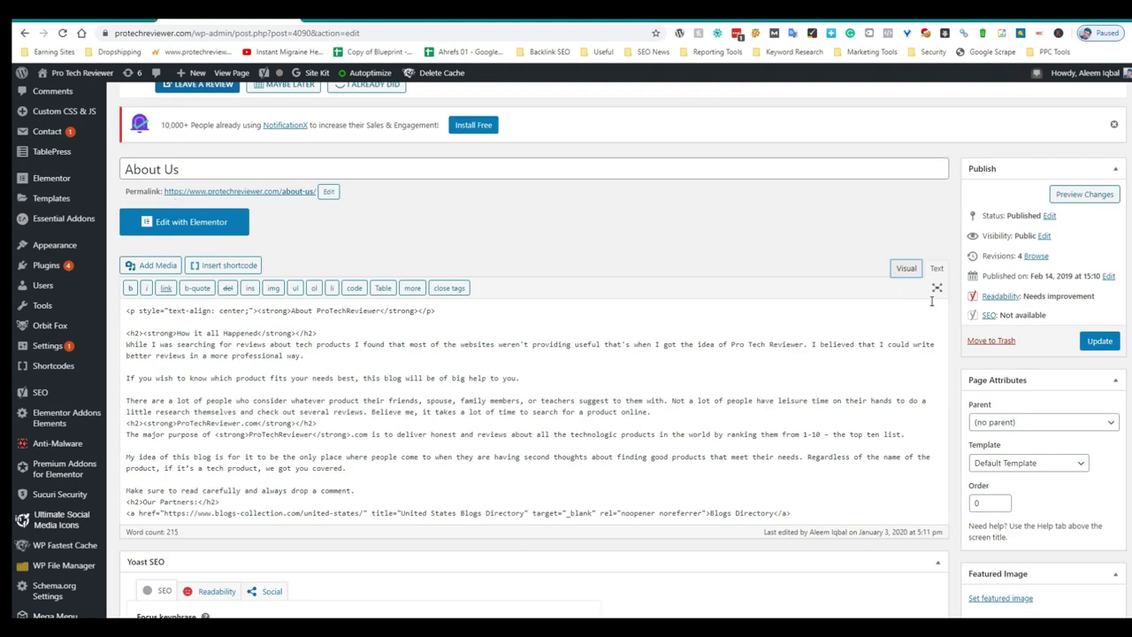
pyautogui.scroll(-2, 773, 372)
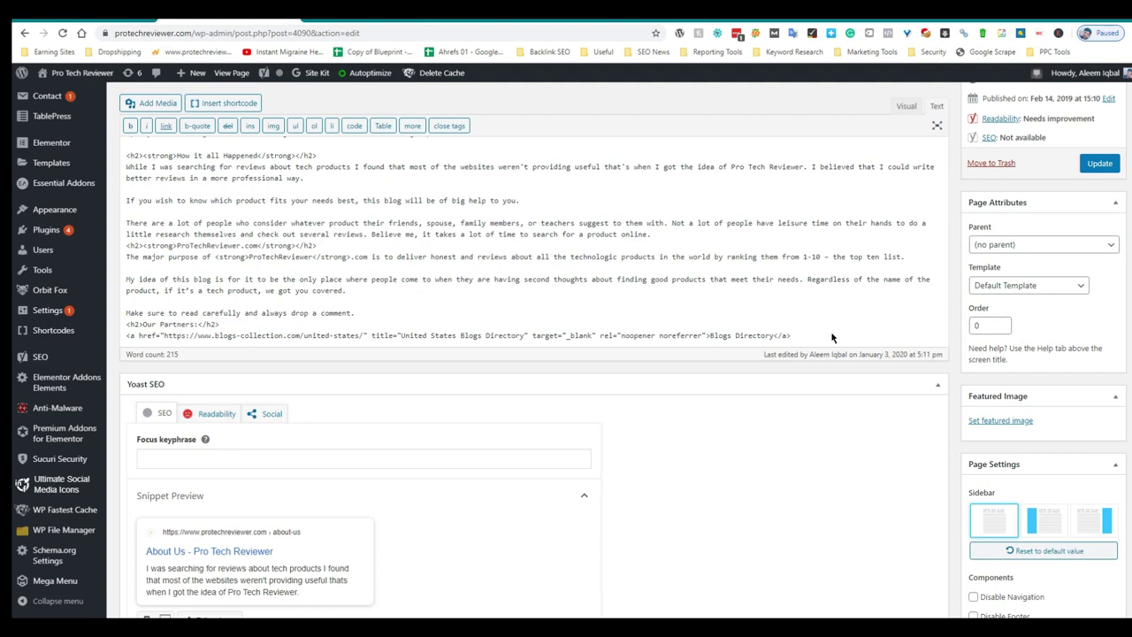
pyautogui.click(831, 333)
pyautogui.press('Return')
pyautogui.hotkey('ctrl', 'v')
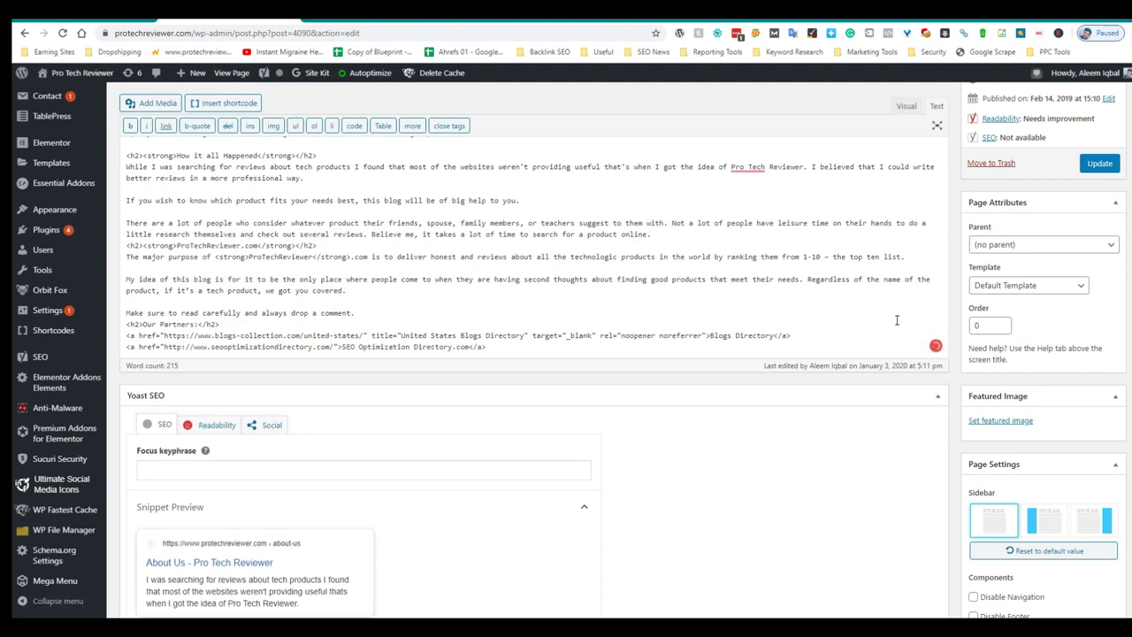
pyautogui.scroll(3, 1066, 257)
pyautogui.click(1097, 402)
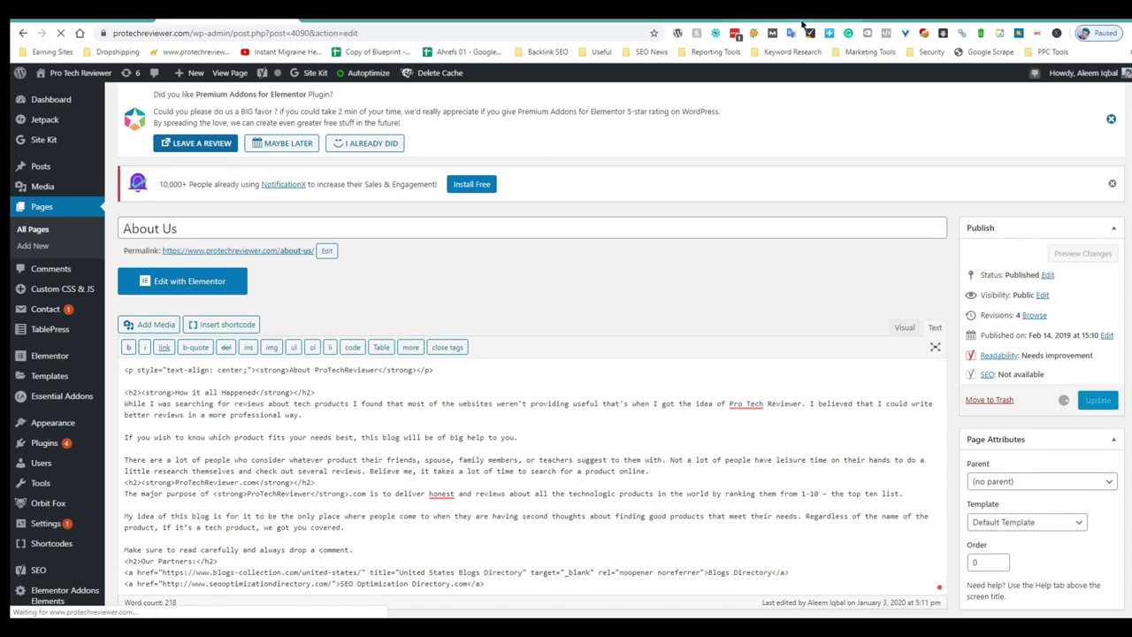
# Copy the About Us page's public URL and return to the directory submission tab
pyautogui.click(798, 26)
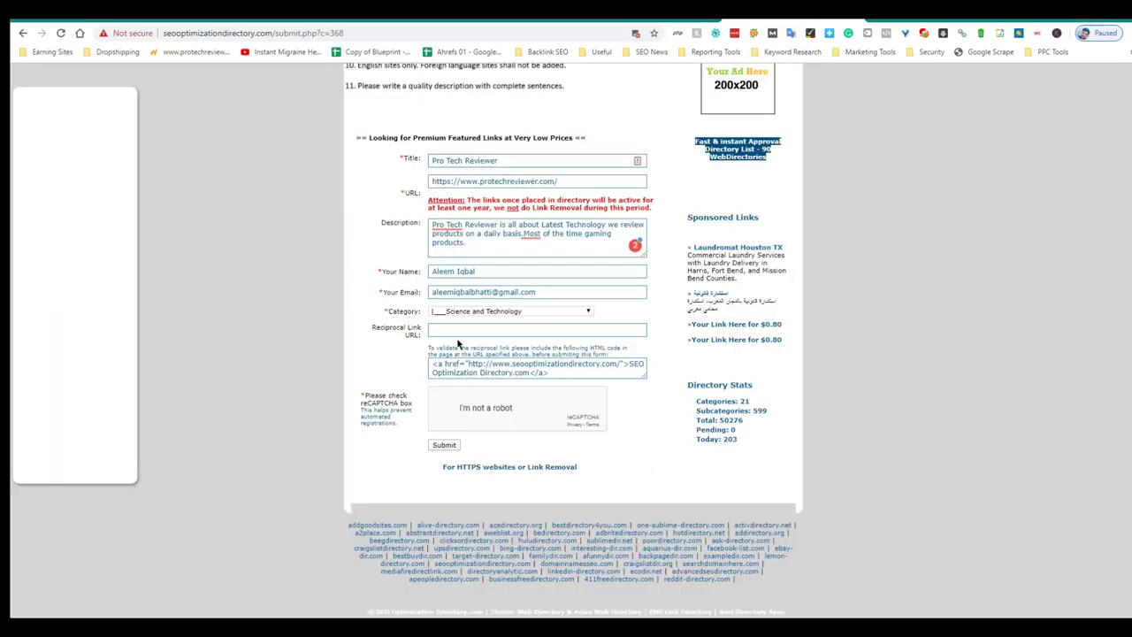
pyautogui.click(162, 25)
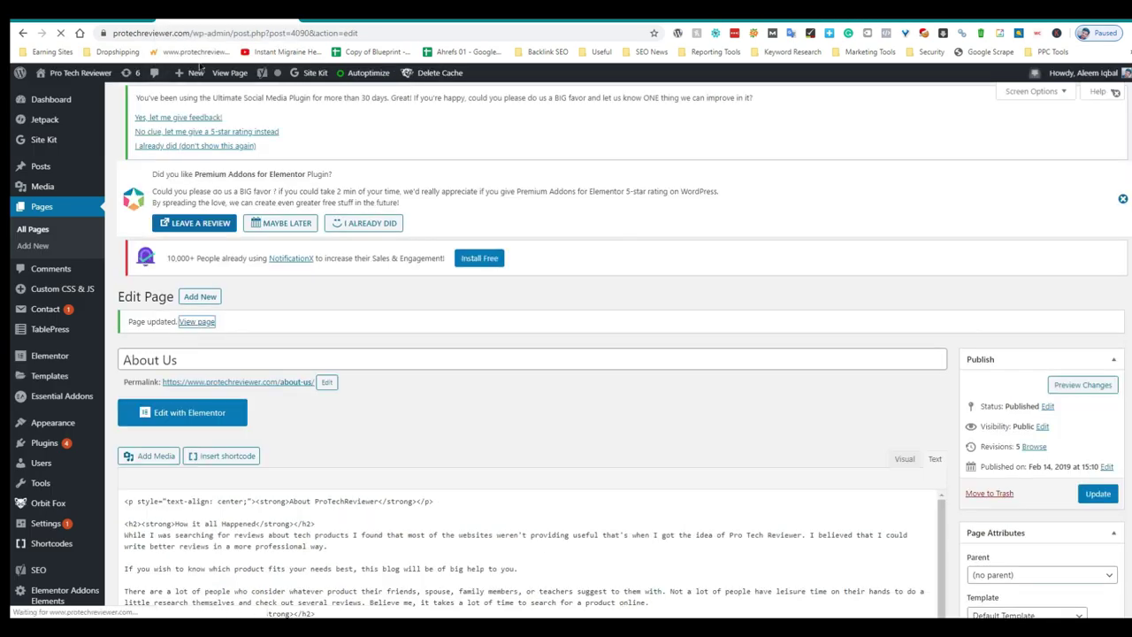
pyautogui.click(205, 32)
pyautogui.hotkey('ctrl', 'c')
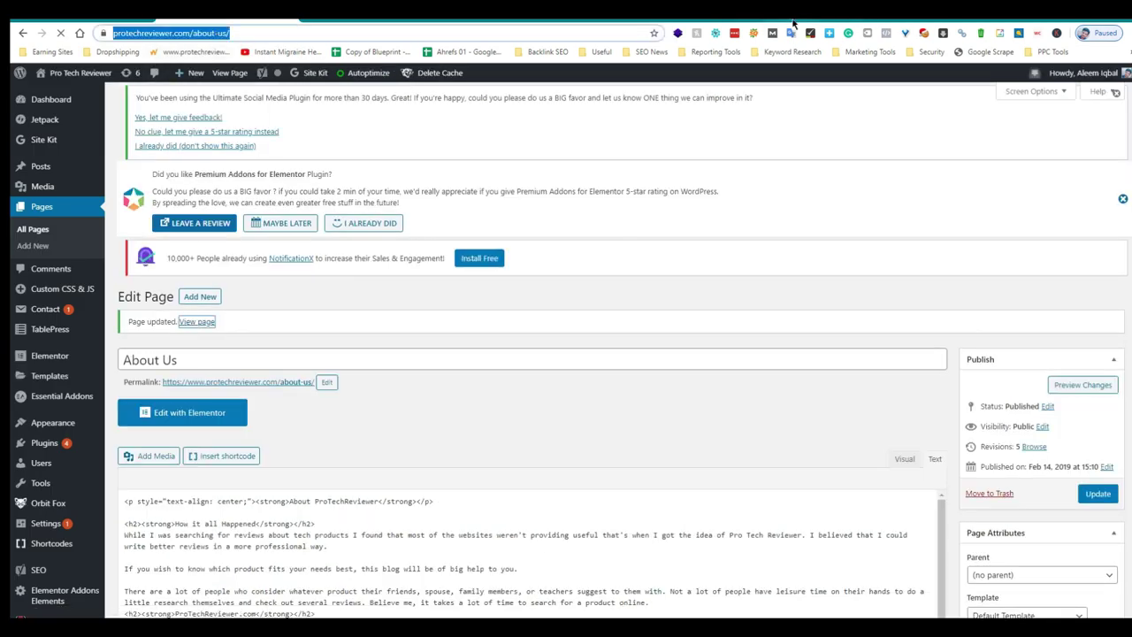
pyautogui.click(795, 25)
# Paste the About Us URL as the reciprocal link and submit the directory form
pyautogui.click(516, 333)
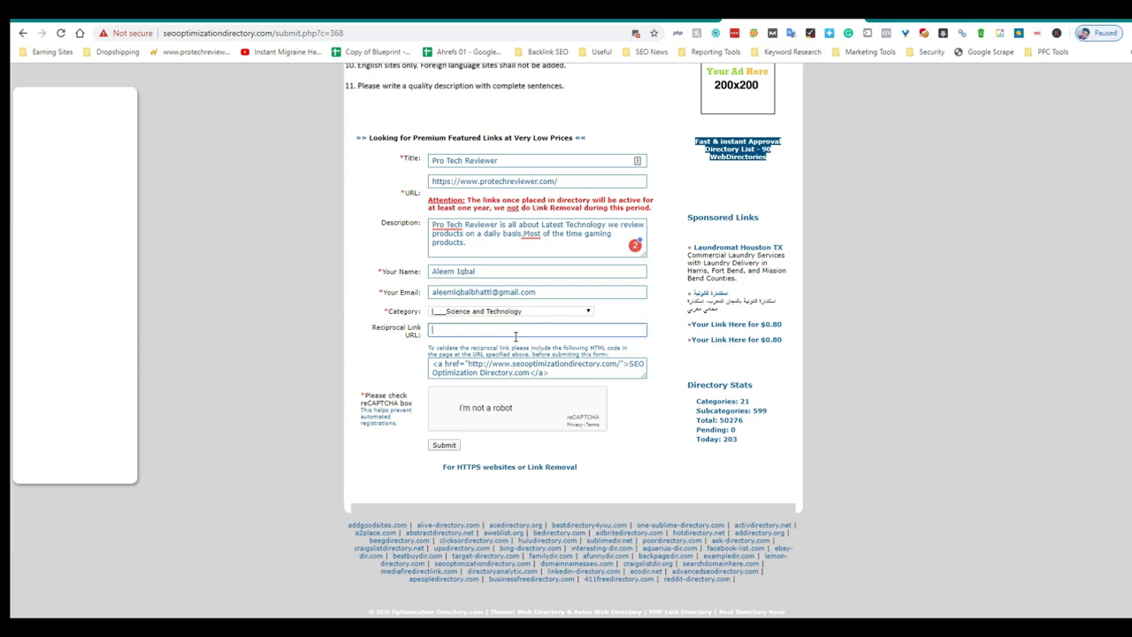
pyautogui.hotkey('ctrl', 'v')
pyautogui.click(444, 445)
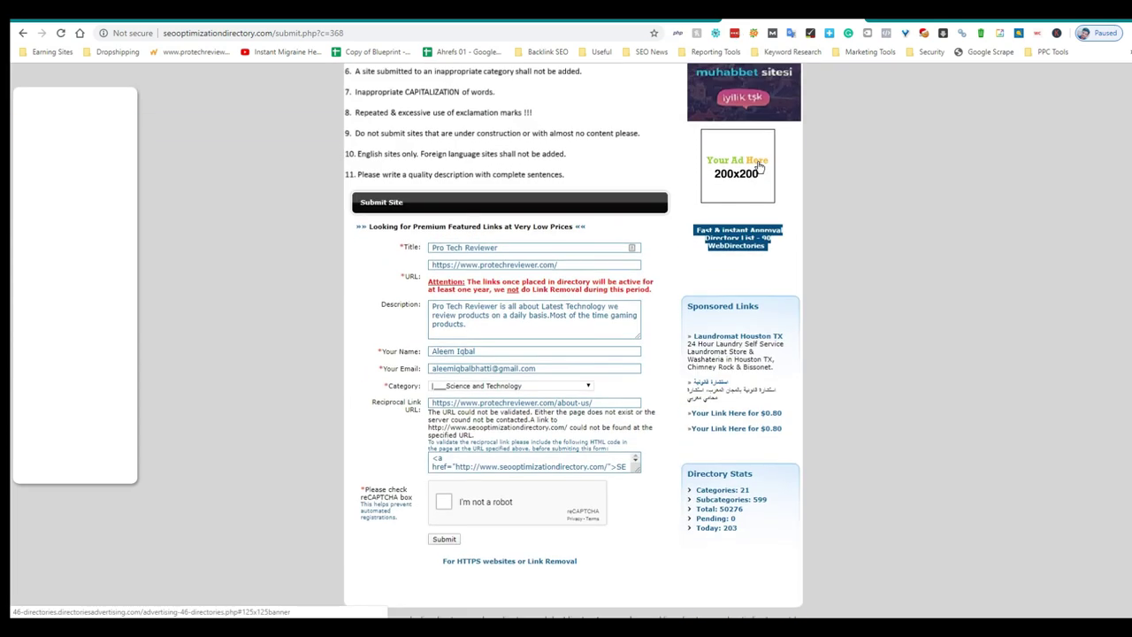
pyautogui.scroll(2, 759, 166)
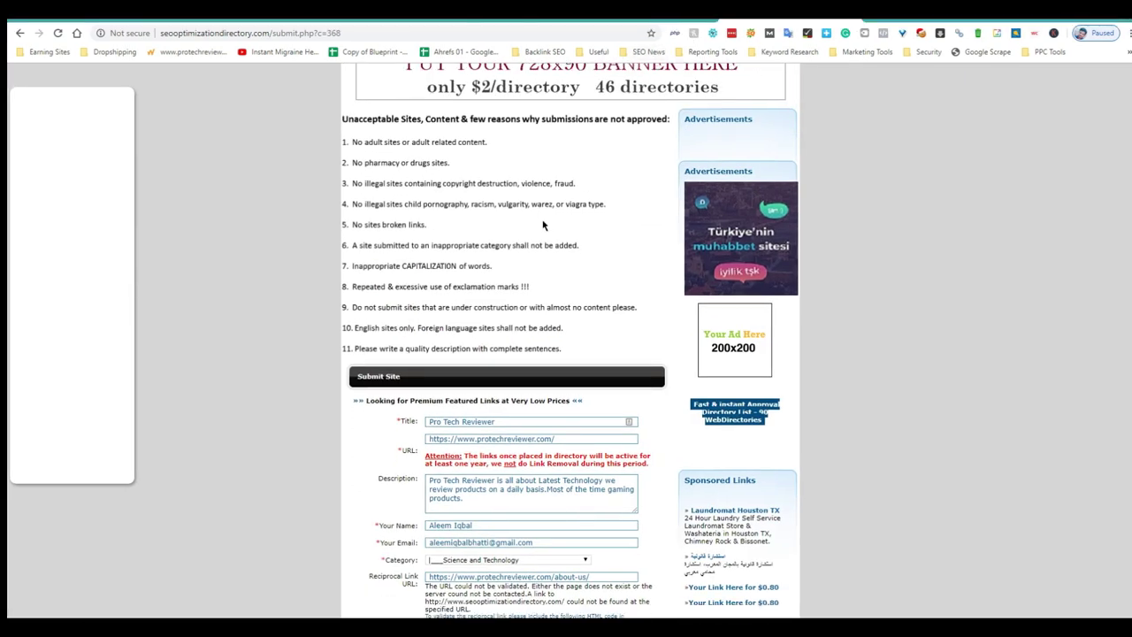
pyautogui.scroll(-3, 543, 224)
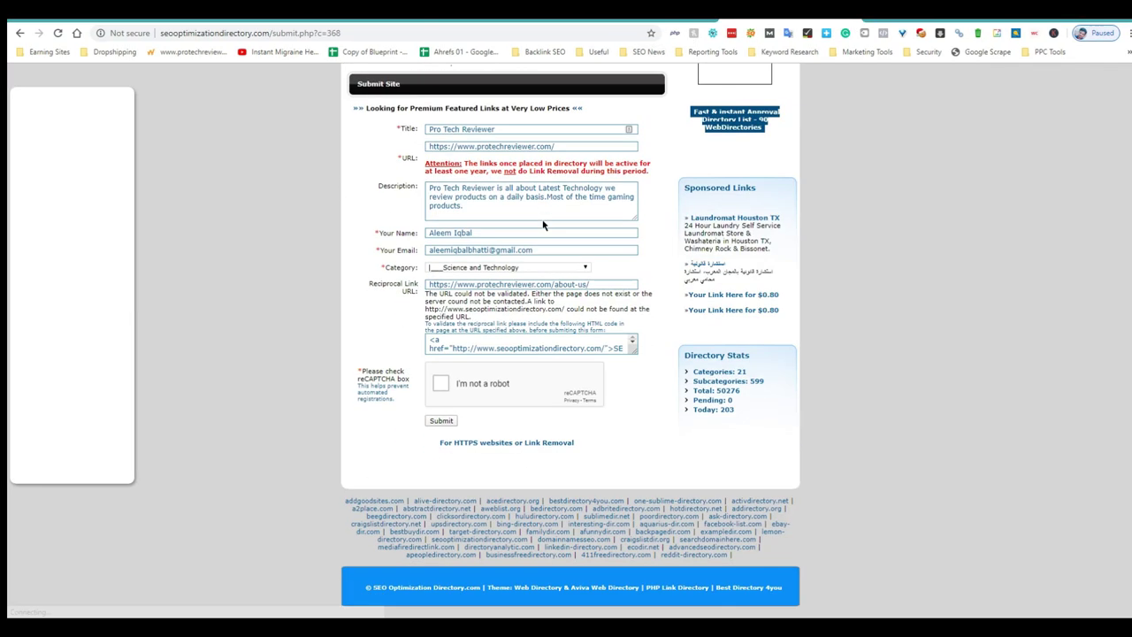
# Complete the reCAPTCHA, resubmit, check the 'CAPTCHA was completed successfully!' message, and return to the directory homepage
pyautogui.click(441, 382)
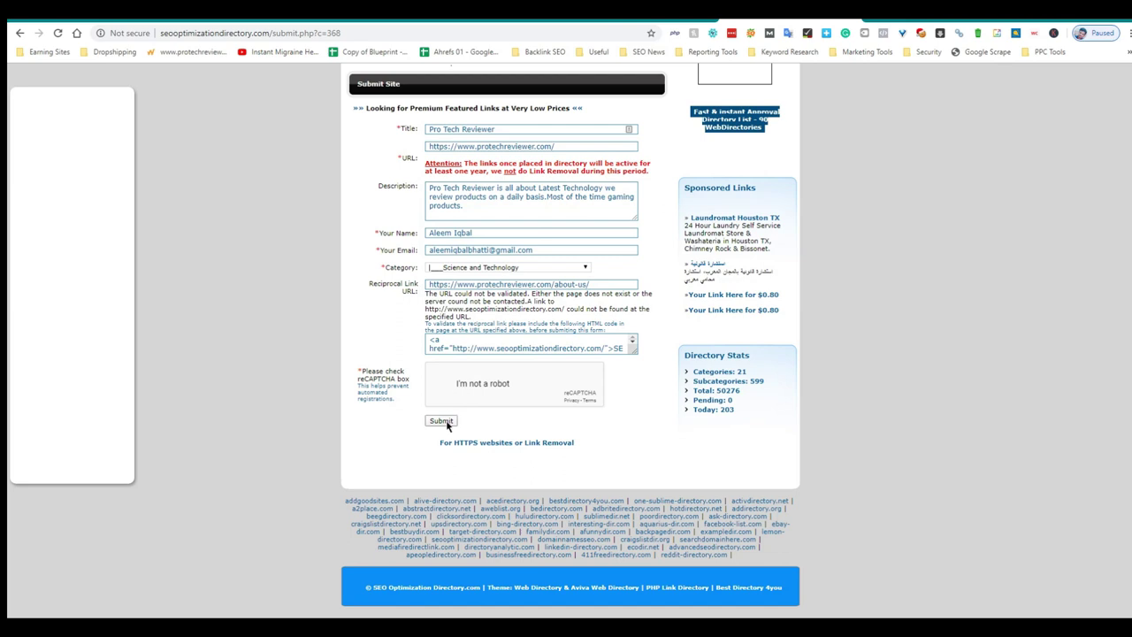
pyautogui.click(441, 421)
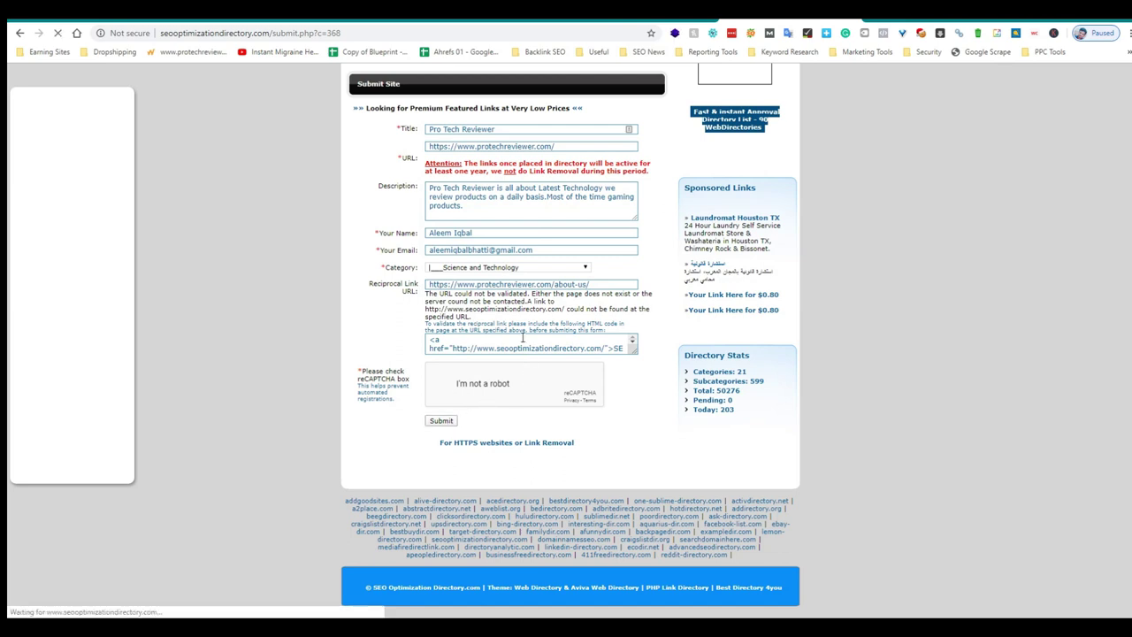
pyautogui.scroll(-1, 383, 374)
pyautogui.scroll(-5, 383, 374)
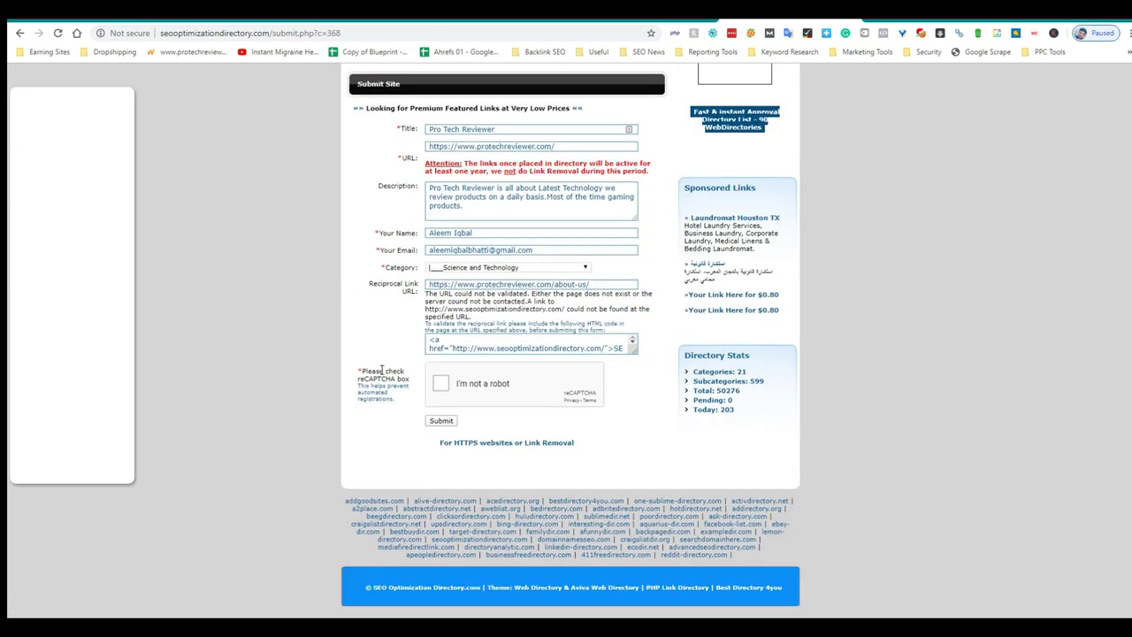
pyautogui.scroll(5, 383, 374)
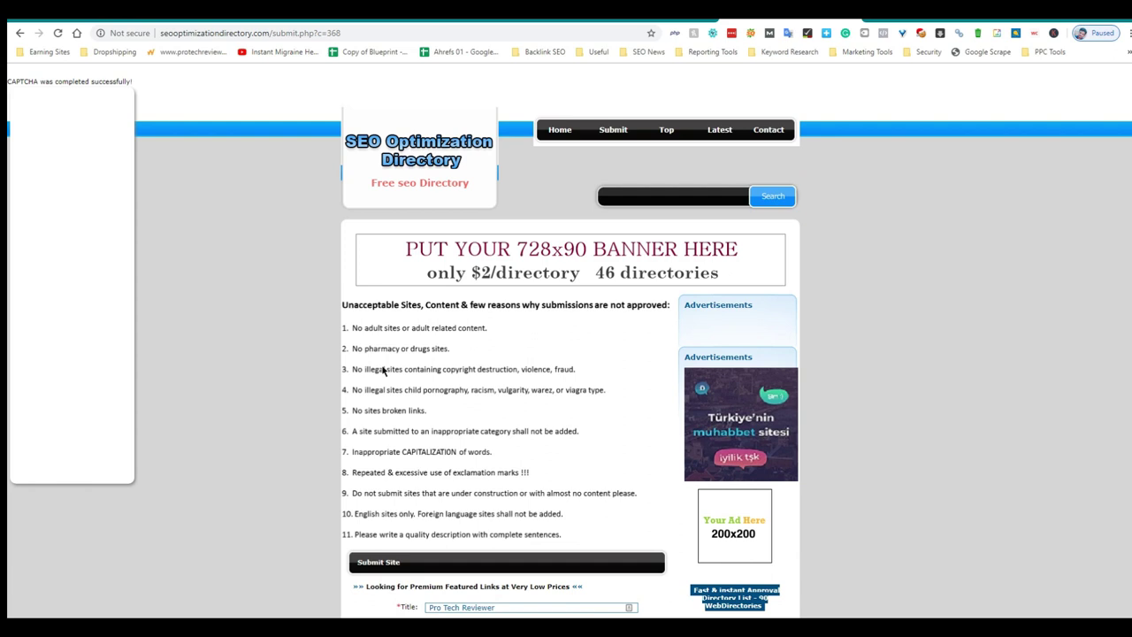
pyautogui.click(431, 162)
# Copy the tun.com Xtremegaminerd scholarship URL from Excel cell F41 and switch to Chrome
pyautogui.hotkey('alt', 'Tab')
pyautogui.hotkey('alt', 'Tab')
pyautogui.hotkey('alt', 'Tab')
pyautogui.press('Down')
pyautogui.press('Right')
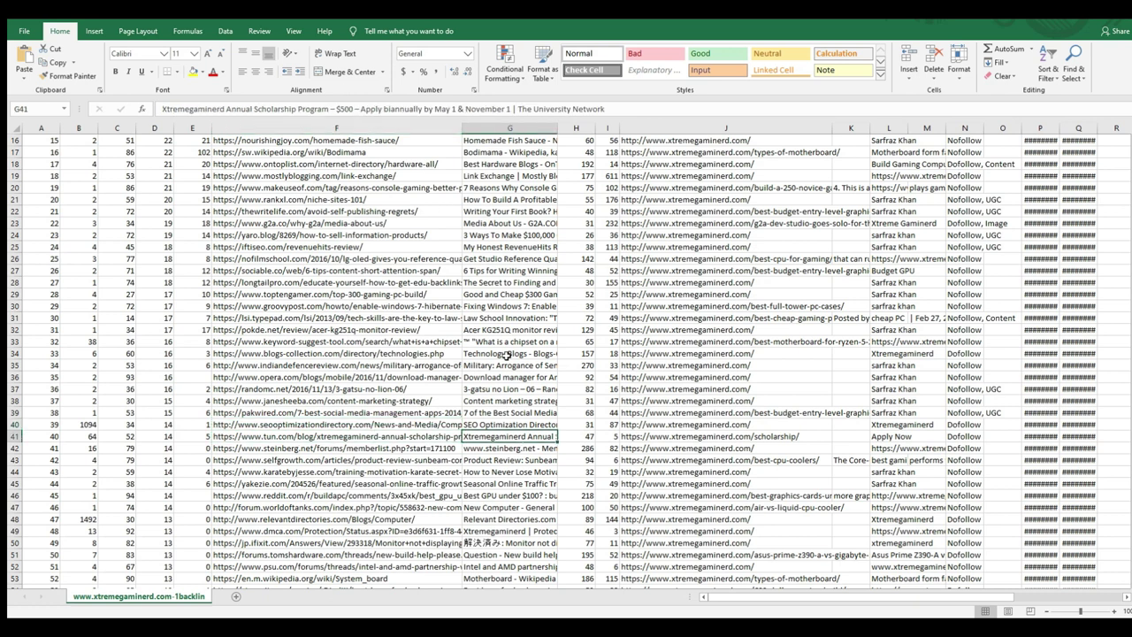
pyautogui.press('Left')
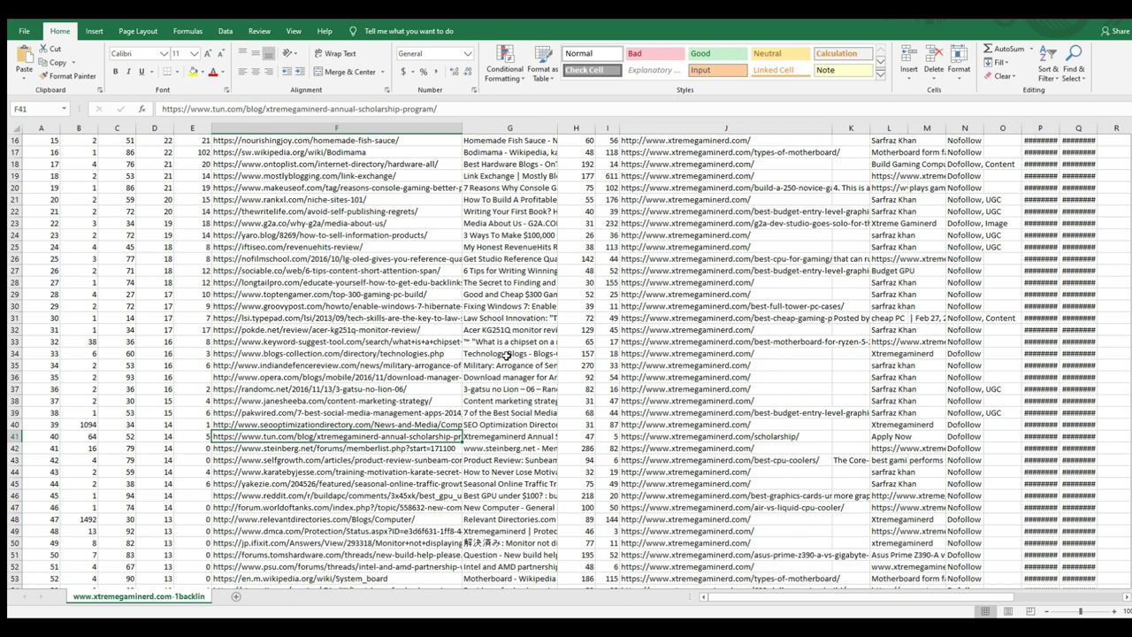
pyautogui.hotkey('ctrl', 'c')
pyautogui.hotkey('alt', 'Tab')
pyautogui.hotkey('alt', 'Tab')
pyautogui.hotkey('alt', 'Tab')
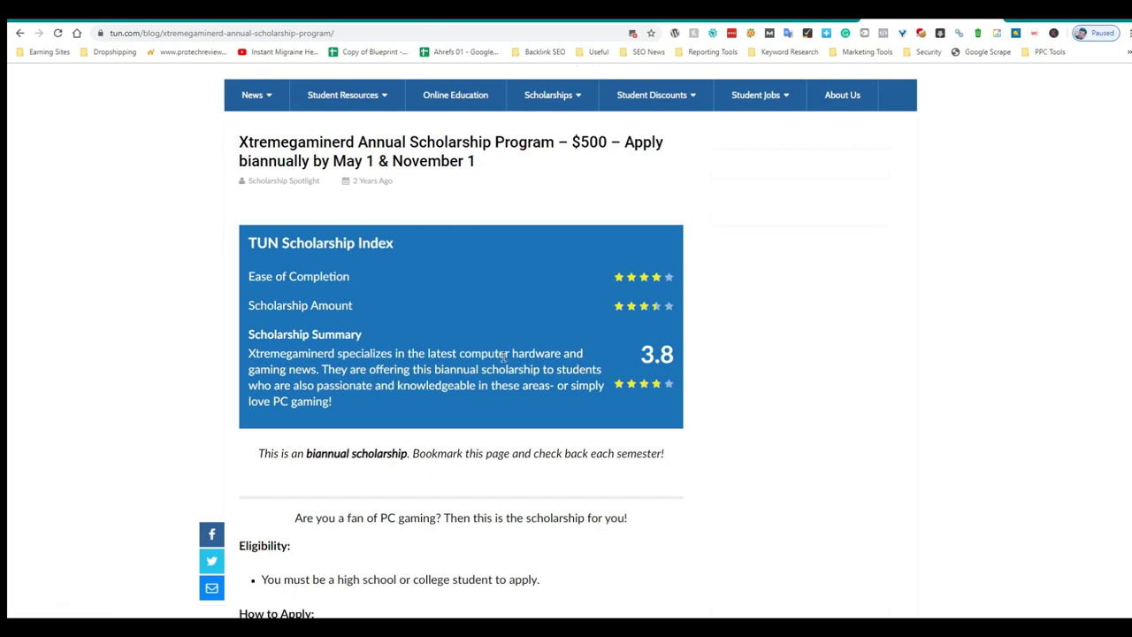
# Review the tun.com scholarship page and its About page, then return to the Excel sheet
pyautogui.scroll(-5, 385, 389)
pyautogui.scroll(-7, 386, 395)
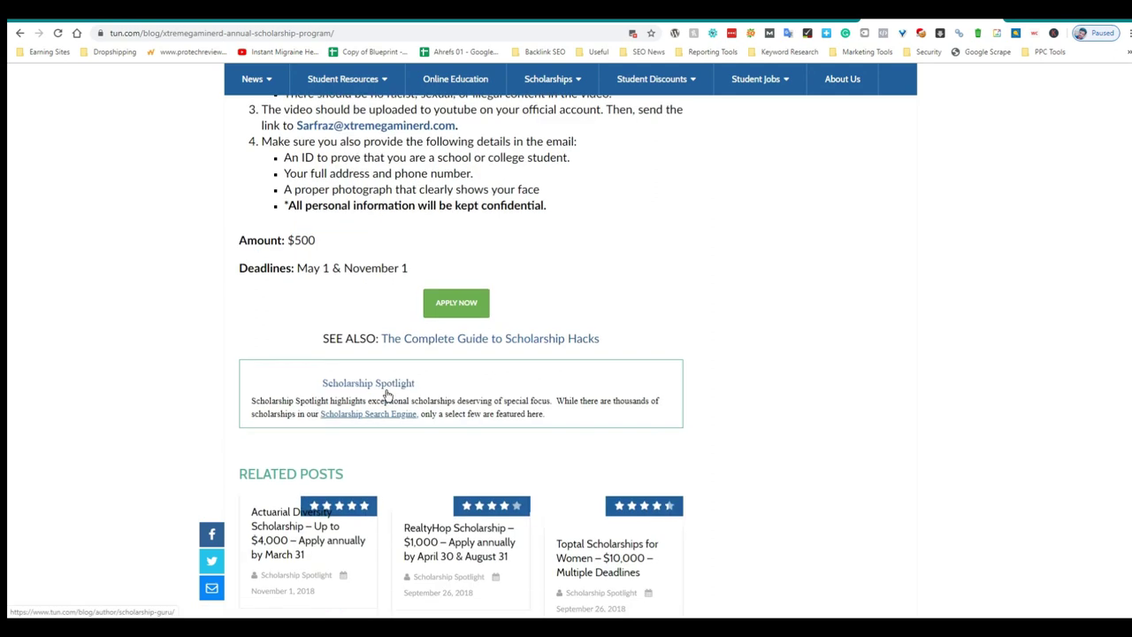
pyautogui.scroll(5, 436, 360)
pyautogui.scroll(8, 458, 367)
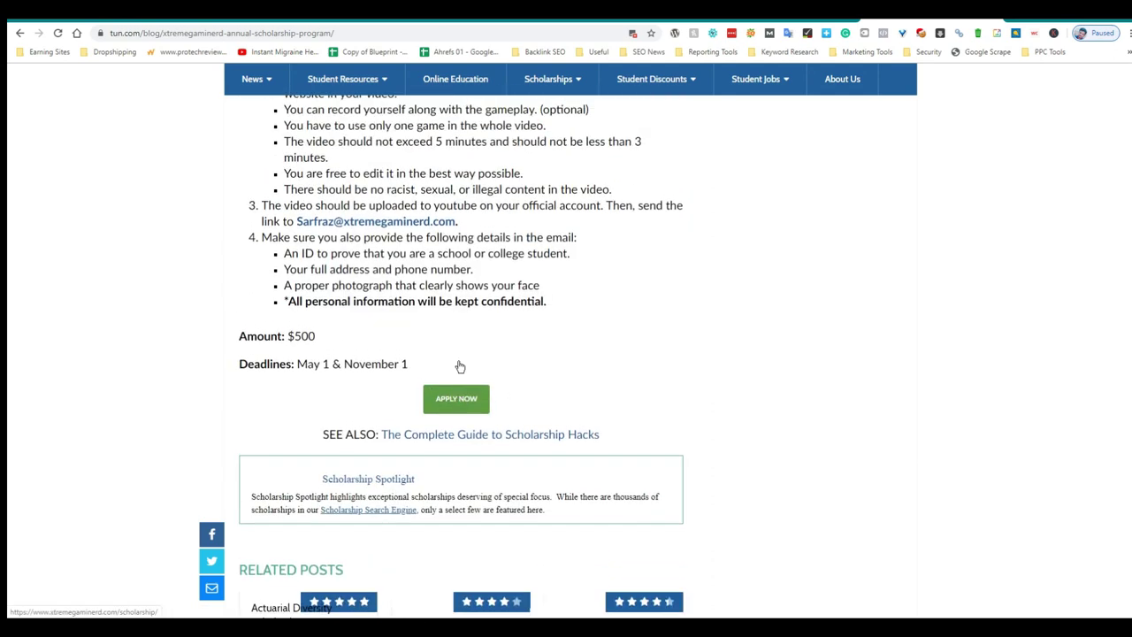
pyautogui.click(873, 329)
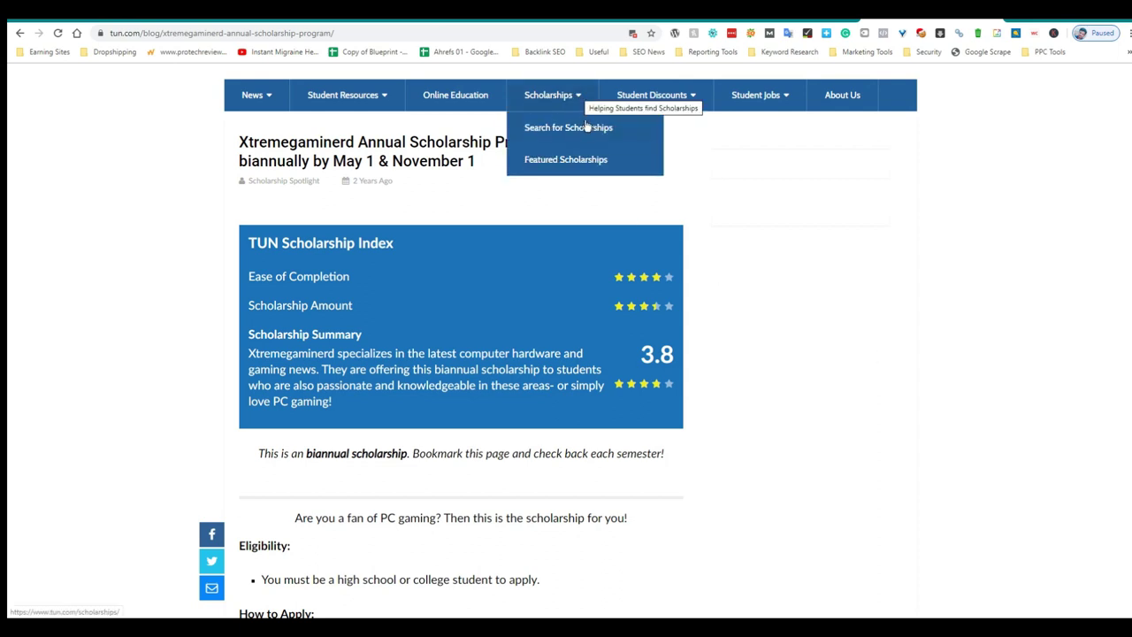
pyautogui.moveTo(659, 105)
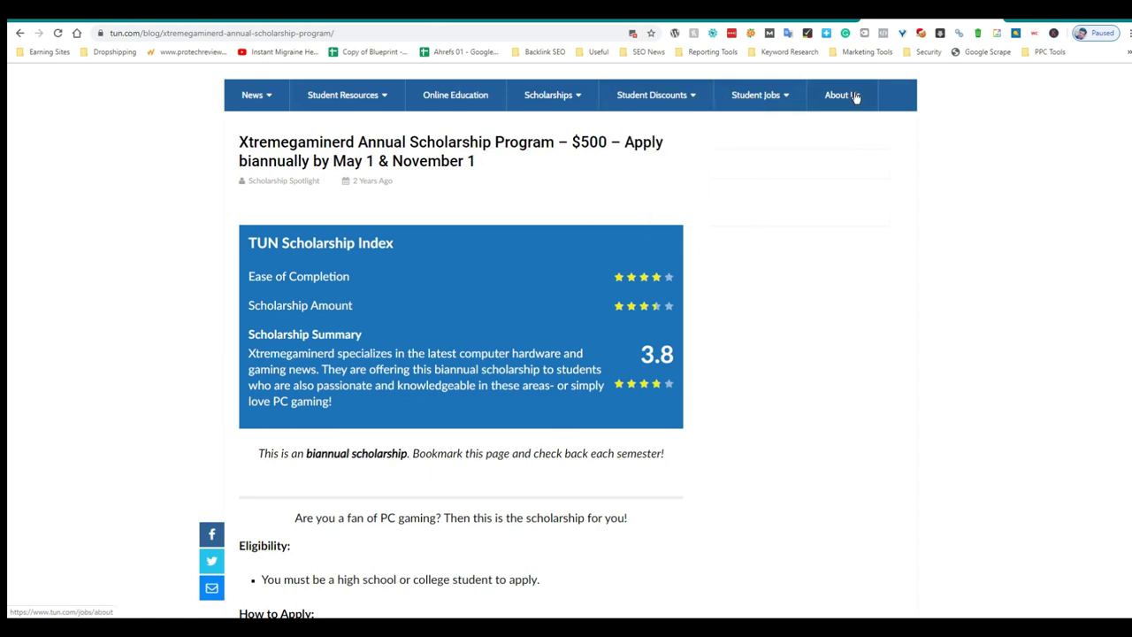
pyautogui.click(350, 198)
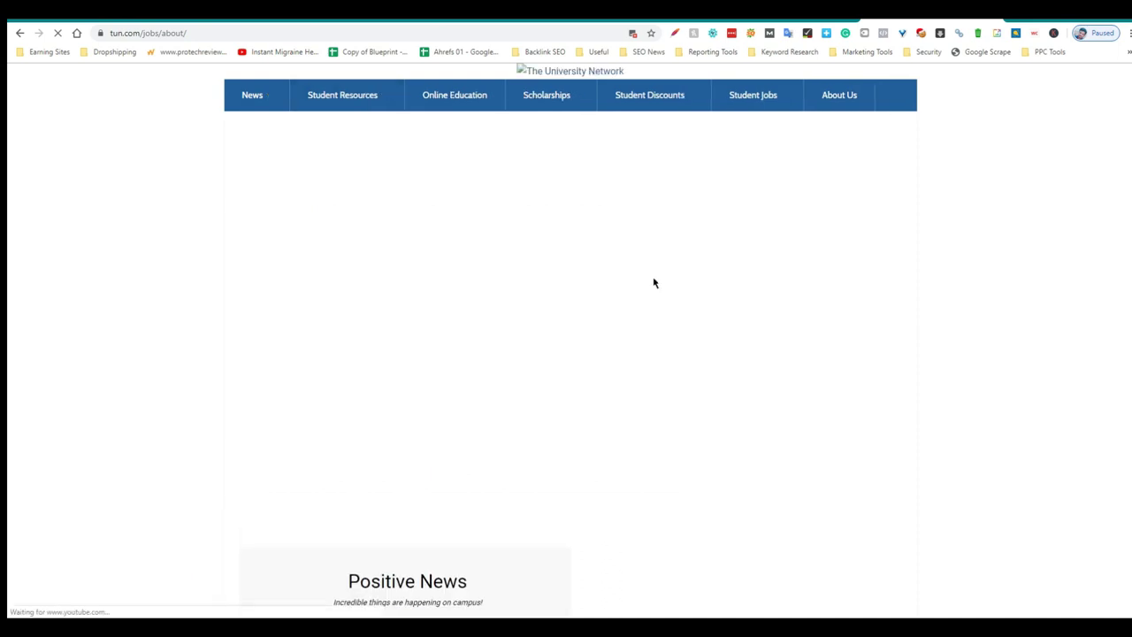
pyautogui.scroll(-2, 470, 339)
pyautogui.scroll(-3, 469, 339)
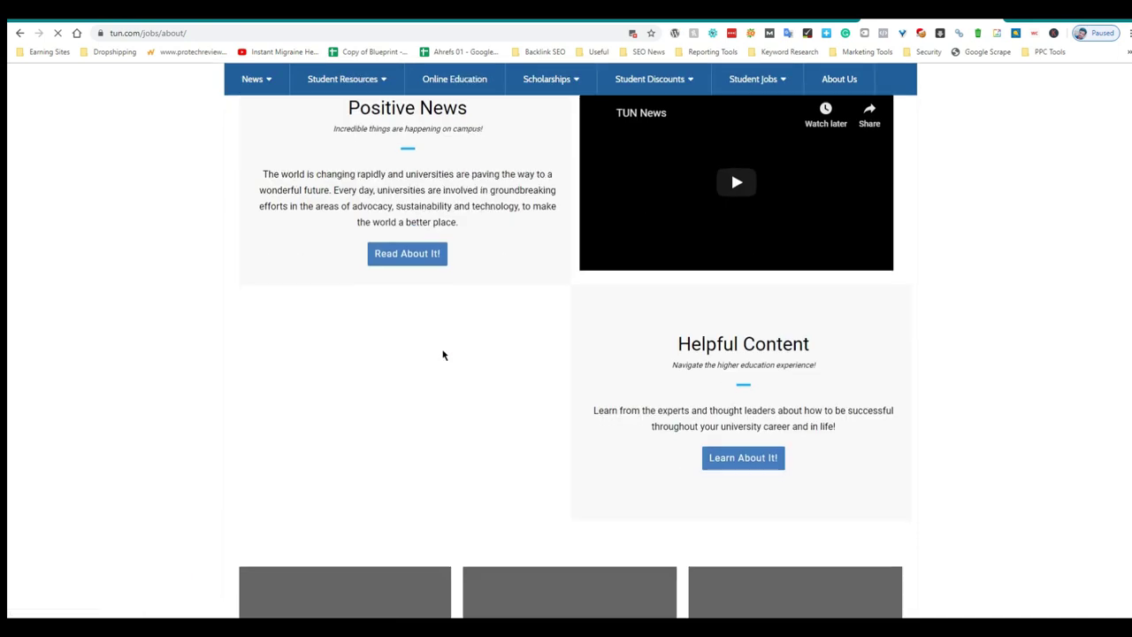
pyautogui.scroll(5, 442, 354)
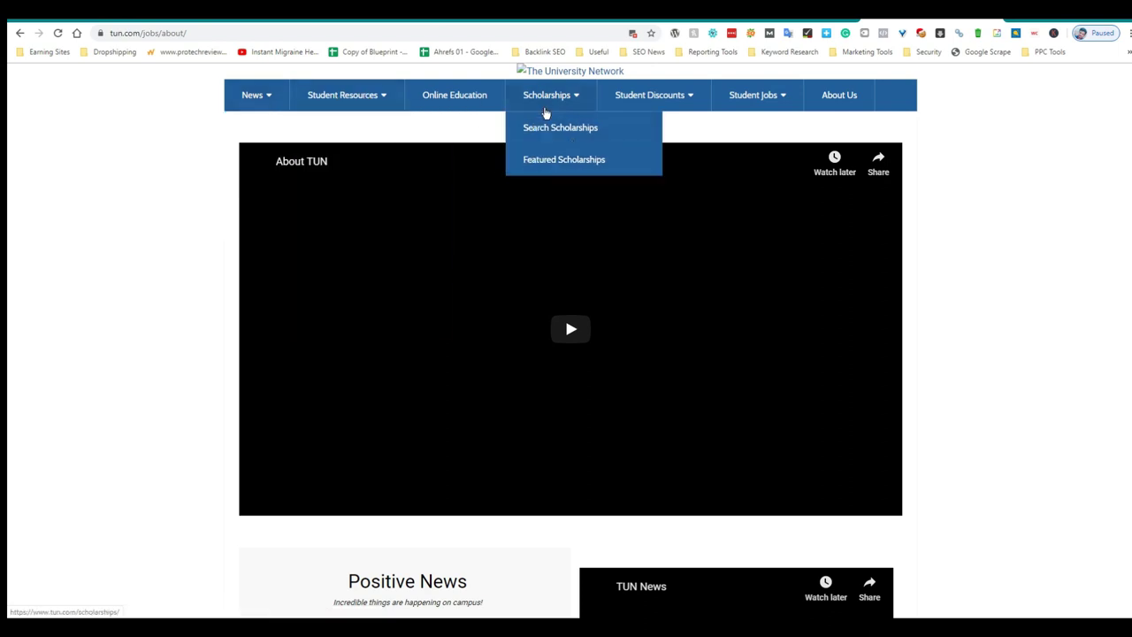
pyautogui.hotkey('alt', 'Tab')
pyautogui.hotkey('alt', 'Tab')
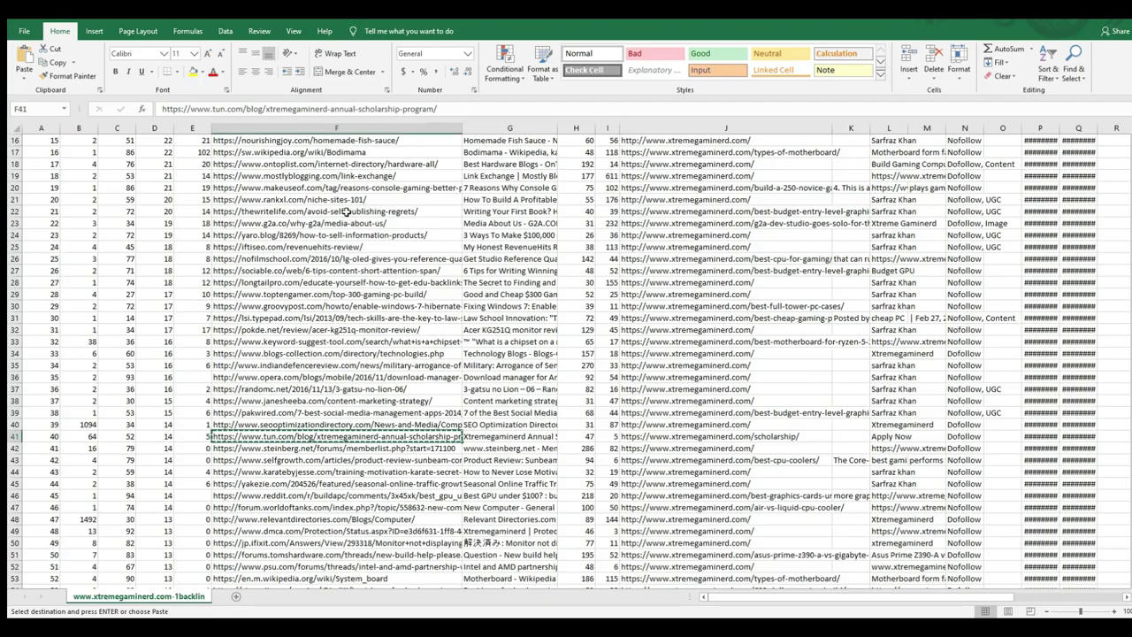
# Open the steinberg.net forum member-list URL from F42 in a new Chrome tab, scroll the members, then return to Excel
pyautogui.press('Down')
pyautogui.hotkey('ctrl', 'c')
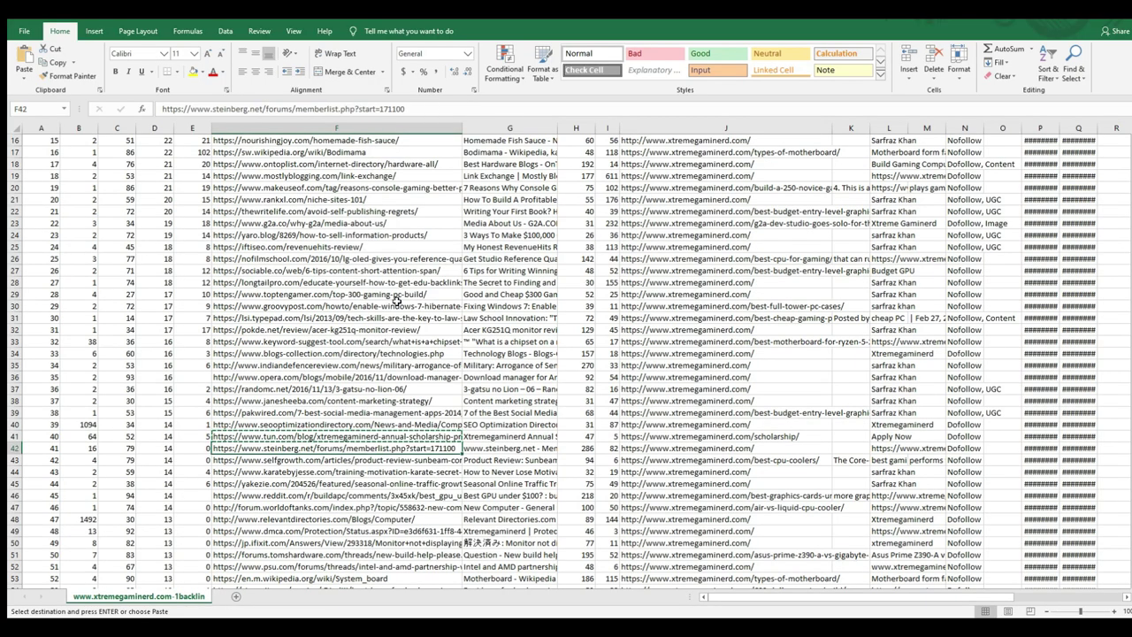
pyautogui.hotkey('alt', 'Tab')
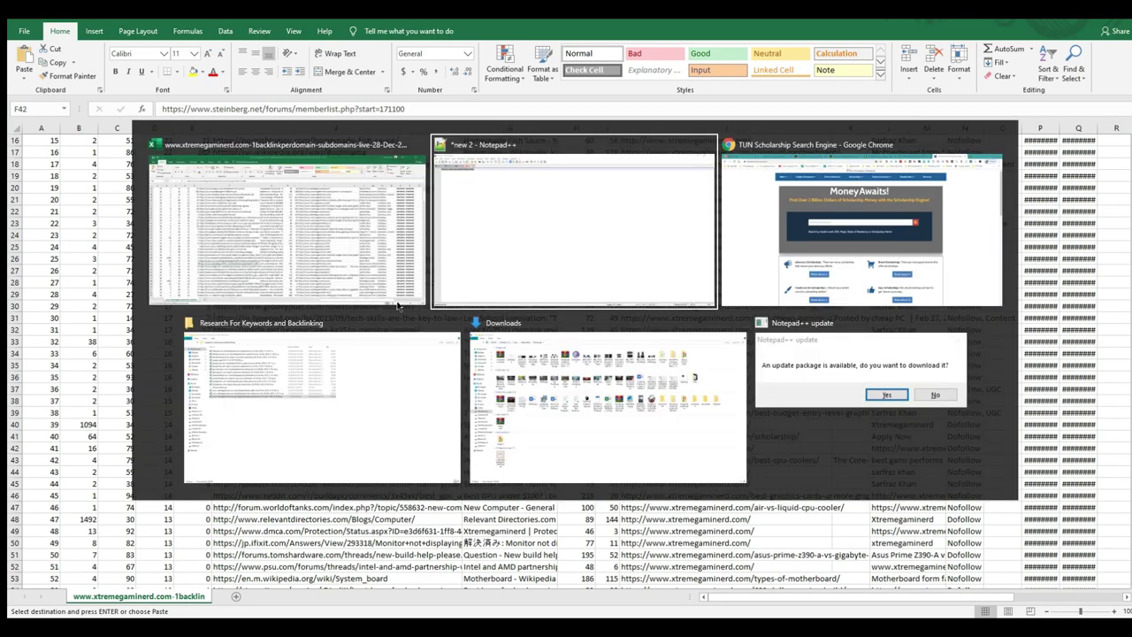
pyautogui.hotkey('ctrl', 't')
pyautogui.hotkey('ctrl', 'v')
pyautogui.hotkey('alt', 'Tab')
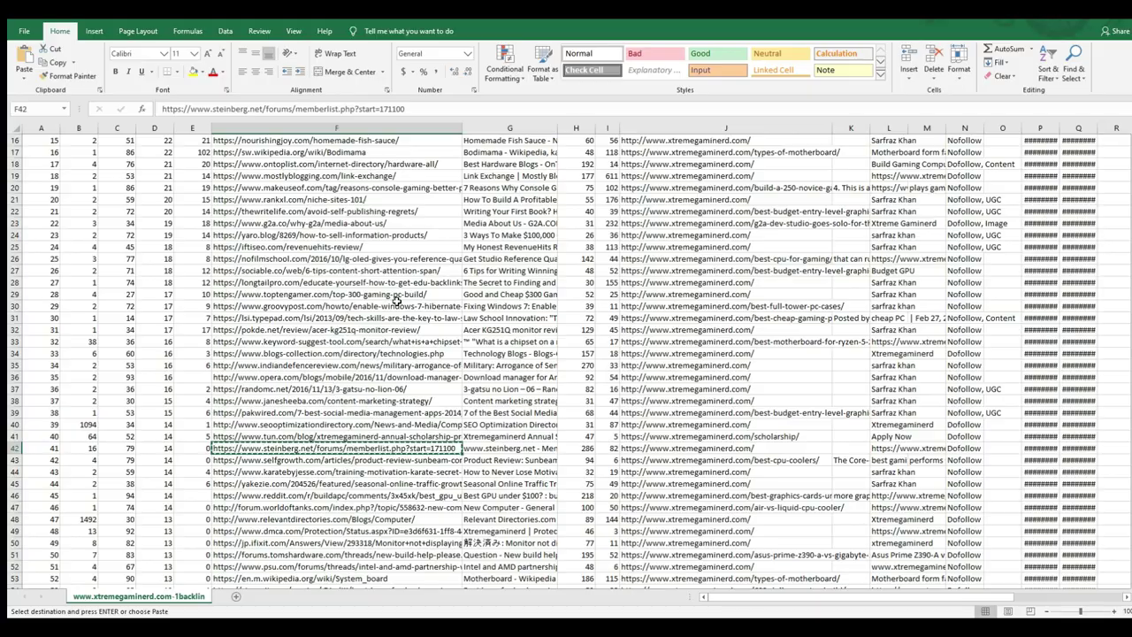
pyautogui.hotkey('alt', 'Tab')
pyautogui.hotkey('alt', 'Tab')
pyautogui.hotkey('alt', 'Tab')
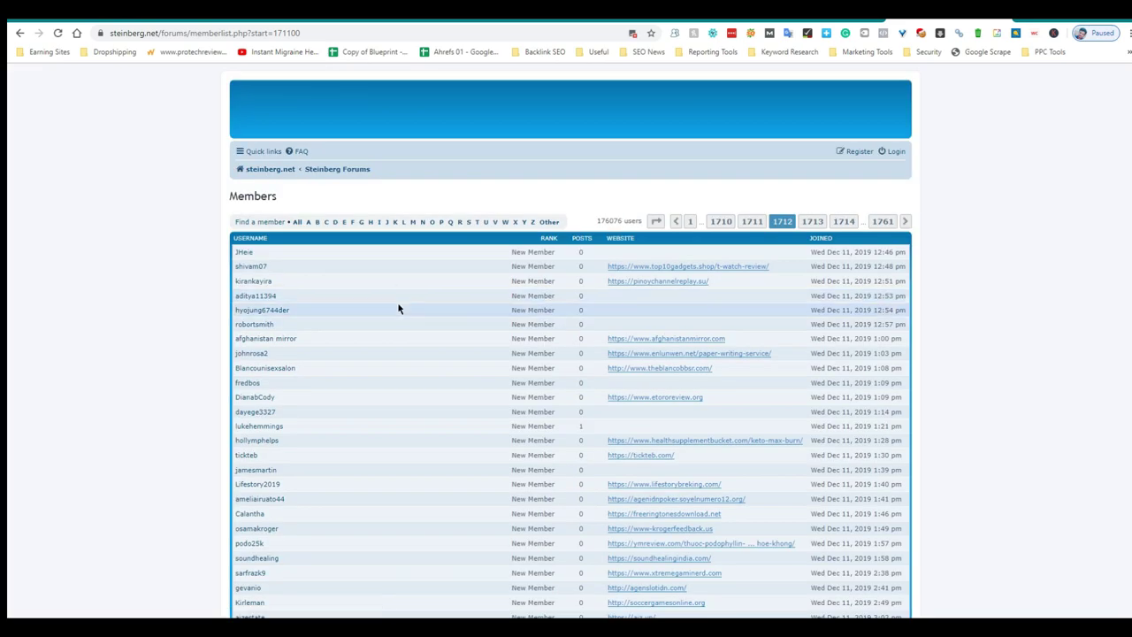
pyautogui.scroll(-10, 397, 309)
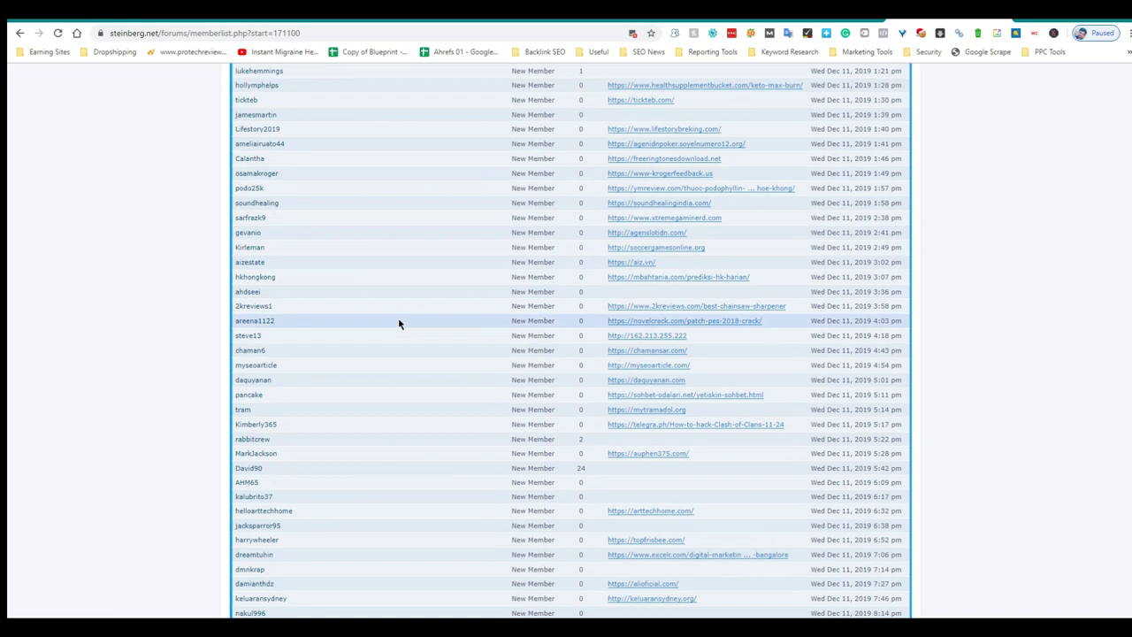
pyautogui.scroll(-6, 398, 325)
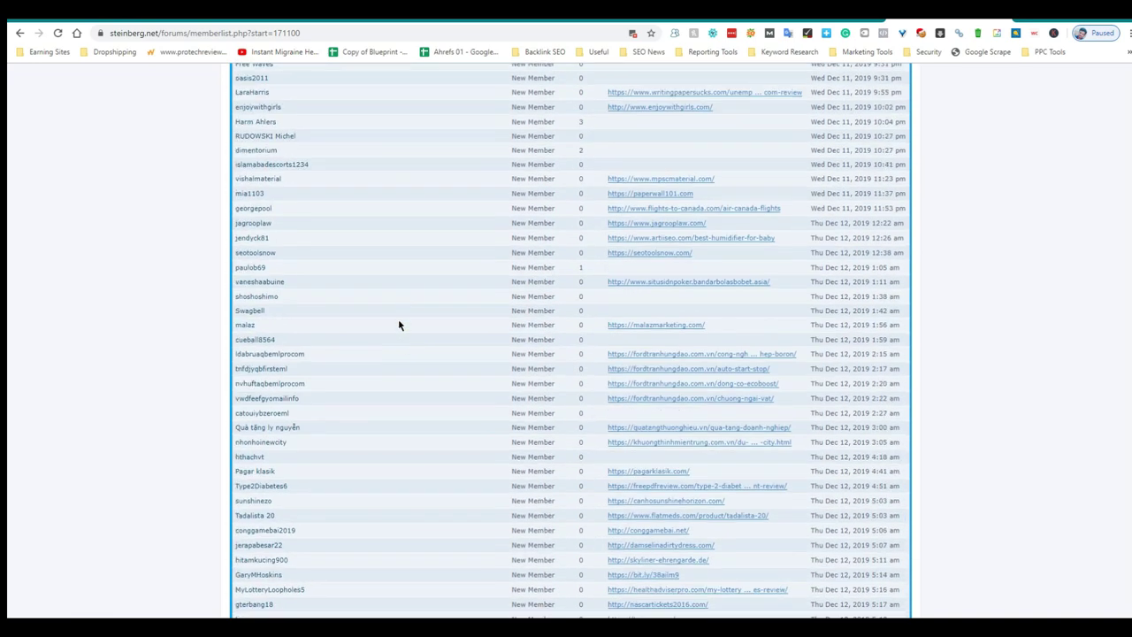
pyautogui.hotkey('alt', 'Tab')
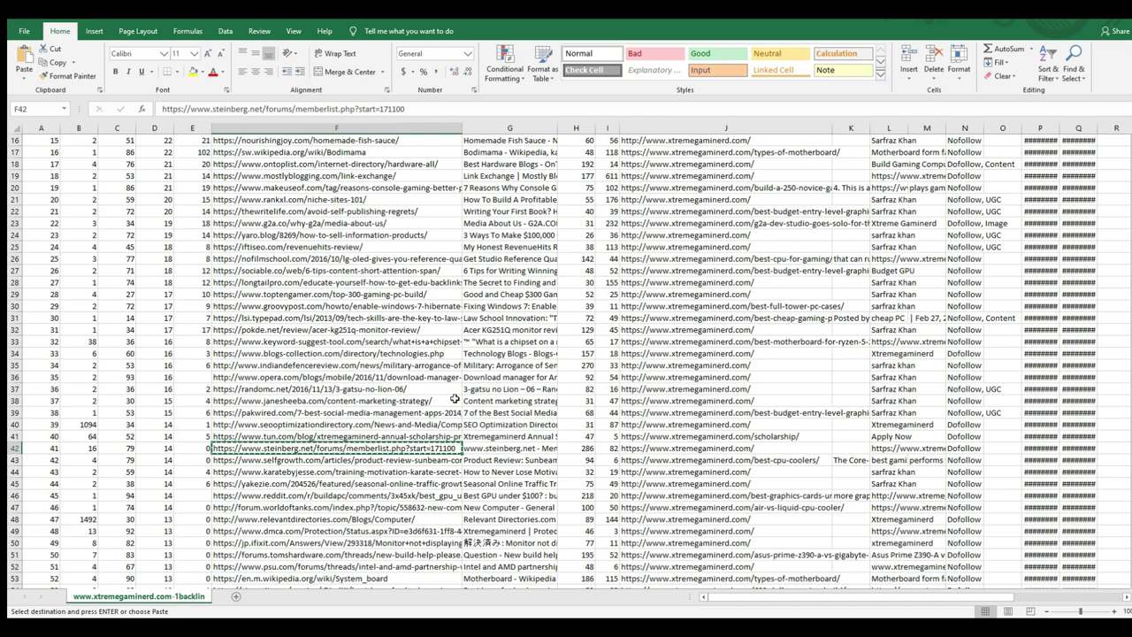
# Copy the SelfGrowth URL from cell F43 into Chrome and load the review page
pyautogui.press('Down')
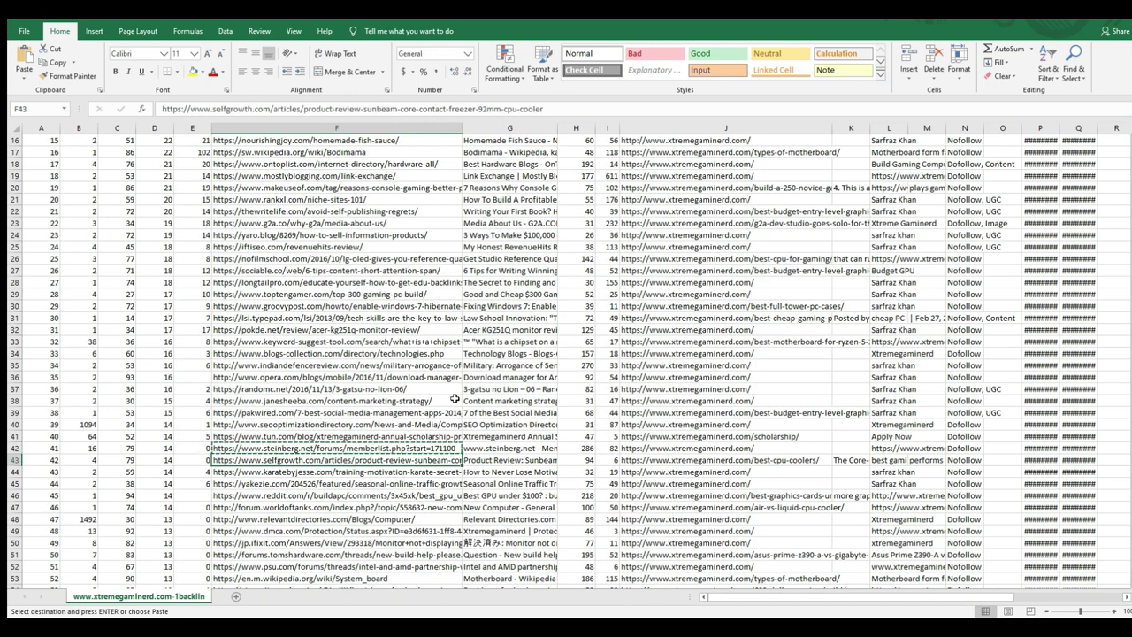
pyautogui.hotkey('ctrl', 'c')
pyautogui.hotkey('alt', 'Tab')
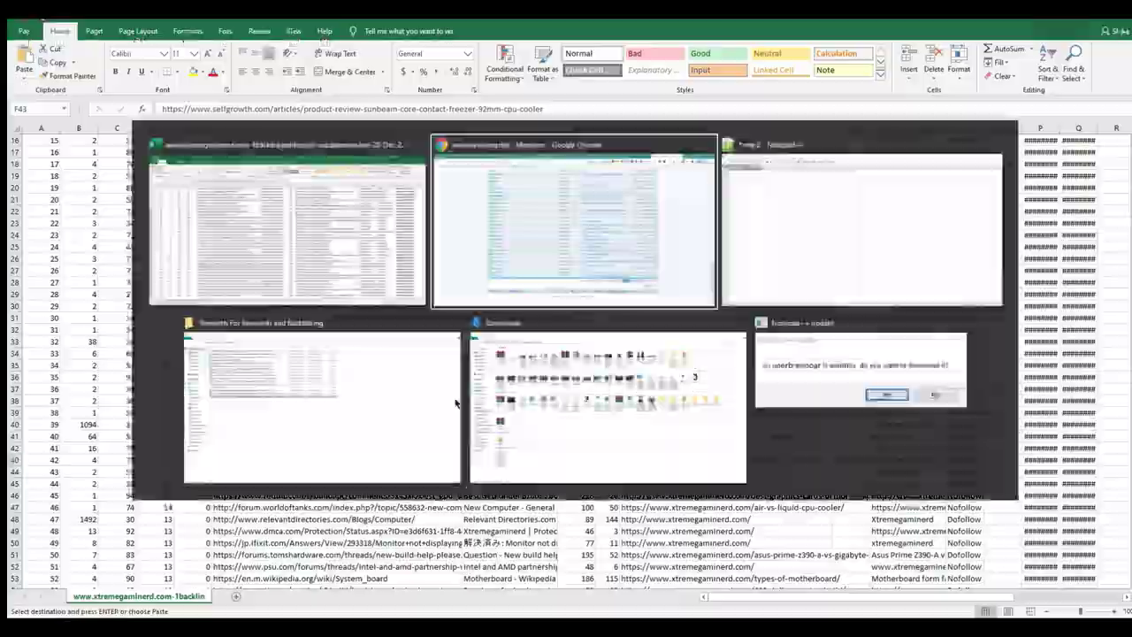
pyautogui.click(388, 33)
pyautogui.hotkey('ctrl', 'v')
pyautogui.hotkey('alt', 'Tab')
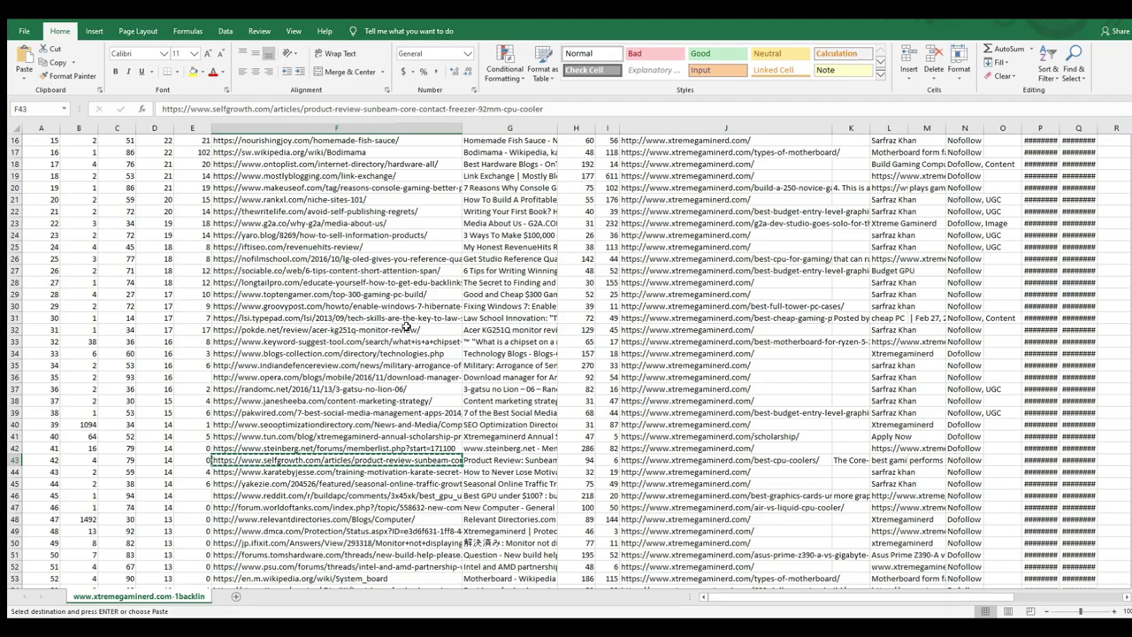
pyautogui.scroll(-7, 408, 326)
pyautogui.scroll(5, 405, 325)
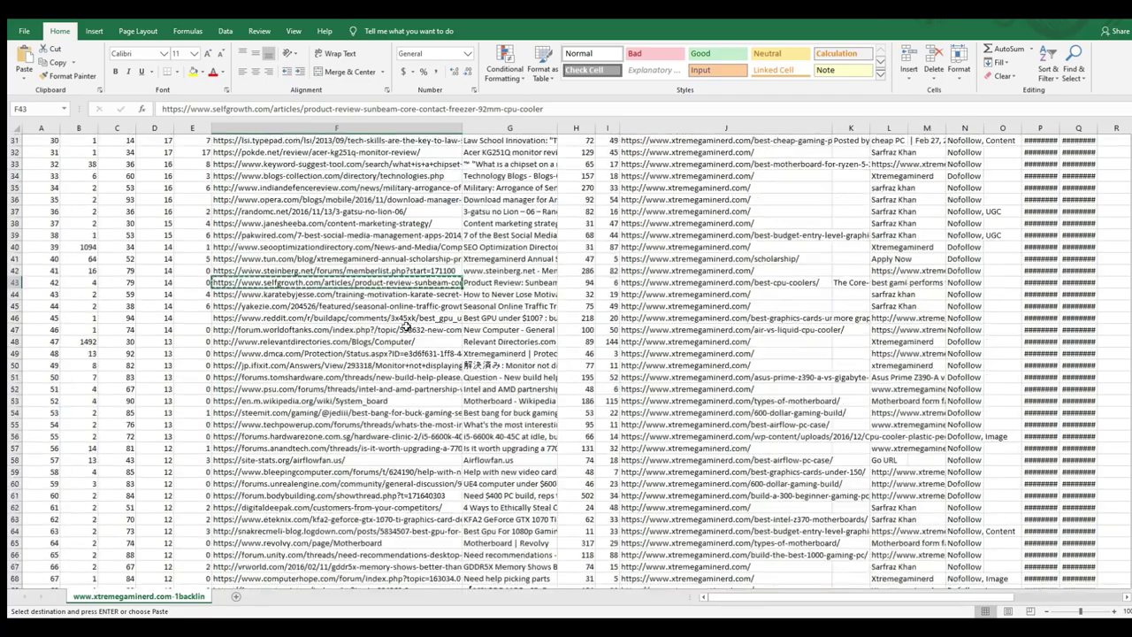
pyautogui.hotkey('alt', 'Tab')
pyautogui.press('Return')
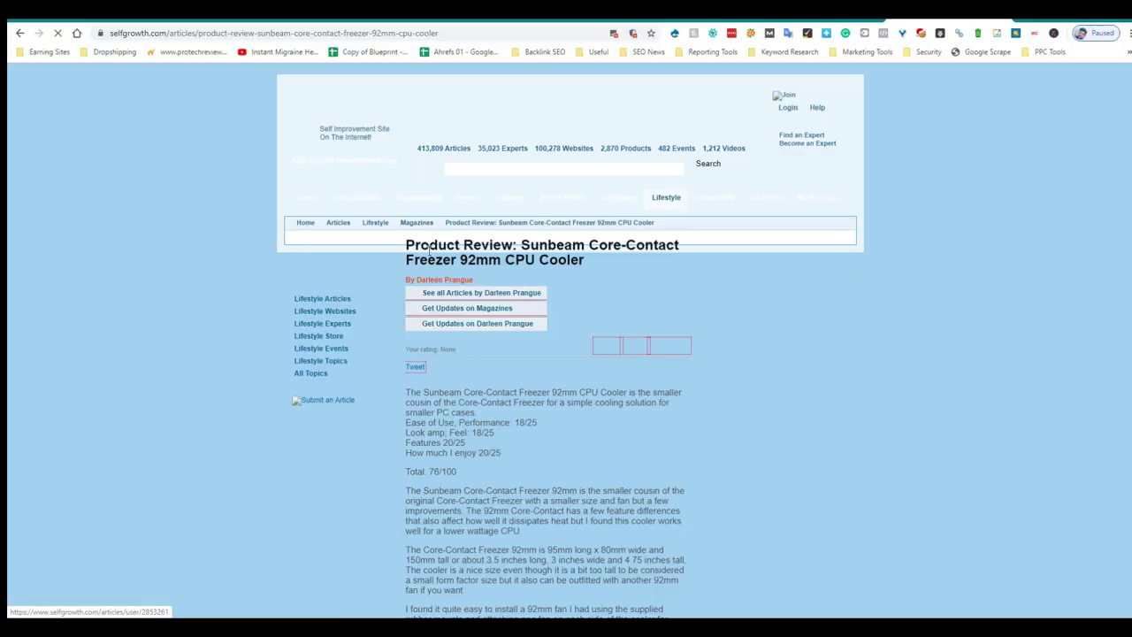
# Always allow images on selfgrowth.com and scroll through the CPU cooler review
pyautogui.click(614, 33)
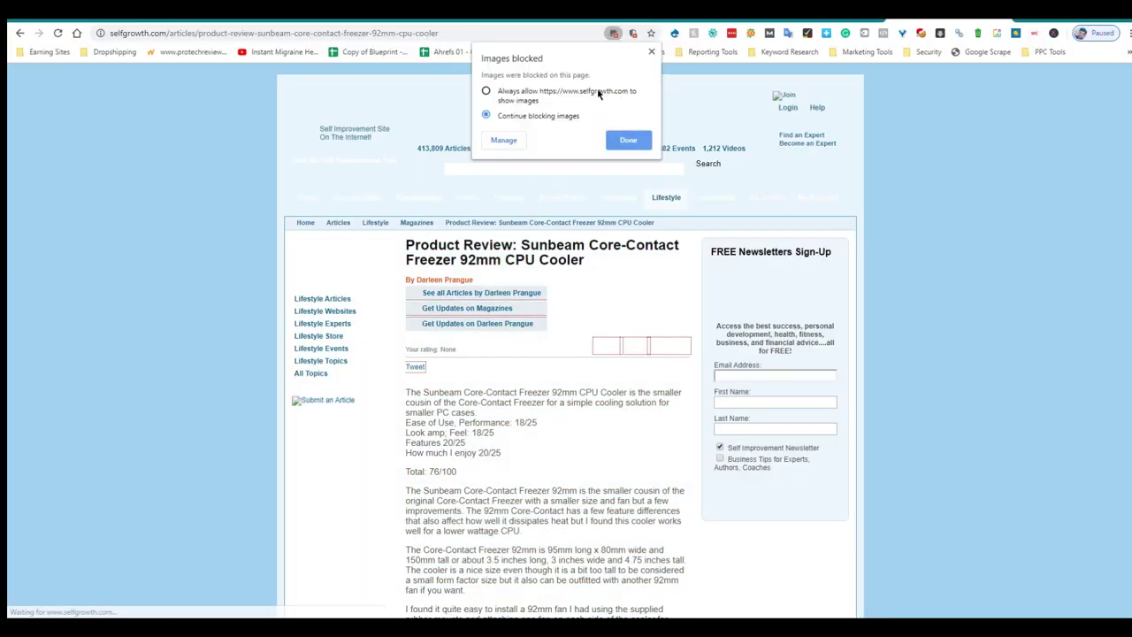
pyautogui.click(488, 91)
pyautogui.click(625, 139)
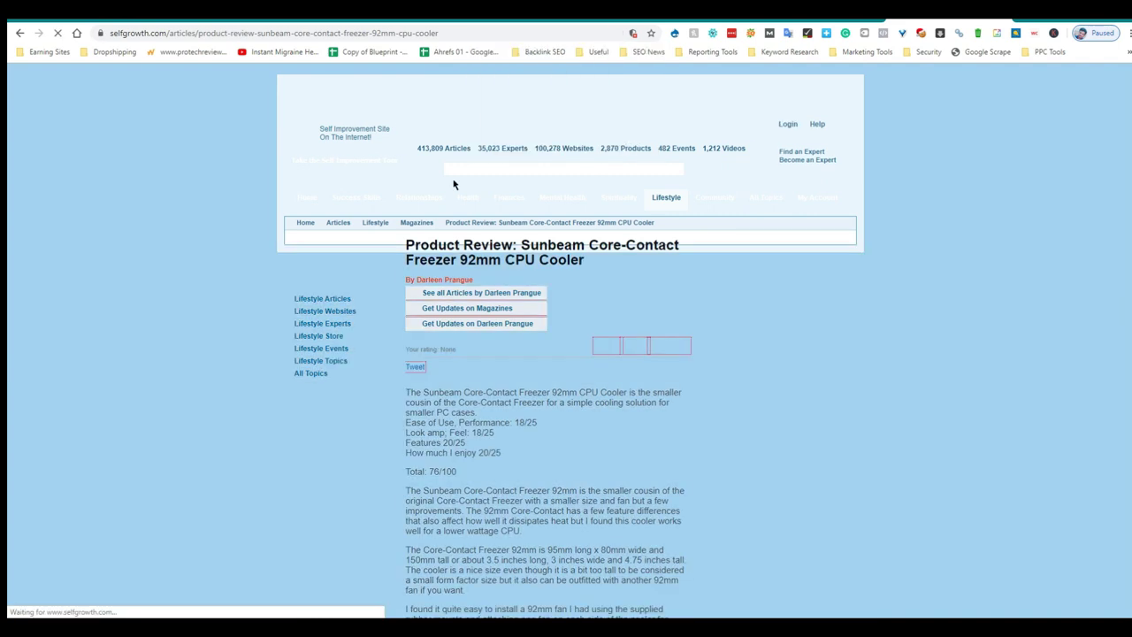
pyautogui.scroll(-6, 454, 183)
pyautogui.scroll(-10, 451, 183)
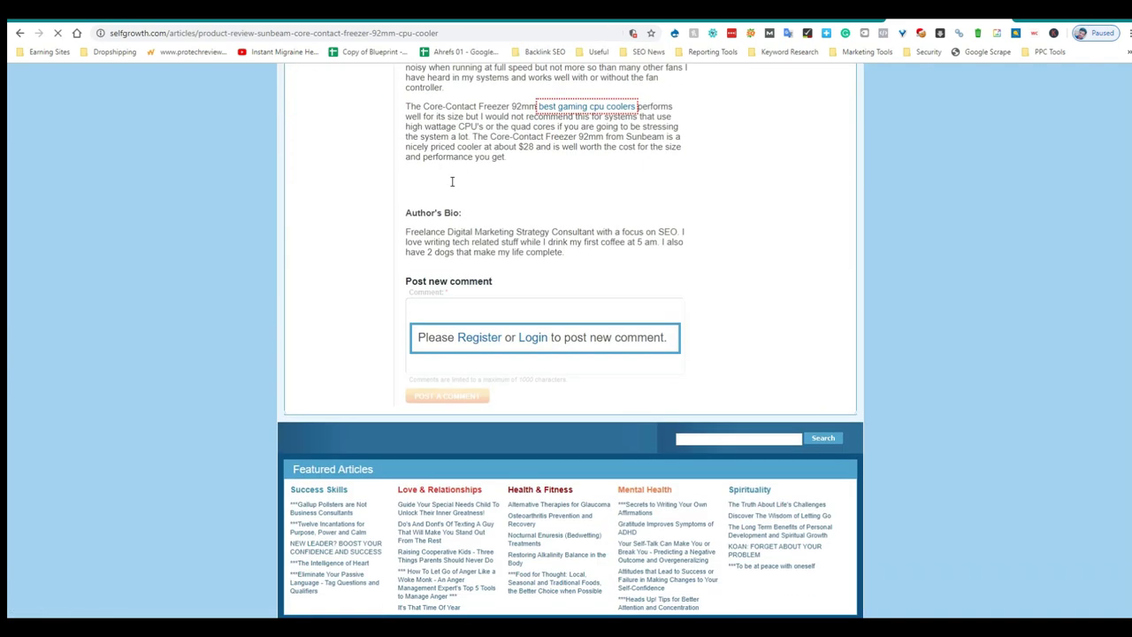
pyautogui.scroll(6, 451, 186)
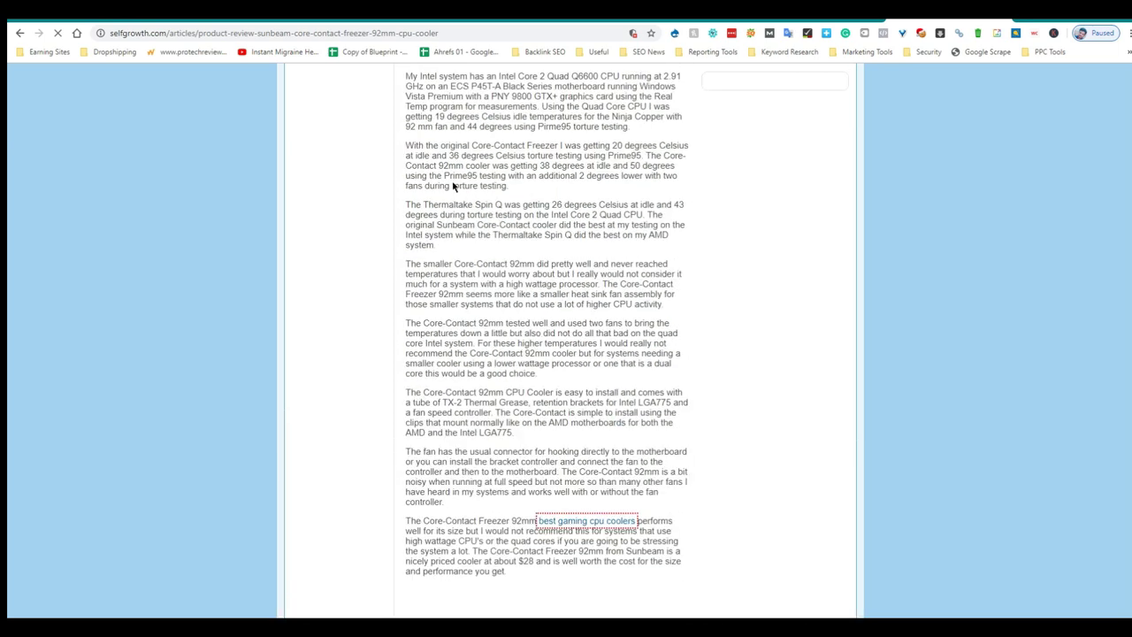
pyautogui.scroll(8, 454, 186)
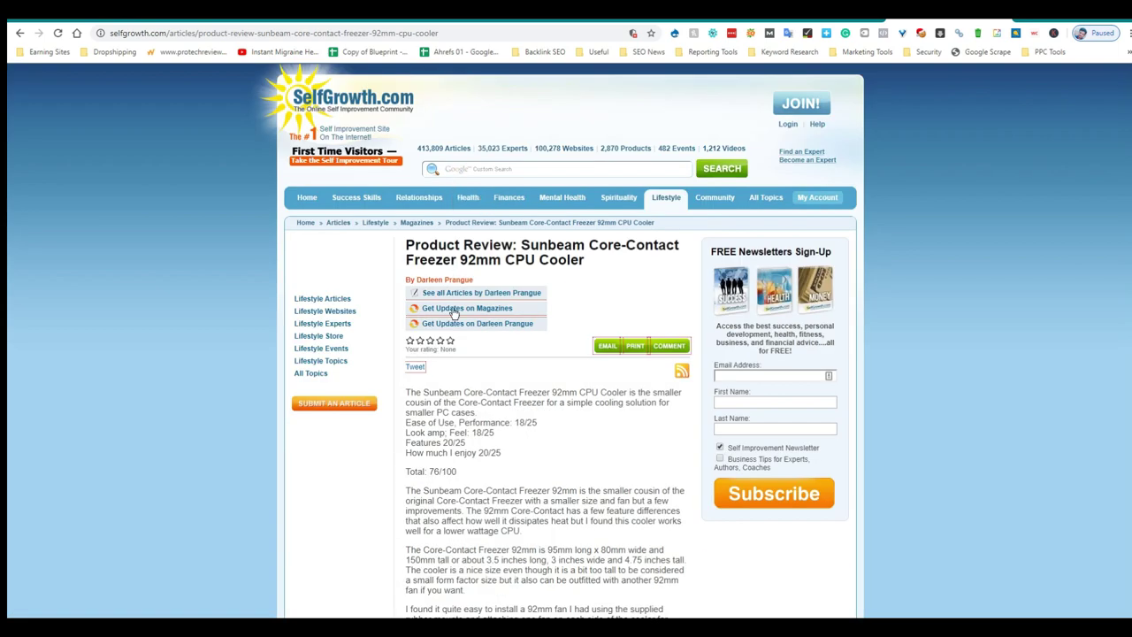
# Scroll to the comments and back, then choose Submit an Article
pyautogui.scroll(-7, 428, 378)
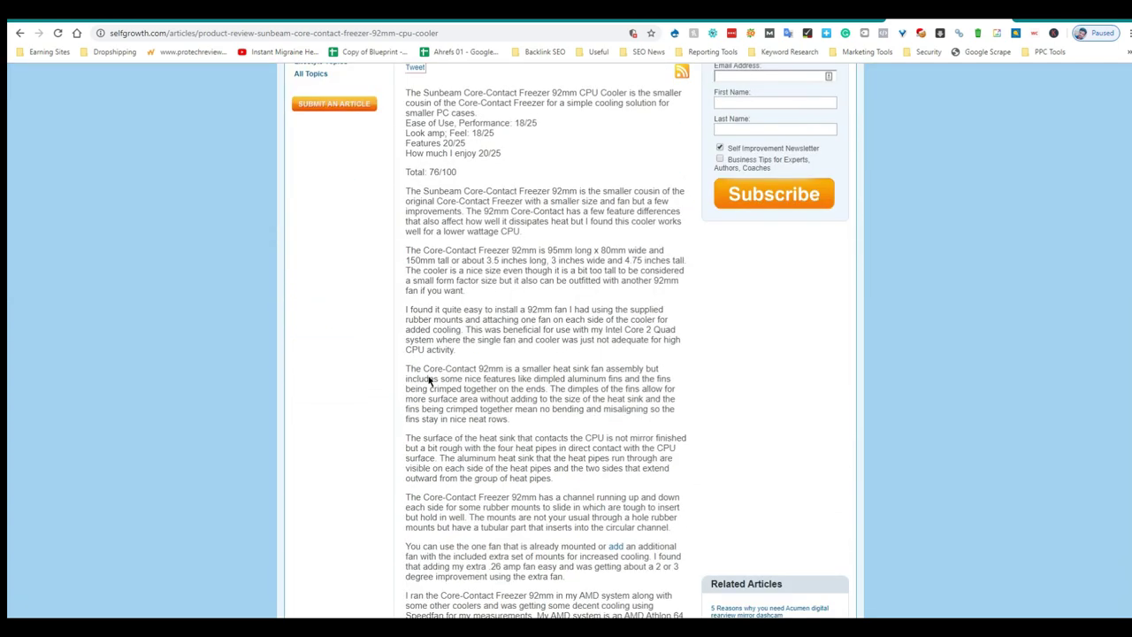
pyautogui.scroll(-9, 428, 378)
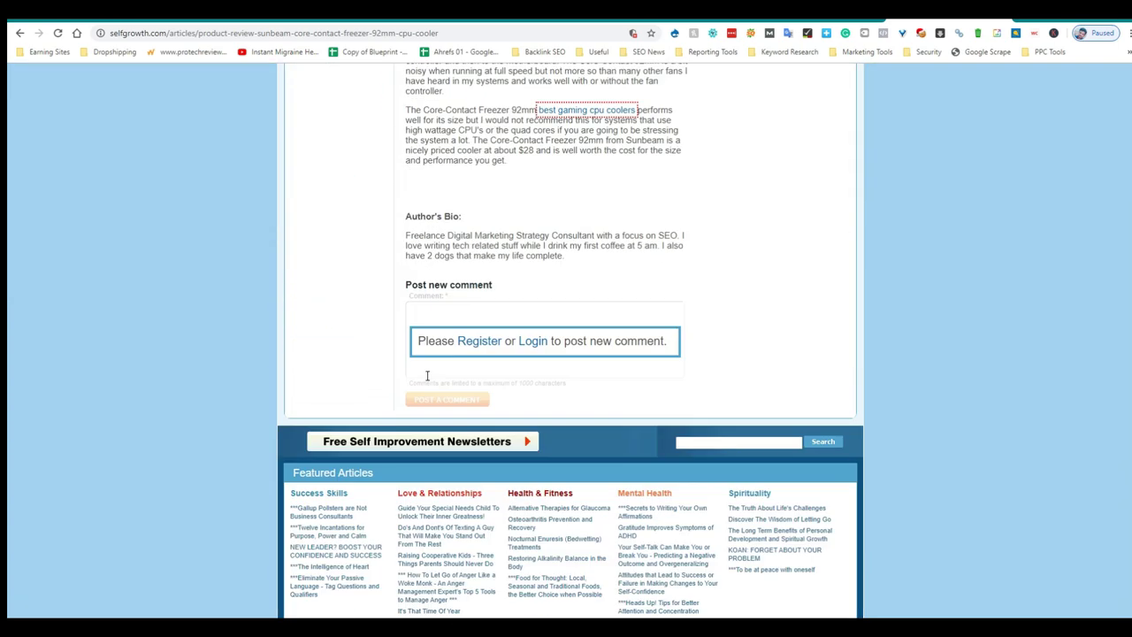
pyautogui.scroll(2, 469, 340)
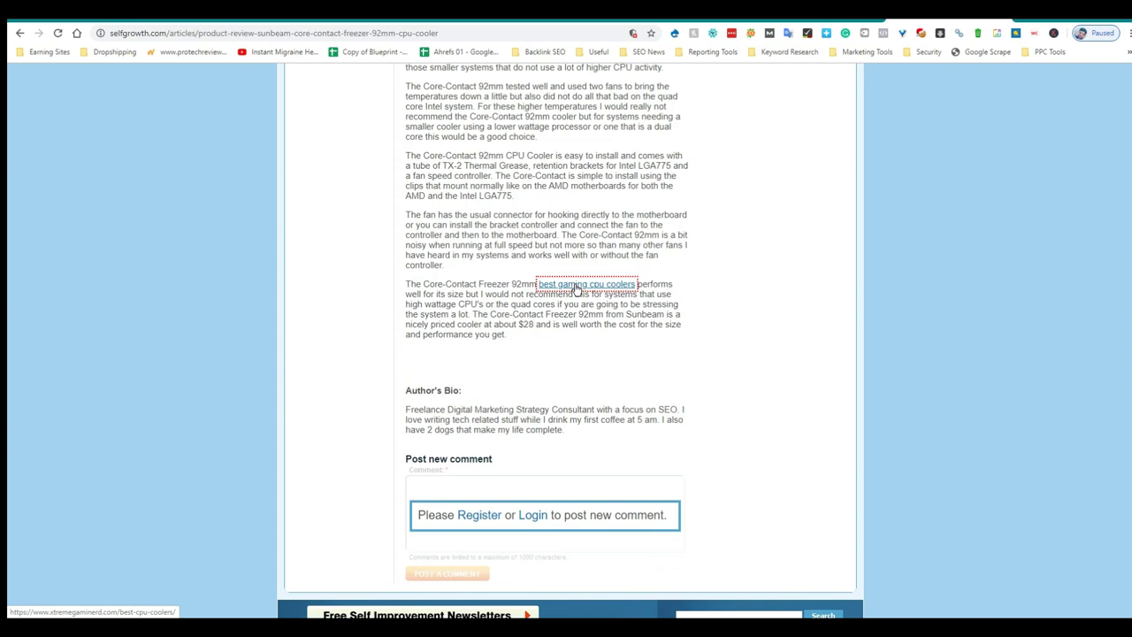
pyautogui.scroll(20, 576, 290)
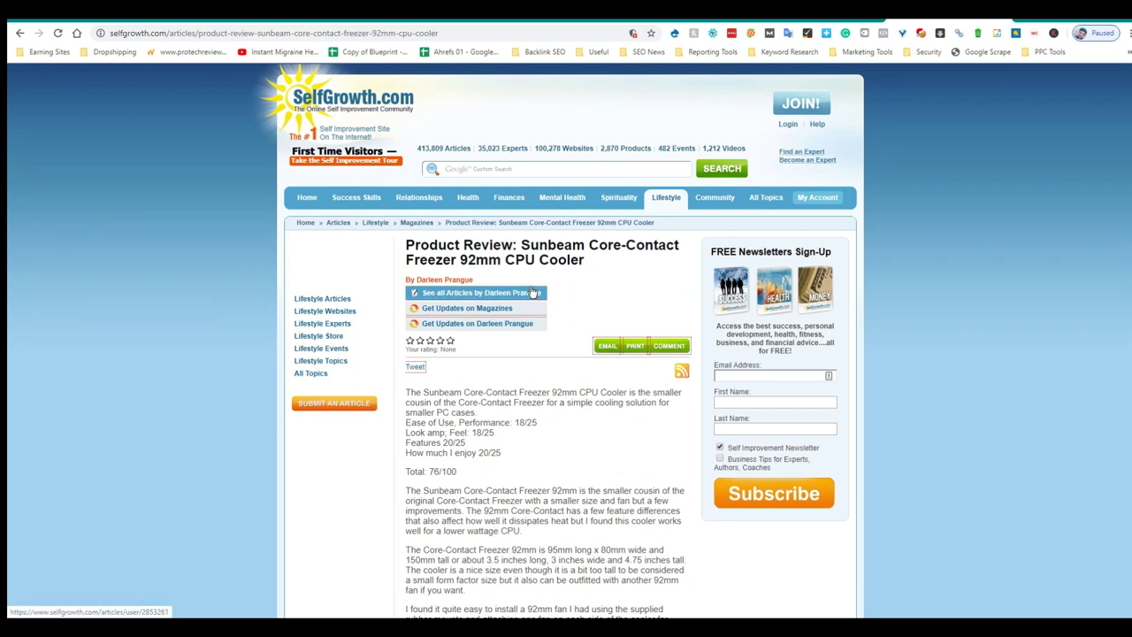
pyautogui.click(358, 402)
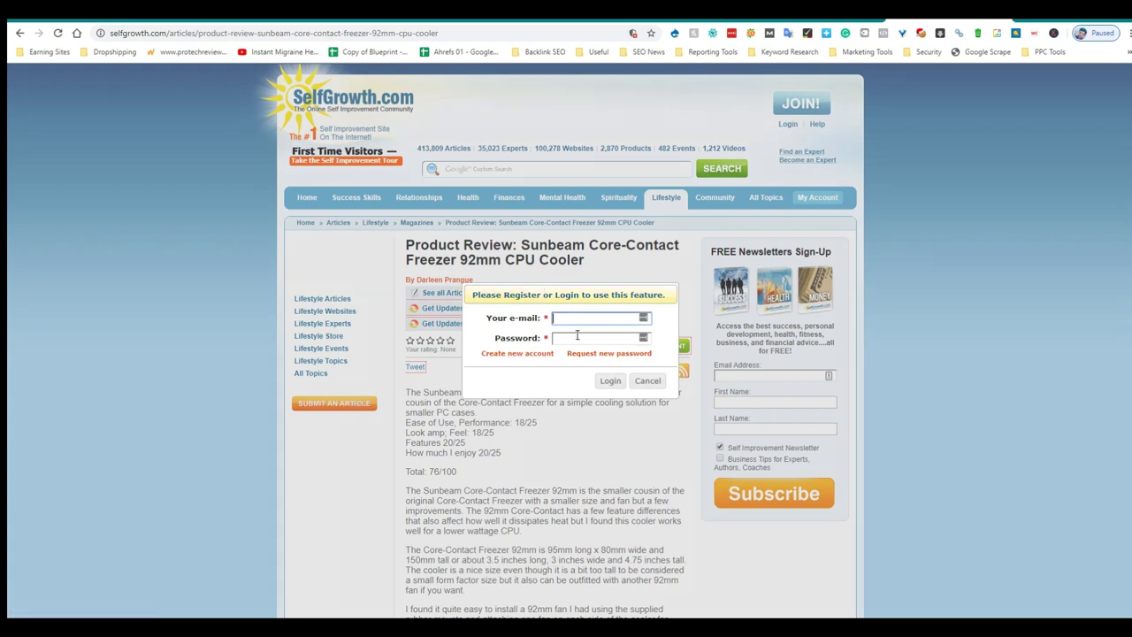
# Open SelfGrowth's Create new account sign-up page
pyautogui.click(532, 354)
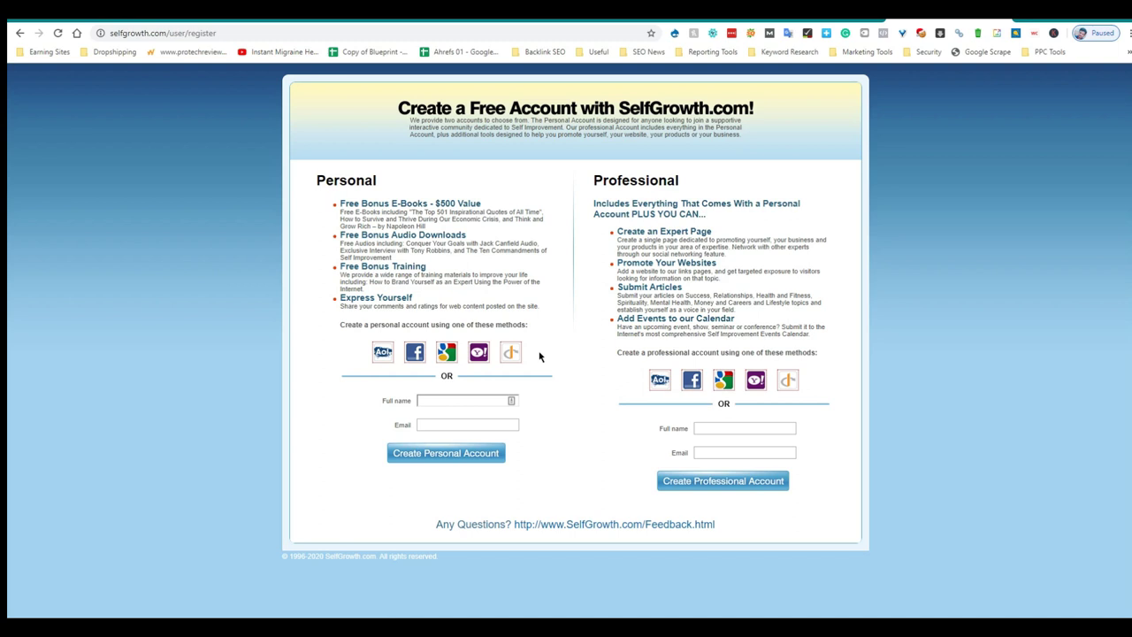
pyautogui.hotkey('alt', 'Tab')
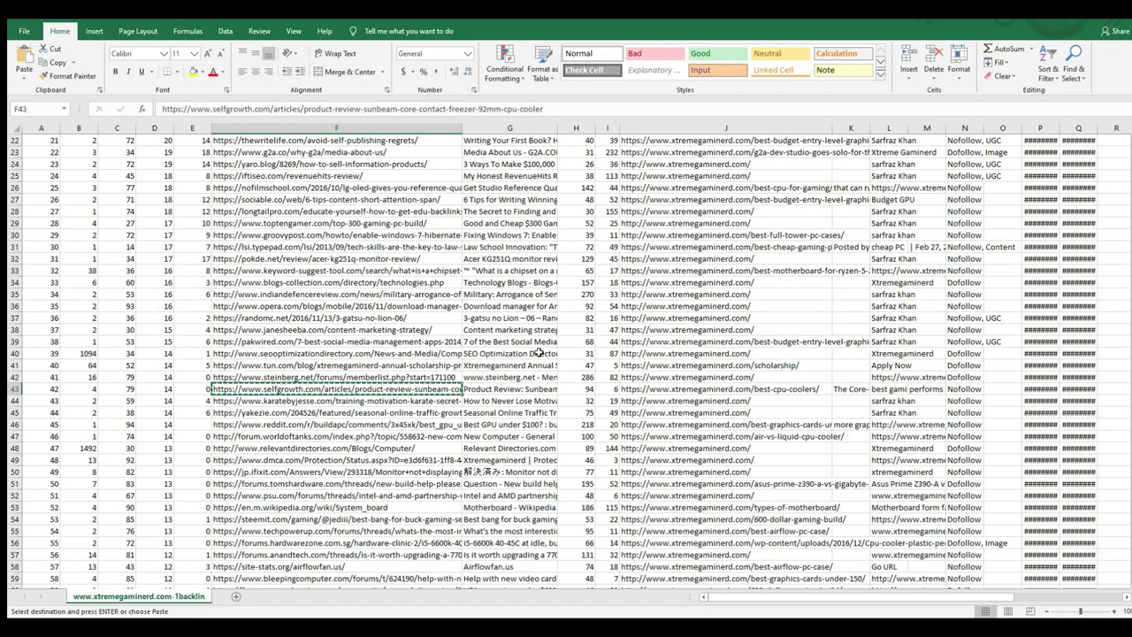
pyautogui.press('alt')
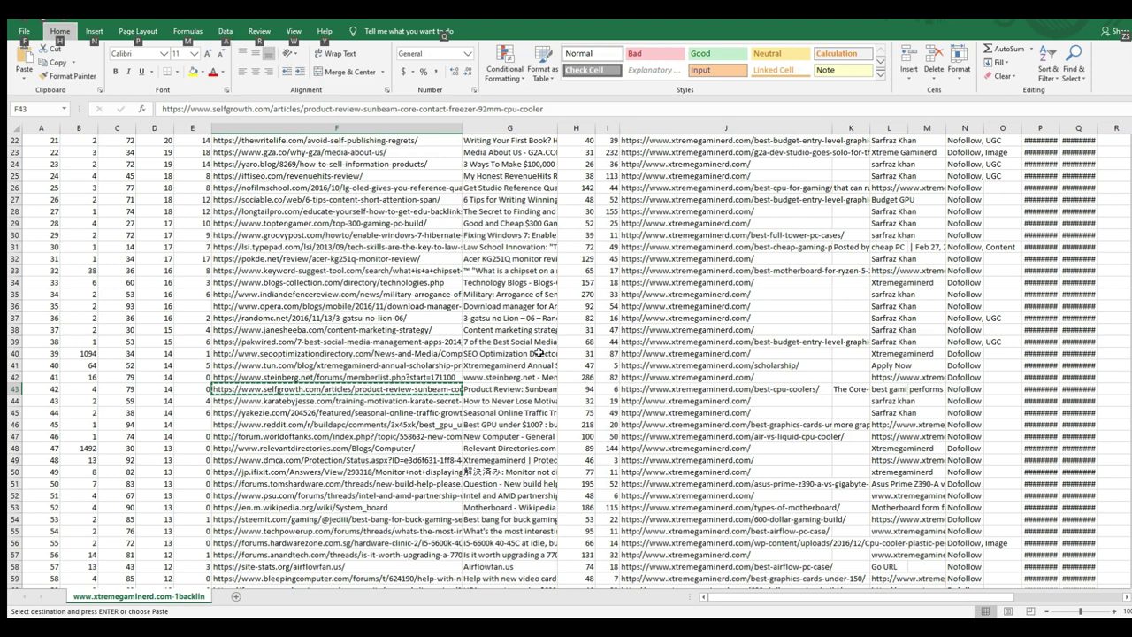
pyautogui.press('Escape')
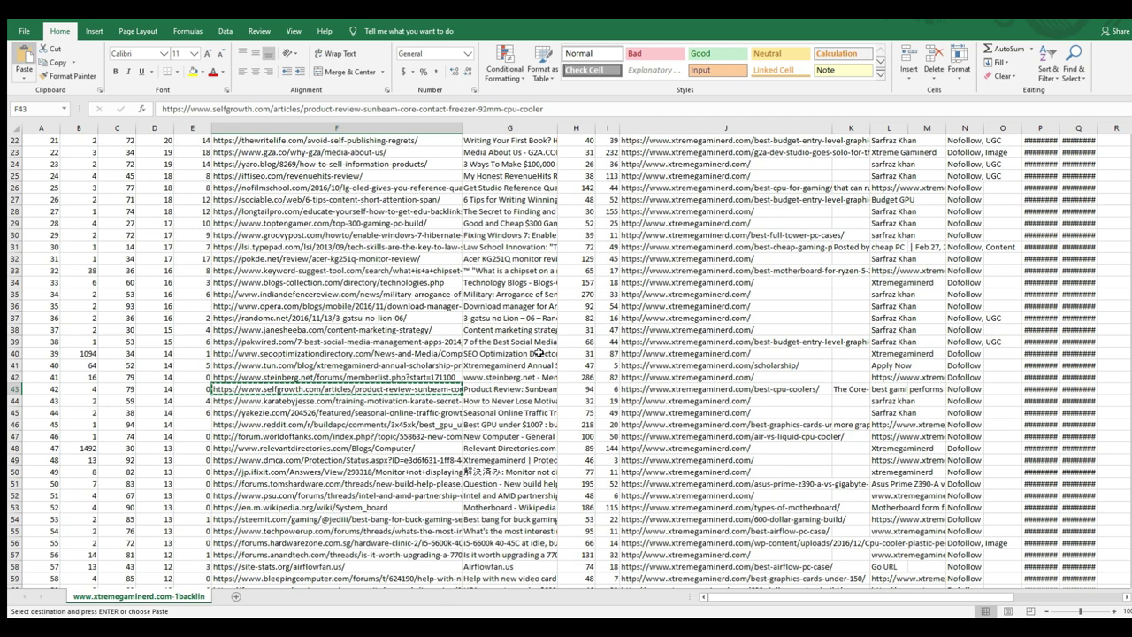
# Load the karatebyjesse URL from cell F44 in Chrome's address bar
pyautogui.click(424, 410)
pyautogui.click(415, 401)
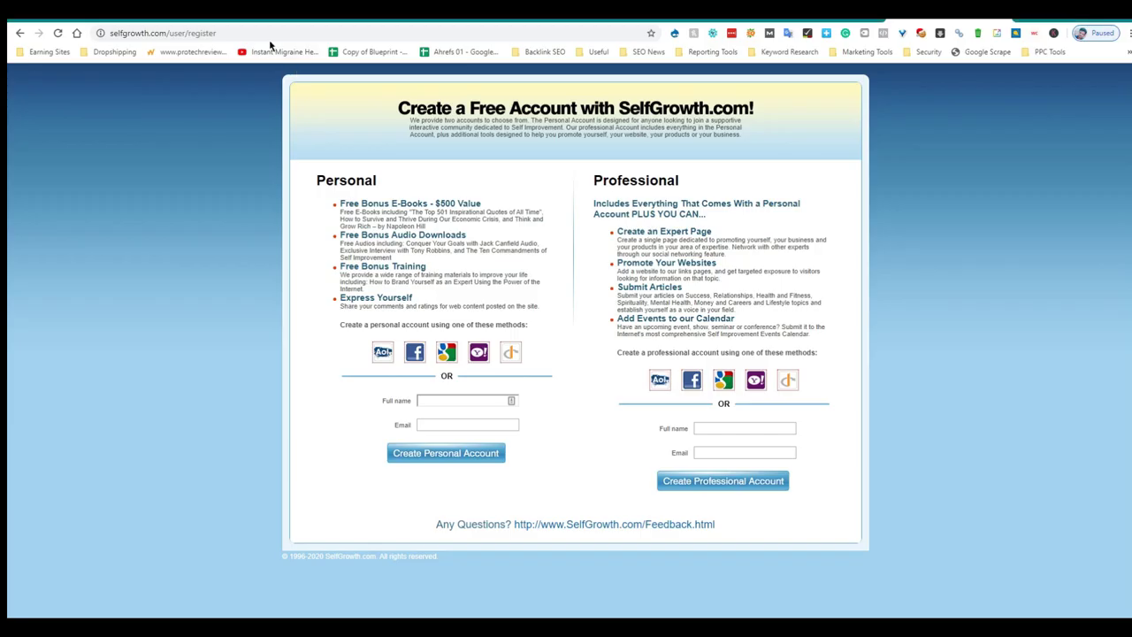
pyautogui.click(268, 33)
pyautogui.hotkey('ctrl', 'v')
pyautogui.press('Return')
pyautogui.hotkey('alt', 'Tab')
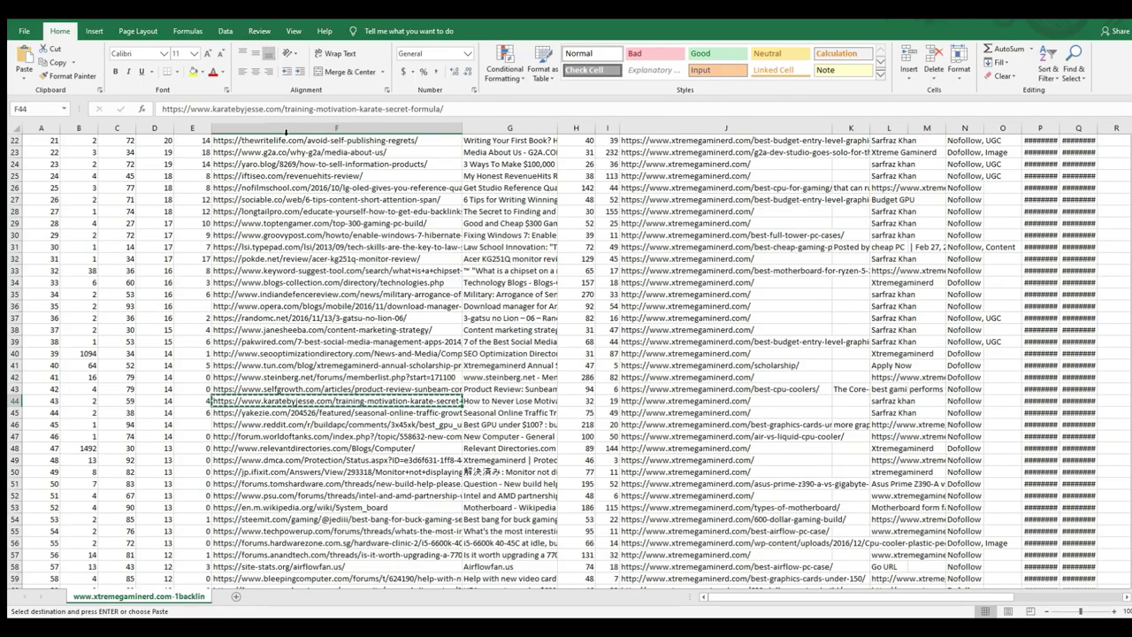
# Always allow images on karatebyjesse.com and reload the article
pyautogui.hotkey('alt', 'Tab')
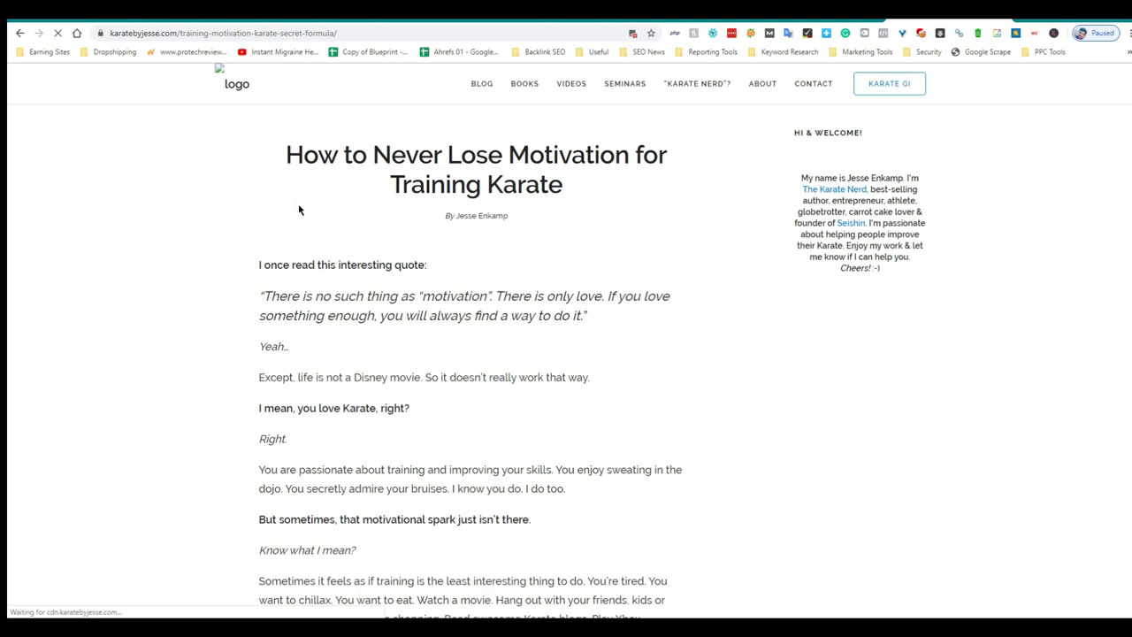
pyautogui.click(629, 37)
pyautogui.click(487, 91)
pyautogui.click(628, 139)
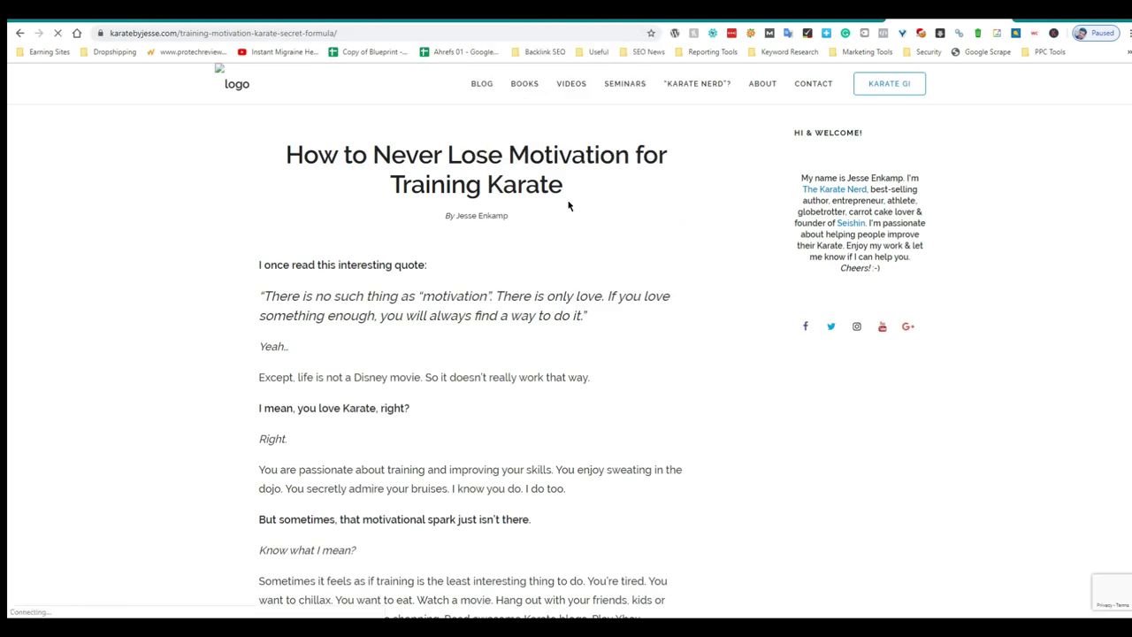
# Scroll through the training-motivation article from top to bottom
pyautogui.scroll(-5, 569, 205)
pyautogui.scroll(-15, 568, 205)
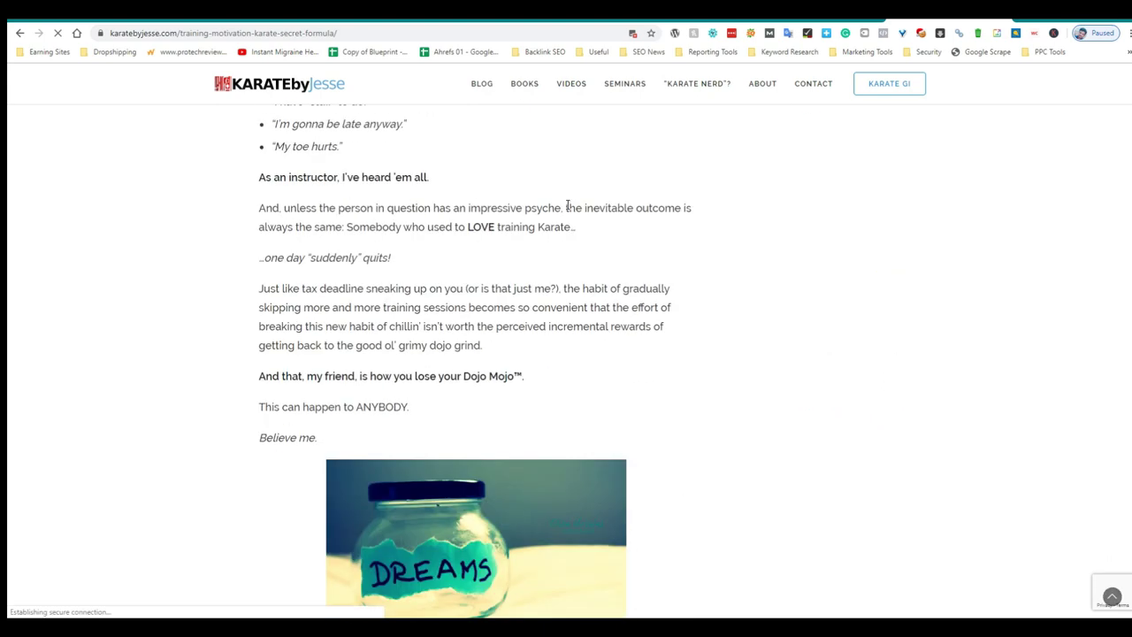
pyautogui.scroll(-20, 572, 237)
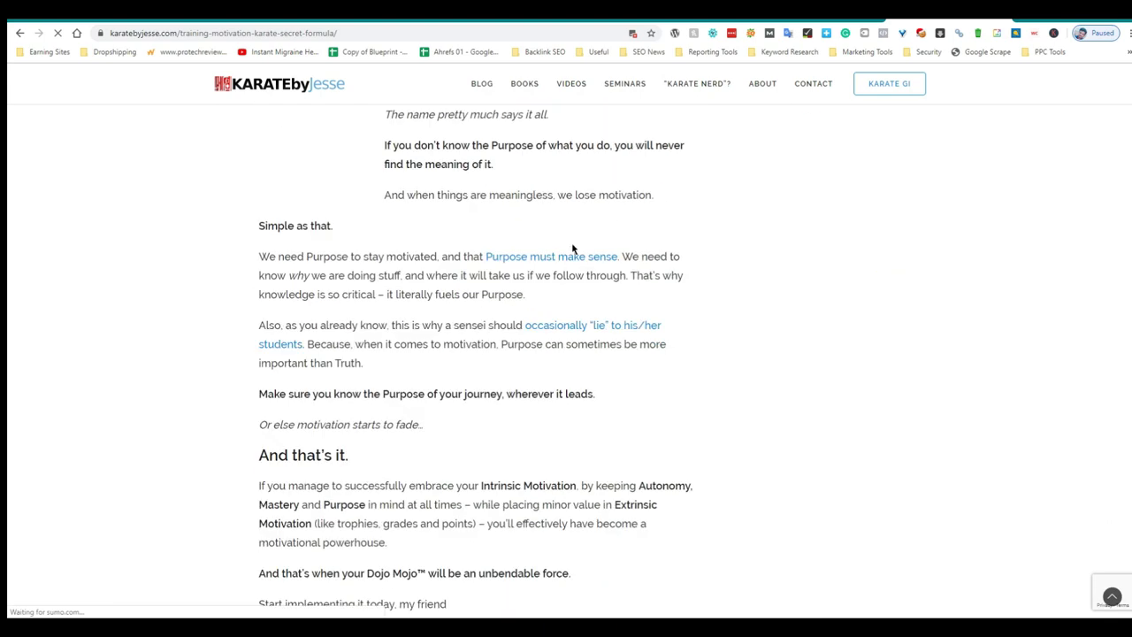
pyautogui.scroll(-10, 571, 248)
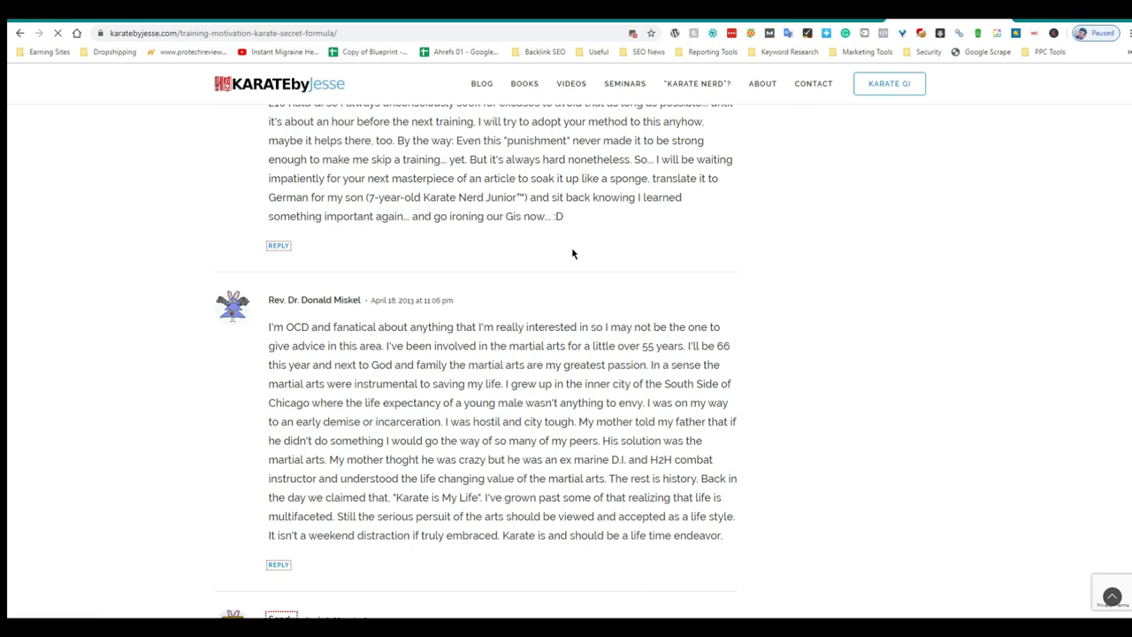
pyautogui.press('Home')
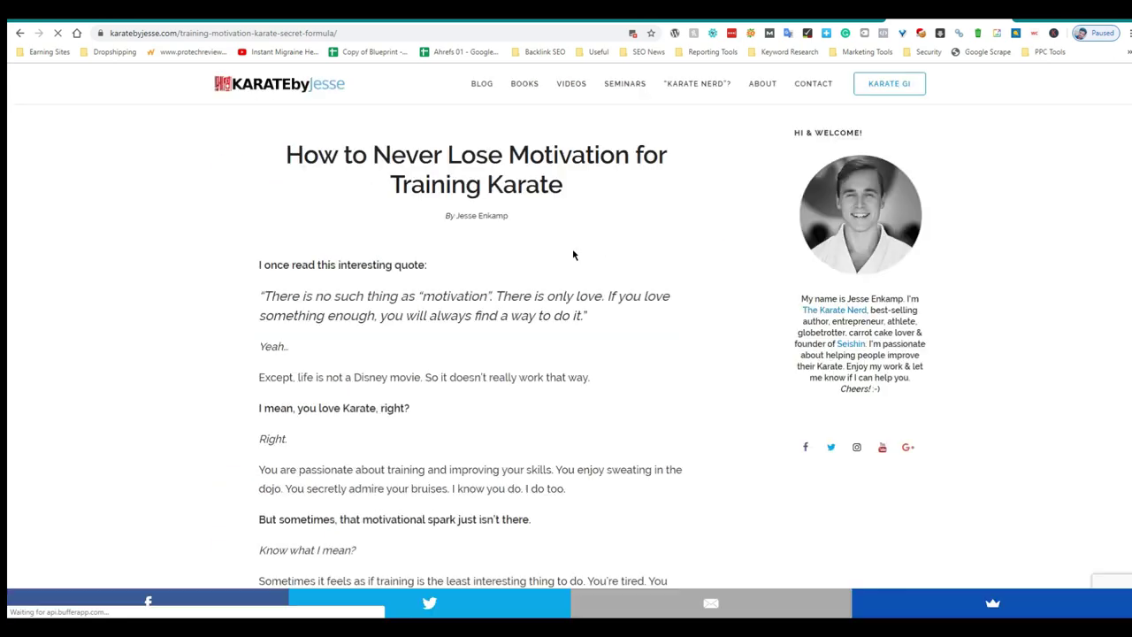
pyautogui.scroll(-5, 572, 251)
pyautogui.scroll(-5, 571, 252)
pyautogui.press('End')
pyautogui.scroll(5, 557, 243)
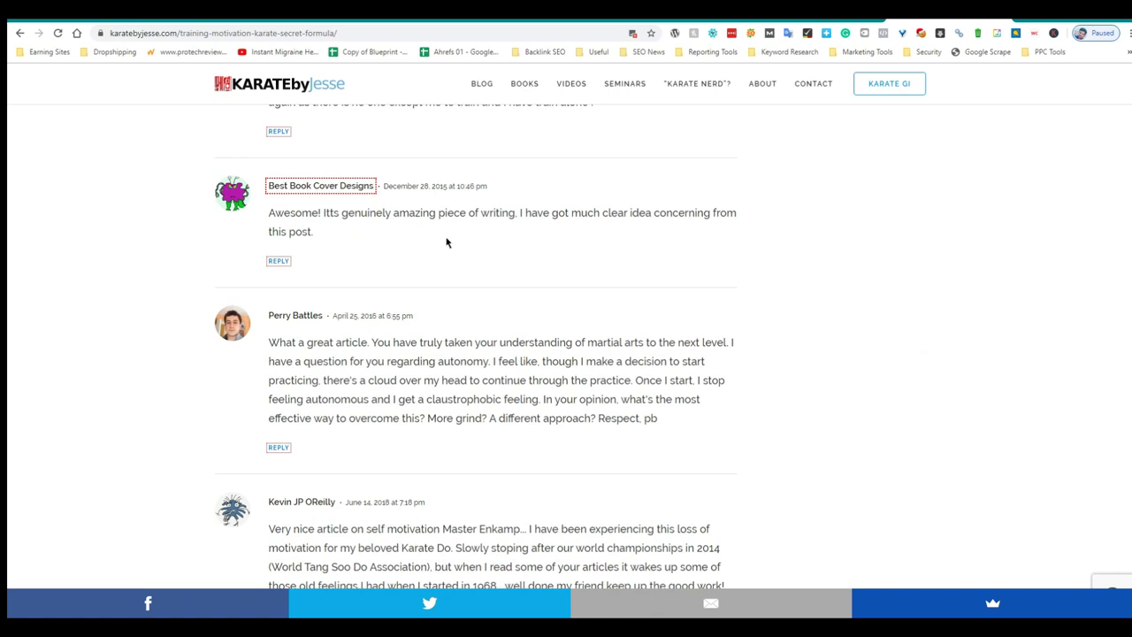
pyautogui.scroll(7, 447, 243)
# Browse the reader comments down to the Leave a Comment form
pyautogui.scroll(-4, 519, 225)
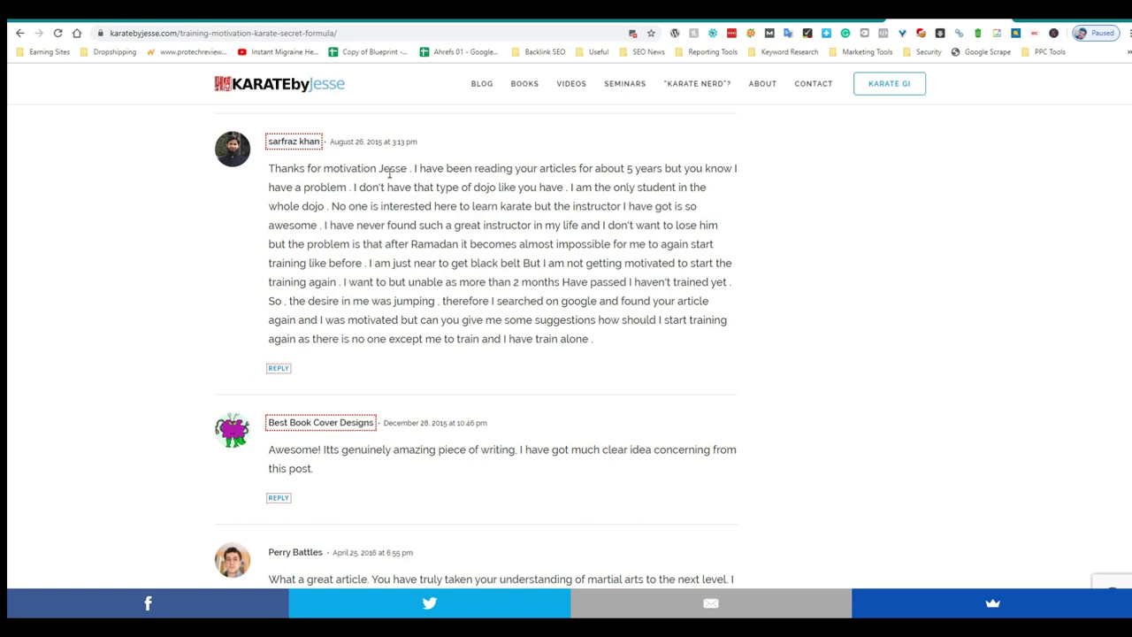
pyautogui.scroll(-5, 377, 211)
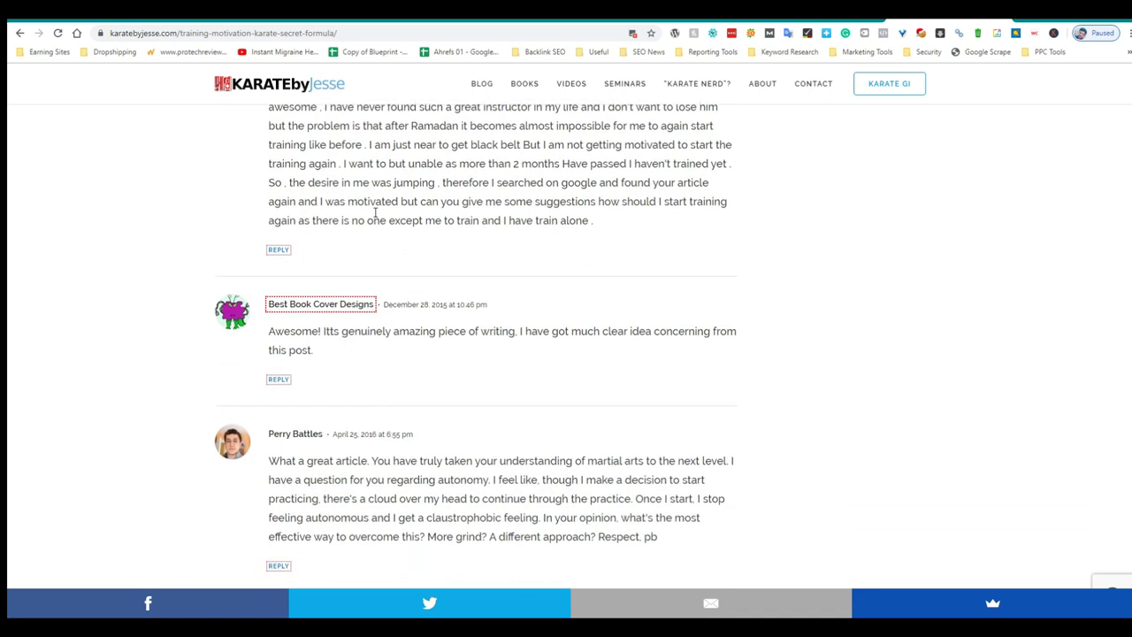
pyautogui.scroll(-4, 375, 218)
pyautogui.scroll(11, 374, 216)
pyautogui.scroll(15, 375, 216)
pyautogui.scroll(-10, 375, 219)
pyautogui.scroll(4, 376, 219)
pyautogui.scroll(-12, 375, 239)
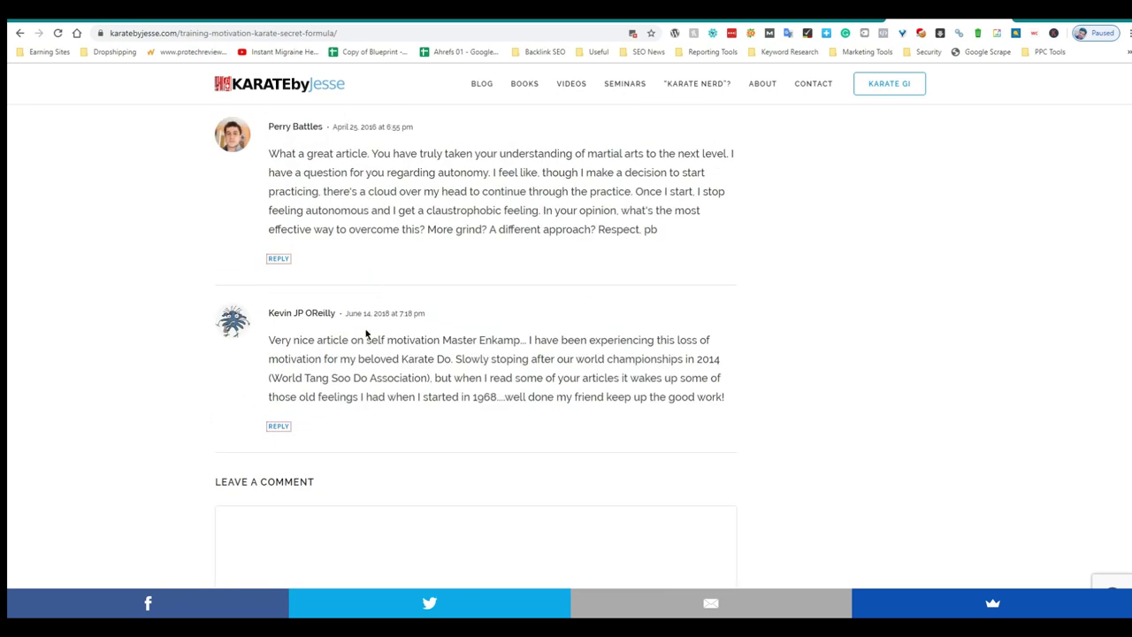
pyautogui.scroll(-3, 366, 333)
# Fill in the commenter's name and e-mail, with protechreviewer.com as the website
pyautogui.click(377, 281)
pyautogui.click(276, 402)
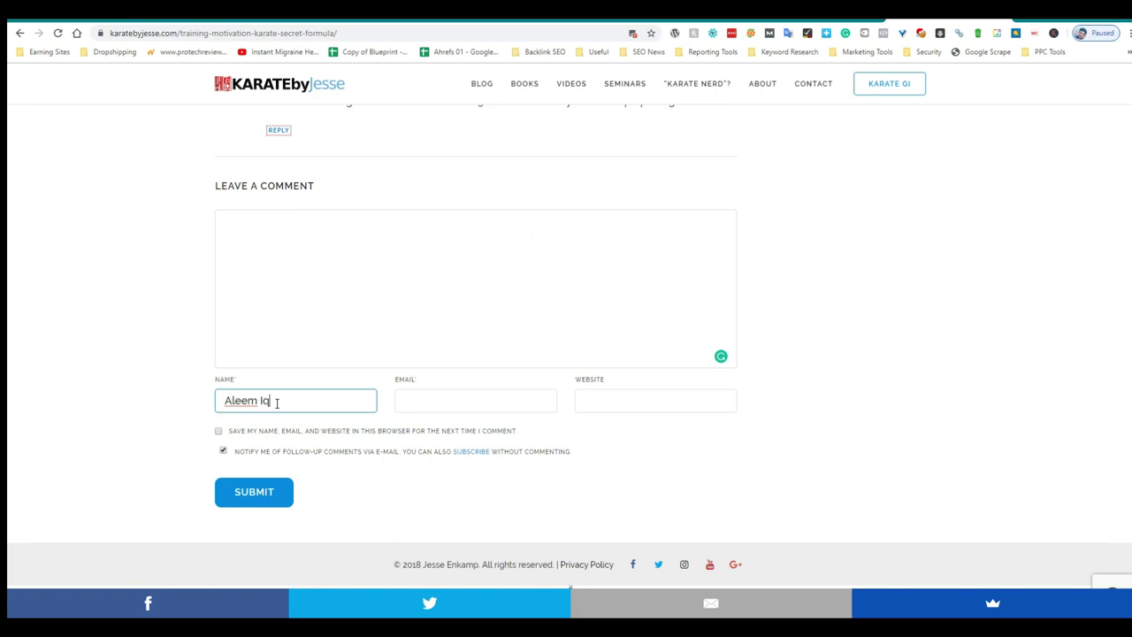
pyautogui.press('Tab')
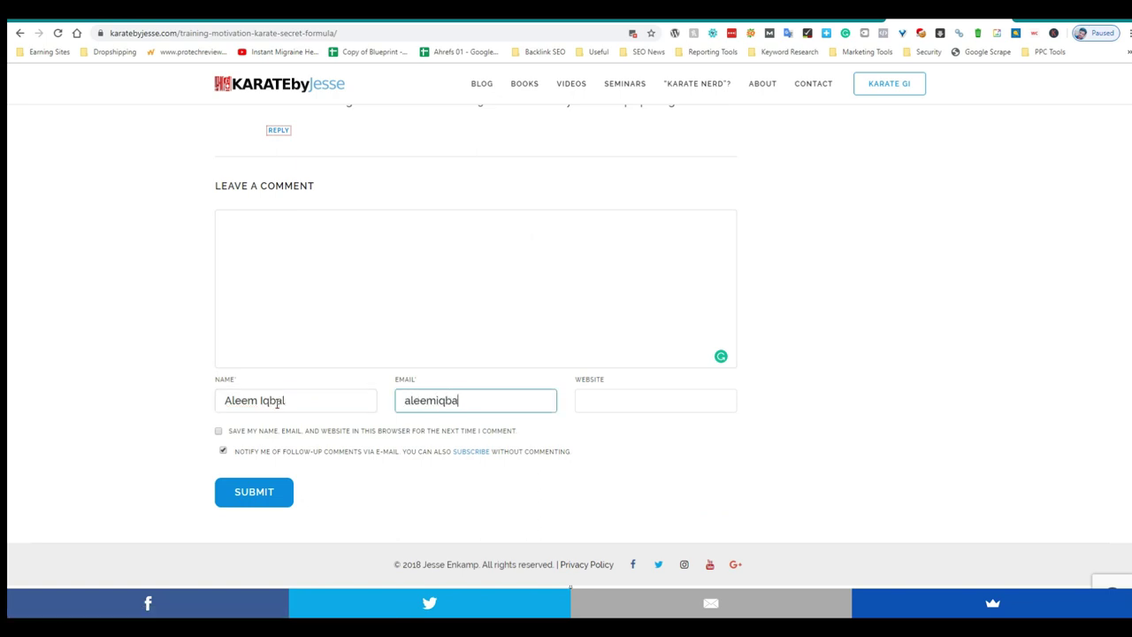
pyautogui.hotkey('alt', 'Tab')
pyautogui.hotkey('alt', 'Tab')
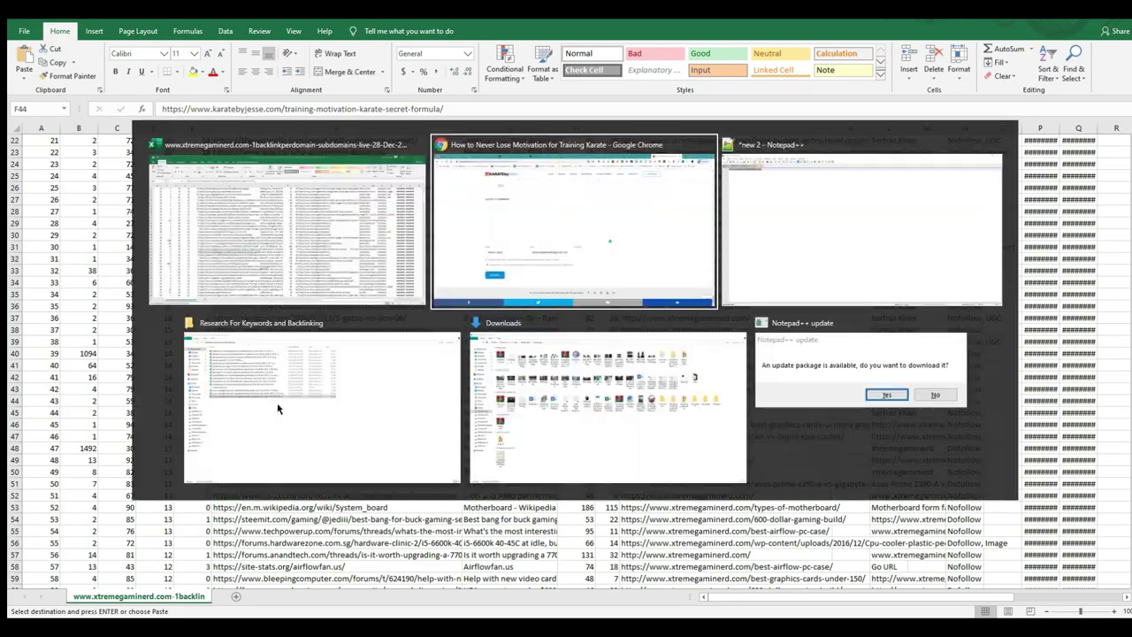
pyautogui.hotkey('alt', 'Tab')
pyautogui.press('Tab')
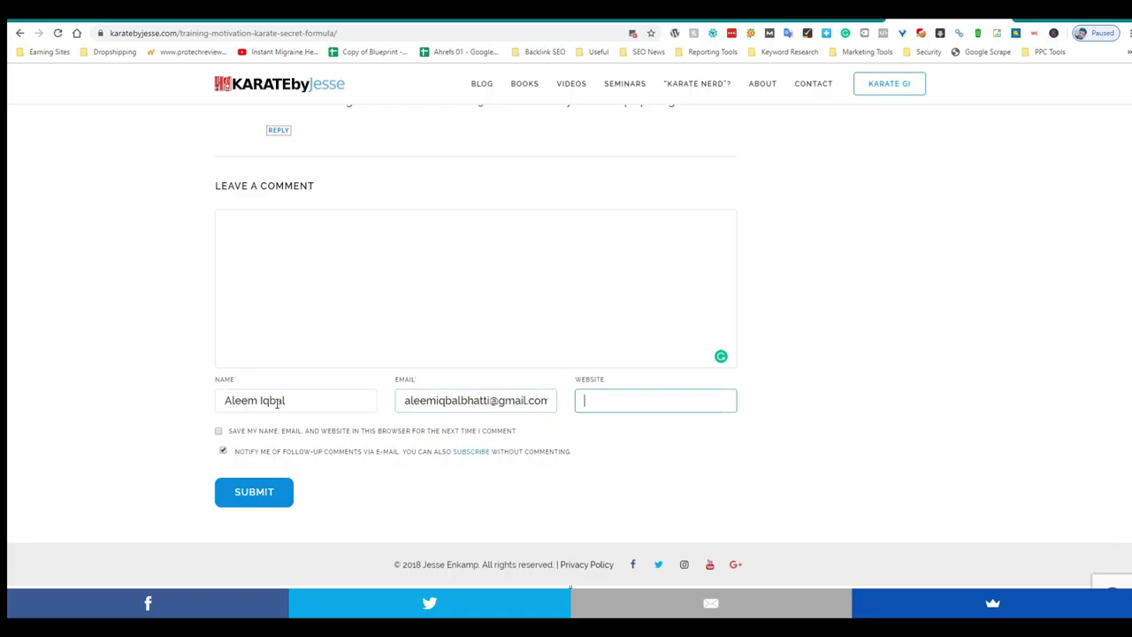
pyautogui.write('https://www.protechreviewer.com/')
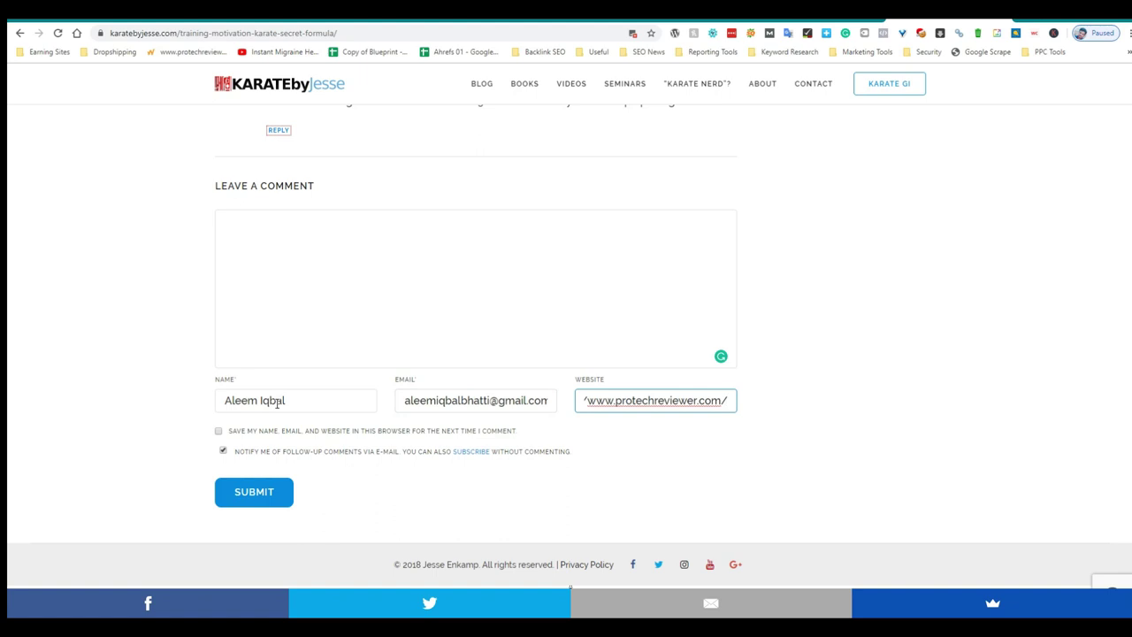
pyautogui.click(309, 306)
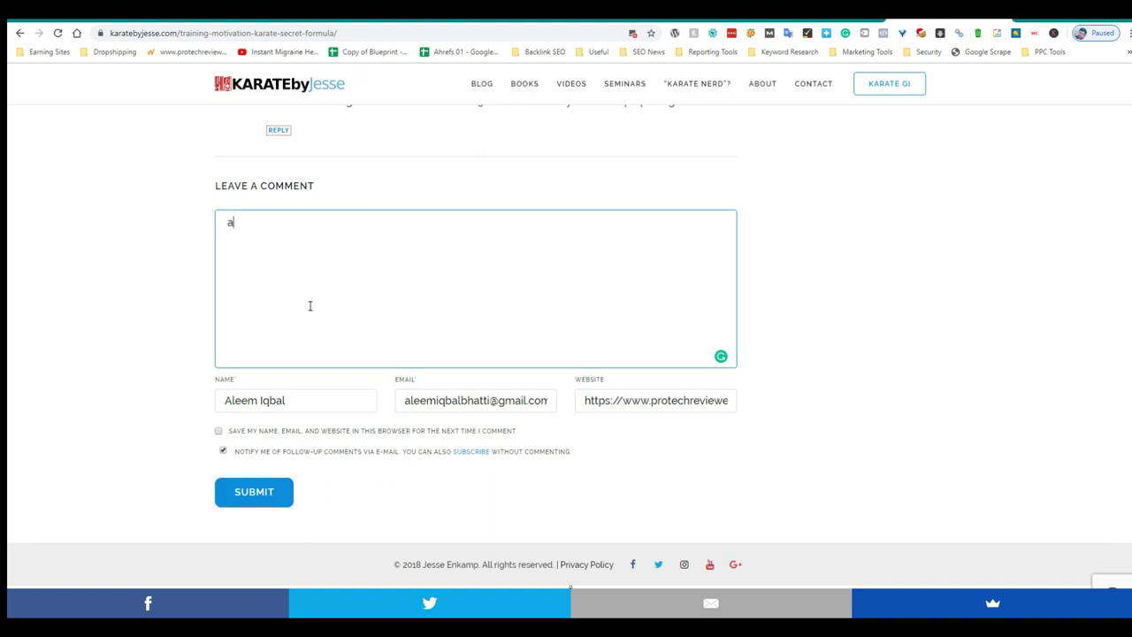
# Draft the comment, starting with 'I always wanted to learn karate'
pyautogui.hotkey('ctrl', 'a')
pyautogui.write('I a')
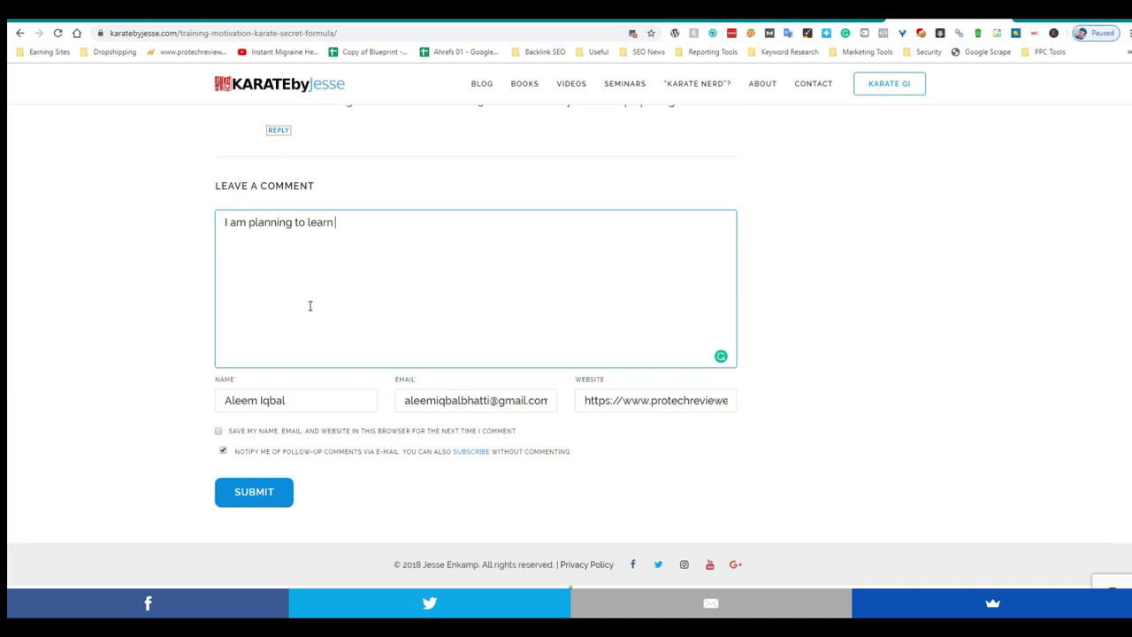
pyautogui.write('e in new')
pyautogui.write('t few ho')
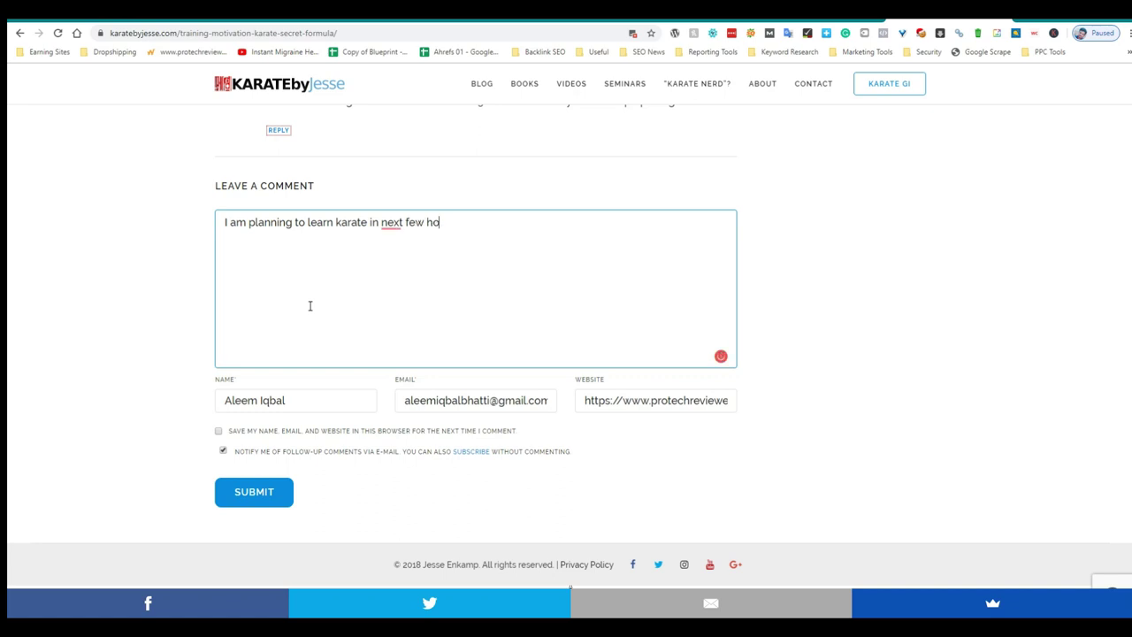
pyautogui.press('BackSpace')
pyautogui.press('BackSpace')
pyautogui.write('years')
pyautogui.press('Return')
pyautogui.write('This')
pyautogui.hotkey('ctrl', 'Home')
pyautogui.press('Return')
pyautogui.press('Up')
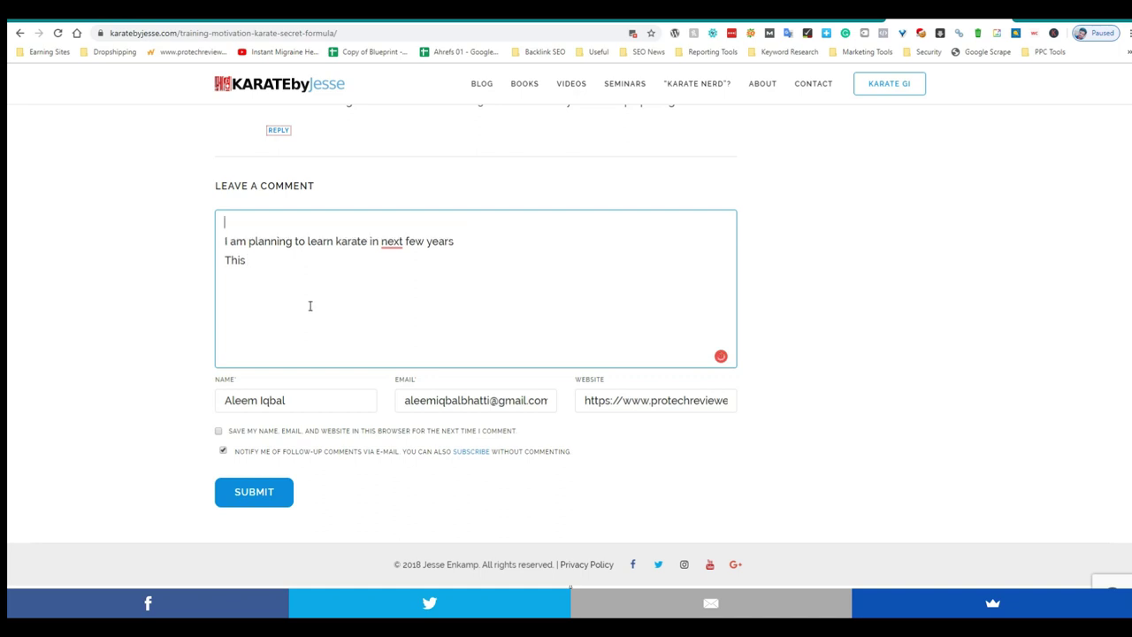
pyautogui.write('I always wanbnted to learn karate')
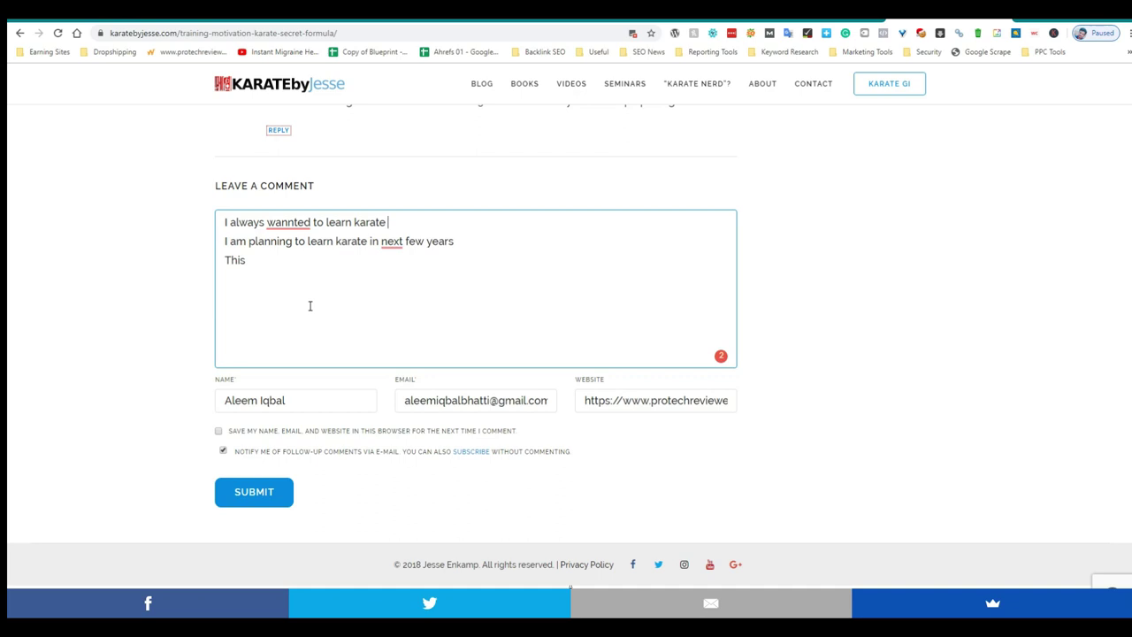
# Correct 'wanted' and 'in the next', join the lines, and change 'learn' to 'start training'
pyautogui.rightClick(292, 221)
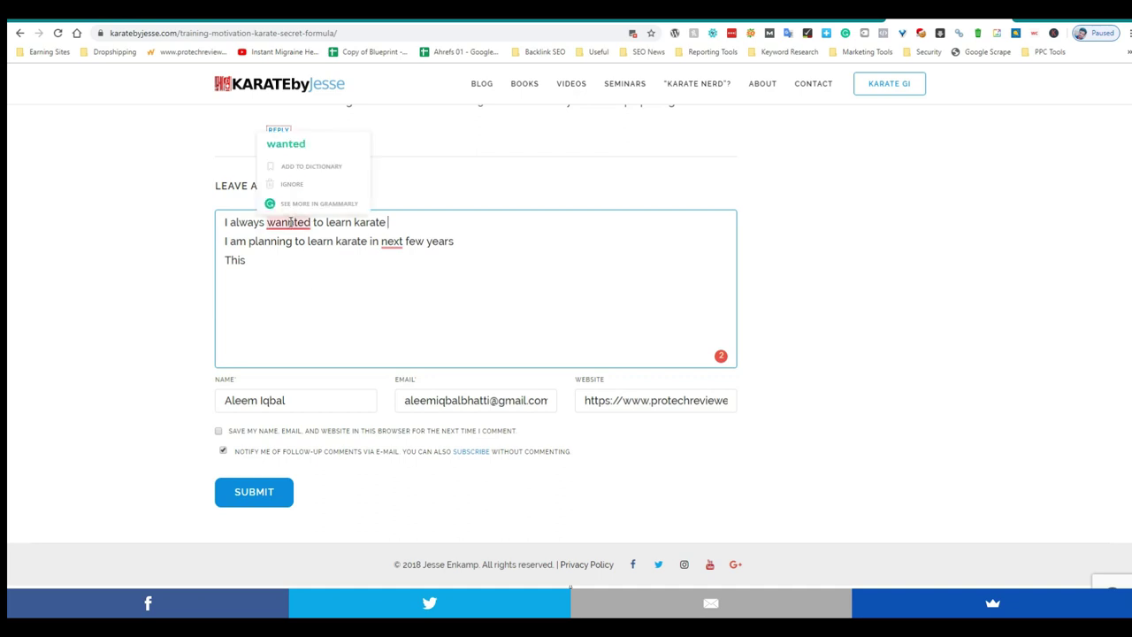
pyautogui.click(318, 149)
pyautogui.moveTo(394, 245)
pyautogui.click(402, 181)
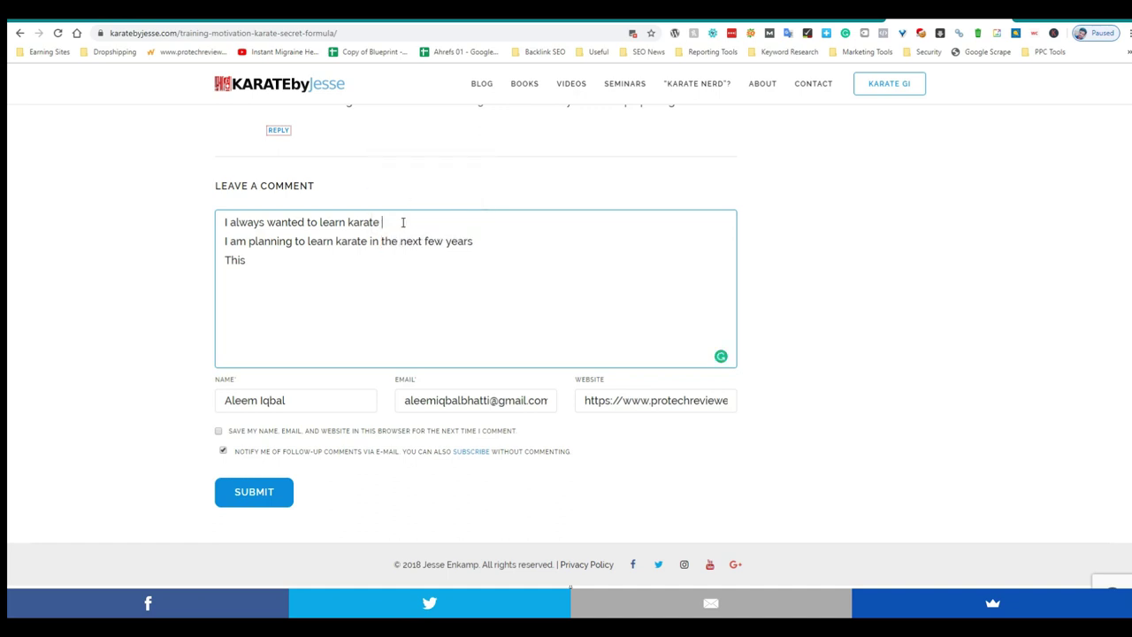
pyautogui.write('and')
pyautogui.press('Delete')
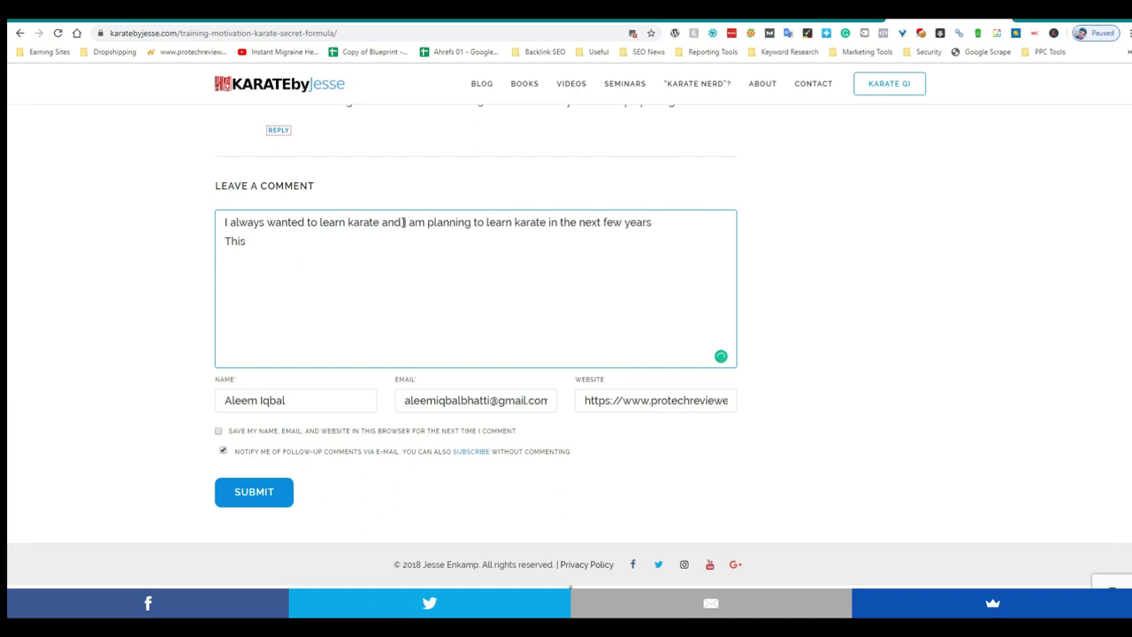
pyautogui.hotkey('shift', 'Right')
pyautogui.hotkey('shift', 'Right')
pyautogui.hotkey('shift', 'Right')
pyautogui.hotkey('shift', 'Right')
pyautogui.hotkey('shift', 'Right')
pyautogui.hotkey('shift', 'Right')
pyautogui.hotkey('shift', 'Left')
pyautogui.write('start train')
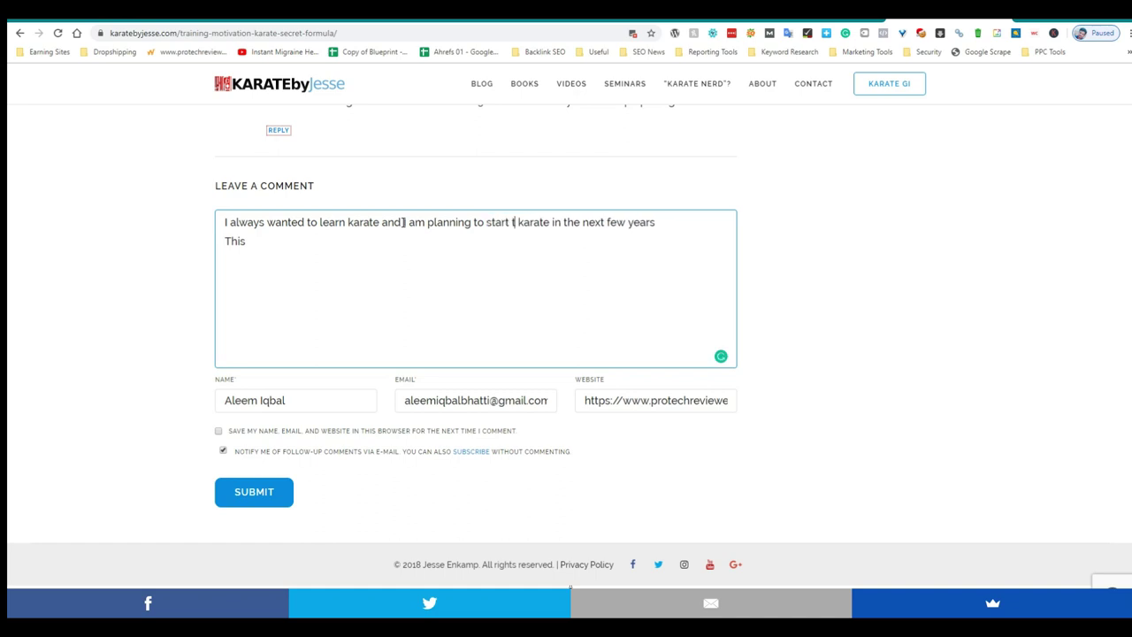
pyautogui.write('ing')
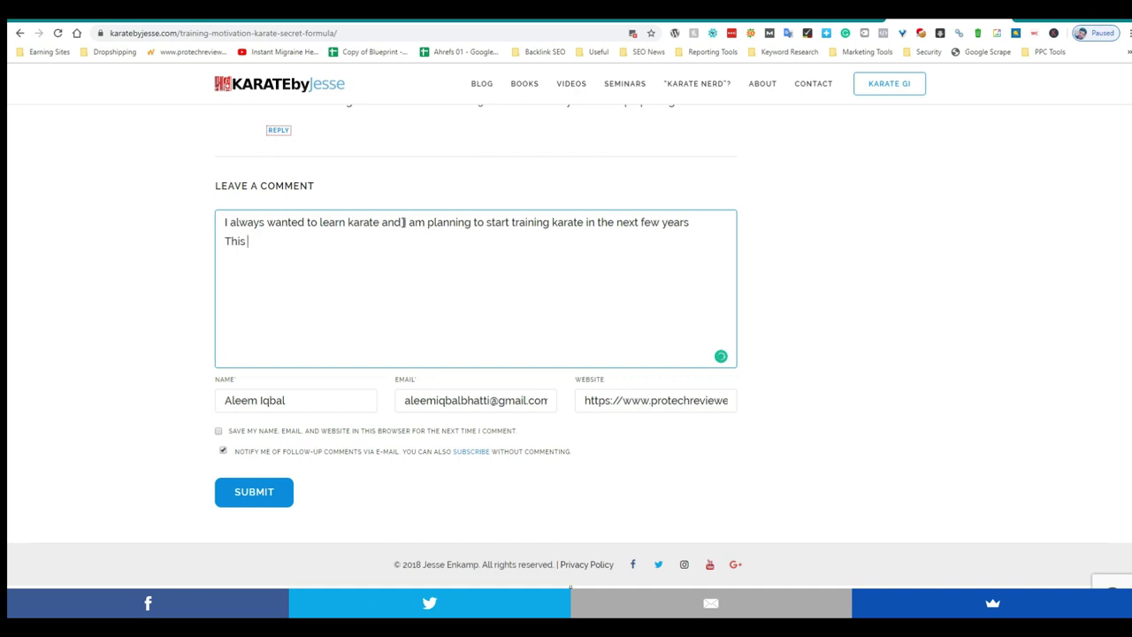
# Finish with '...will surely help me in learning' and 'Thanks!', then submit the comment
pyautogui.write('ret foru')
pyautogui.write('ula will surely help')
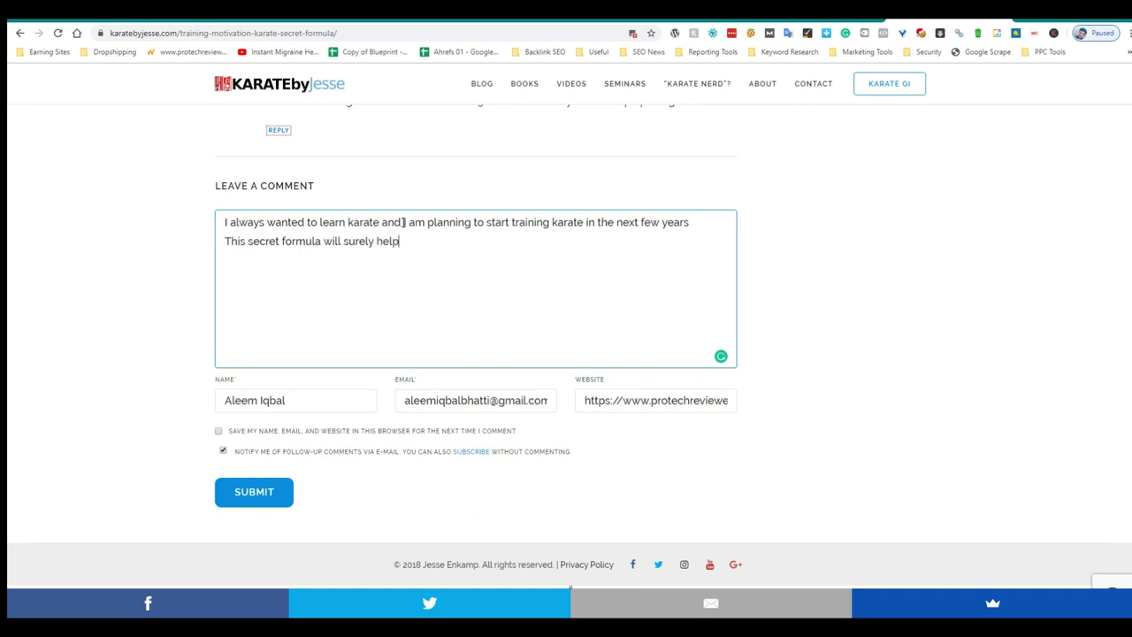
pyautogui.write(' me in lea')
pyautogui.write('rnging')
pyautogui.write('Thanks!')
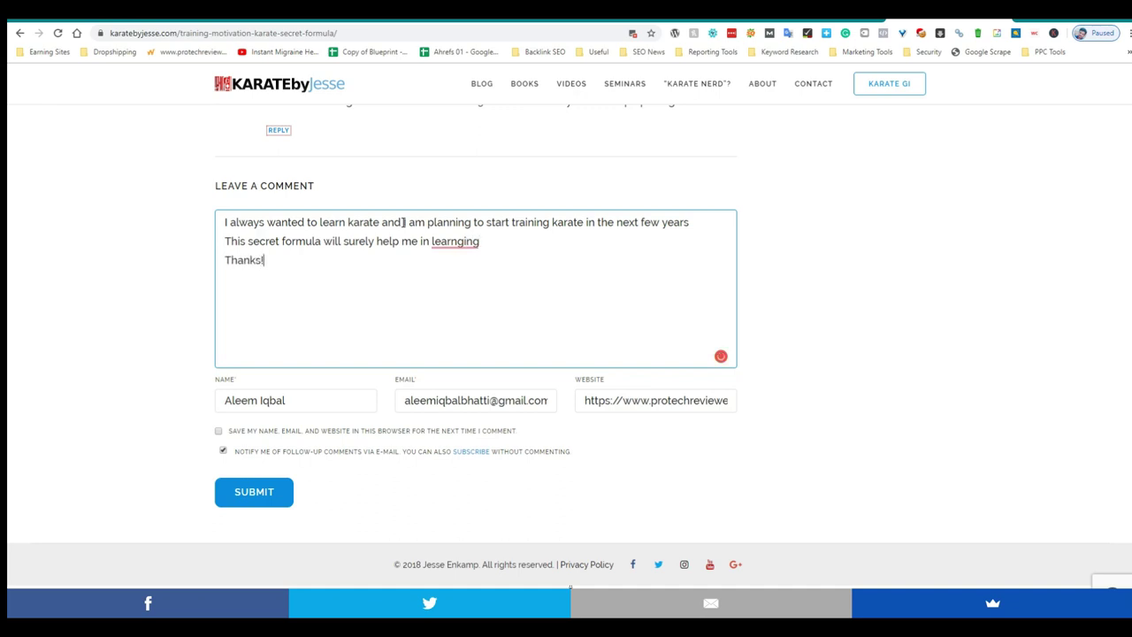
pyautogui.moveTo(451, 243)
pyautogui.click(491, 162)
pyautogui.press('Return')
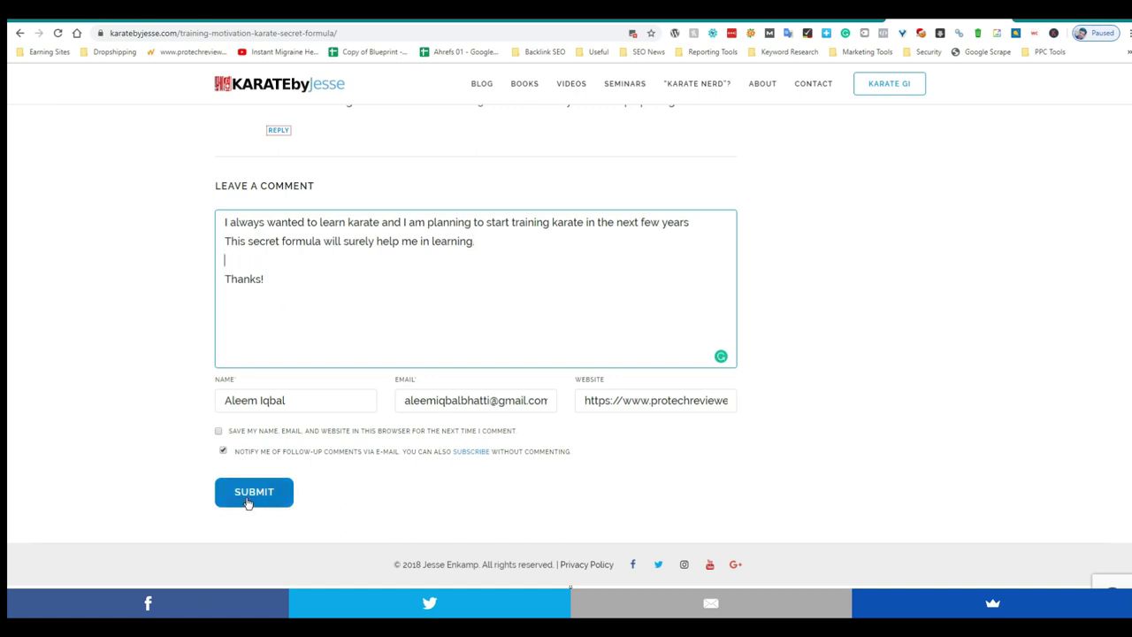
pyautogui.write('BTW which')
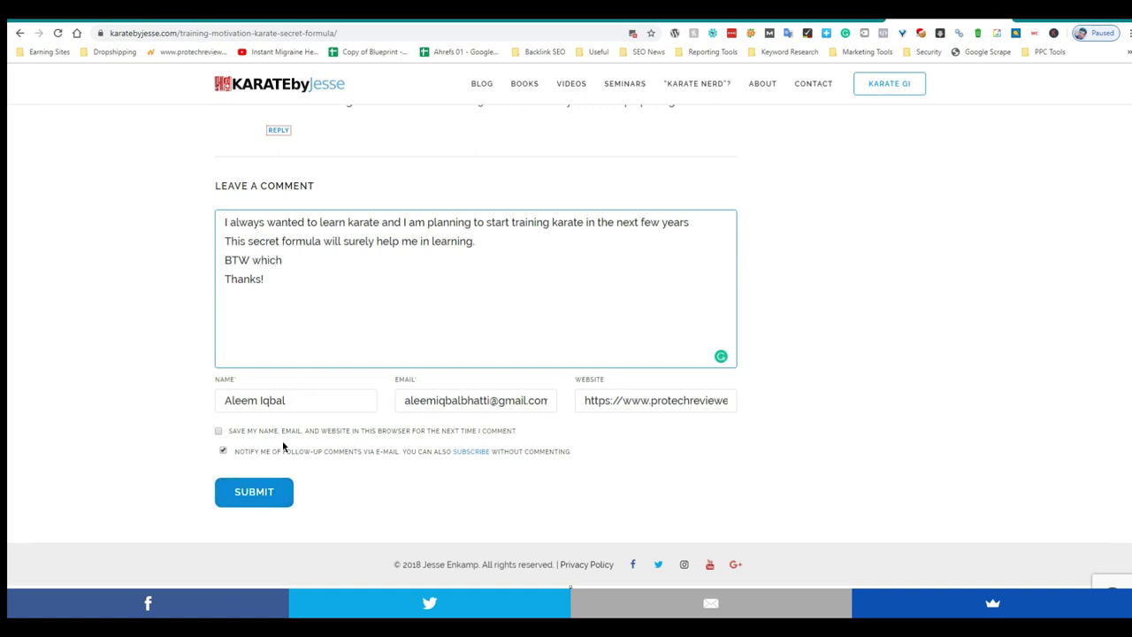
pyautogui.moveTo(287, 262); pyautogui.dragTo(187, 264)
pyautogui.press('BackSpace')
pyautogui.press('BackSpace')
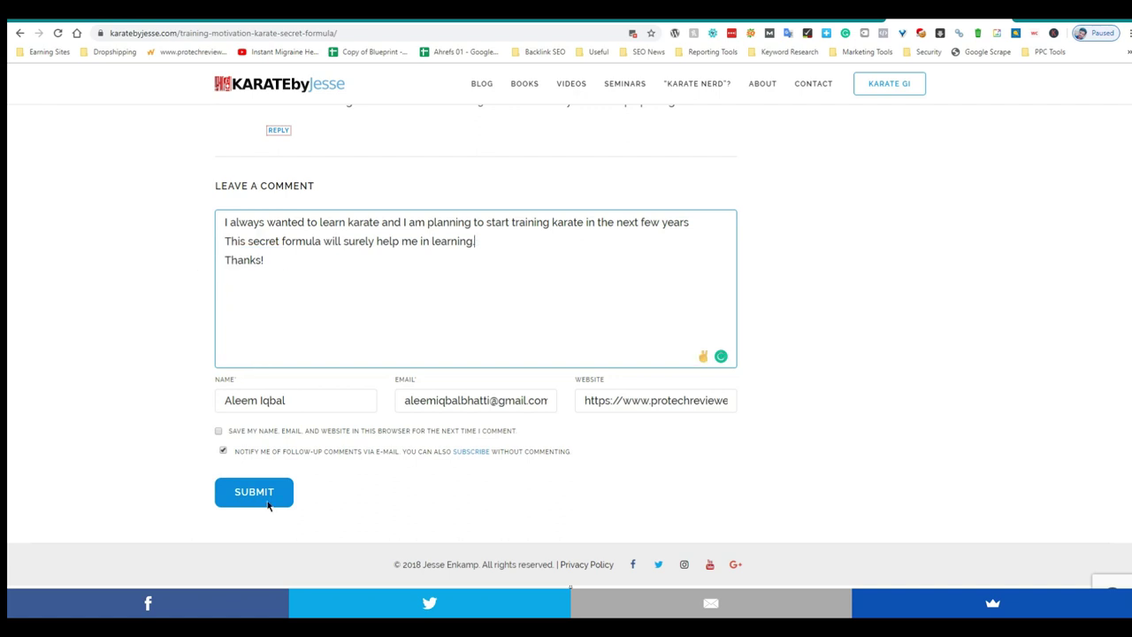
pyautogui.click(262, 501)
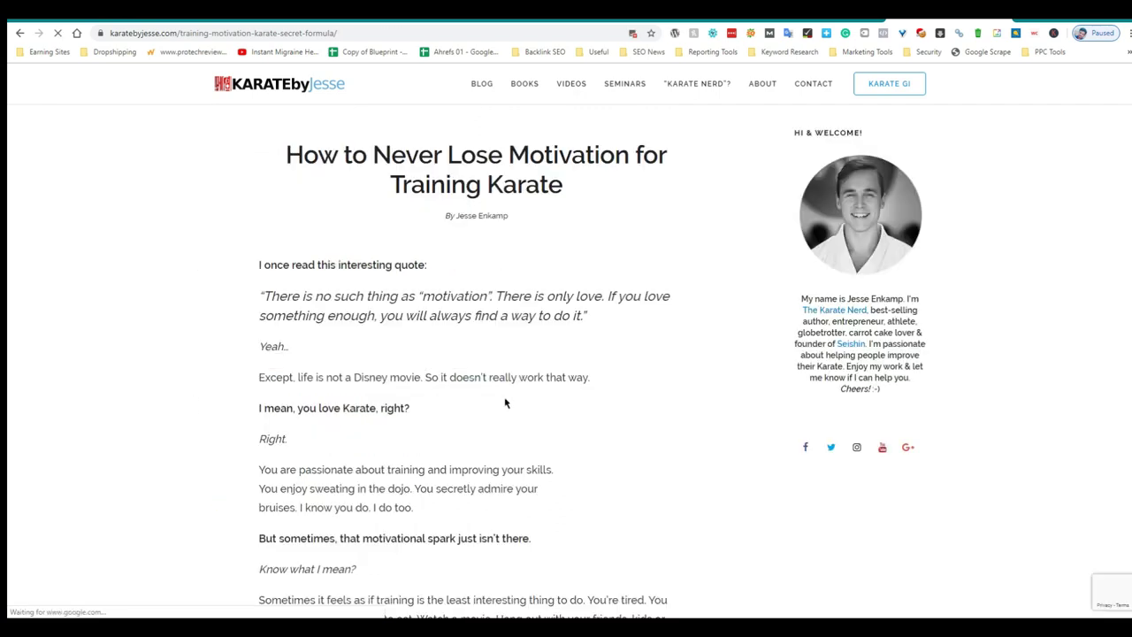
# Scroll the reloaded karate article to check the submitted comment
pyautogui.scroll(-10, 503, 407)
pyautogui.scroll(-4, 503, 418)
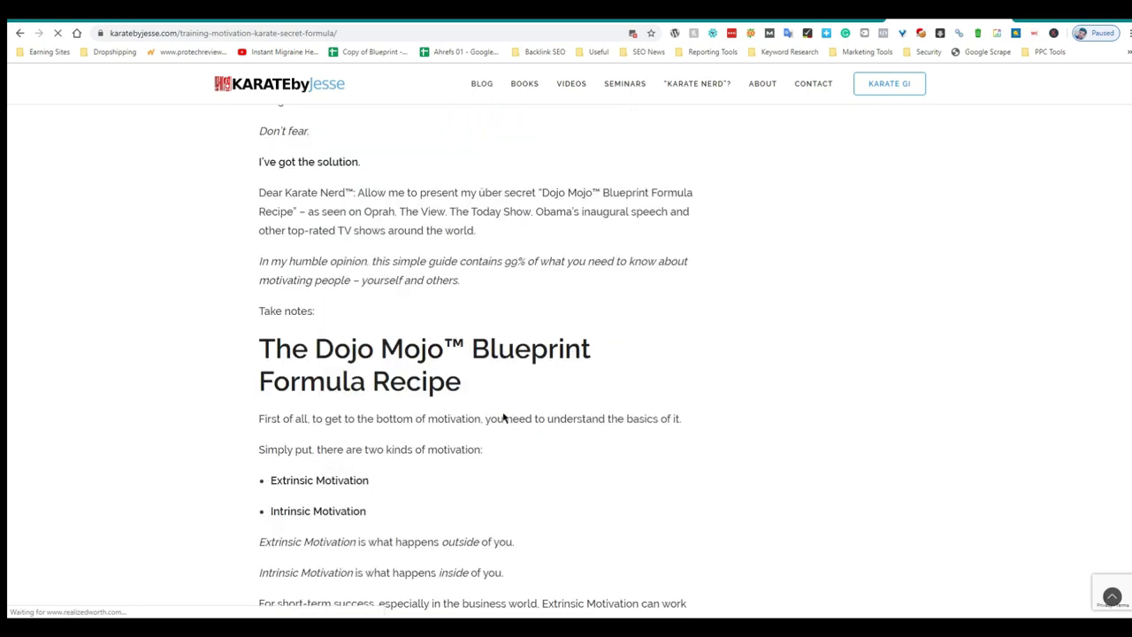
pyautogui.scroll(-15, 503, 418)
pyautogui.scroll(4, 503, 418)
pyautogui.scroll(-1, 503, 417)
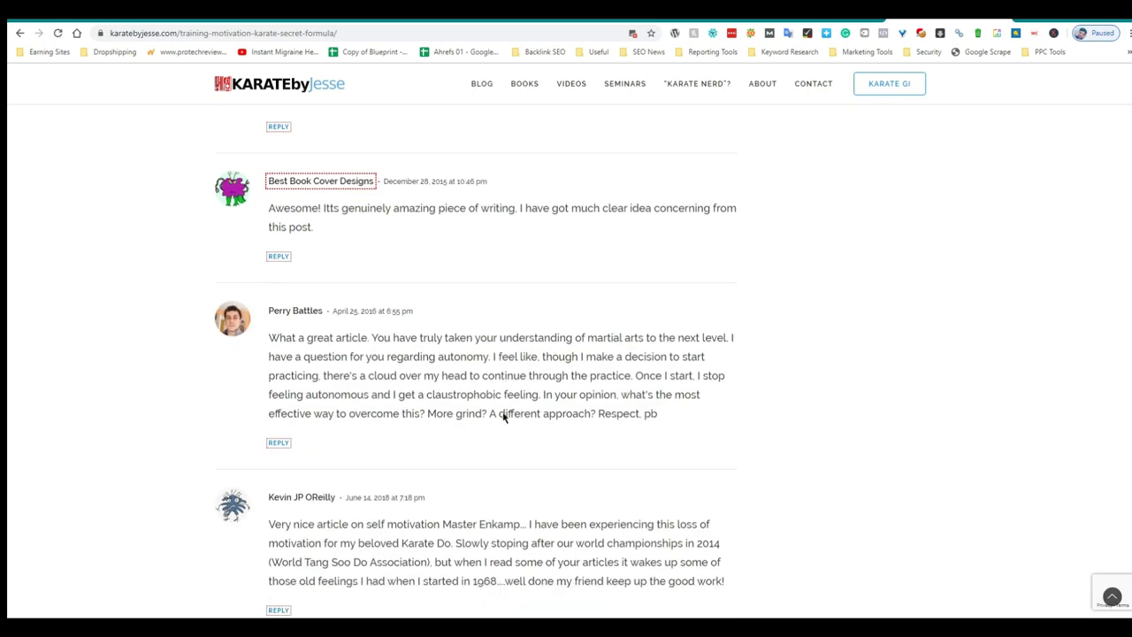
pyautogui.scroll(-5, 503, 417)
pyautogui.scroll(20, 503, 418)
pyautogui.scroll(15, 501, 413)
# Open the yakezie URL from cell F45 in a new Chrome tab
pyautogui.hotkey('alt', 'Tab')
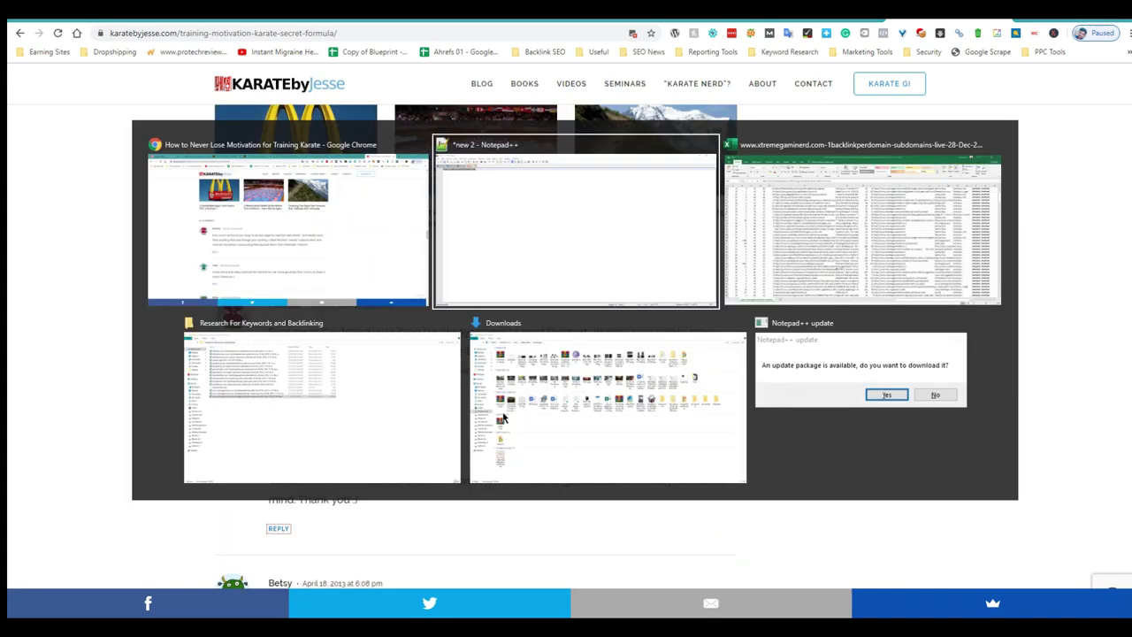
pyautogui.hotkey('alt', 'Tab')
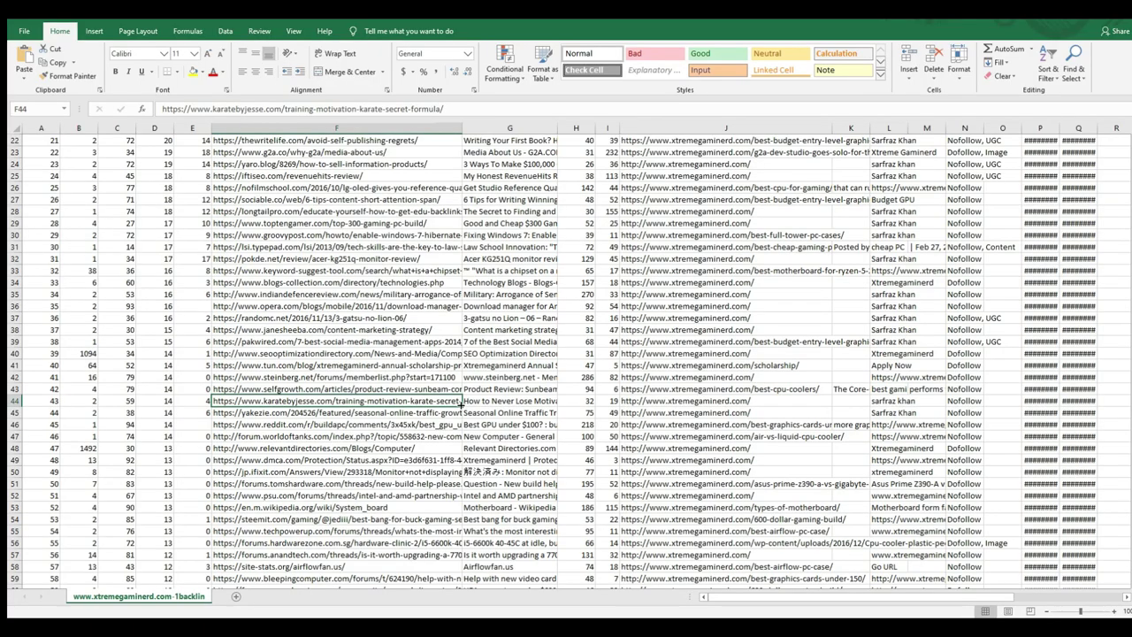
pyautogui.click(462, 410)
pyautogui.hotkey('ctrl', 'c')
pyautogui.hotkey('alt', 'Tab')
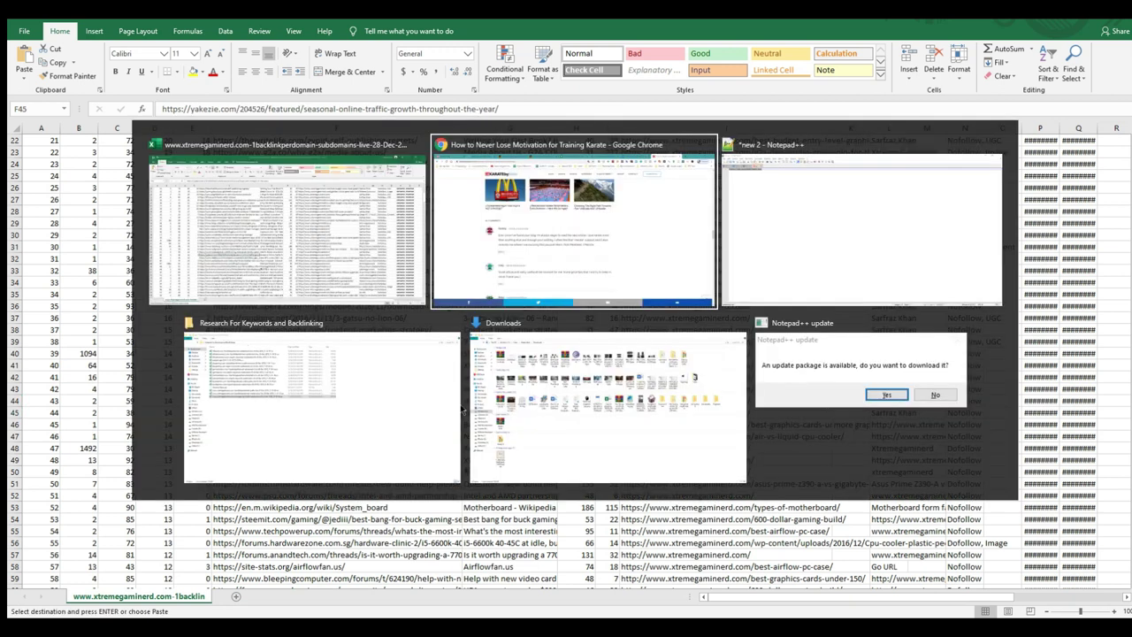
pyautogui.hotkey('ctrl', 't')
pyautogui.hotkey('ctrl', 'v')
pyautogui.press('Return')
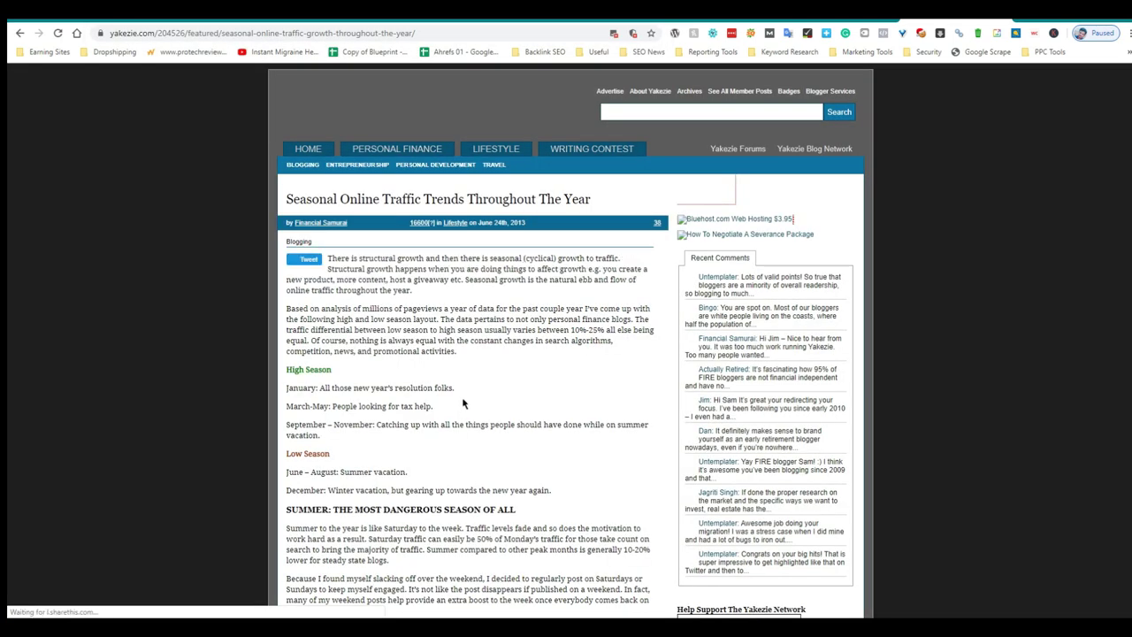
# Always allow images on yakezie.com and read through the seasonal traffic article
pyautogui.click(614, 33)
pyautogui.click(592, 92)
pyautogui.click(621, 146)
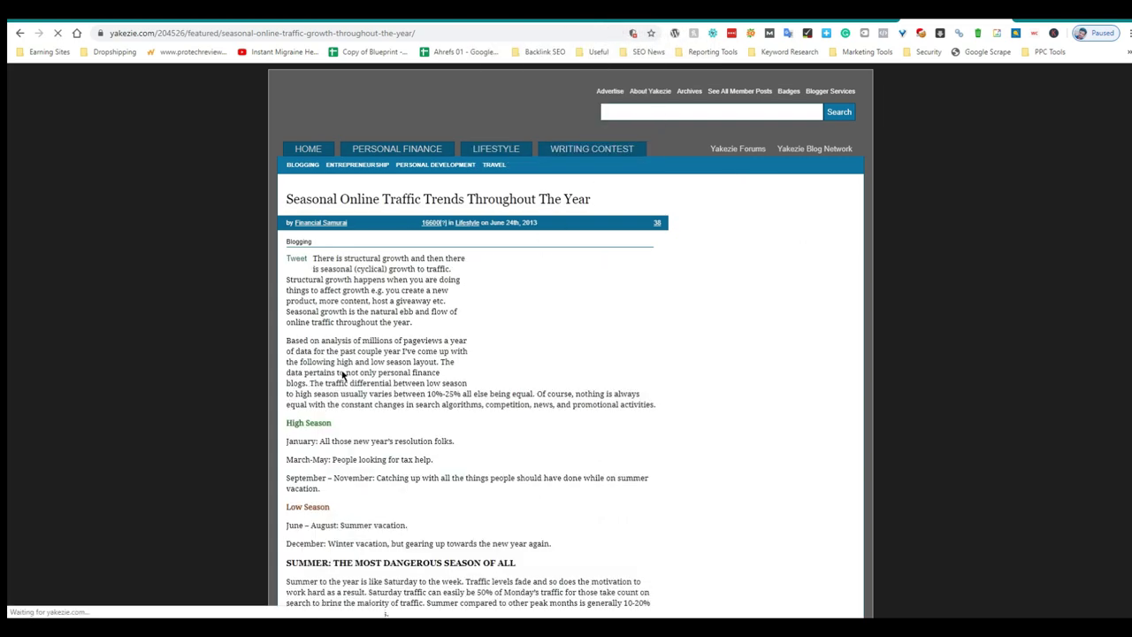
pyautogui.scroll(-4, 343, 376)
pyautogui.scroll(-15, 343, 376)
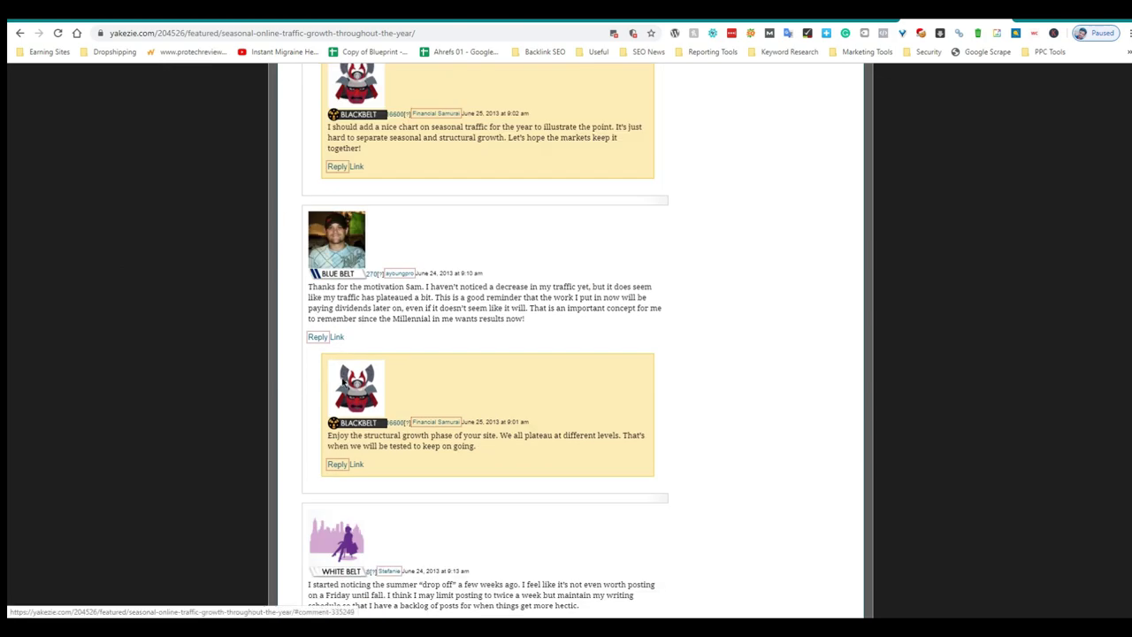
pyautogui.scroll(-20, 343, 382)
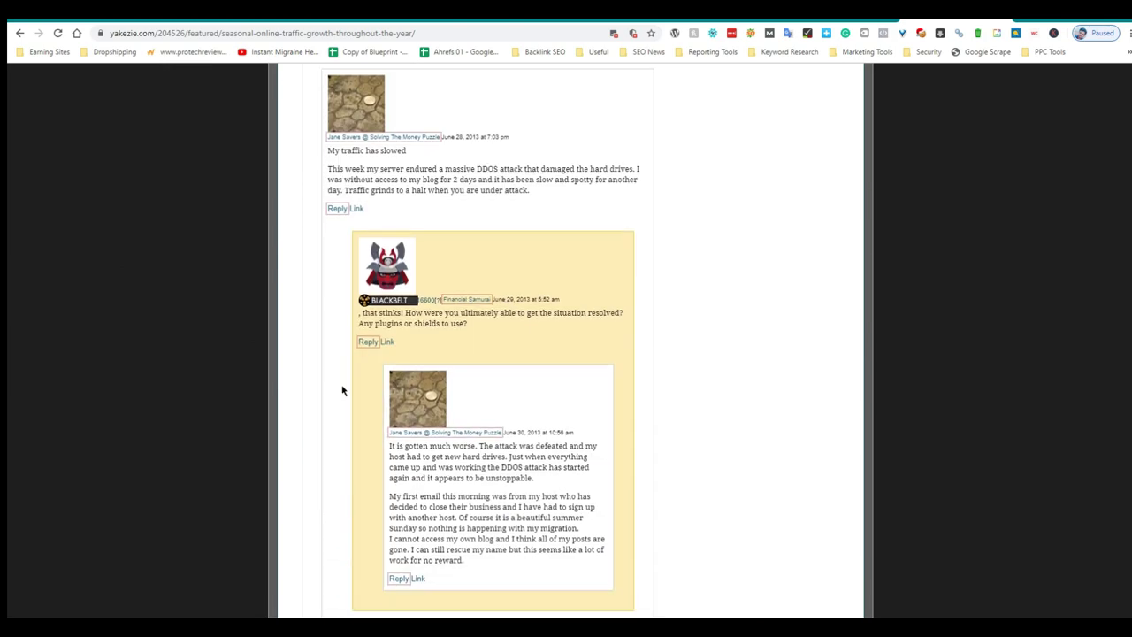
pyautogui.scroll(-20, 343, 394)
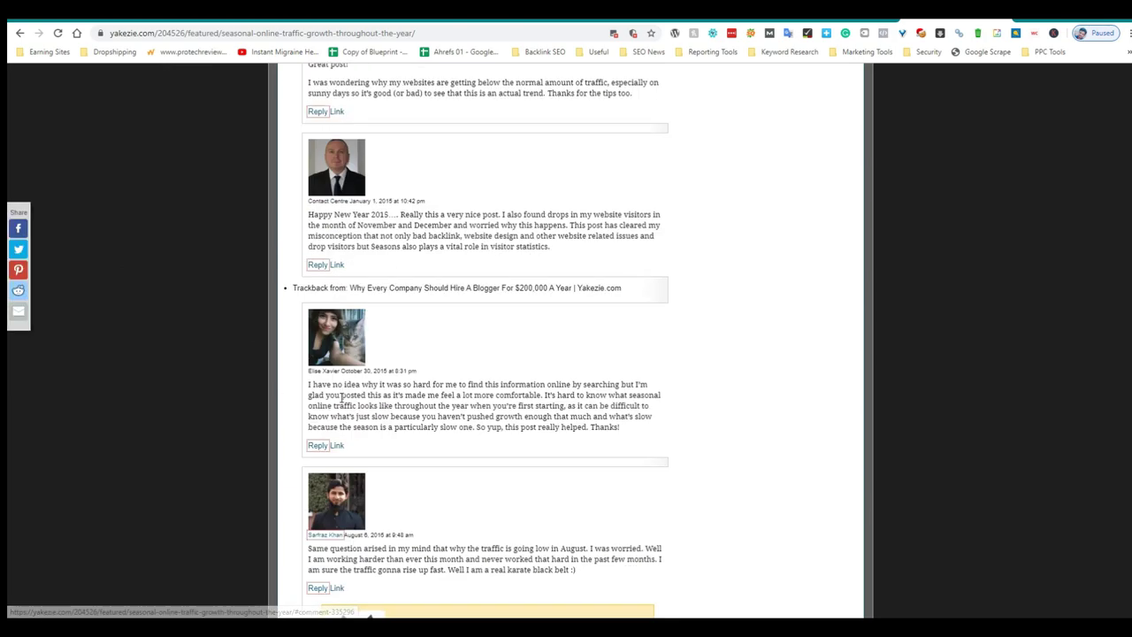
pyautogui.scroll(5, 344, 404)
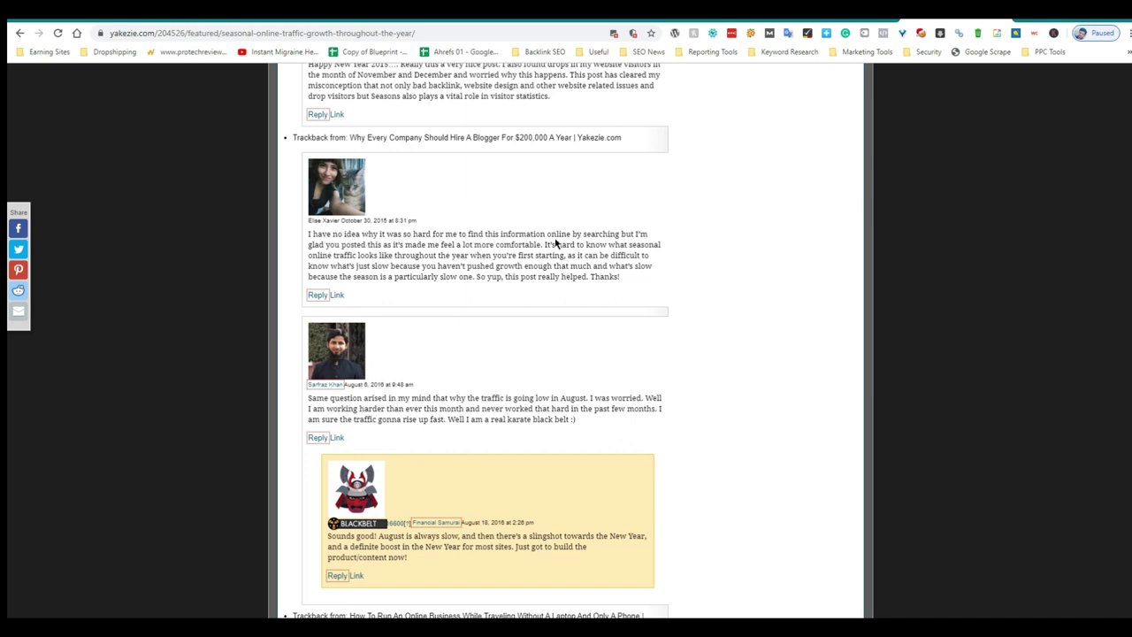
pyautogui.scroll(15, 555, 242)
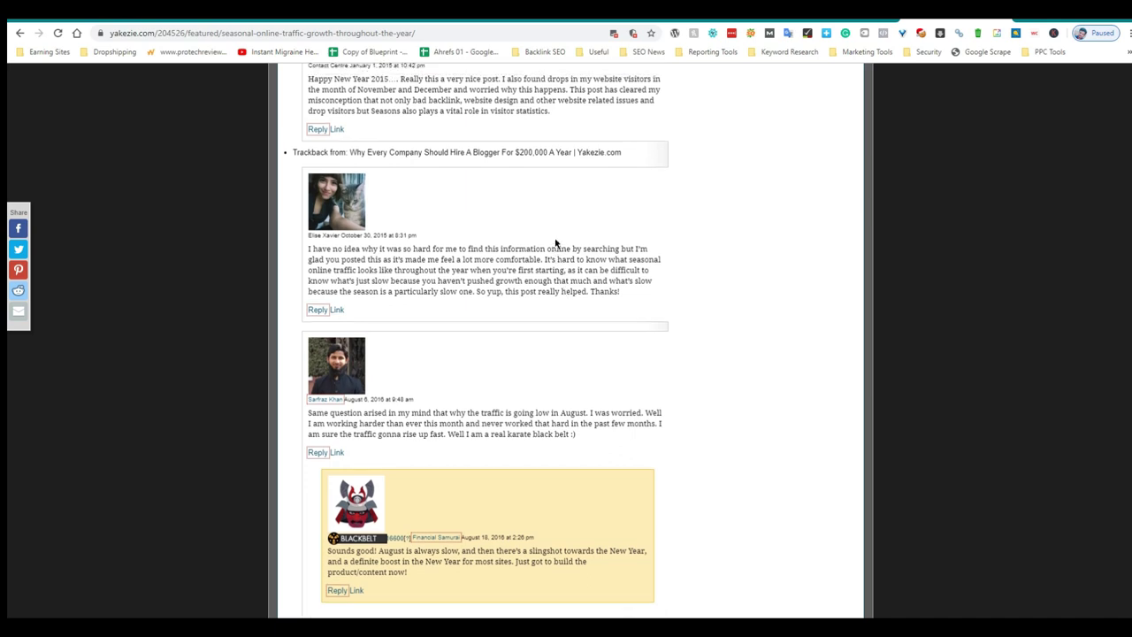
pyautogui.scroll(15, 556, 243)
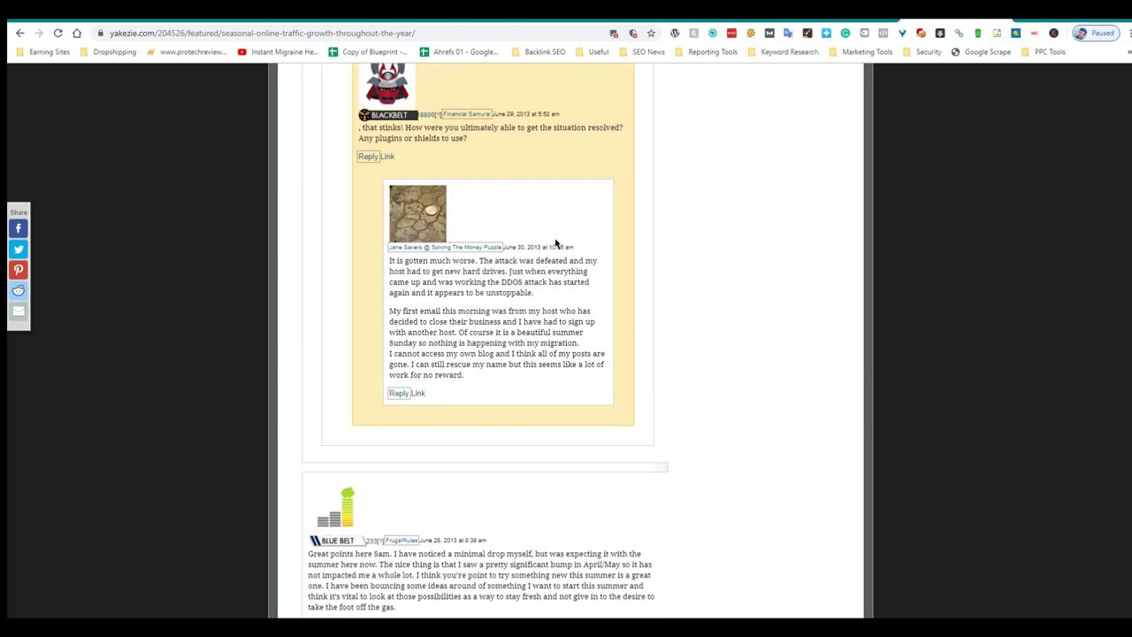
pyautogui.scroll(20, 555, 242)
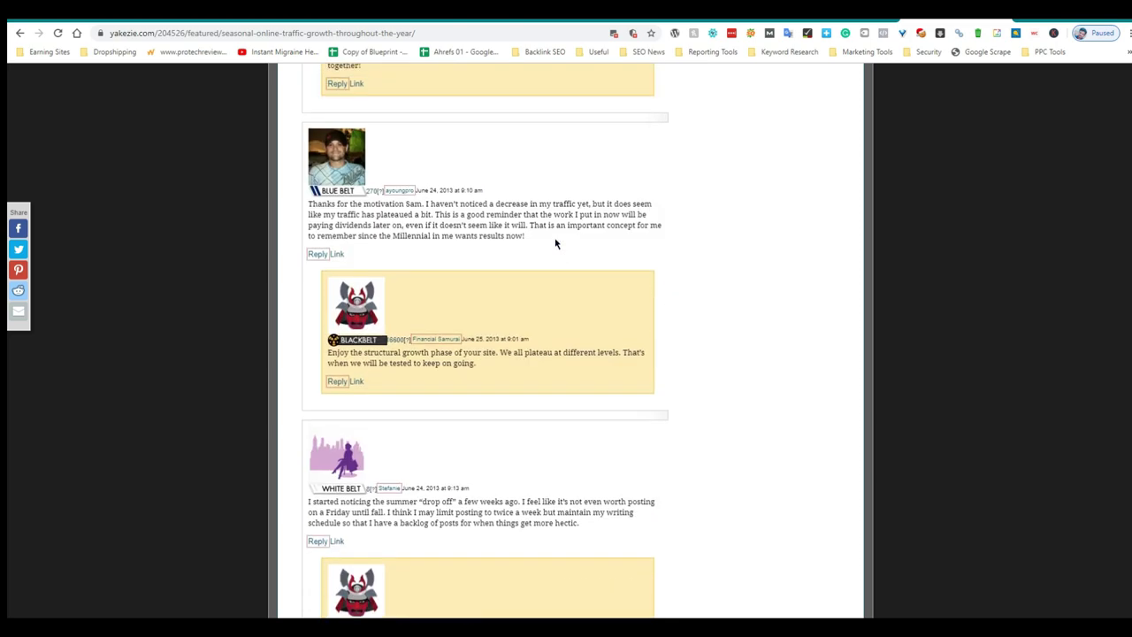
pyautogui.scroll(2, 555, 242)
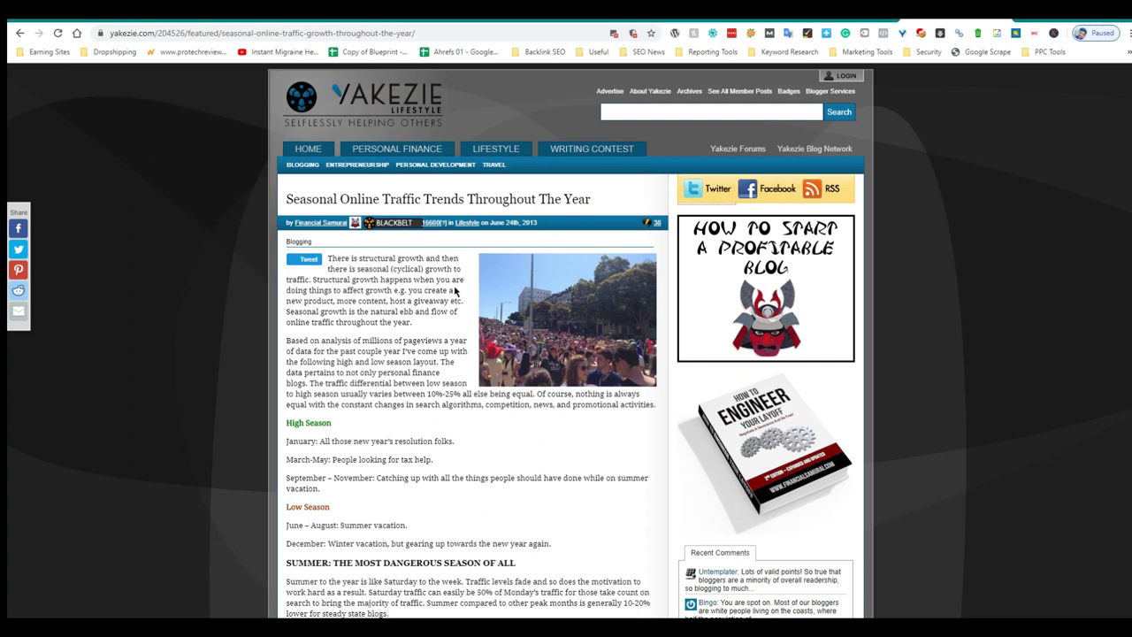
pyautogui.hotkey('alt', 'Tab')
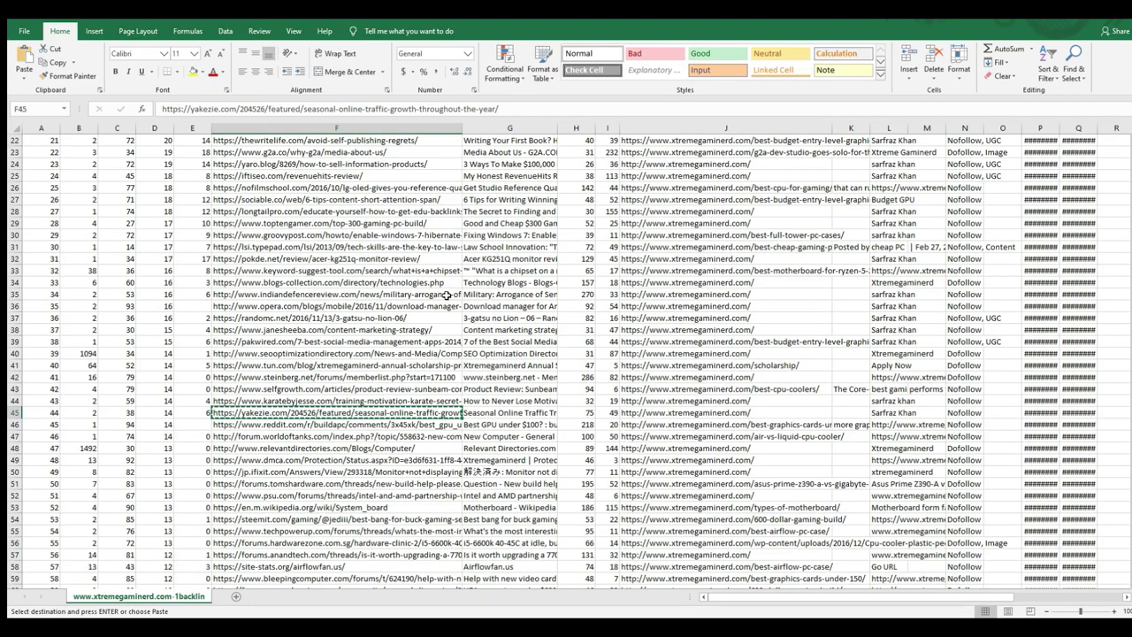
# Load the reddit thread URL from cell F46 in Chrome
pyautogui.click(453, 309)
pyautogui.hotkey('ctrl', 'c')
pyautogui.scroll(1, 448, 310)
pyautogui.click(418, 354)
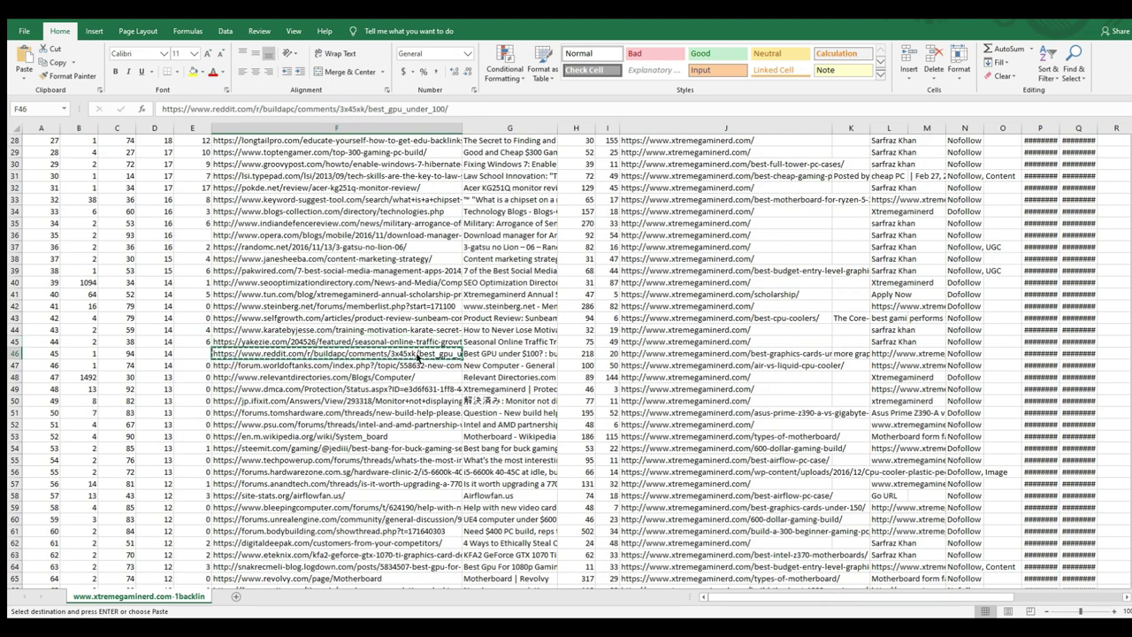
pyautogui.hotkey('alt', 'Tab')
pyautogui.click(302, 35)
pyautogui.hotkey('ctrl', 'v')
pyautogui.press('Return')
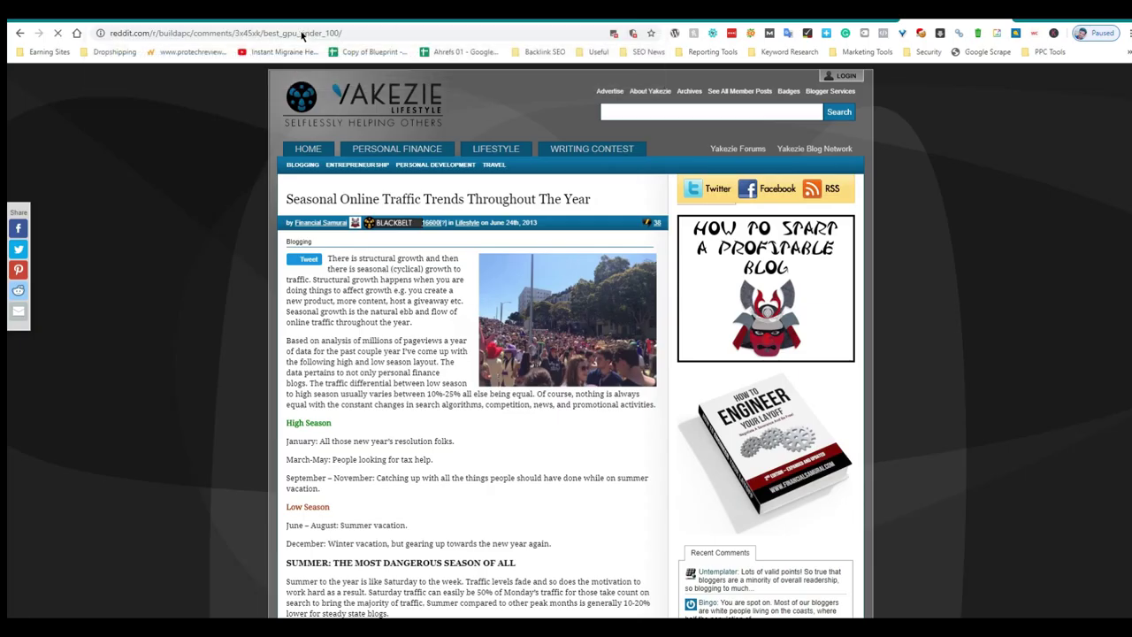
pyautogui.hotkey('alt', 'Tab')
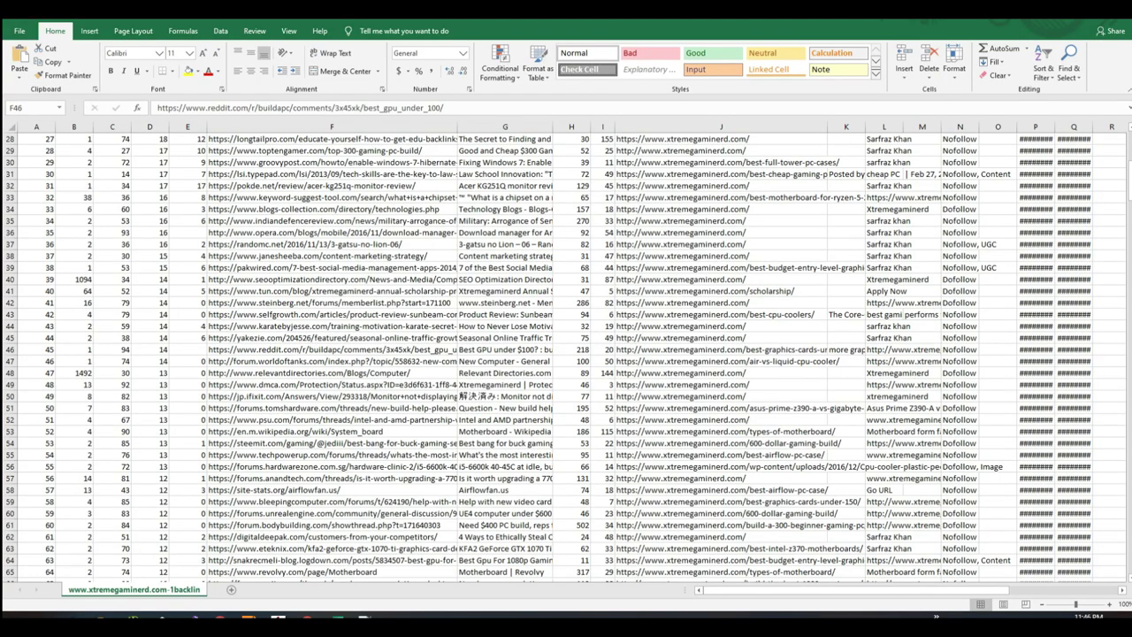
# Open the worldoftanks forum URL from cell F47 in a new tab
pyautogui.click(300, 363)
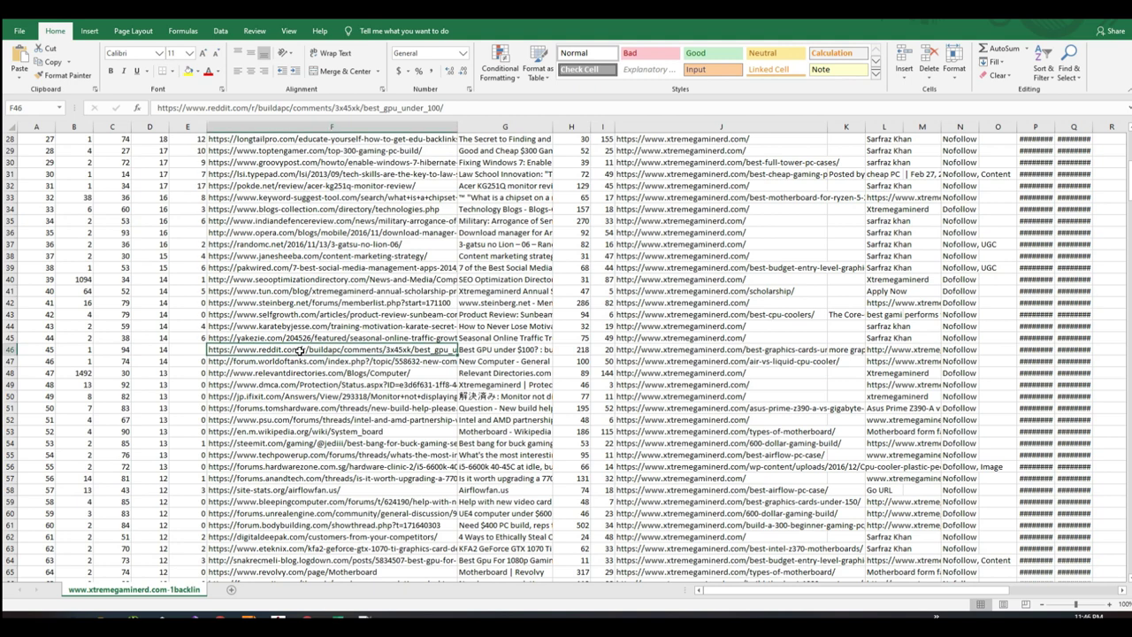
pyautogui.hotkey('ctrl', 'c')
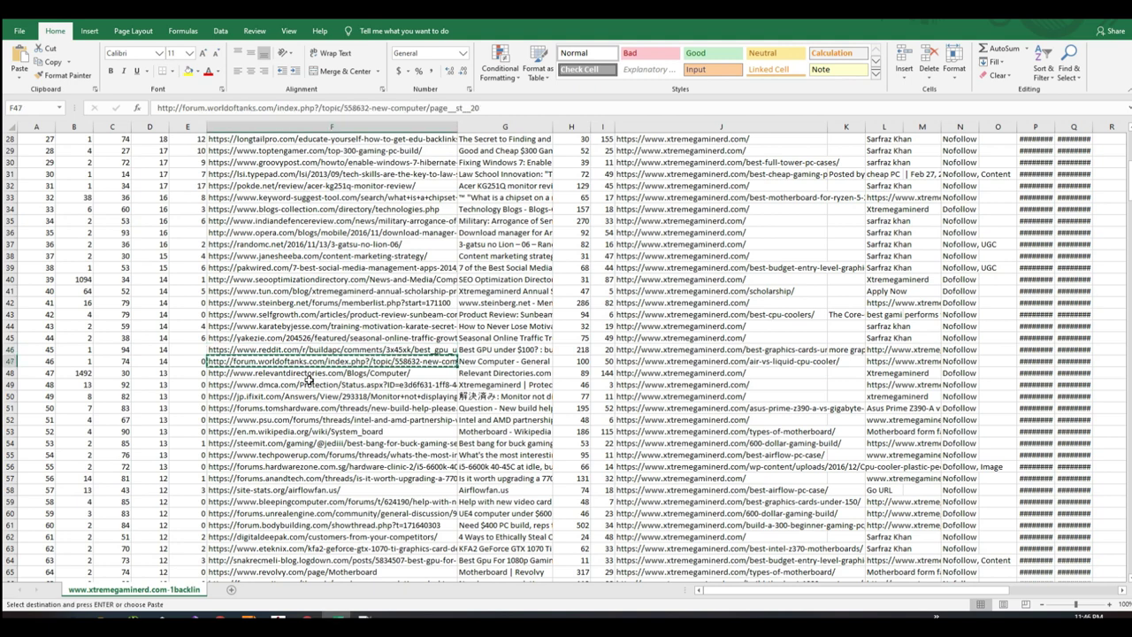
pyautogui.hotkey('alt', 'Tab')
pyautogui.hotkey('ctrl', 't')
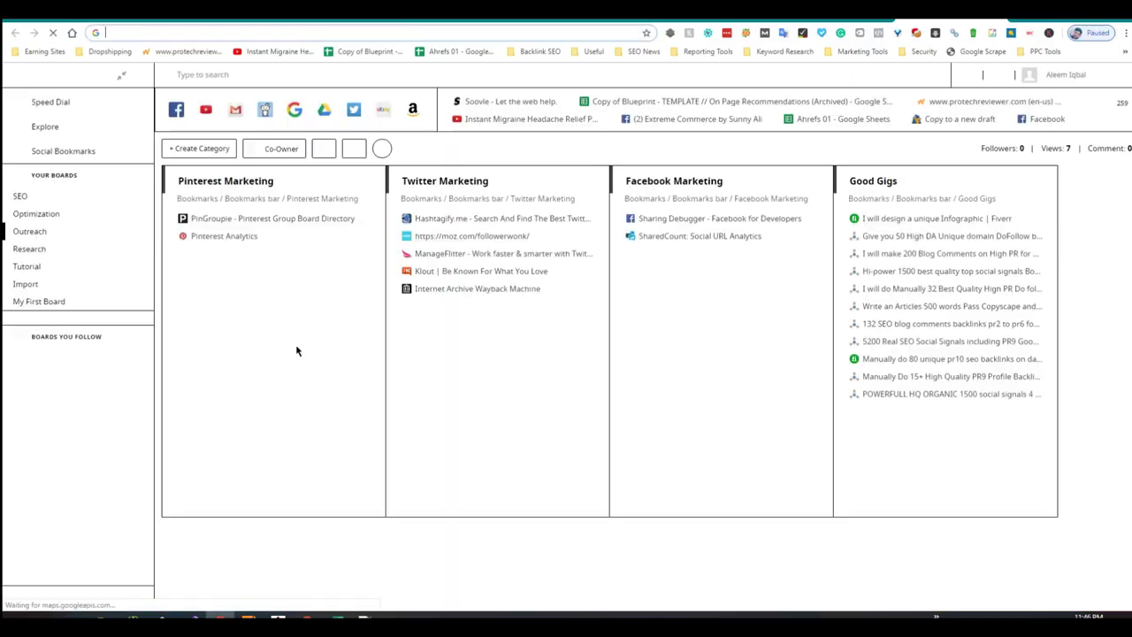
pyautogui.hotkey('ctrl', 'v')
pyautogui.press('Return')
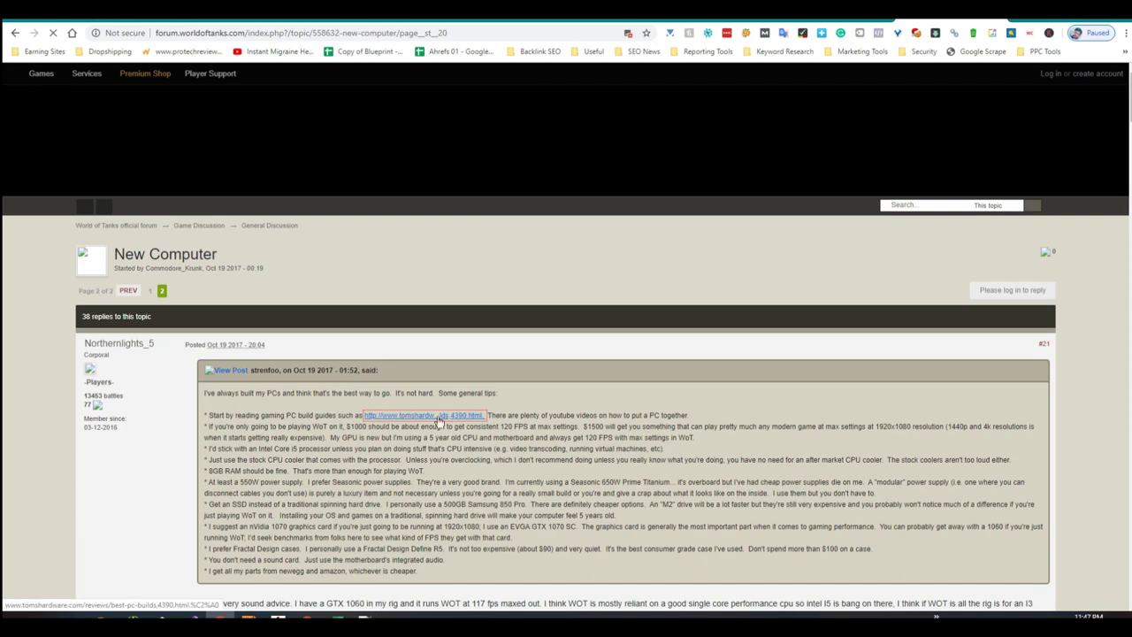
pyautogui.scroll(-10, 440, 415)
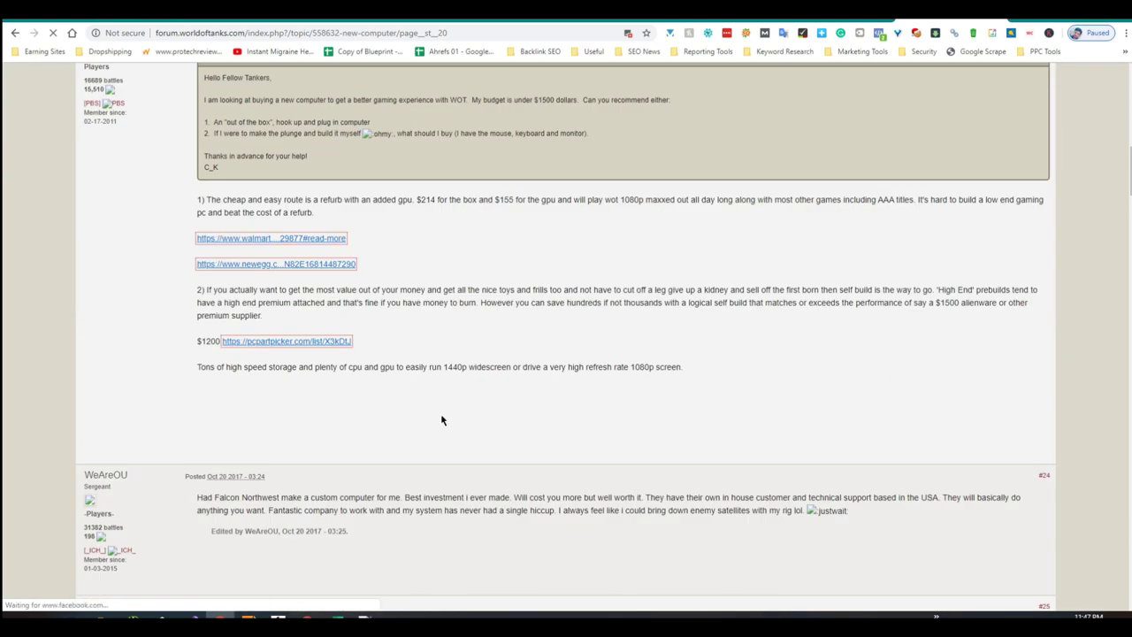
pyautogui.scroll(-7, 441, 414)
pyautogui.scroll(-10, 441, 420)
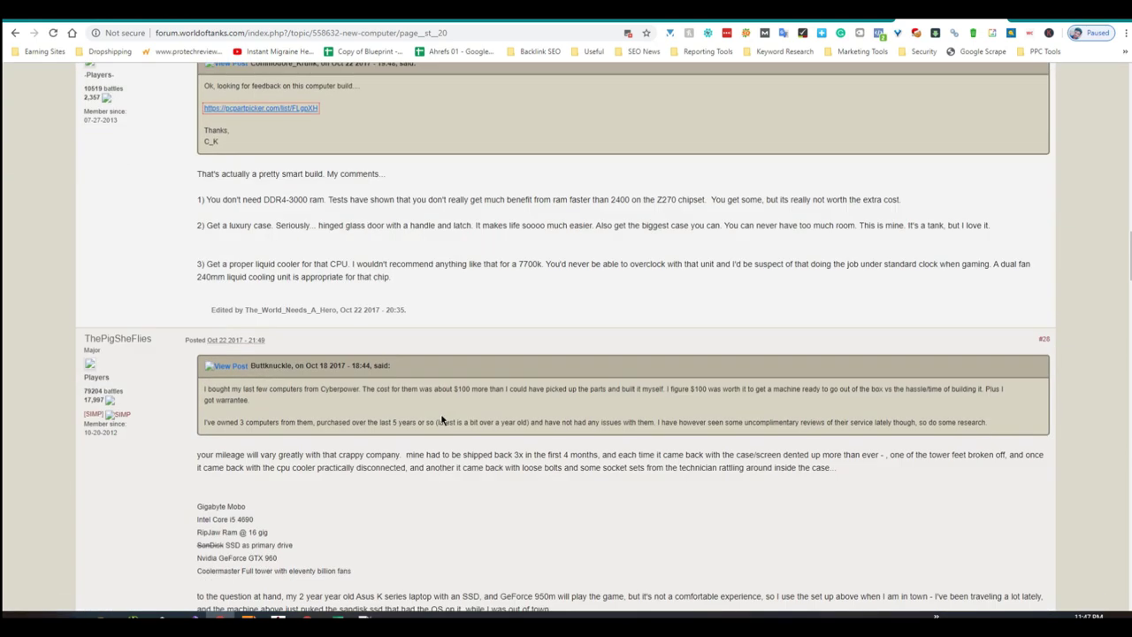
pyautogui.scroll(-12, 440, 417)
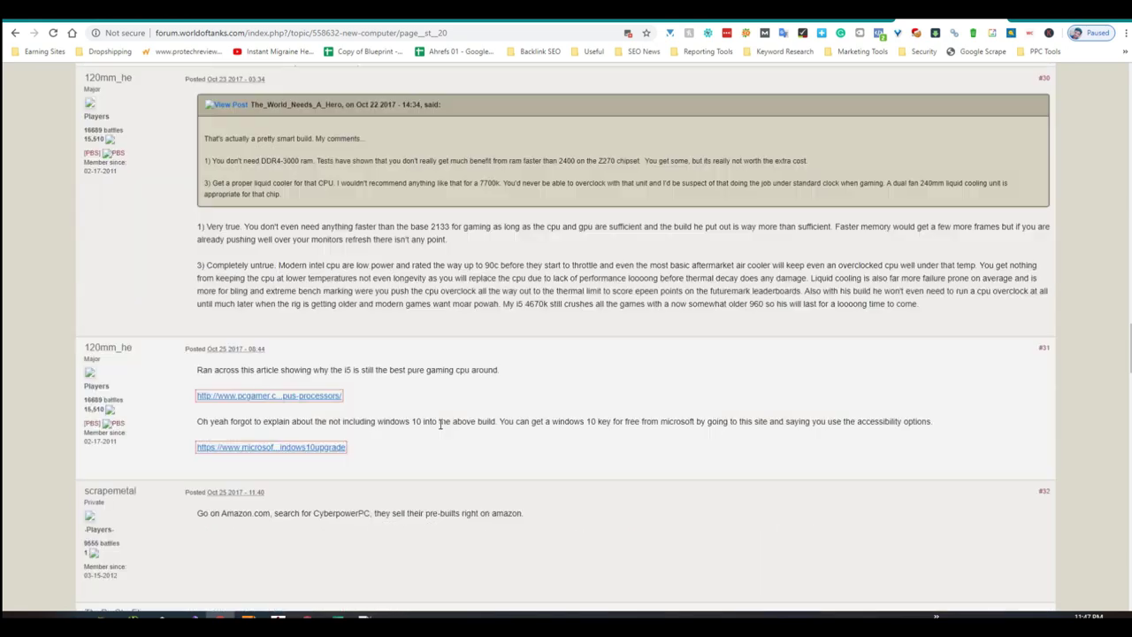
pyautogui.scroll(-12, 441, 424)
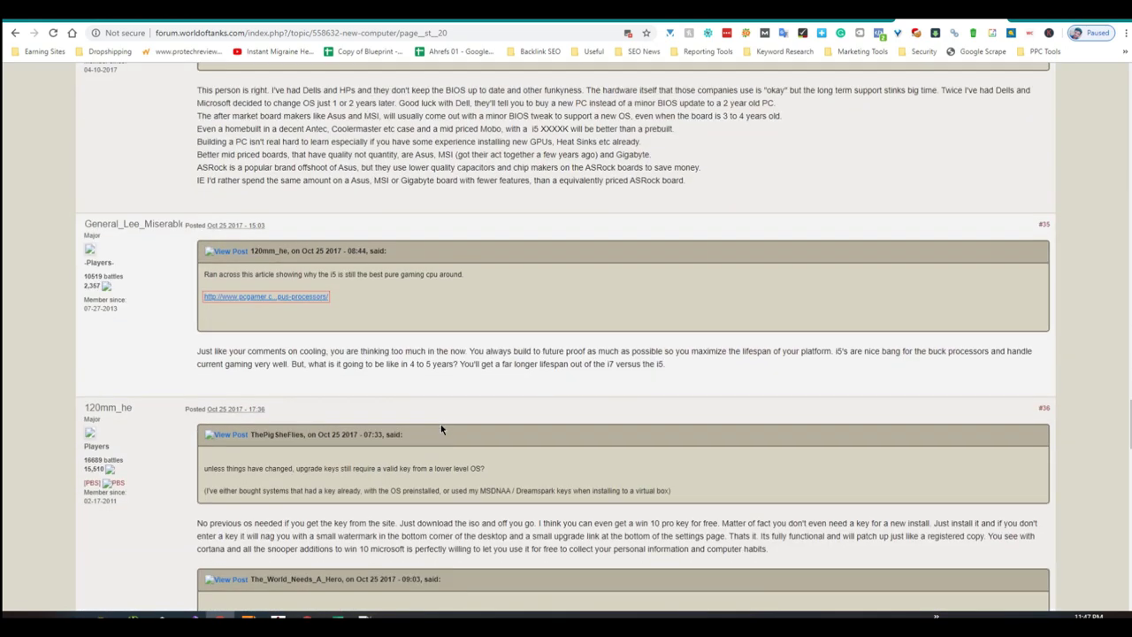
pyautogui.scroll(-6, 442, 431)
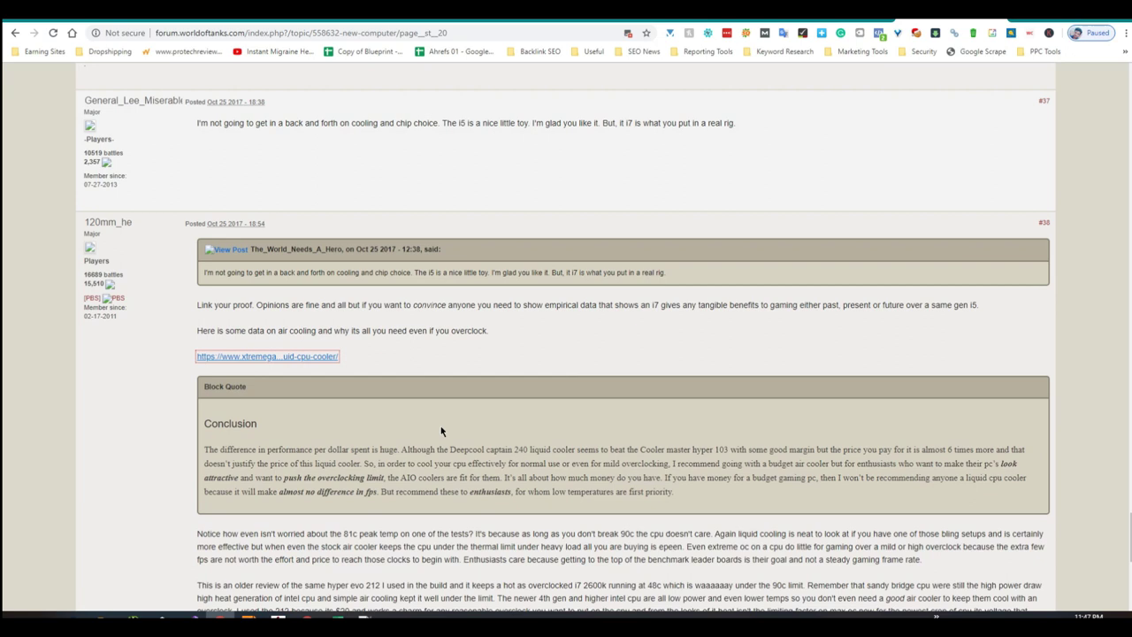
pyautogui.scroll(4, 397, 387)
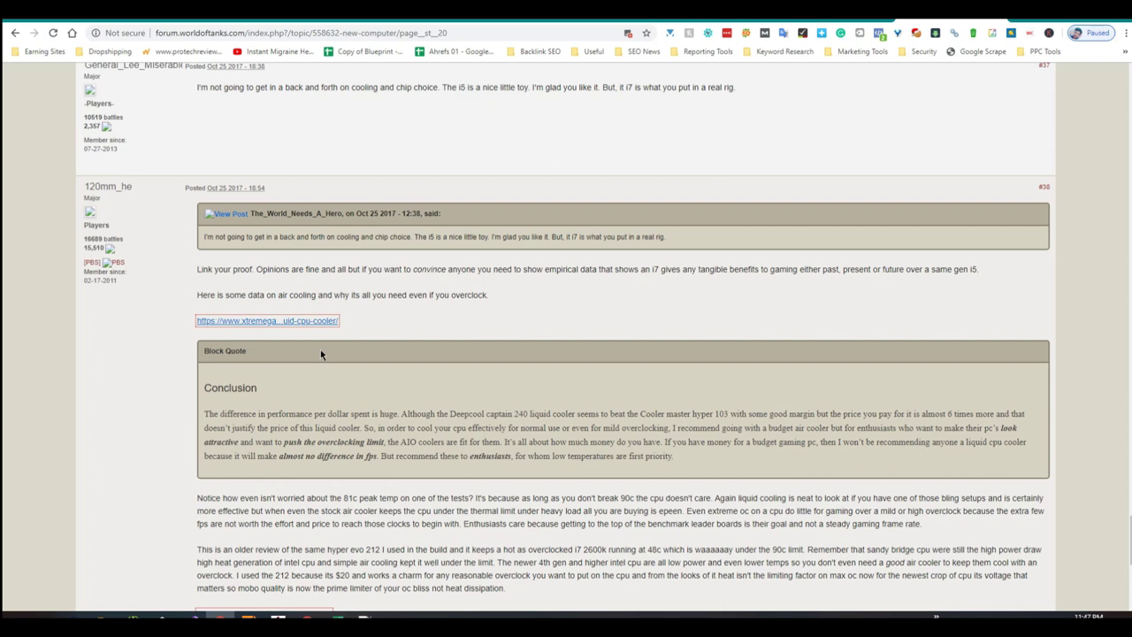
pyautogui.scroll(1, 320, 354)
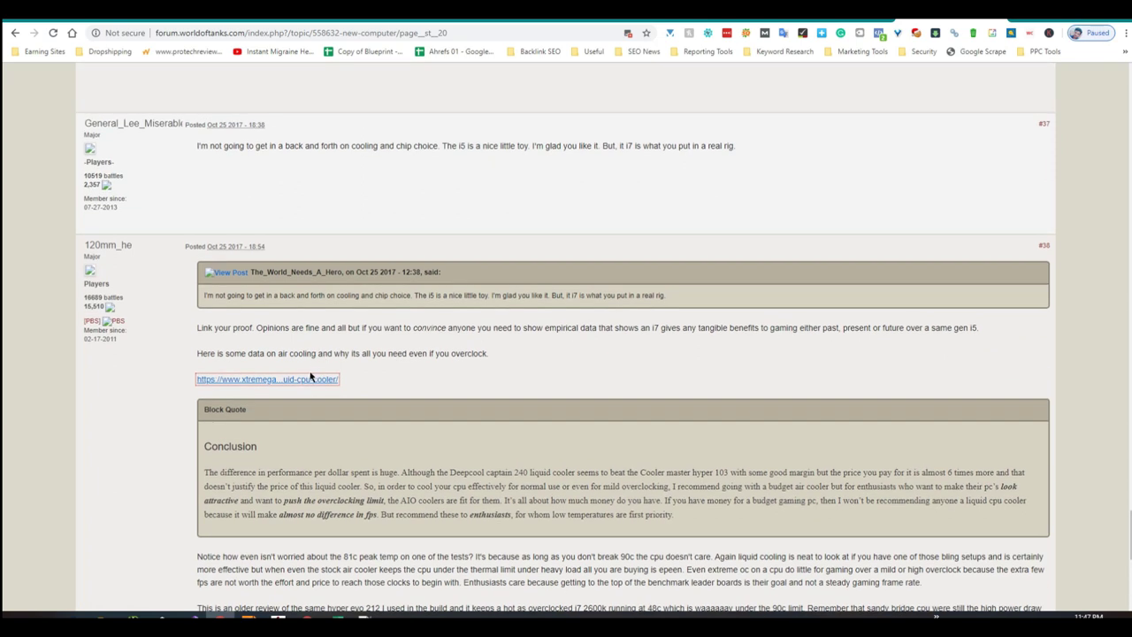
pyautogui.scroll(-5, 313, 391)
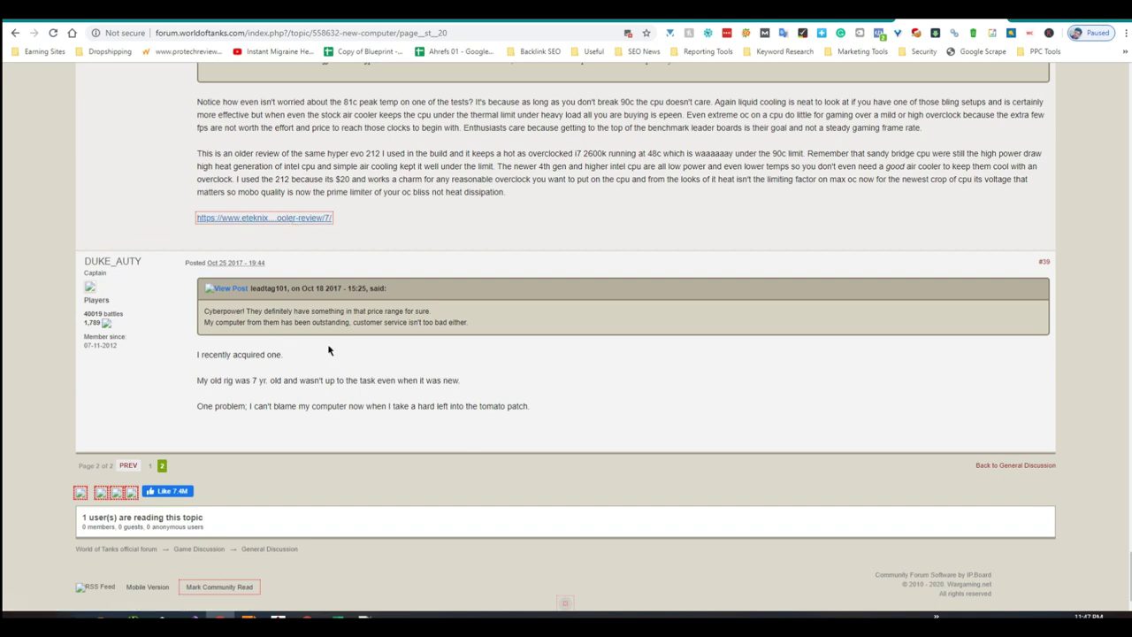
pyautogui.scroll(15, 329, 351)
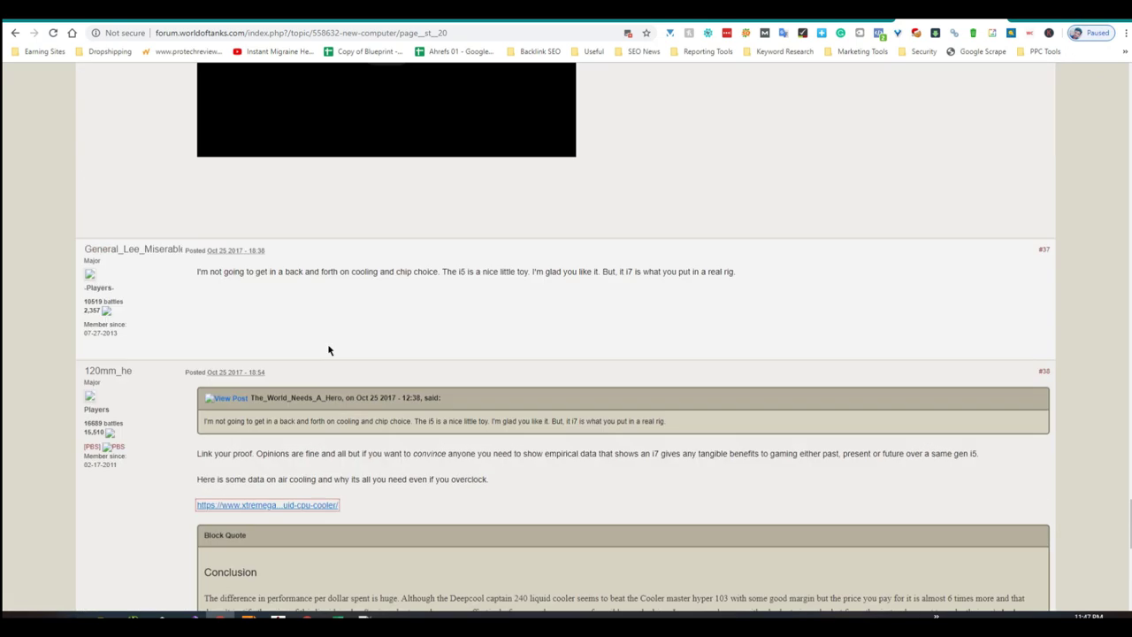
pyautogui.scroll(-15, 329, 355)
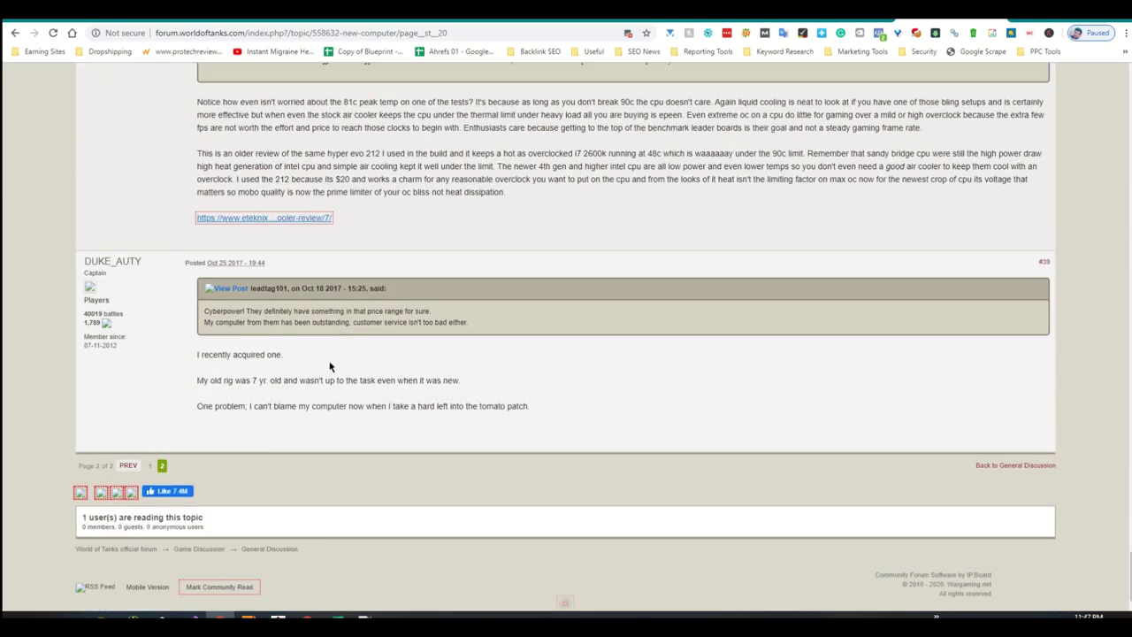
pyautogui.scroll(20, 329, 366)
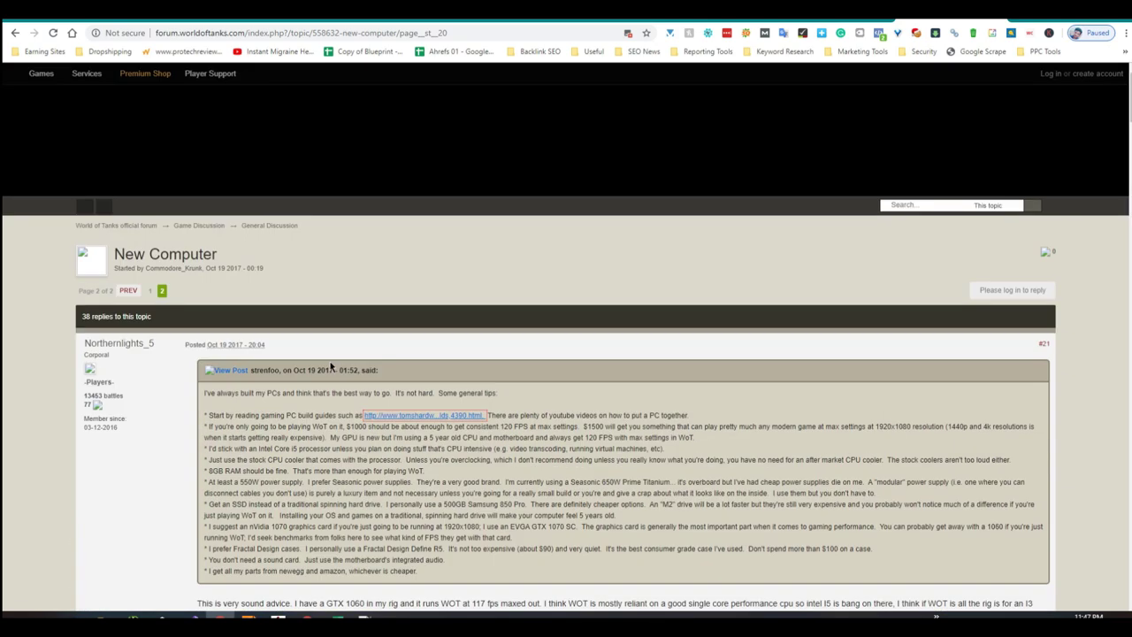
# Always allow images on the forum site and reload the page
pyautogui.click(627, 33)
pyautogui.click(481, 90)
pyautogui.click(629, 143)
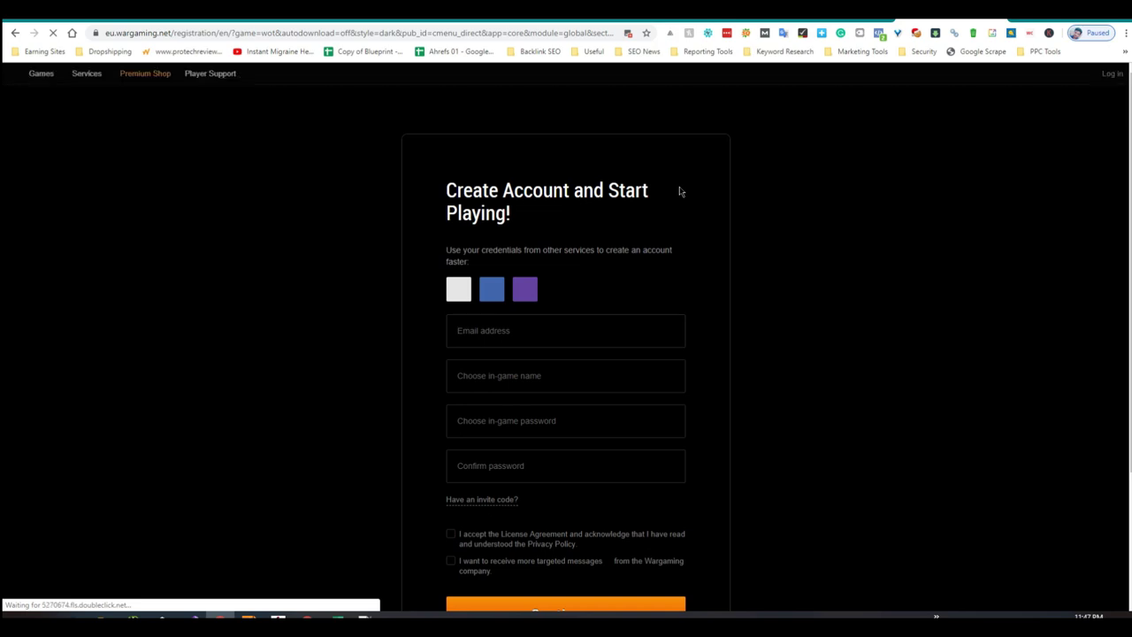
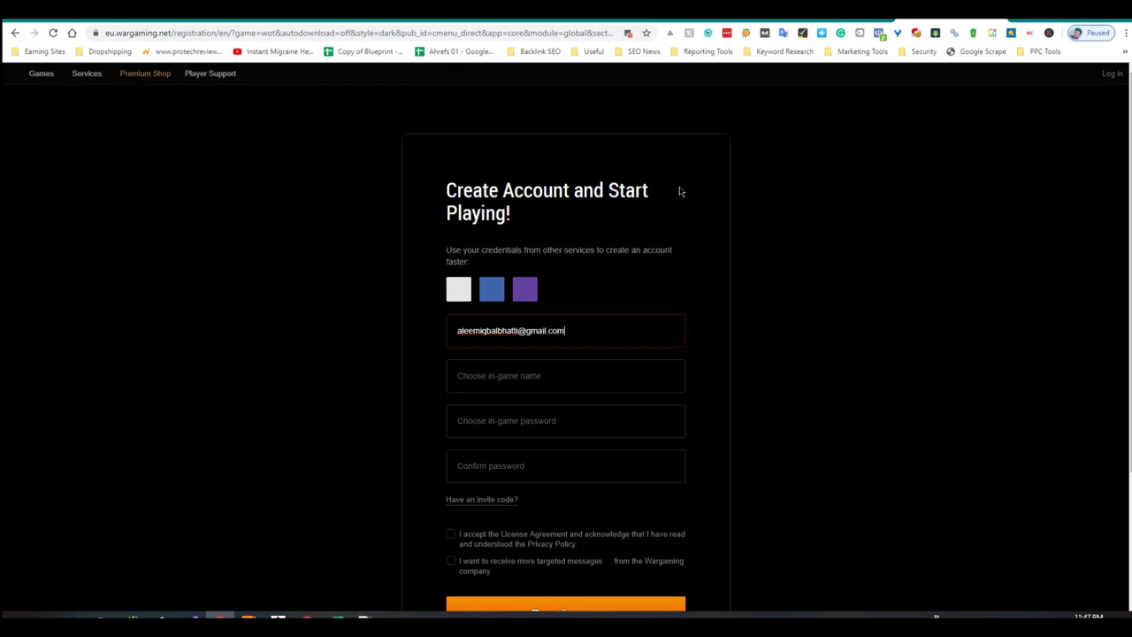
# Fill the Wargaming sign-up form with the e-mail address, in-game name, password and password confirmation
pyautogui.press('Tab')
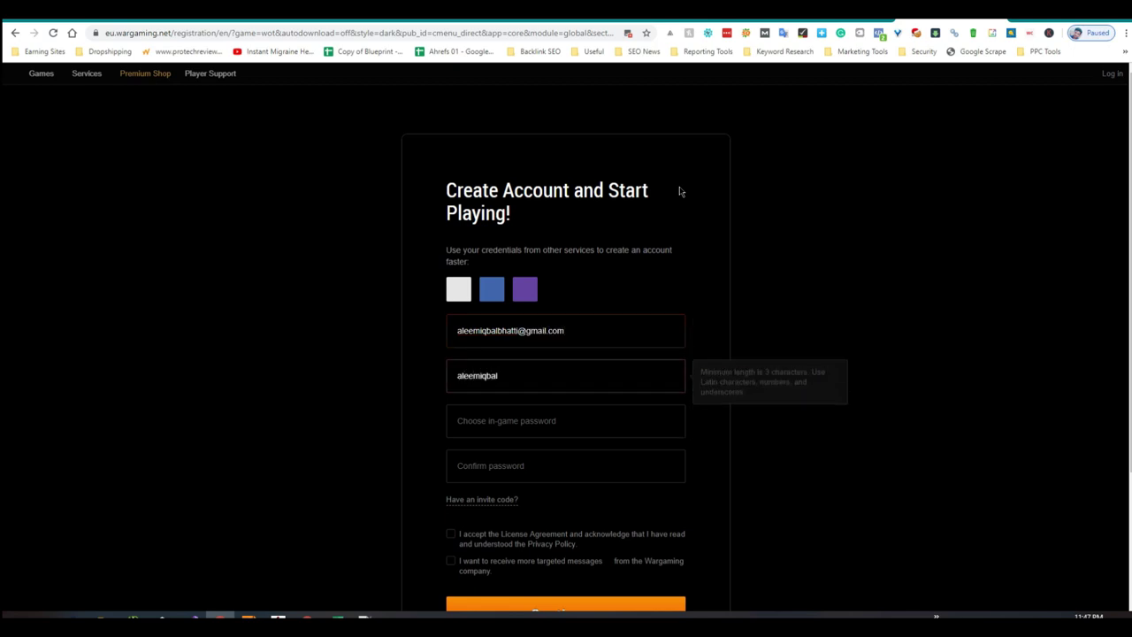
pyautogui.press('Tab')
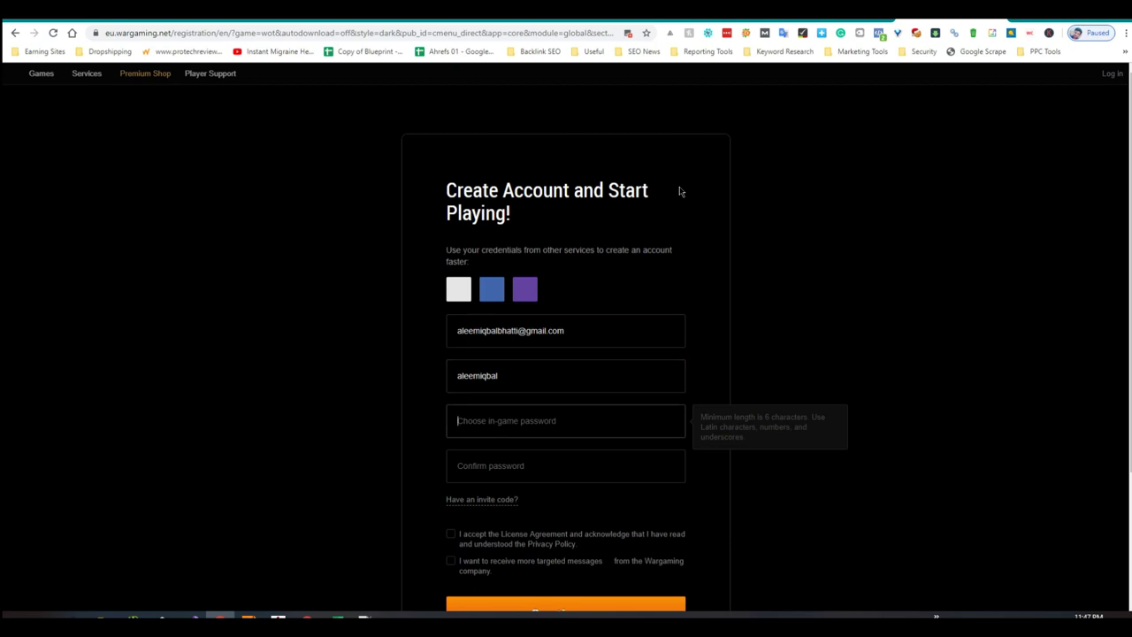
pyautogui.press('Tab')
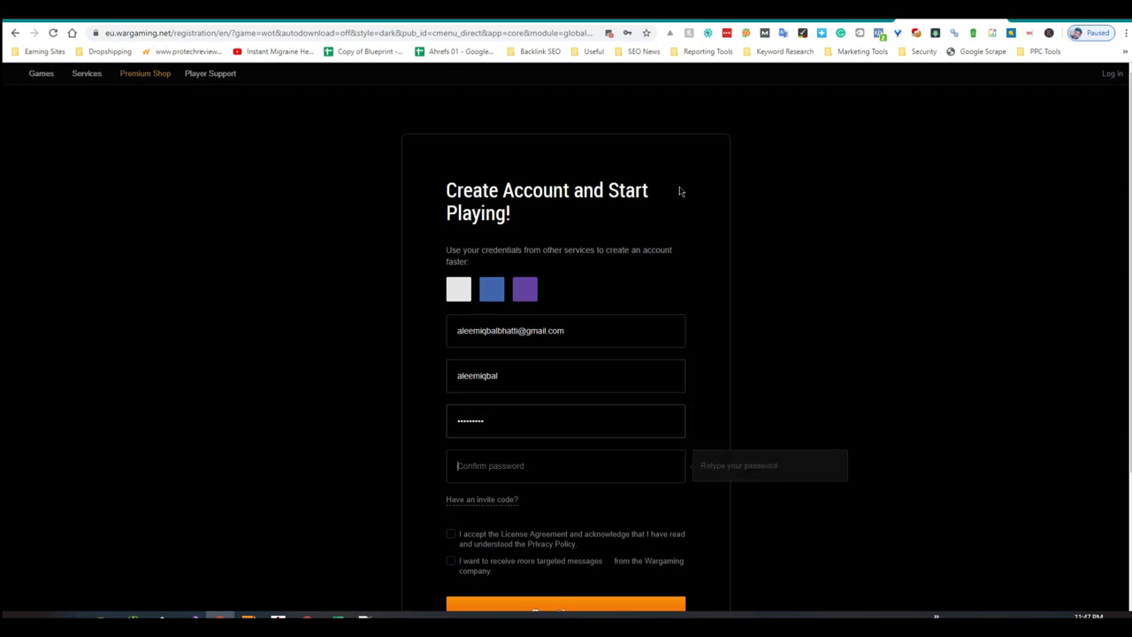
# Try ticking the licence agreement checkbox and submitting the registration form
pyautogui.scroll(-2, 619, 300)
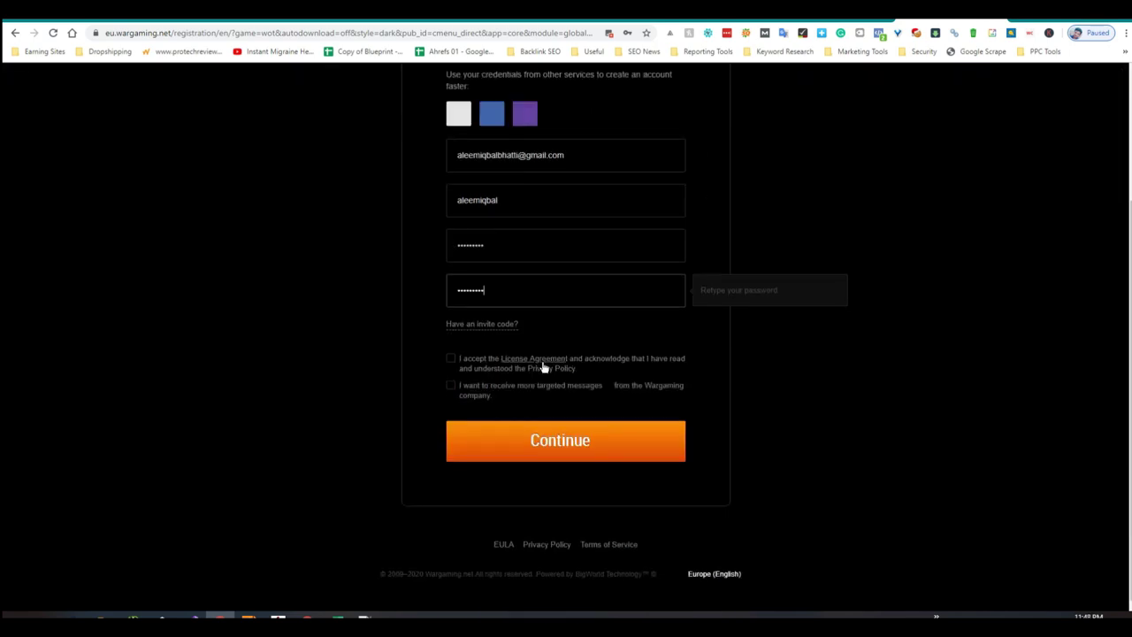
pyautogui.click(453, 360)
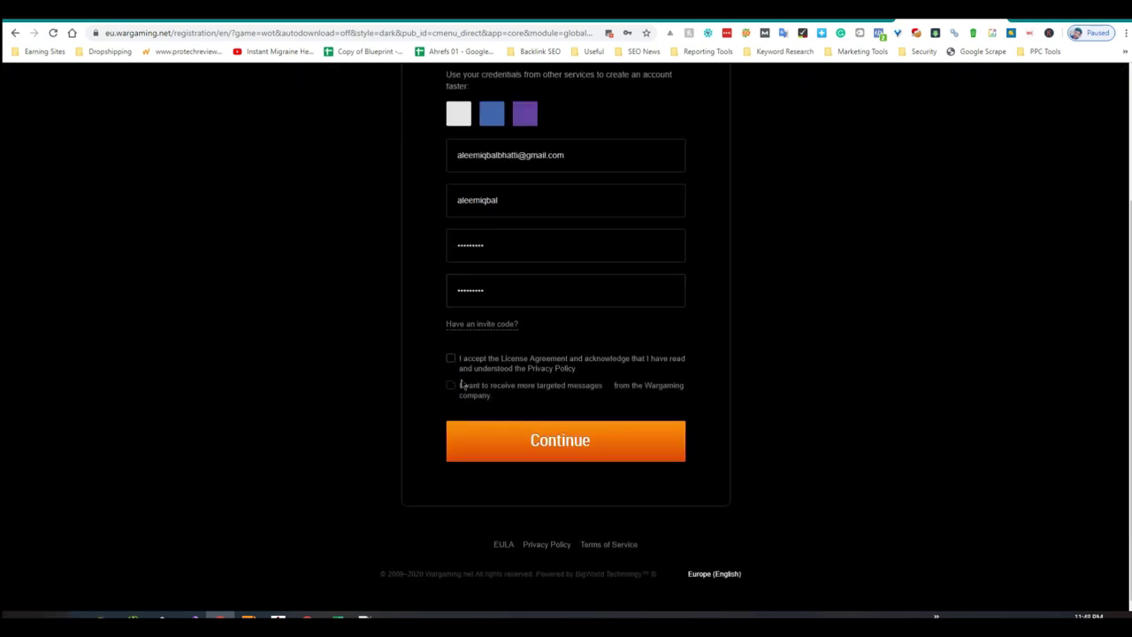
pyautogui.tripleClick(452, 364)
pyautogui.click(436, 372)
pyautogui.click(463, 450)
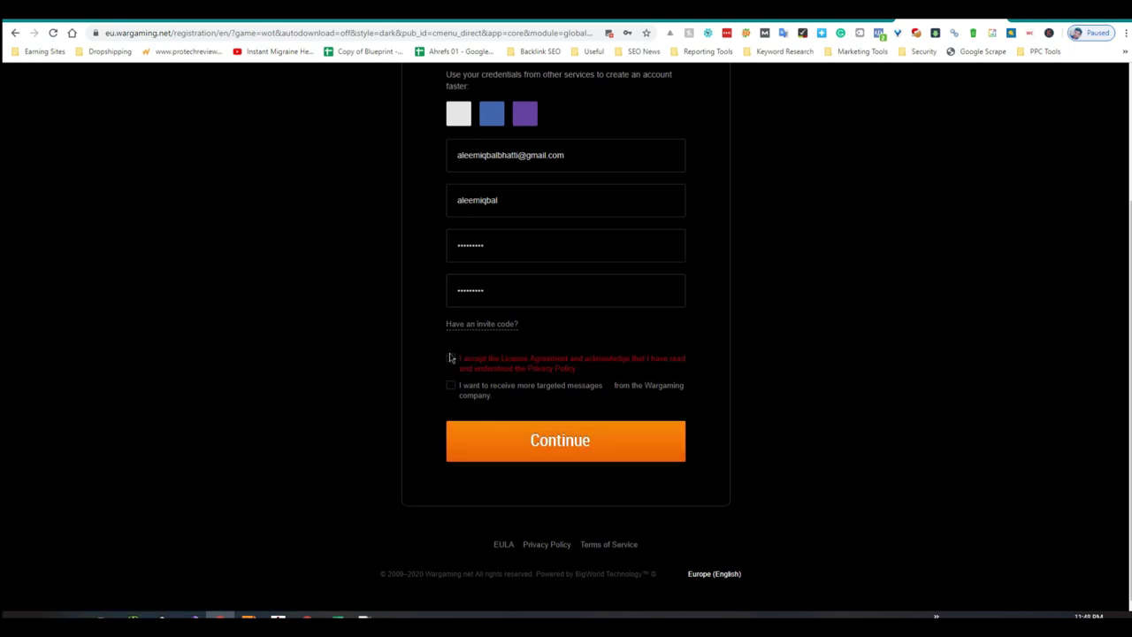
pyautogui.click(452, 360)
pyautogui.click(470, 434)
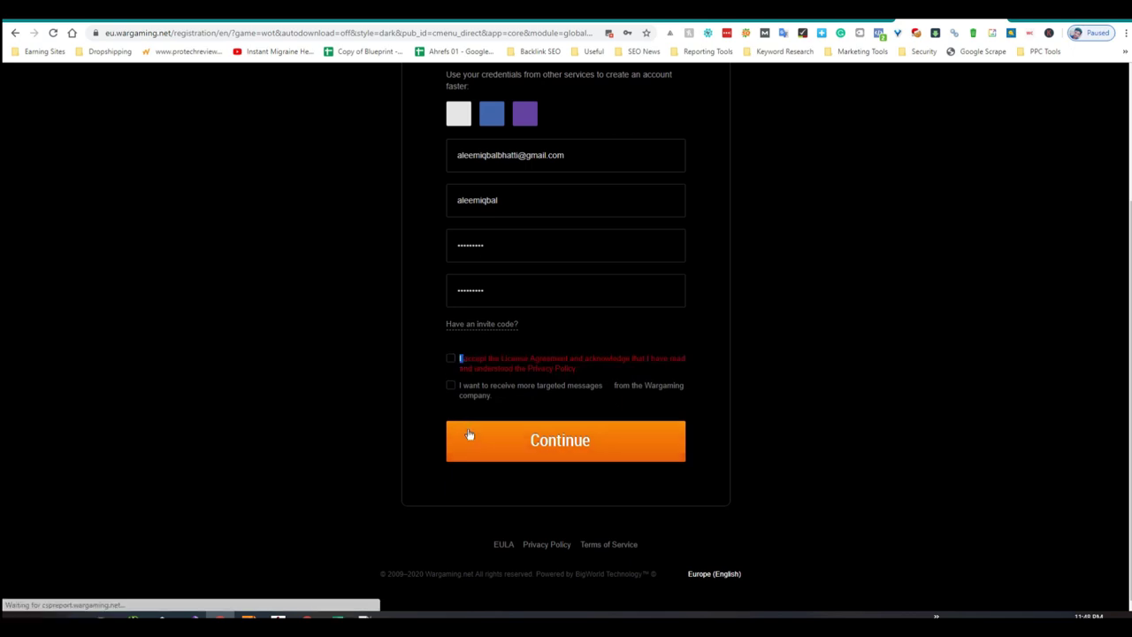
pyautogui.click(452, 360)
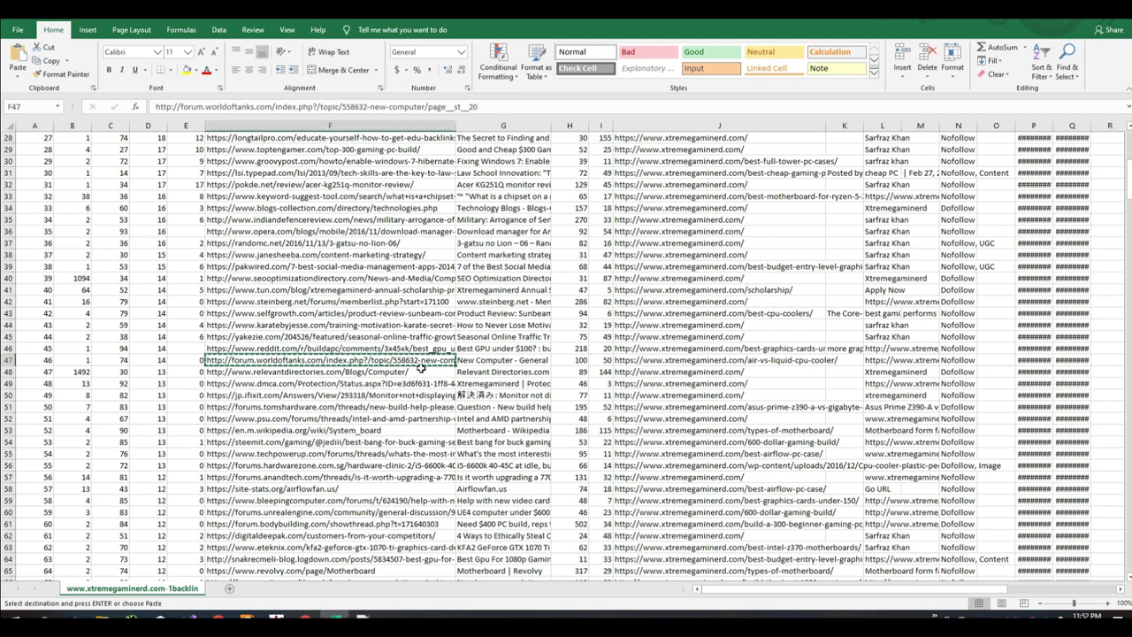
# Open the relevantdirectories URL from cell F48 in Chrome
pyautogui.click(422, 373)
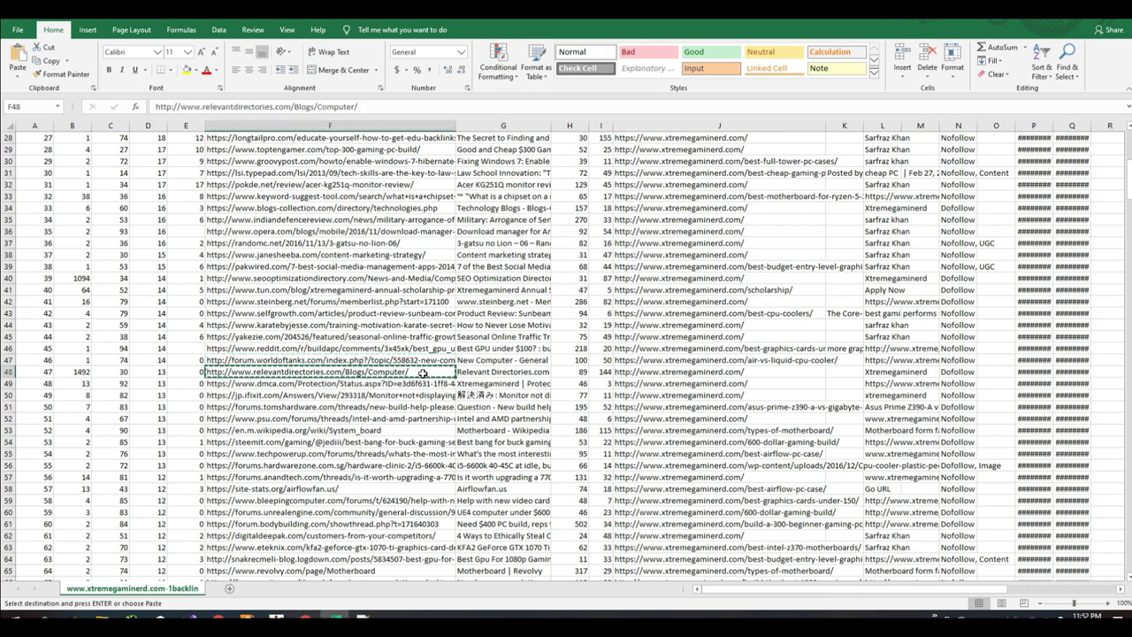
pyautogui.hotkey('alt', 'Tab')
pyautogui.click(343, 27)
pyautogui.write('http://www.relevantdirectories.com/Blogs/Computer/')
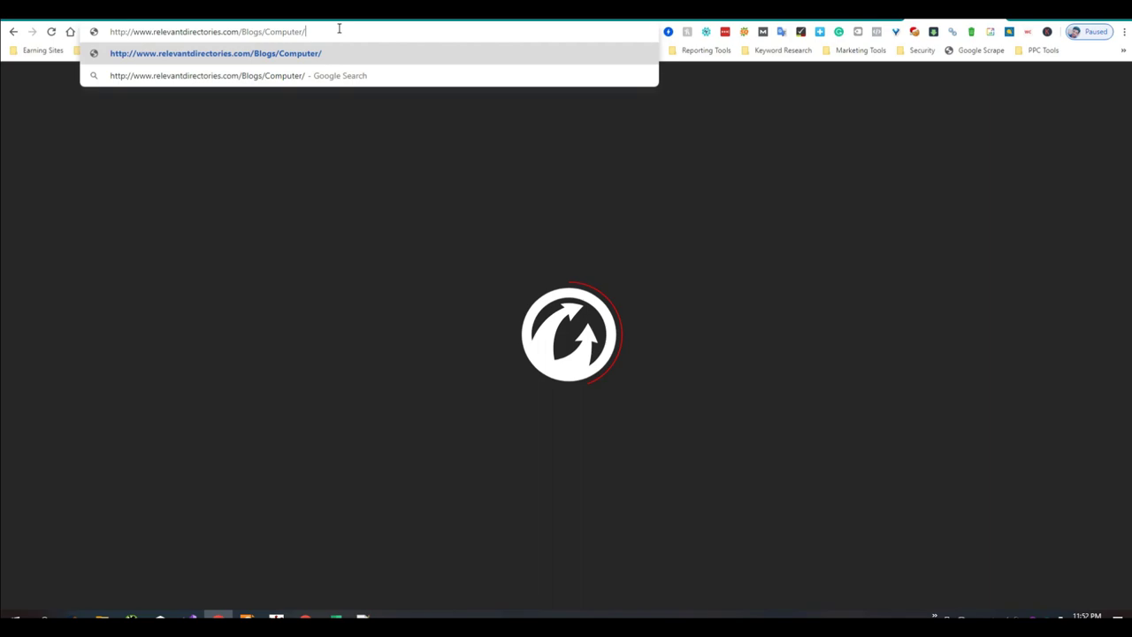
pyautogui.press('Return')
# Copy the DMCA link from cell F49 and load the dmca.com home page in Chrome
pyautogui.hotkey('alt', 'Tab')
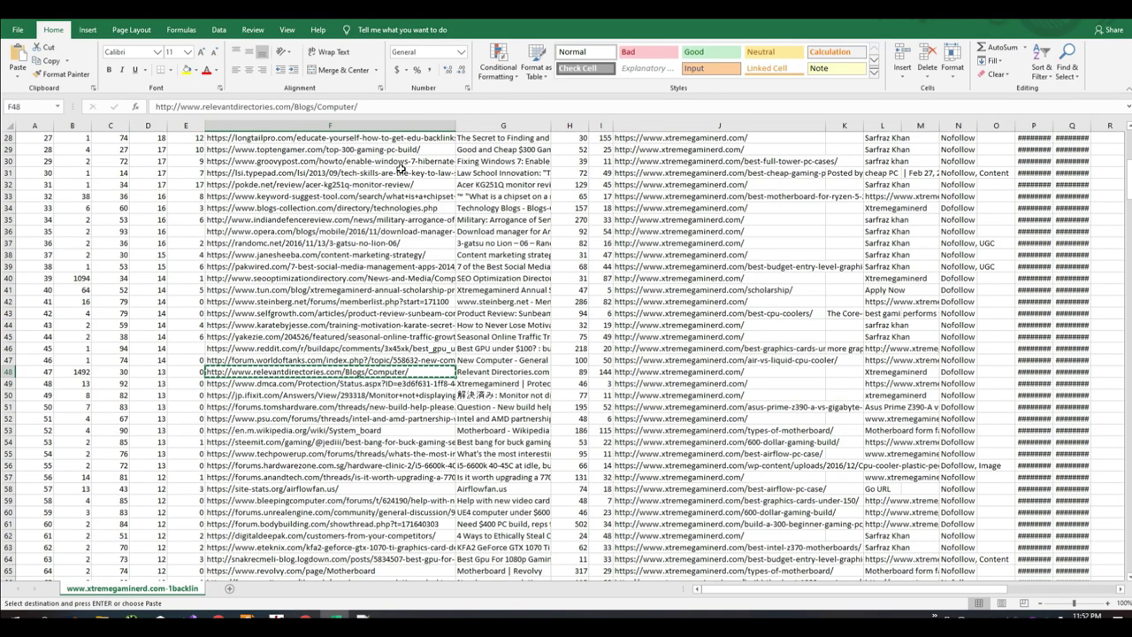
pyautogui.press('Down')
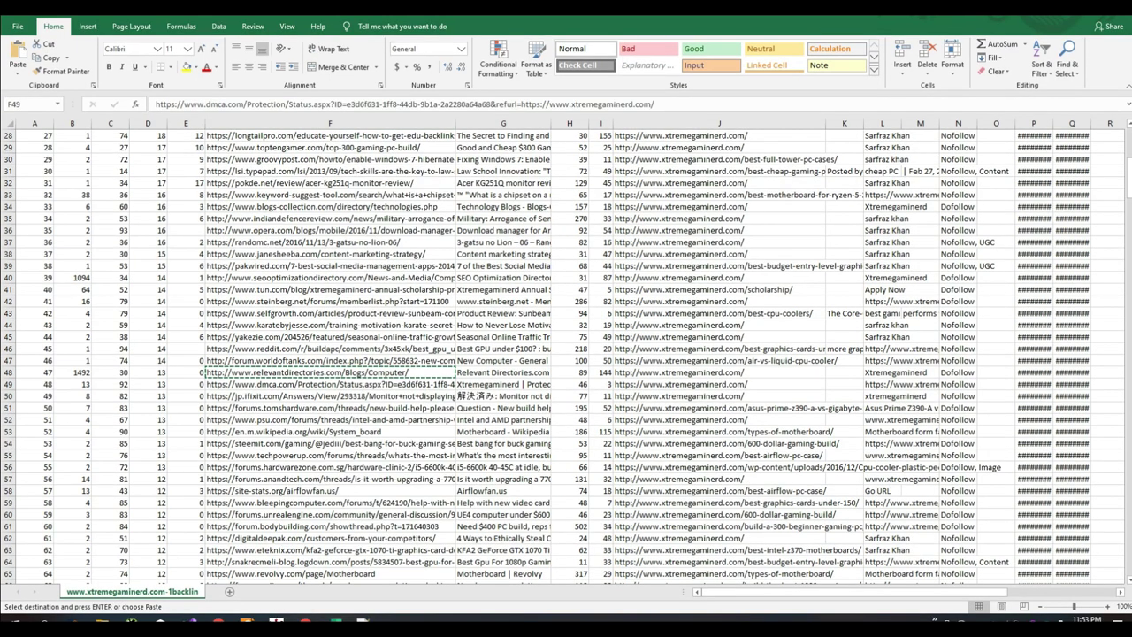
pyautogui.click(419, 383)
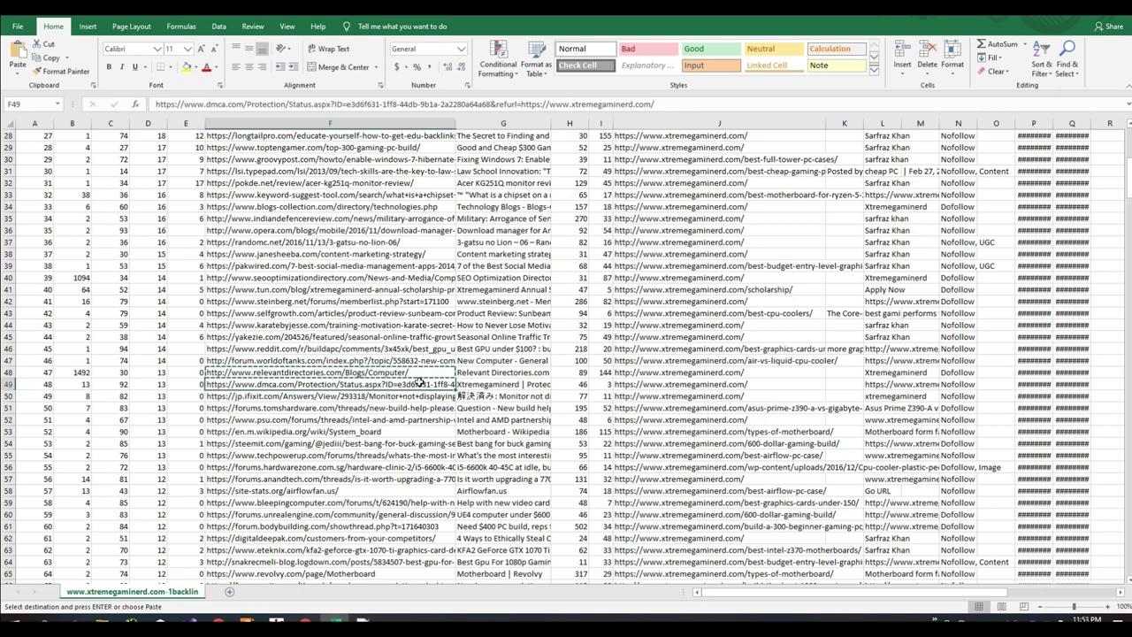
pyautogui.hotkey('alt', 'Tab')
pyautogui.click(195, 29)
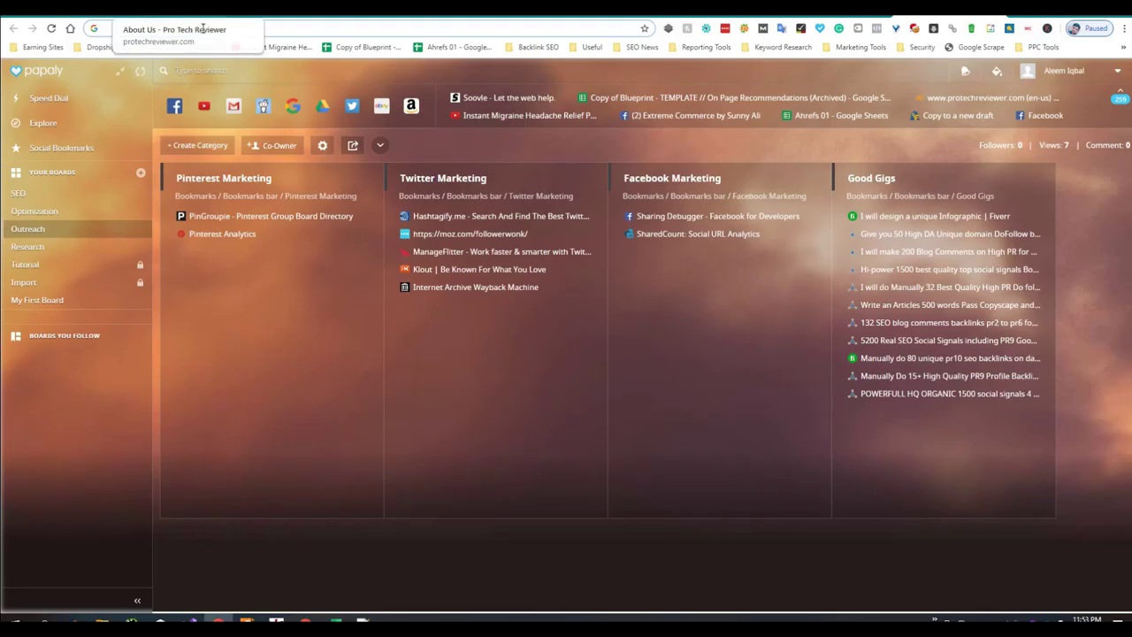
pyautogui.write('https://www.dmca.com/Protection/Status.aspx?ID=e3d6f631-1ff8-44db-9b1a-2a2280a64a68&refurl=https://www.xtremegaminerd.com/')
pyautogui.keyDown('shift'); pyautogui.click(197, 28); pyautogui.keyUp('shift')
pyautogui.press('BackSpace')
pyautogui.press('Return')
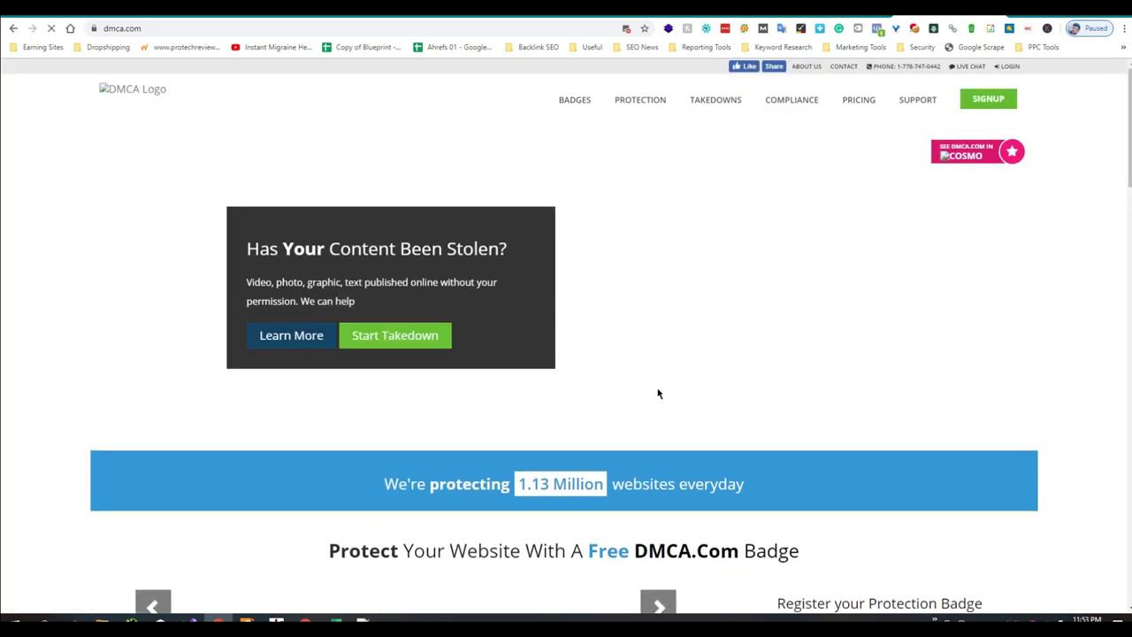
# Always allow images on dmca.com and reload the page
pyautogui.click(626, 28)
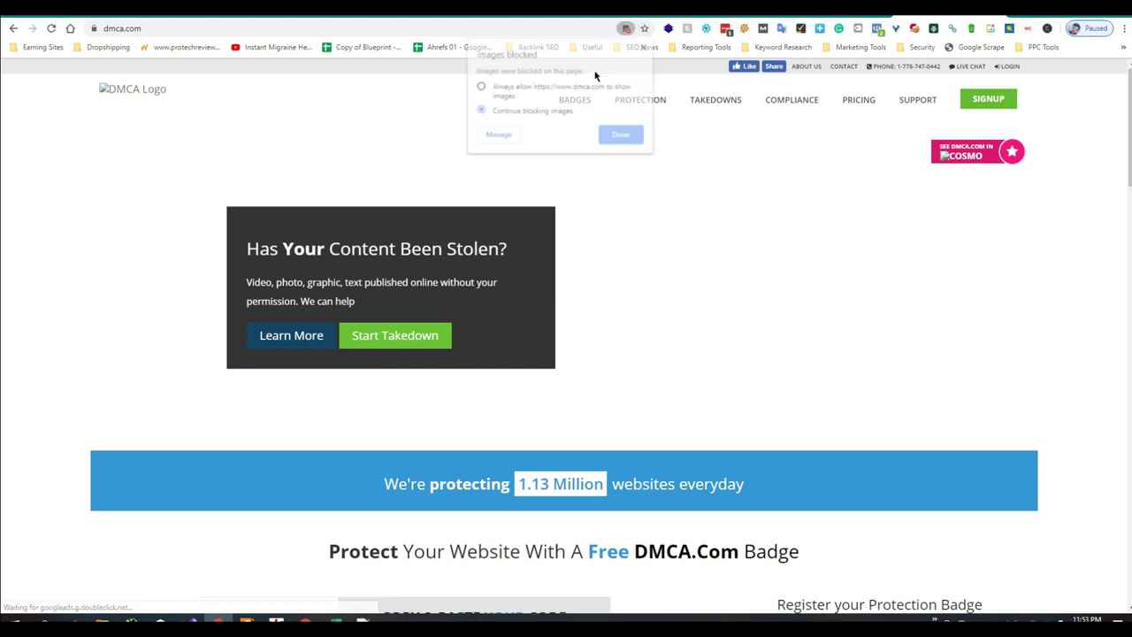
pyautogui.click(480, 86)
pyautogui.click(621, 137)
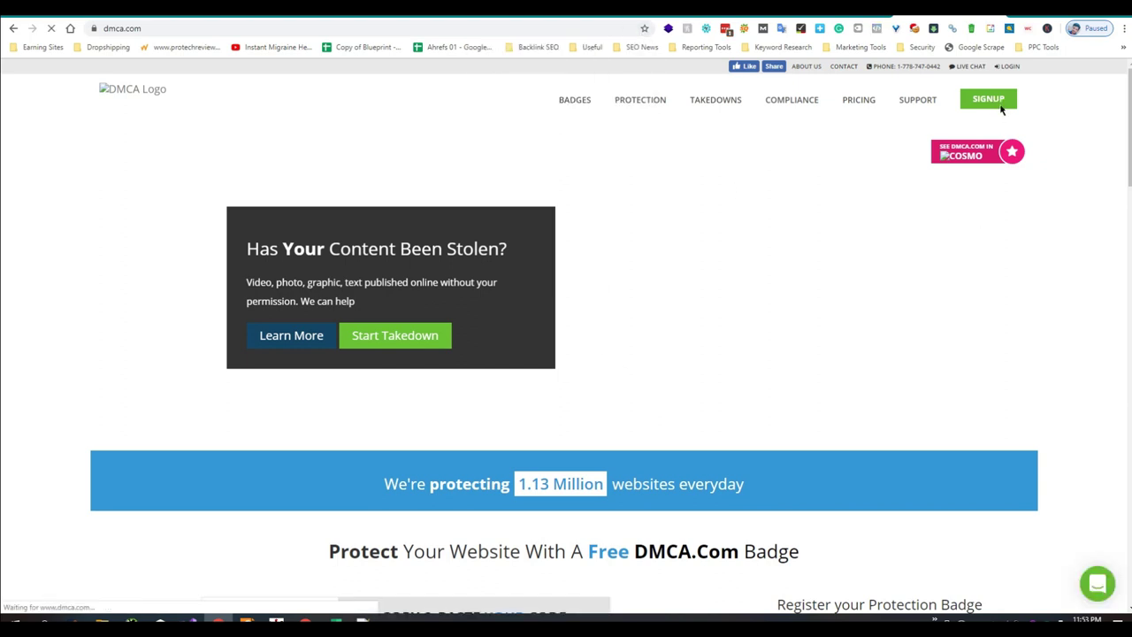
# Log in to the DMCA account and look over the dashboard
pyautogui.click(1009, 70)
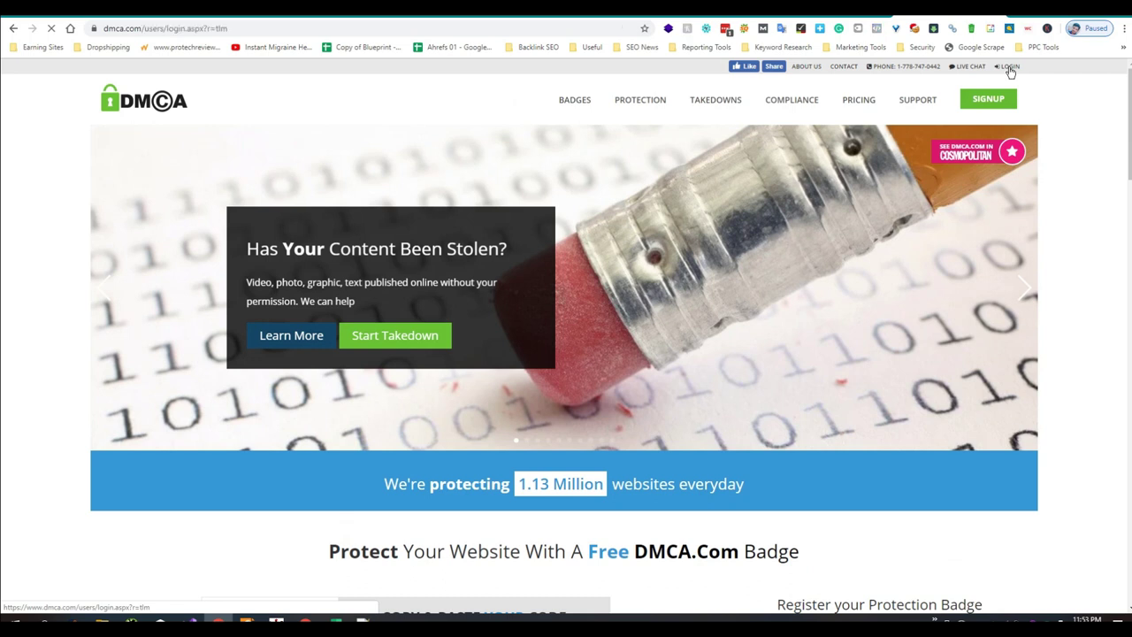
pyautogui.click(360, 418)
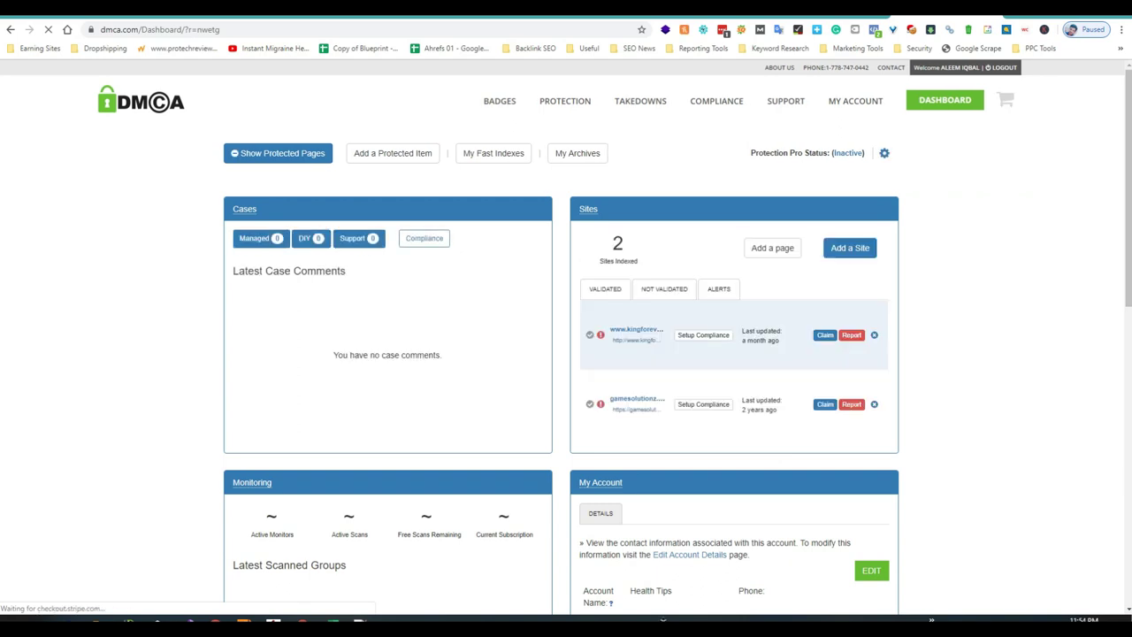
pyautogui.press('Print')
pyautogui.press('Escape')
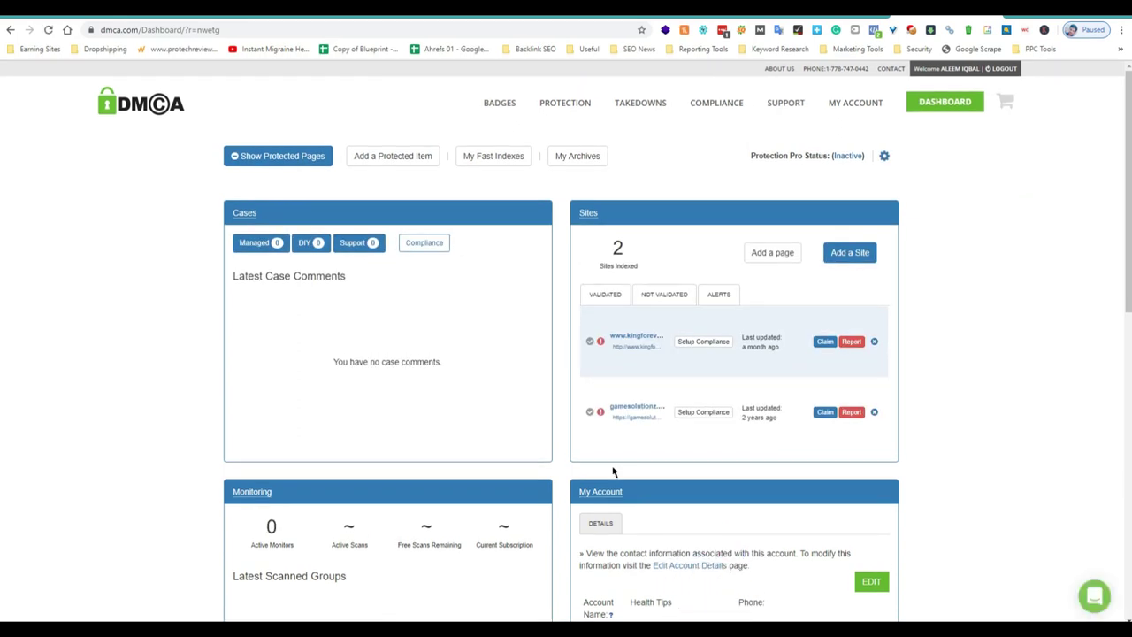
pyautogui.scroll(-4, 440, 453)
pyautogui.scroll(-3, 441, 453)
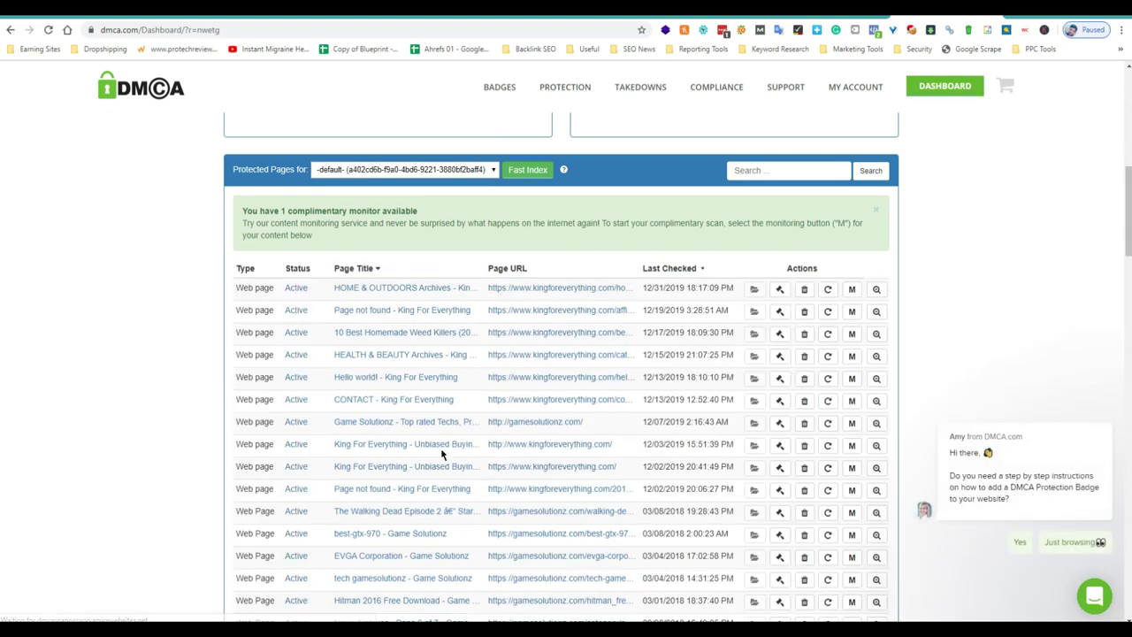
pyautogui.scroll(-4, 440, 447)
pyautogui.scroll(10, 440, 453)
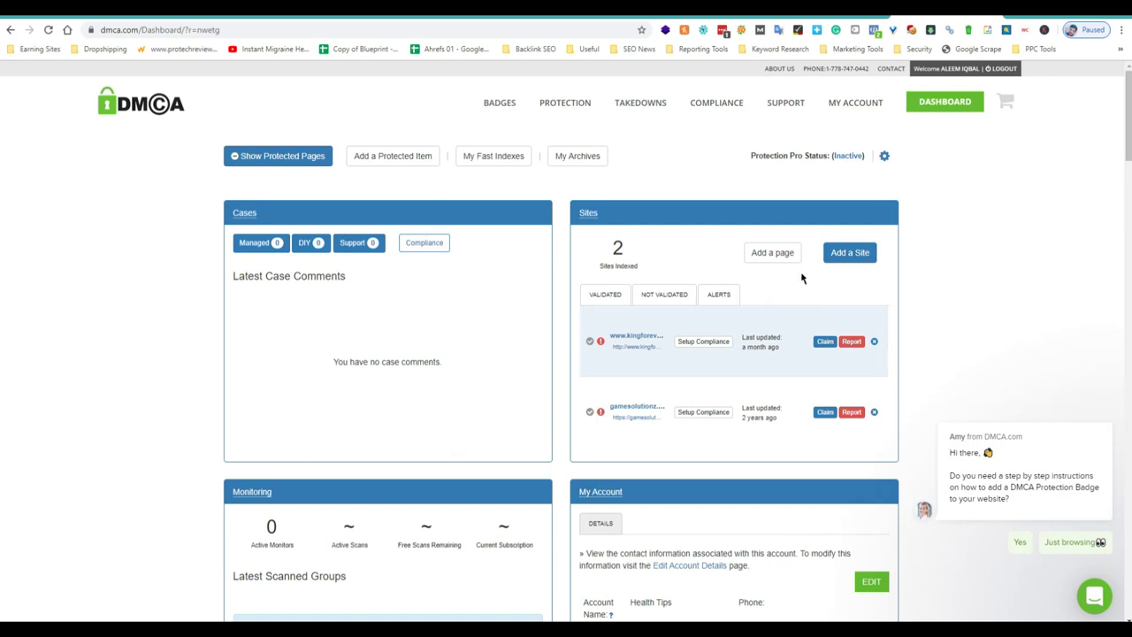
# View the gamesolutionz.com claim page, then go back to the dashboard
pyautogui.moveTo(600, 343)
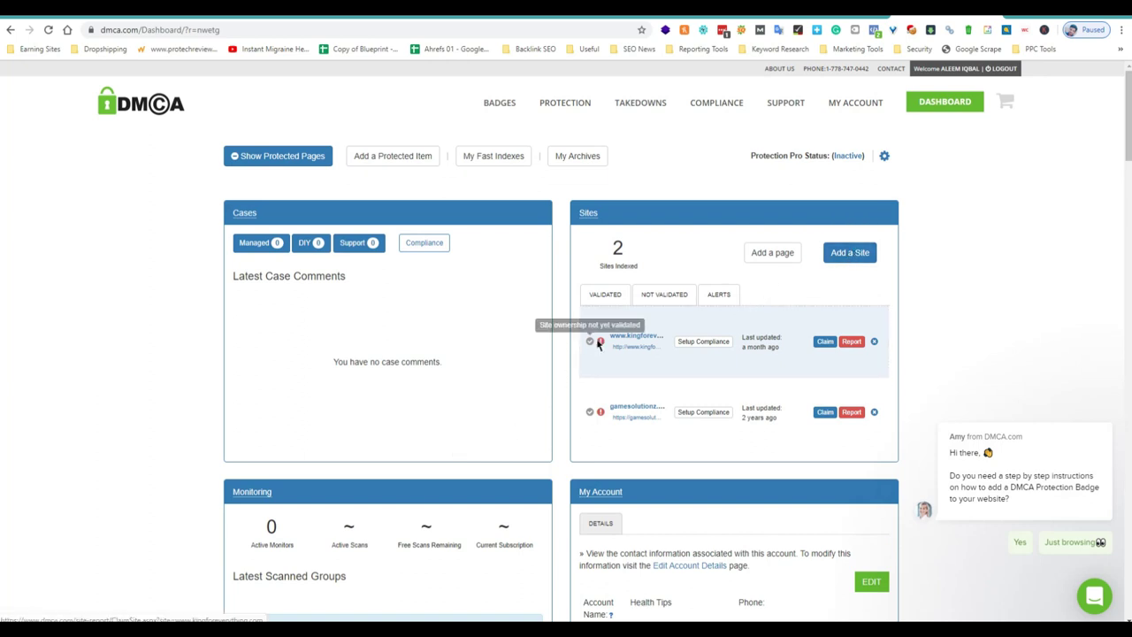
pyautogui.moveTo(590, 415)
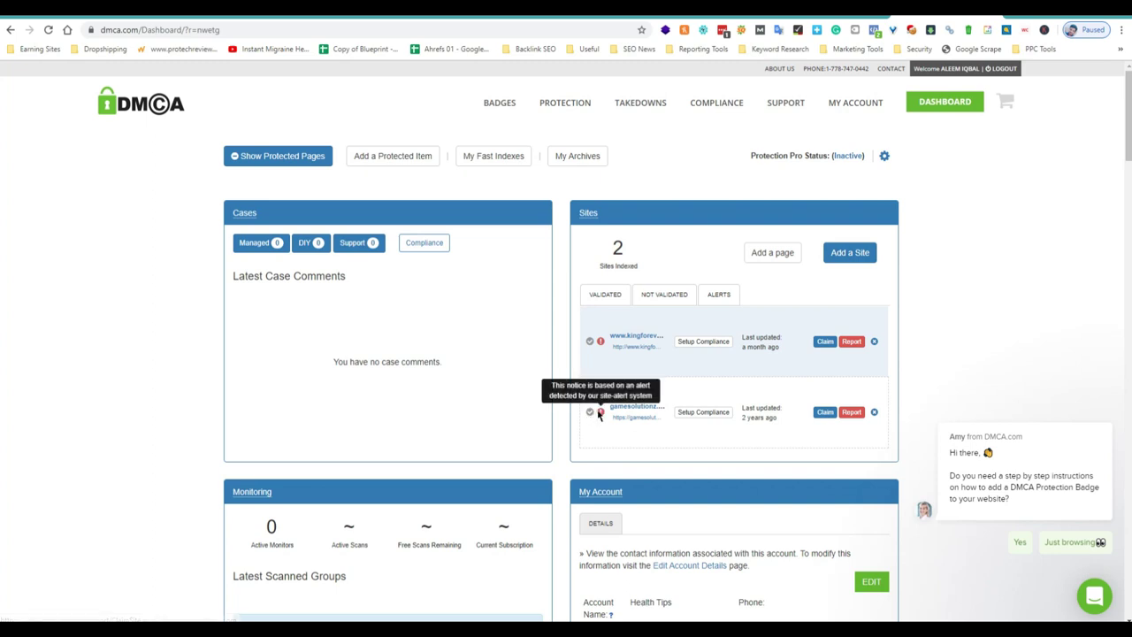
pyautogui.click(825, 413)
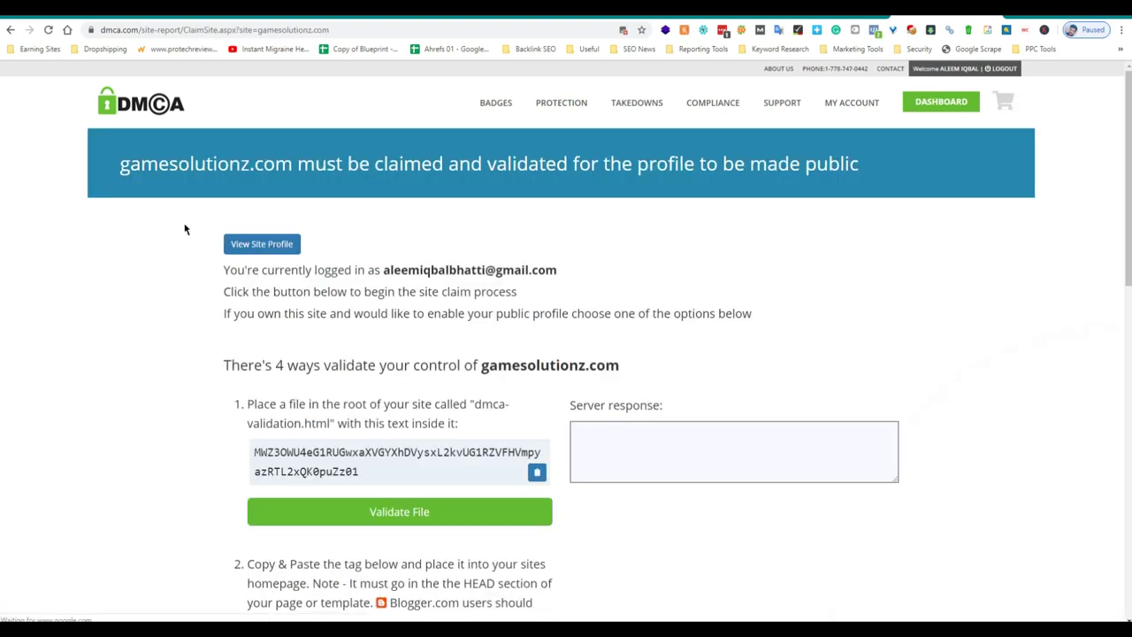
pyautogui.scroll(-2, 15, 187)
pyautogui.click(13, 31)
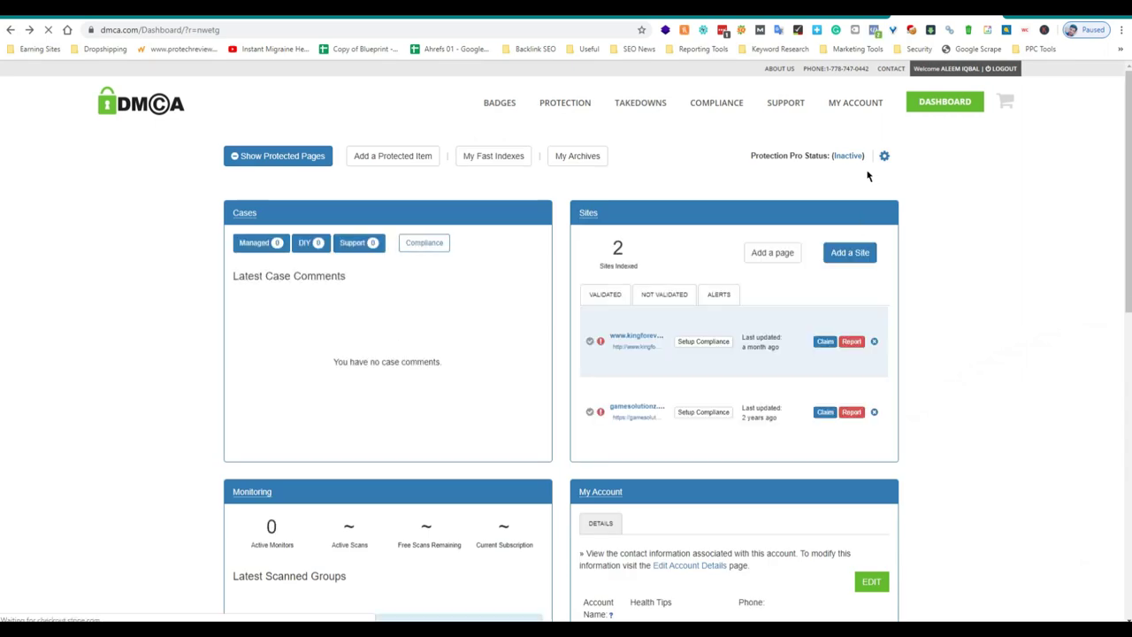
pyautogui.click(847, 254)
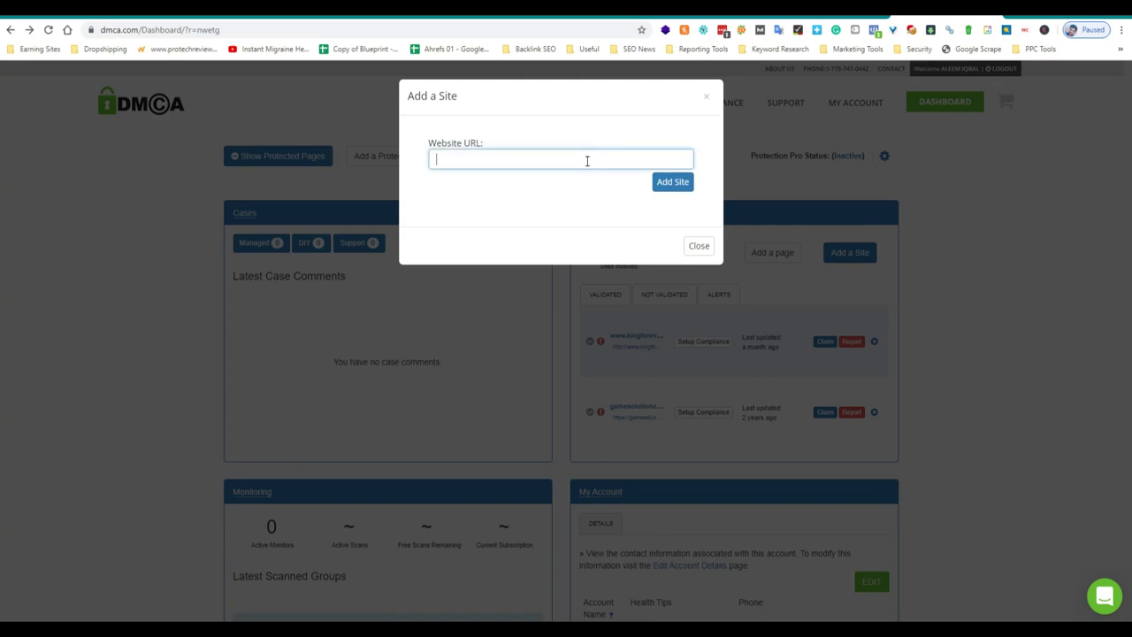
pyautogui.hotkey('alt', 'Tab')
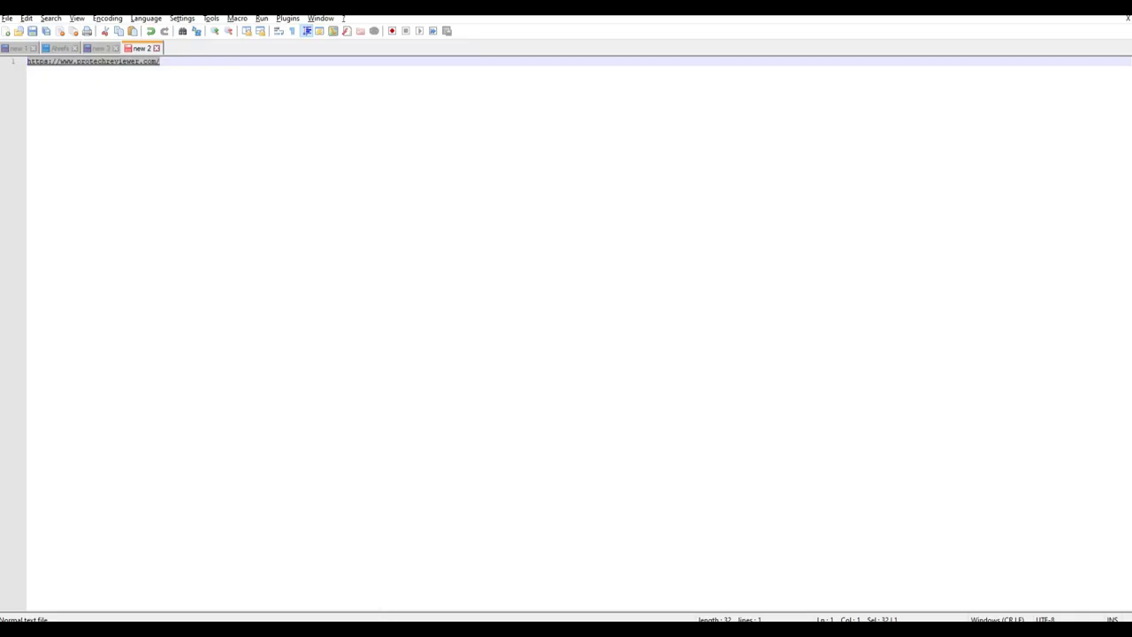
pyautogui.hotkey('alt', 'Tab')
pyautogui.write('https://www.protechreviewer.com/')
pyautogui.click(667, 181)
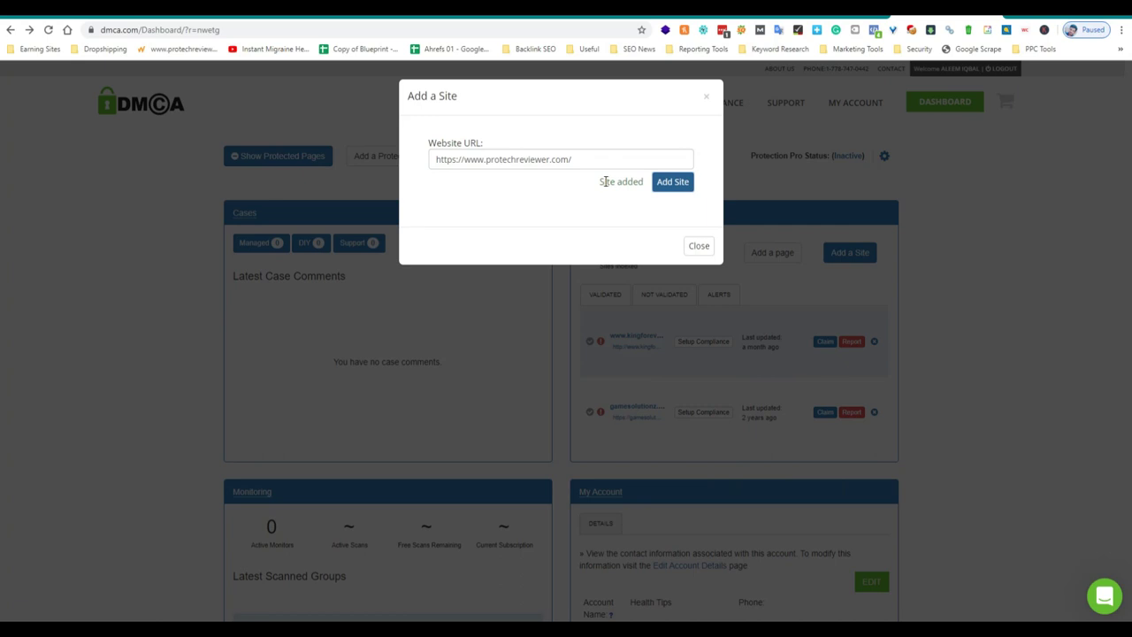
pyautogui.click(699, 246)
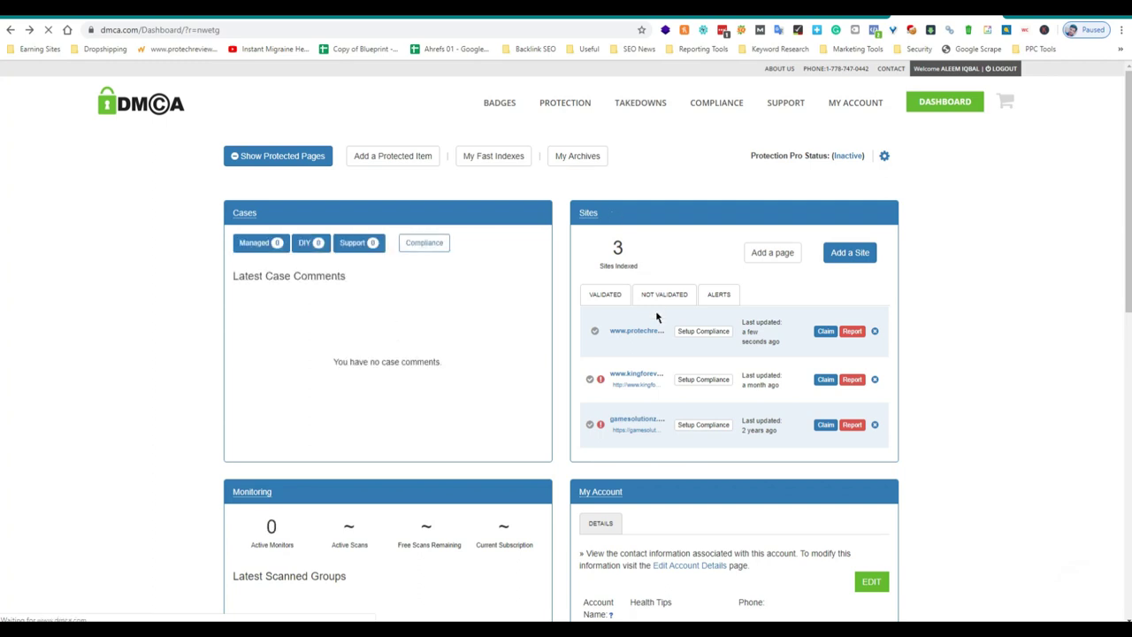
# Open protechreviewer.com's claim page and copy the dmca-validation.html file name
pyautogui.click(826, 332)
pyautogui.scroll(-1, 543, 332)
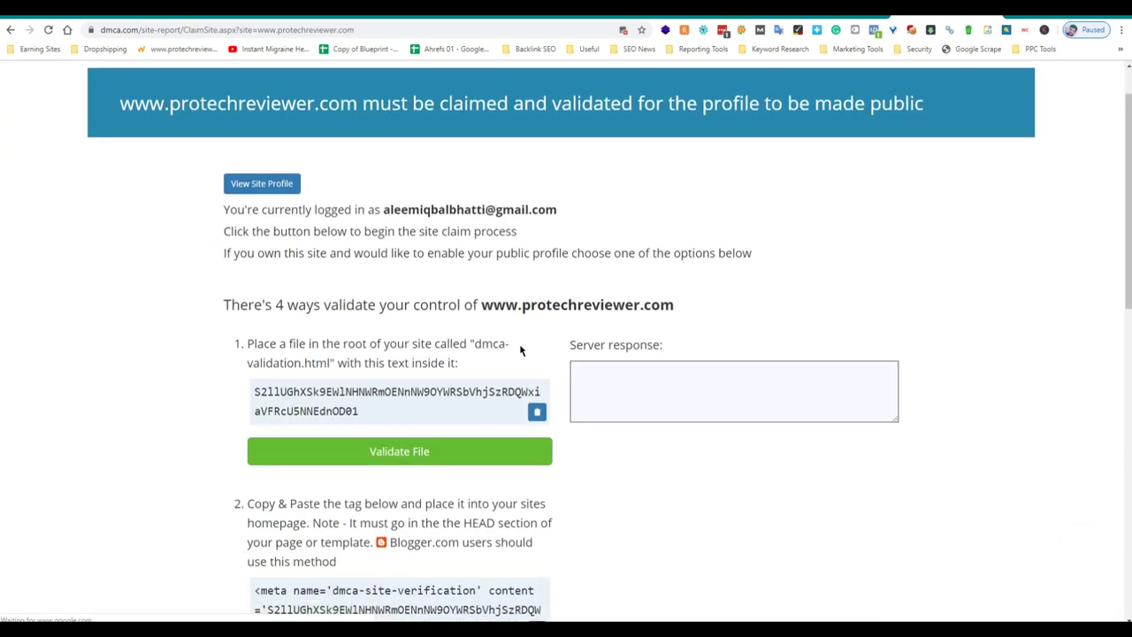
pyautogui.moveTo(382, 411); pyautogui.dragTo(252, 390)
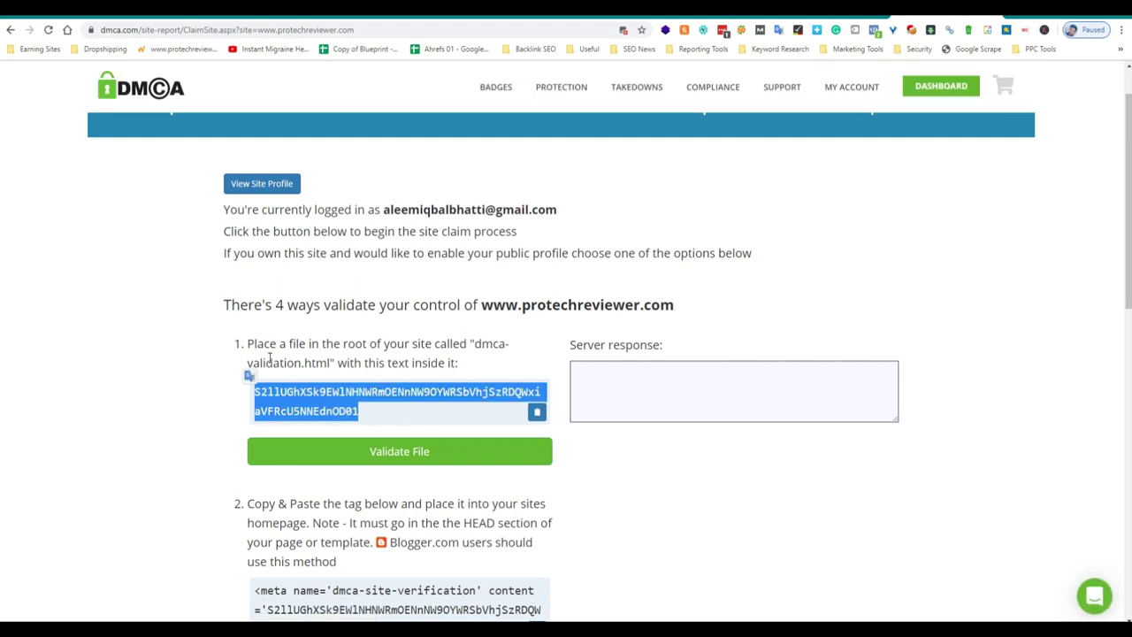
pyautogui.moveTo(332, 362); pyautogui.dragTo(473, 283)
pyautogui.press('super+d')
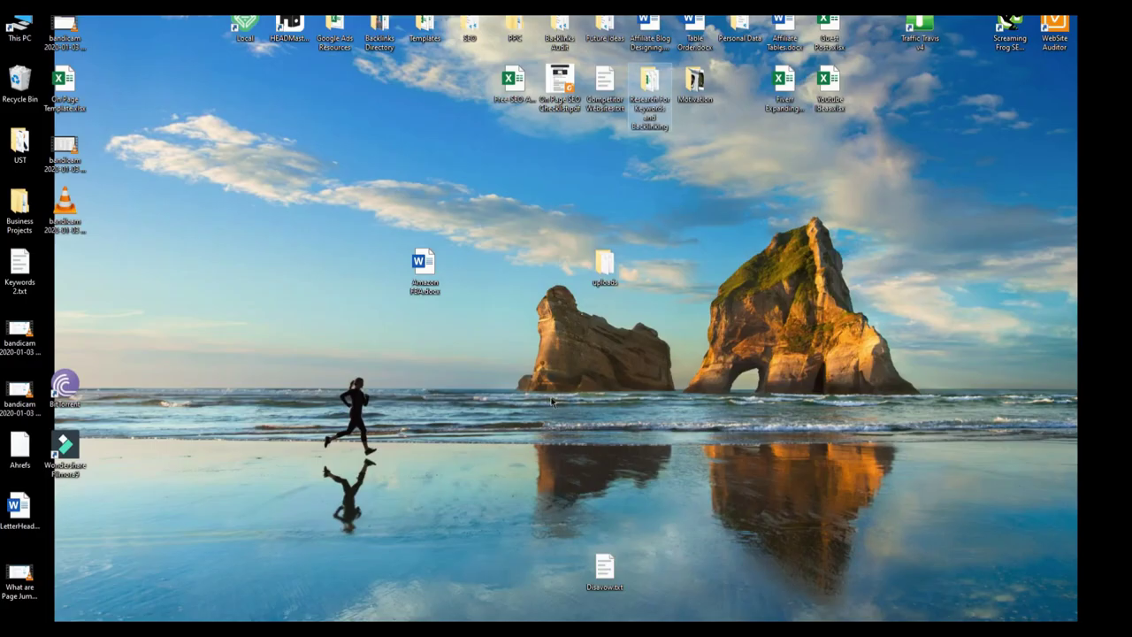
# Create a desktop text file renamed dmca-validation.html and open it in Notepad++
pyautogui.rightClick(485, 383)
pyautogui.moveTo(608, 512)
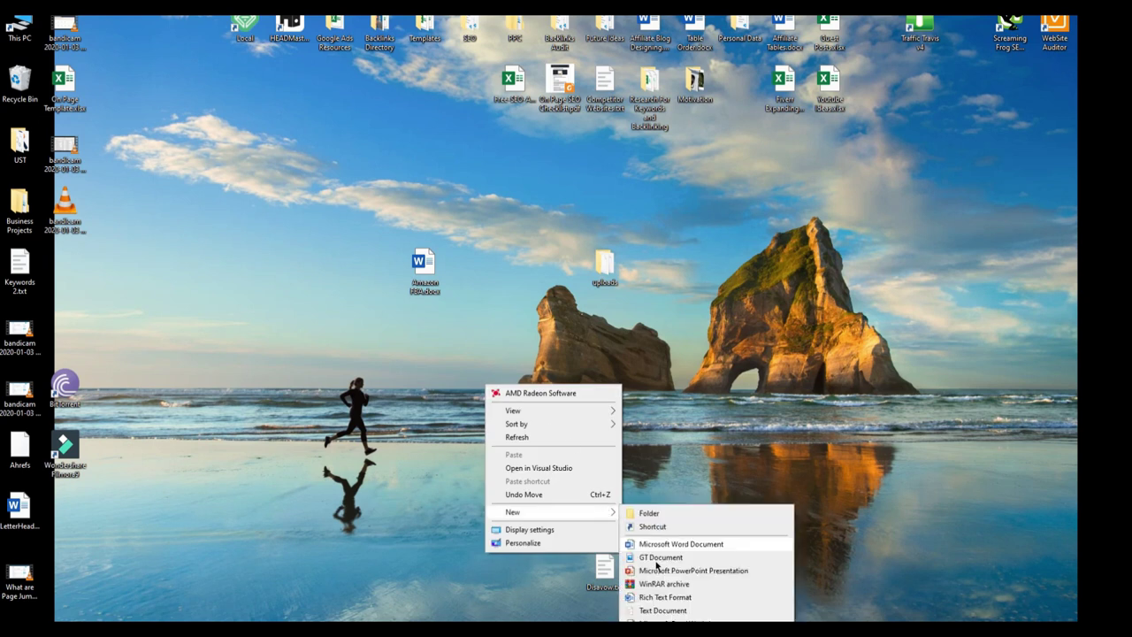
pyautogui.click(662, 609)
pyautogui.write('validation.html')
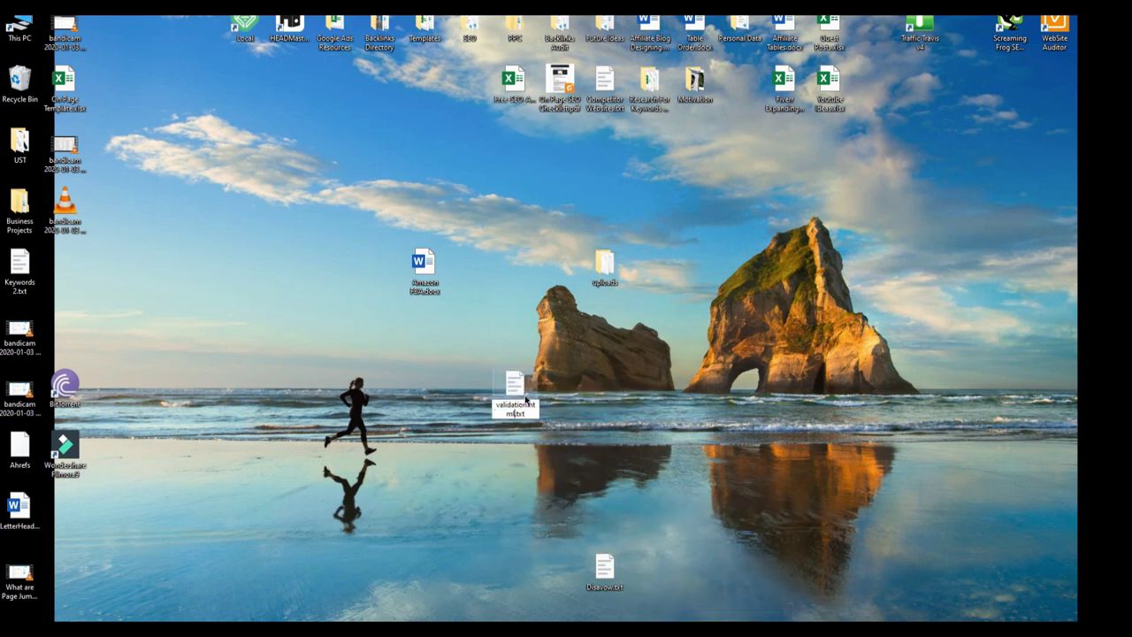
pyautogui.press('Return')
pyautogui.click(537, 405)
pyautogui.click(531, 412)
pyautogui.press('BackSpace')
pyautogui.press('BackSpace')
pyautogui.press('BackSpace')
pyautogui.press('BackSpace')
pyautogui.press('BackSpace')
pyautogui.press('Return')
pyautogui.press('Return')
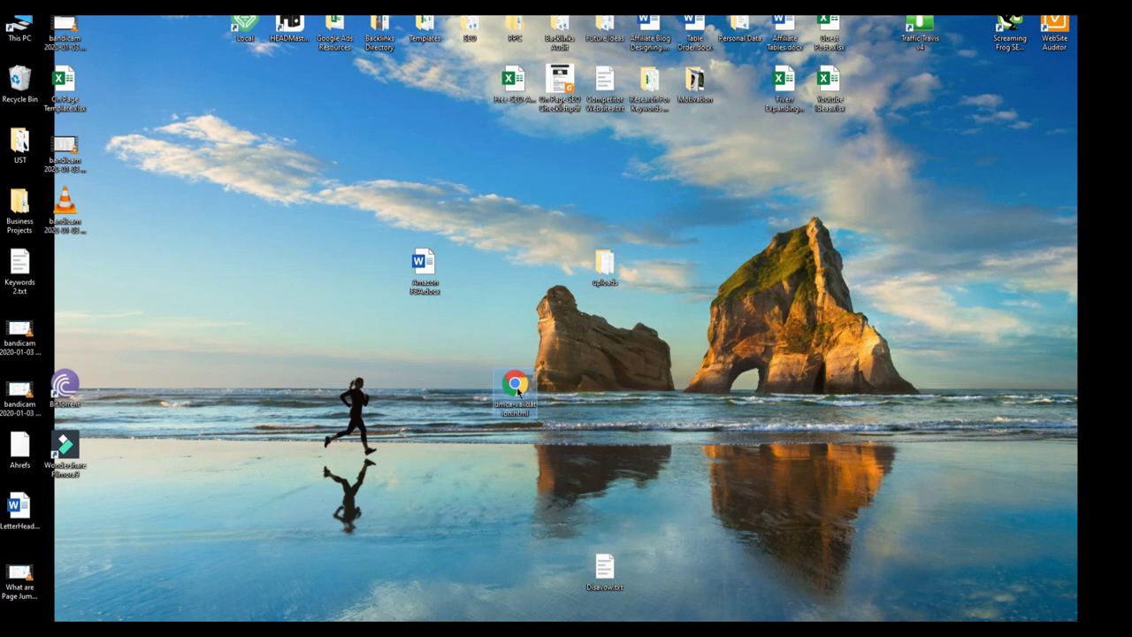
pyautogui.rightClick(515, 400)
pyautogui.click(609, 124)
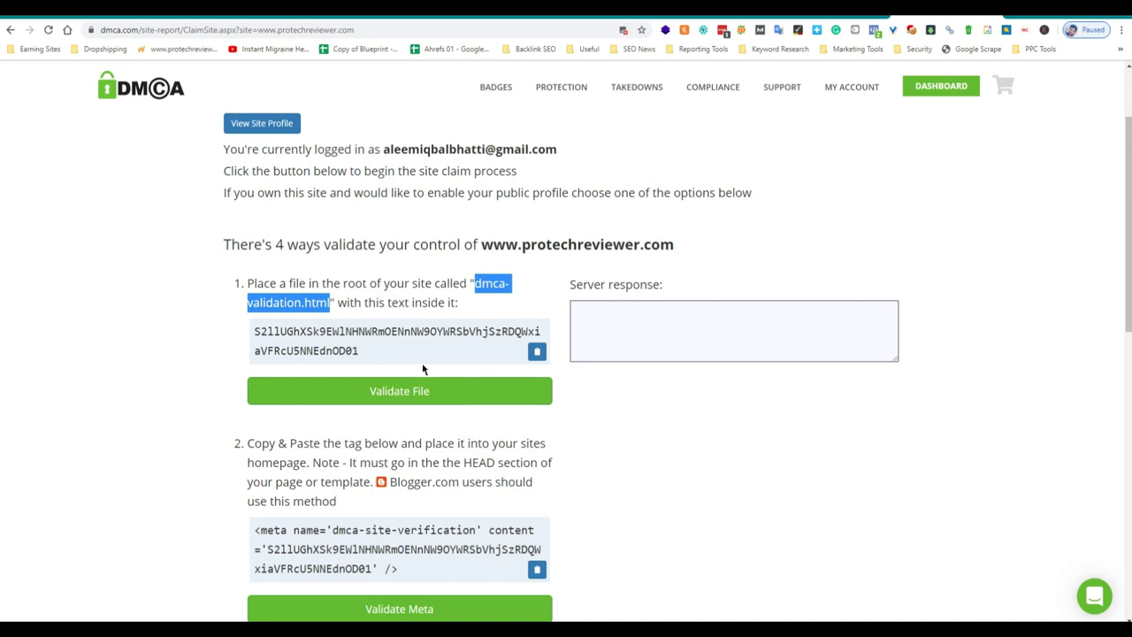
# Paste the claim page's verification code into line 1 of dmca-validation.html
pyautogui.moveTo(421, 368); pyautogui.dragTo(236, 345)
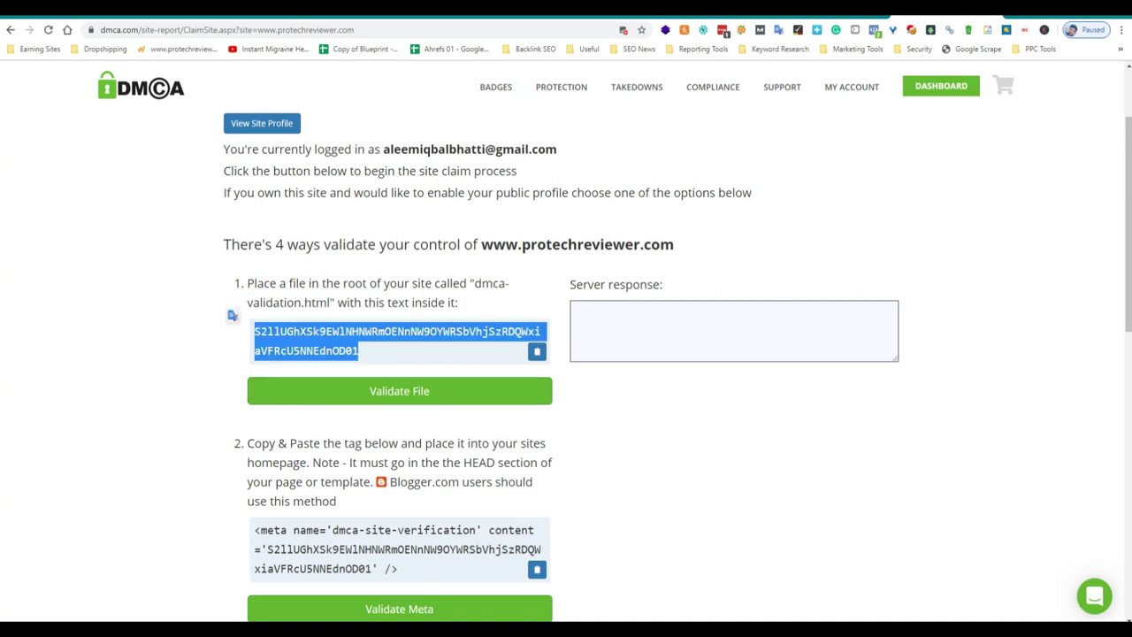
pyautogui.hotkey('ctrl', 'c')
pyautogui.click(366, 619)
pyautogui.hotkey('ctrl', 'v')
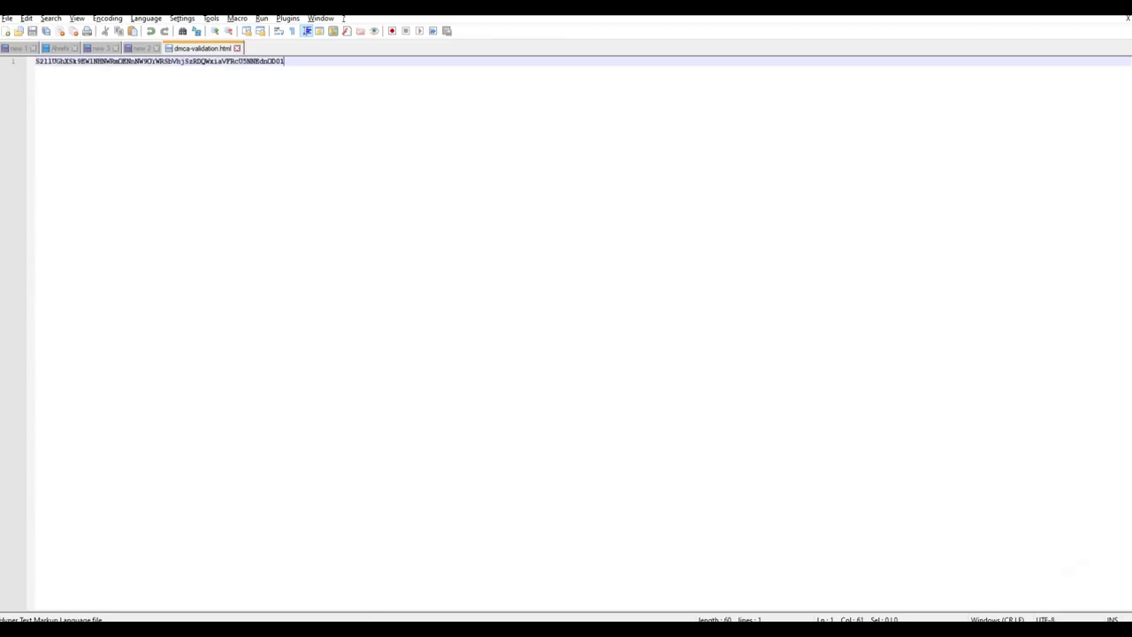
pyautogui.hotkey('alt', 'Tab')
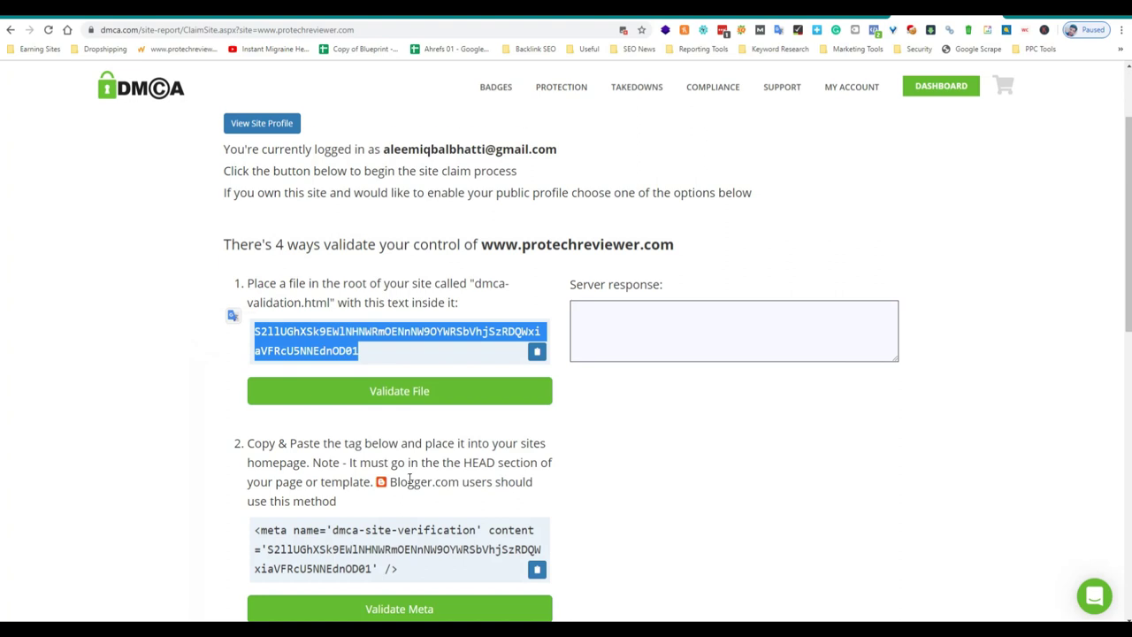
pyautogui.scroll(-1, 619, 353)
pyautogui.click(891, 16)
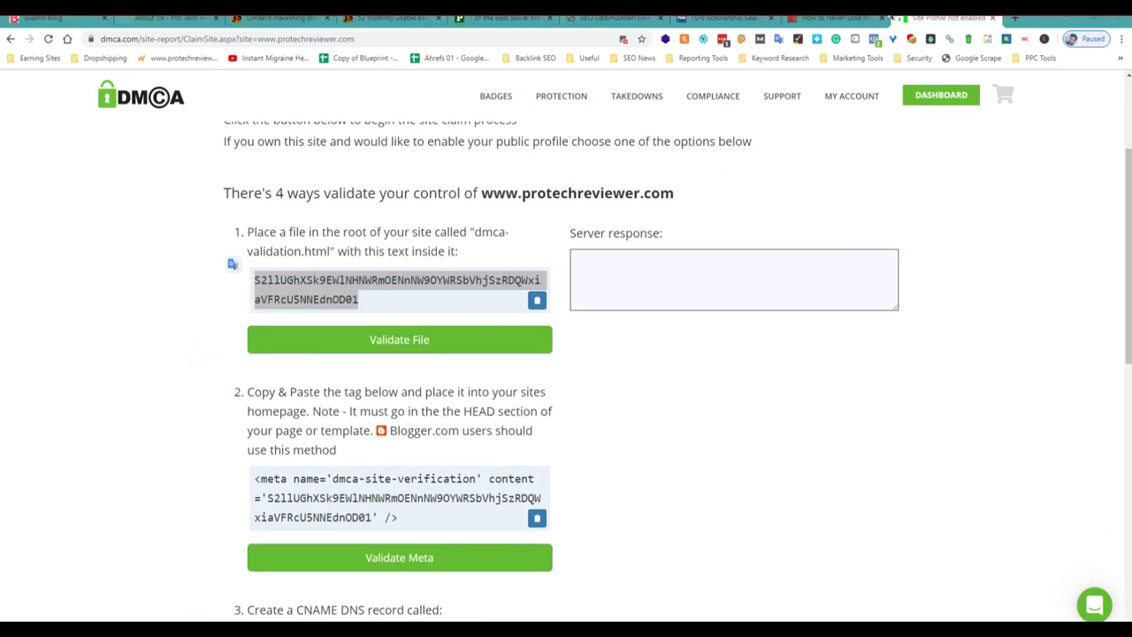
# Open the site's WP File Manager in a new tab and drop dmca-validation.html into public_html
pyautogui.hotkey('ctrl', 't')
pyautogui.write('pro')
pyautogui.press('Down')
pyautogui.press('Down')
pyautogui.press('Down')
pyautogui.press('Down')
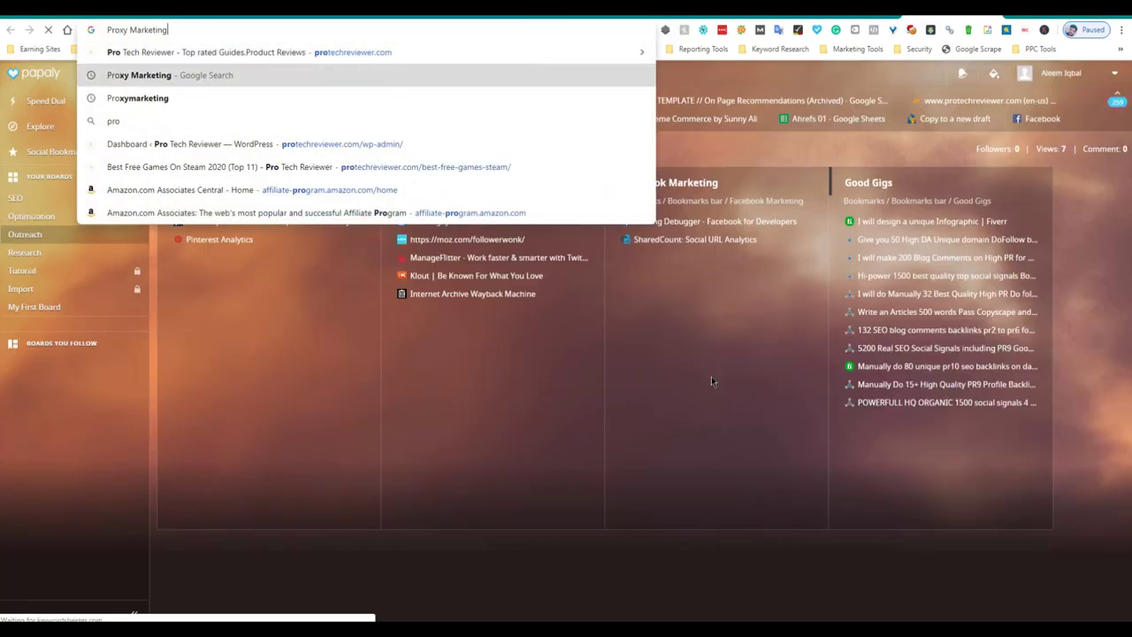
pyautogui.press('Return')
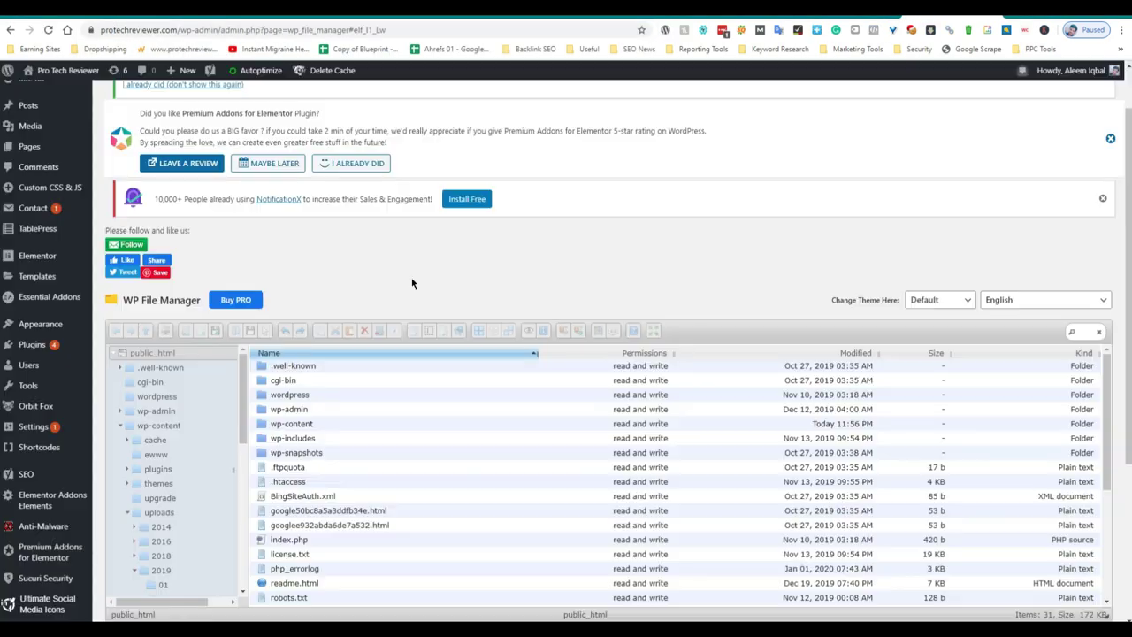
pyautogui.press('super+d')
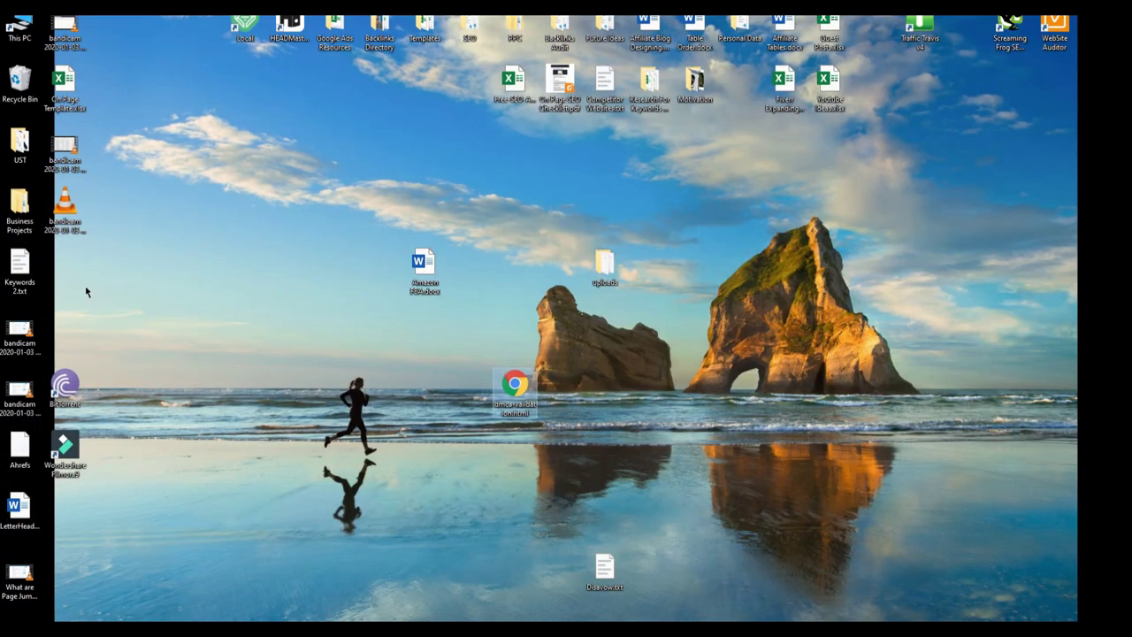
pyautogui.moveTo(527, 394); pyautogui.dragTo(619, 523)
pyautogui.press('super+d')
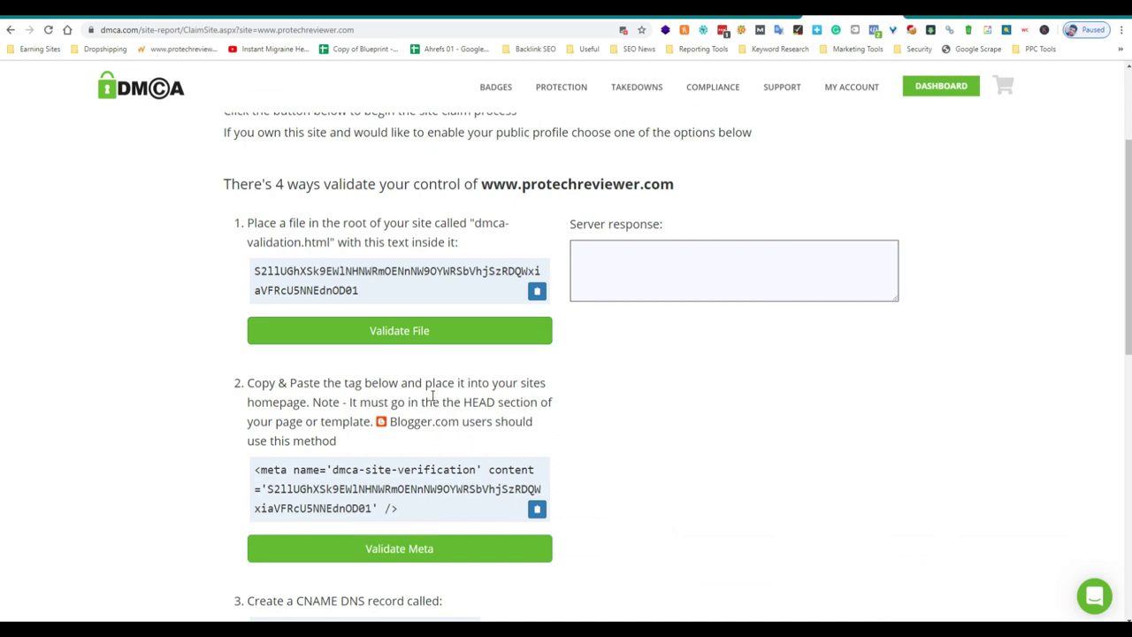
# Validate the uploaded file, set Legal Owner 'A', choose DMCA Global Version and accept the agreement
pyautogui.click(463, 333)
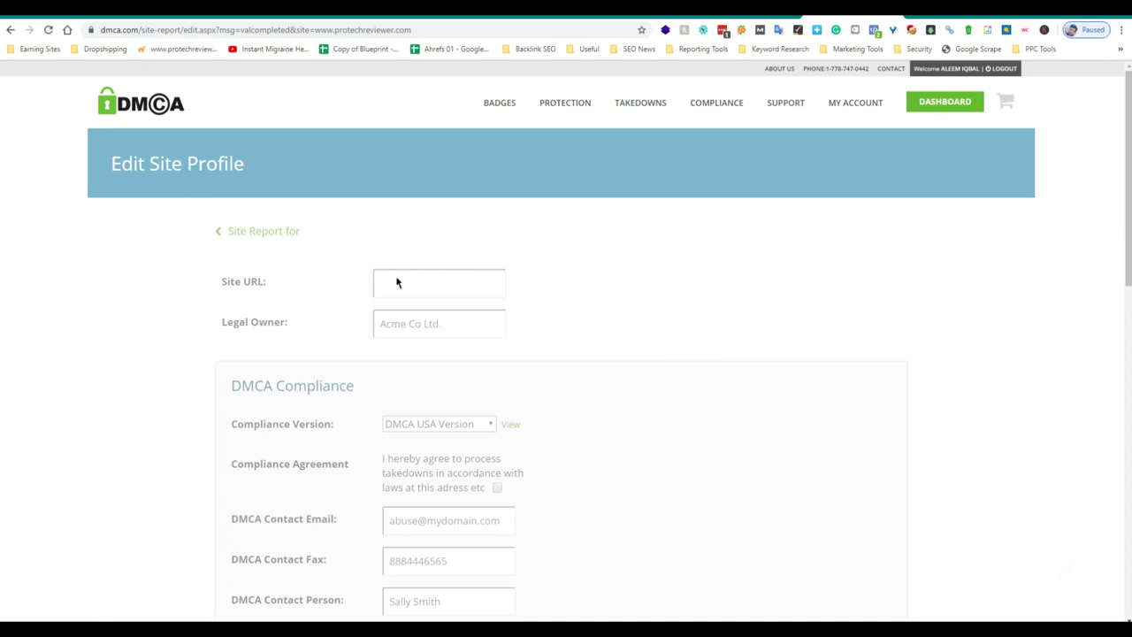
pyautogui.scroll(-2, 391, 360)
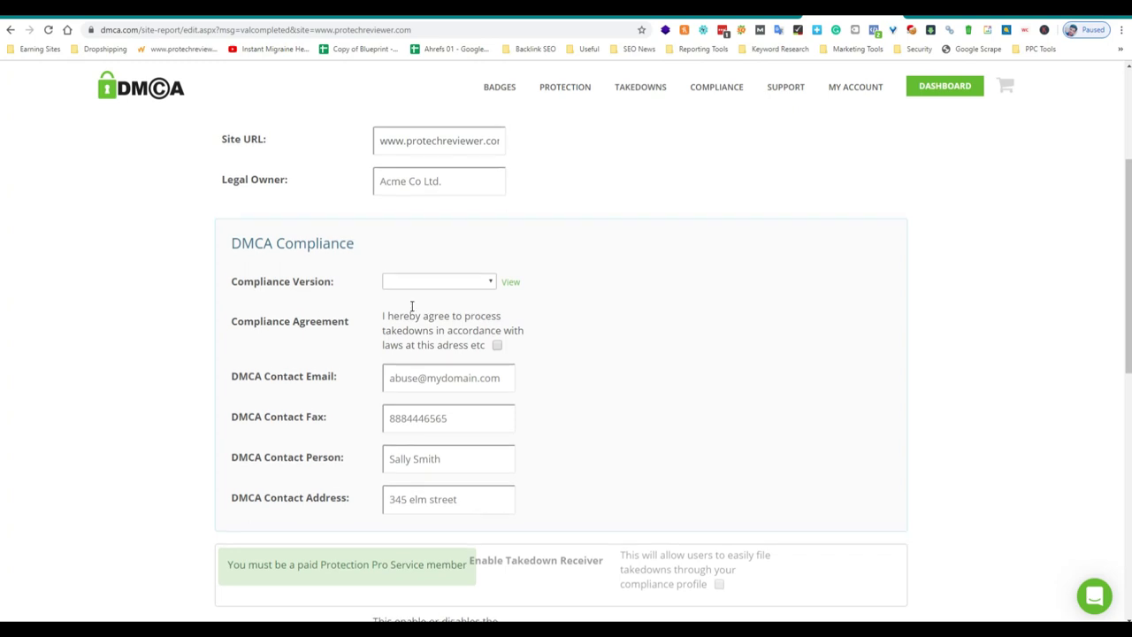
pyautogui.scroll(2, 412, 306)
pyautogui.click(417, 294)
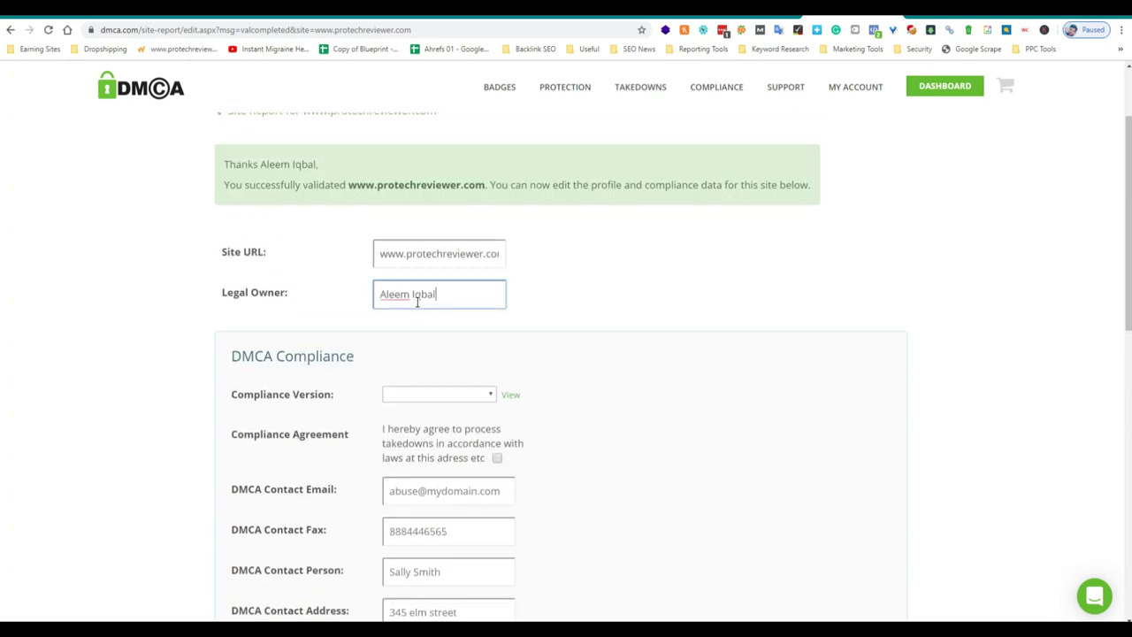
pyautogui.click(438, 394)
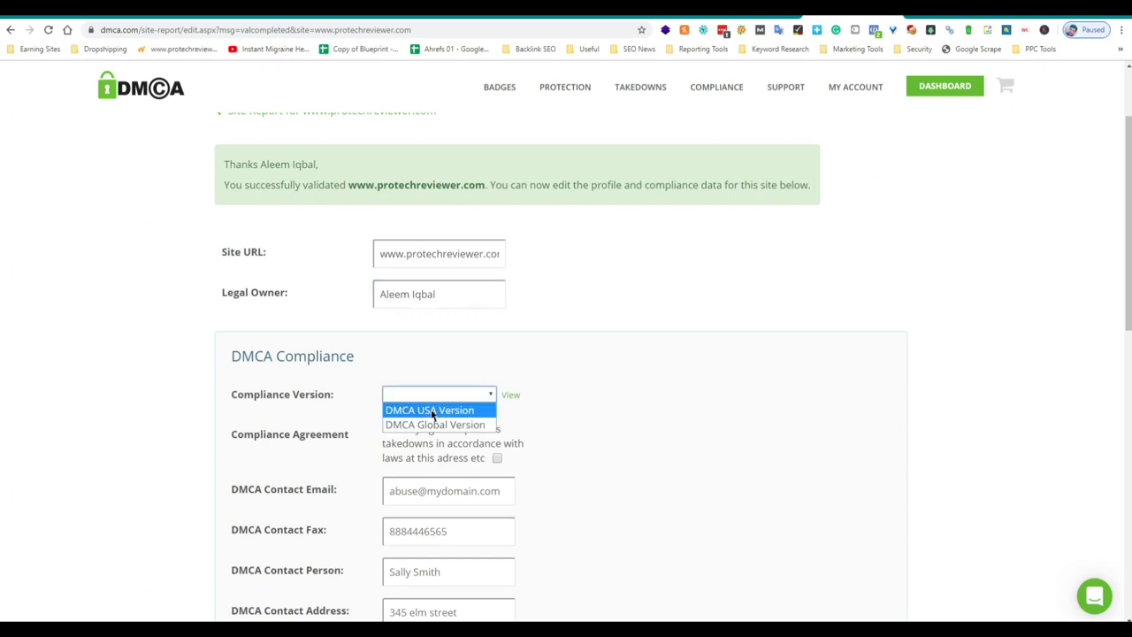
pyautogui.click(432, 416)
pyautogui.click(466, 400)
pyautogui.click(467, 426)
pyautogui.click(498, 459)
# Enter the contact e-mail address and the contact person's name in the site profile
pyautogui.scroll(-1, 522, 464)
pyautogui.click(483, 431)
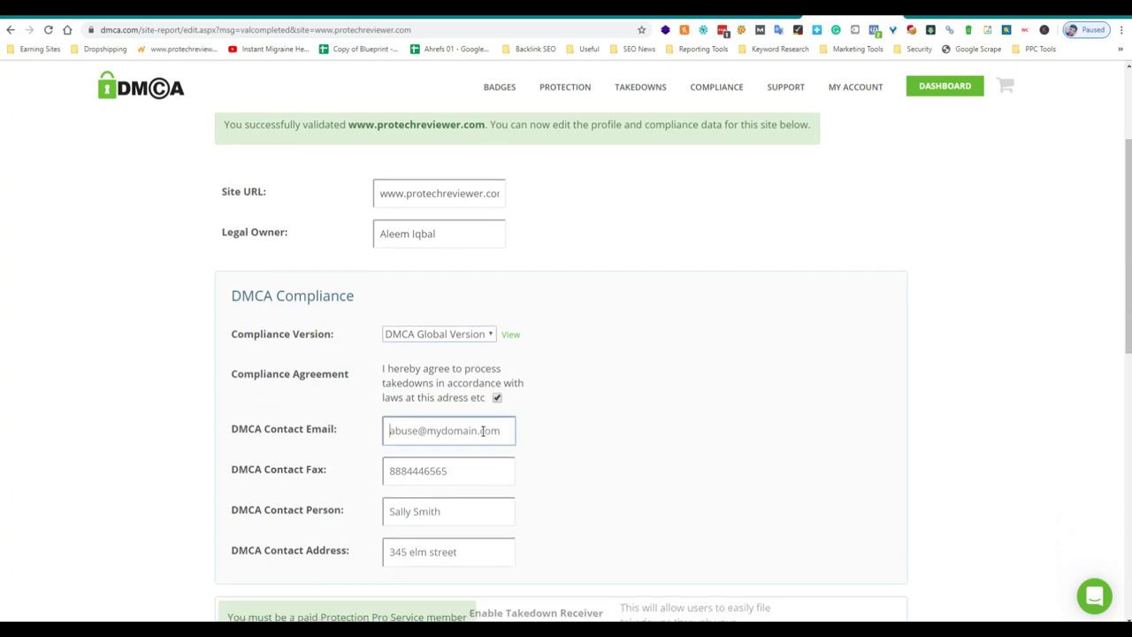
pyautogui.scroll(-2, 612, 470)
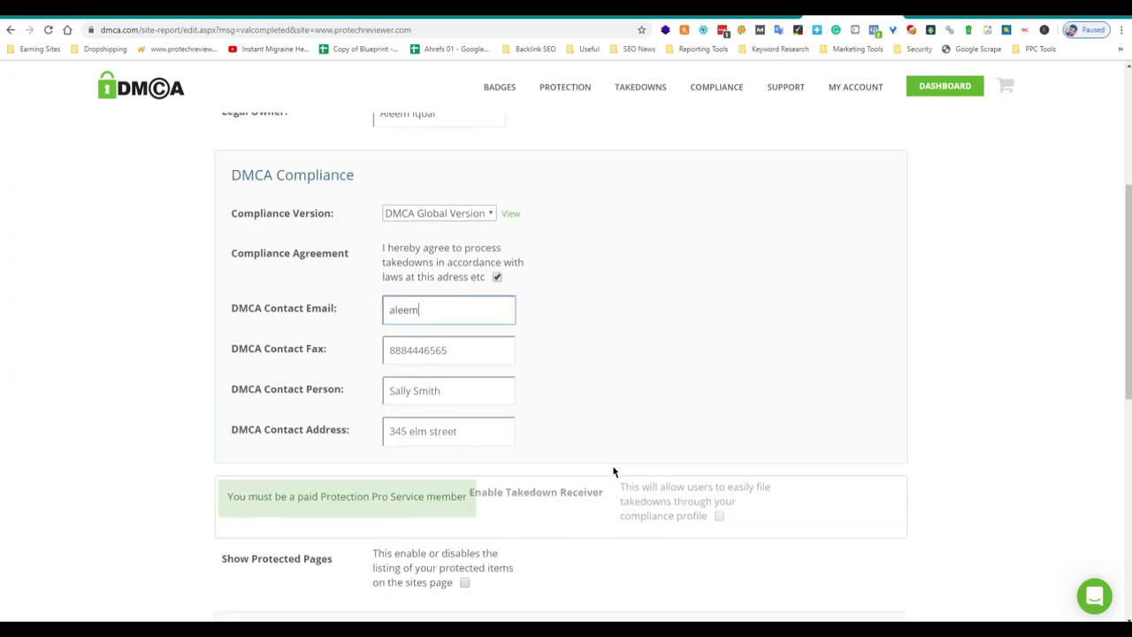
pyautogui.press('Tab')
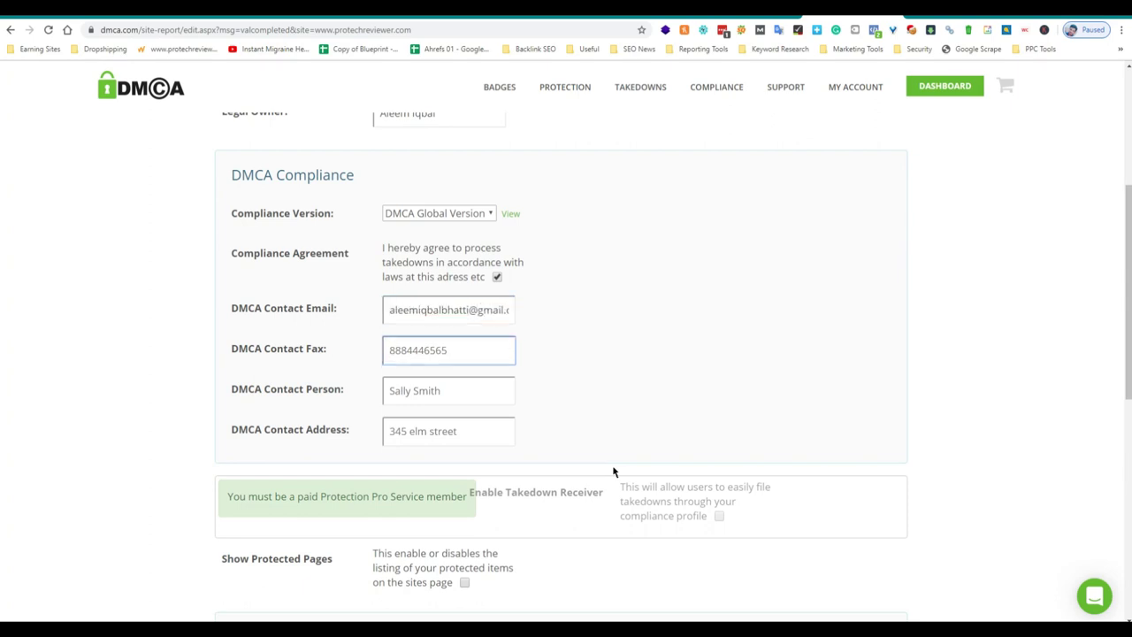
pyautogui.press('Tab')
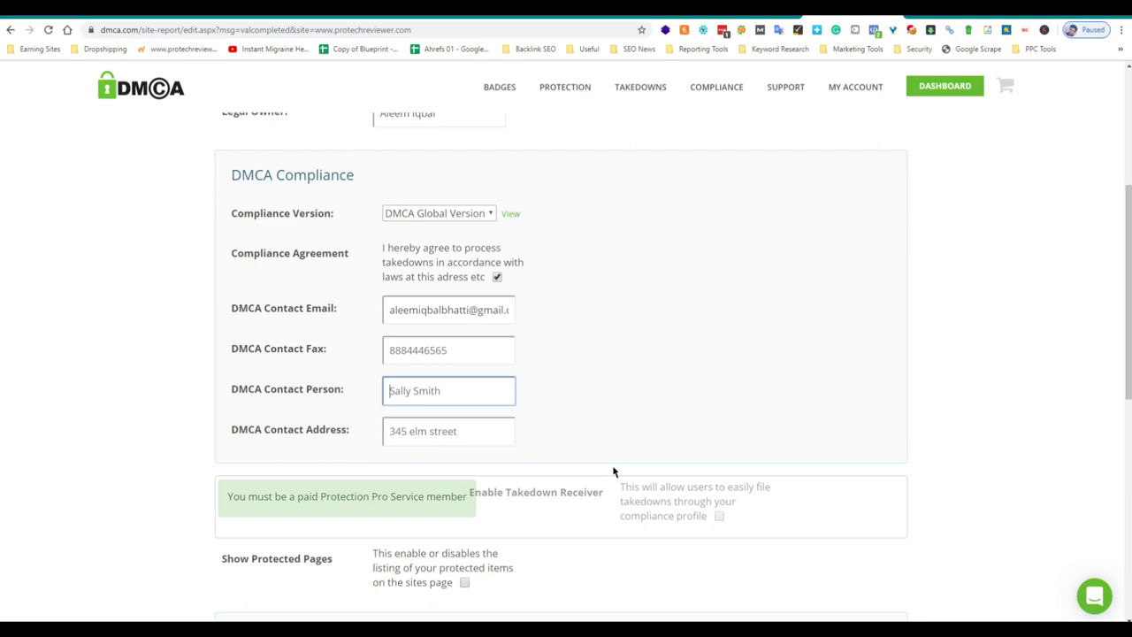
pyautogui.press('Tab')
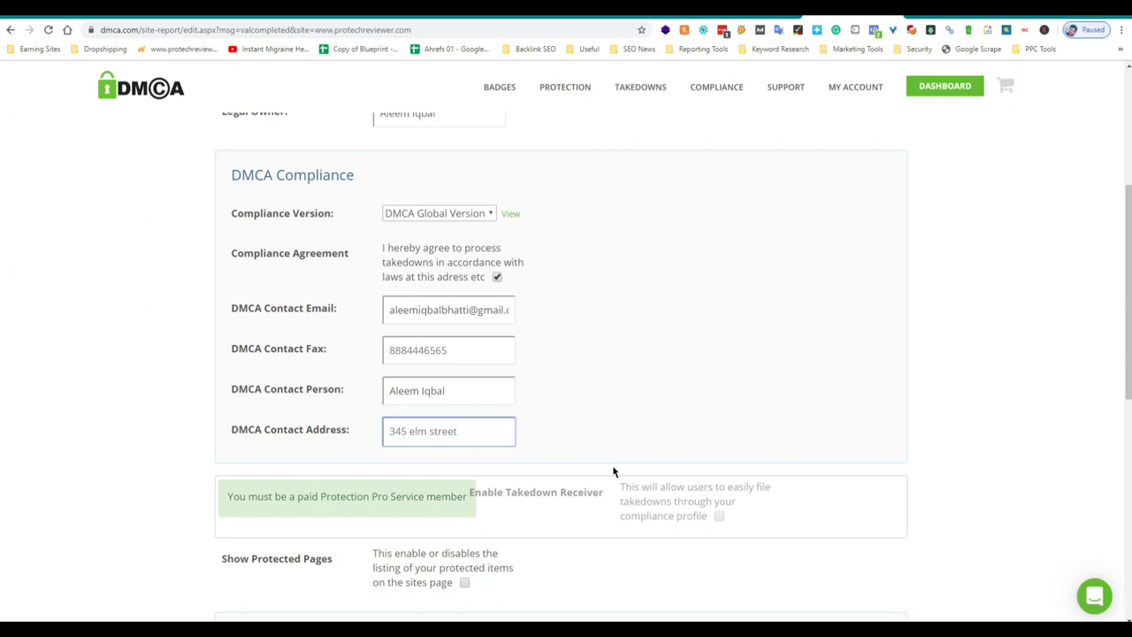
# Save the protechreviewer.com site profile
pyautogui.scroll(-4, 575, 473)
pyautogui.scroll(1, 575, 475)
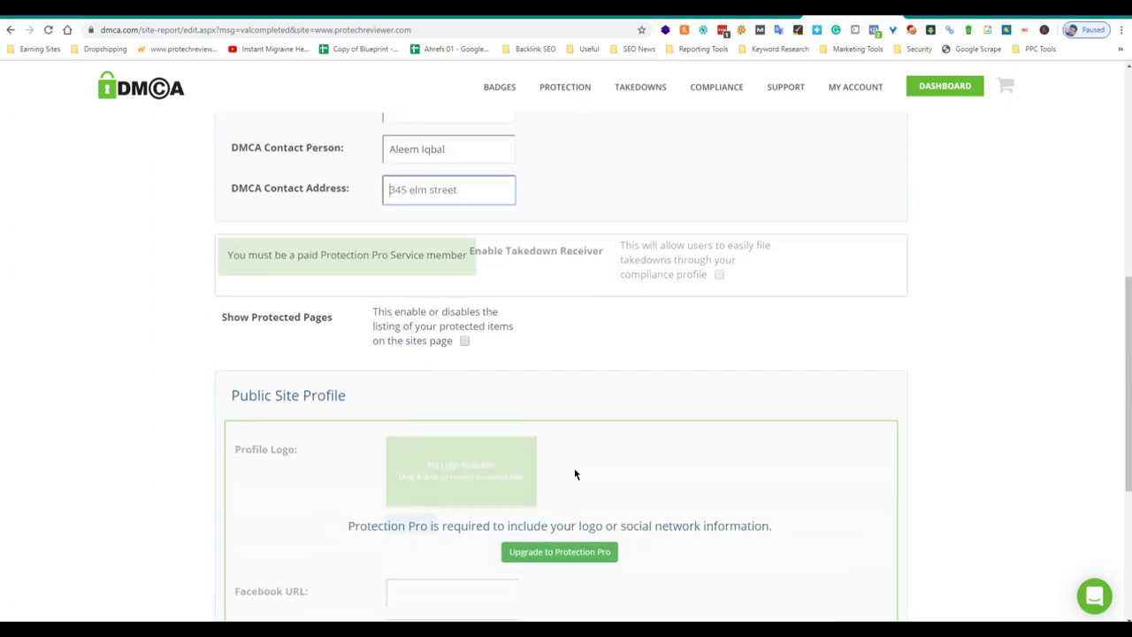
pyautogui.scroll(-4, 370, 482)
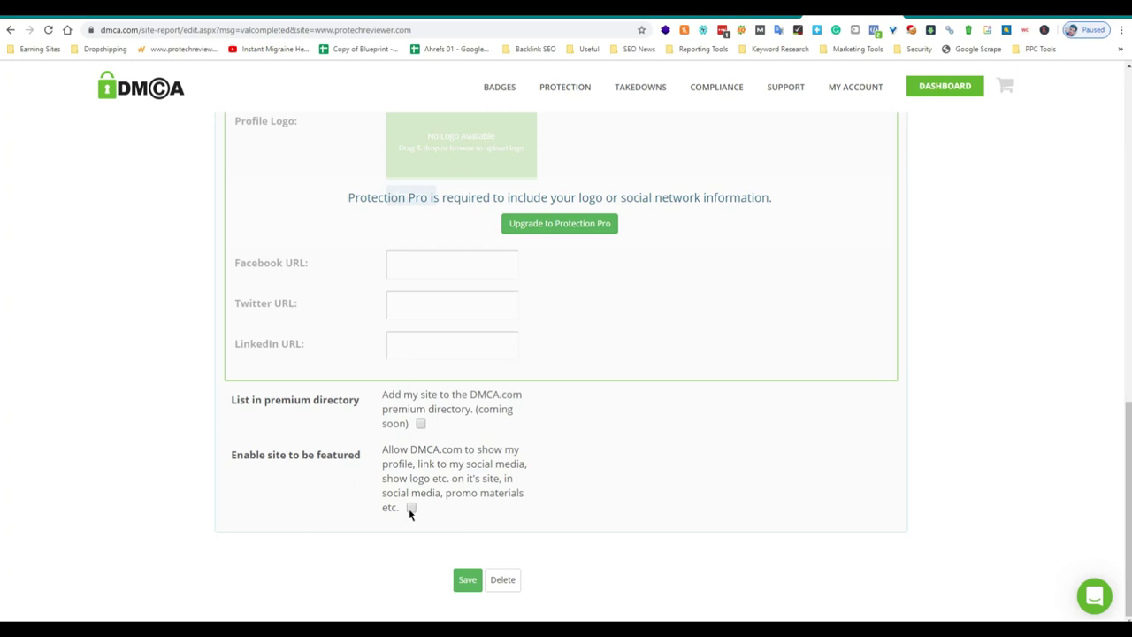
pyautogui.scroll(5, 349, 513)
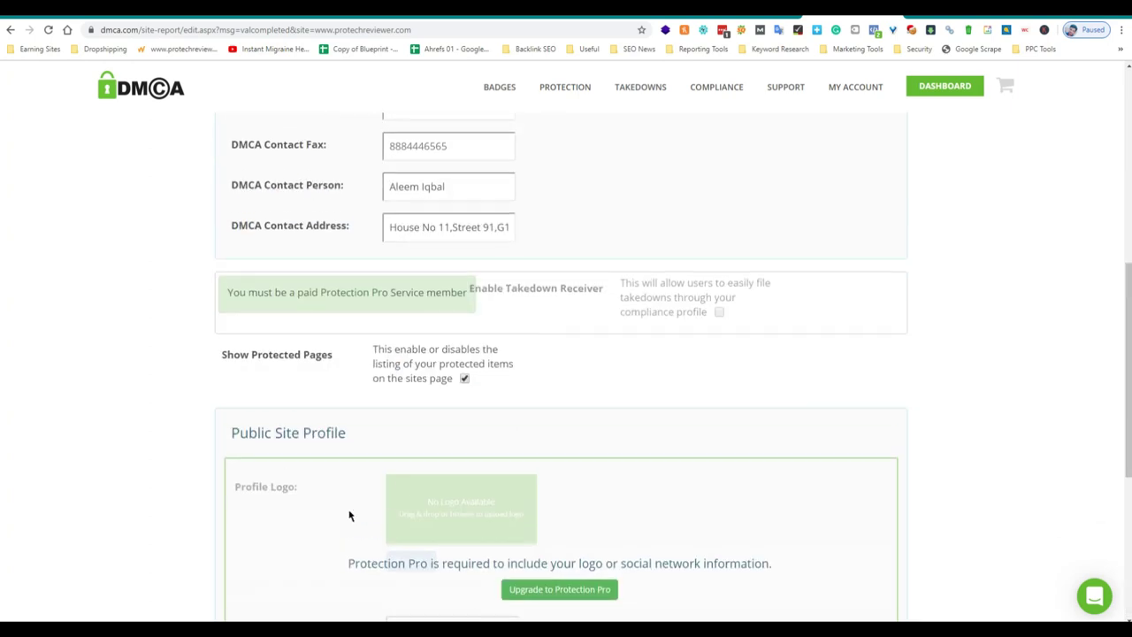
pyautogui.scroll(-5, 349, 515)
pyautogui.click(466, 580)
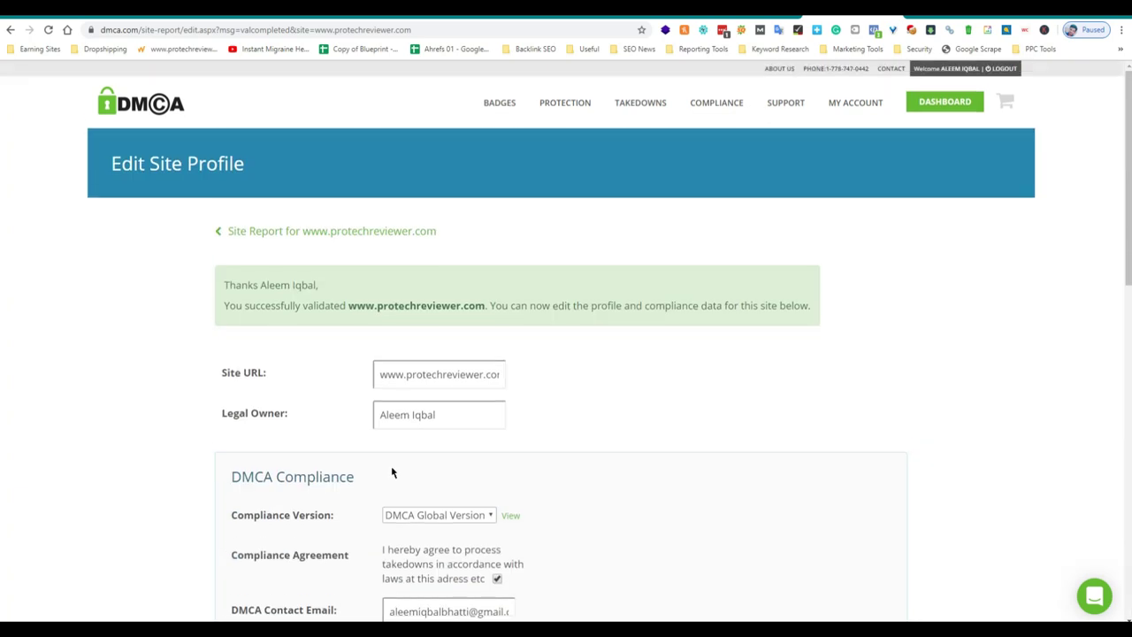
# From the dashboard, try Site Archiving for protechreviewer.com, then open its Fast Indexing
pyautogui.click(946, 99)
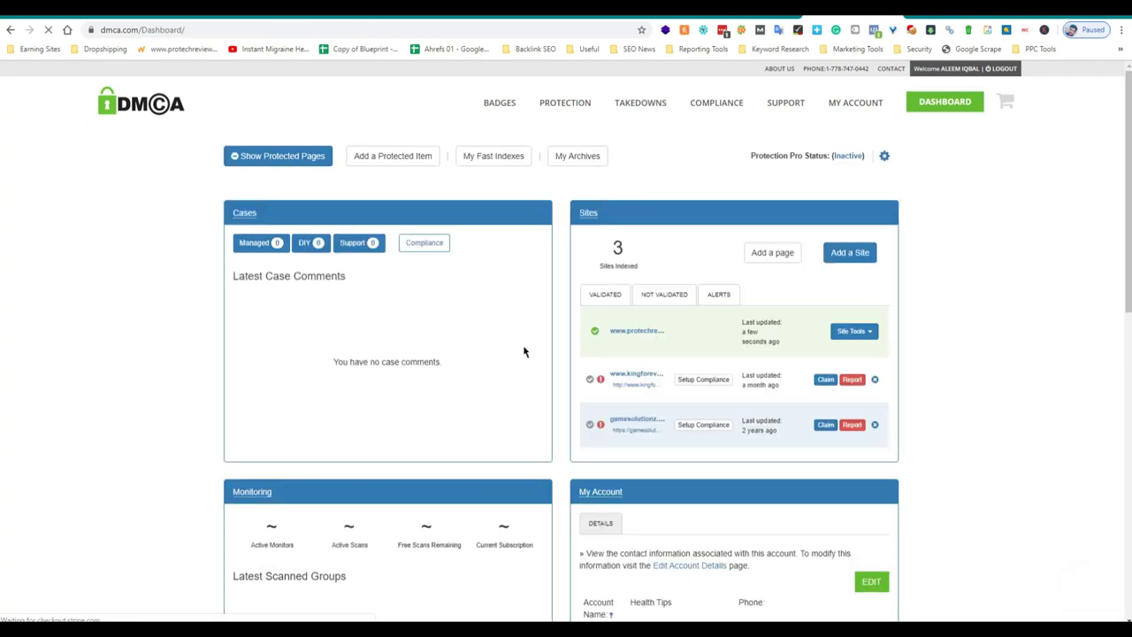
pyautogui.click(843, 334)
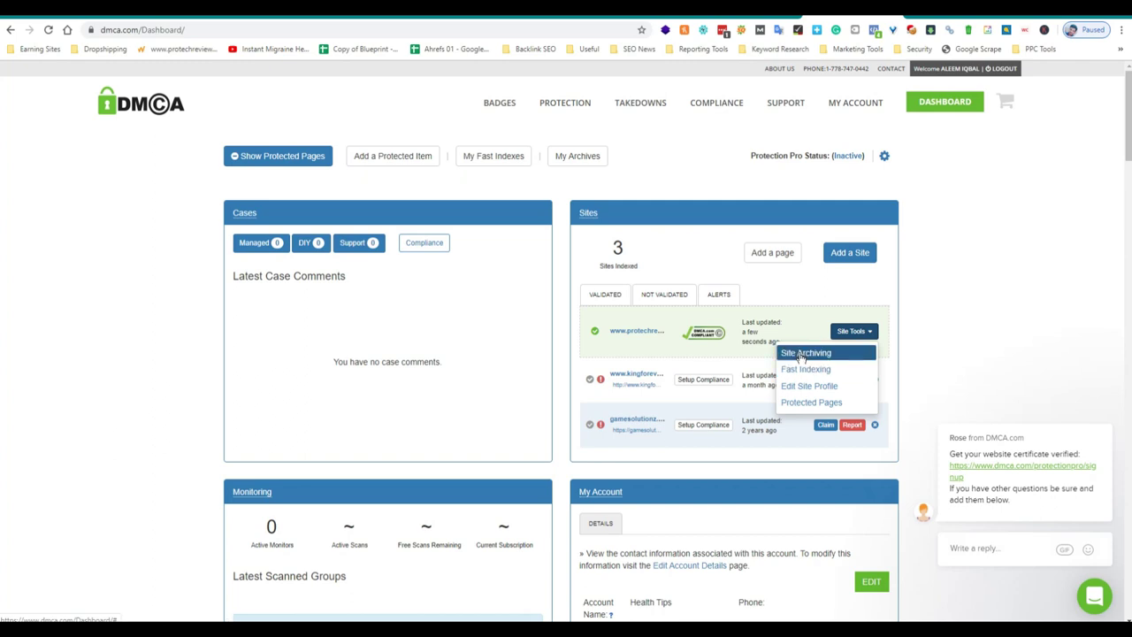
pyautogui.click(801, 353)
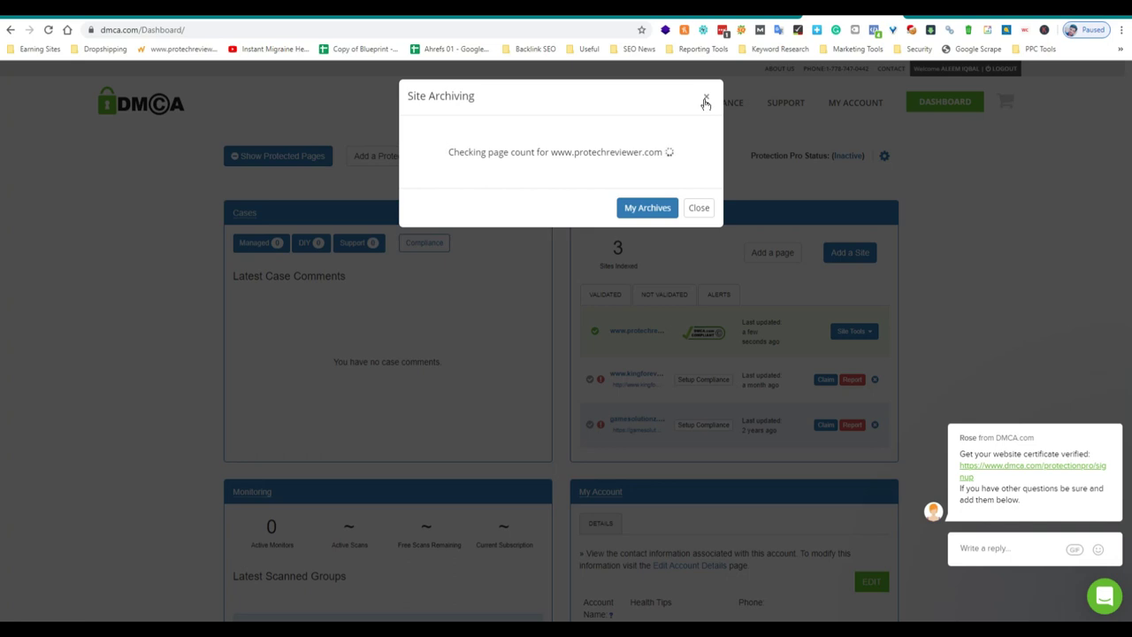
pyautogui.click(706, 97)
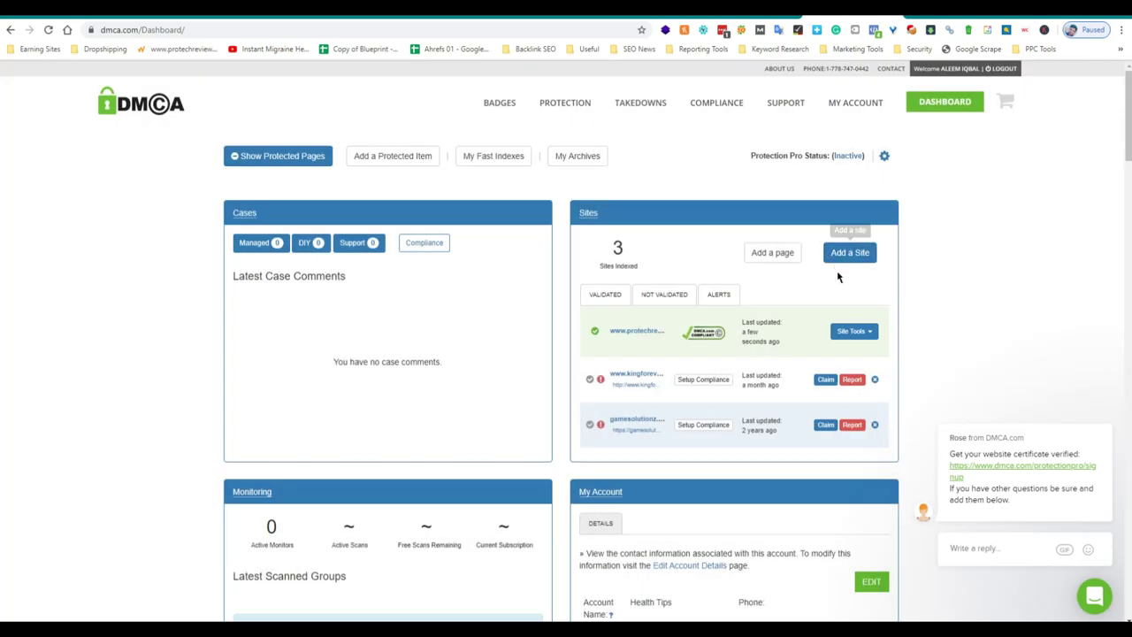
pyautogui.click(854, 332)
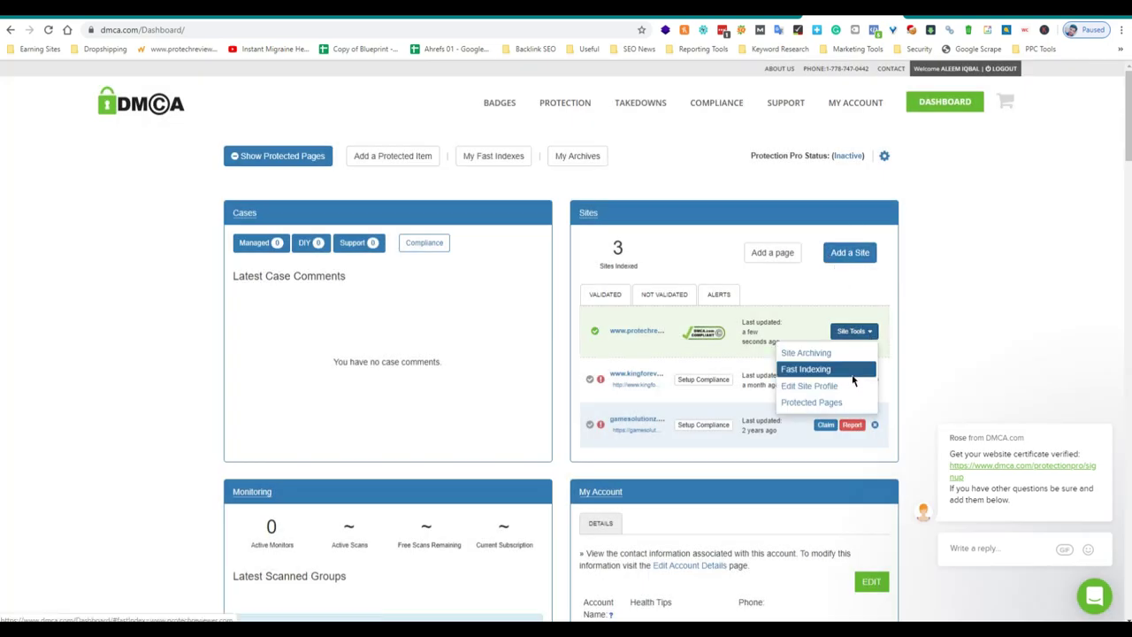
pyautogui.click(851, 376)
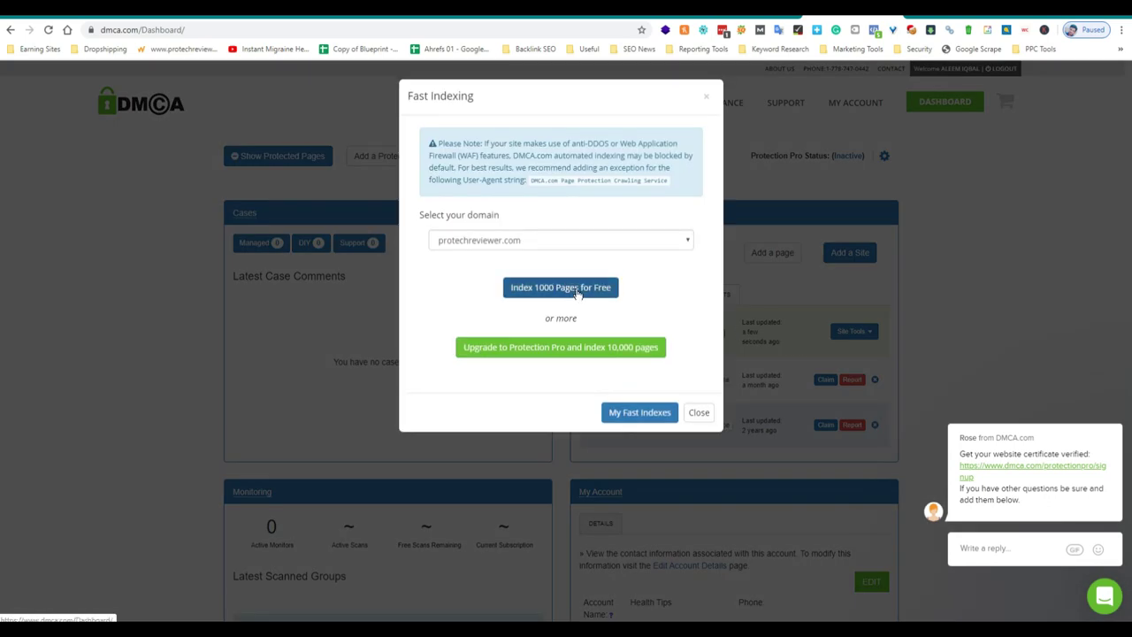
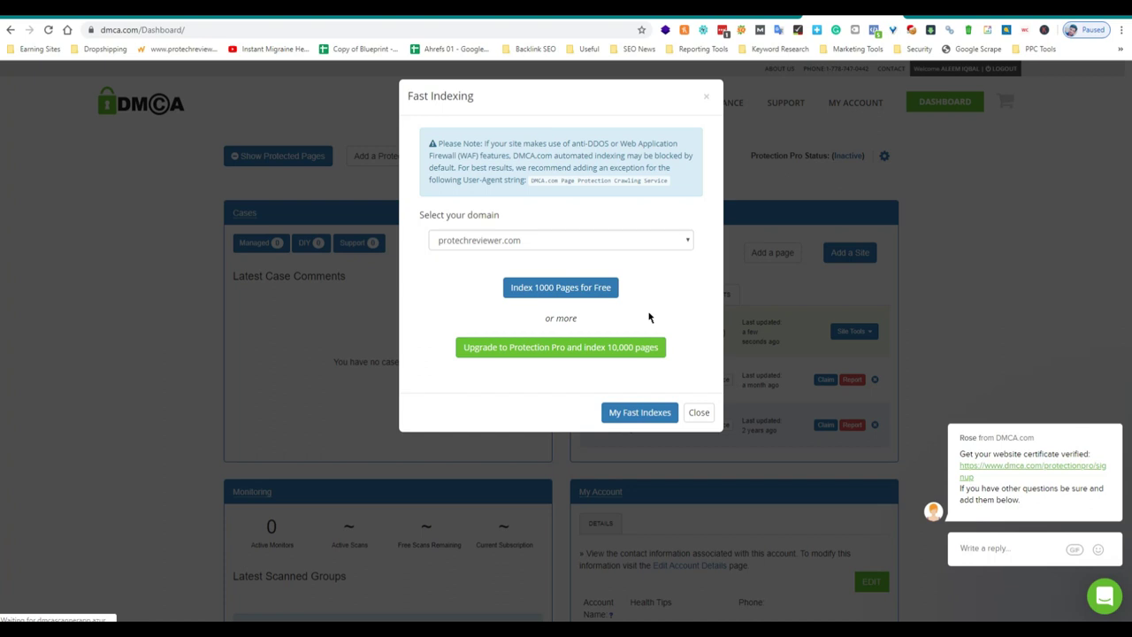
# Dismiss the Fast Indexing window and open DMCA.com's free Protection Badges page with its embed code
pyautogui.click(699, 413)
pyautogui.click(870, 334)
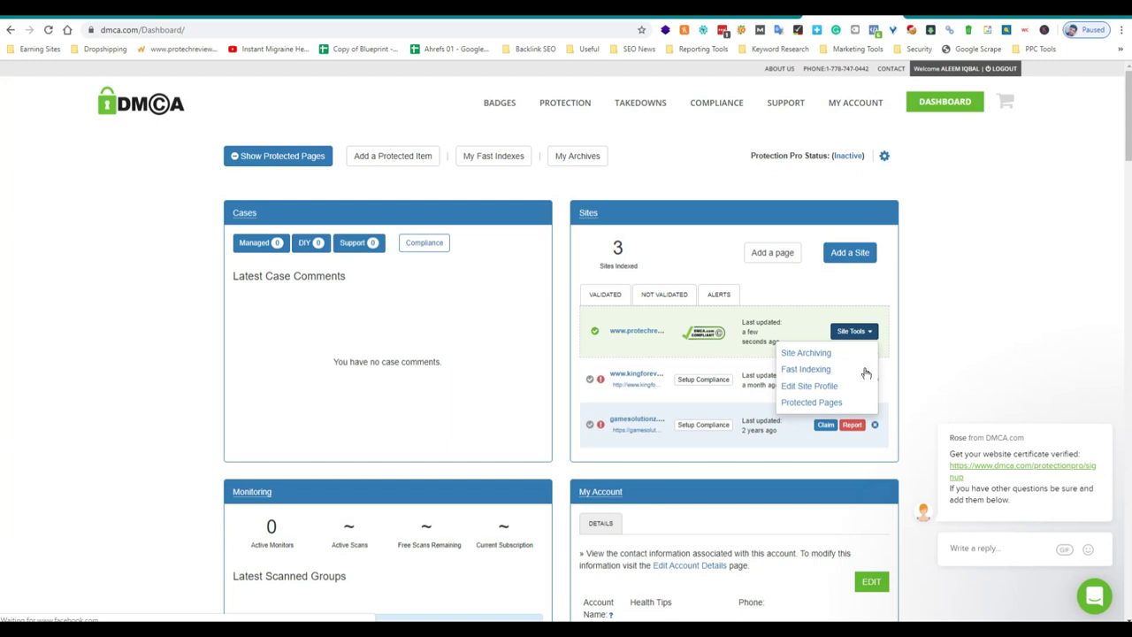
pyautogui.click(773, 335)
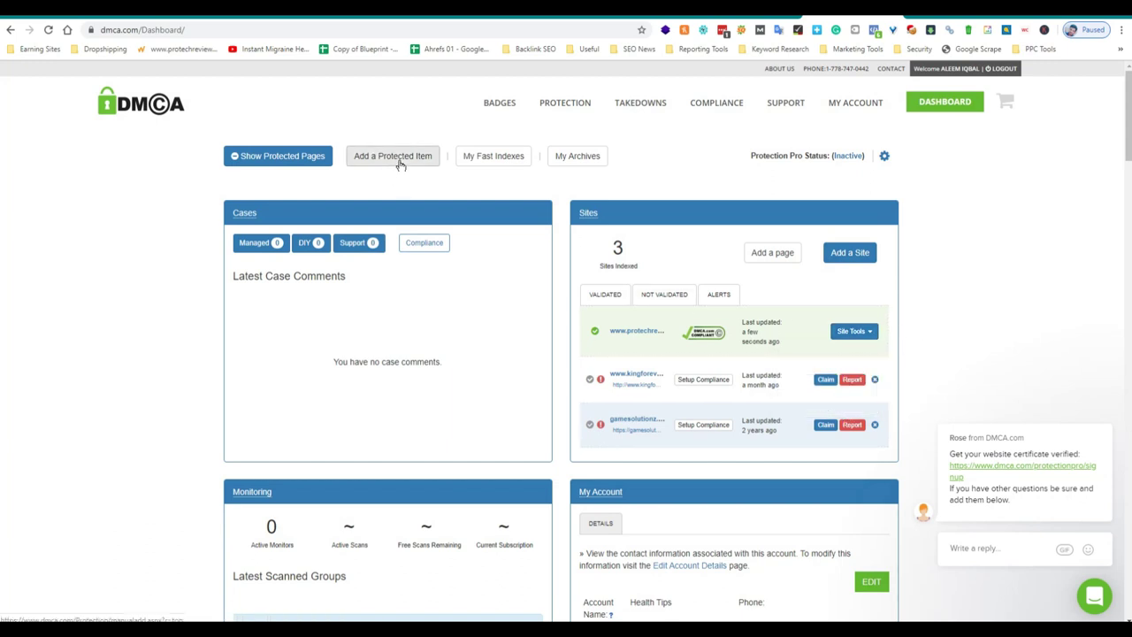
pyautogui.click(510, 110)
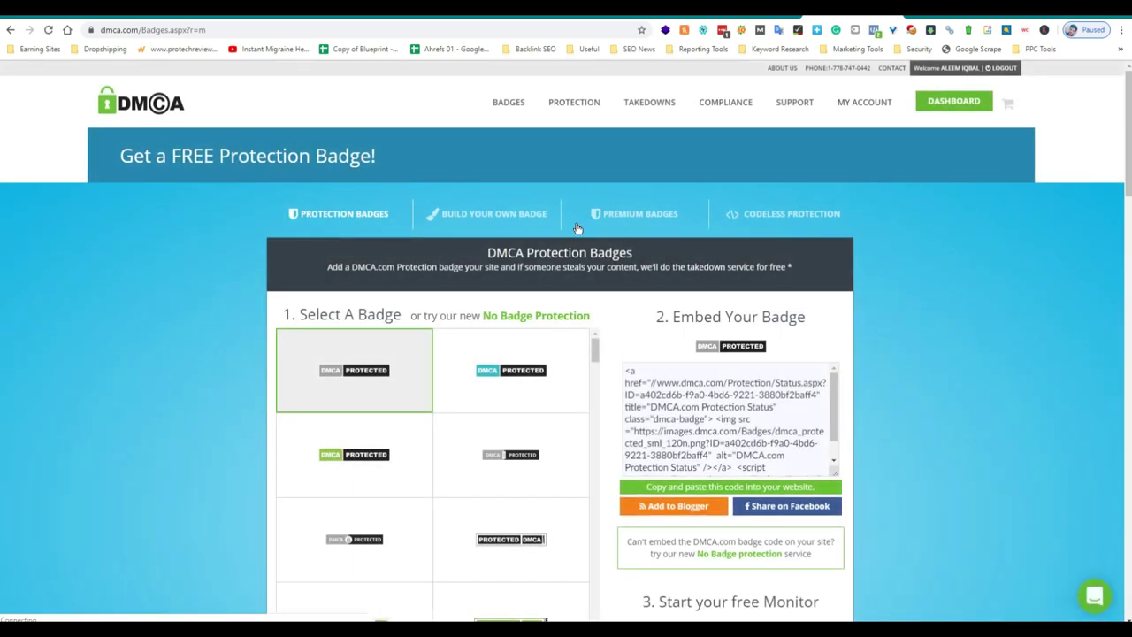
pyautogui.scroll(-2, 576, 228)
pyautogui.scroll(-2, 584, 286)
pyautogui.scroll(3, 584, 286)
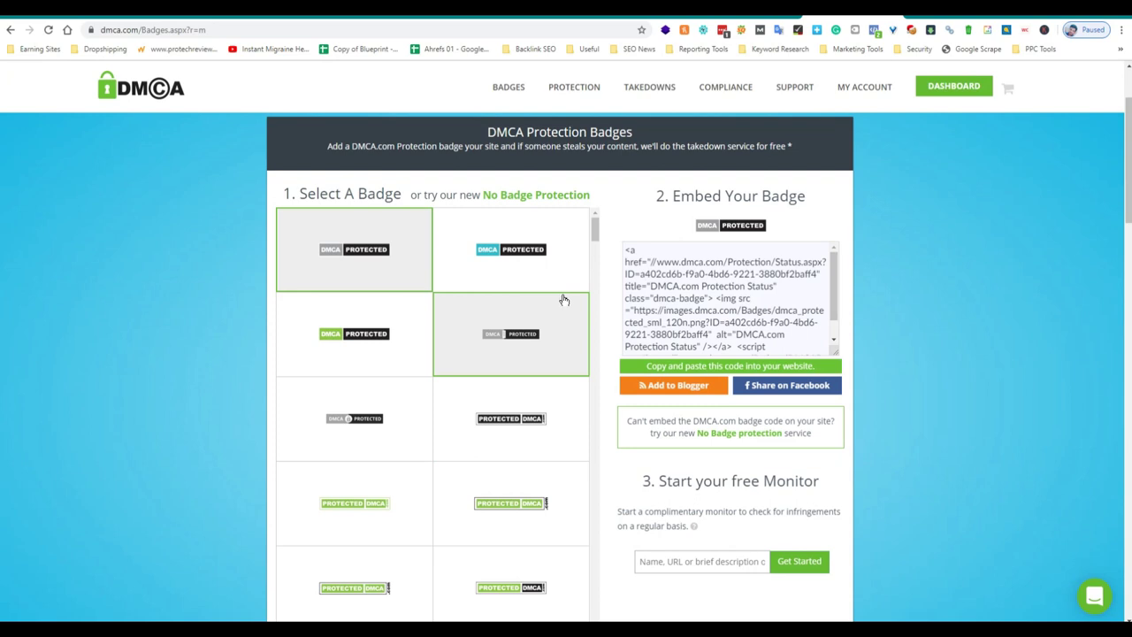
# On the WordPress widgets page, find the Custom HTML widget and add it to Footer One
pyautogui.hotkey('ctrl', 'Tab')
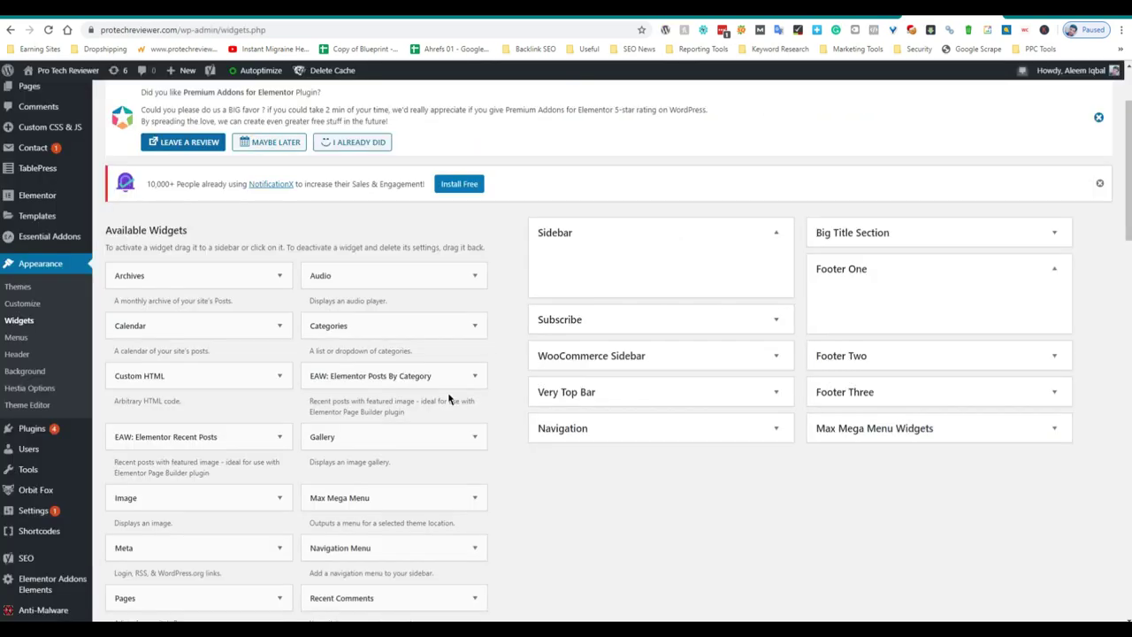
pyautogui.scroll(-3, 354, 460)
pyautogui.scroll(-3, 352, 465)
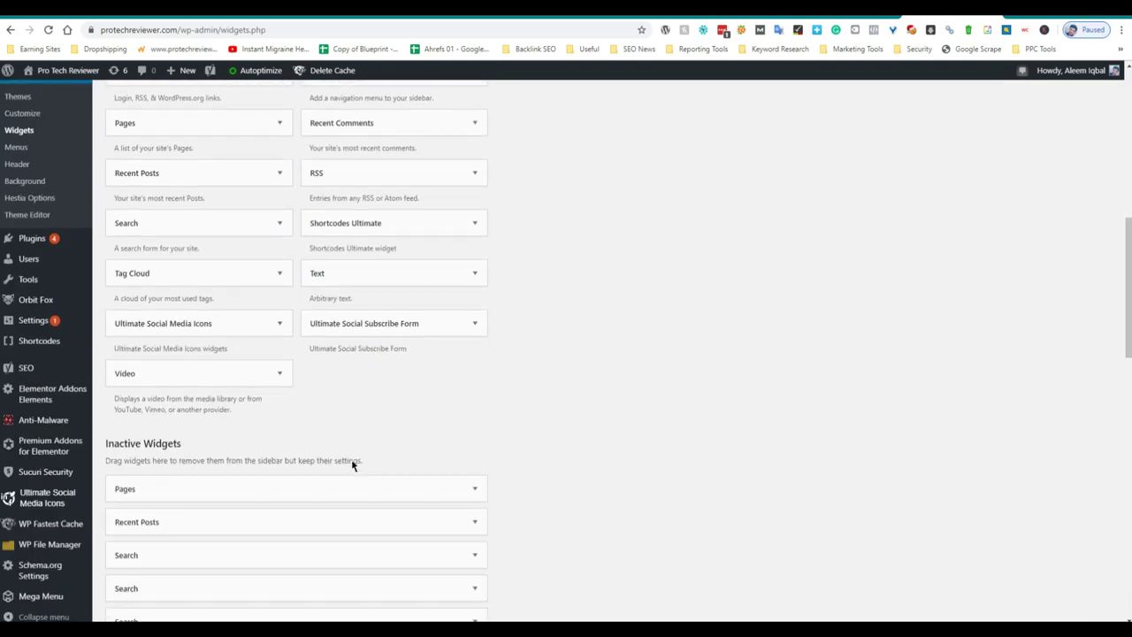
pyautogui.scroll(4, 354, 463)
pyautogui.moveTo(404, 454); pyautogui.dragTo(374, 504)
pyautogui.scroll(5, 784, 375)
pyautogui.scroll(-5, 363, 557)
pyautogui.scroll(3, 372, 504)
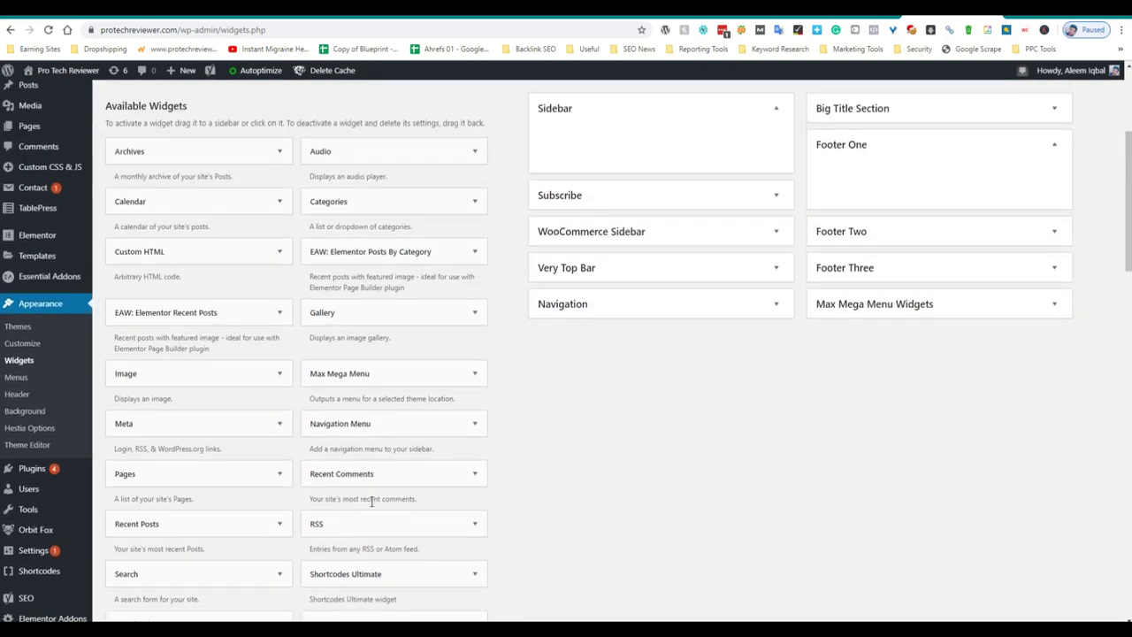
pyautogui.scroll(-3, 373, 506)
pyautogui.hotkey('ctrl', 'f')
pyautogui.write('Html')
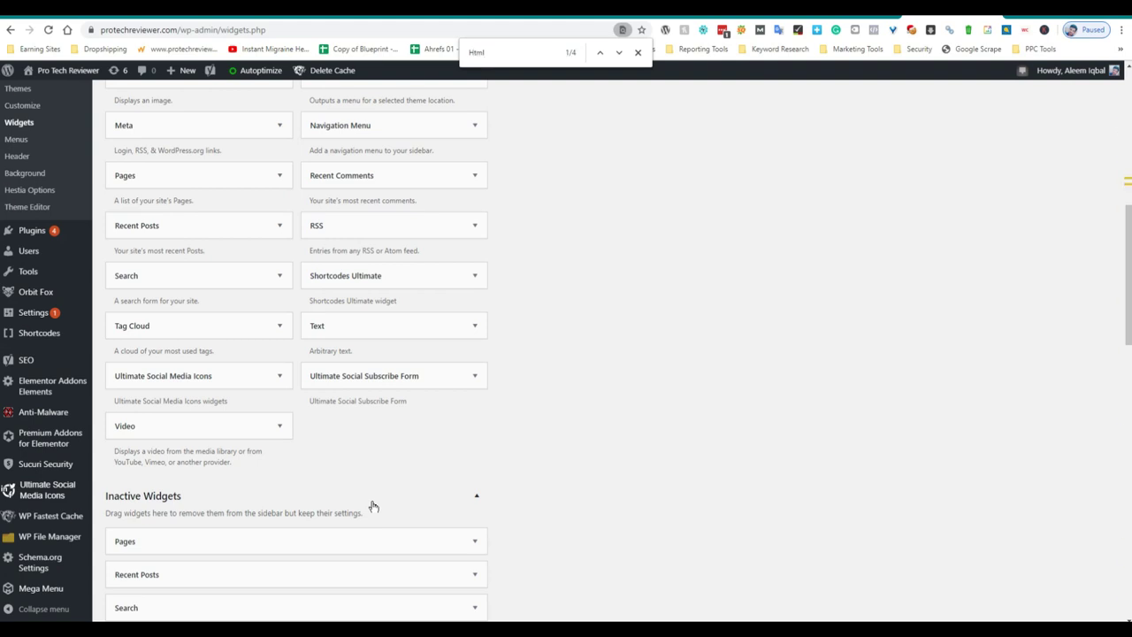
pyautogui.press('Return')
pyautogui.moveTo(235, 497); pyautogui.dragTo(905, 422)
# Paste the DMCA badge code into the widget, save it, and view the live site footer
pyautogui.write('<a href="//www.dmca.com/Protection/Status.aspx?ID=a402cd6b-f9a0-4bd6-9221-3880bf2baff4" title="DMCA.com Protection Status" class="dmca-badge"> <img src ="https://images.dmca.com/Badges/dmca_protected_sml_120n.png?ID=a402cd6b-f9a0-4bd6-9221-3880bf2baff4"  alt="DMCA.com Protection Status" /></a>  <script src="https://images.dmca.com/Badges/DMCABadgeHelper.min.js"> </script>')
pyautogui.scroll(-4, 901, 529)
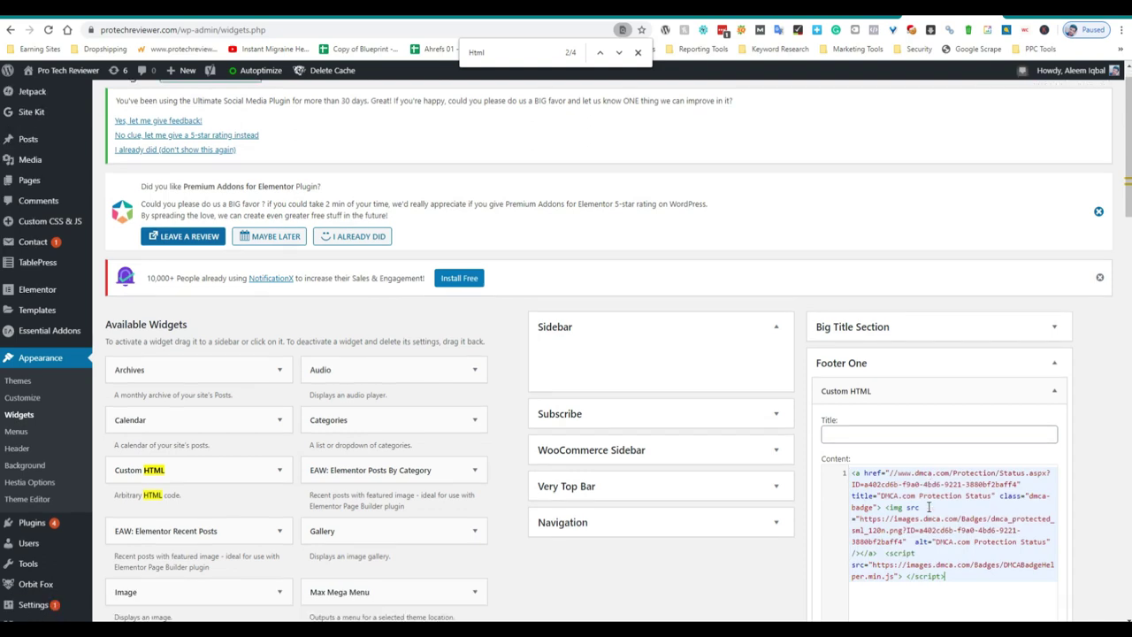
pyautogui.click(1043, 388)
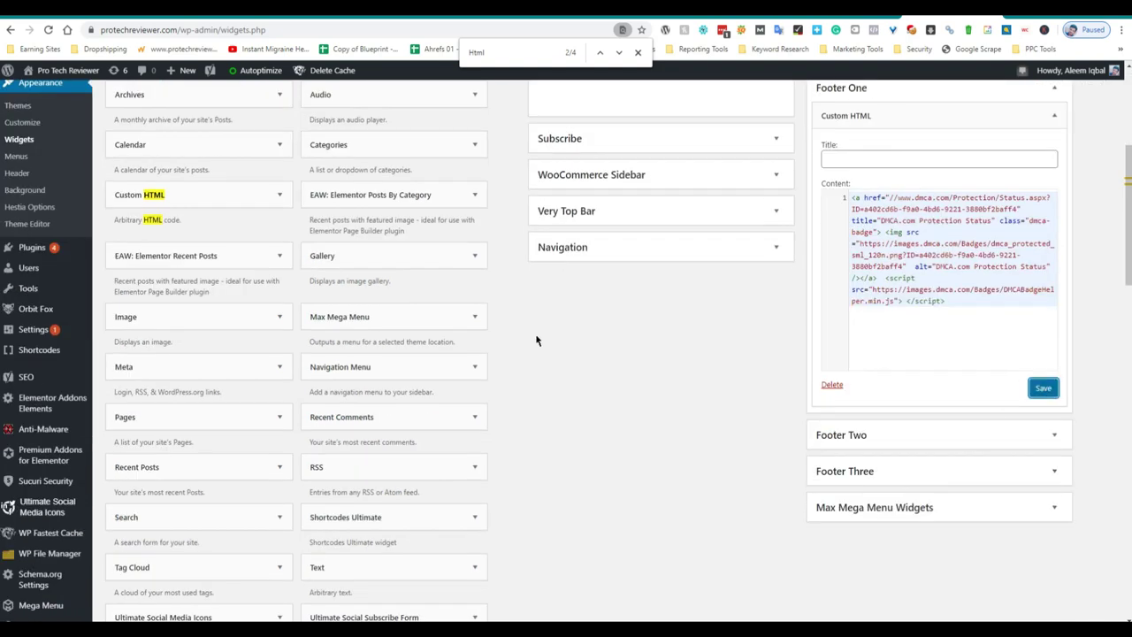
pyautogui.scroll(2, 535, 340)
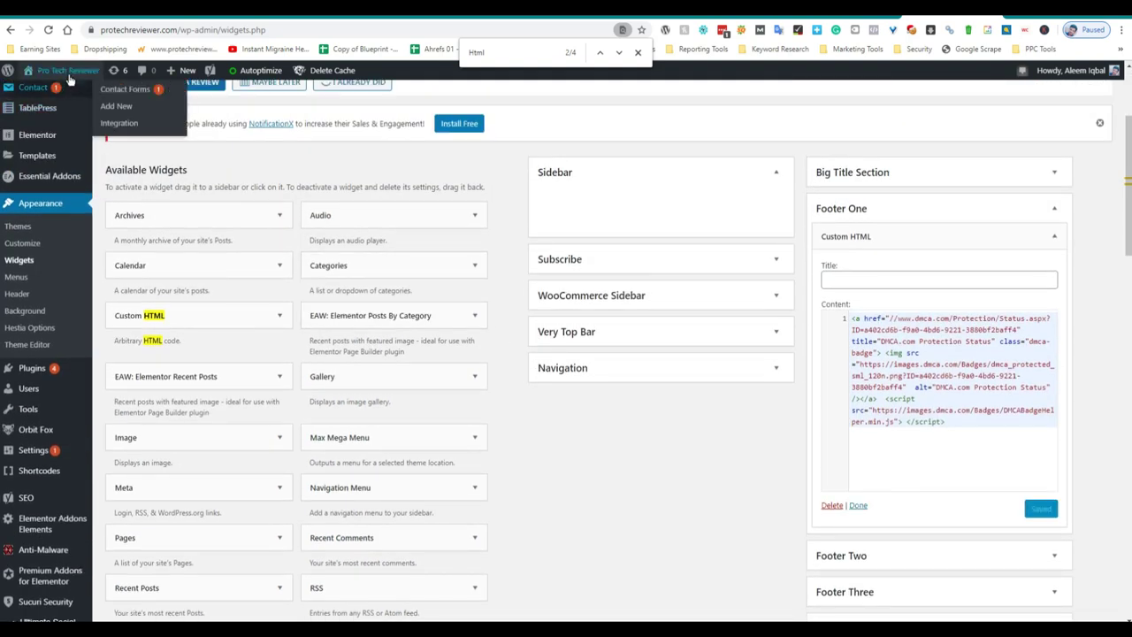
pyautogui.click(69, 76)
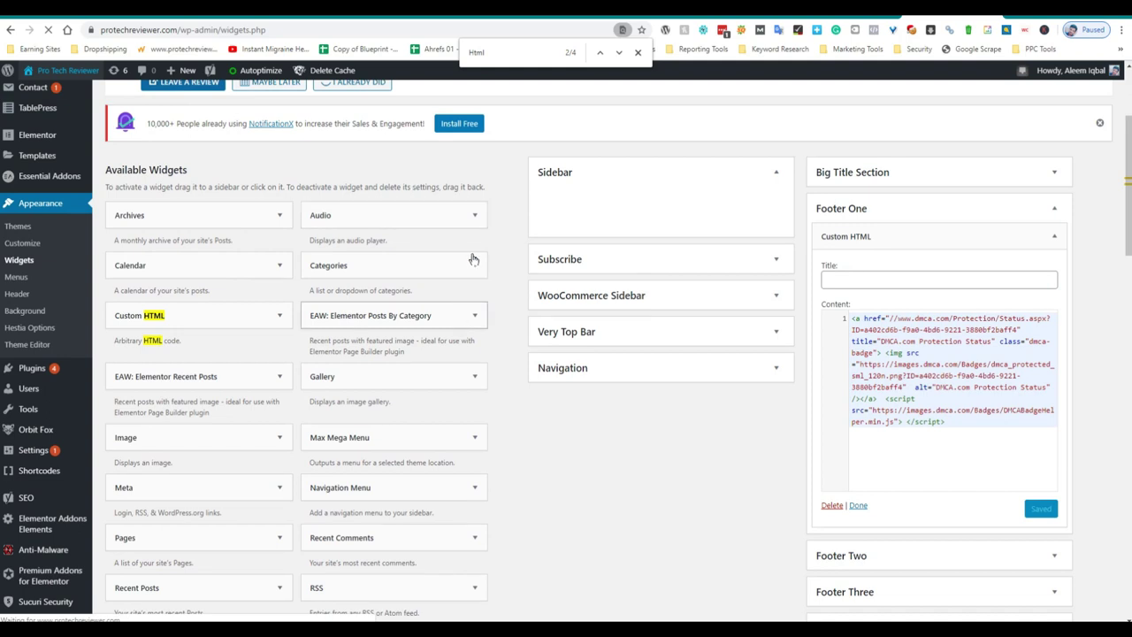
pyautogui.scroll(-15, 484, 270)
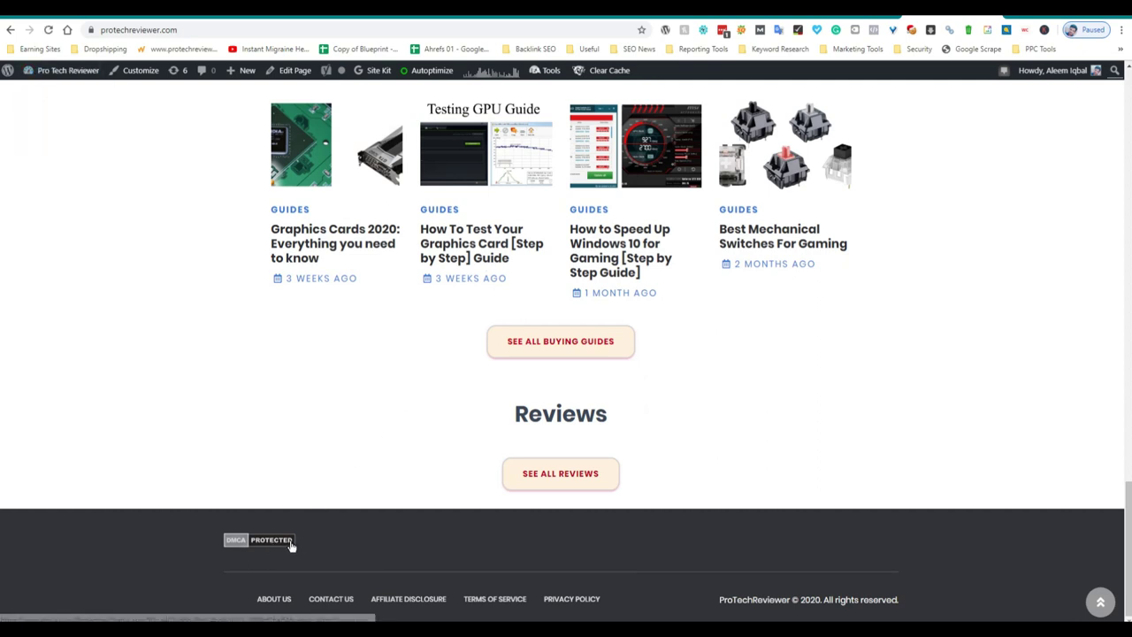
# Return to the DMCA badges page, then switch to the Excel backlinks sheet
pyautogui.scroll(5, 366, 511)
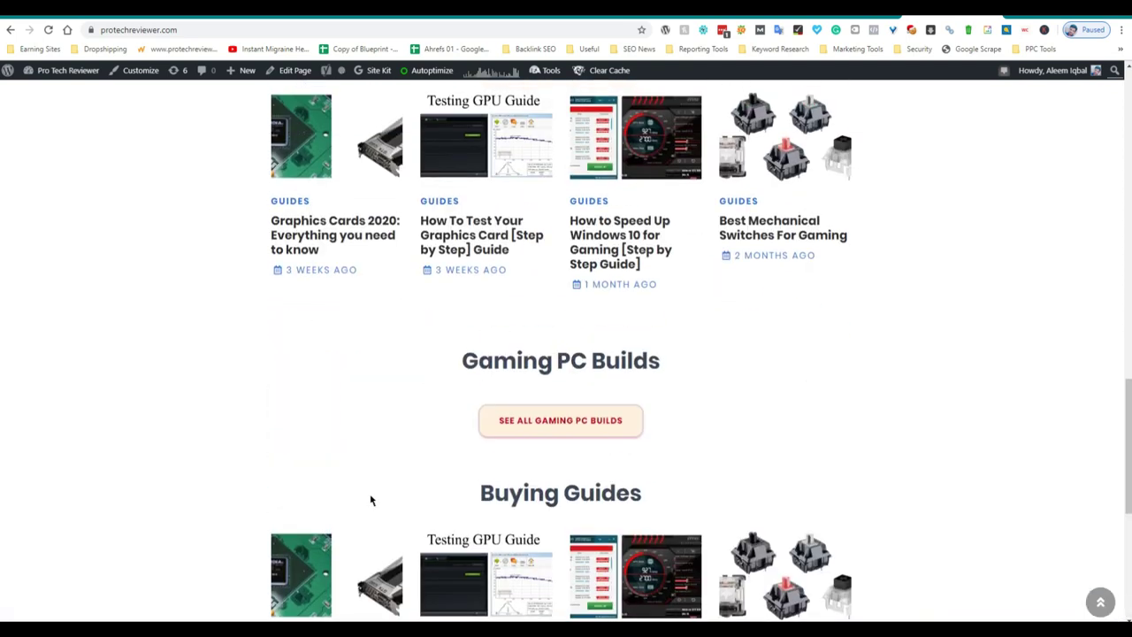
pyautogui.scroll(10, 370, 500)
pyautogui.hotkey('ctrl', 'Tab')
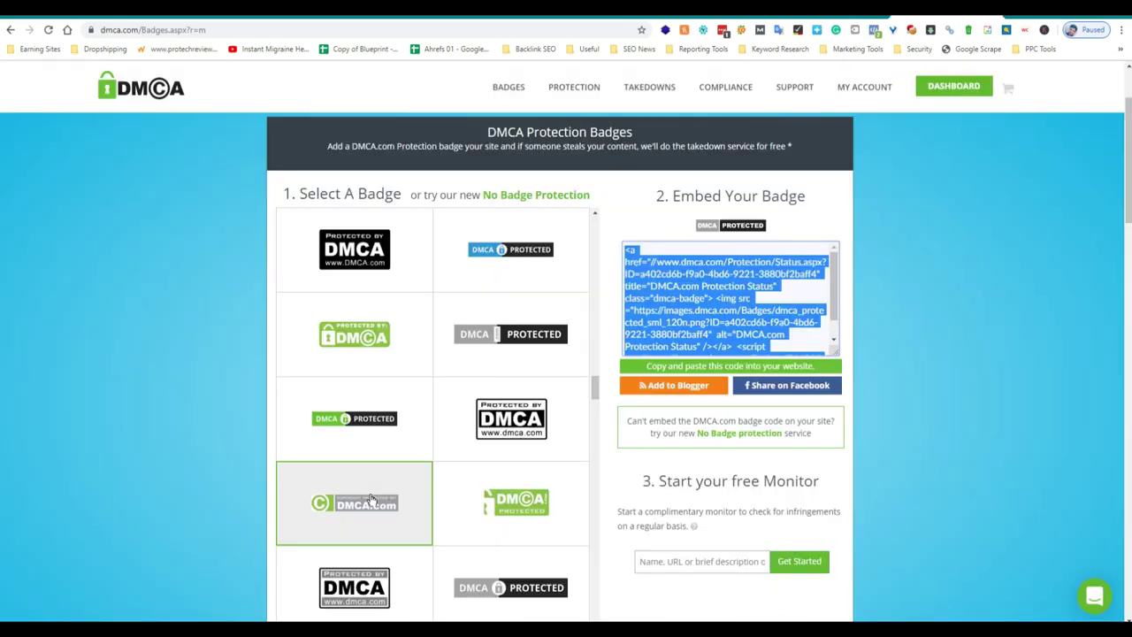
pyautogui.click(649, 444)
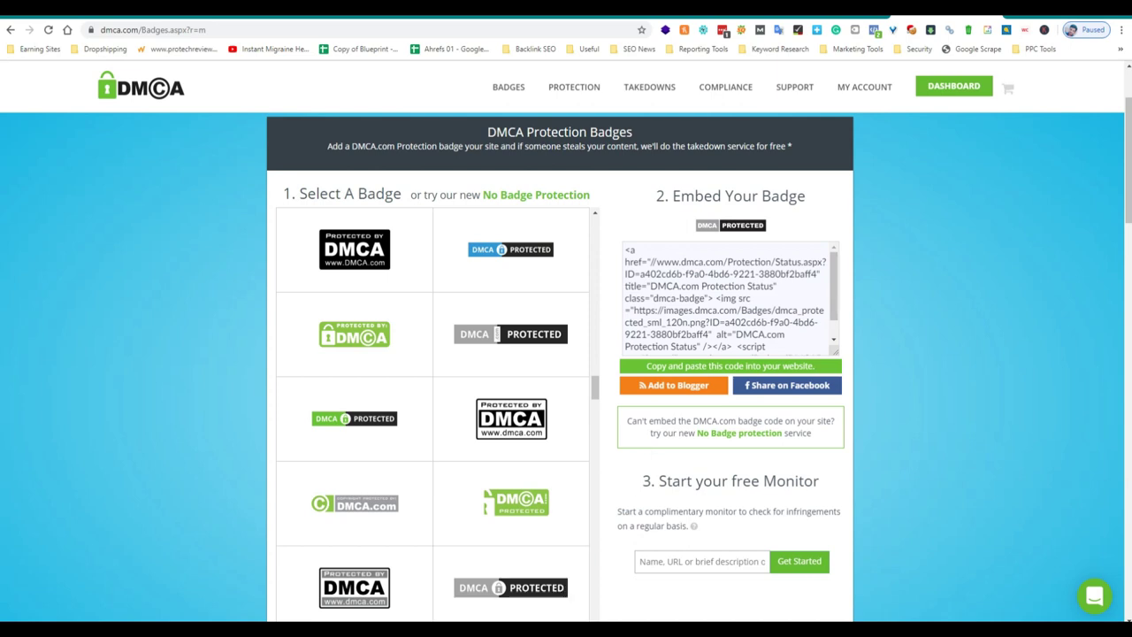
pyautogui.click(354, 582)
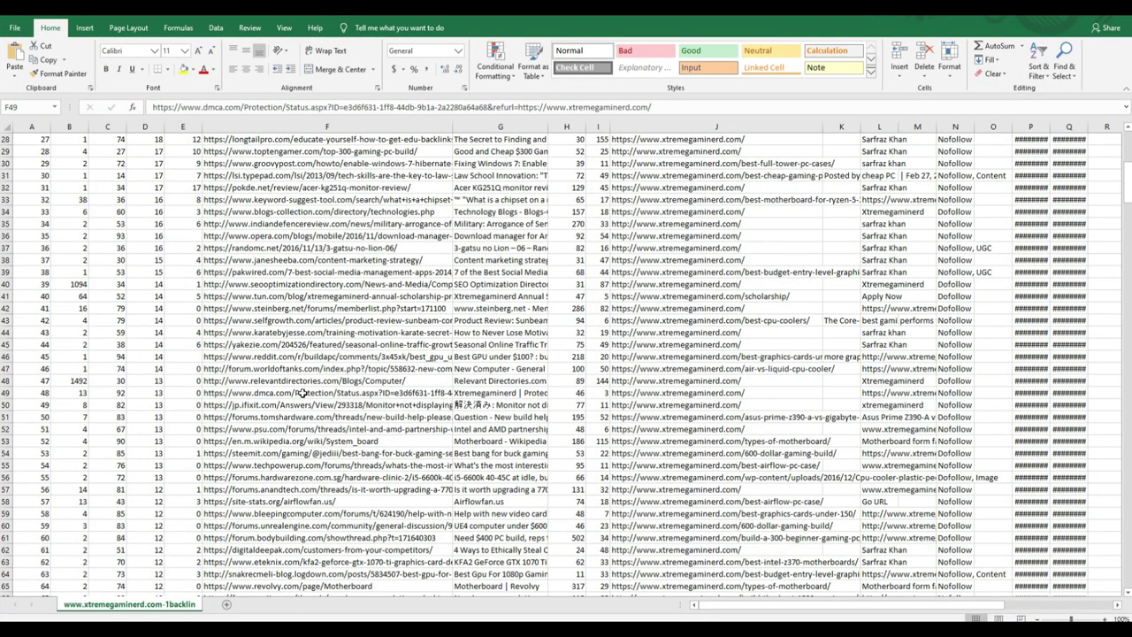
# Copy the Tom's Hardware thread URL from cell F51 and open it in a new Chrome tab
pyautogui.scroll(-1, 305, 398)
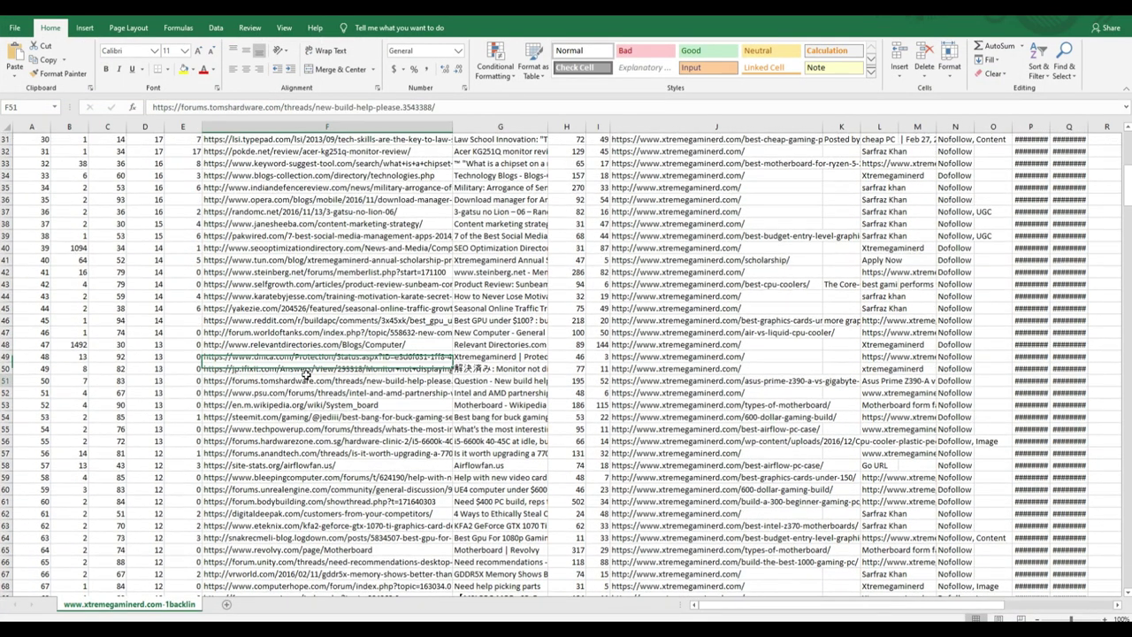
pyautogui.click(310, 368)
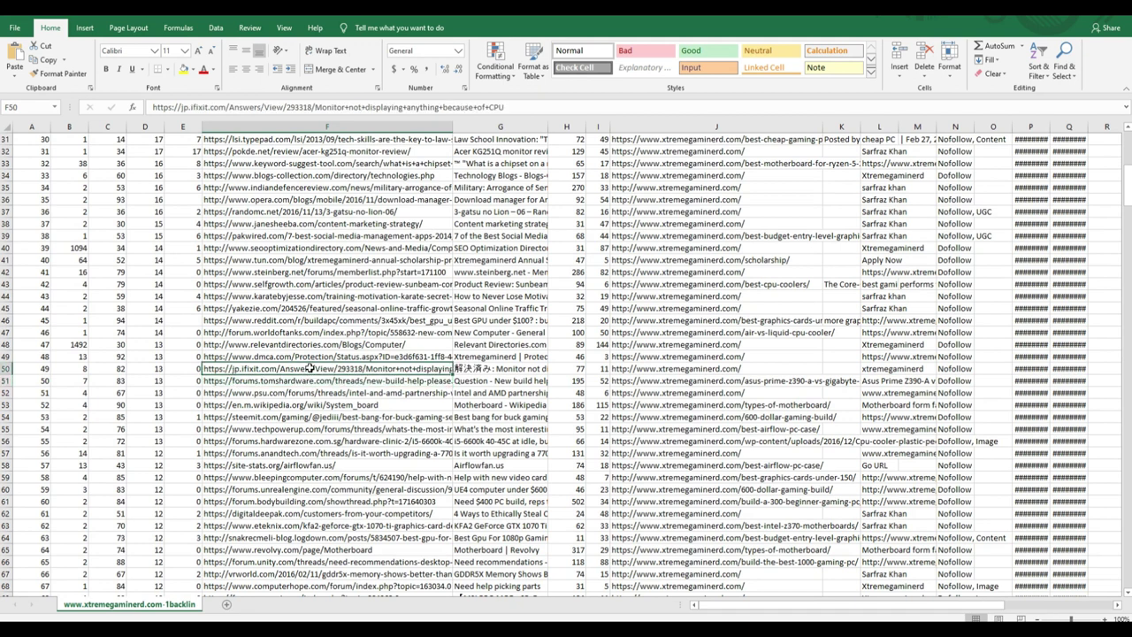
pyautogui.click(488, 371)
pyautogui.click(371, 371)
pyautogui.click(327, 382)
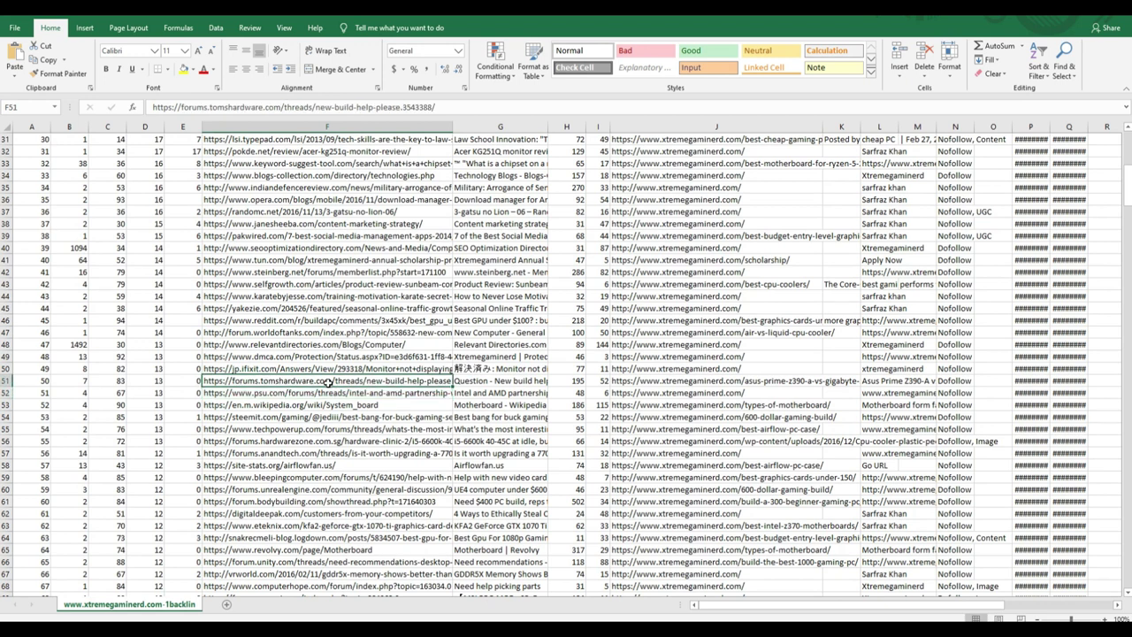
pyautogui.hotkey('ctrl', 'c')
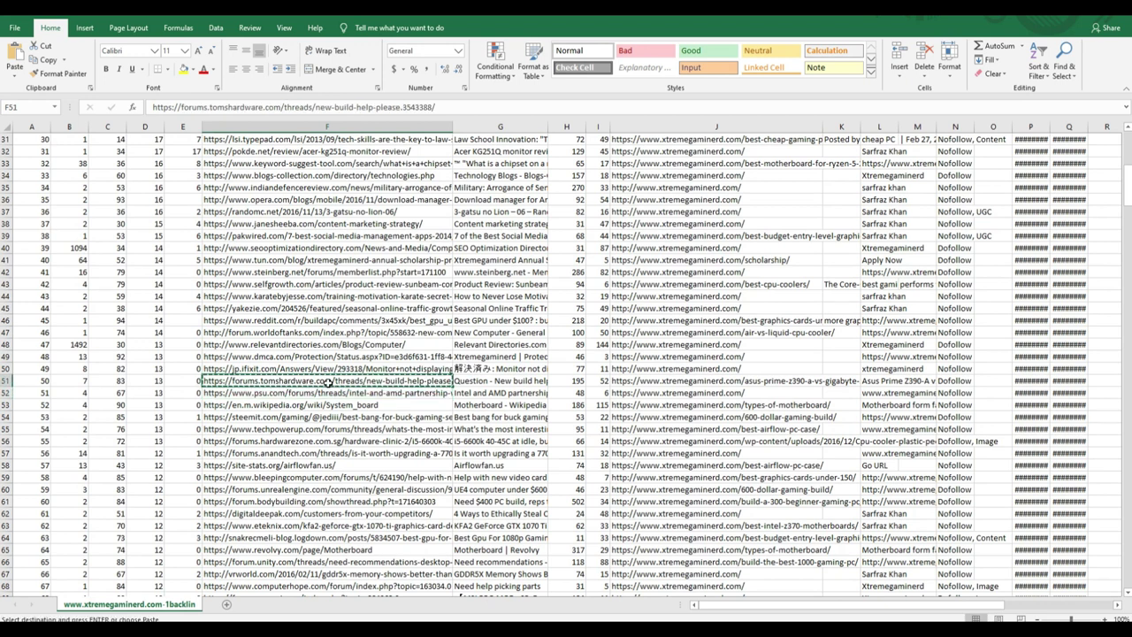
pyautogui.hotkey('alt', 'Tab')
pyautogui.hotkey('ctrl', 't')
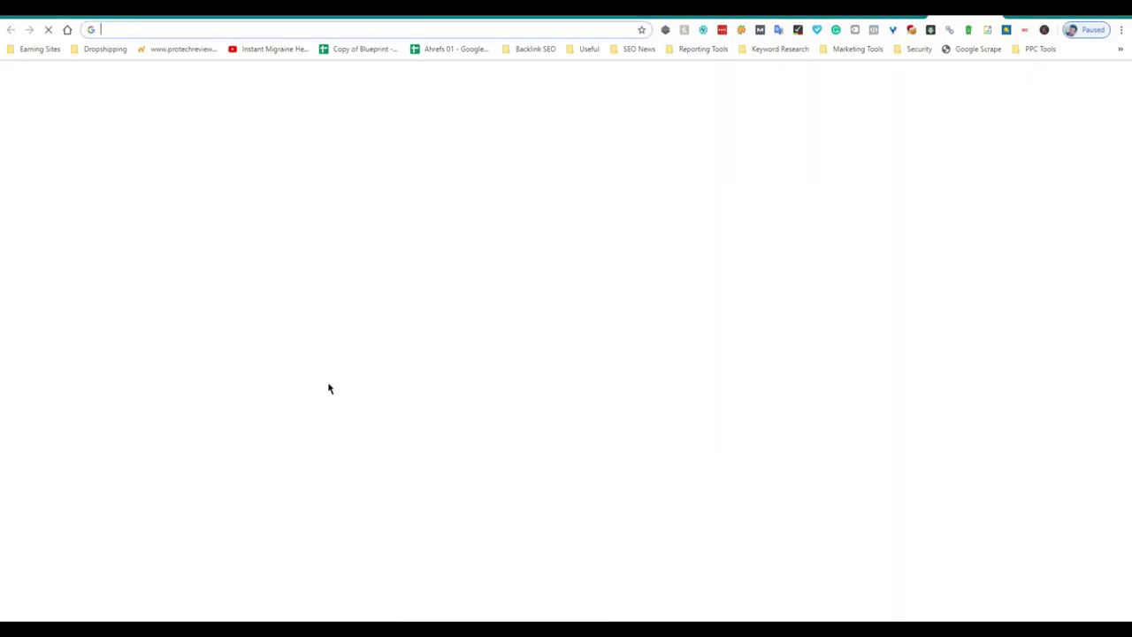
pyautogui.hotkey('ctrl', 'v')
pyautogui.press('Return')
# Check row 51's backlink details and post title in Excel, then return to the thread
pyautogui.hotkey('alt', 'Tab')
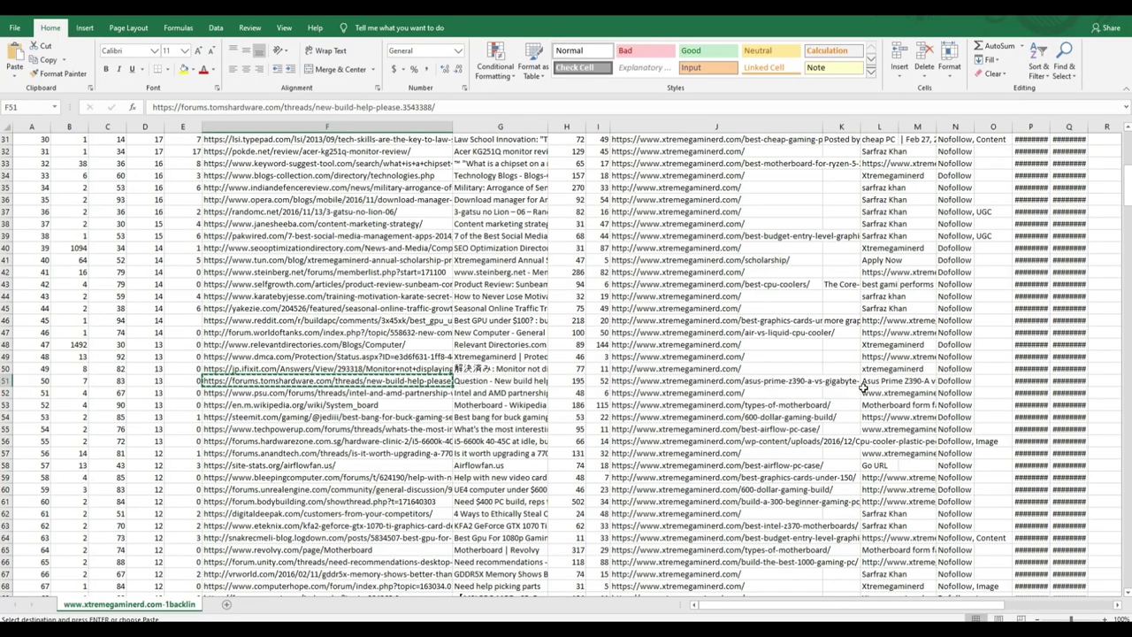
pyautogui.keyDown('shift'); pyautogui.click(891, 381); pyautogui.keyUp('shift')
pyautogui.keyDown('shift'); pyautogui.click(942, 381); pyautogui.keyUp('shift')
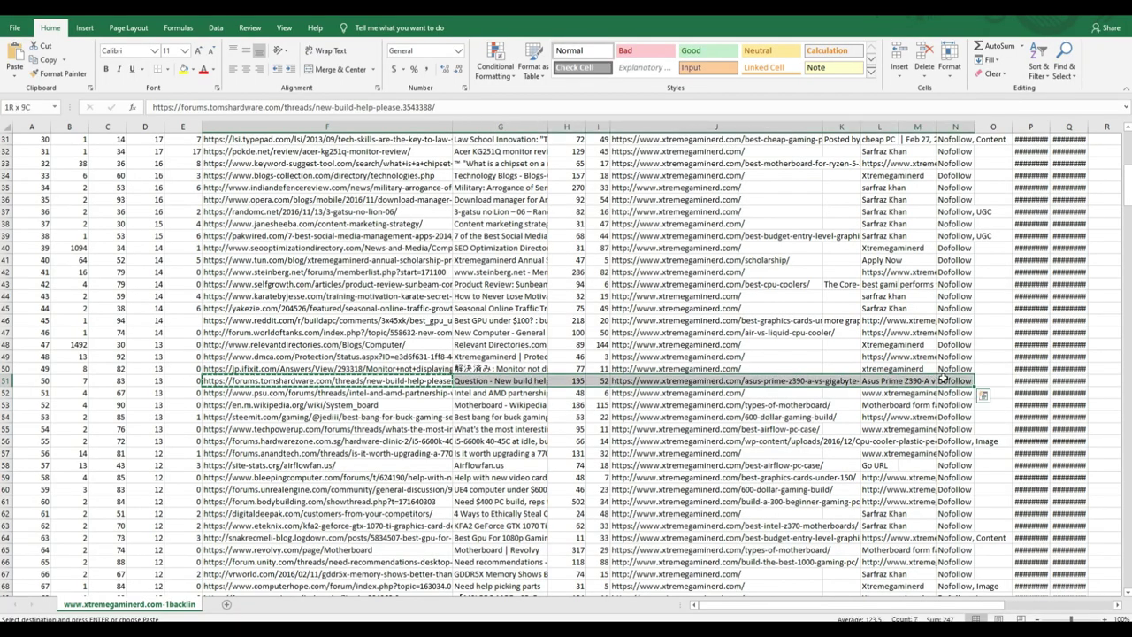
pyautogui.click(894, 379)
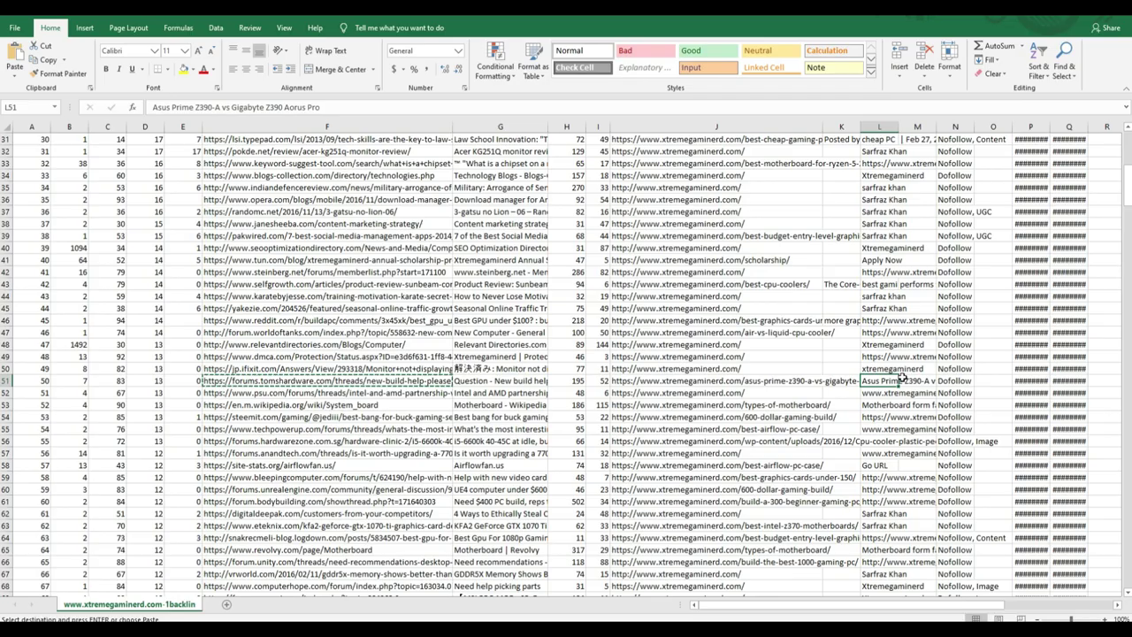
pyautogui.hotkey('alt', 'Tab')
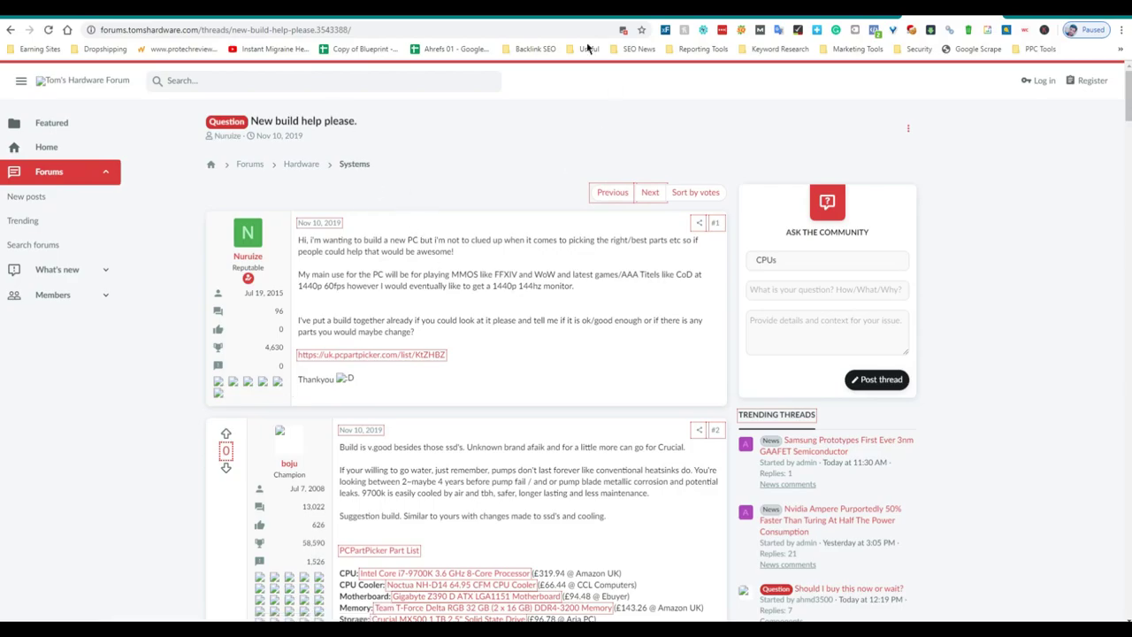
# Allow images on the Tom's Hardware forum and open its sign-in form
pyautogui.click(621, 32)
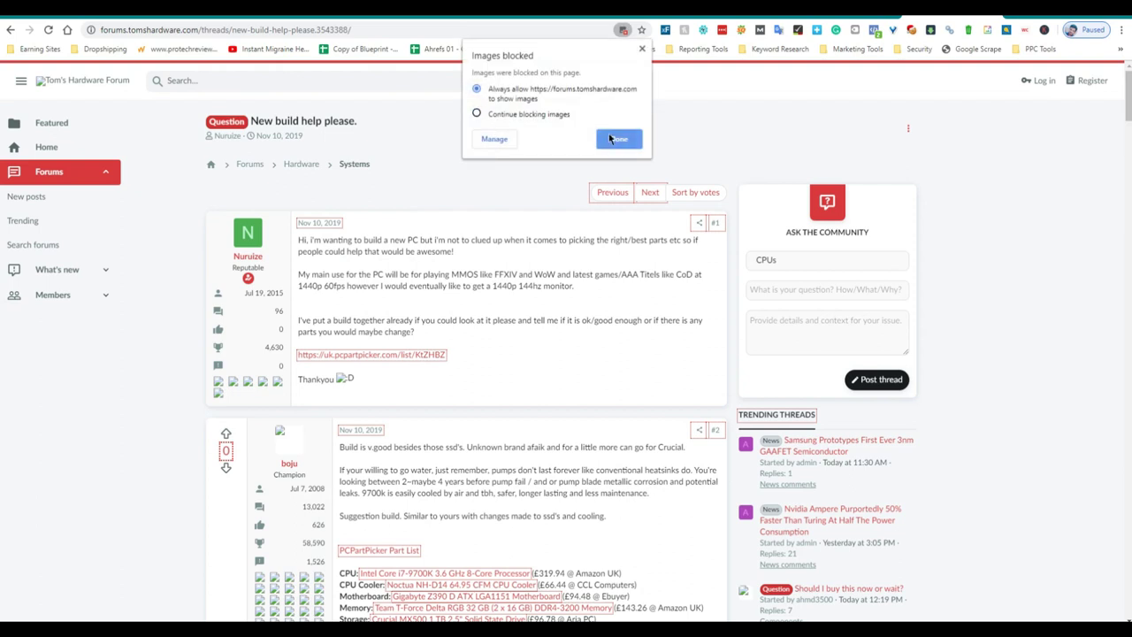
pyautogui.click(613, 139)
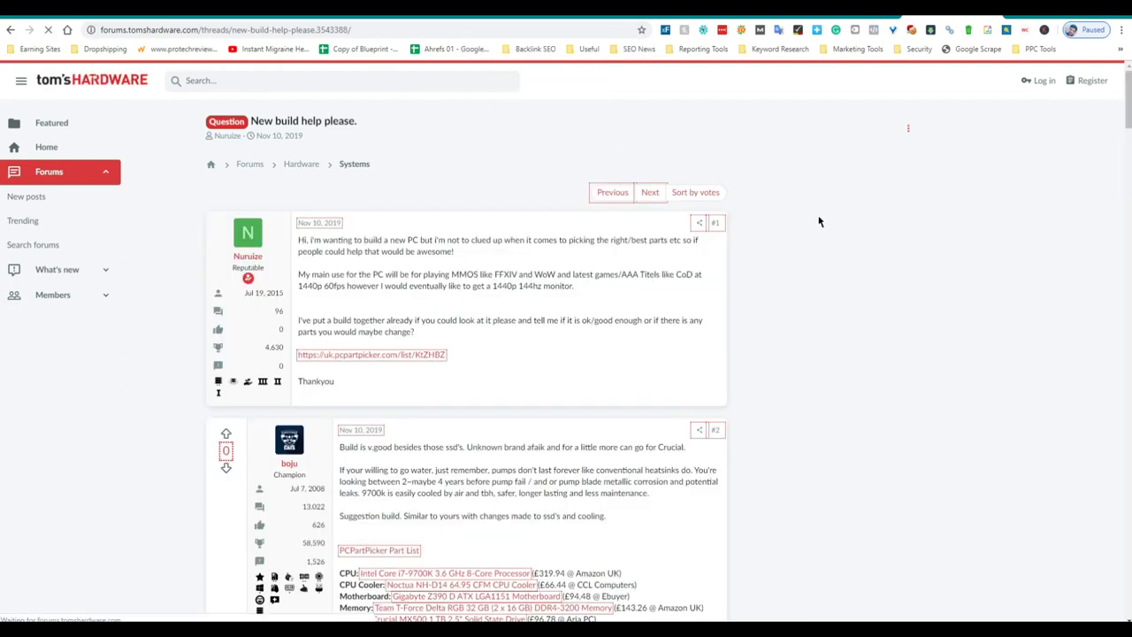
pyautogui.scroll(-5, 819, 221)
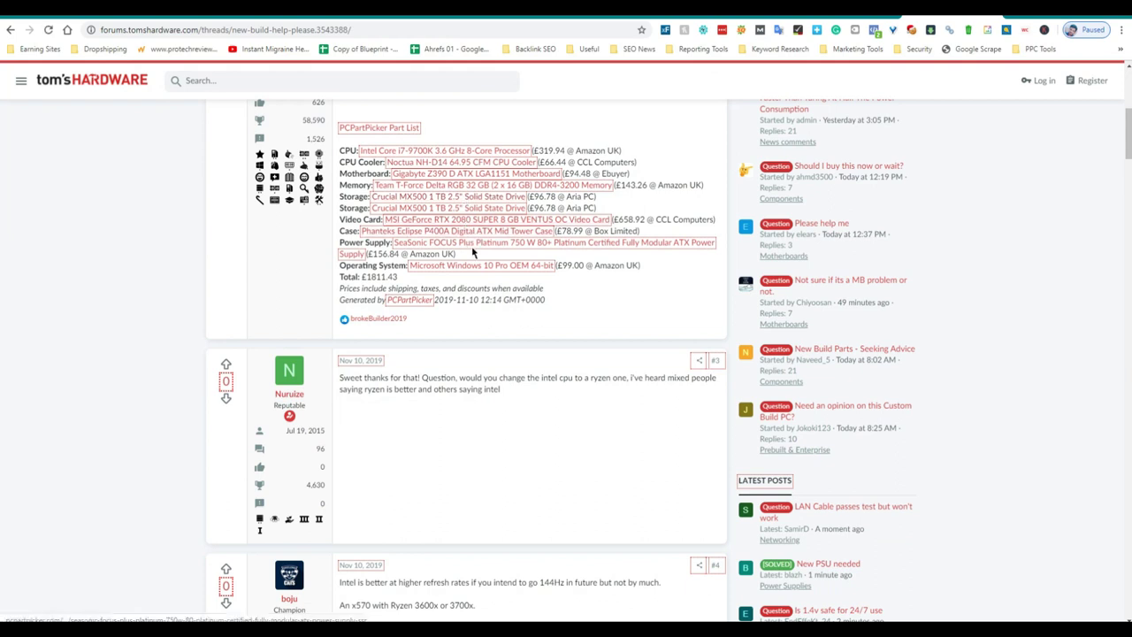
pyautogui.scroll(-4, 472, 244)
pyautogui.scroll(10, 475, 247)
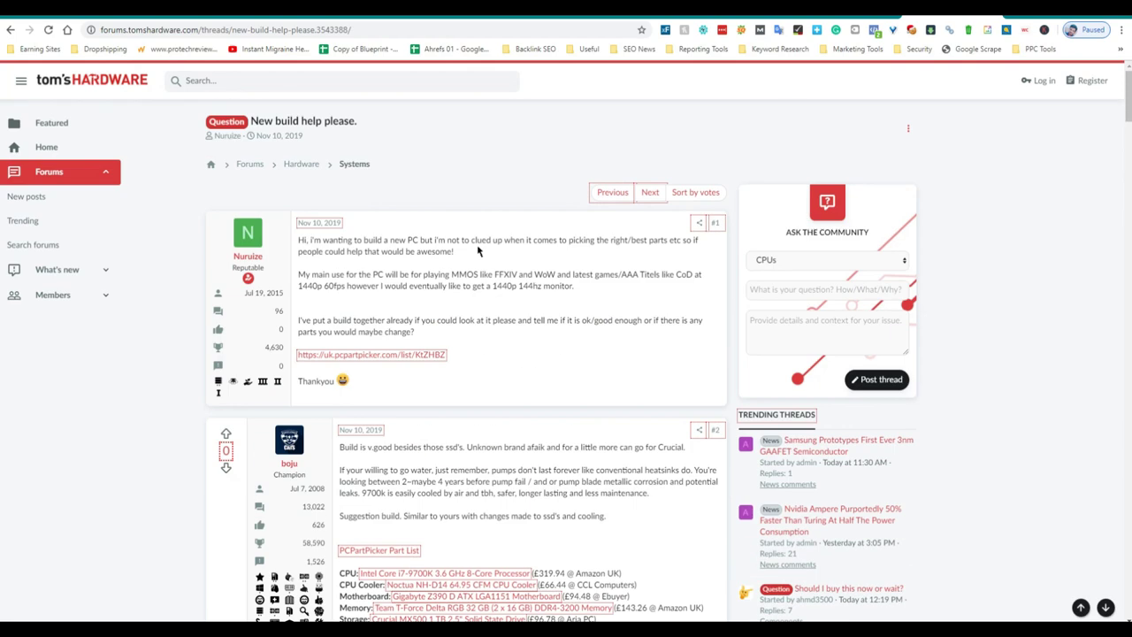
pyautogui.scroll(-20, 472, 251)
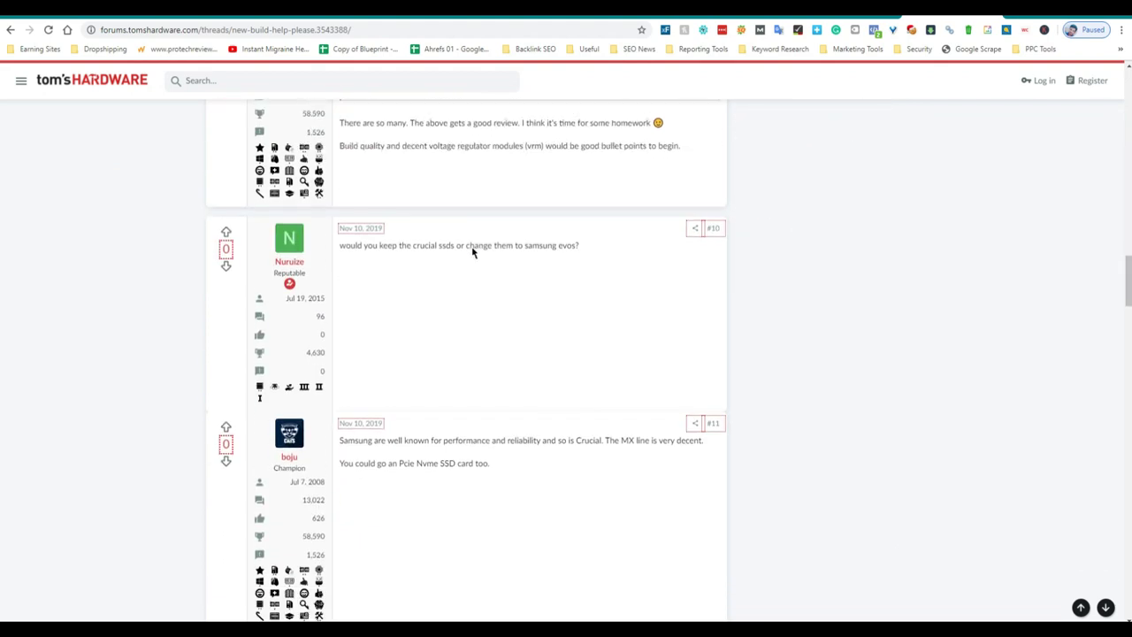
pyautogui.click(1041, 82)
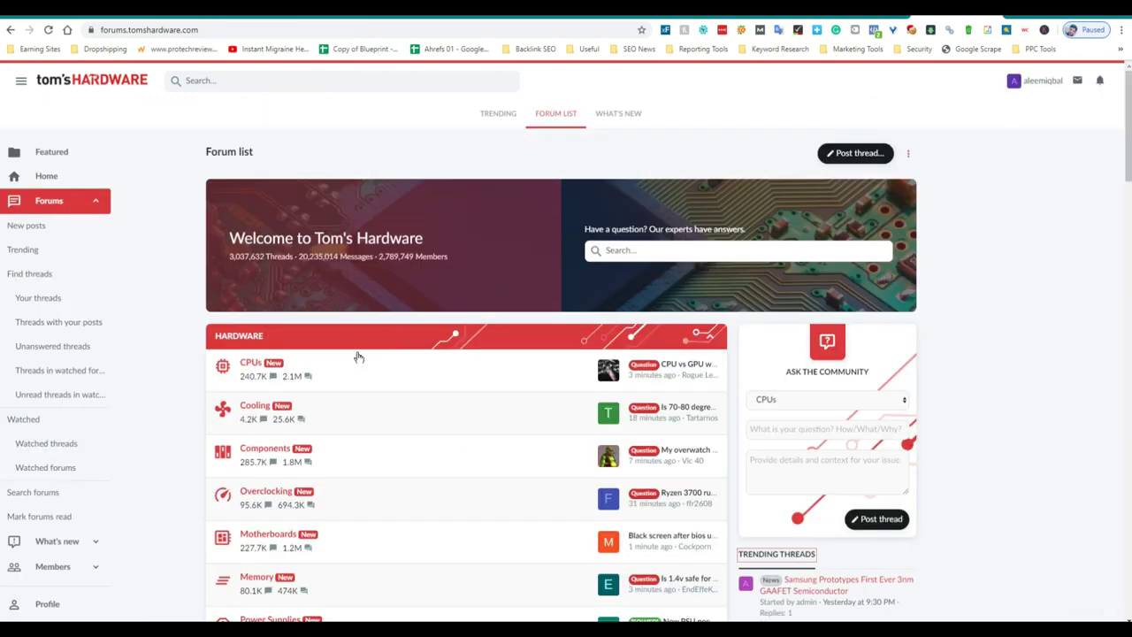
# Open the Graphics Cards forum and its "Is my GPU faulty?" thread
pyautogui.scroll(-4, 358, 354)
pyautogui.scroll(-3, 358, 356)
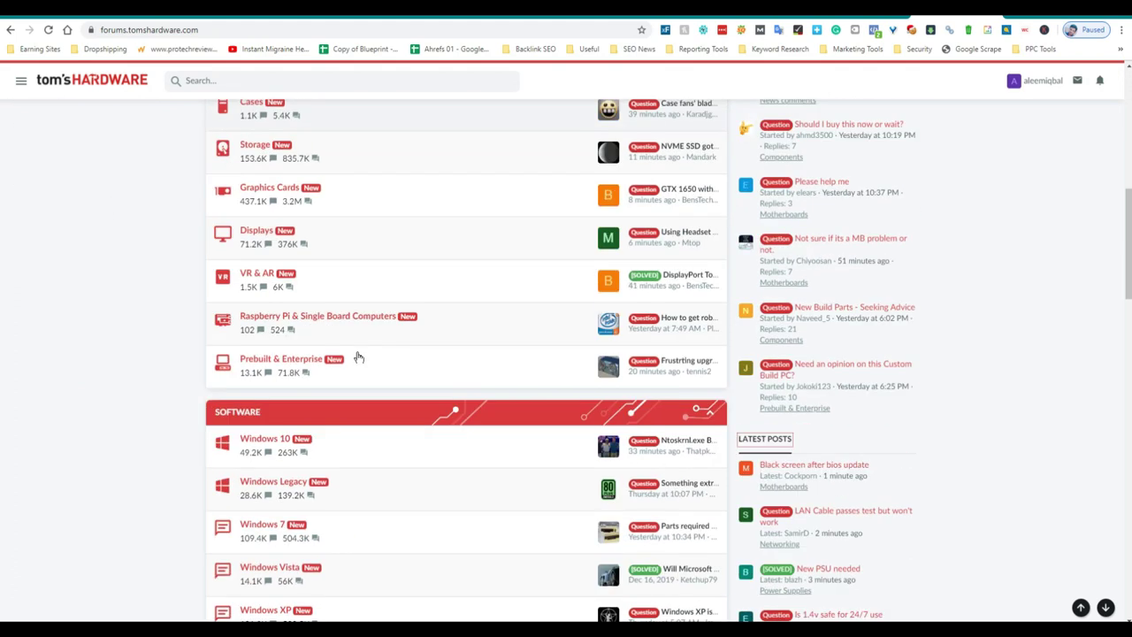
pyautogui.scroll(1, 358, 356)
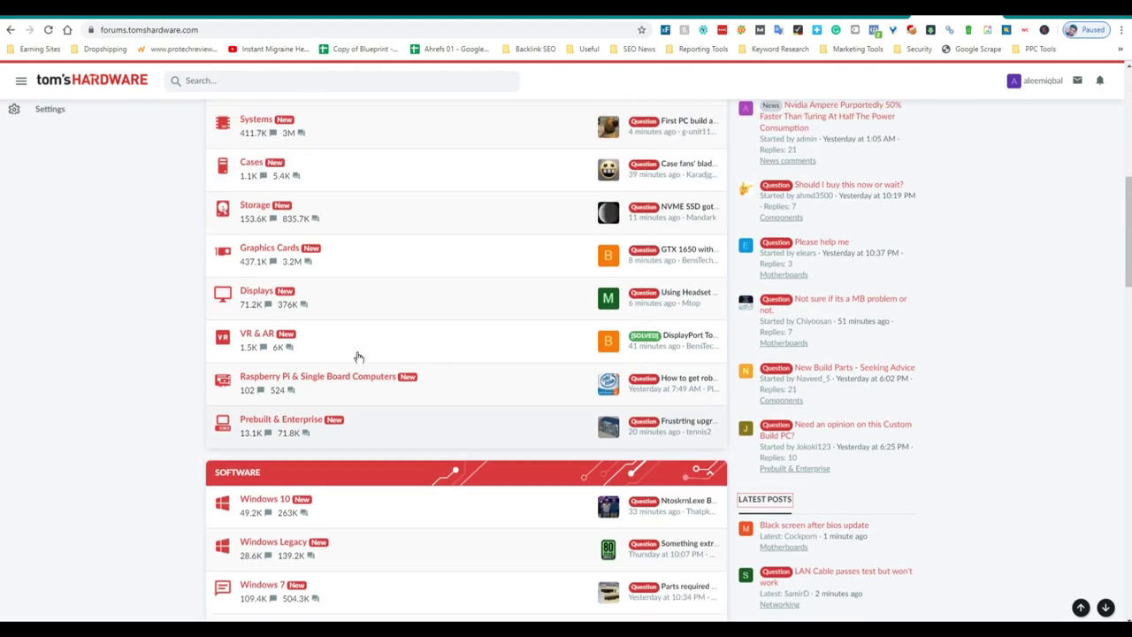
pyautogui.click(277, 250)
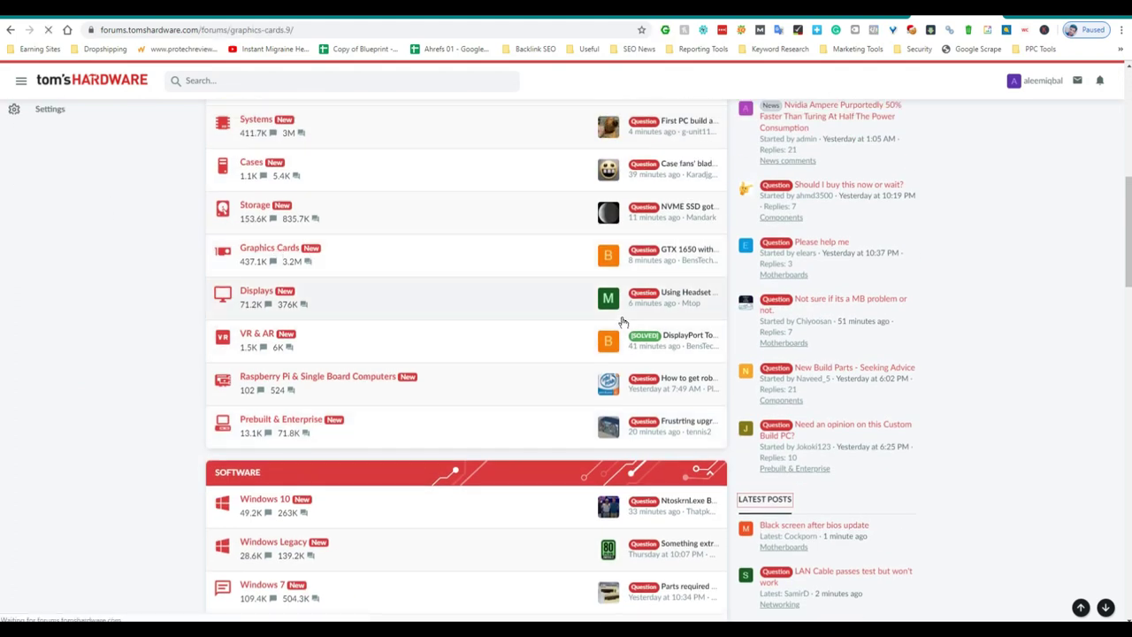
pyautogui.scroll(-4, 613, 344)
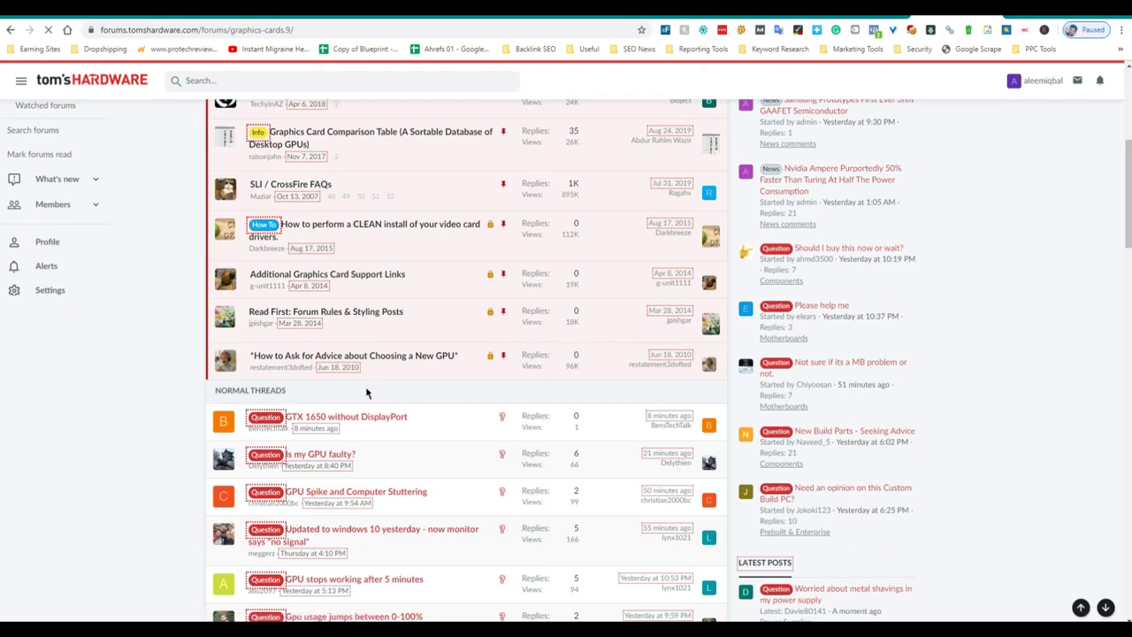
pyautogui.scroll(-2, 367, 393)
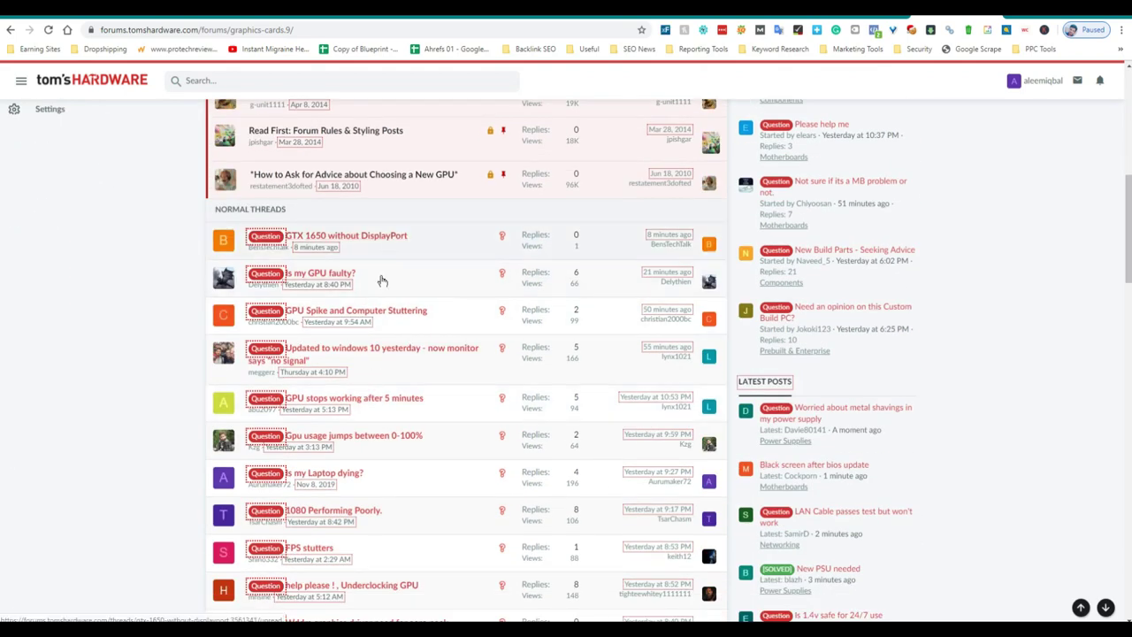
pyautogui.click(350, 276)
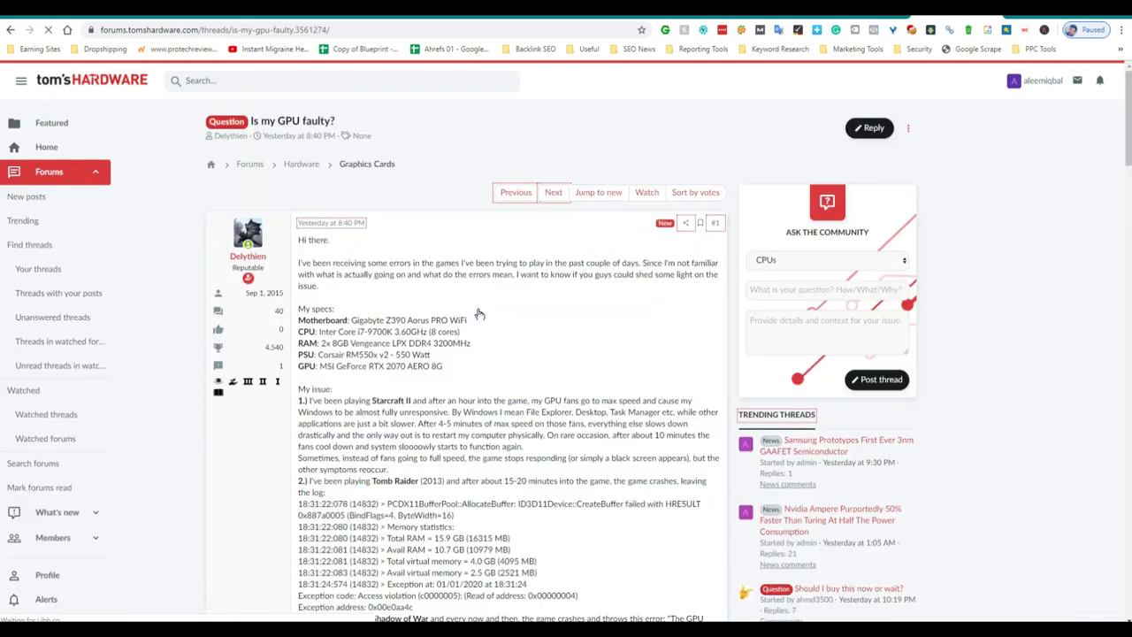
# Start a reply in the thread reading "Well it cou"
pyautogui.scroll(-20, 478, 314)
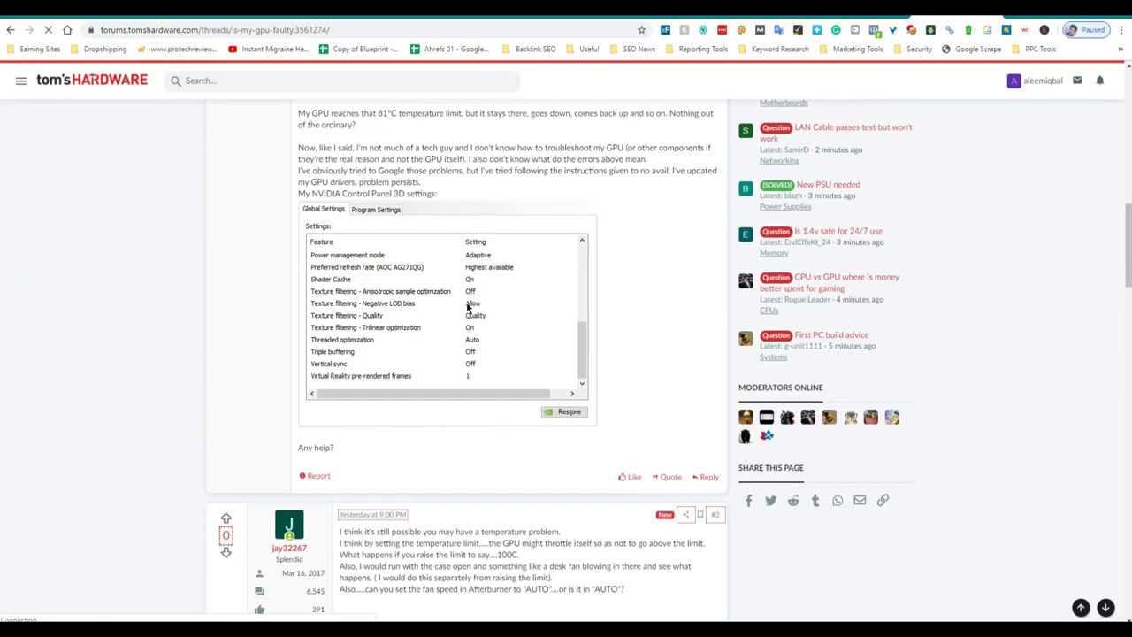
pyautogui.scroll(-15, 469, 304)
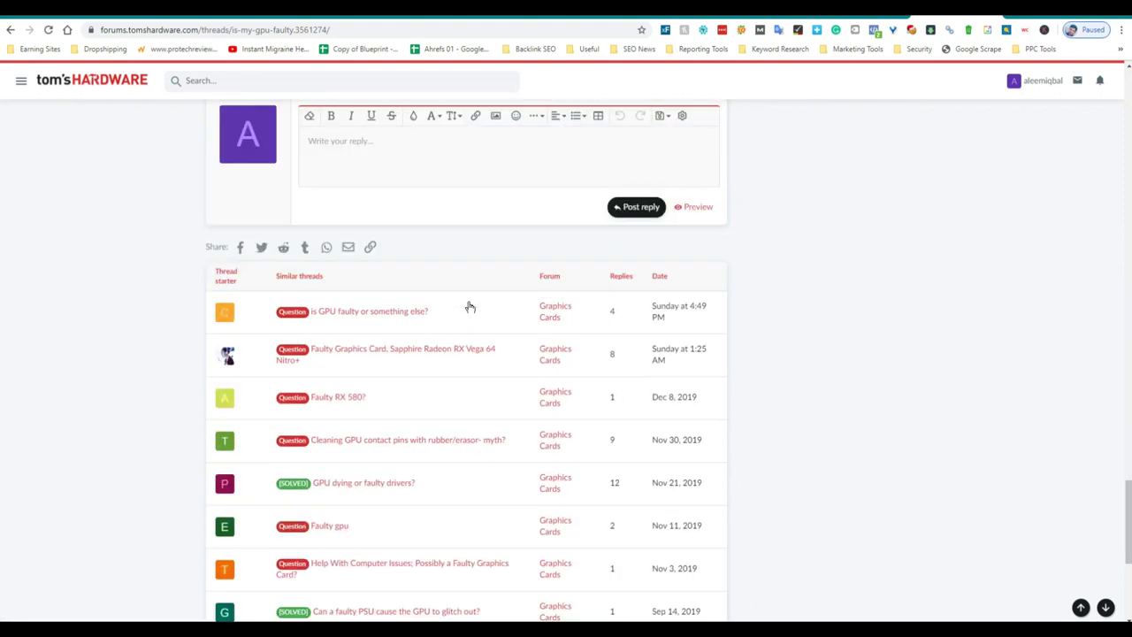
pyautogui.scroll(4, 476, 454)
pyautogui.click(473, 465)
pyautogui.write('Well it could be fault')
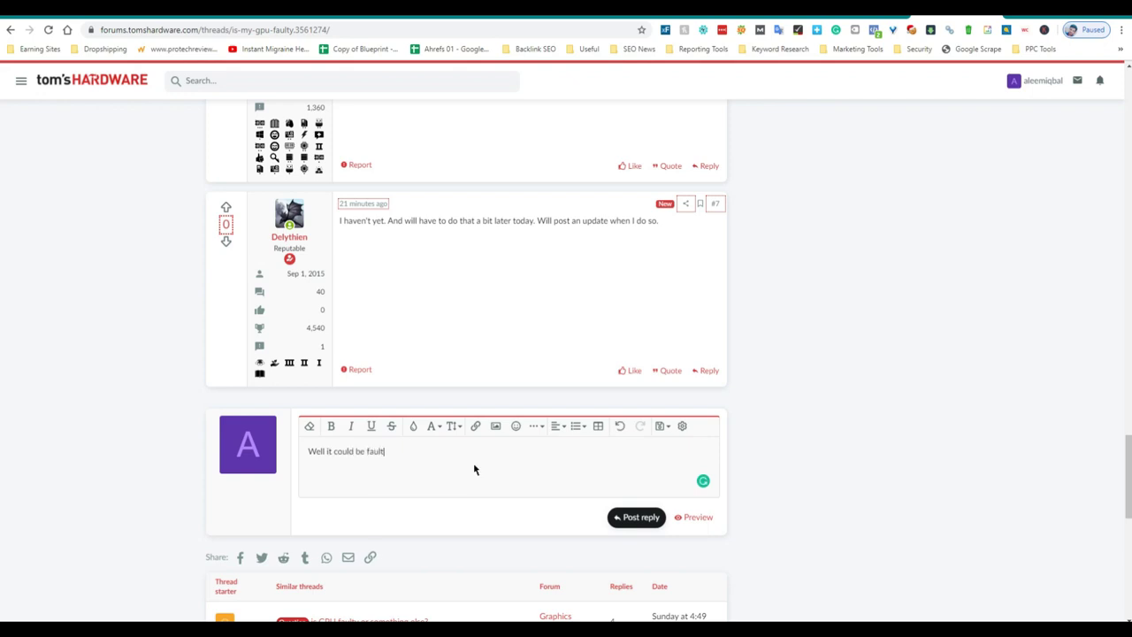
# Search "how to test a gpu site:protechreviewer.com", open the graphics card test guide, and copy its URL
pyautogui.hotkey('ctrl', 't')
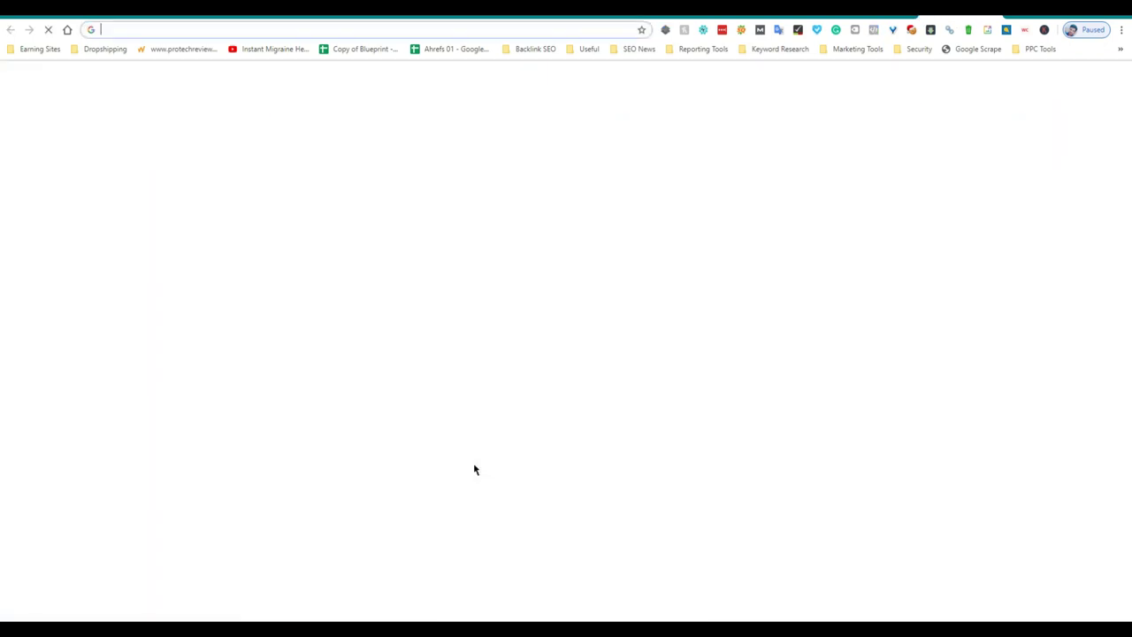
pyautogui.write('y')
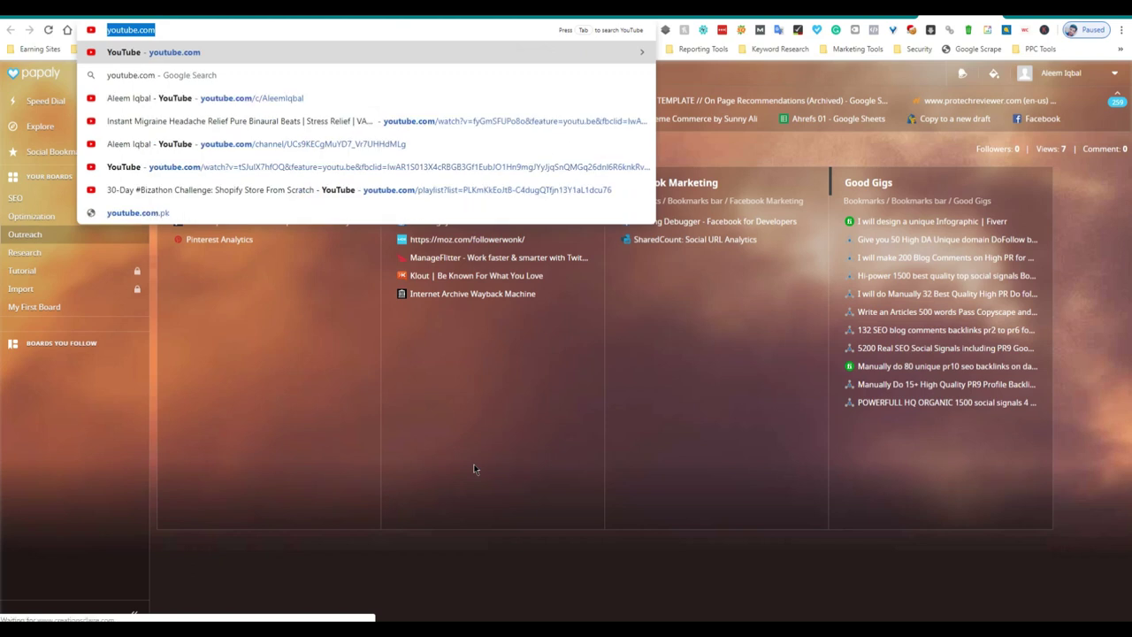
pyautogui.write('how to test a')
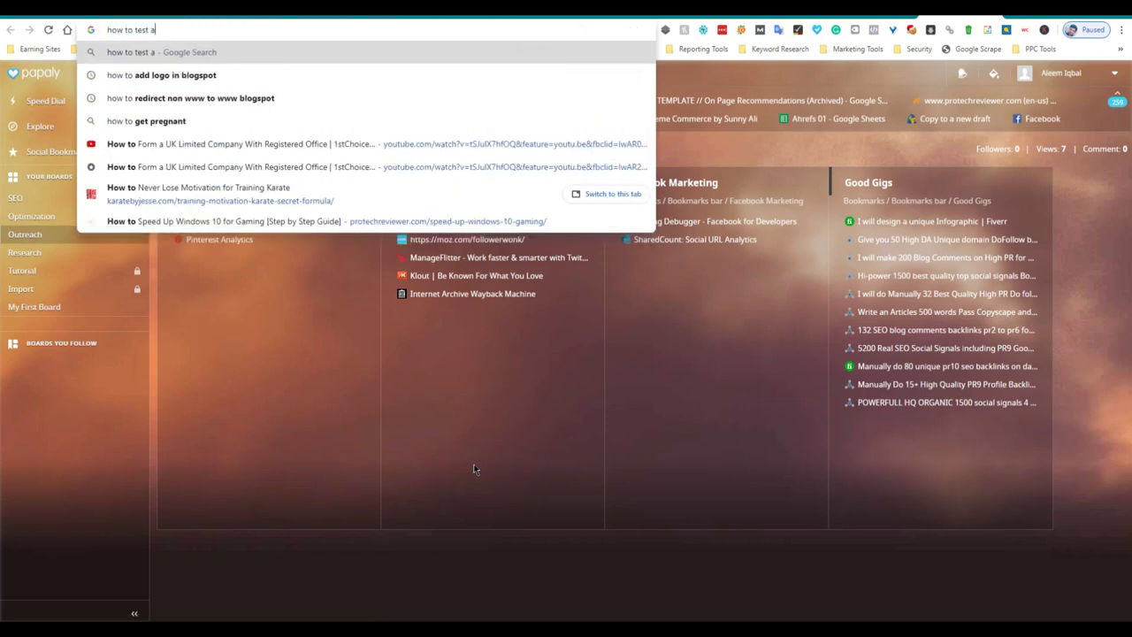
pyautogui.write(' gpu site')
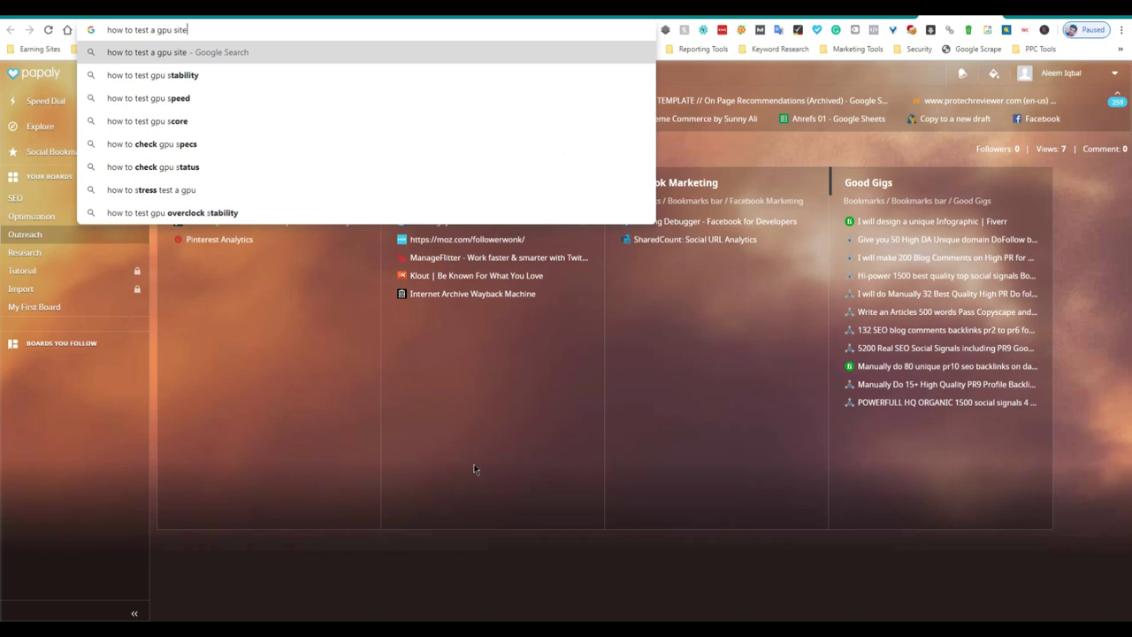
pyautogui.write(':protechreviewer.com')
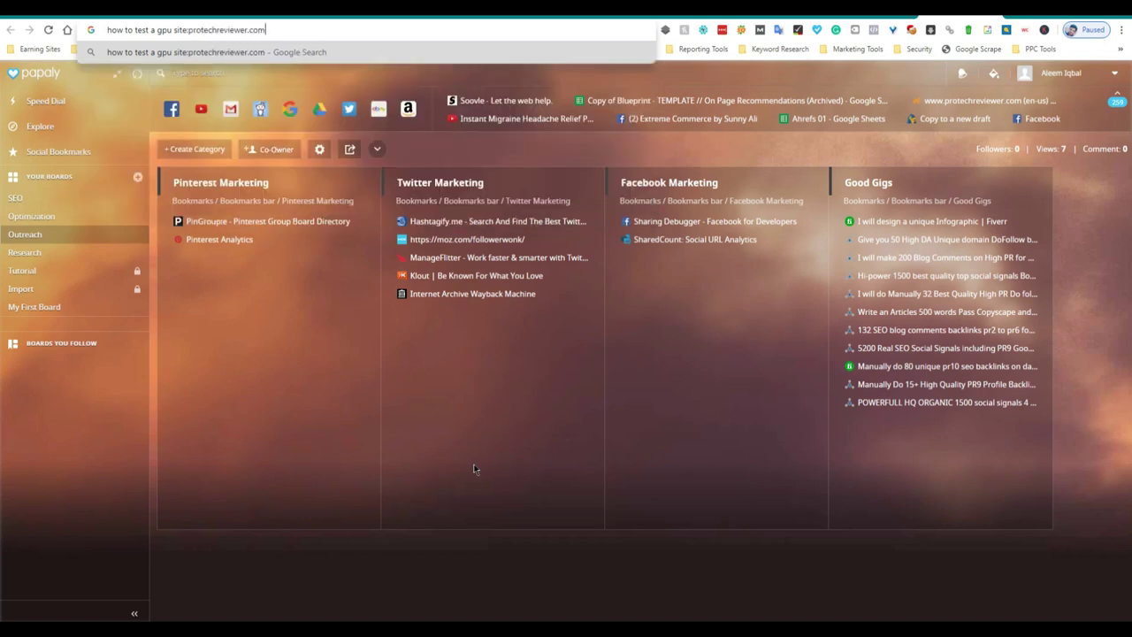
pyautogui.press('Return')
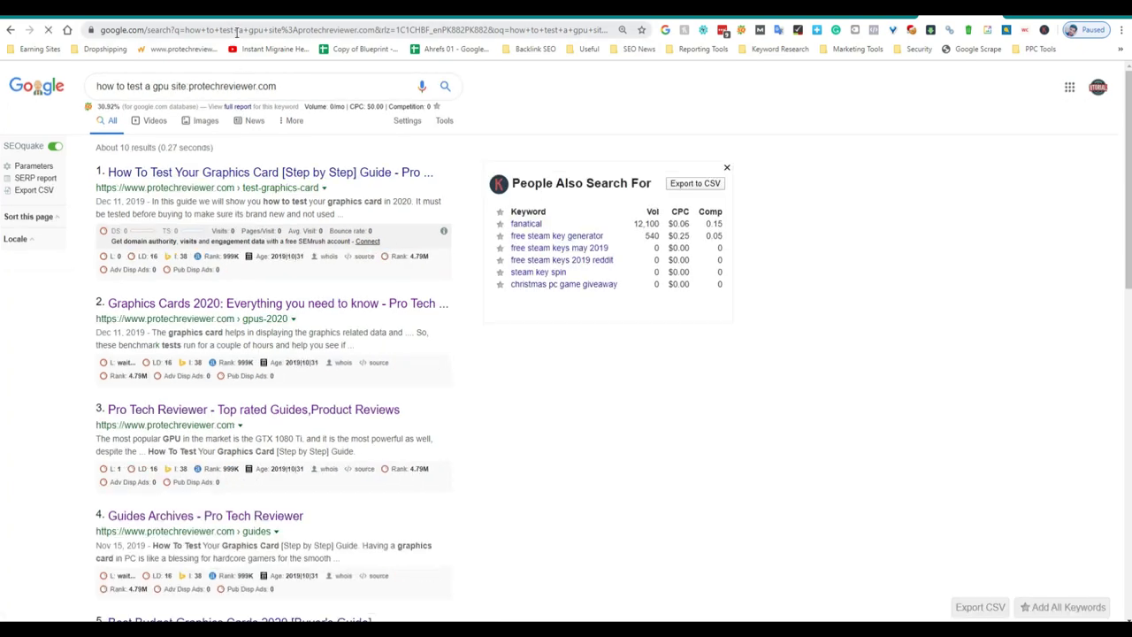
pyautogui.click(260, 170)
pyautogui.click(249, 31)
pyautogui.hotkey('ctrl', 'c')
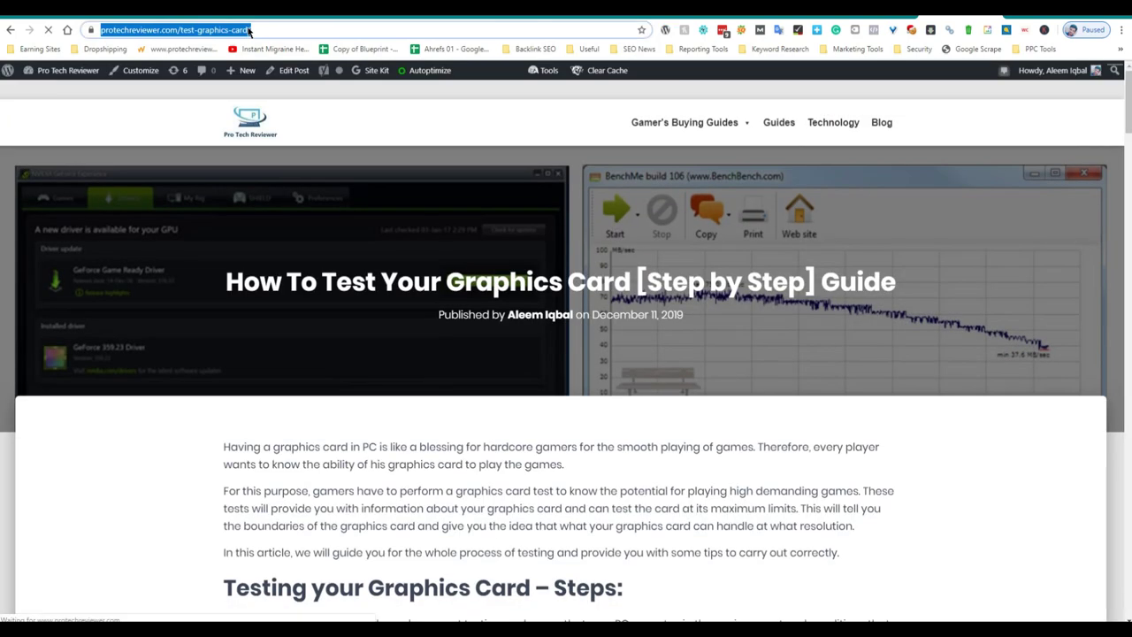
pyautogui.hotkey('ctrl', 'shift', 'Tab')
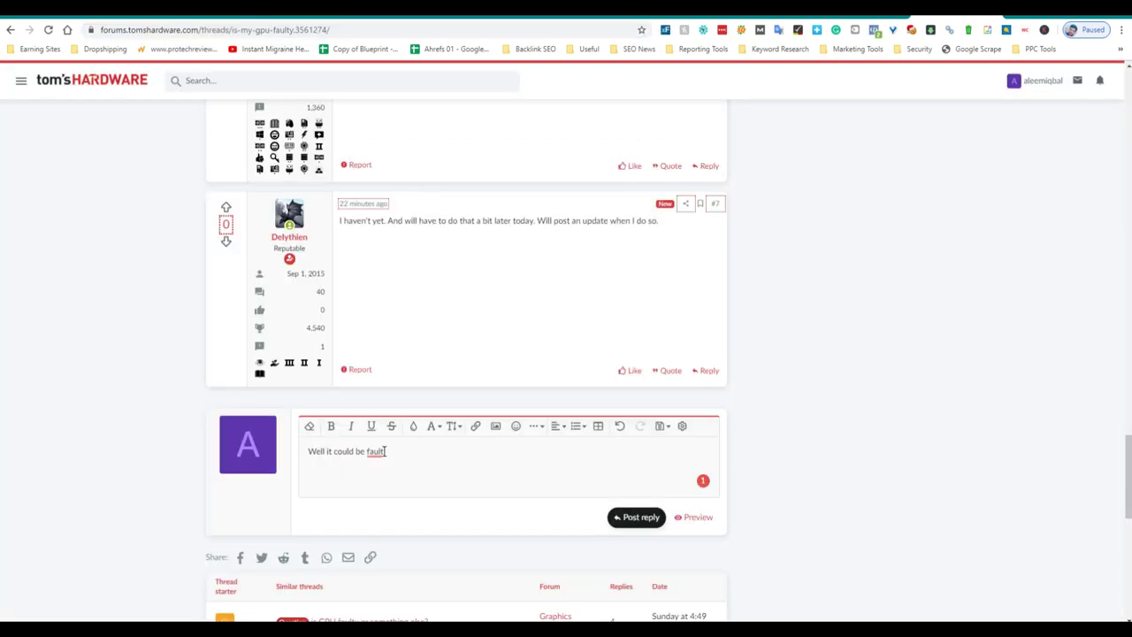
# Complete the word "faulty" in the reply and paste the guide's link below it
pyautogui.click(384, 451)
pyautogui.write('y')
pyautogui.scroll(4, 413, 454)
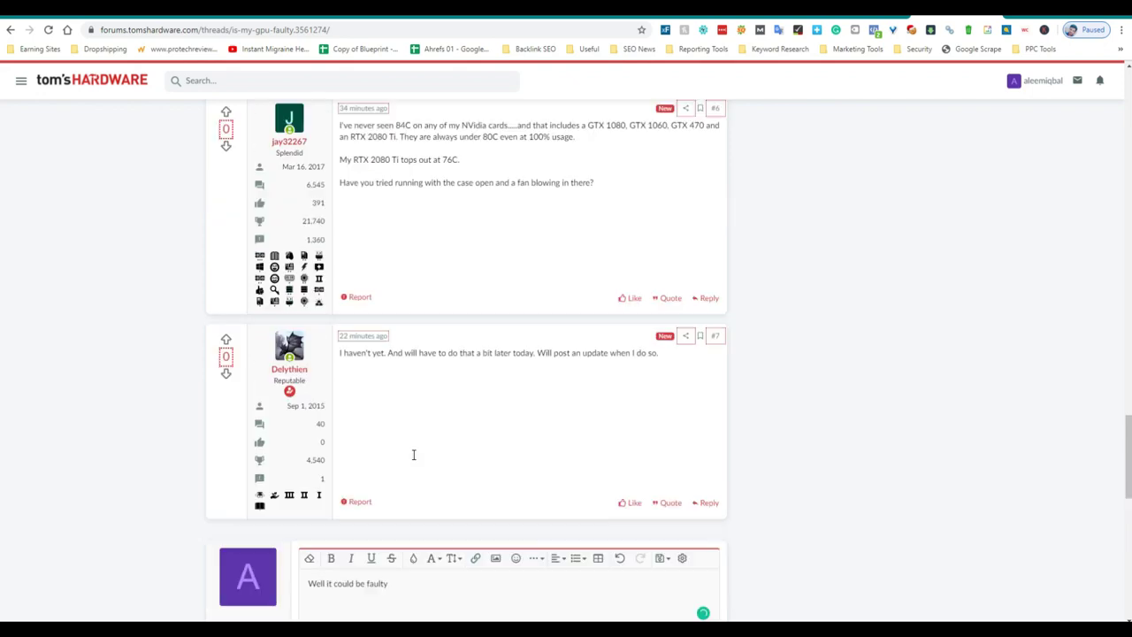
pyautogui.scroll(-5, 416, 460)
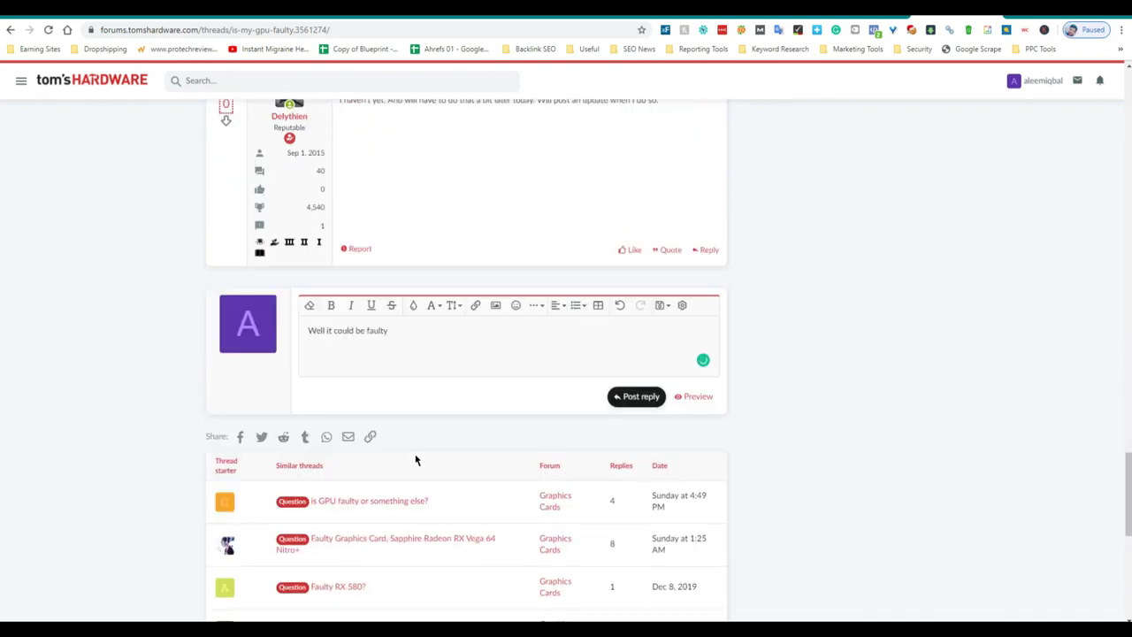
pyautogui.hotkey('ctrl', 'v')
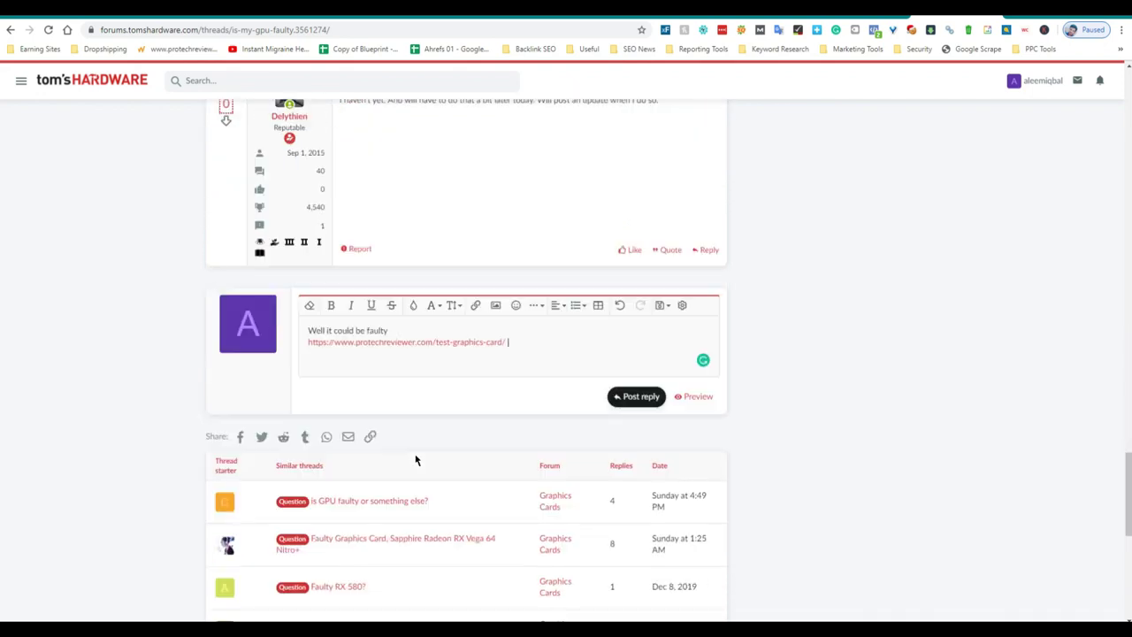
# Open the test-graphics-card article in a new tab and select its heading "1.Drivers Updating"
pyautogui.hotkey('ctrl', 't')
pyautogui.hotkey('ctrl', 'v')
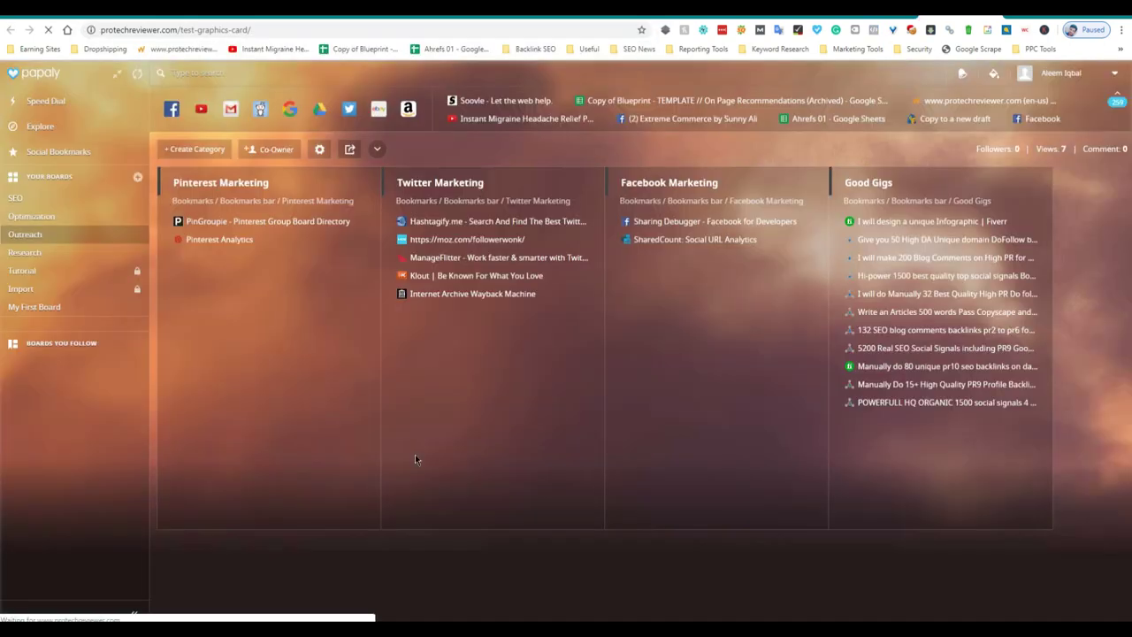
pyautogui.press('Return')
pyautogui.scroll(-10, 415, 460)
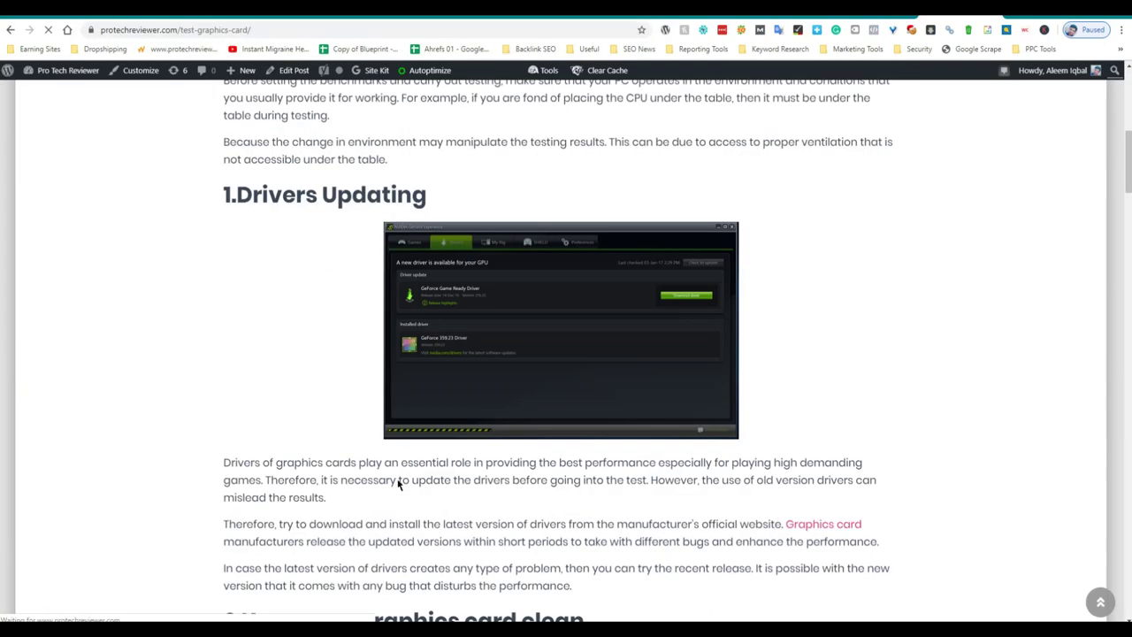
pyautogui.scroll(5, 397, 479)
pyautogui.tripleClick(326, 137)
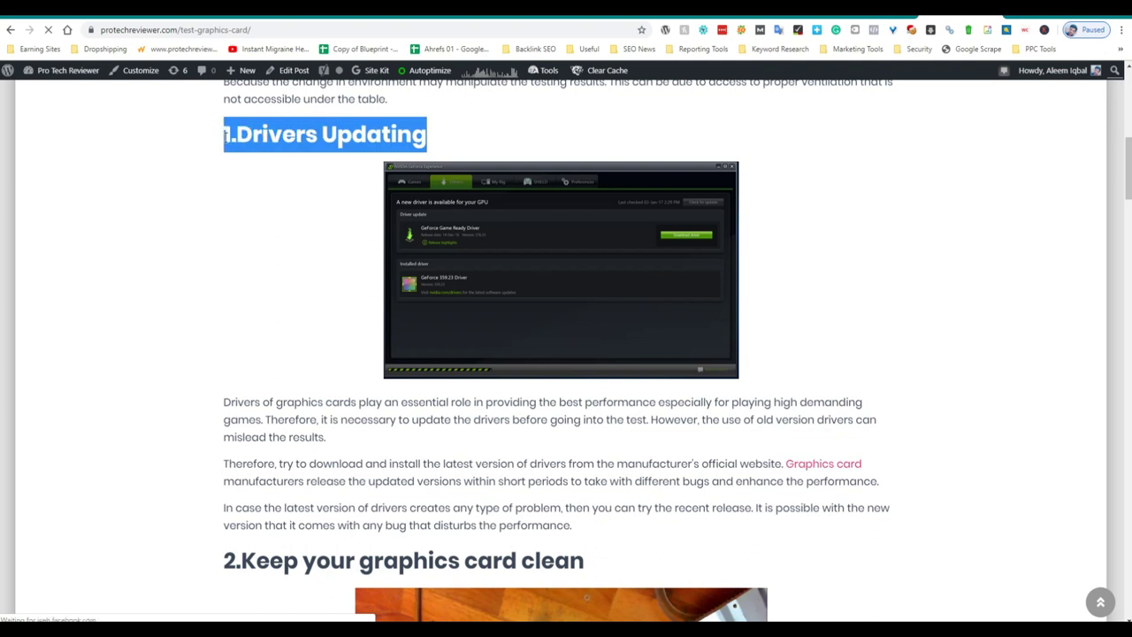
# Check the Excel backlink sheet, then return to the reply and start a new line
pyautogui.click(876, 16)
pyautogui.hotkey('alt', 'Tab')
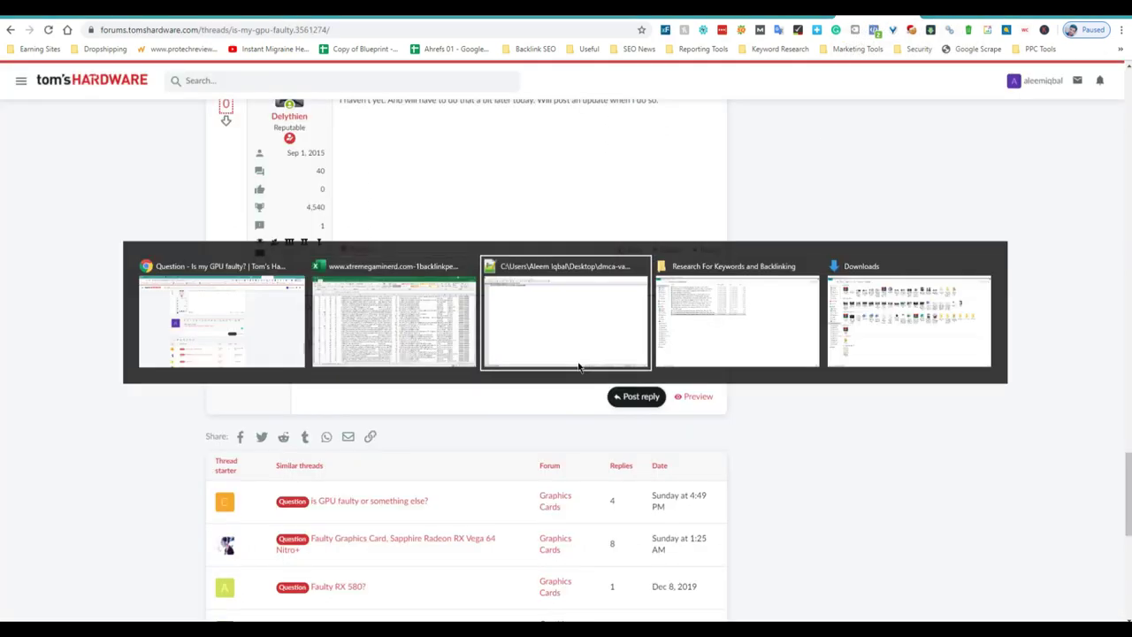
pyautogui.click(421, 331)
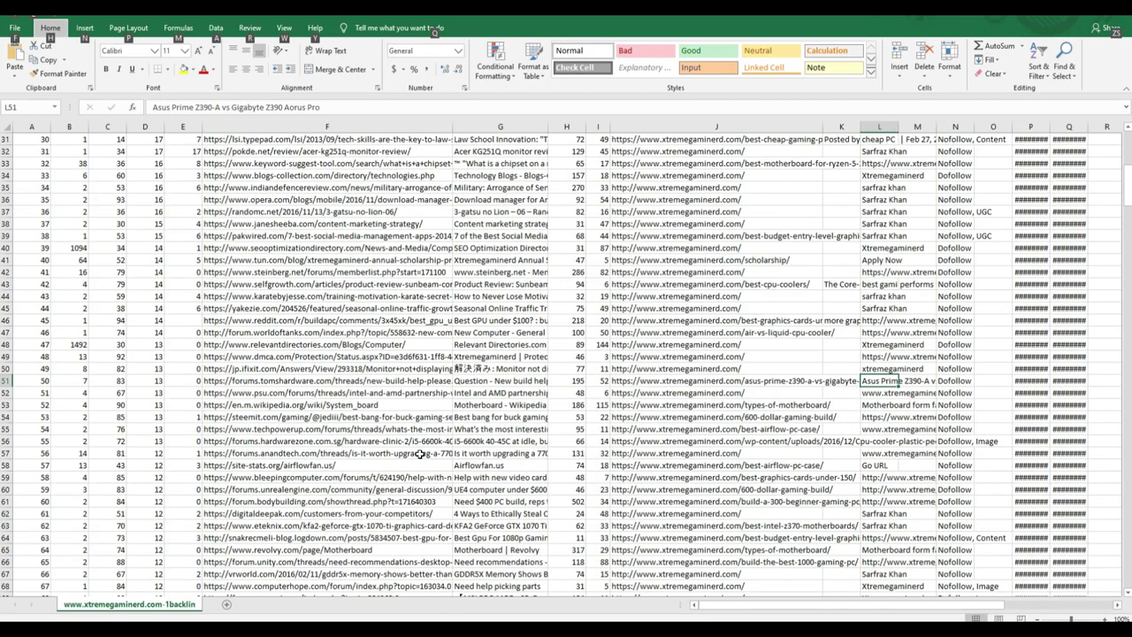
pyautogui.hotkey('alt', 'Tab')
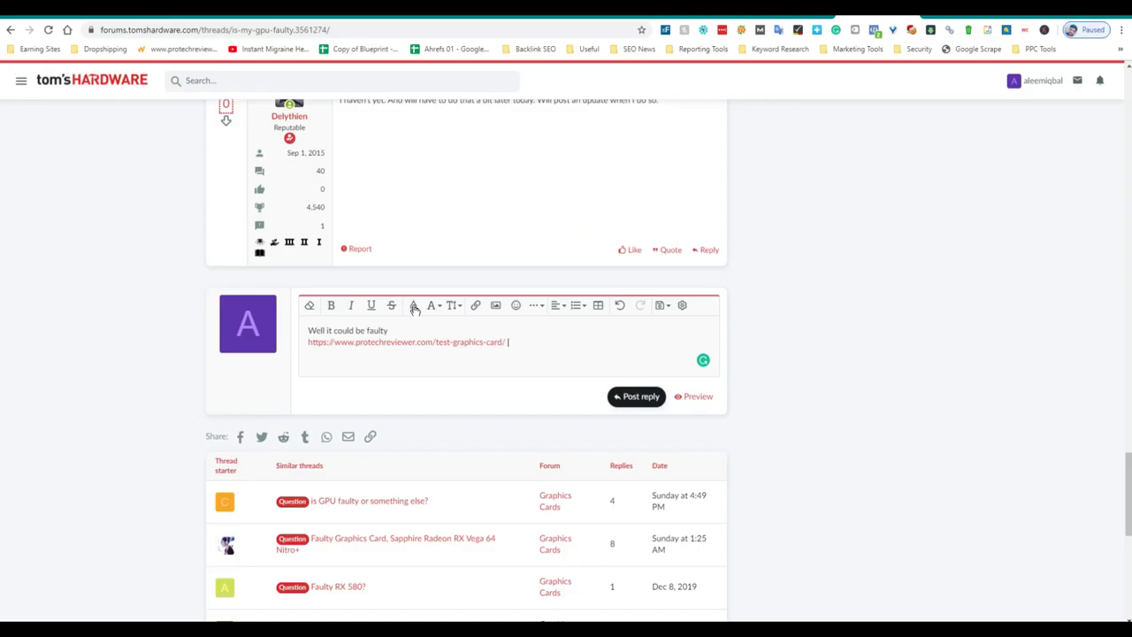
pyautogui.press('Return')
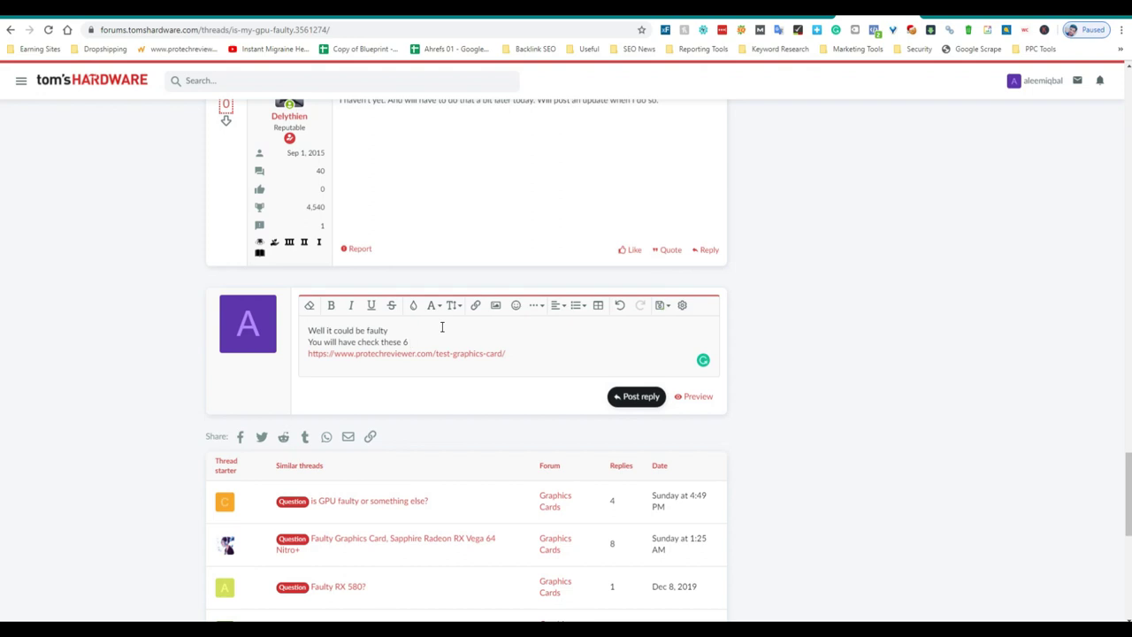
# Replace "check" with "to do" in the reply and delete the pasted link line
pyautogui.doubleClick(364, 343)
pyautogui.write('to do')
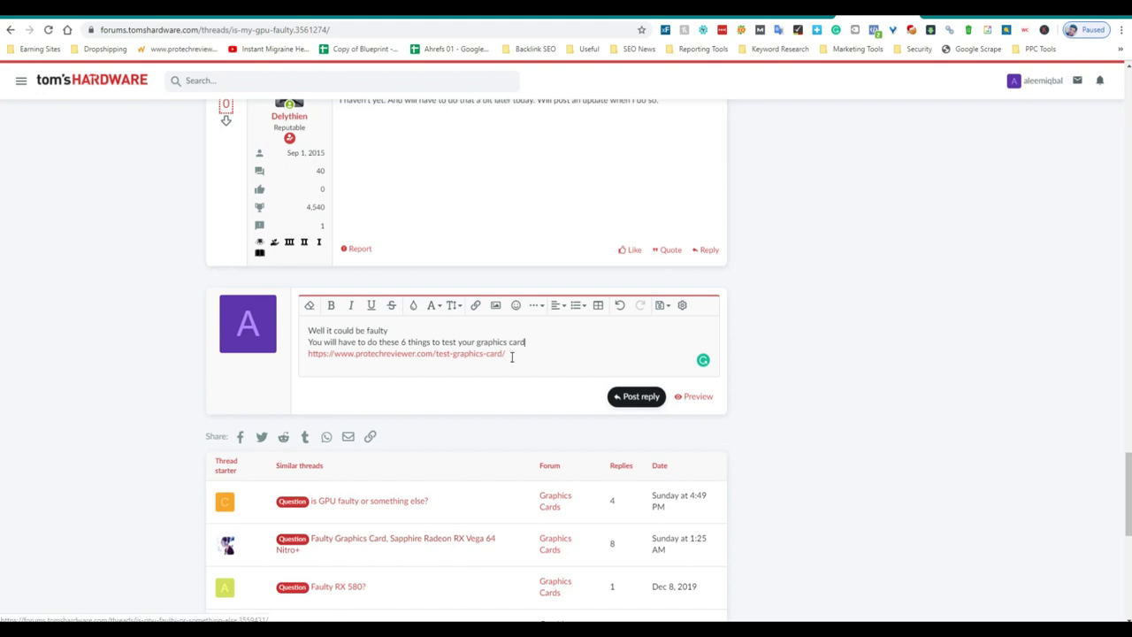
pyautogui.moveTo(511, 354); pyautogui.dragTo(243, 364)
pyautogui.hotkey('ctrl', 'c')
pyautogui.press('BackSpace')
# Link the phrase "test your graphics card" to the protechreviewer test-graphics-card article
pyautogui.moveTo(537, 341); pyautogui.dragTo(439, 341)
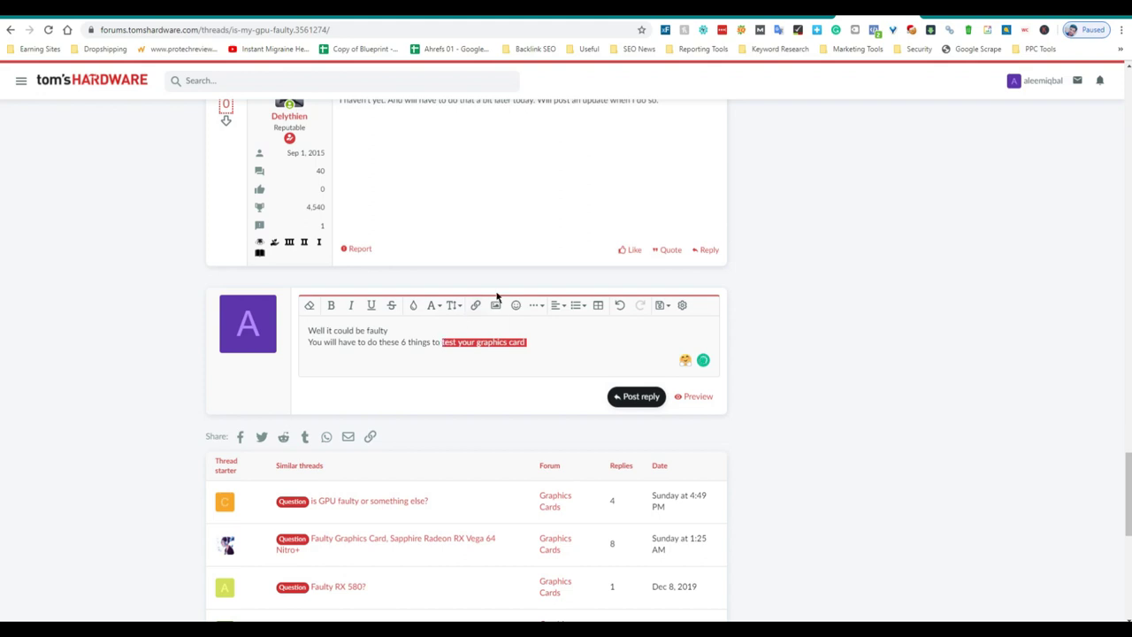
pyautogui.click(474, 305)
pyautogui.hotkey('ctrl', 'v')
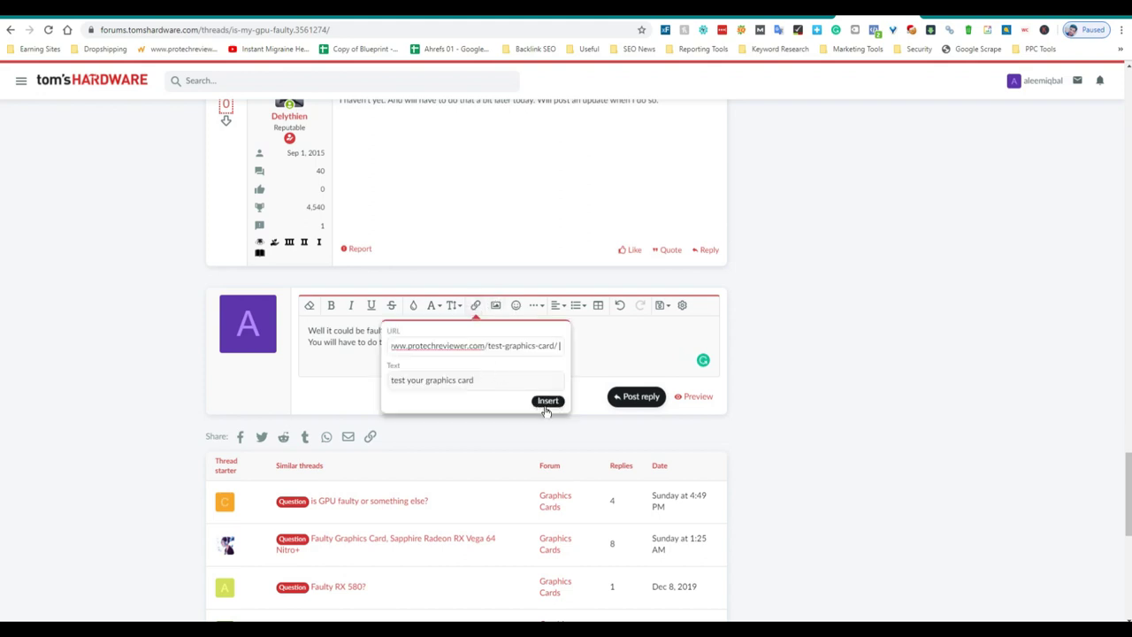
pyautogui.click(548, 402)
pyautogui.click(618, 345)
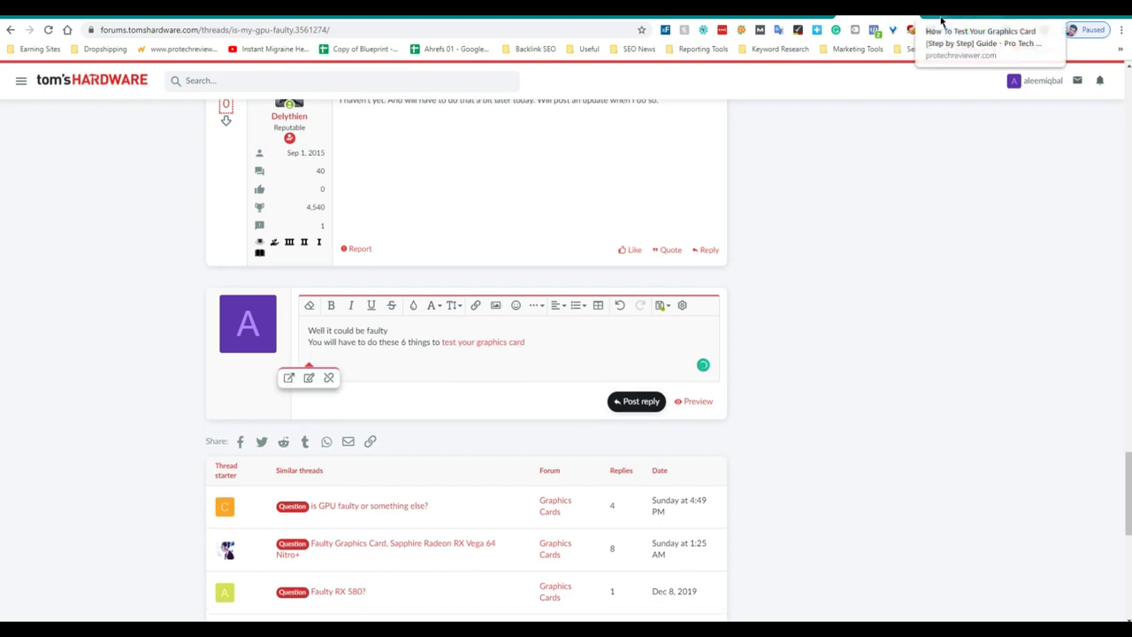
pyautogui.click(982, 9)
pyautogui.scroll(-1, 532, 336)
pyautogui.scroll(2, 532, 339)
# Copy headings 1.Drivers Updating, 2.Keep your graphics card clean and 3.Benchmark software into the reply
pyautogui.moveTo(454, 206); pyautogui.dragTo(215, 207)
pyautogui.hotkey('ctrl', 'c')
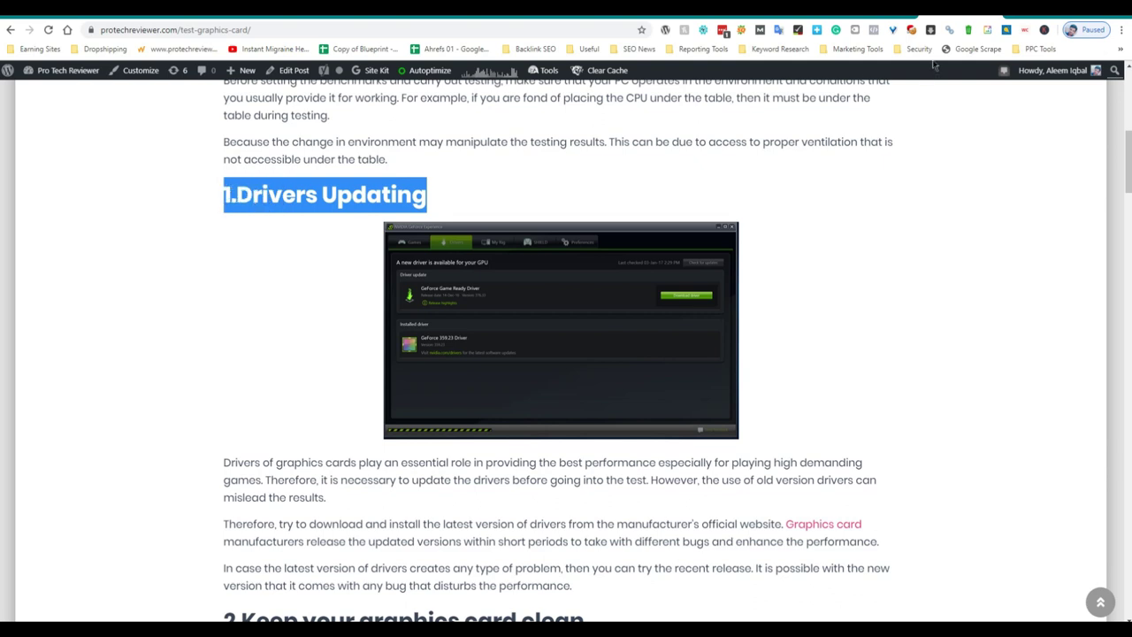
pyautogui.click(867, 20)
pyautogui.hotkey('ctrl', 'v')
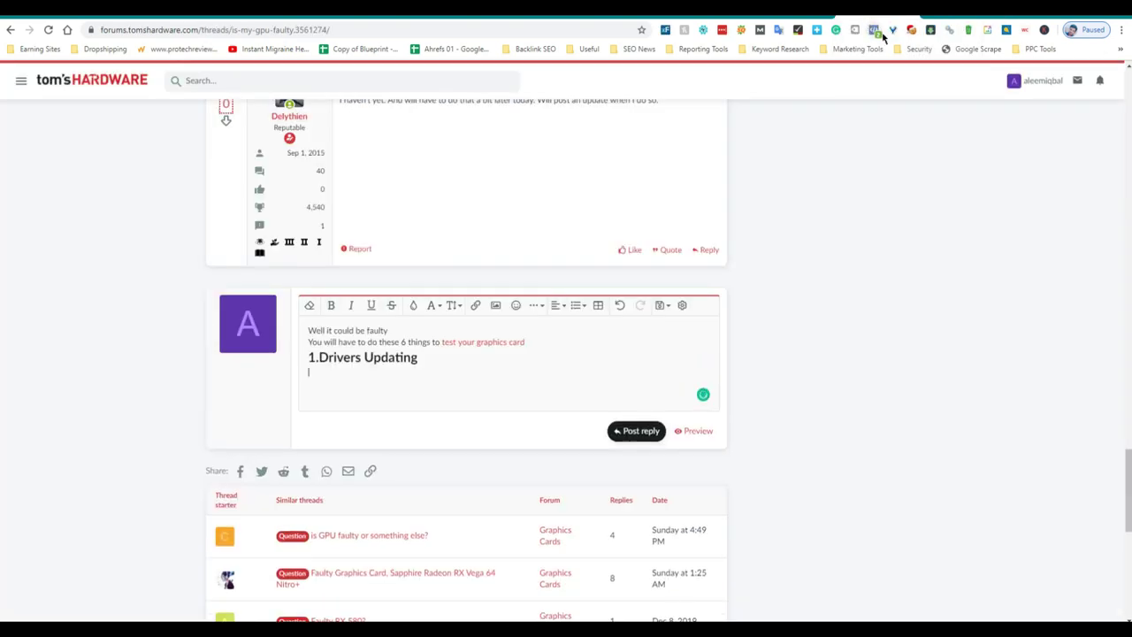
pyautogui.click(936, 16)
pyautogui.scroll(-5, 546, 285)
pyautogui.scroll(2, 546, 286)
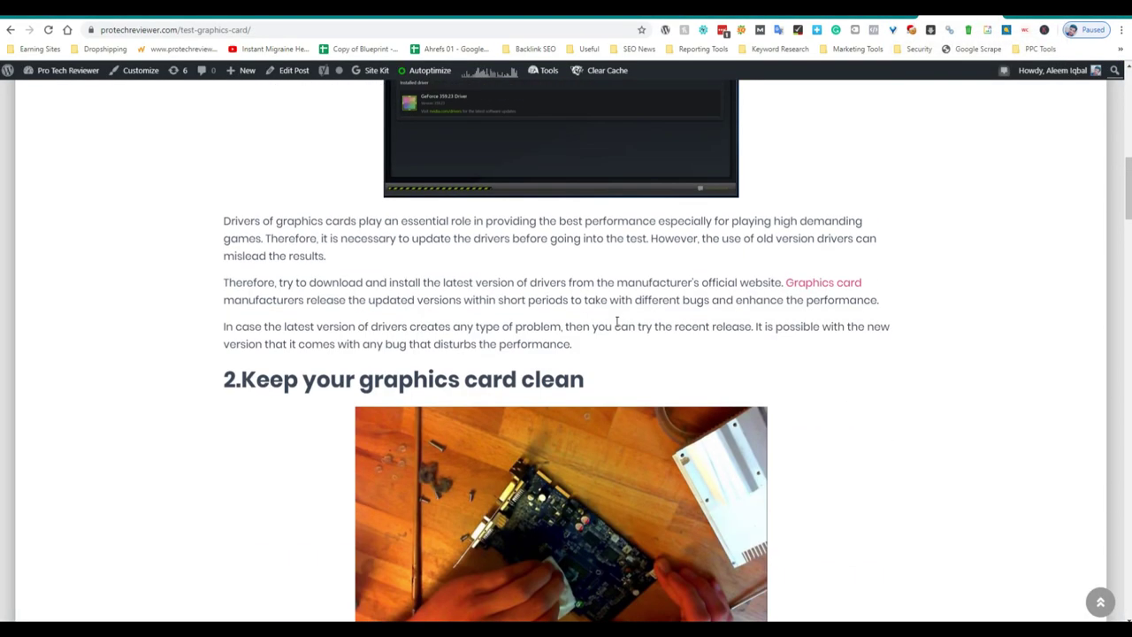
pyautogui.moveTo(597, 386); pyautogui.dragTo(252, 370)
pyautogui.hotkey('ctrl', 'c')
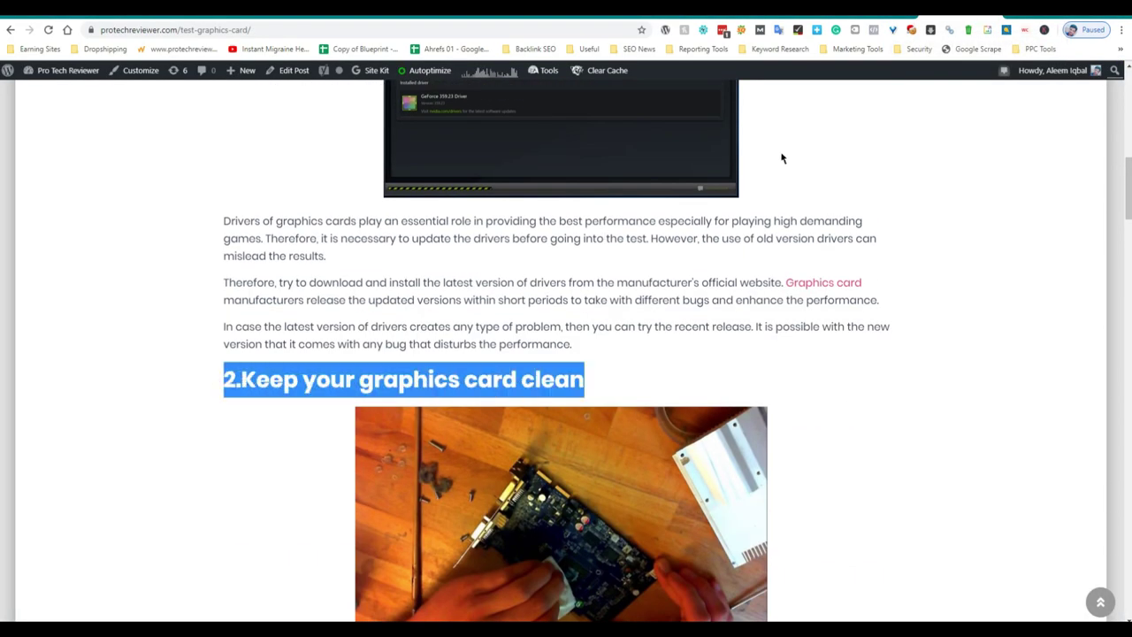
pyautogui.scroll(-5, 782, 158)
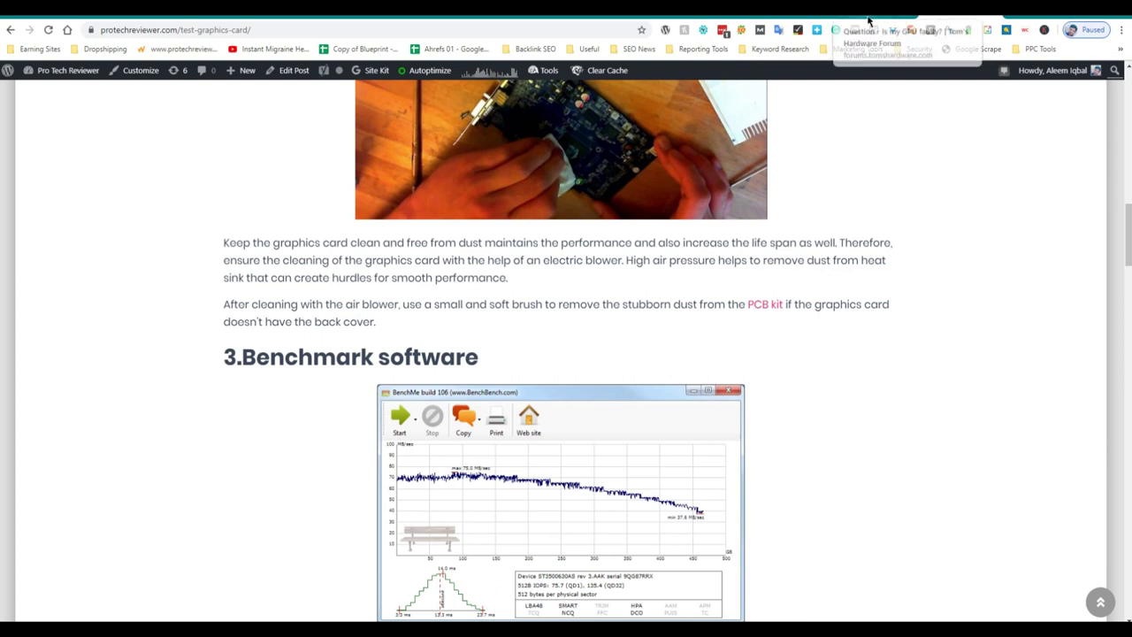
pyautogui.click(851, 11)
pyautogui.hotkey('ctrl', 'v')
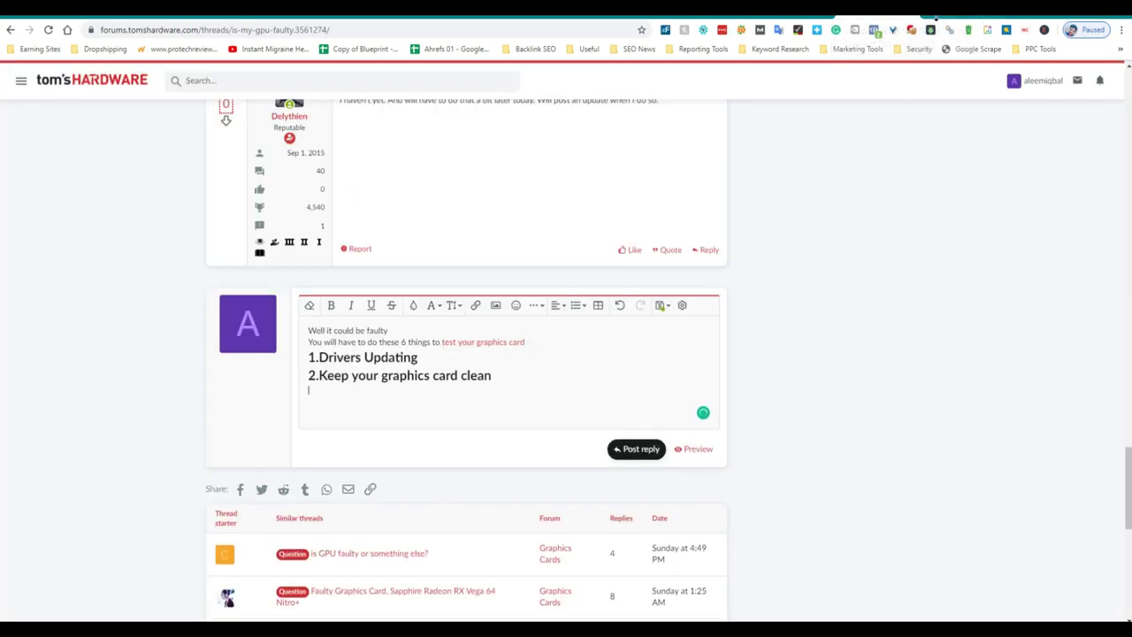
pyautogui.hotkey('ctrl', 'shift', 'Tab')
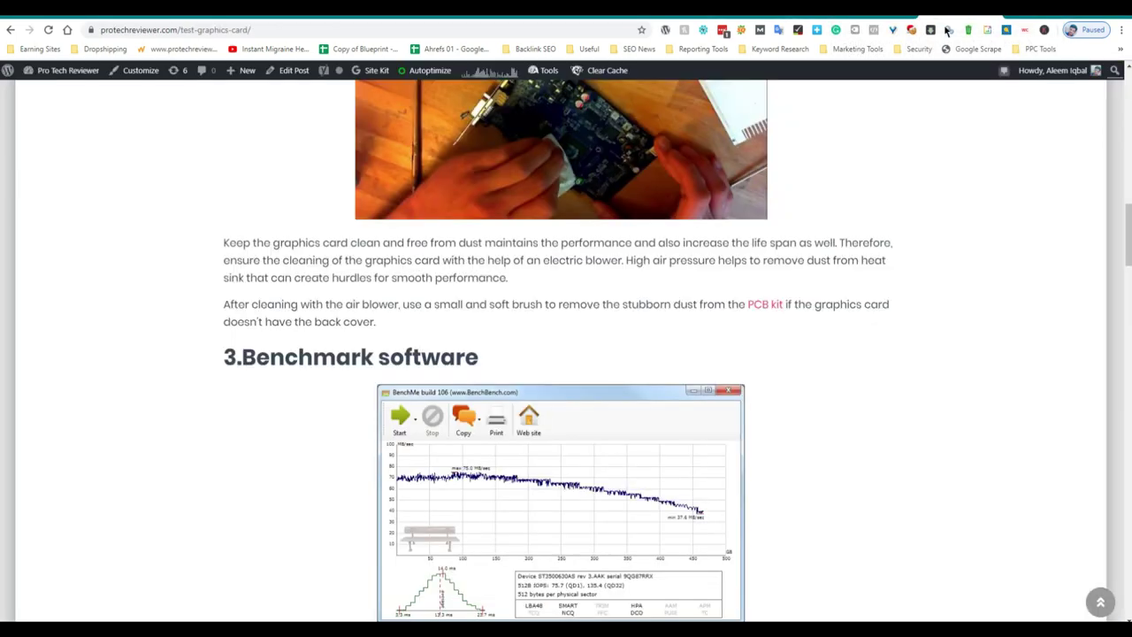
pyautogui.moveTo(504, 365); pyautogui.dragTo(228, 363)
pyautogui.hotkey('ctrl', 'c')
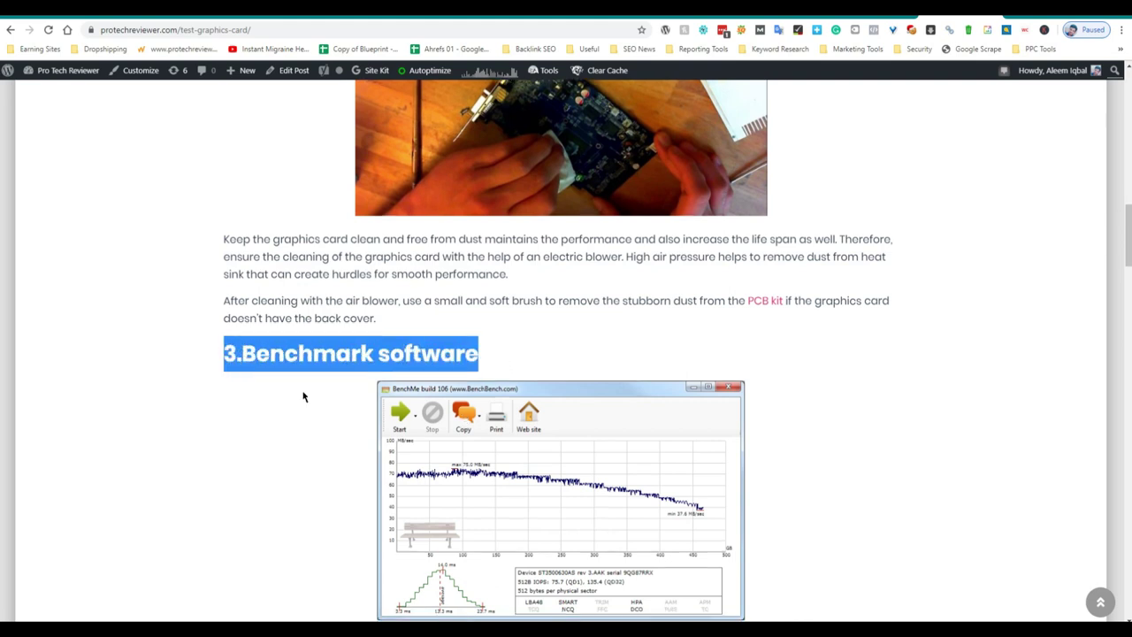
pyautogui.scroll(-5, 758, 152)
pyautogui.click(882, 18)
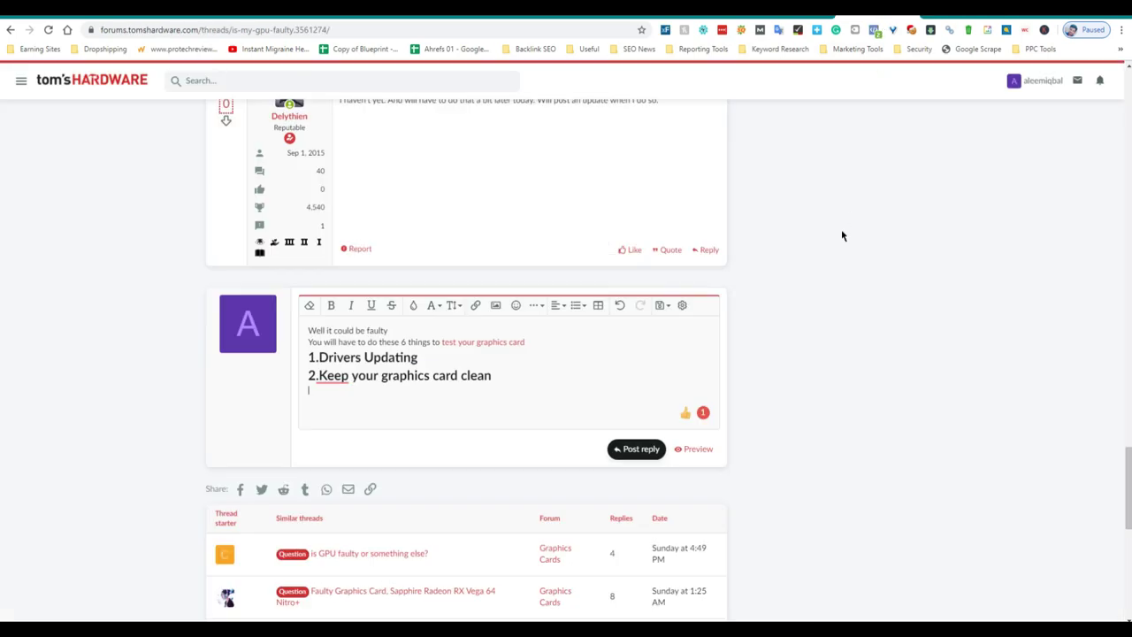
pyautogui.hotkey('ctrl', 'v')
# Copy headings 4.Test Results and 5.Overclocking and retesting into the reply
pyautogui.click(929, 20)
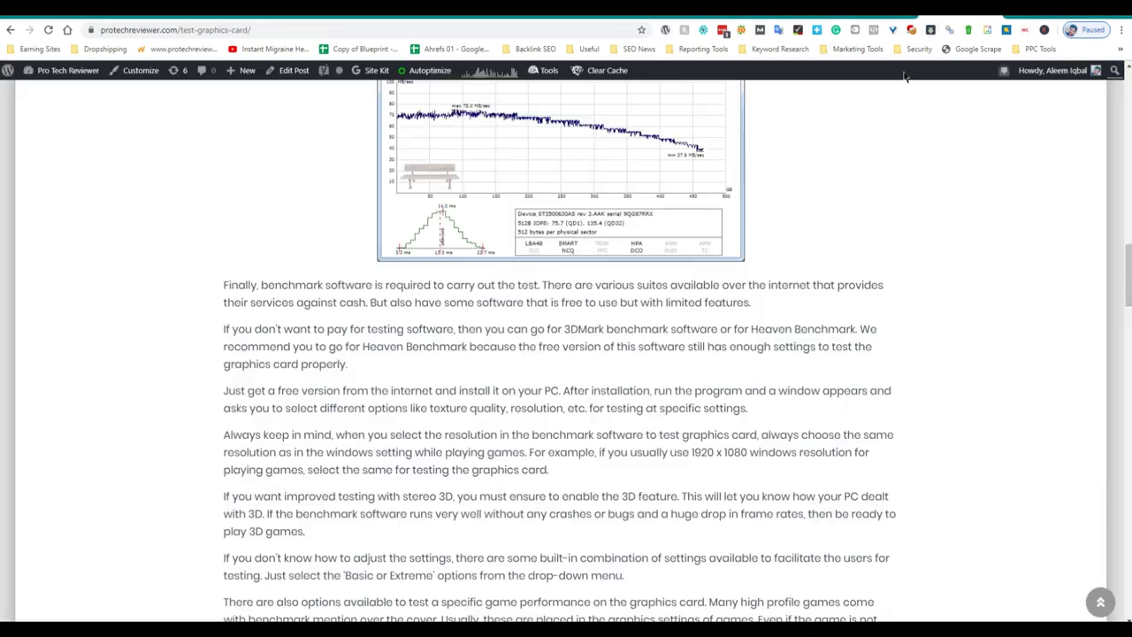
pyautogui.scroll(-5, 445, 282)
pyautogui.moveTo(221, 283); pyautogui.dragTo(221, 252)
pyautogui.hotkey('ctrl', 'c')
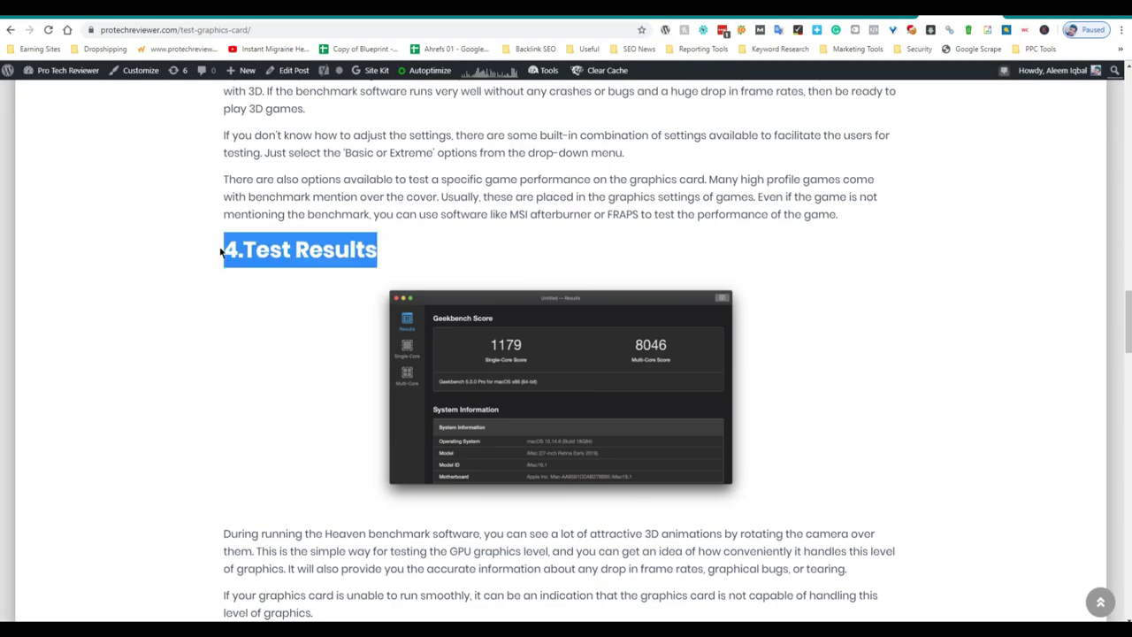
pyautogui.click(872, 18)
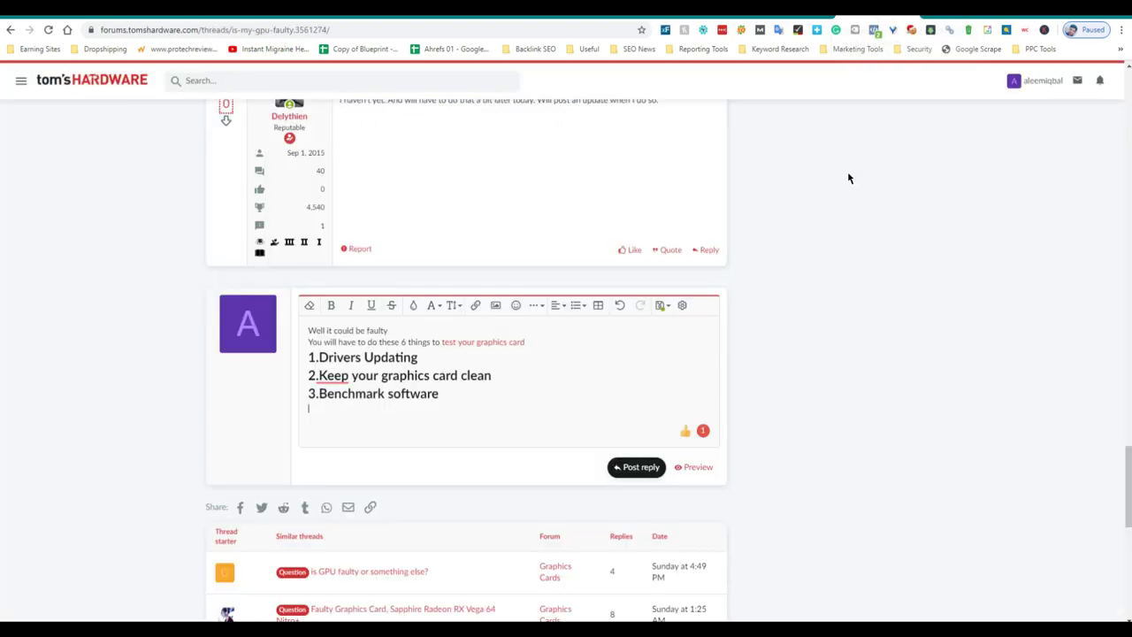
pyautogui.hotkey('ctrl', 'v')
pyautogui.click(940, 18)
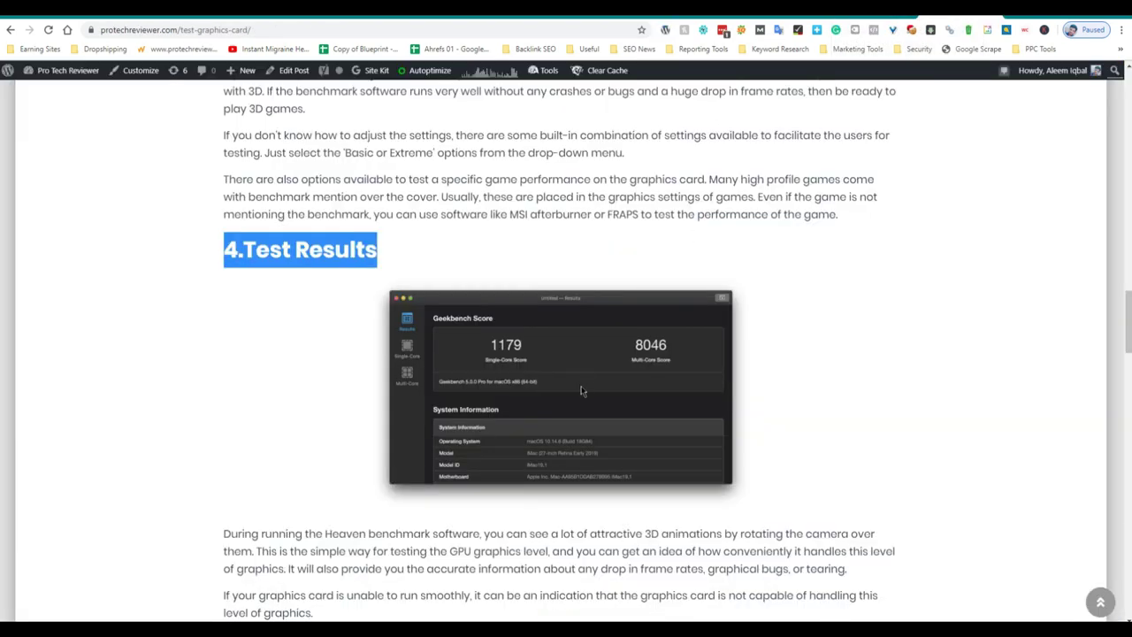
pyautogui.scroll(-7, 582, 390)
pyautogui.moveTo(593, 250); pyautogui.dragTo(224, 237)
pyautogui.hotkey('ctrl', 'c')
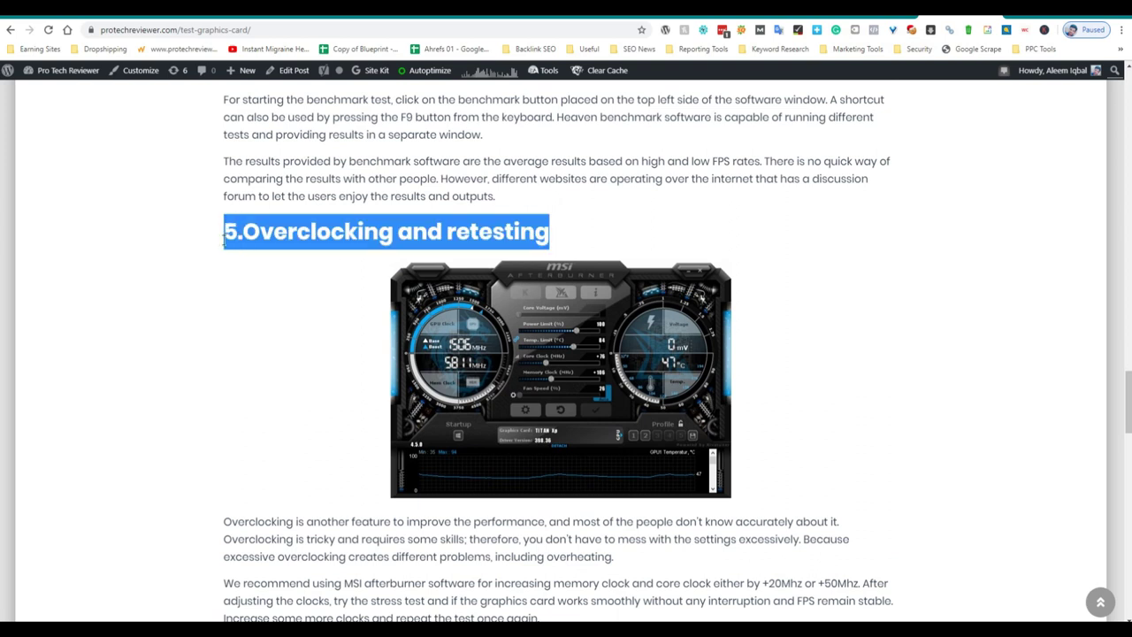
pyautogui.click(874, 20)
pyautogui.hotkey('ctrl', 'v')
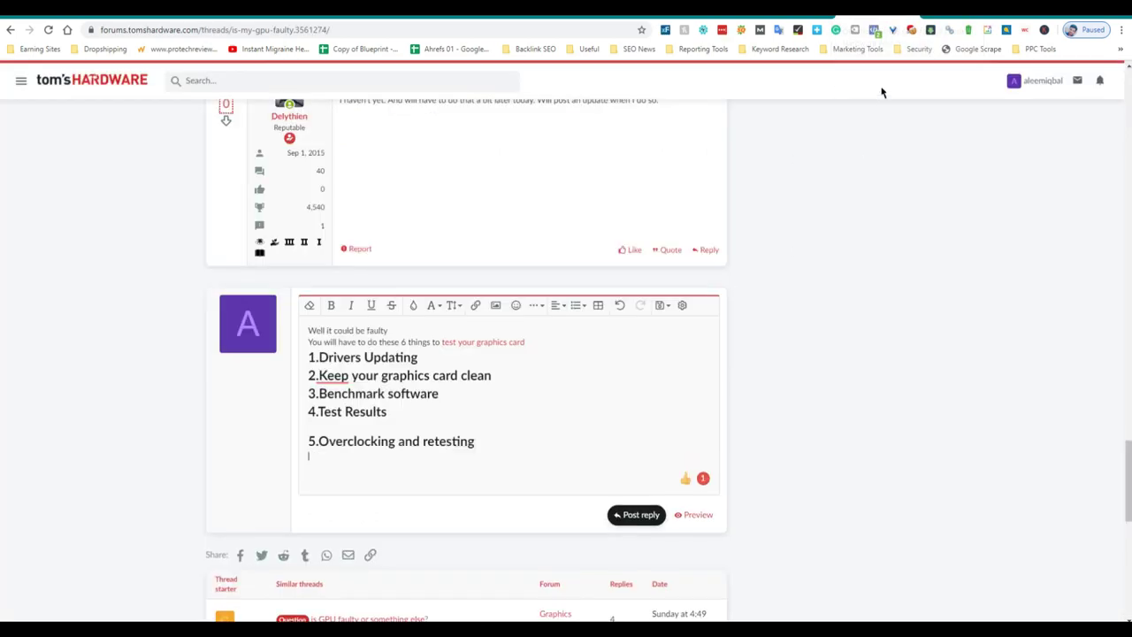
pyautogui.click(940, 18)
pyautogui.scroll(-5, 641, 399)
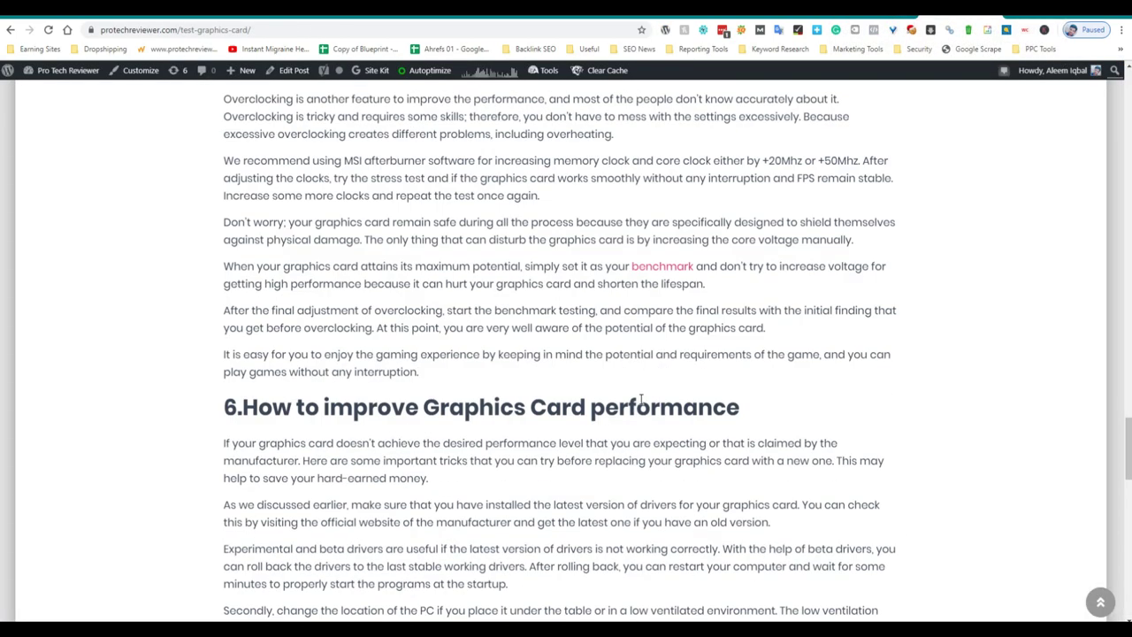
pyautogui.scroll(-4, 729, 416)
pyautogui.scroll(4, 729, 416)
pyautogui.scroll(6, 729, 417)
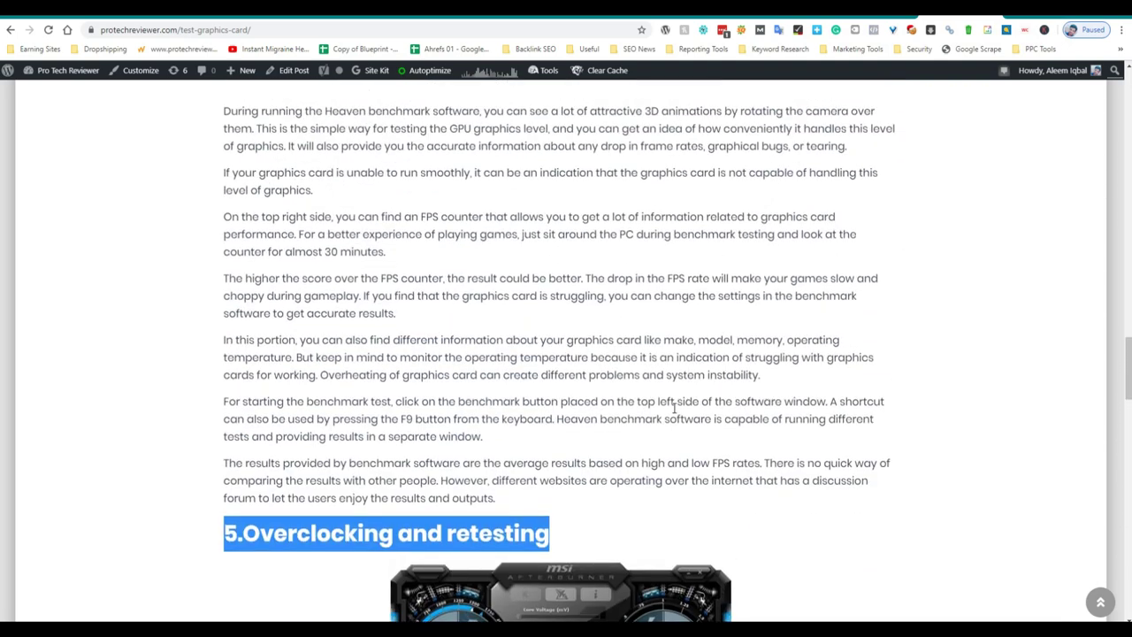
pyautogui.click(293, 70)
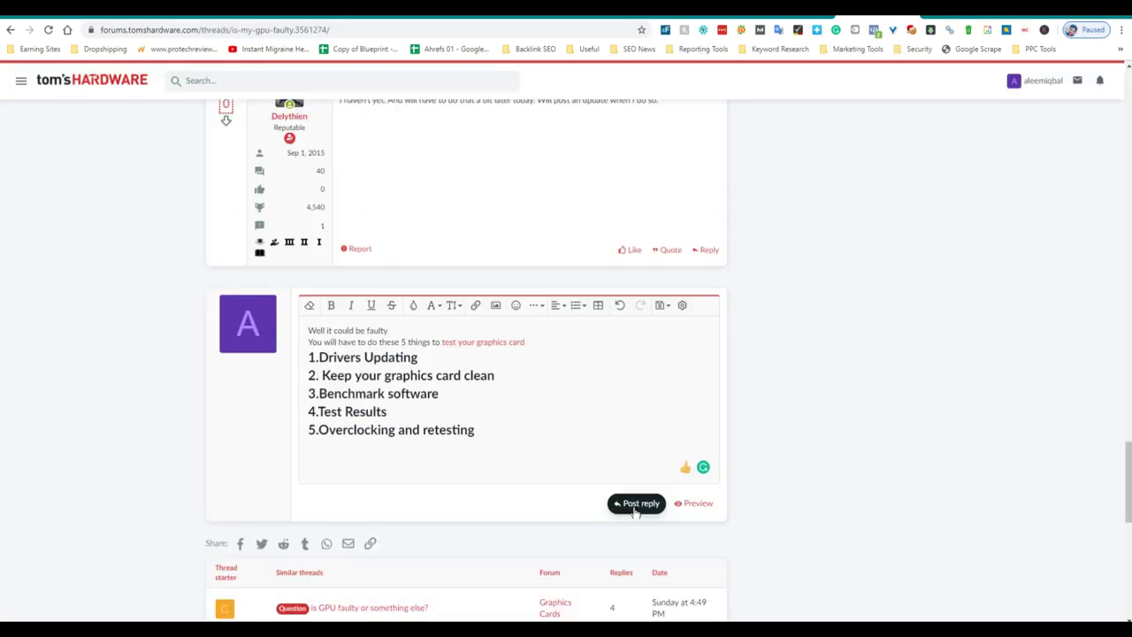
# Post the Tom's Hardware reply, inspect its link to confirm nofollow, and return to Excel
pyautogui.click(635, 506)
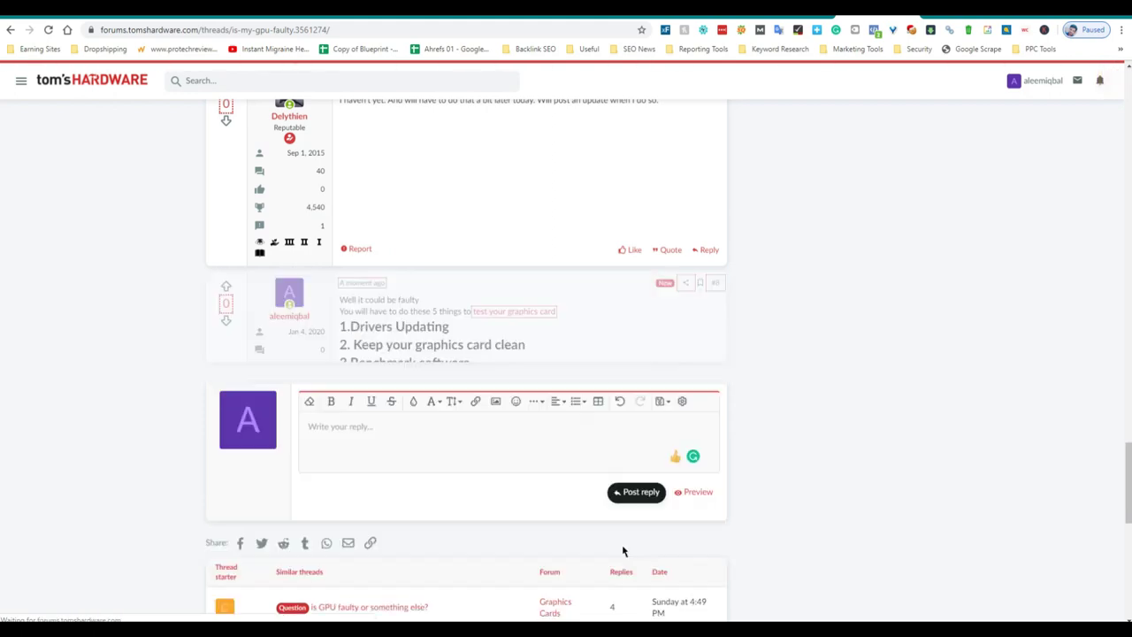
pyautogui.rightClick(509, 325)
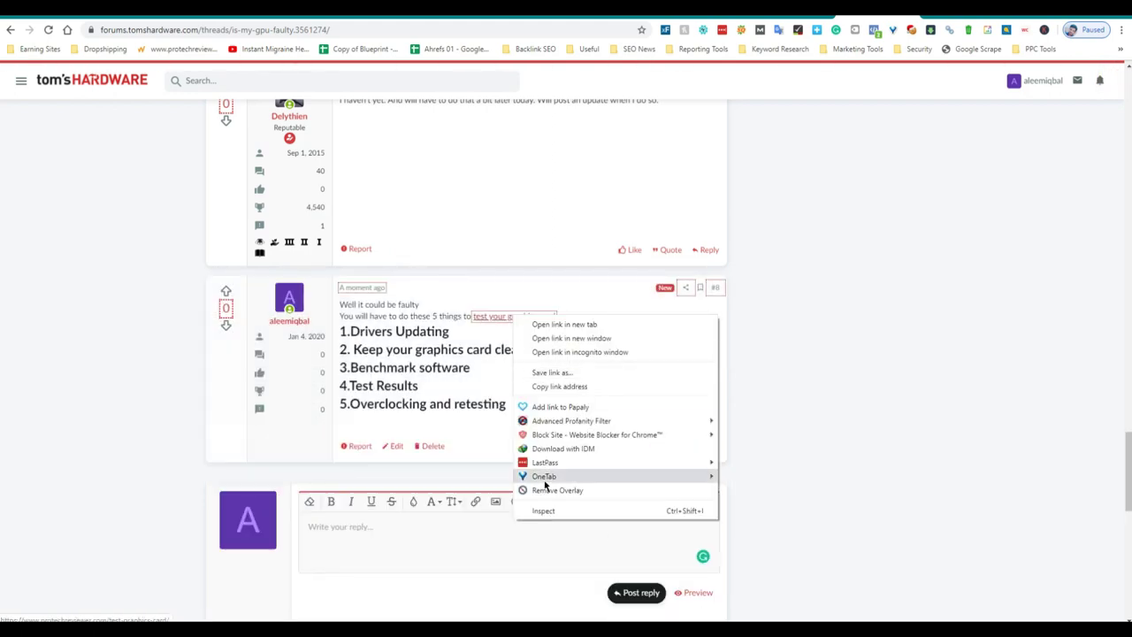
pyautogui.click(568, 521)
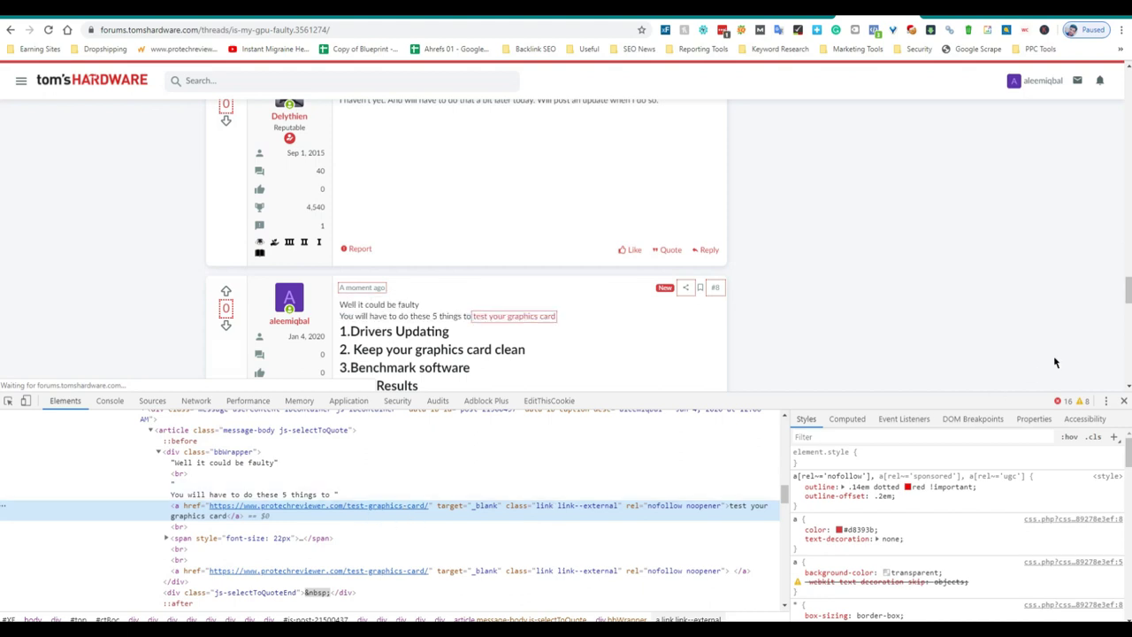
pyautogui.click(1123, 400)
pyautogui.hotkey('alt', 'Tab')
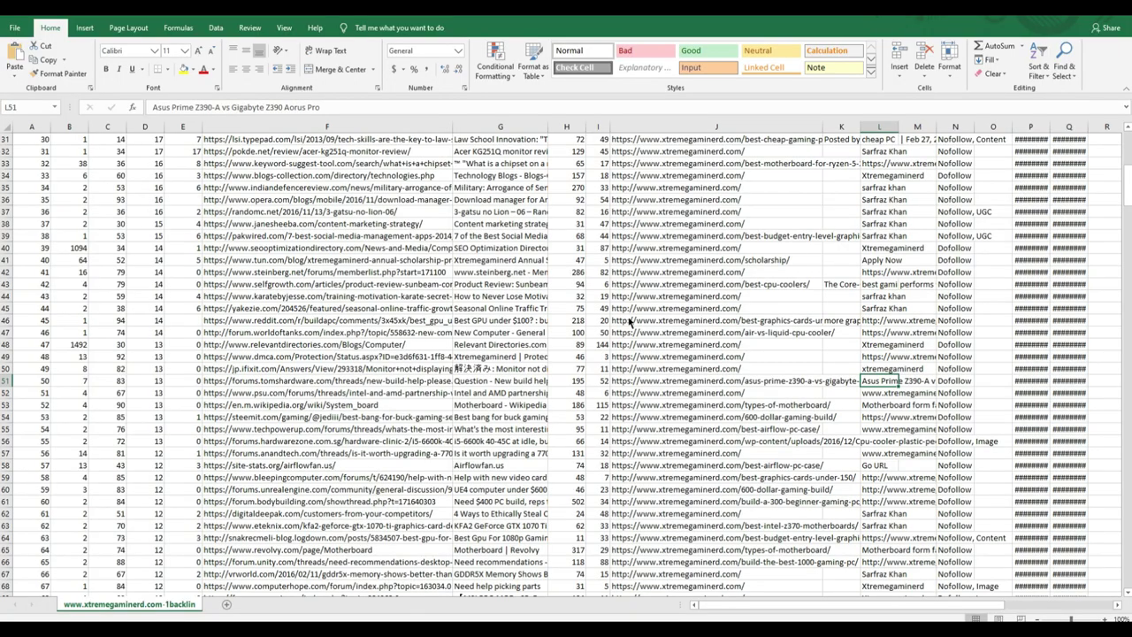
# Check the follow status in N51 and N52, then copy the psu.com thread URL in F52
pyautogui.hotkey('alt', 'Tab')
pyautogui.hotkey('alt', 'Tab')
pyautogui.hotkey('alt', 'Tab')
pyautogui.hotkey('alt', 'Tab')
pyautogui.click(916, 378)
pyautogui.click(945, 380)
pyautogui.click(943, 392)
pyautogui.moveTo(943, 391); pyautogui.dragTo(401, 392)
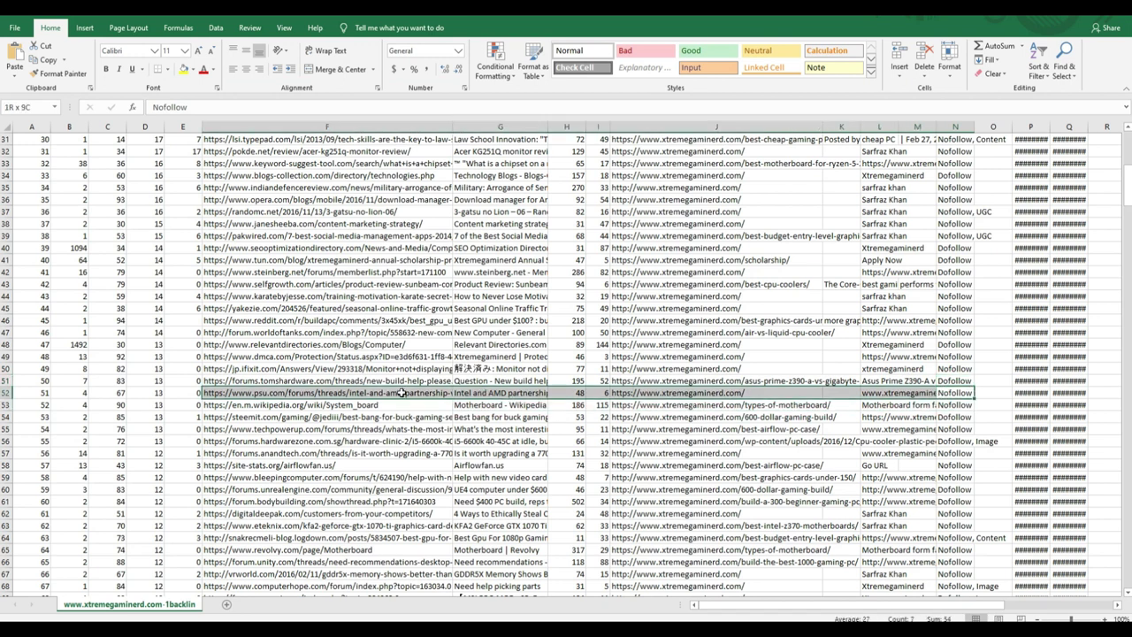
pyautogui.click(387, 392)
pyautogui.hotkey('ctrl', 'c')
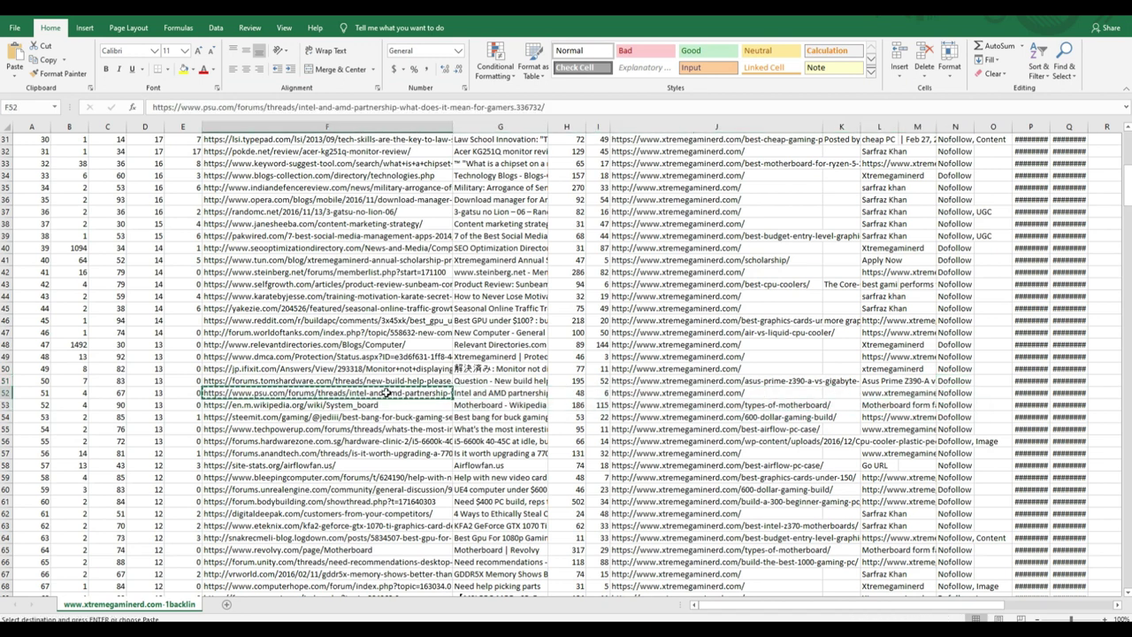
# Move down column F past the wikipedia, steemit and techpowerup URLs to the anandtech URL in F57
pyautogui.press('Down')
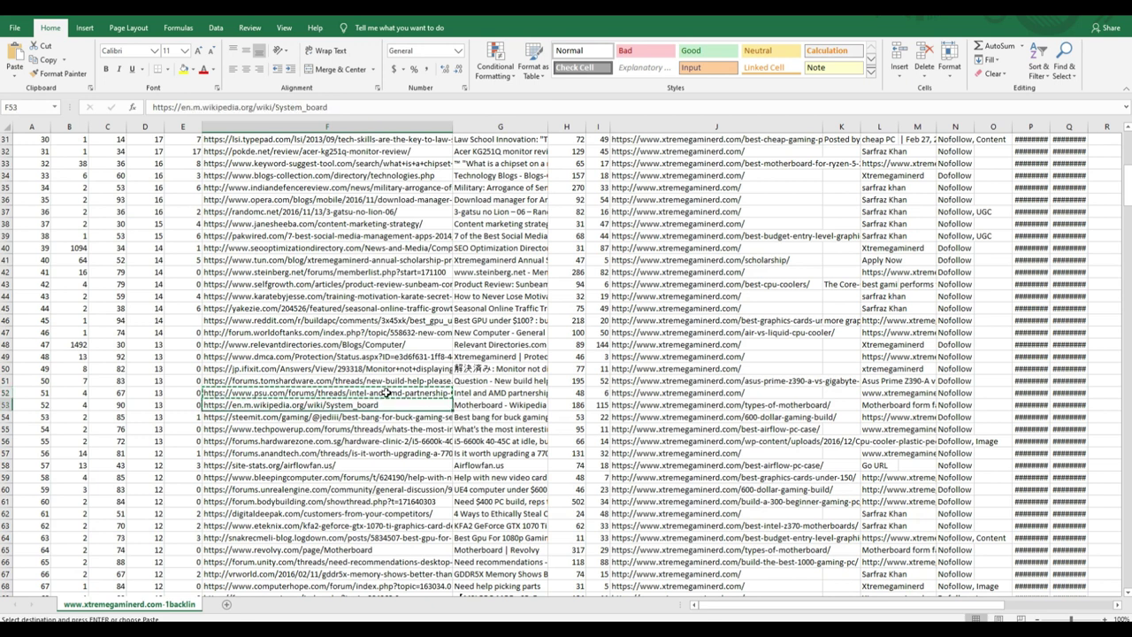
pyautogui.press('Down')
pyautogui.press('Down')
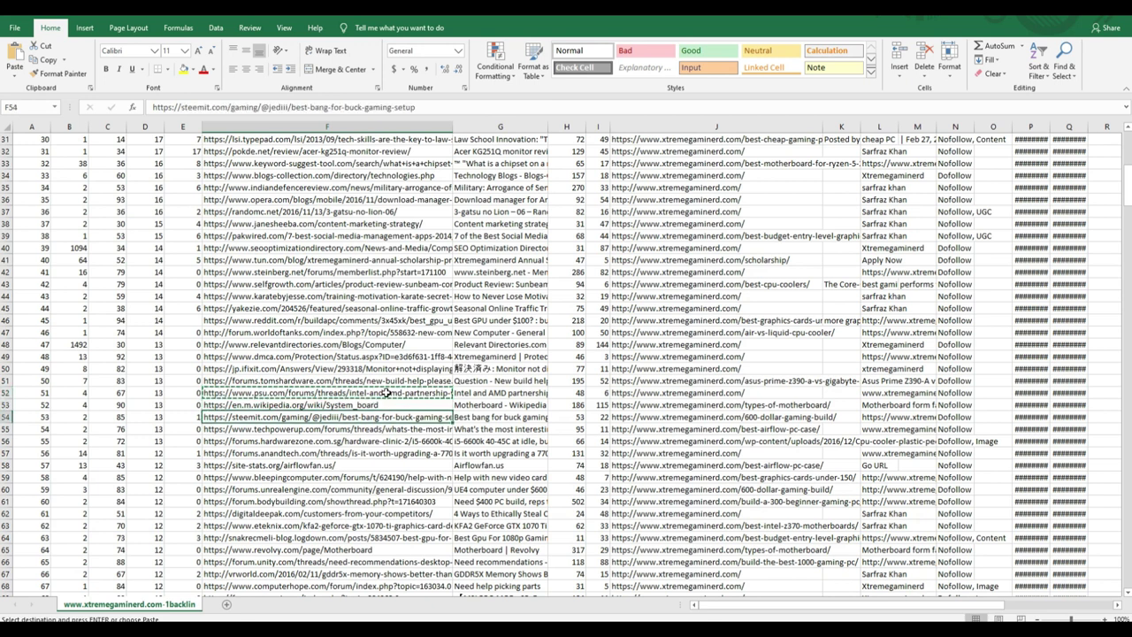
pyautogui.press('Right')
pyautogui.press('Up')
pyautogui.press('Left')
pyautogui.press('Down')
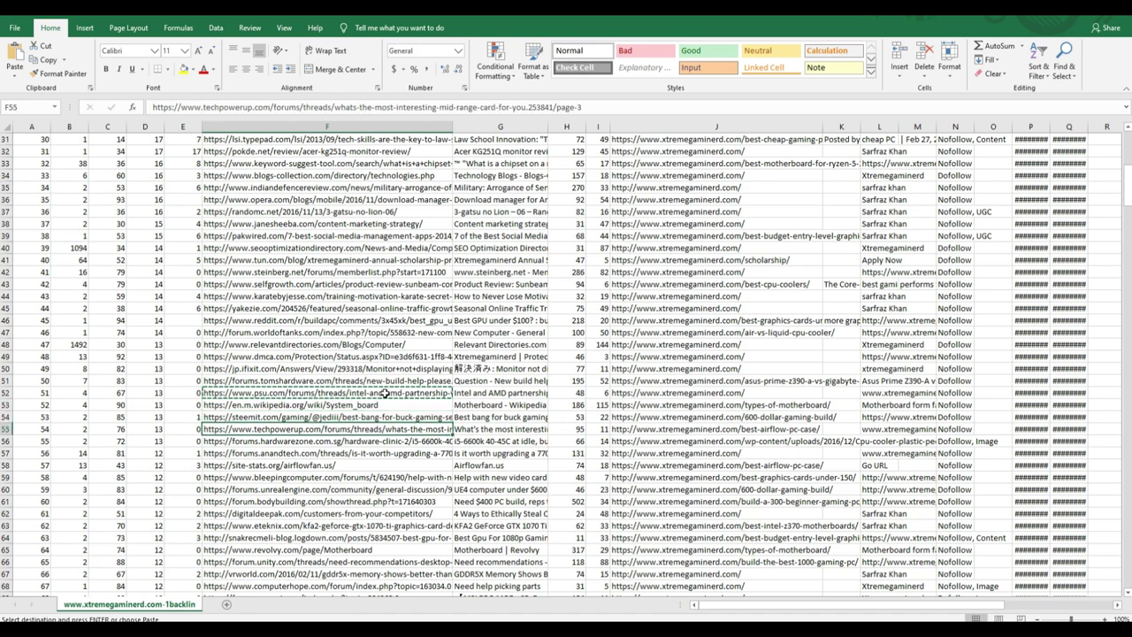
pyautogui.press('Down')
pyautogui.press('Down')
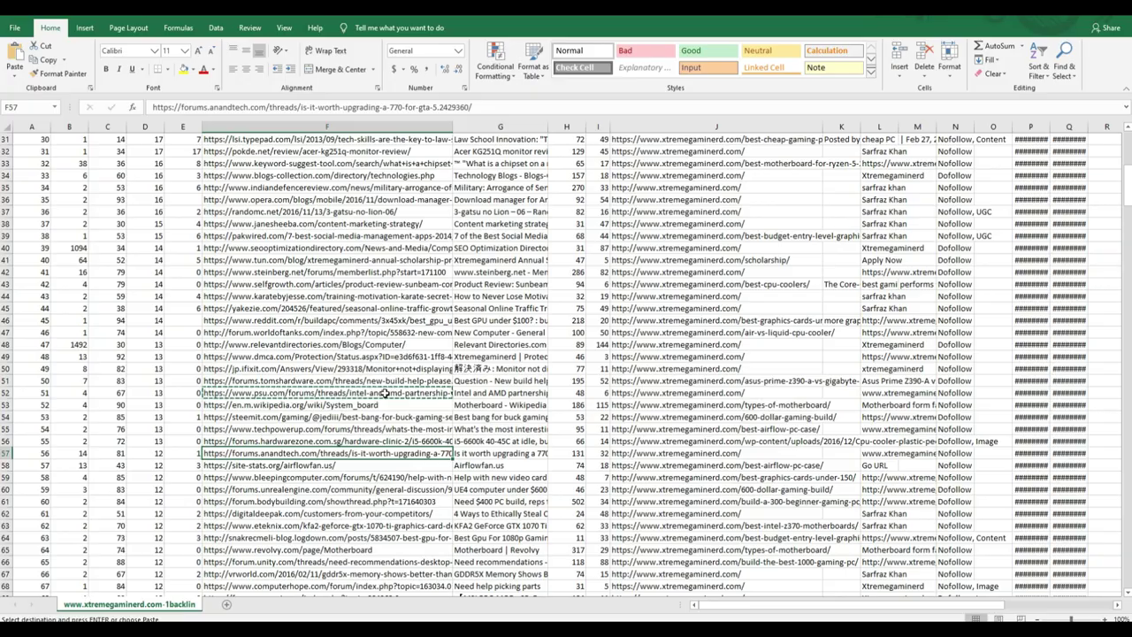
pyautogui.hotkey('alt', 'Tab')
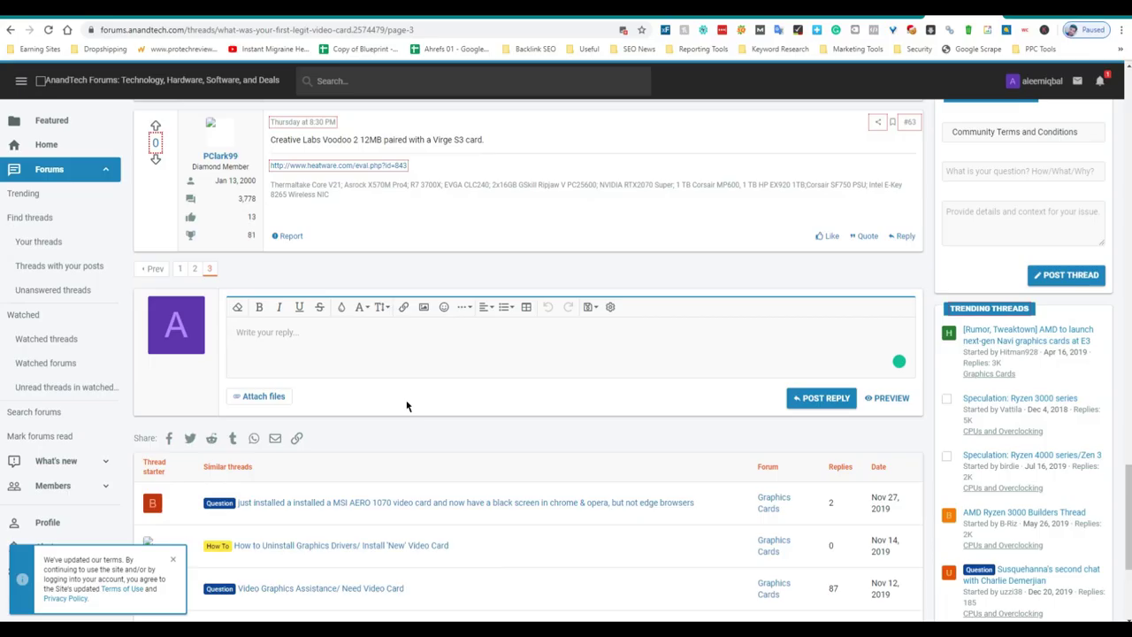
# Start the AnandTech reply with 'I currently have RX 580 and its one of the best graphics c' and open a new tab
pyautogui.hotkey('alt', 'Tab')
pyautogui.hotkey('alt', 'Tab')
pyautogui.scroll(3, 449, 367)
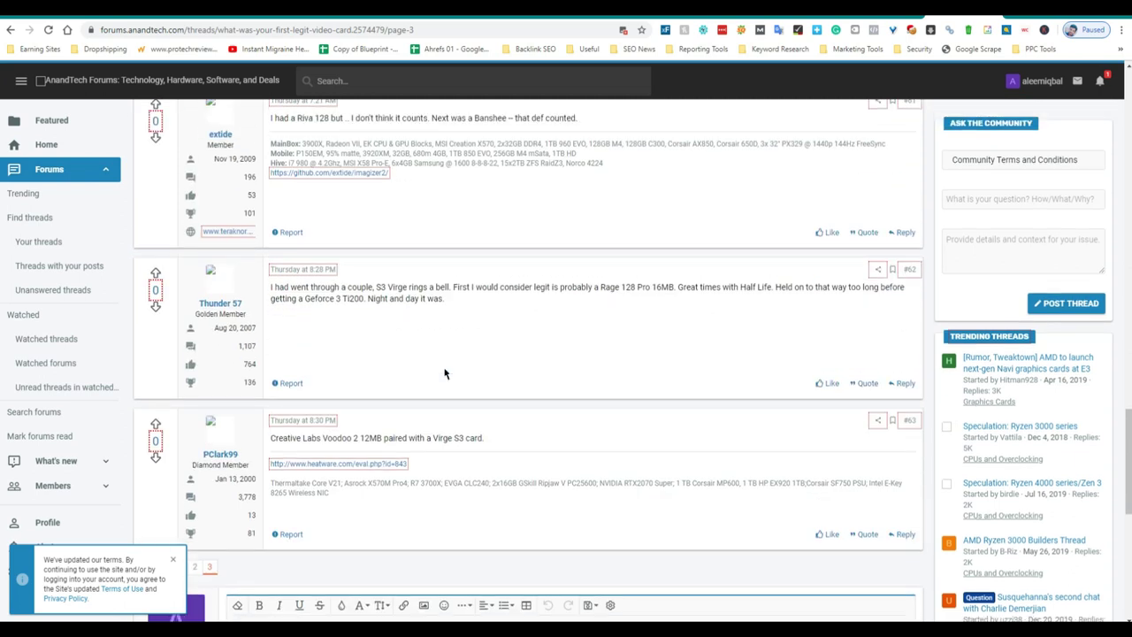
pyautogui.scroll(-5, 447, 368)
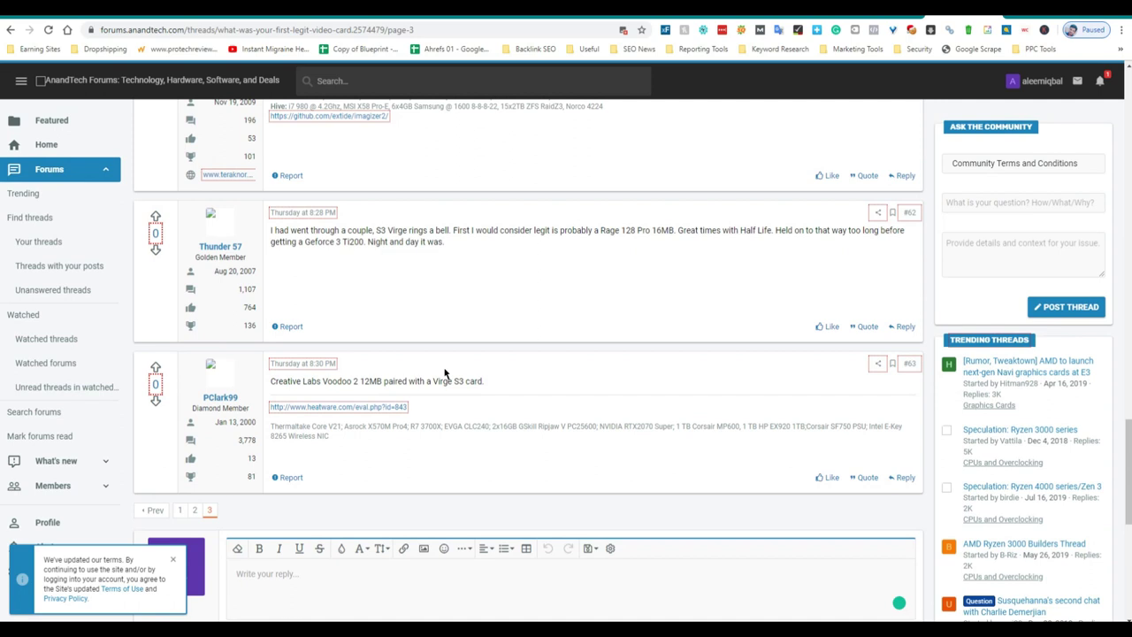
pyautogui.scroll(-5, 445, 373)
pyautogui.scroll(3, 445, 373)
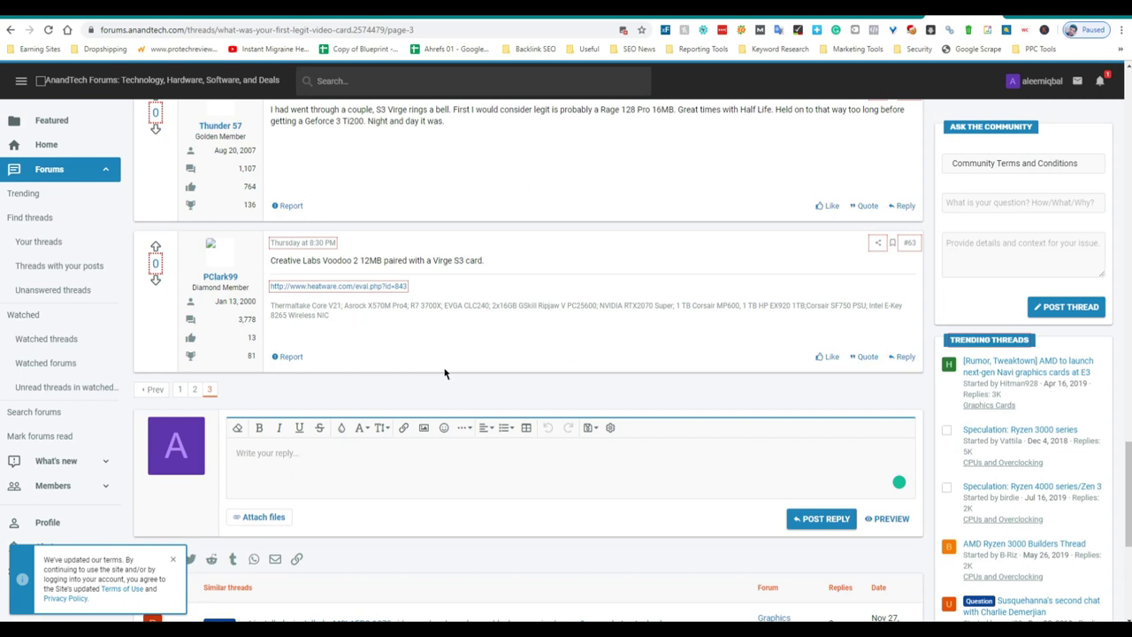
pyautogui.write('I currently have RX 580 and its one of the ')
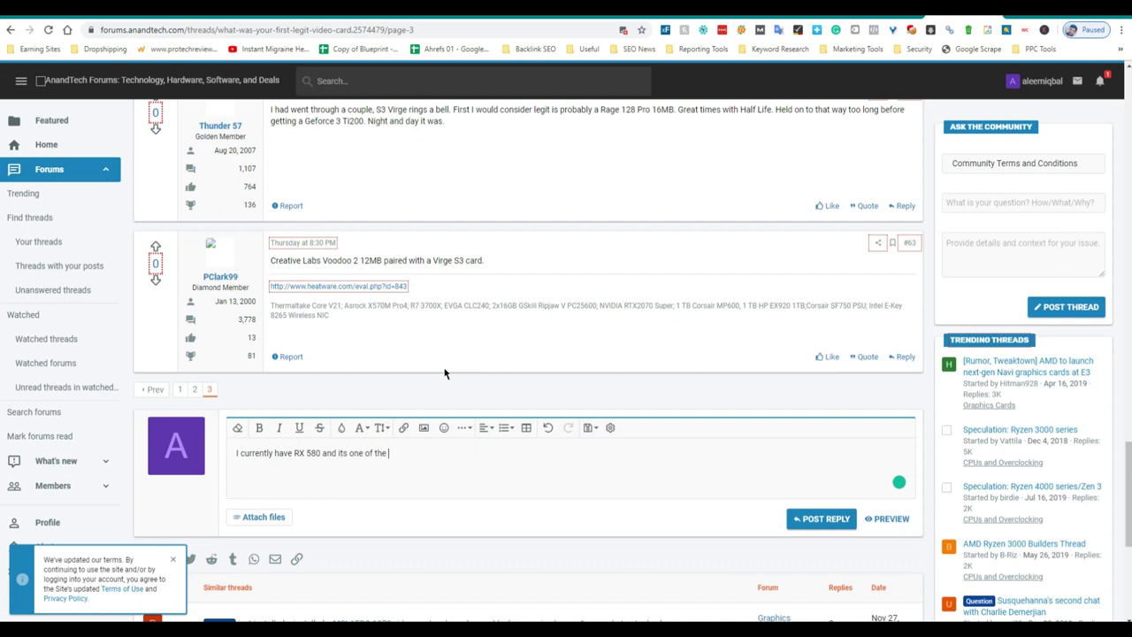
pyautogui.write('best graphics card')
pyautogui.hotkey('ctrl', 't')
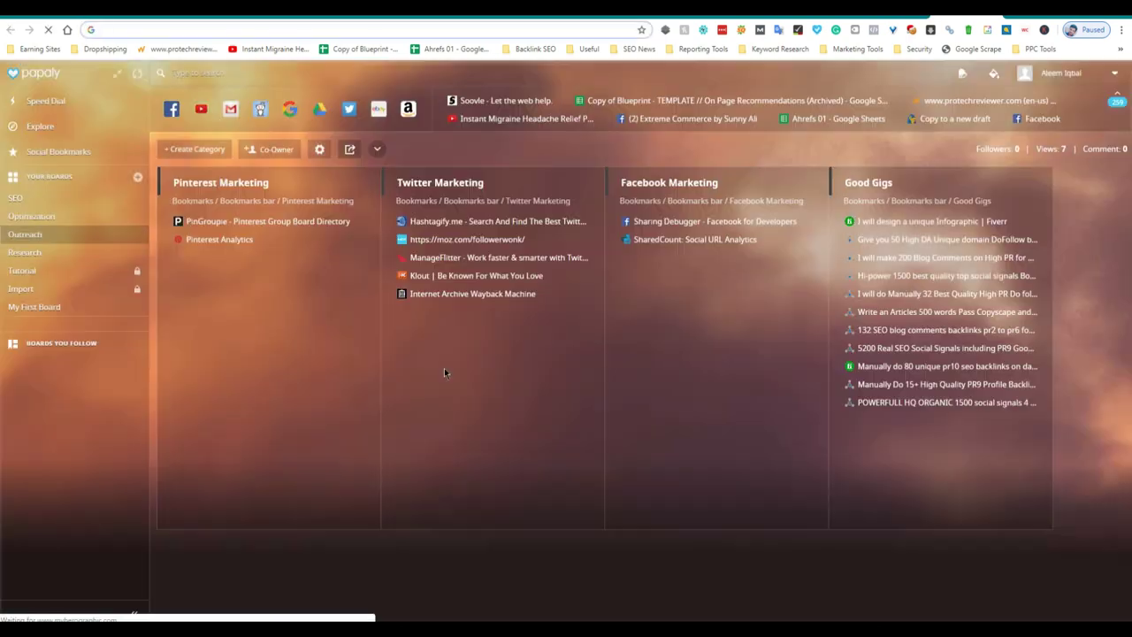
# Search for 'best graphics card site:protechreviewer.com'
pyautogui.write('best')
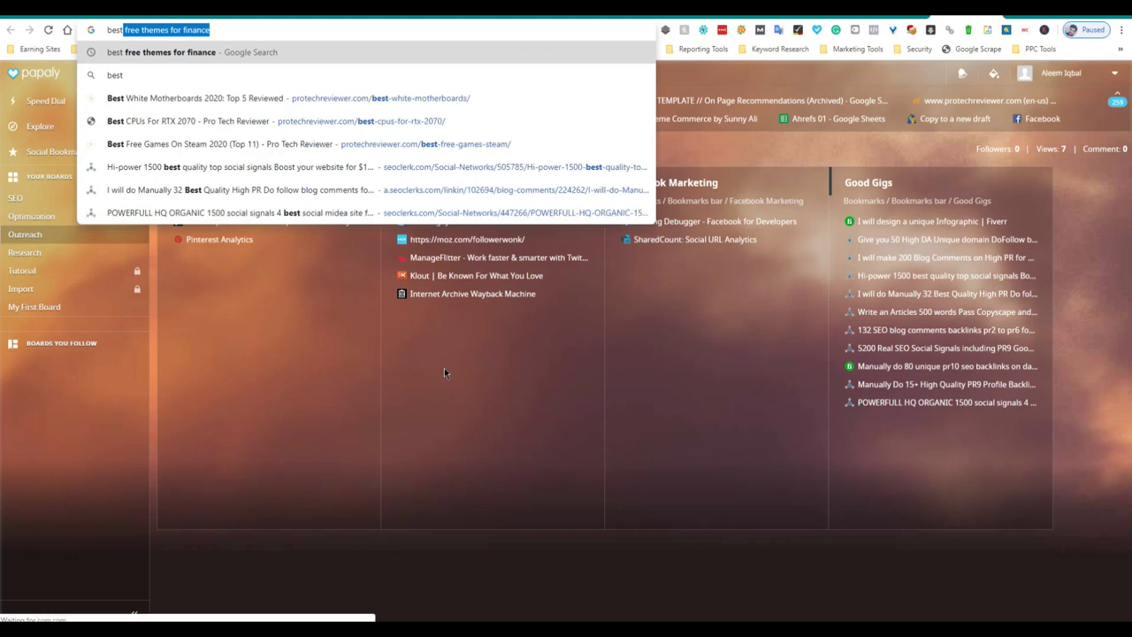
pyautogui.write(' g')
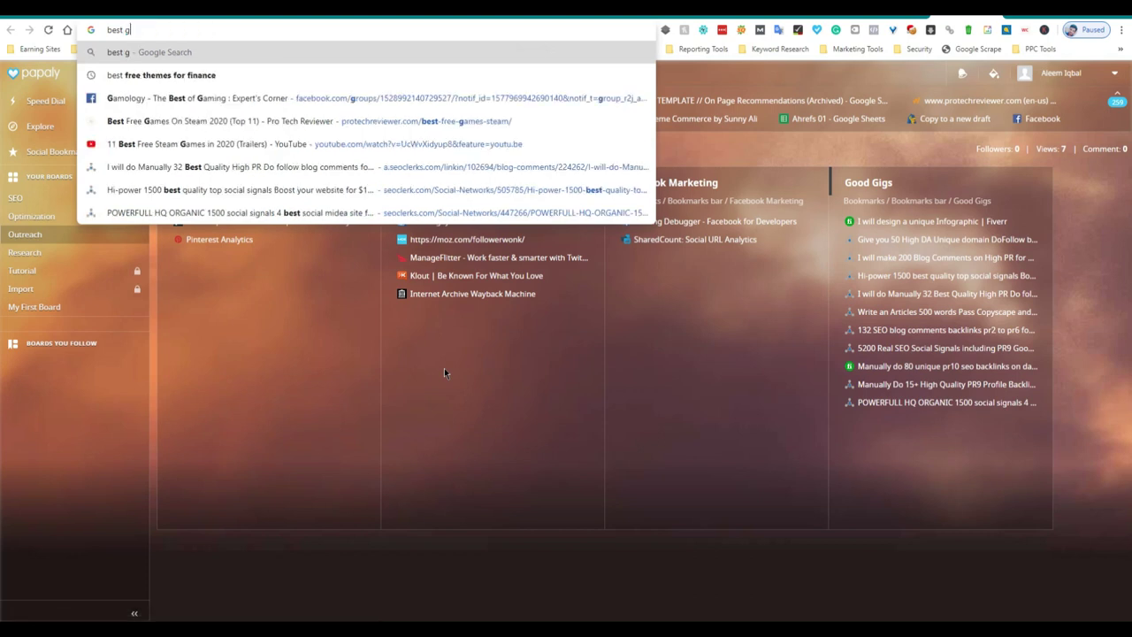
pyautogui.write('raphics car')
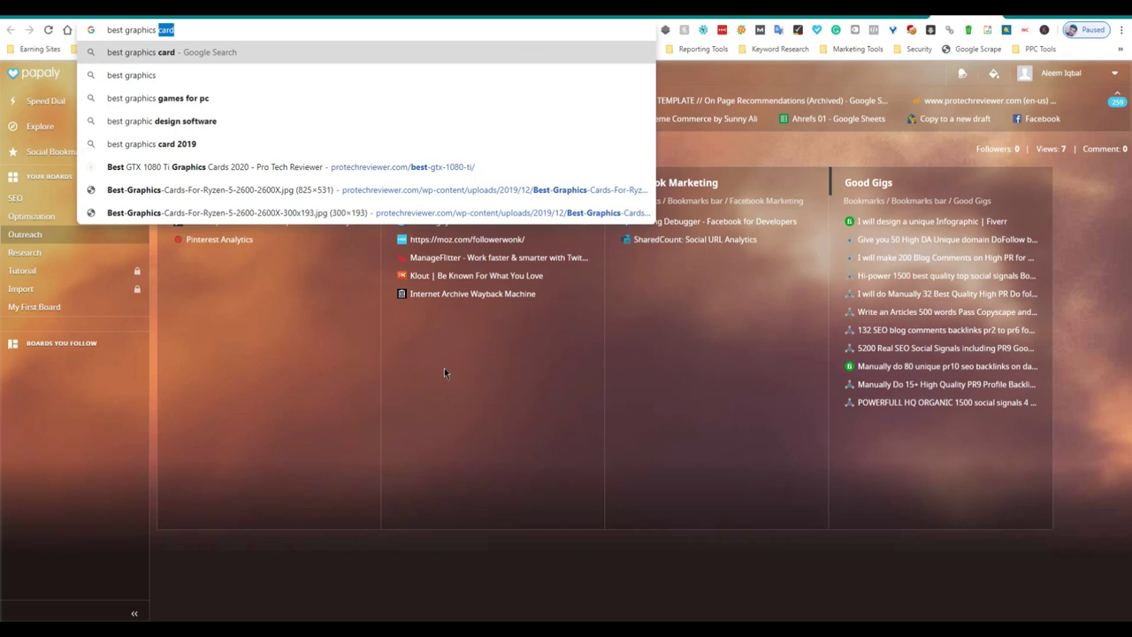
pyautogui.write('d s')
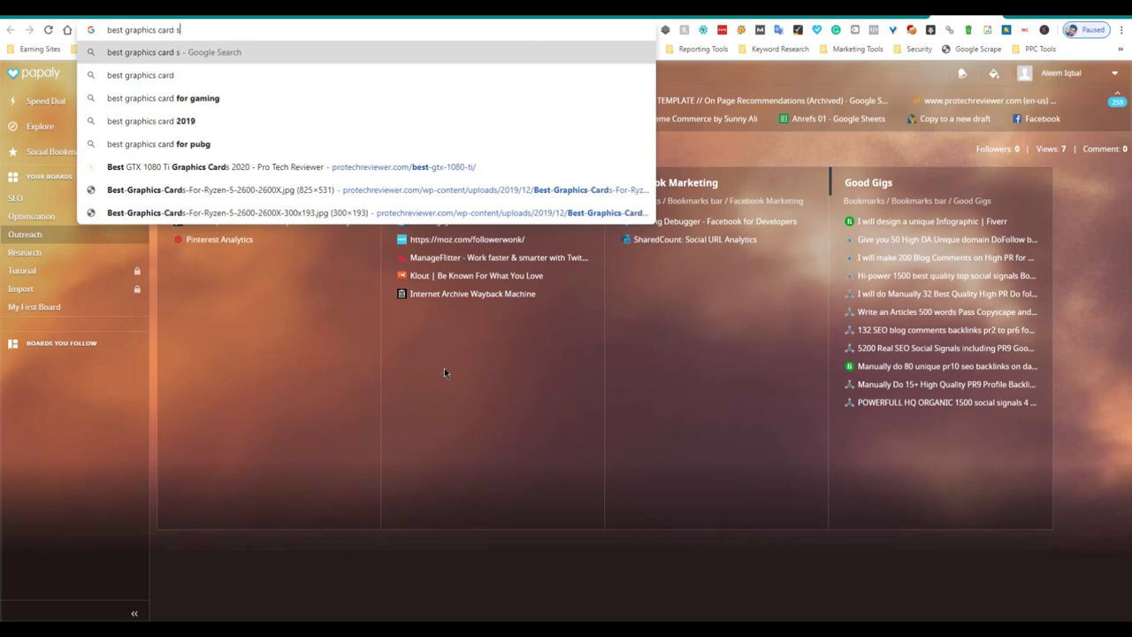
pyautogui.write('ite:pr')
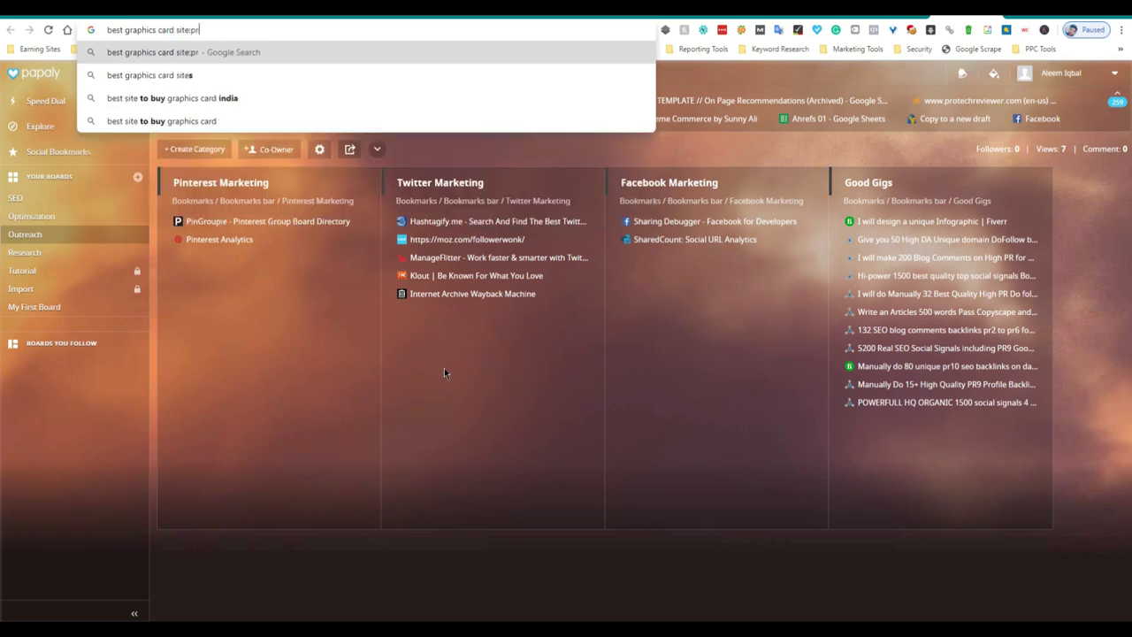
pyautogui.write('otechreviewer.com')
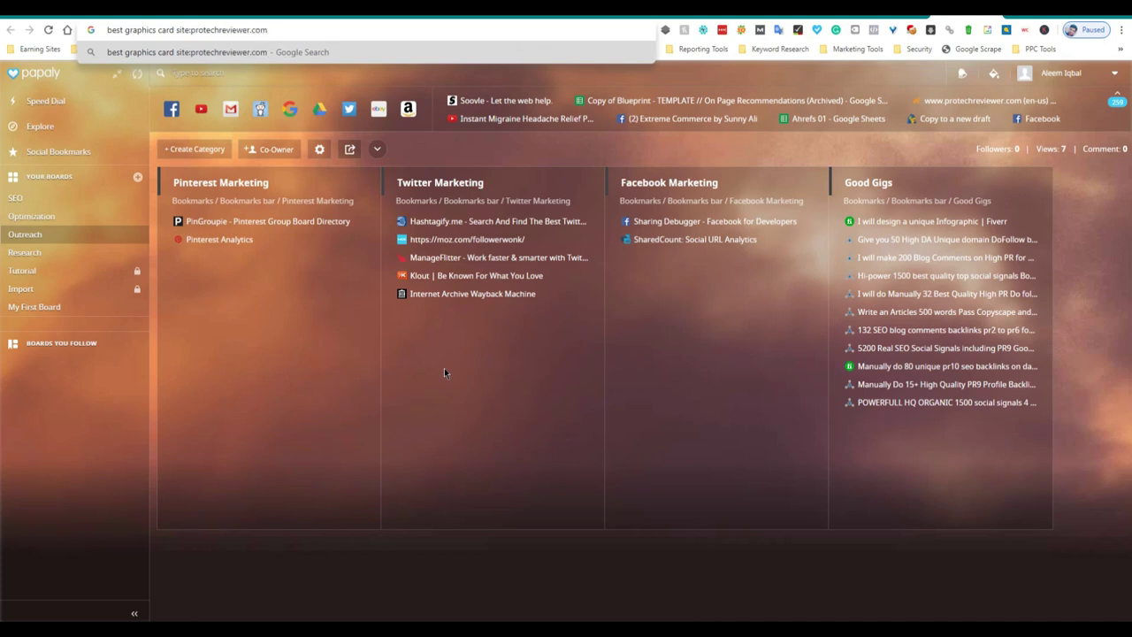
pyautogui.press('Return')
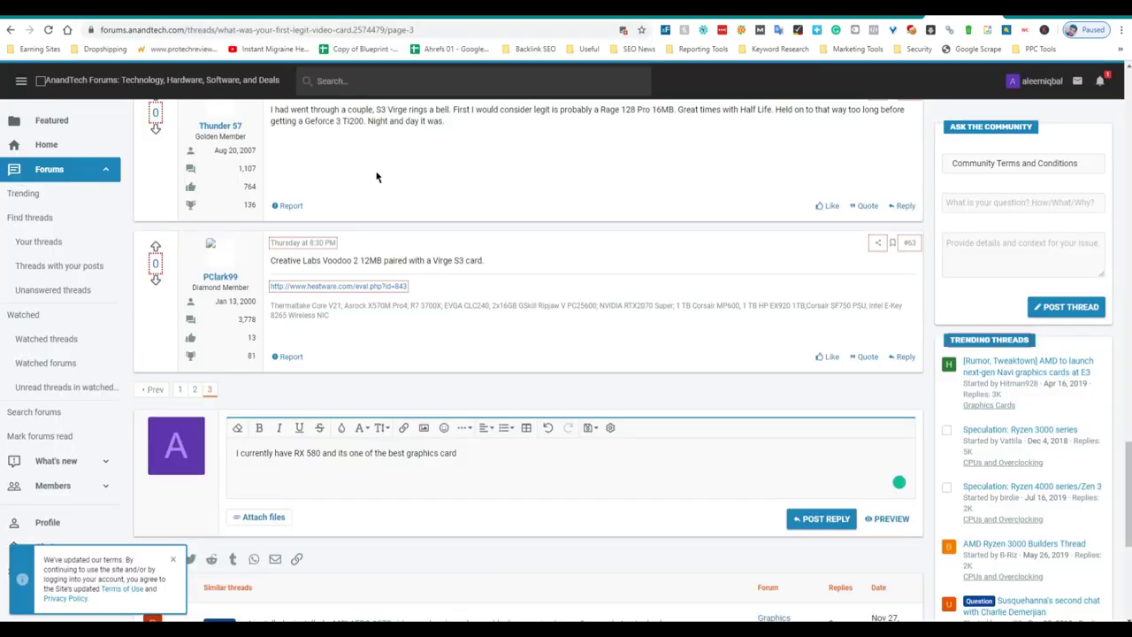
# Link the words 'graphics card' in the reply to the copied protechreviewer article URL
pyautogui.moveTo(475, 465); pyautogui.dragTo(406, 455)
pyautogui.click(403, 428)
pyautogui.hotkey('ctrl', 'v')
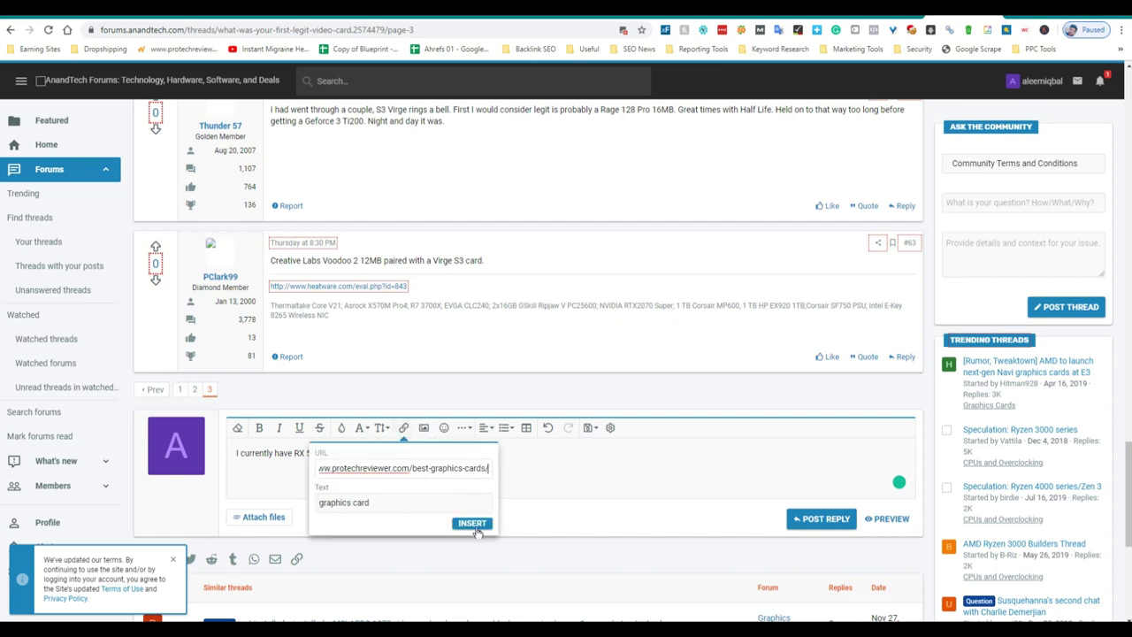
pyautogui.click(477, 527)
pyautogui.click(575, 467)
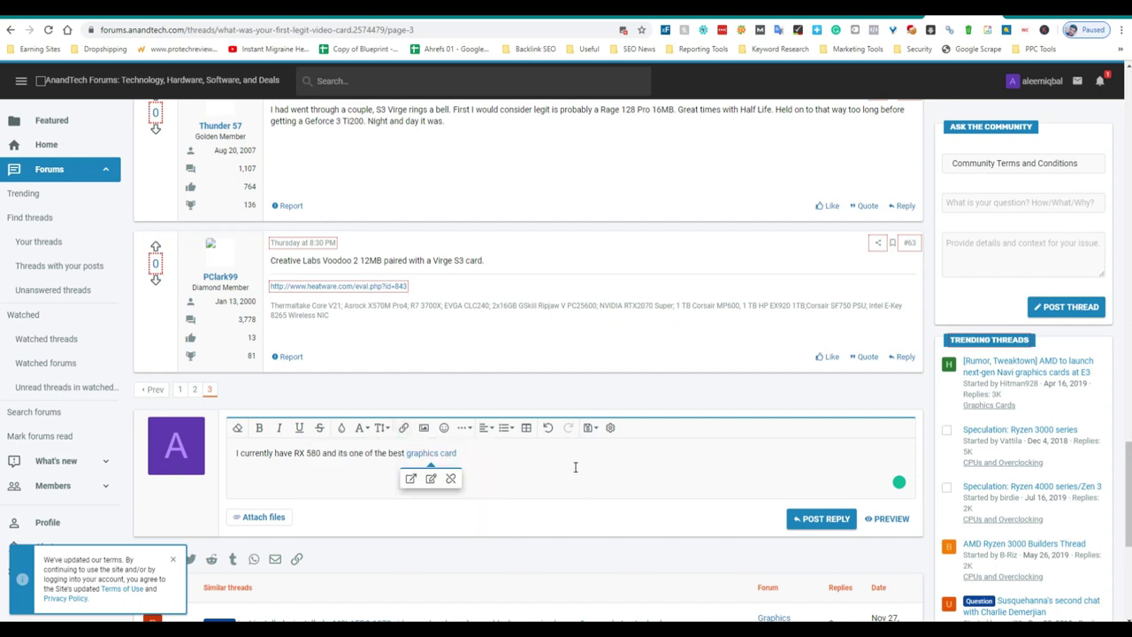
# Add the line 'I live in an underdeveloped country so its not easy to get your hands on a good graphics card' and post the reply
pyautogui.press('Return')
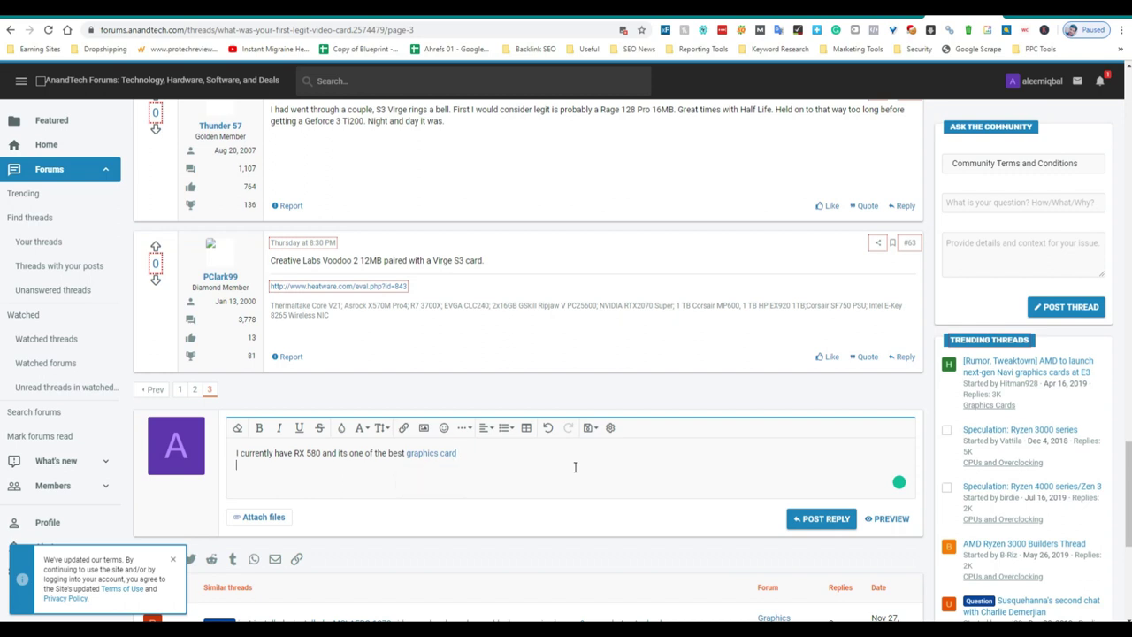
pyautogui.write('I hav')
pyautogui.press('BackSpace')
pyautogui.press('BackSpace')
pyautogui.press('BackSpace')
pyautogui.press('BackSpace')
pyautogui.press('BackSpace')
pyautogui.press('BackSpace')
pyautogui.press('BackSpace')
pyautogui.write('live in an under developm')
pyautogui.press('BackSpace')
pyautogui.write('ed country so')
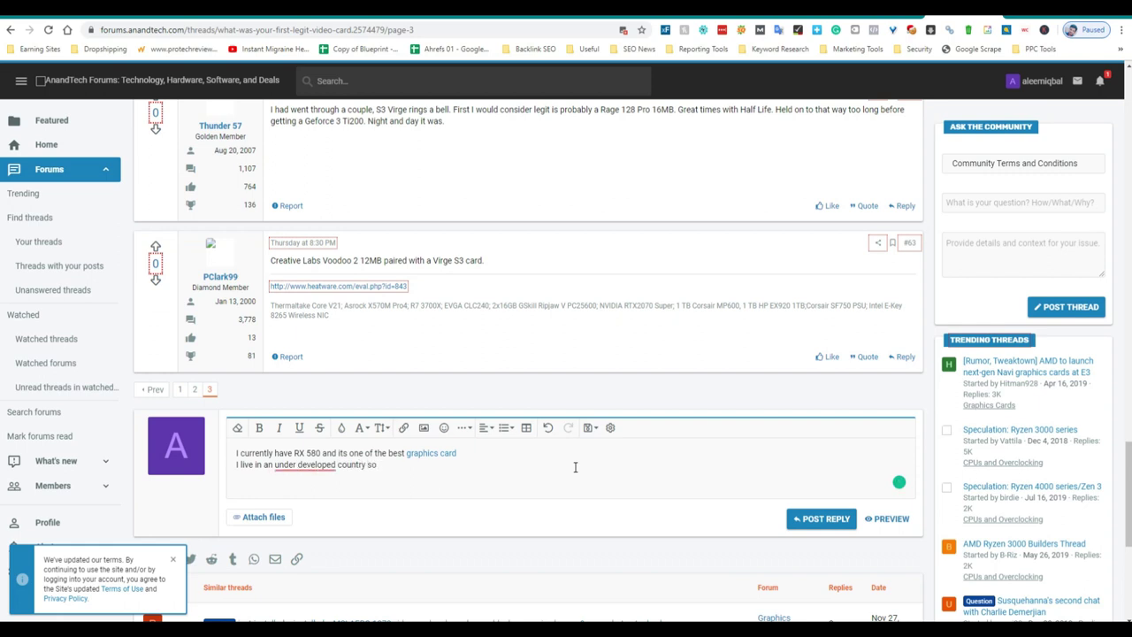
pyautogui.moveTo(294, 465)
pyautogui.click(316, 403)
pyautogui.write('its not eas')
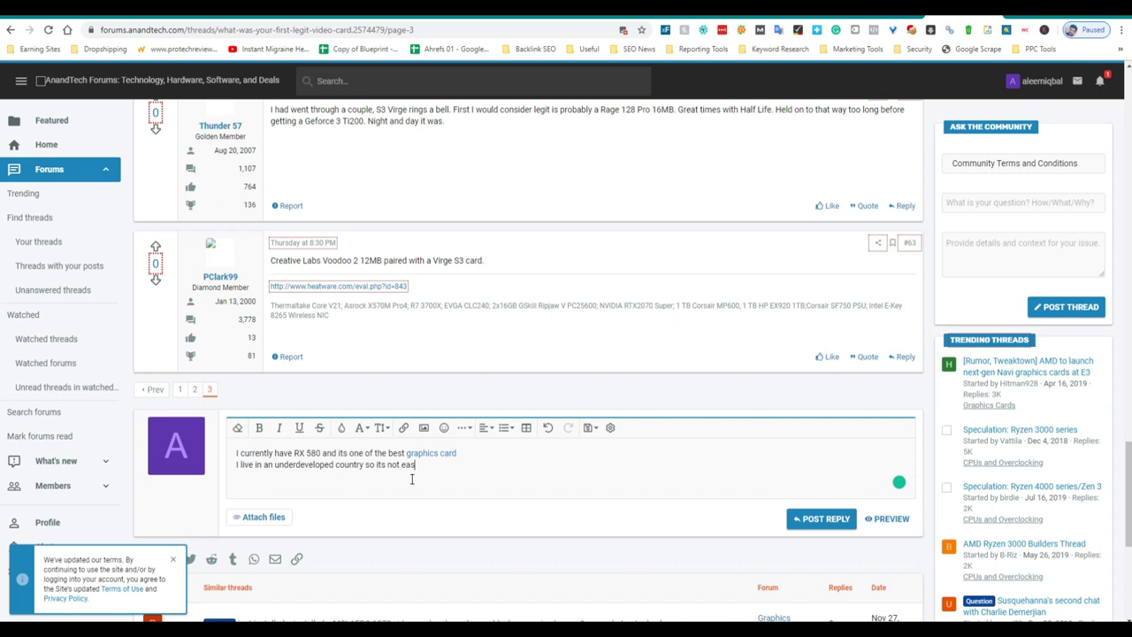
pyautogui.write('y to get your hands on a good graphics card')
pyautogui.click(823, 519)
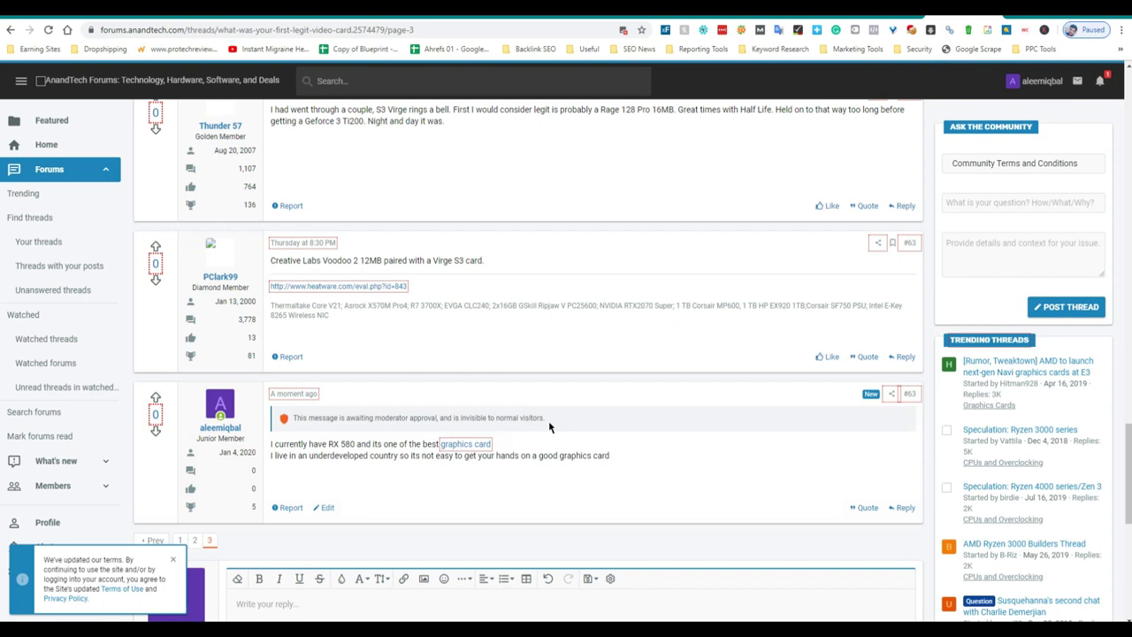
# Copy the row 60 target URL from Excel and load the Unreal Engine thread in Chrome
pyautogui.hotkey('alt', 'Tab')
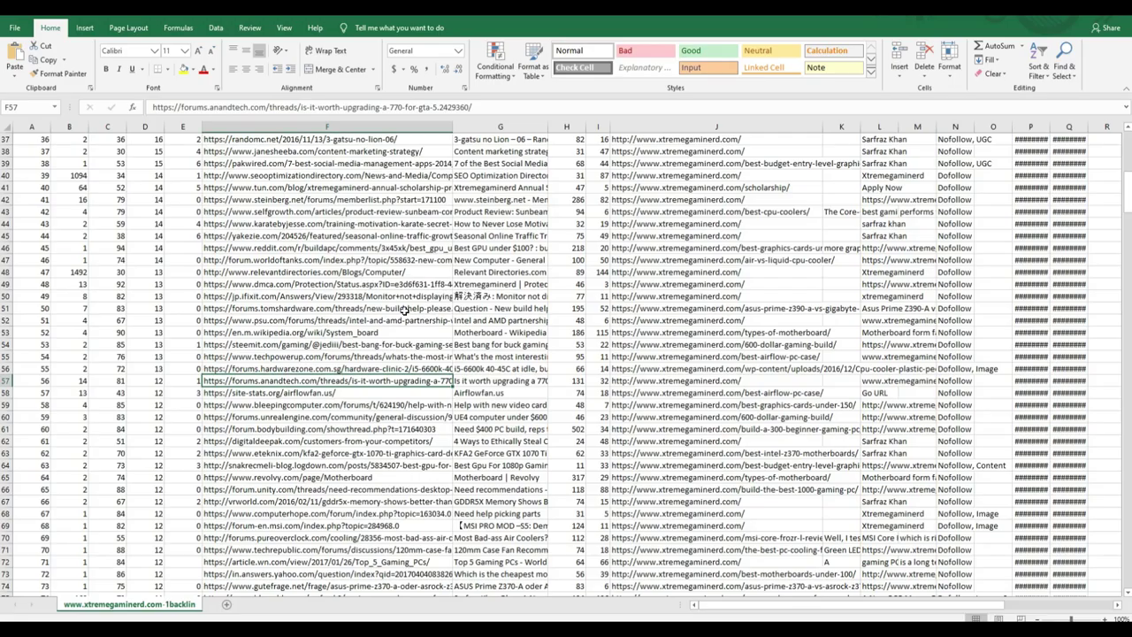
pyautogui.press('Down')
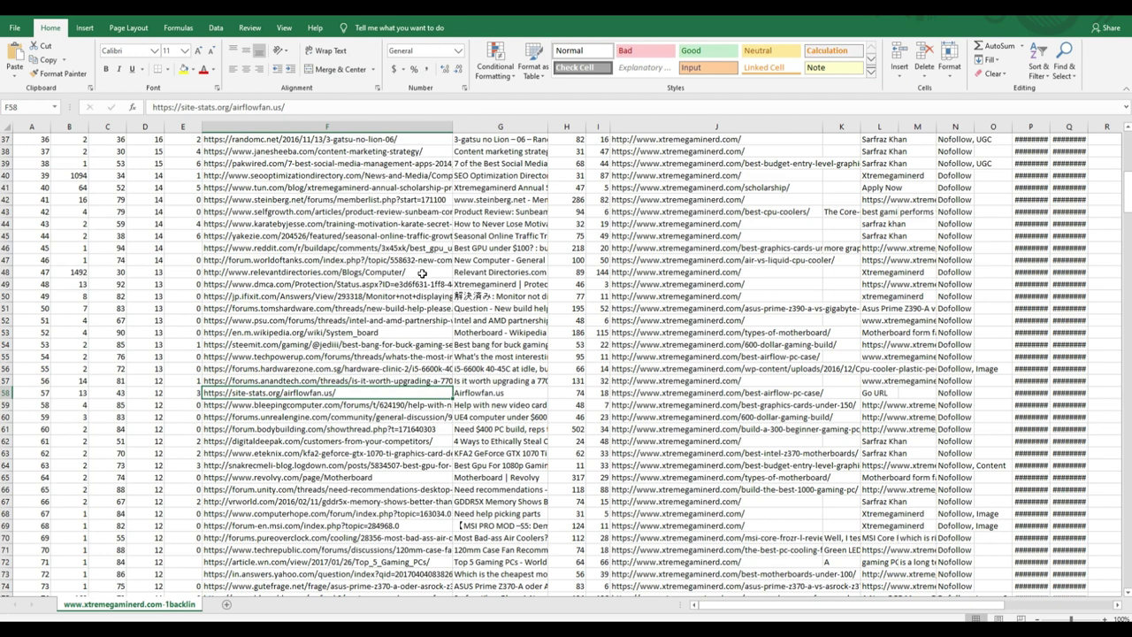
pyautogui.press('Down')
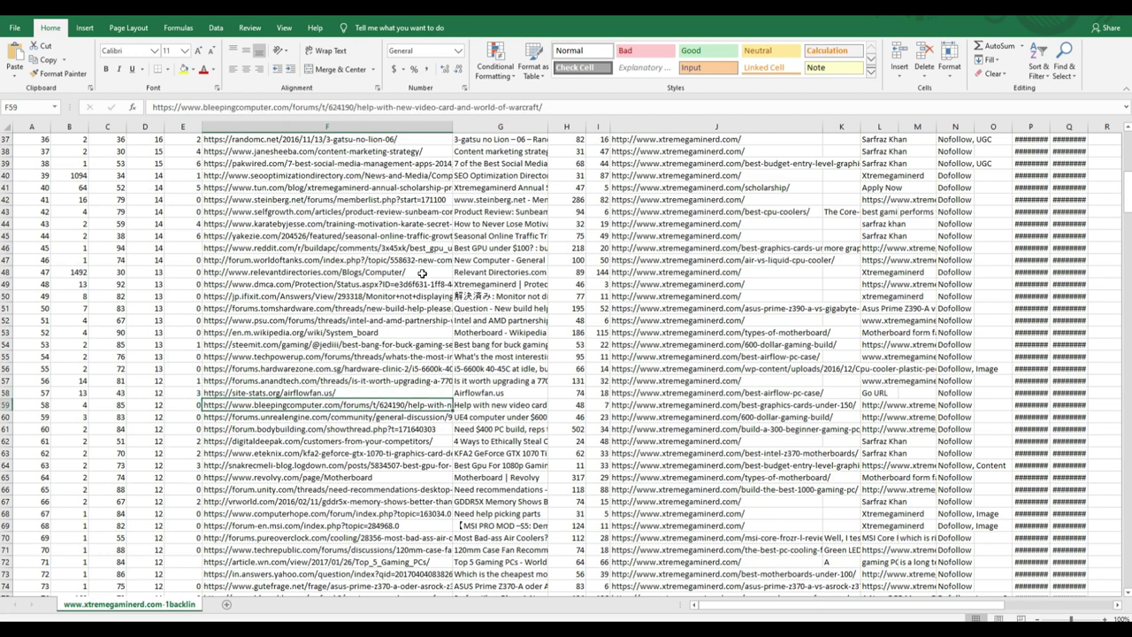
pyautogui.hotkey('ctrl', 'c')
pyautogui.hotkey('alt', 'Tab')
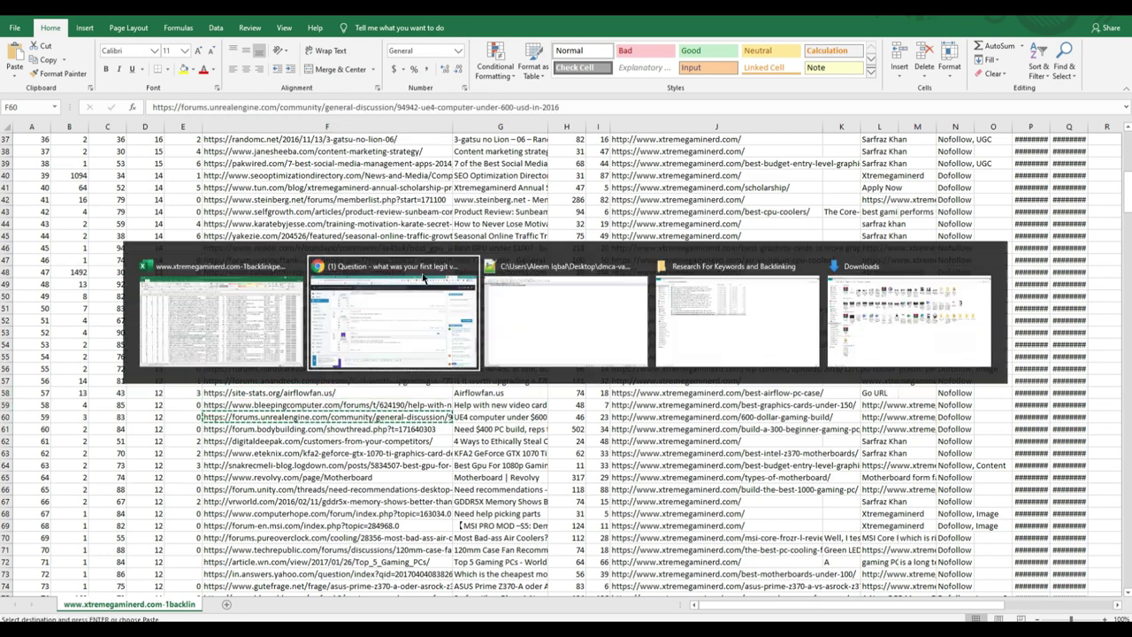
pyautogui.click(408, 27)
pyautogui.hotkey('ctrl', 'v')
pyautogui.press('Return')
pyautogui.hotkey('alt', 'Tab')
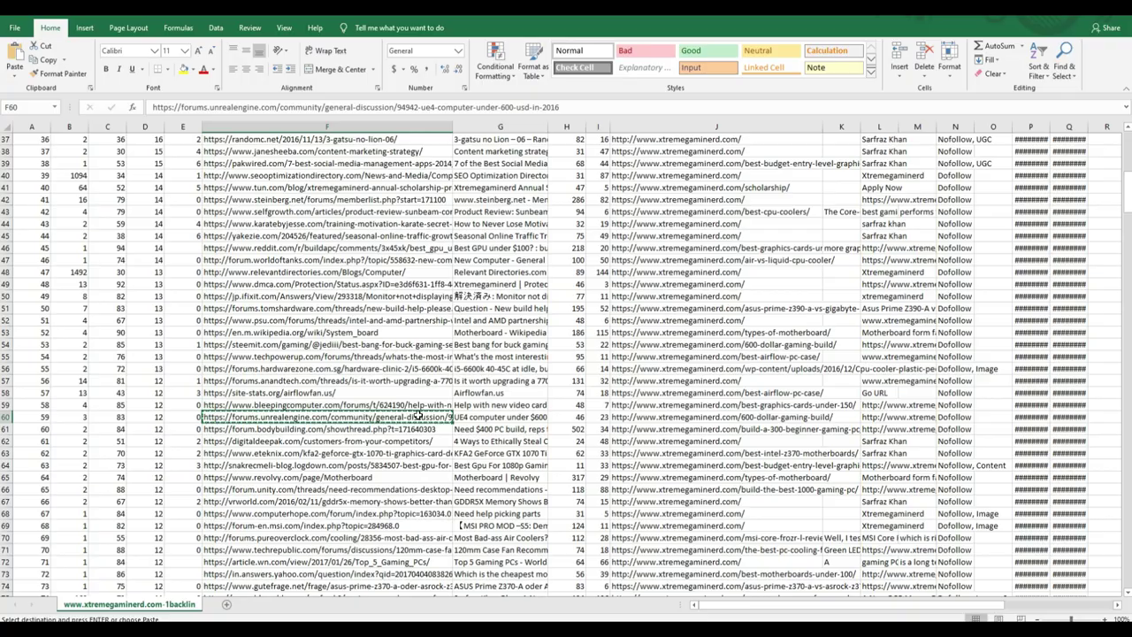
pyautogui.hotkey('alt', 'Tab')
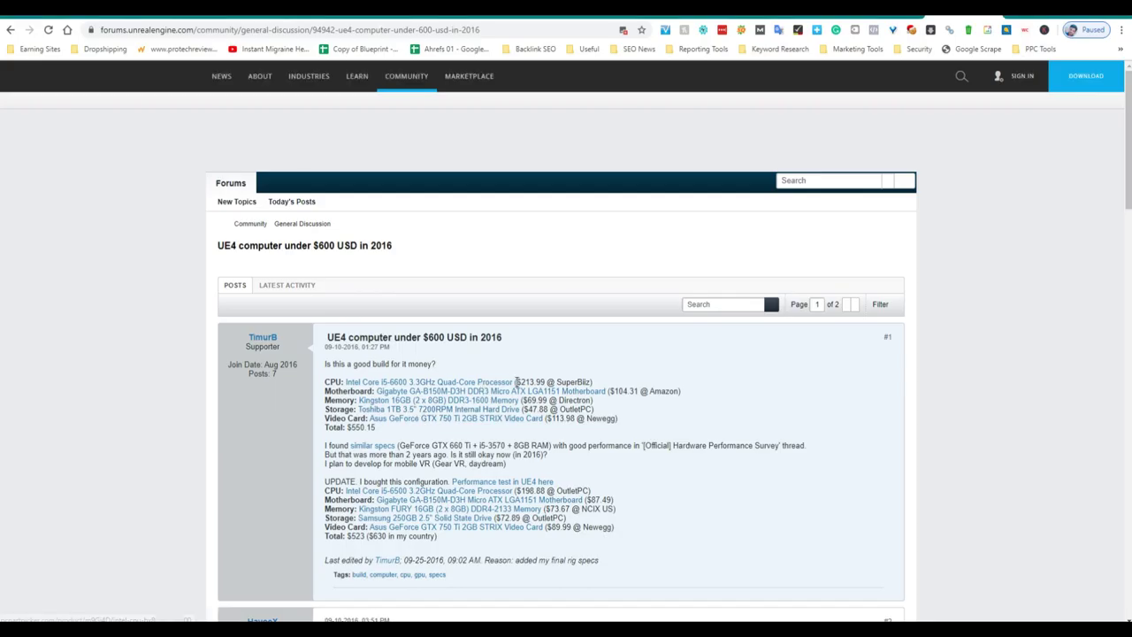
# Scroll the Unreal Engine thread and compare it against row 60 of the backlink sheet
pyautogui.scroll(-2, 491, 416)
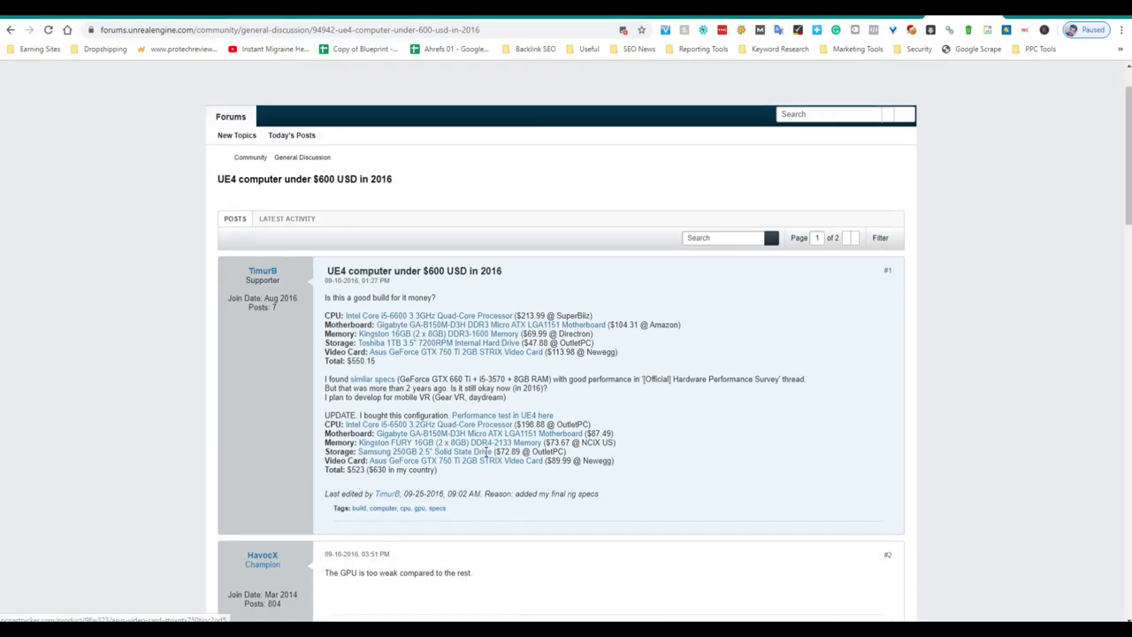
pyautogui.scroll(-12, 486, 457)
pyautogui.hotkey('alt', 'Tab')
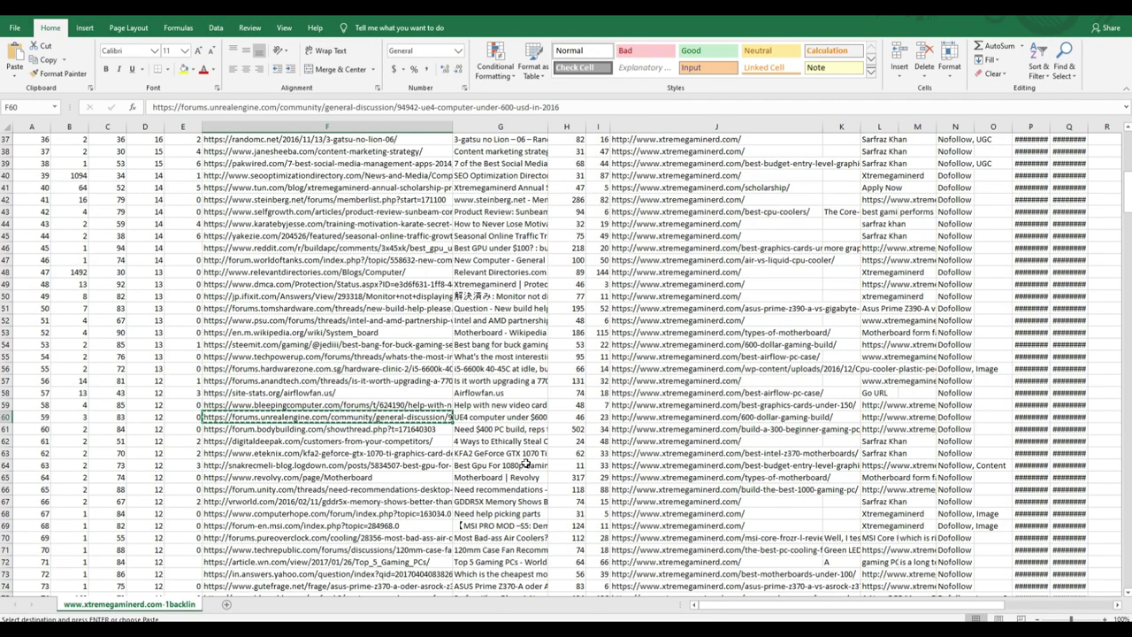
pyautogui.press('Right')
pyautogui.press('Right')
pyautogui.press('Right')
pyautogui.press('Right')
pyautogui.press('Right')
pyautogui.press('Right')
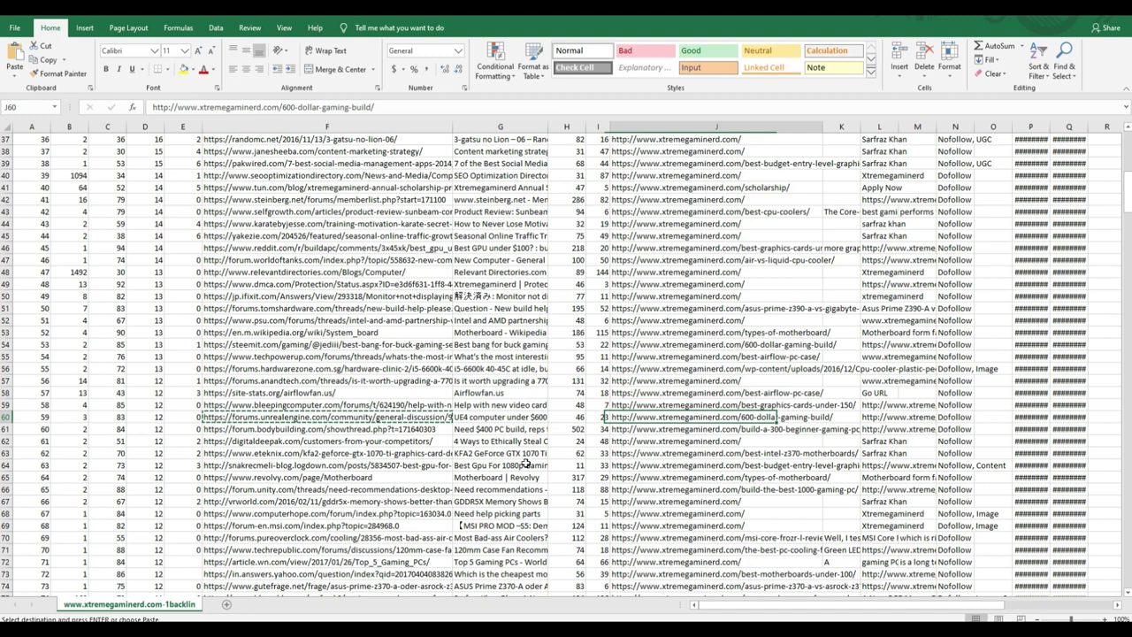
pyautogui.press('Left')
pyautogui.press('Left')
pyautogui.press('Left')
pyautogui.press('Left')
pyautogui.press('Left')
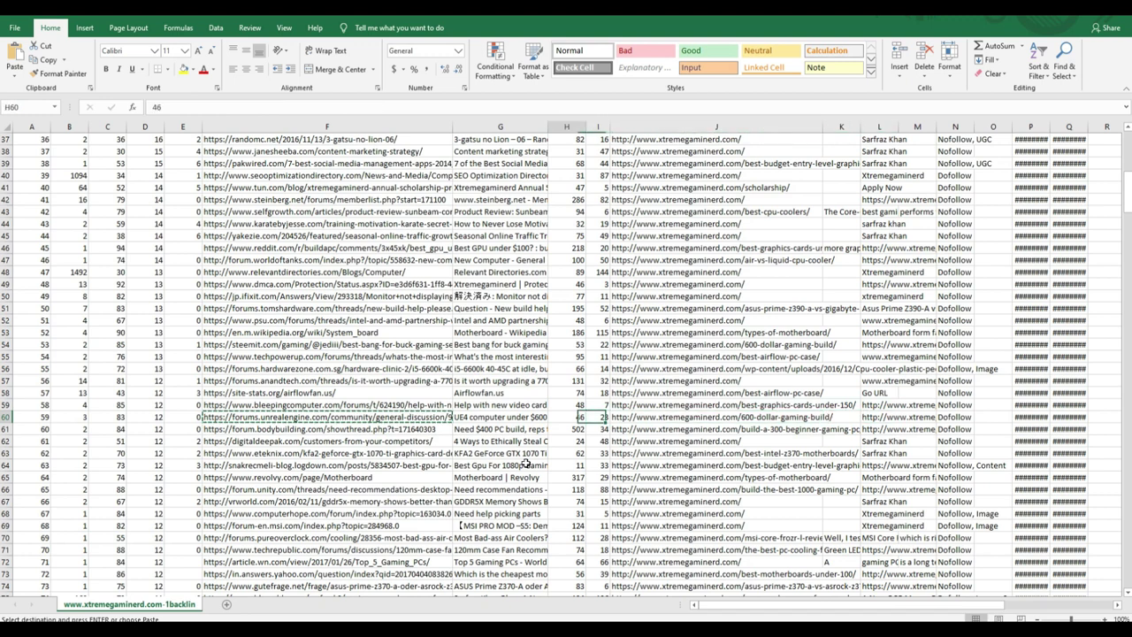
pyautogui.hotkey('alt', 'Tab')
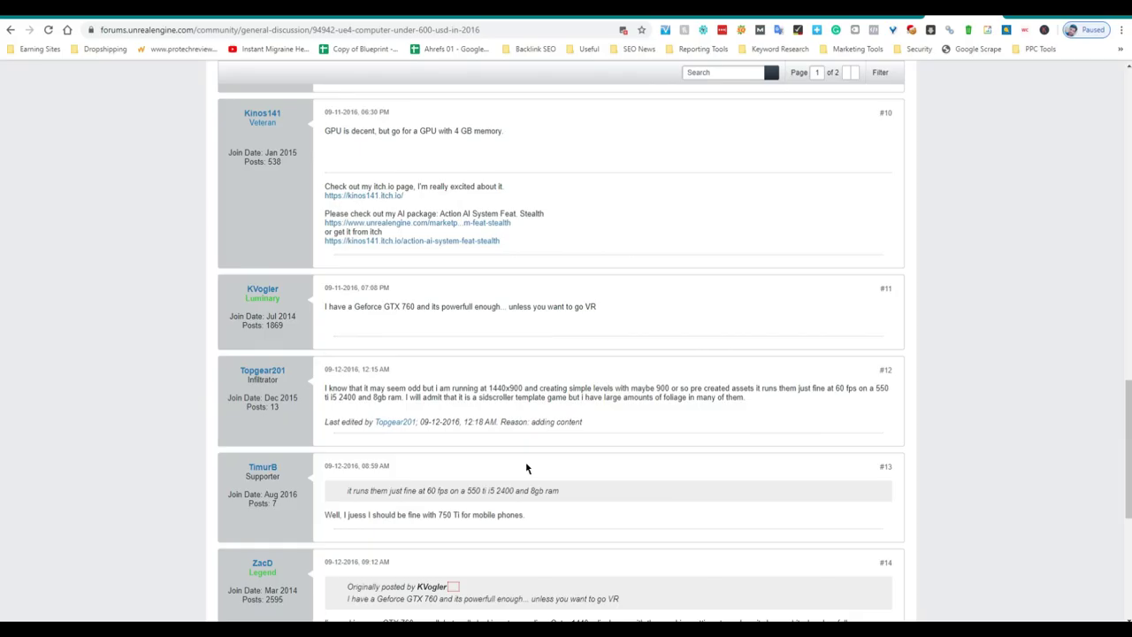
# Search the page for 'xtre', then sign in to the forum, revealing a permanent spam ban
pyautogui.hotkey('ctrl', 'f')
pyautogui.write('xtre')
pyautogui.press('Escape')
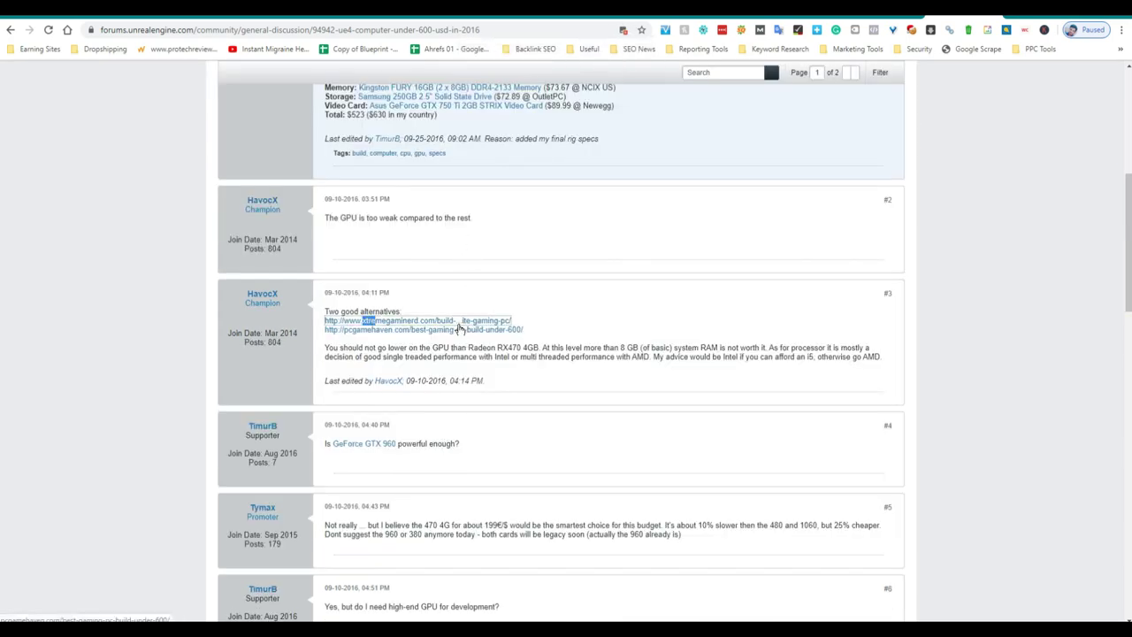
pyautogui.scroll(5, 459, 329)
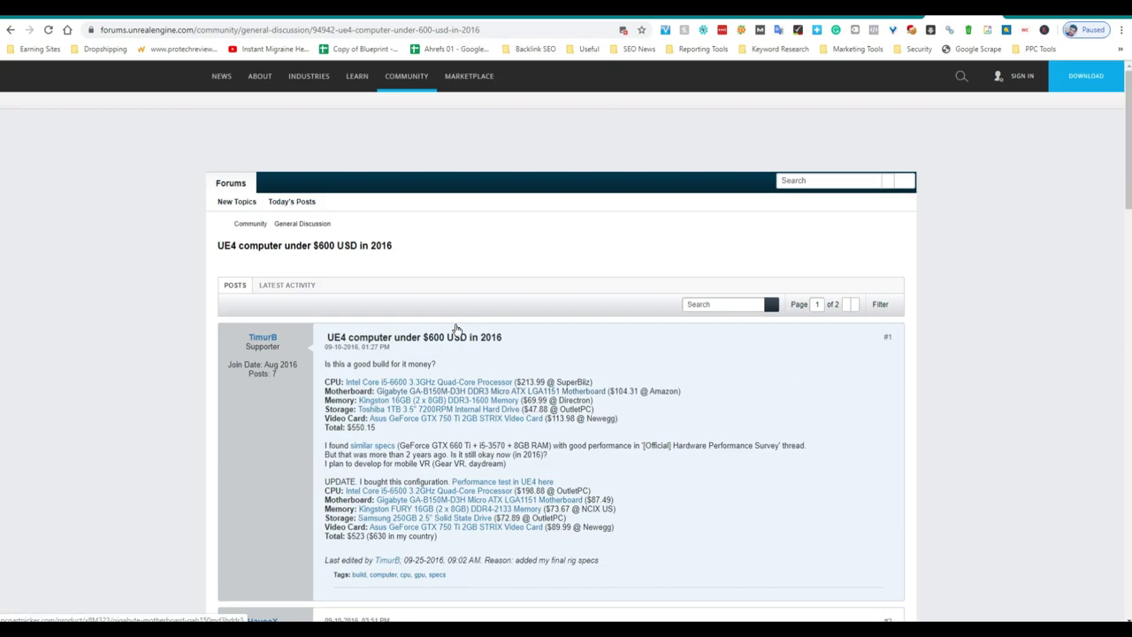
pyautogui.click(1015, 92)
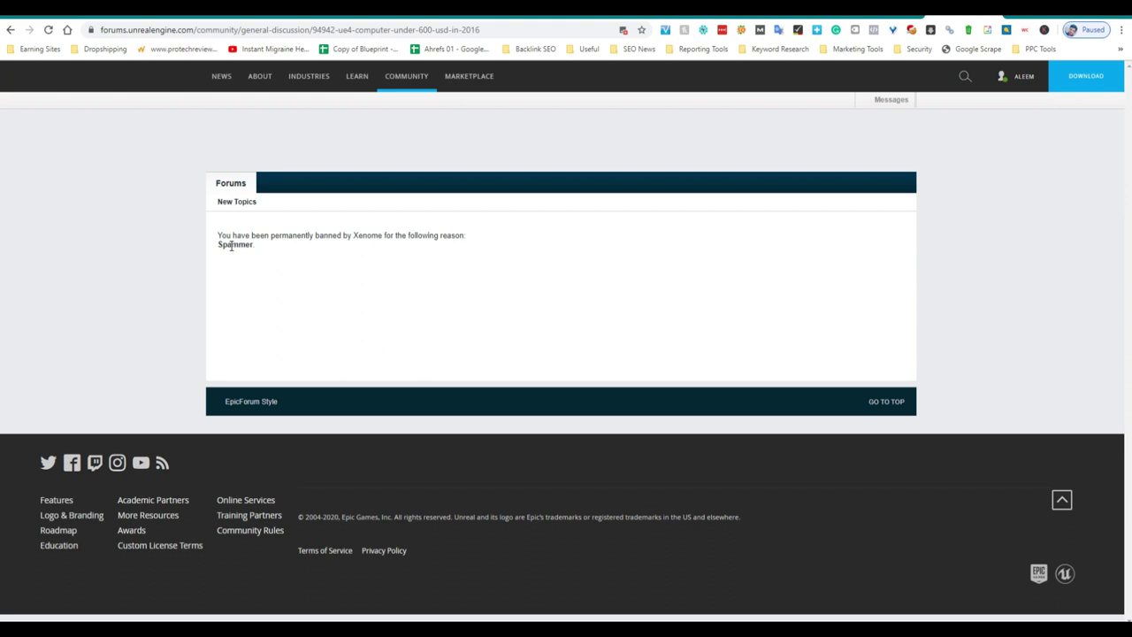
pyautogui.hotkey('alt', 'Tab')
pyautogui.hotkey('alt', 'Tab')
pyautogui.hotkey('alt', 'Tab')
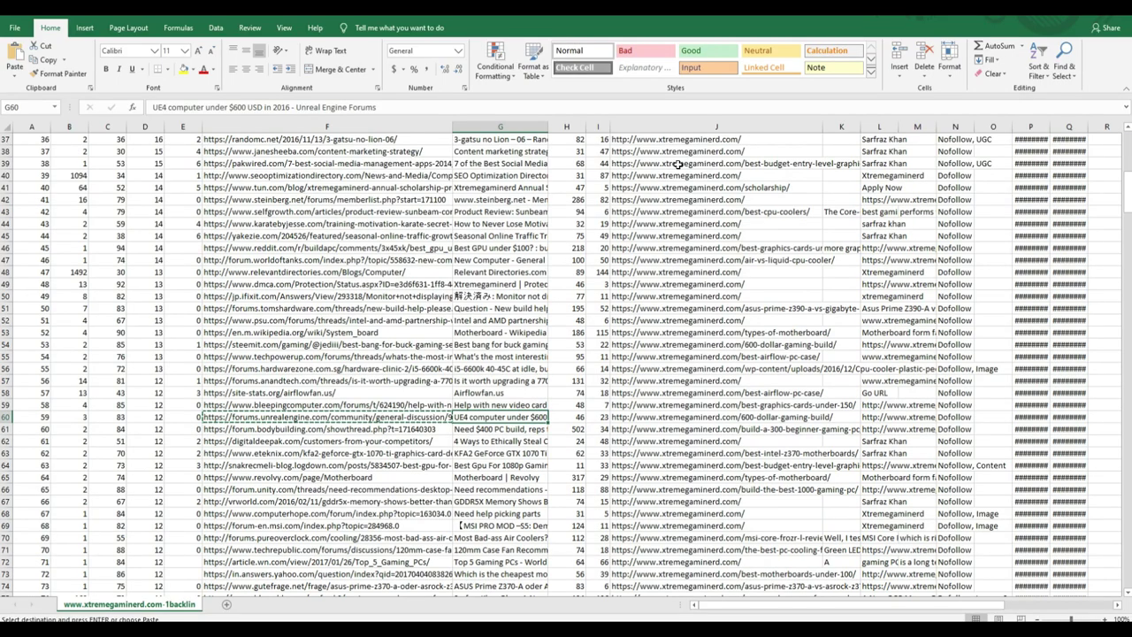
# Copy the digitaldeepak competitors URL from F62 and load it in Chrome
pyautogui.press('Down')
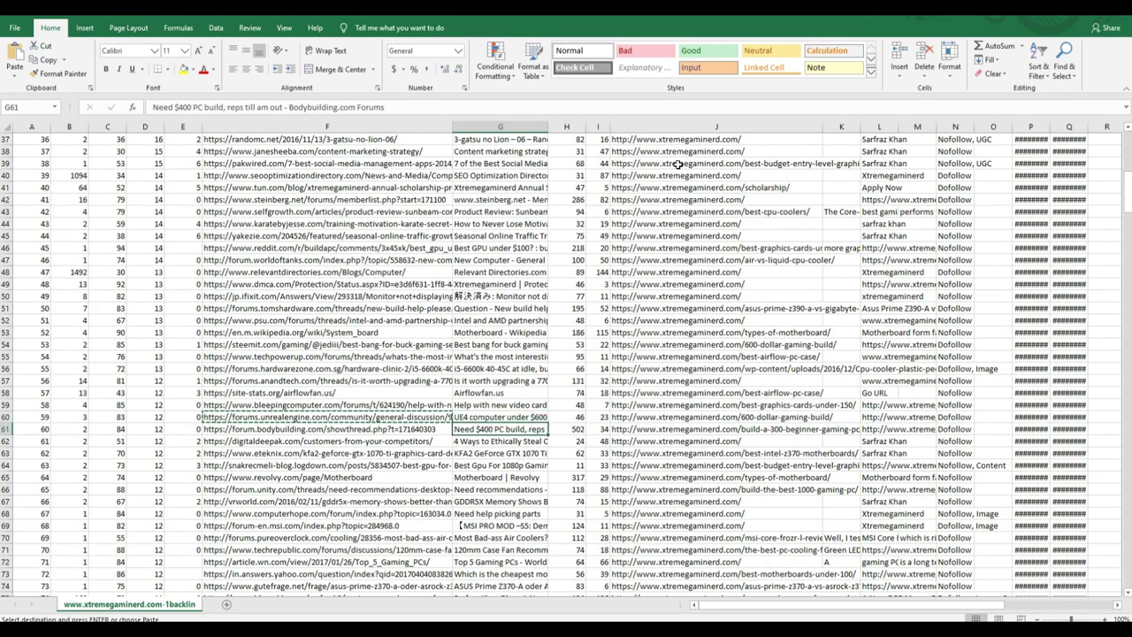
pyautogui.press('Down')
pyautogui.press('Left')
pyautogui.hotkey('ctrl', 'c')
pyautogui.hotkey('alt', 'Tab')
pyautogui.click(391, 32)
pyautogui.hotkey('ctrl', 'v')
pyautogui.press('Return')
pyautogui.hotkey('alt', 'Tab')
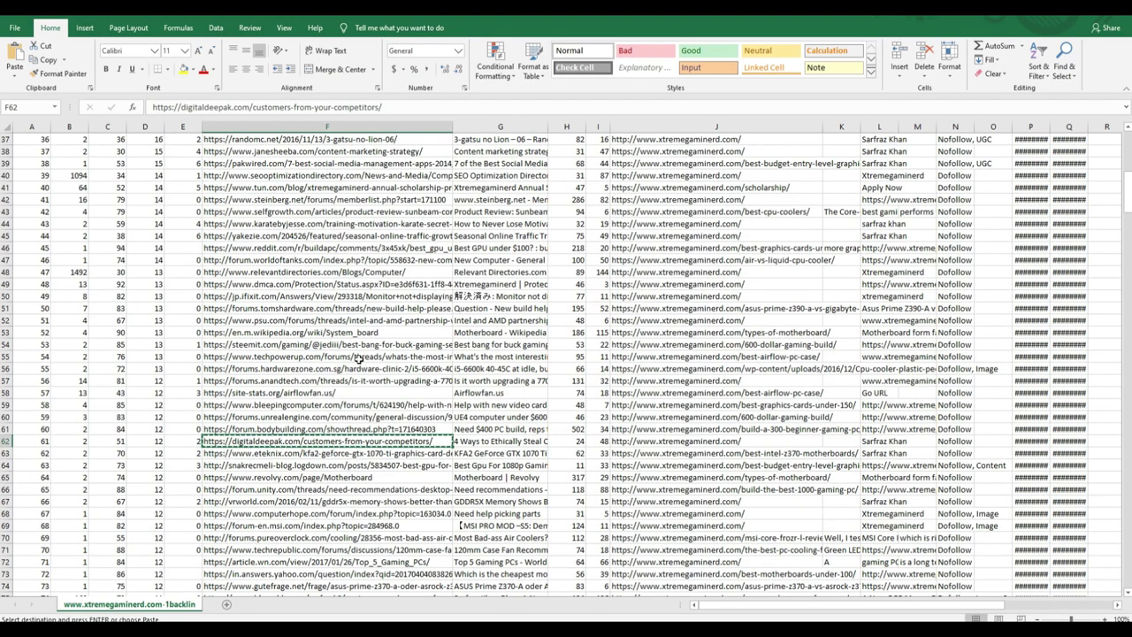
pyautogui.hotkey('alt', 'Tab')
pyautogui.hotkey('alt', 'Tab')
pyautogui.scroll(-2, 359, 357)
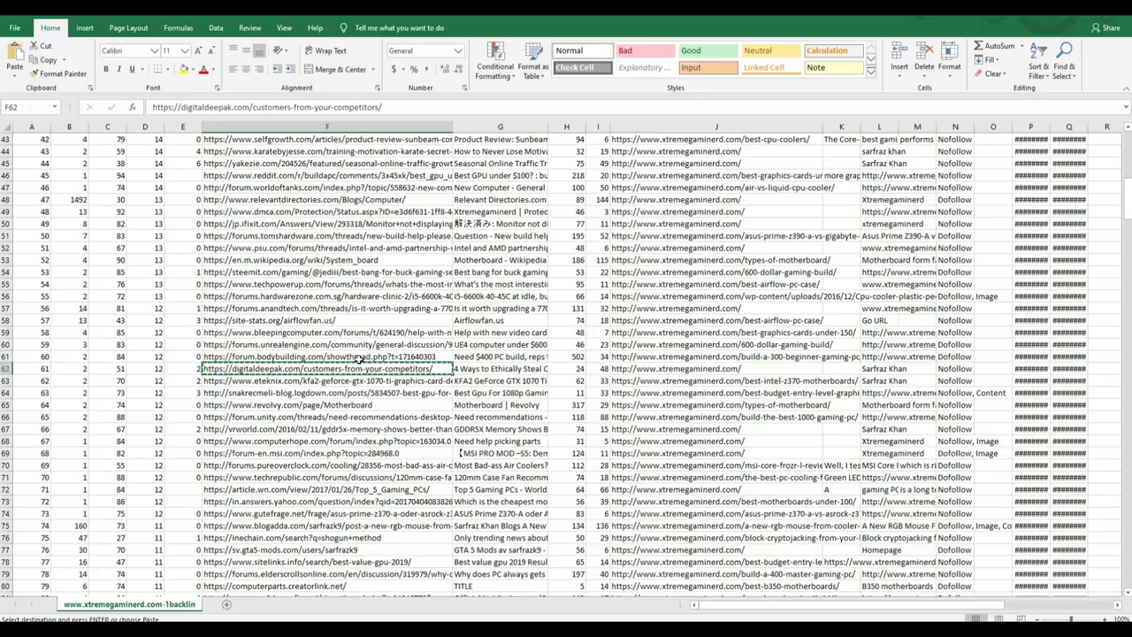
# Scroll the digitaldeepak article and search the page for 'Sarfra'
pyautogui.hotkey('alt', 'Tab')
pyautogui.scroll(-15, 360, 361)
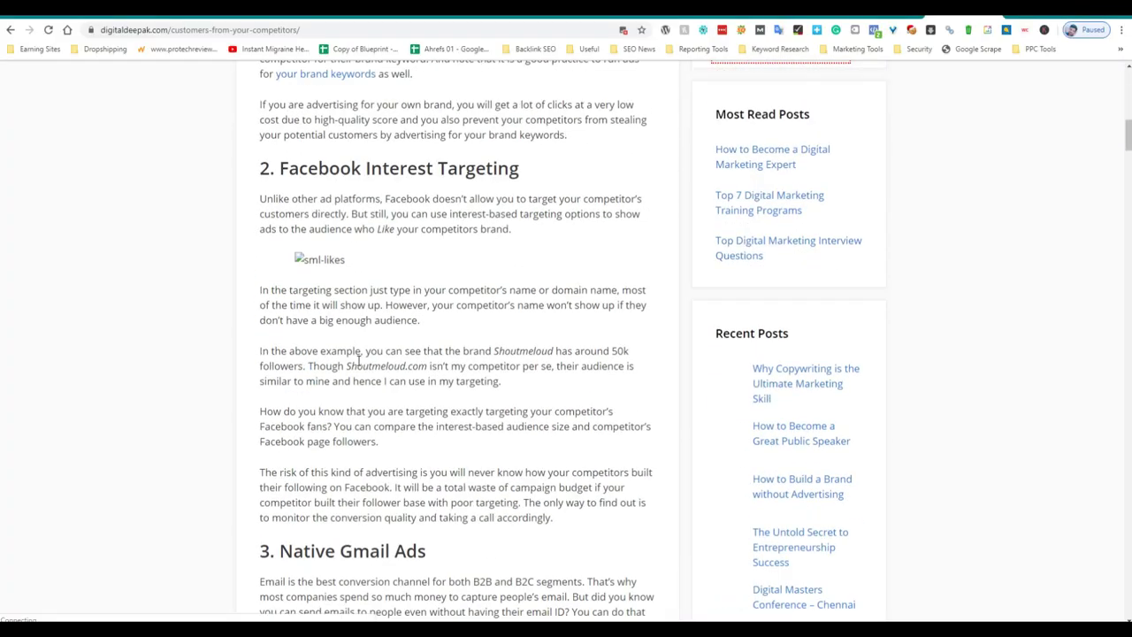
pyautogui.scroll(-20, 360, 362)
pyautogui.scroll(3, 358, 376)
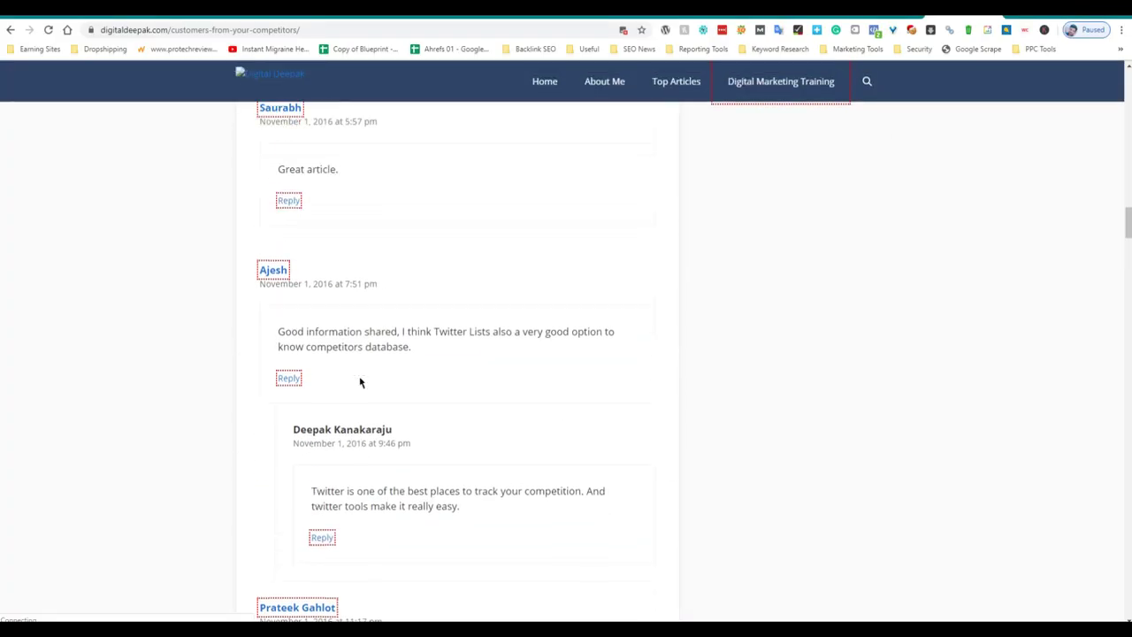
pyautogui.scroll(2, 354, 354)
pyautogui.scroll(-7, 346, 374)
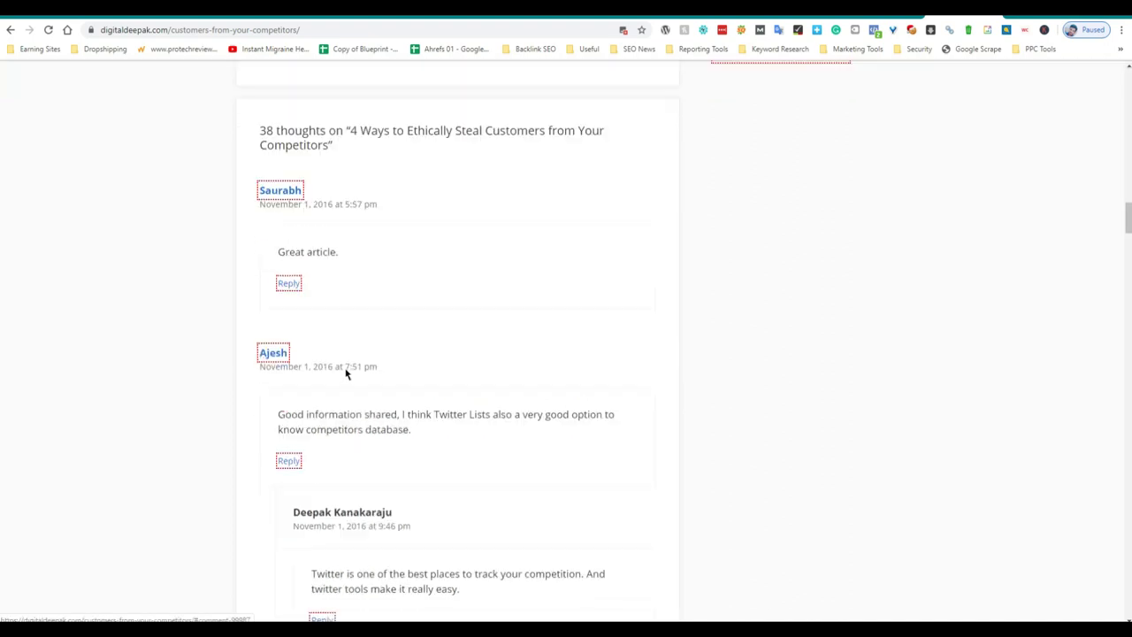
pyautogui.hotkey('ctrl', 'f')
pyautogui.write('Sarfra')
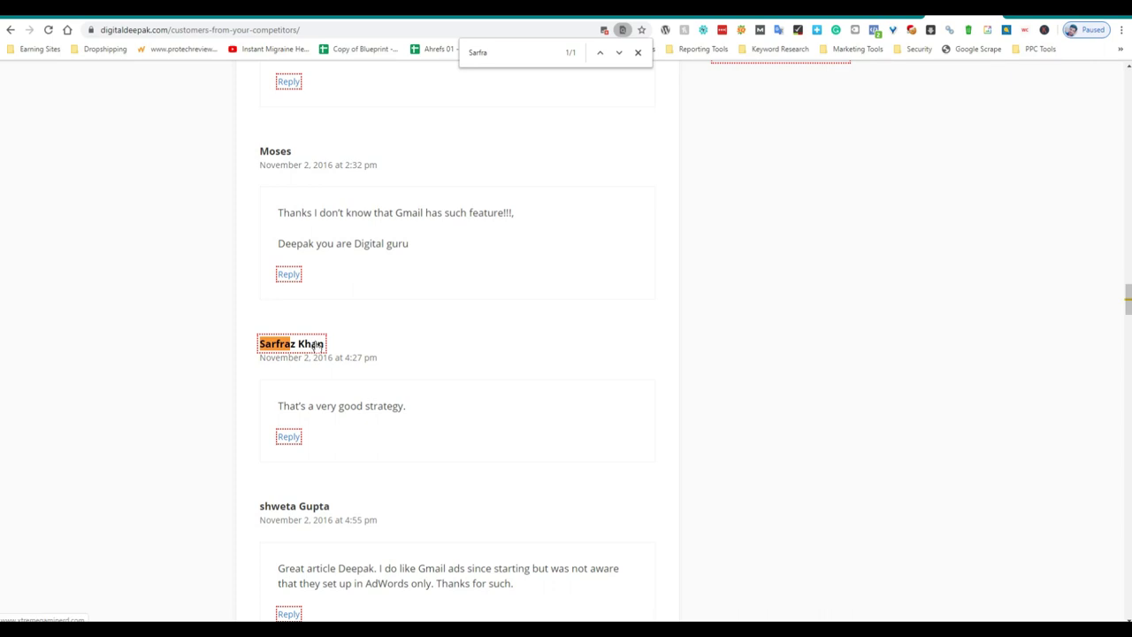
pyautogui.scroll(20, 316, 345)
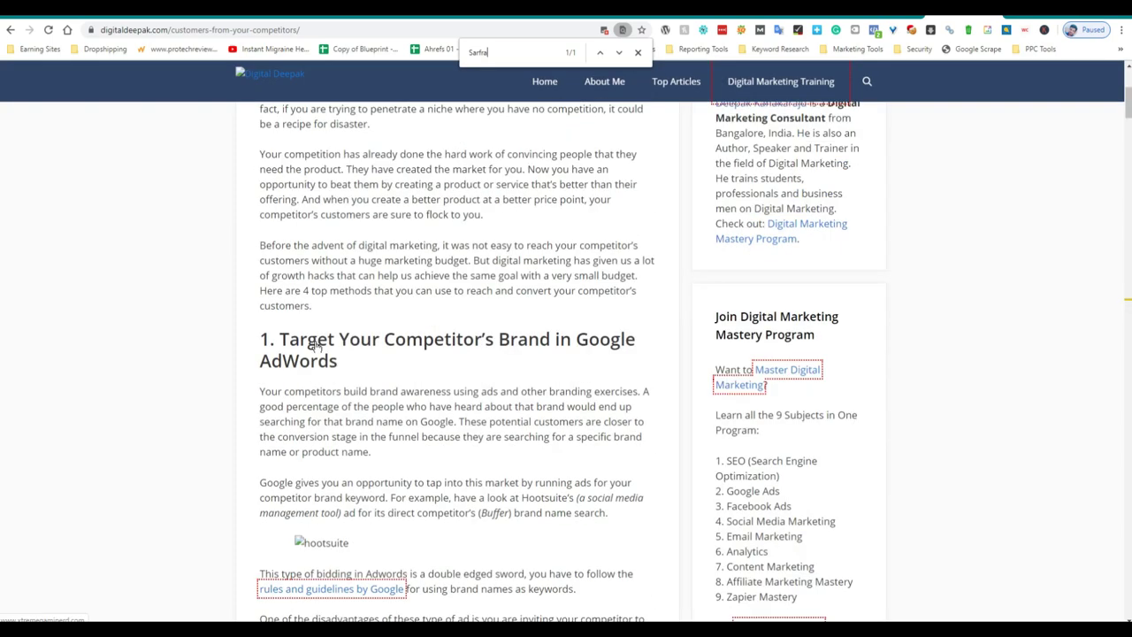
# Open the drip marketing article from Top Articles and always allow images on the site
pyautogui.click(673, 85)
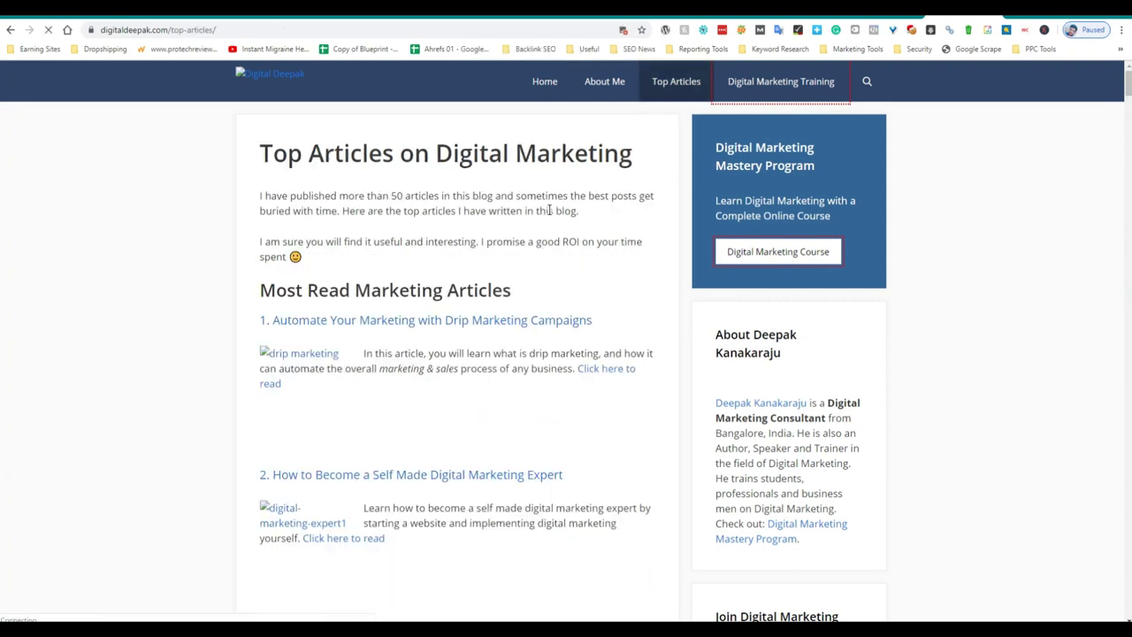
pyautogui.click(531, 326)
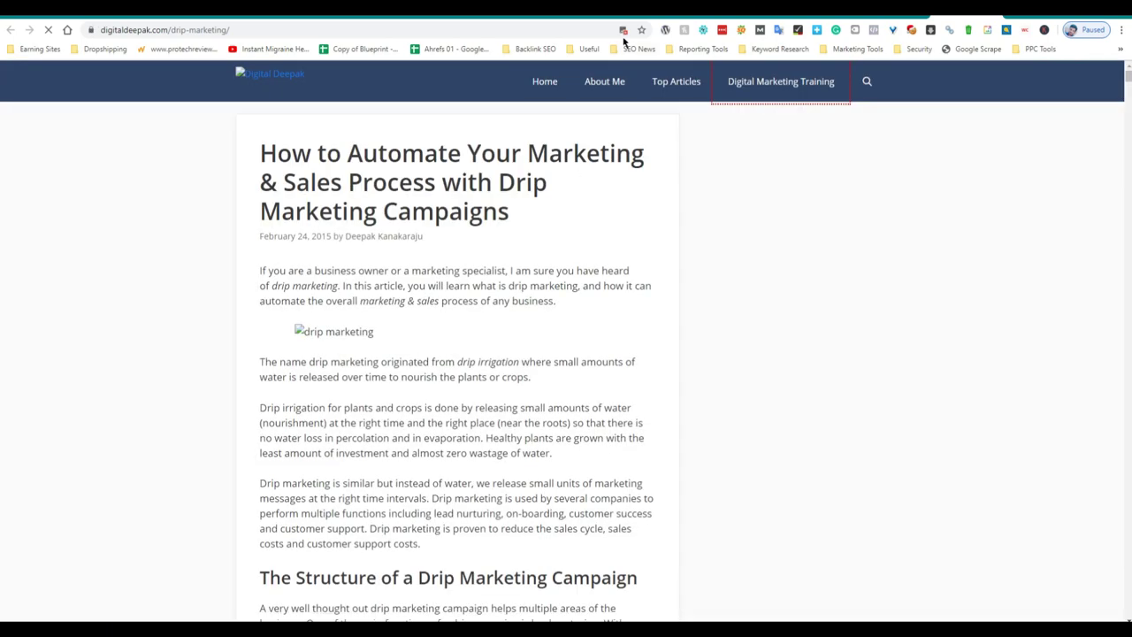
pyautogui.click(623, 30)
pyautogui.click(476, 89)
pyautogui.click(618, 139)
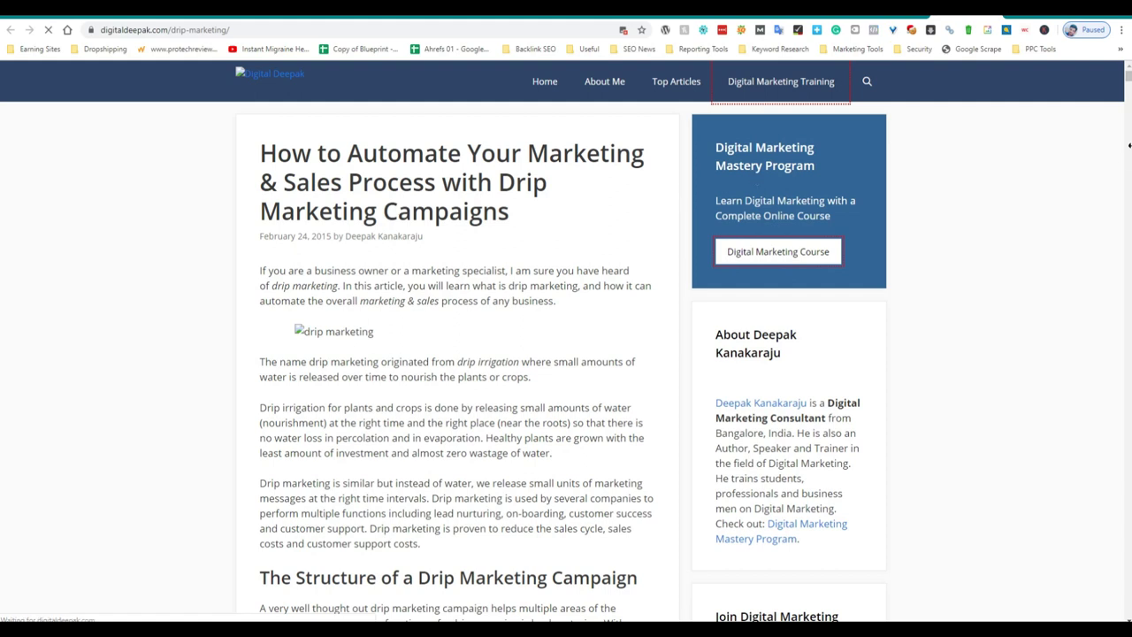
pyautogui.moveTo(1129, 82); pyautogui.dragTo(1099, 570)
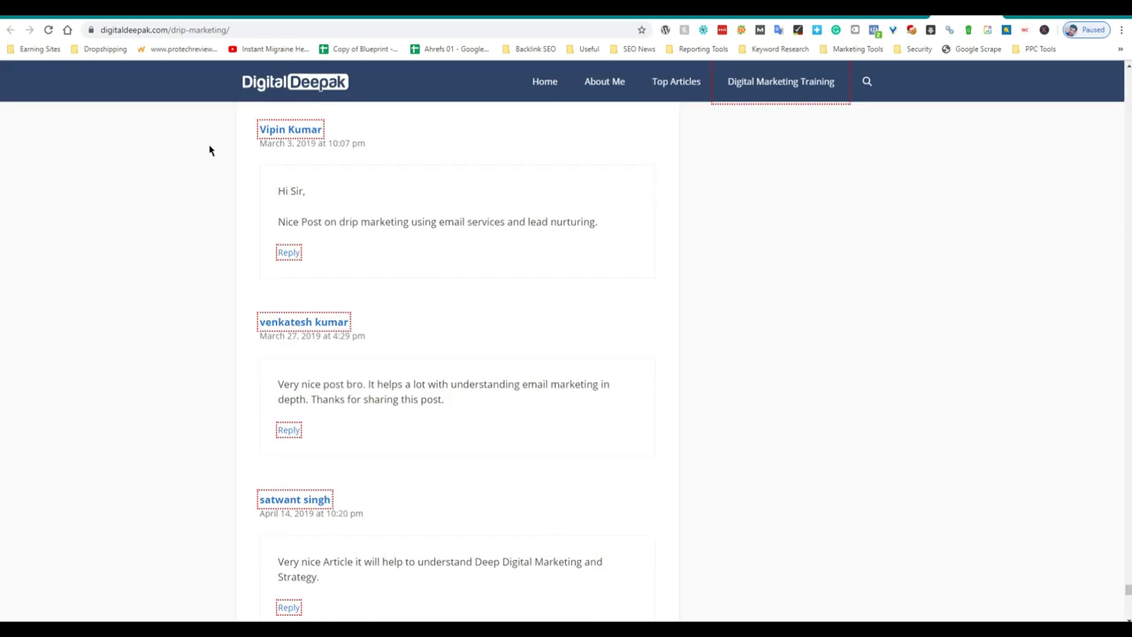
# Go back to Top Articles, then reload the competitor-customers article from the pasted URL
pyautogui.hotkey('alt', 'Left')
pyautogui.scroll(-20, 314, 274)
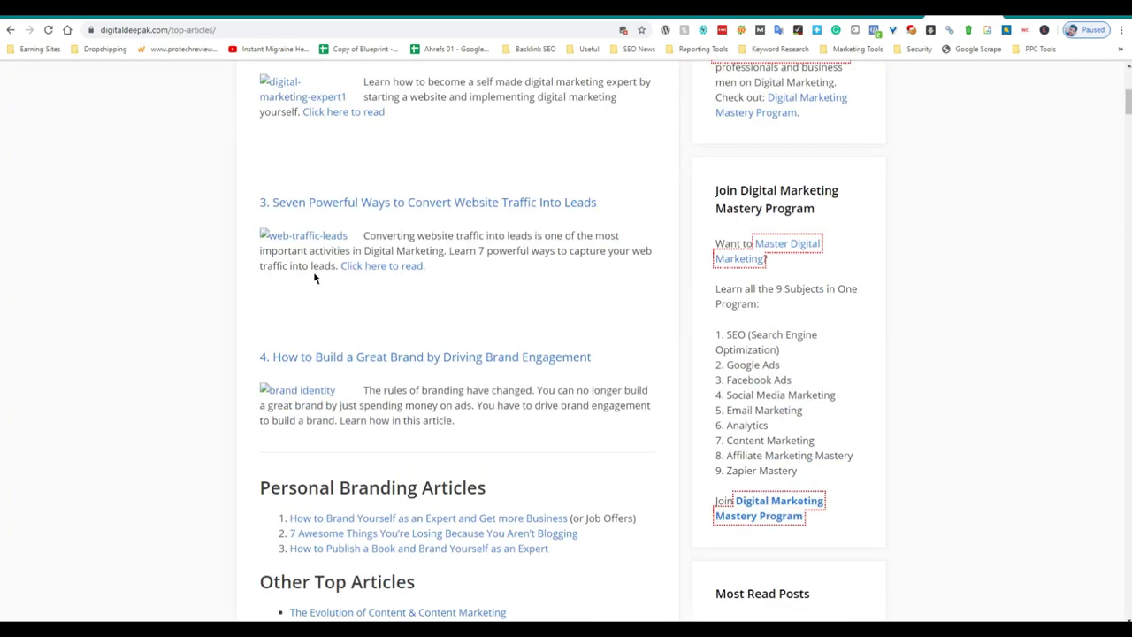
pyautogui.scroll(-20, 309, 296)
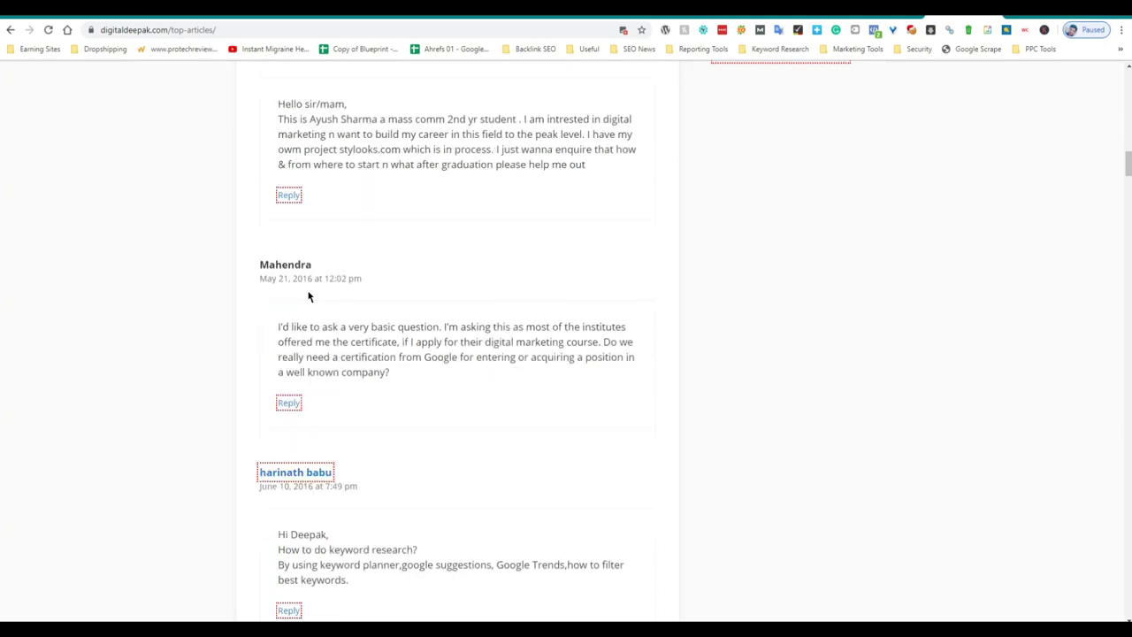
pyautogui.hotkey('alt', 'Tab')
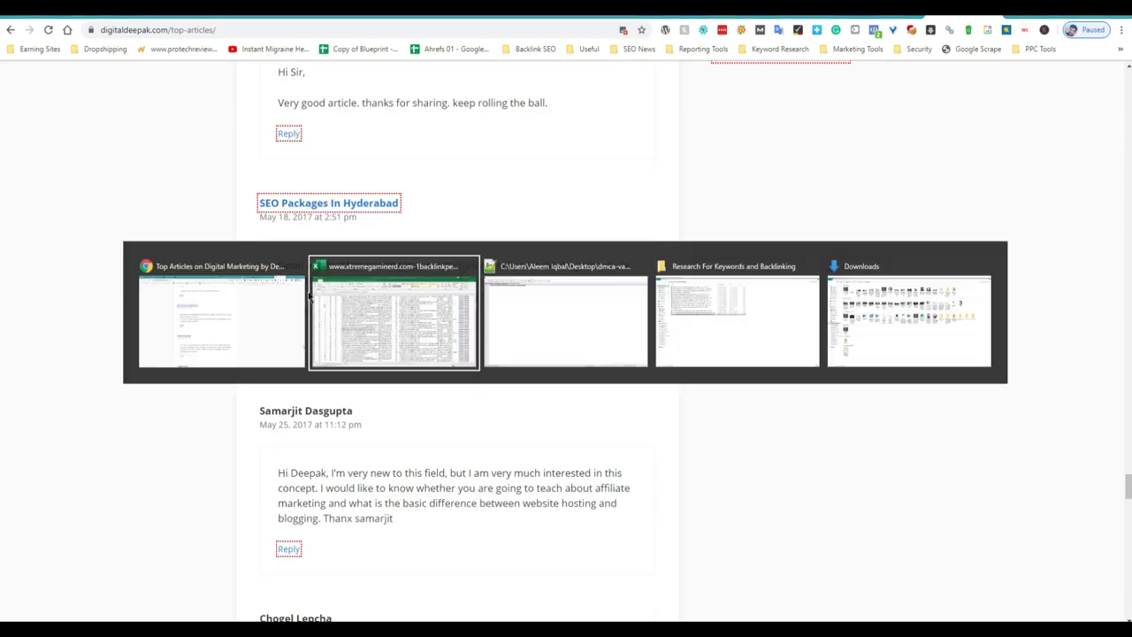
pyautogui.click(192, 30)
pyautogui.write('https://digitaldeepak.com/customers-from-your-competitors/')
pyautogui.press('Return')
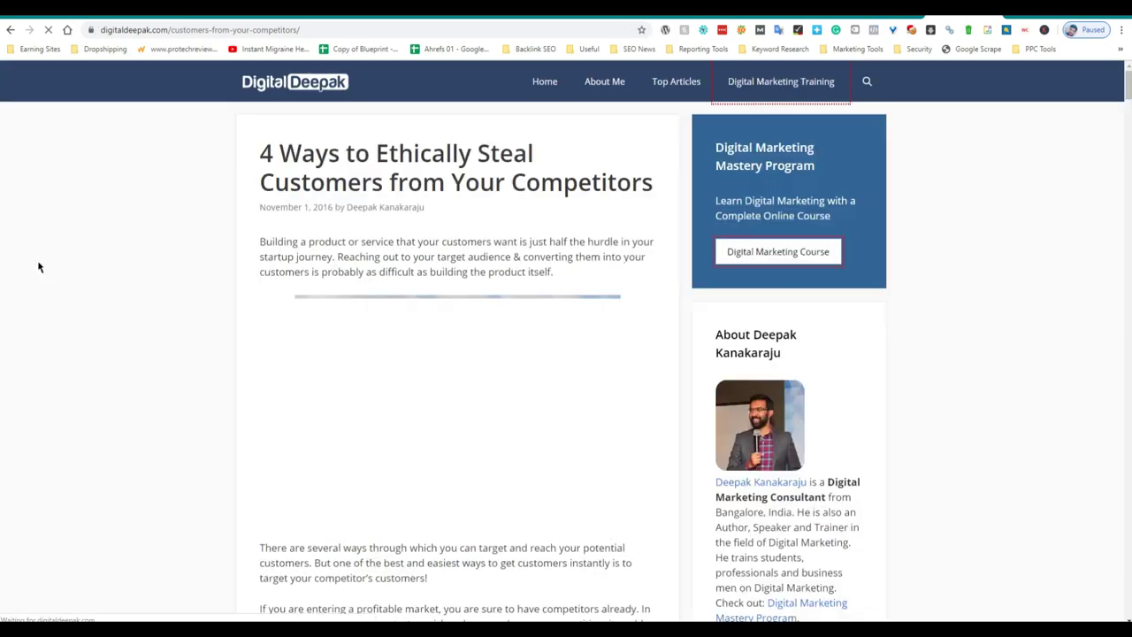
# Scroll down the article to its empty Leave a Comment form
pyautogui.scroll(-12, 38, 270)
pyautogui.scroll(-4, 38, 272)
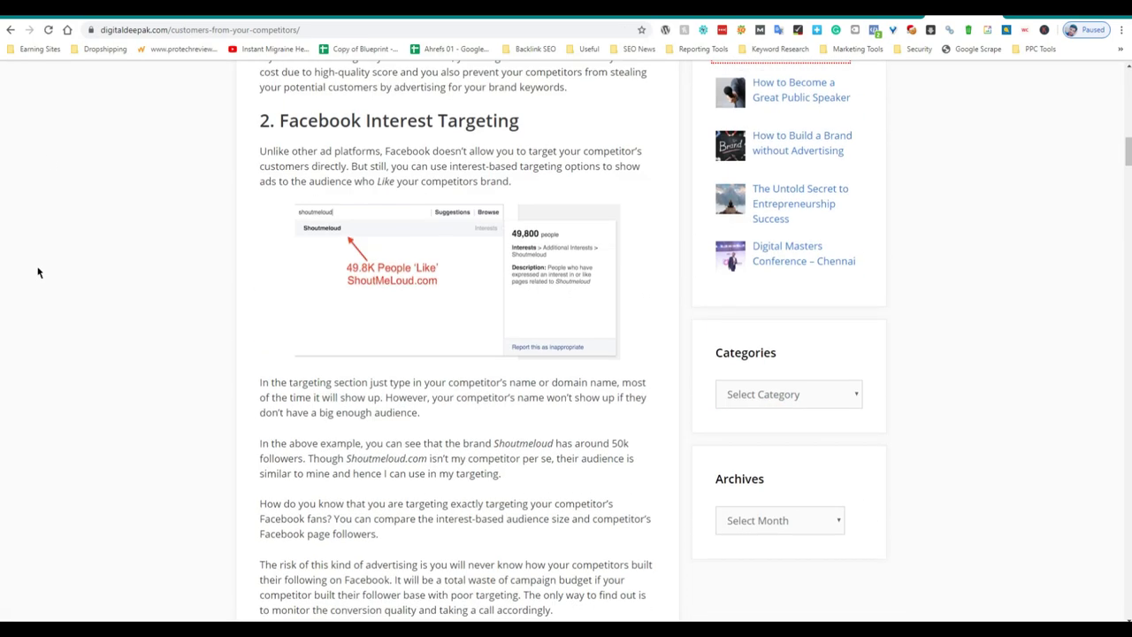
pyautogui.scroll(-5, 38, 272)
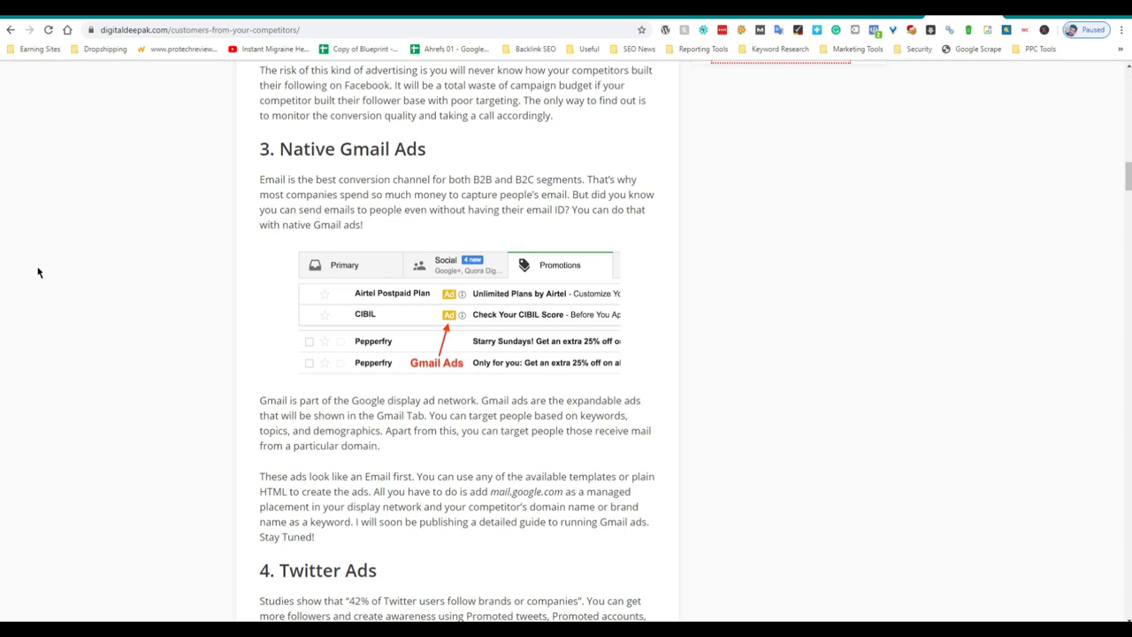
pyautogui.scroll(18, 38, 272)
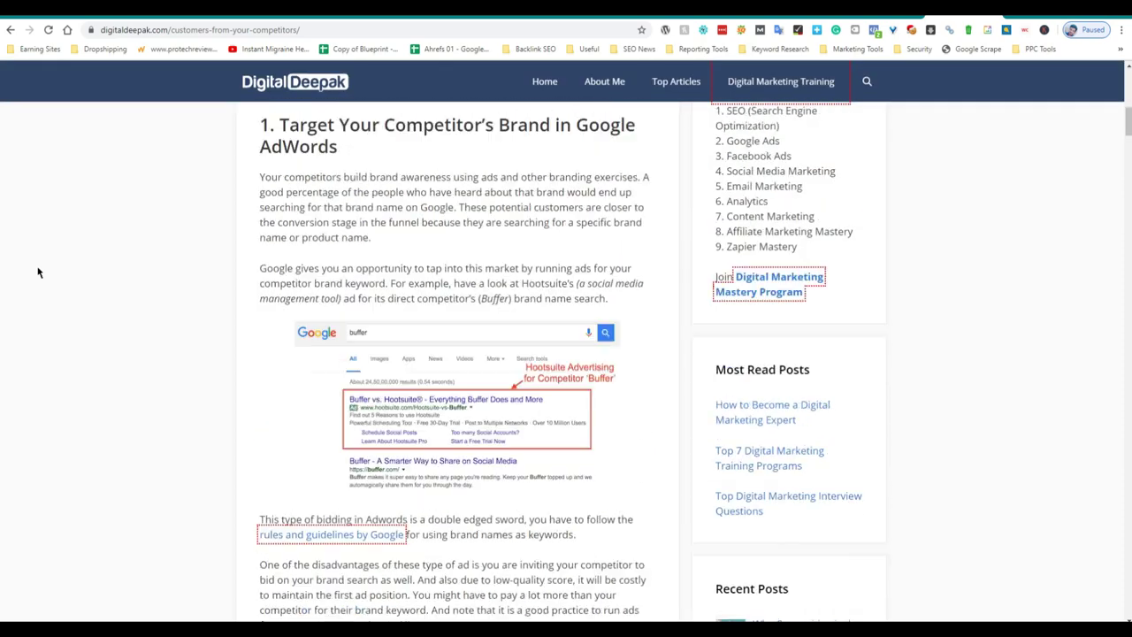
pyautogui.scroll(-11, 38, 272)
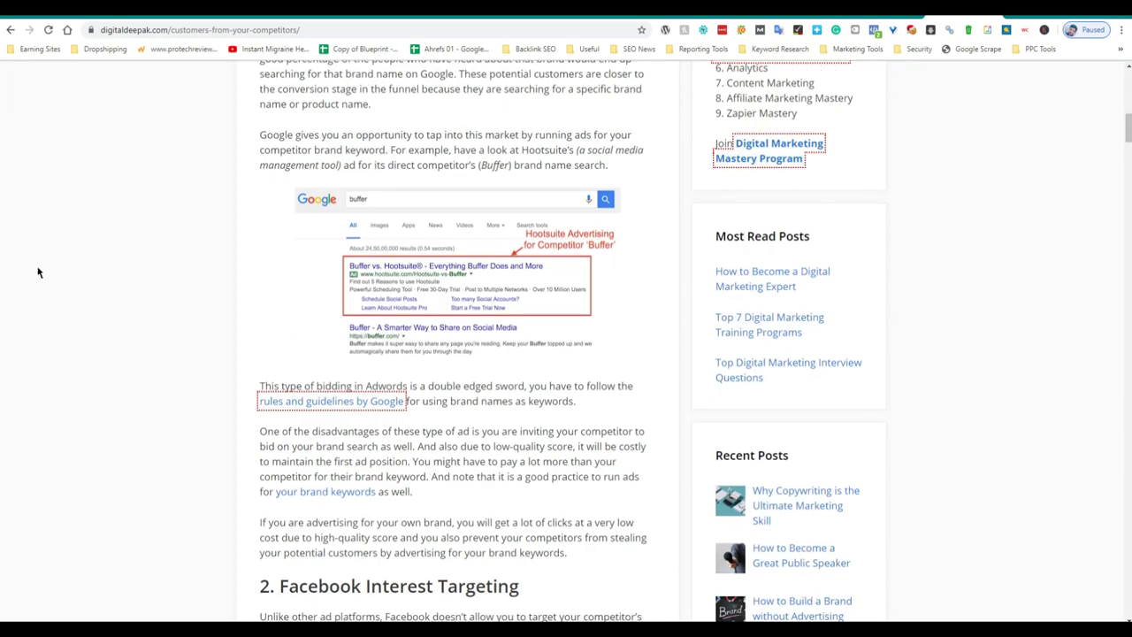
pyautogui.scroll(-5, 38, 272)
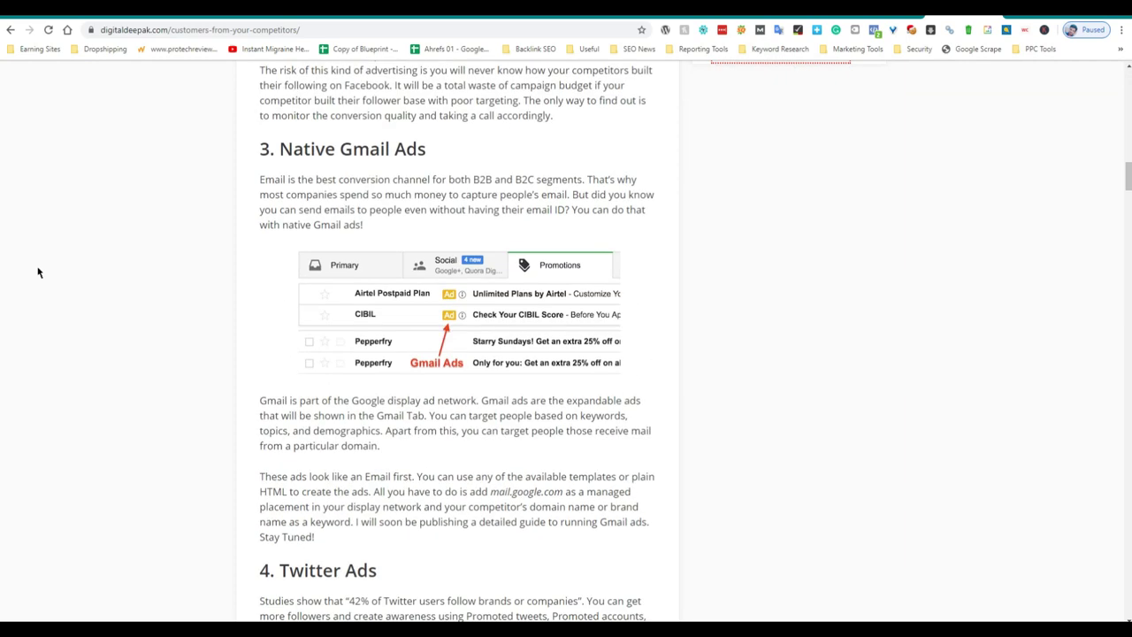
pyautogui.scroll(-5, 38, 272)
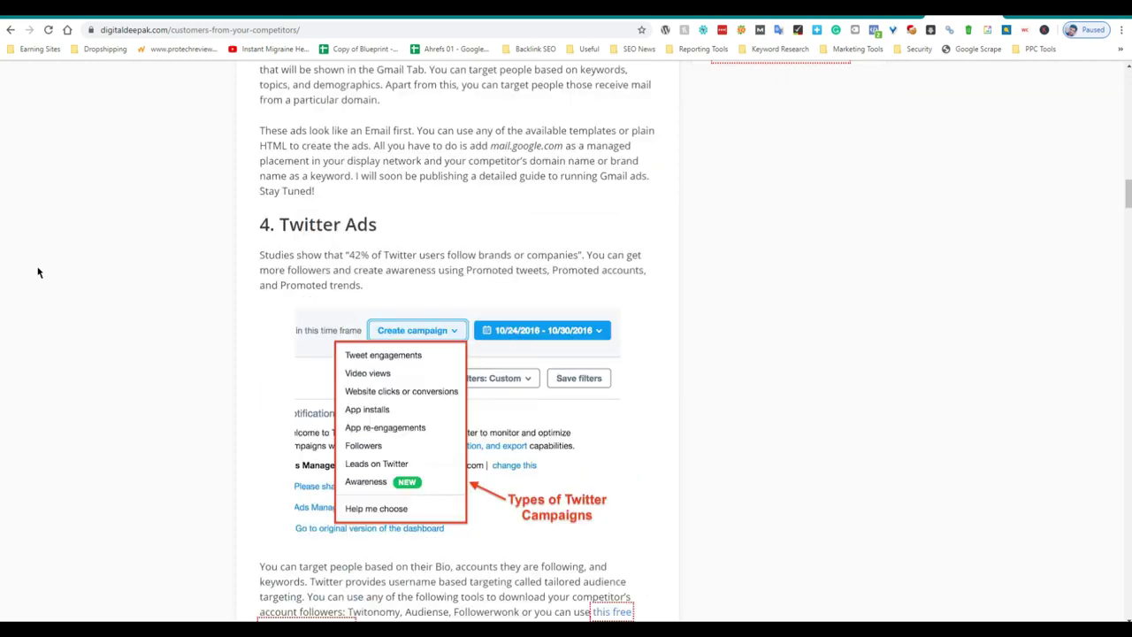
pyautogui.scroll(-20, 38, 272)
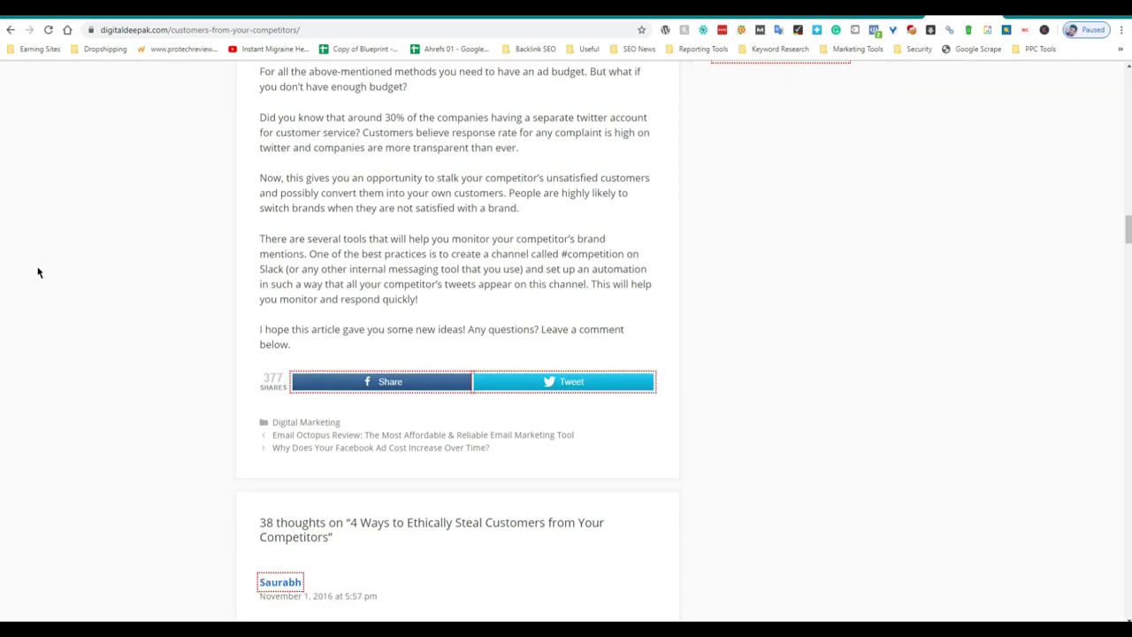
pyautogui.scroll(-20, 38, 272)
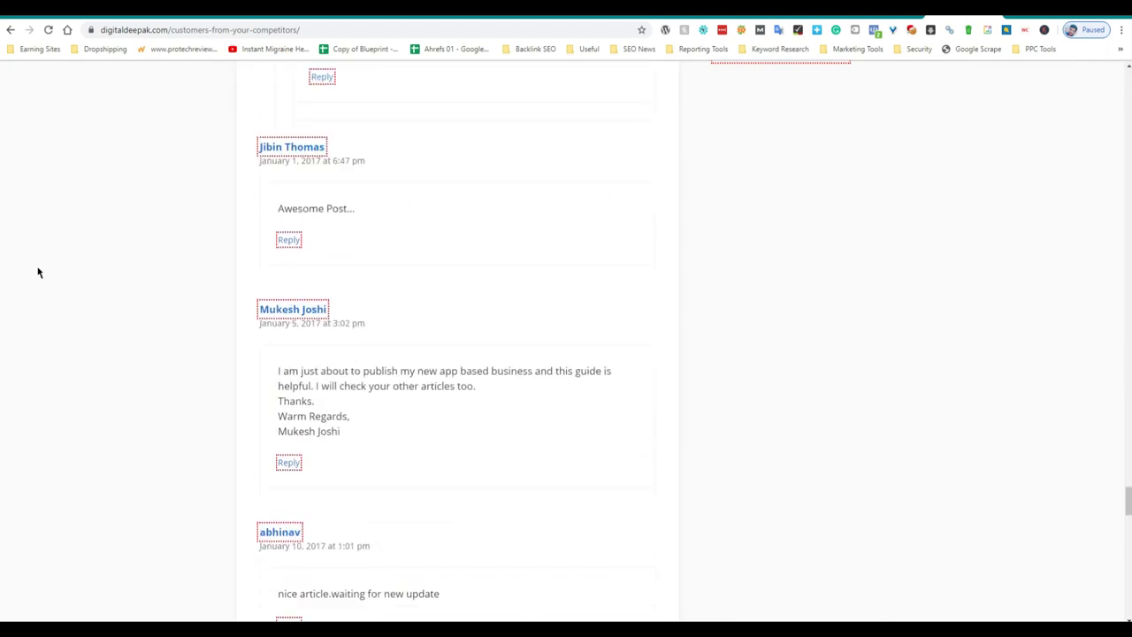
pyautogui.scroll(-10, 38, 272)
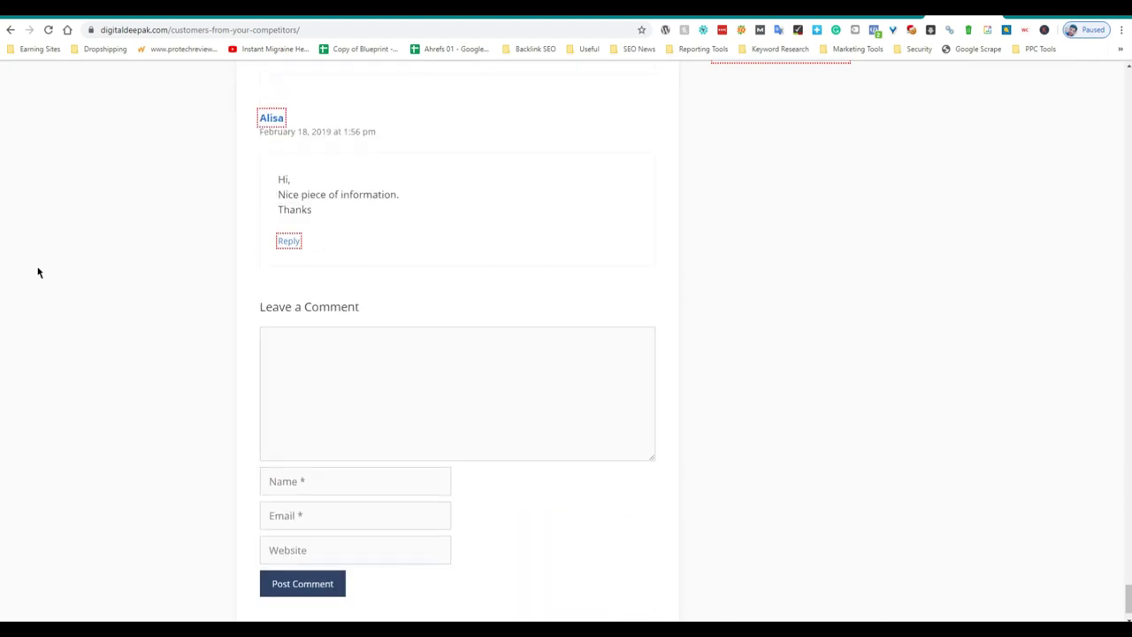
# Write the comment 'Thanks for the great strategies' with a second line 'I will surrely try them out soon'
pyautogui.click(398, 366)
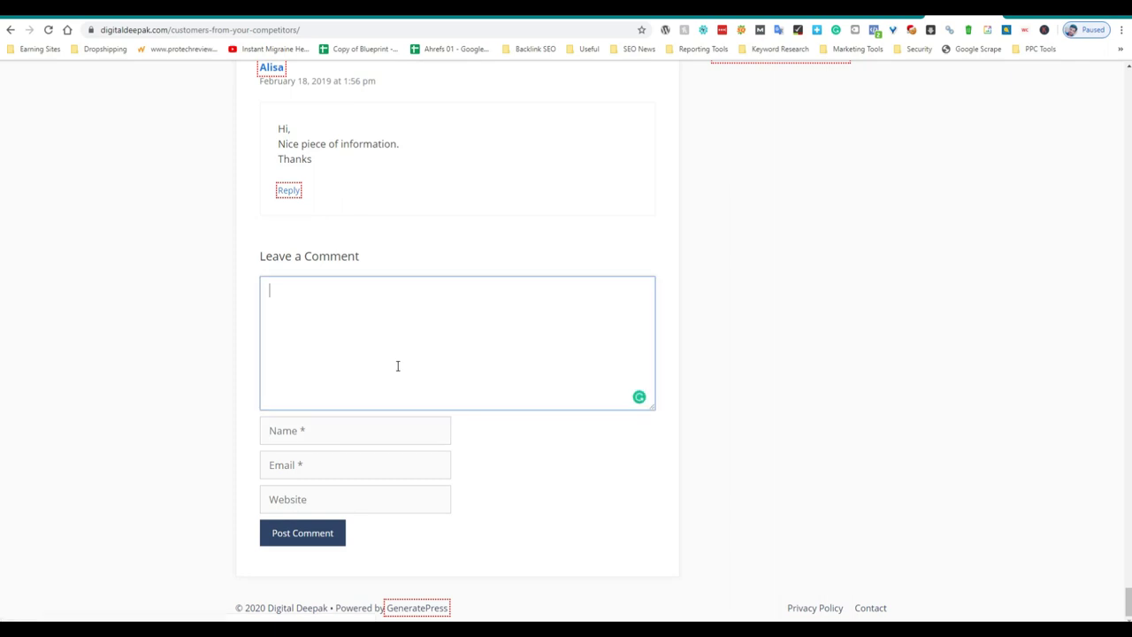
pyautogui.write('Thanks for the great strategie')
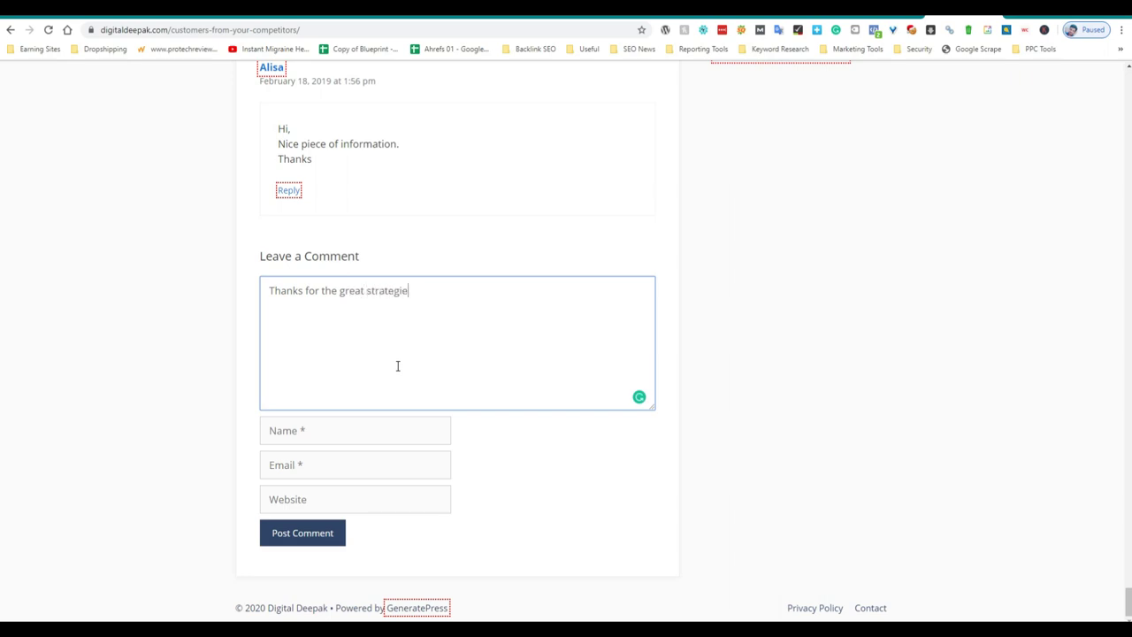
pyautogui.write('s')
pyautogui.press('Return')
pyautogui.write('I wi')
pyautogui.write('ll sur')
pyautogui.write('rely ')
pyautogui.write('try them out soon')
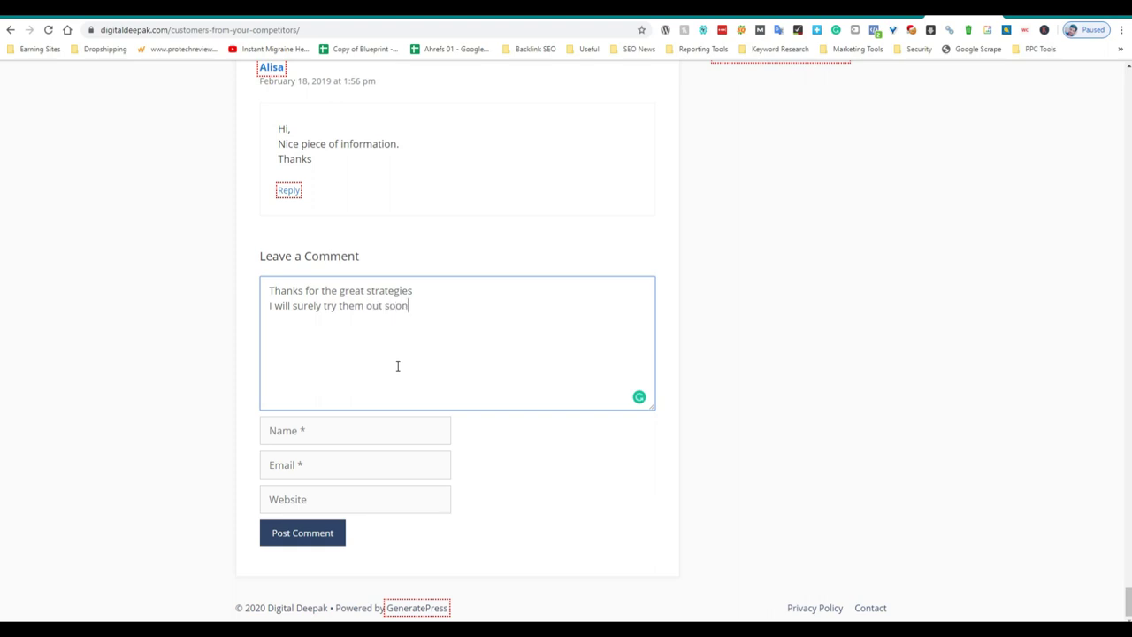
# Fill in the commenter's name and e-mail address in the comment form
pyautogui.click(350, 431)
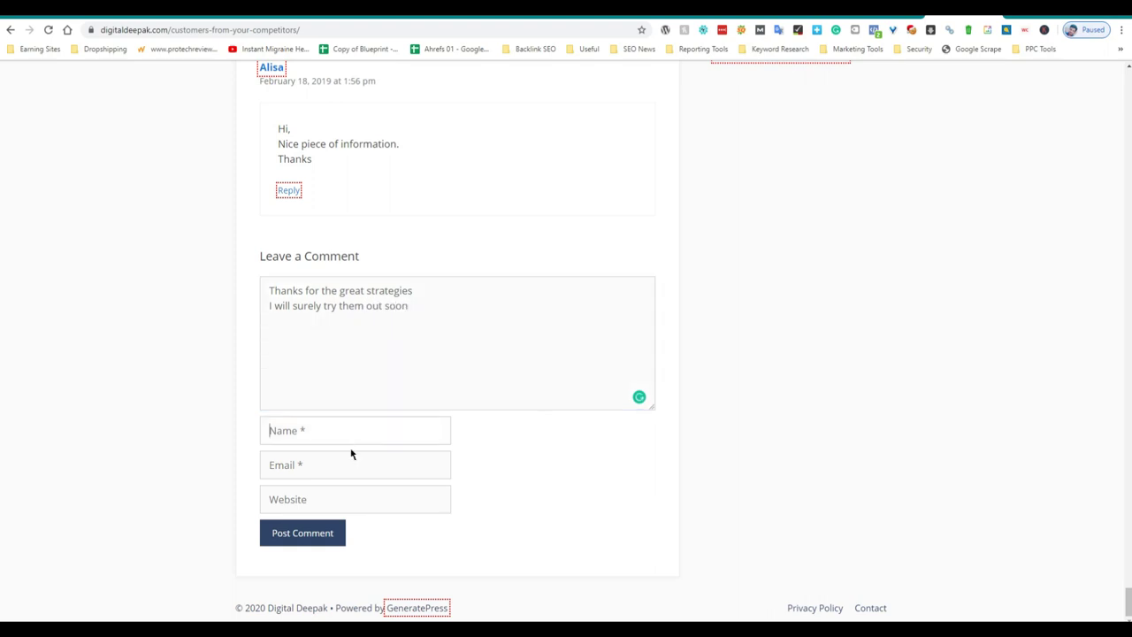
pyautogui.click(352, 454)
pyautogui.press('Tab')
pyautogui.hotkey('alt', 'Tab')
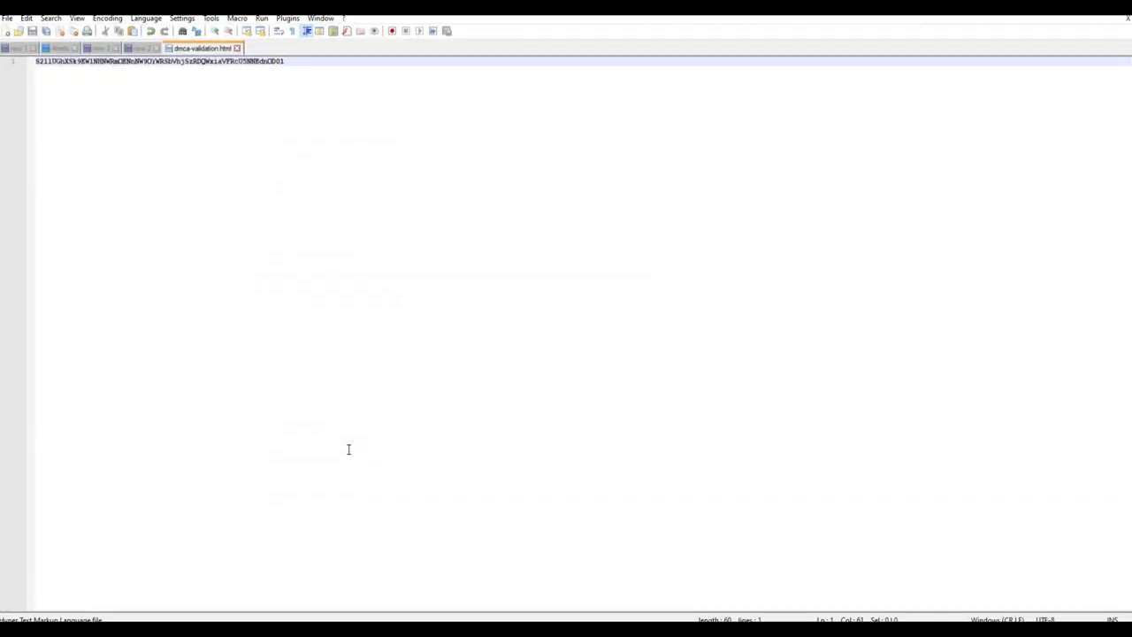
# Close dmca-validation.html, post the digitaldeepak comment with the protechreviewer.com website, and return to F63
pyautogui.hotkey('ctrl', 'w')
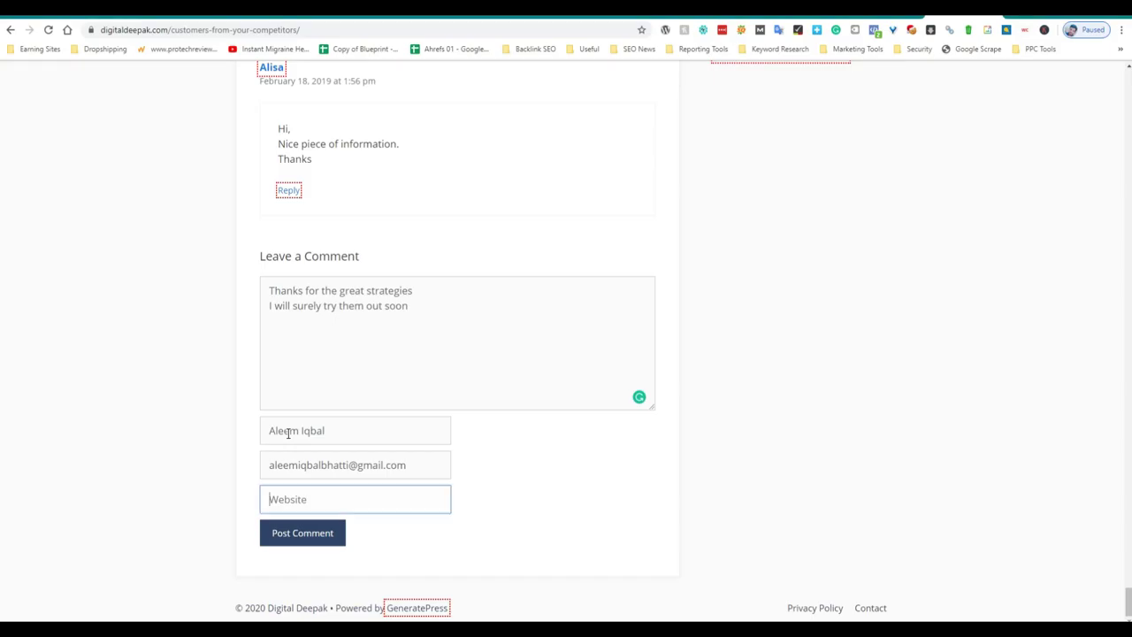
pyautogui.write('https://www.protechreviewer.com/')
pyautogui.click(324, 541)
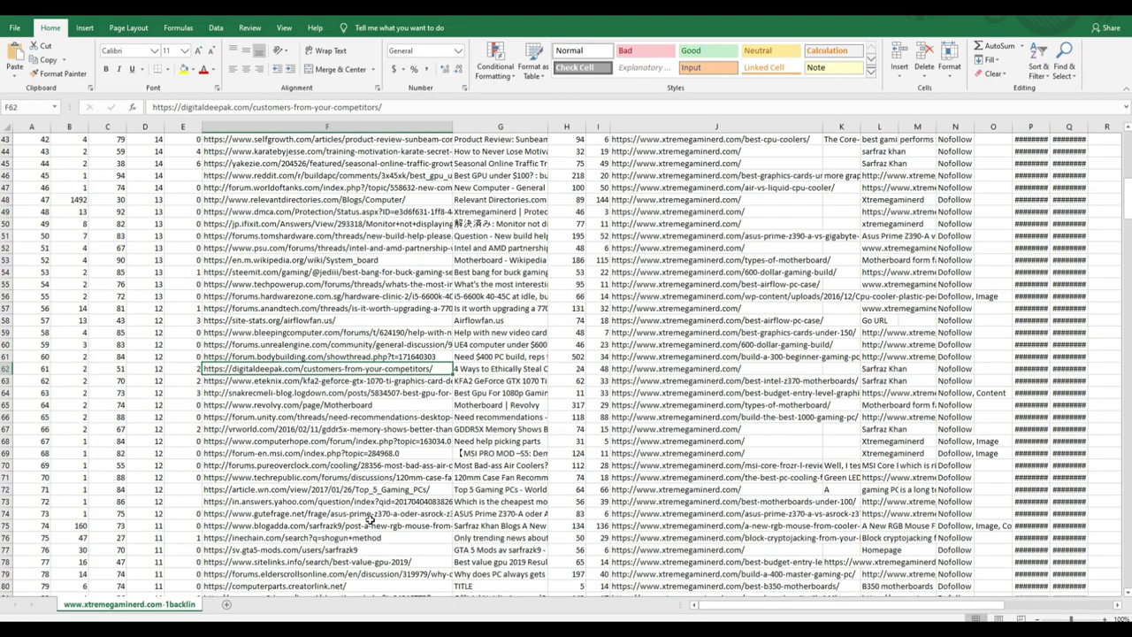
pyautogui.press('Down')
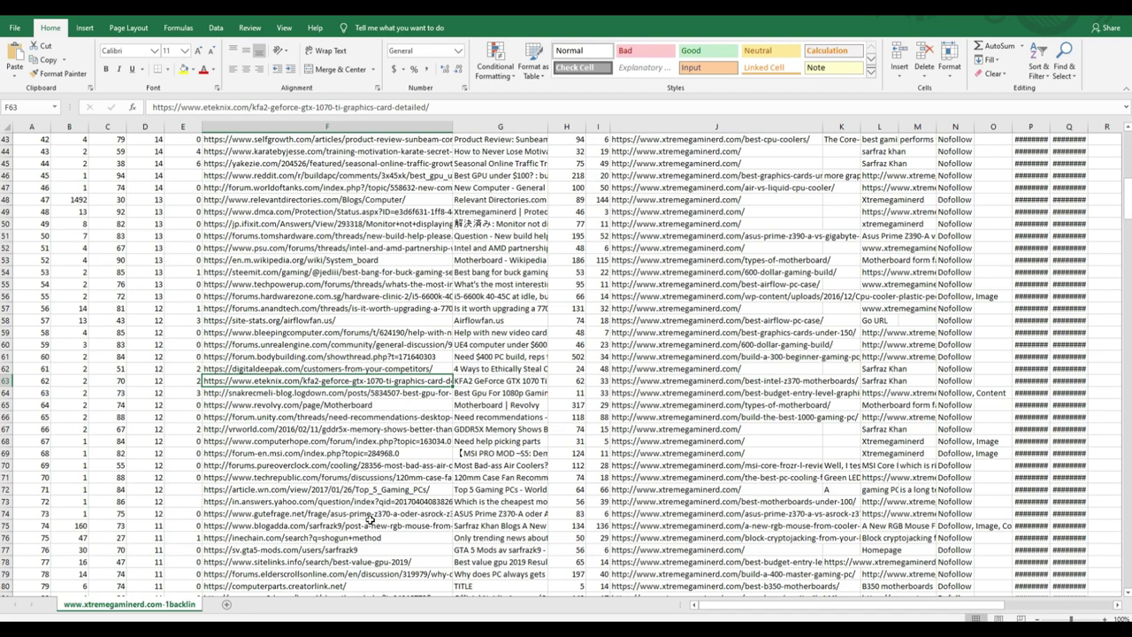
# Load the eTeknix KFA2 GTX 1070 Ti article from cell F63 in Chrome
pyautogui.hotkey('ctrl', 'c')
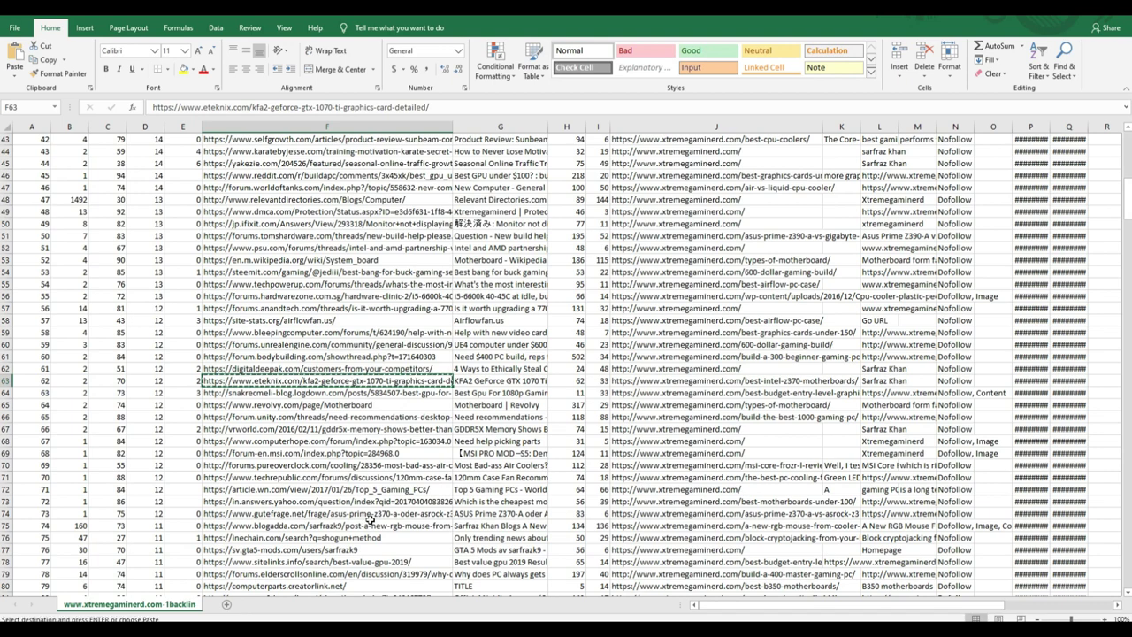
pyautogui.hotkey('alt', 'Tab')
pyautogui.click(266, 29)
pyautogui.hotkey('ctrl', 'v')
pyautogui.press('Return')
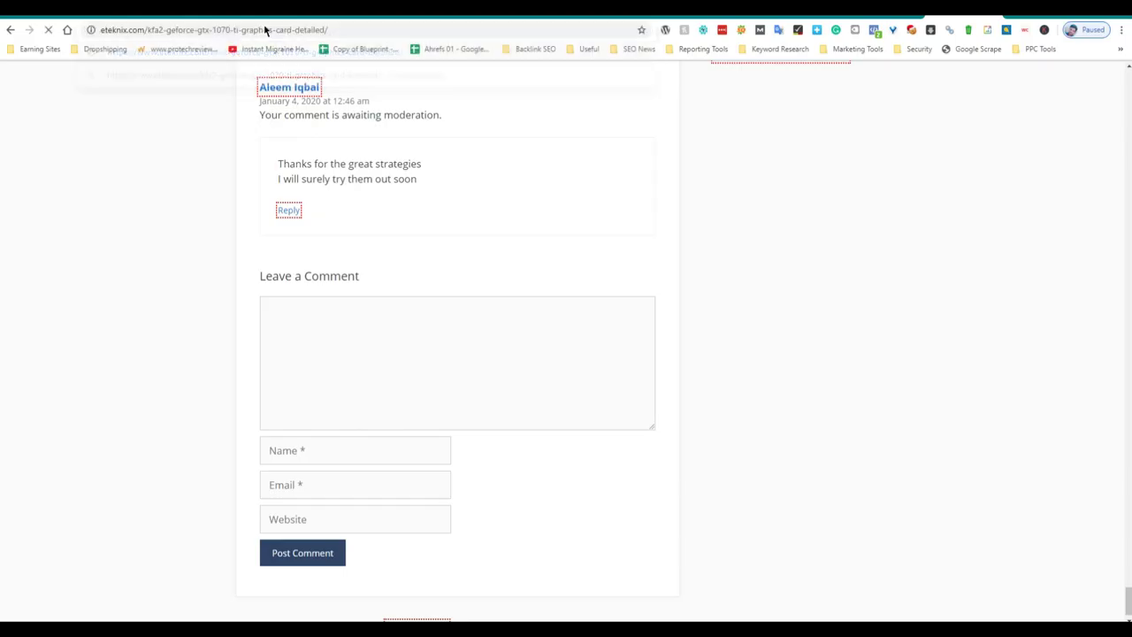
pyautogui.hotkey('alt', 'Tab')
pyautogui.scroll(-1, 155, 331)
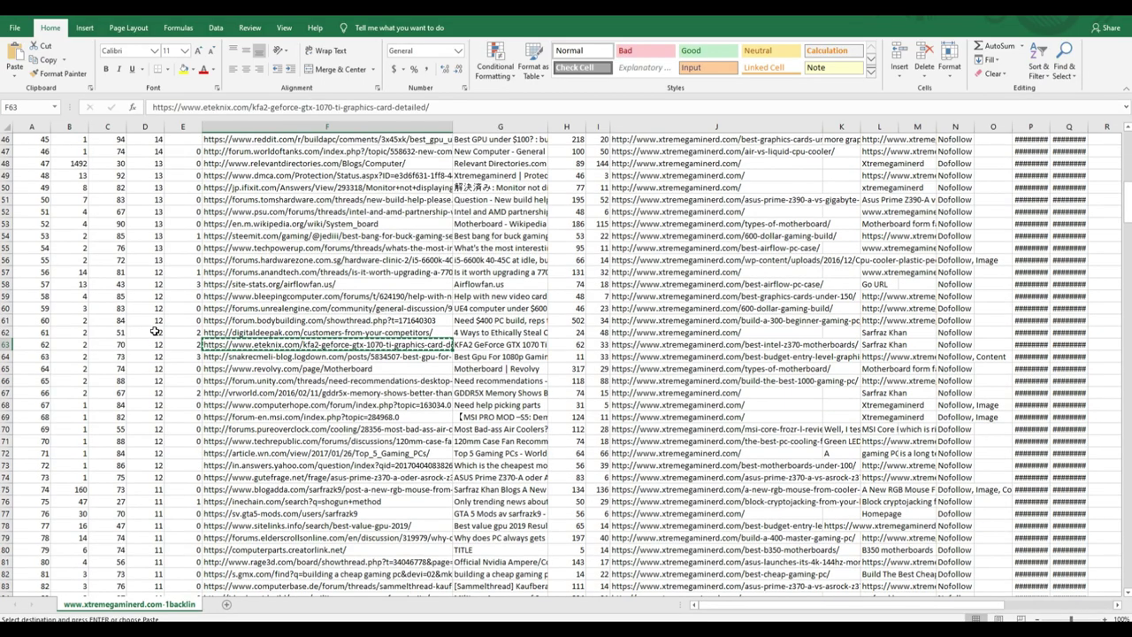
pyautogui.hotkey('alt', 'Tab')
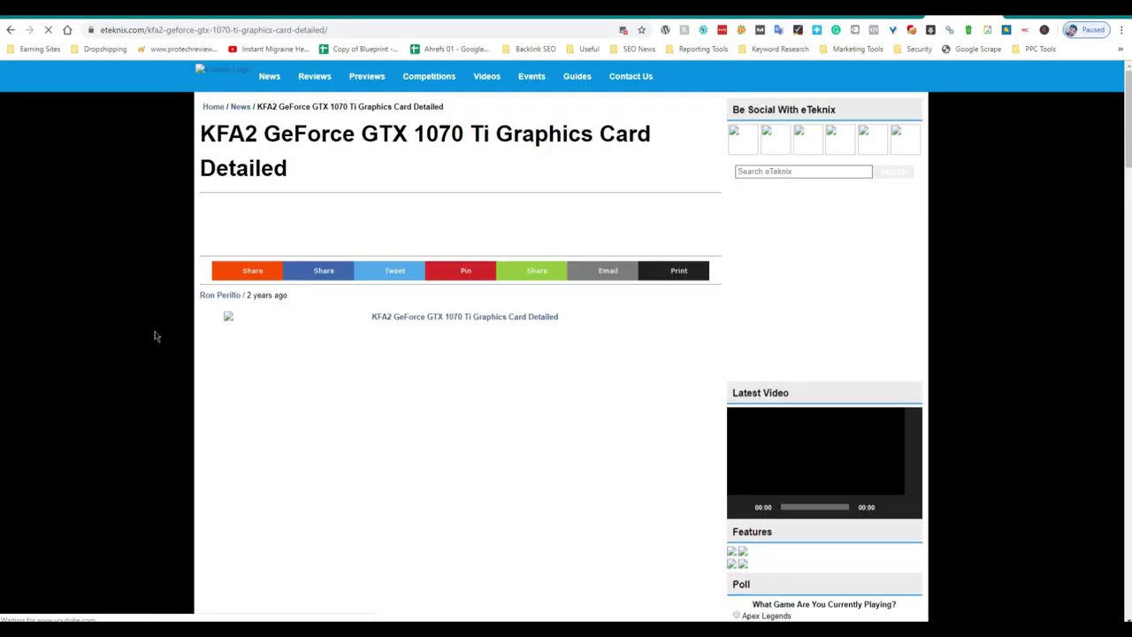
pyautogui.scroll(-2, 155, 336)
pyautogui.scroll(-10, 155, 338)
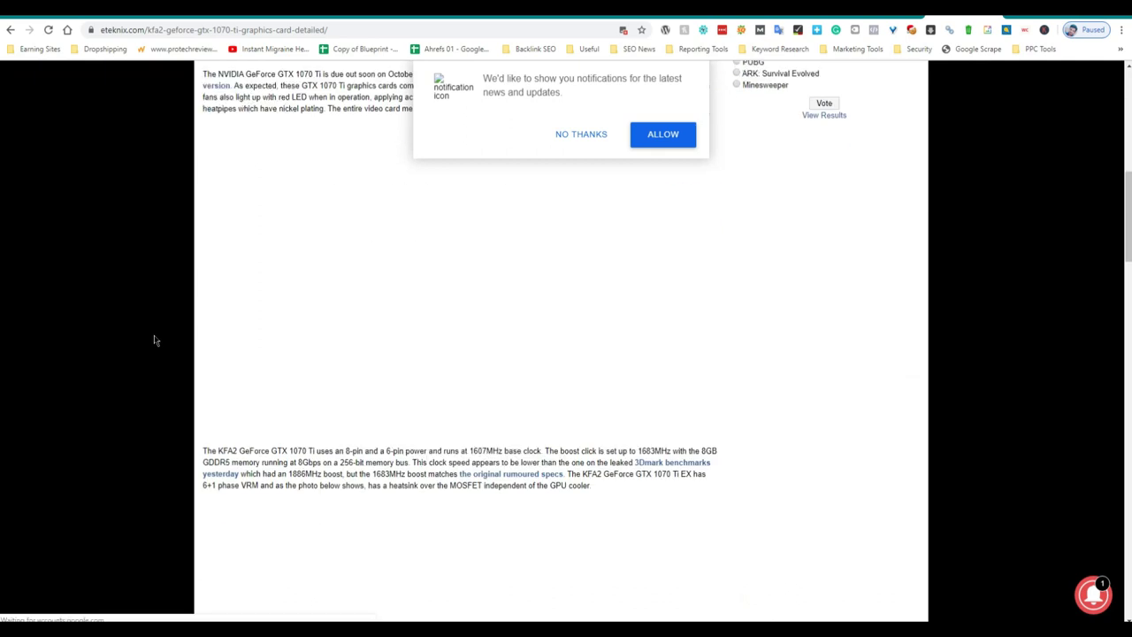
pyautogui.scroll(1, 153, 348)
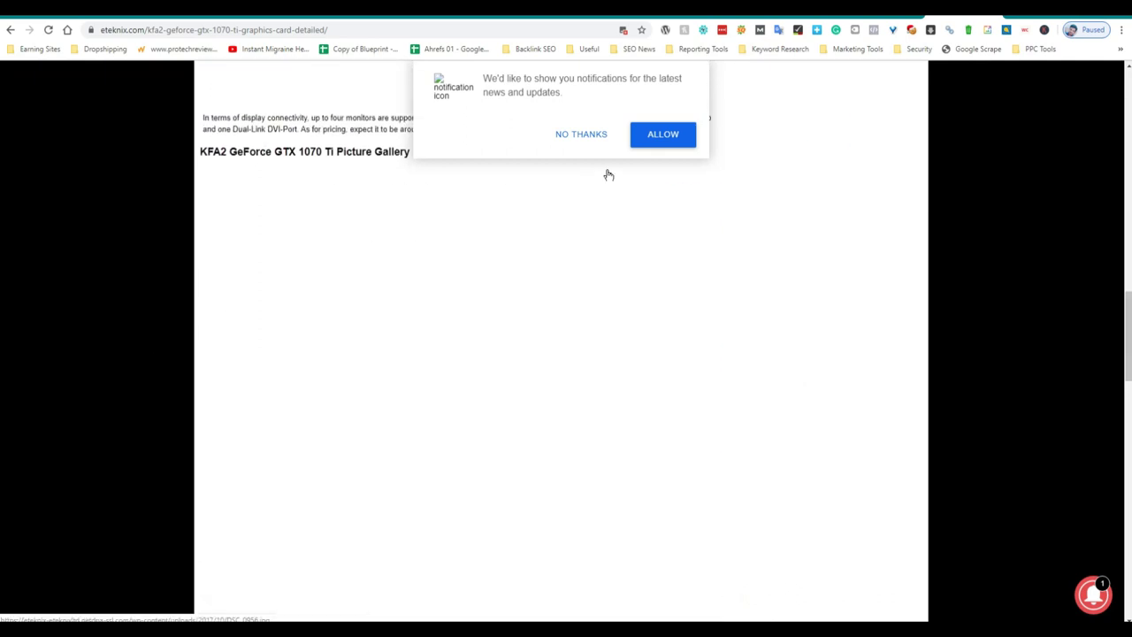
# Decline notifications, always allow images on eTeknix, and review the reloaded article's comments
pyautogui.click(587, 134)
pyautogui.click(622, 31)
pyautogui.click(475, 89)
pyautogui.click(616, 139)
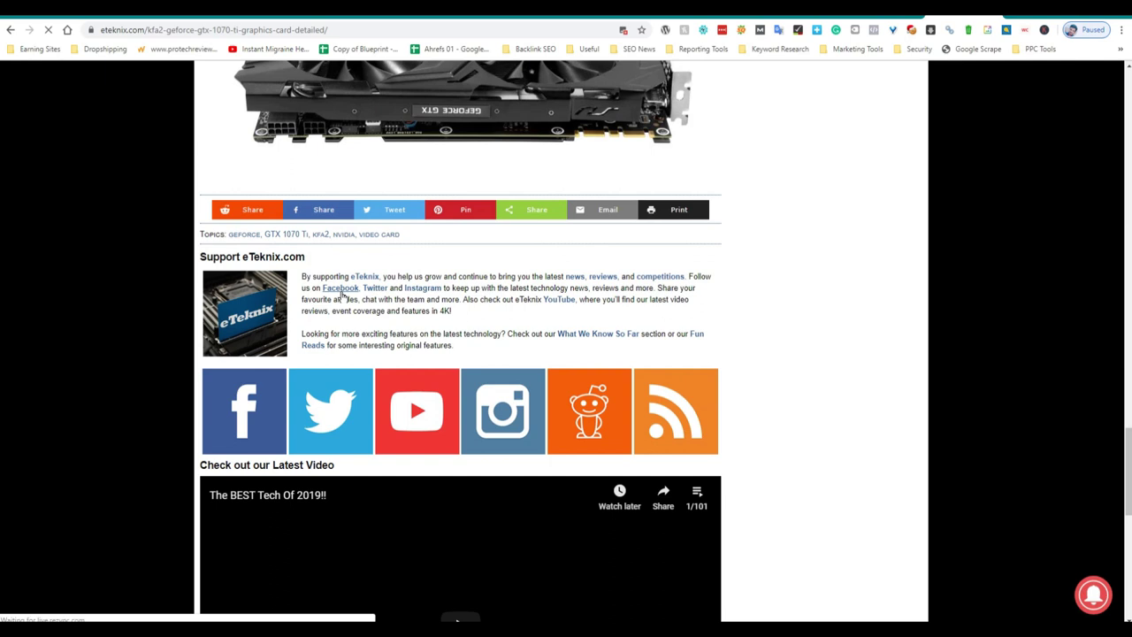
pyautogui.scroll(-7, 215, 381)
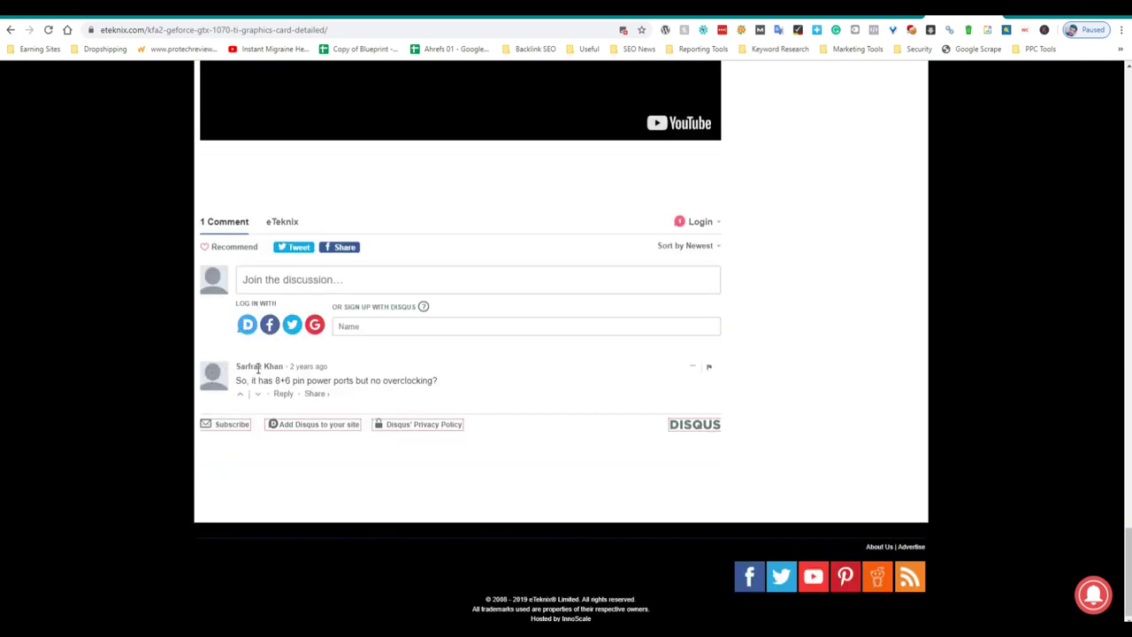
pyautogui.scroll(15, 221, 376)
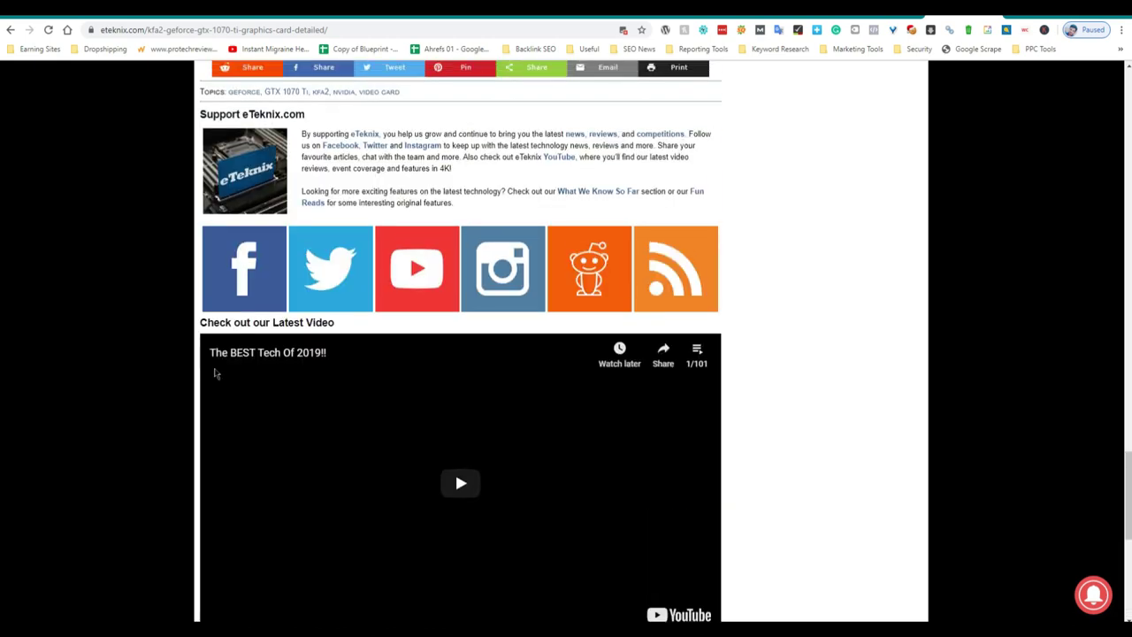
pyautogui.scroll(15, 215, 374)
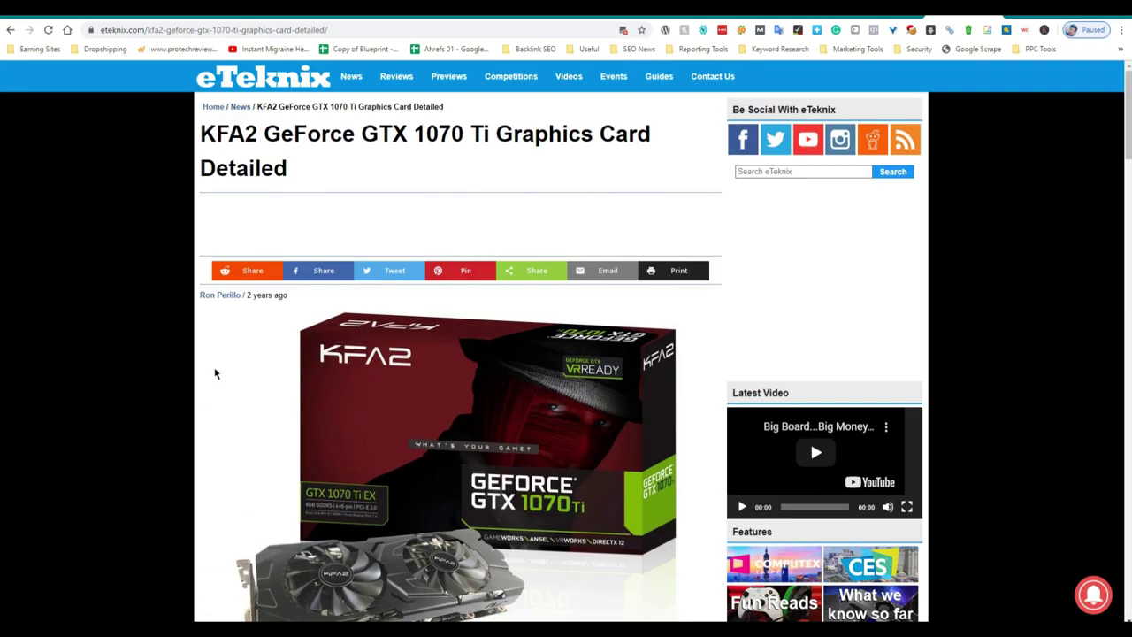
pyautogui.hotkey('alt', 'Tab')
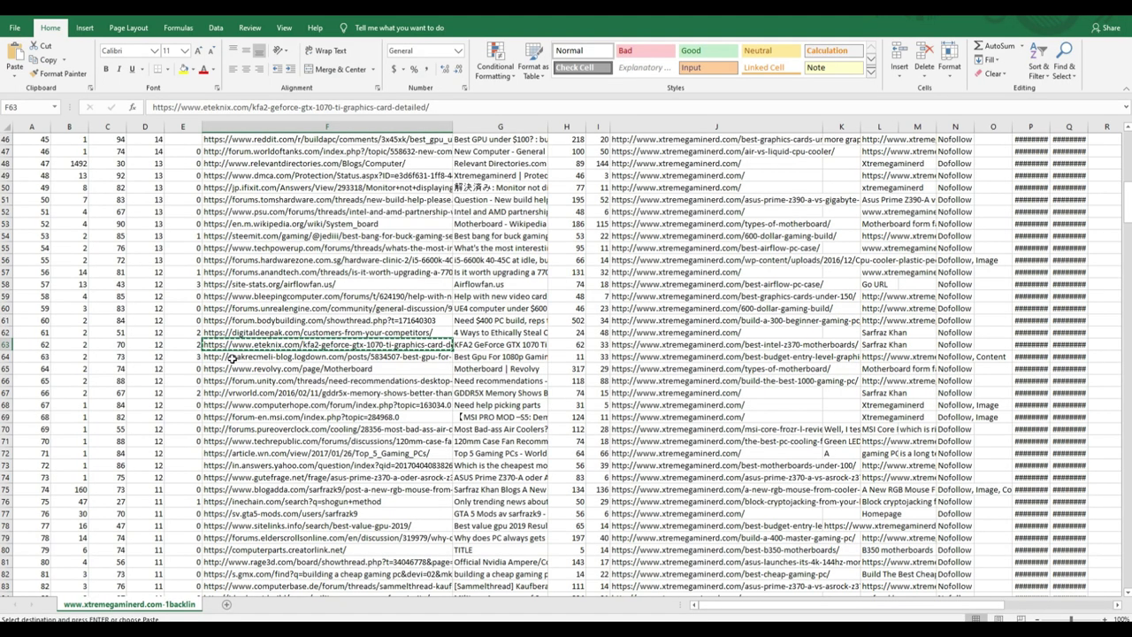
# Open the Revolvy Motherboard page from cell F65 in Chrome and scroll through it
pyautogui.click(232, 357)
pyautogui.press('Down')
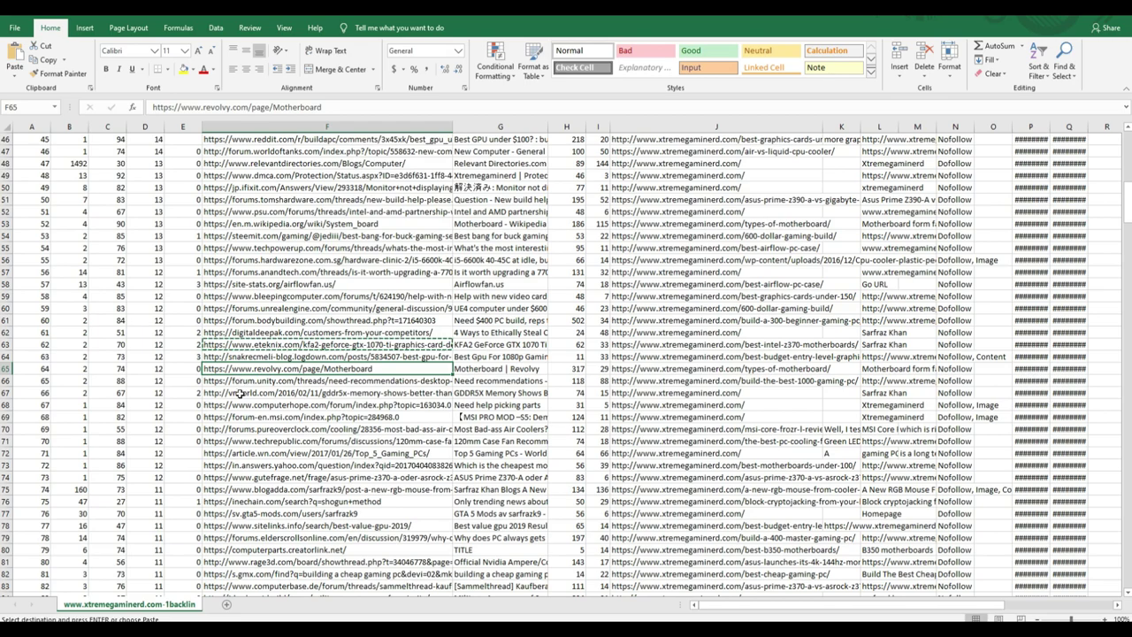
pyautogui.hotkey('ctrl', 'c')
pyautogui.hotkey('alt', 'Tab')
pyautogui.click(246, 35)
pyautogui.hotkey('ctrl', 'v')
pyautogui.press('Return')
pyautogui.hotkey('alt', 'Tab')
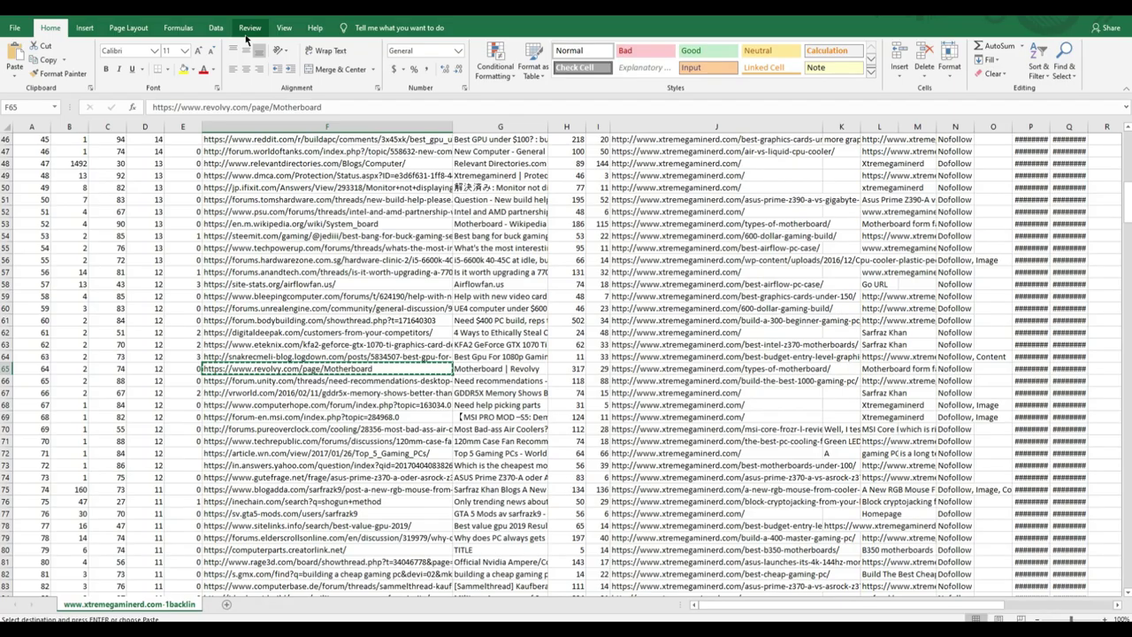
pyautogui.hotkey('alt', 'Tab')
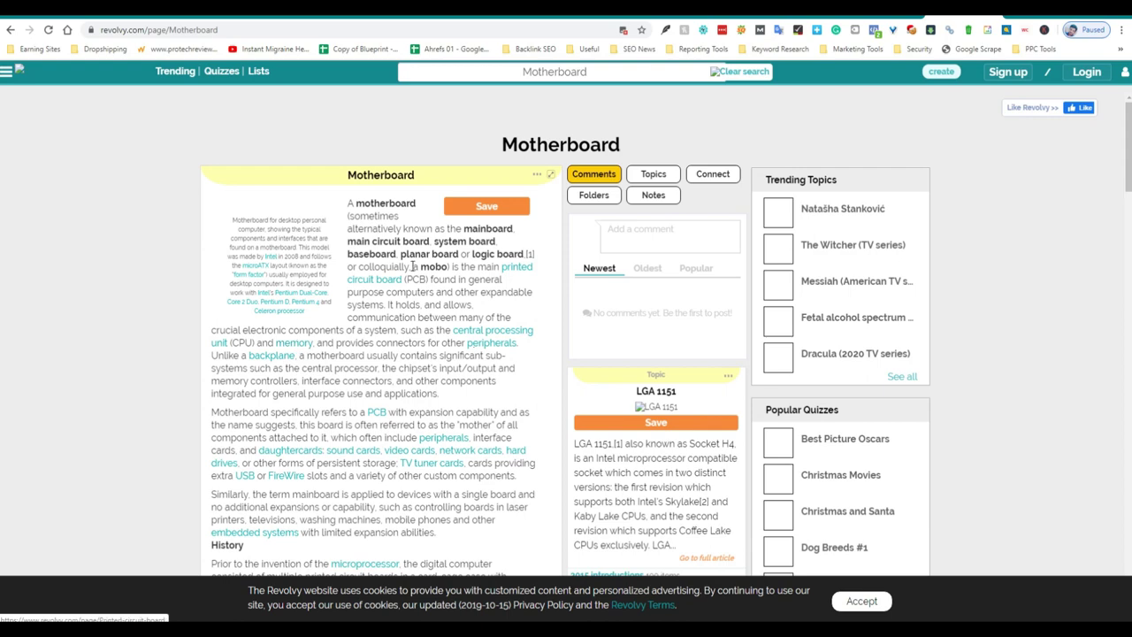
pyautogui.scroll(-5, 417, 266)
pyautogui.scroll(-6, 418, 265)
pyautogui.scroll(7, 418, 265)
pyautogui.scroll(5, 418, 276)
pyautogui.hotkey('alt', 'Tab')
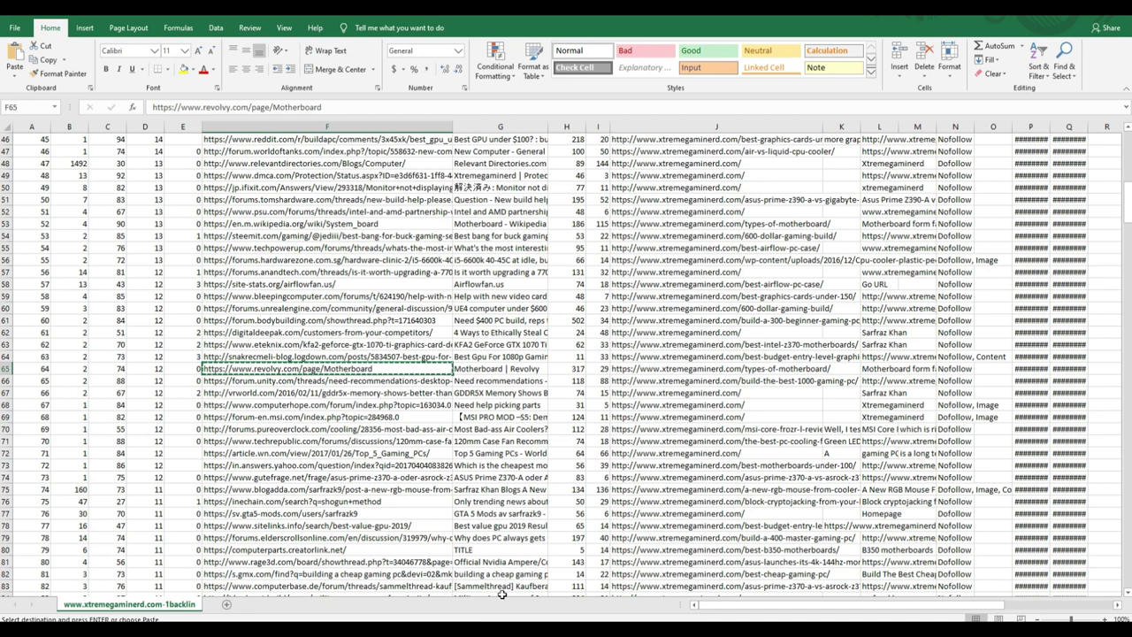
# Load the MSI forum thread URL from cell F69 in Chrome's address bar
pyautogui.click(284, 417)
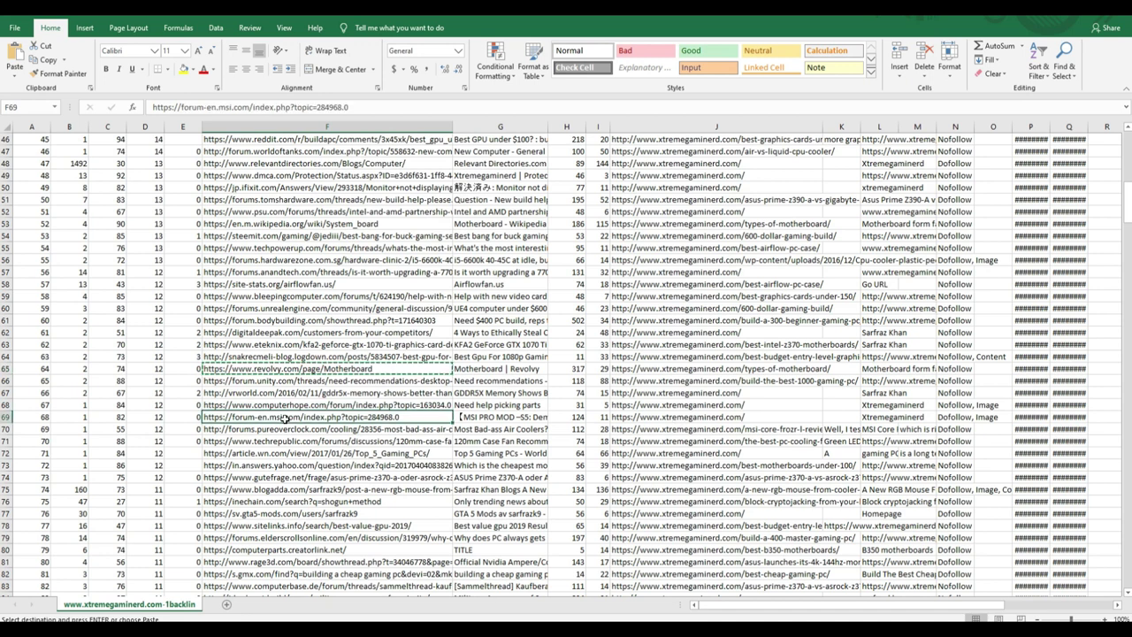
pyautogui.hotkey('alt', 'Tab')
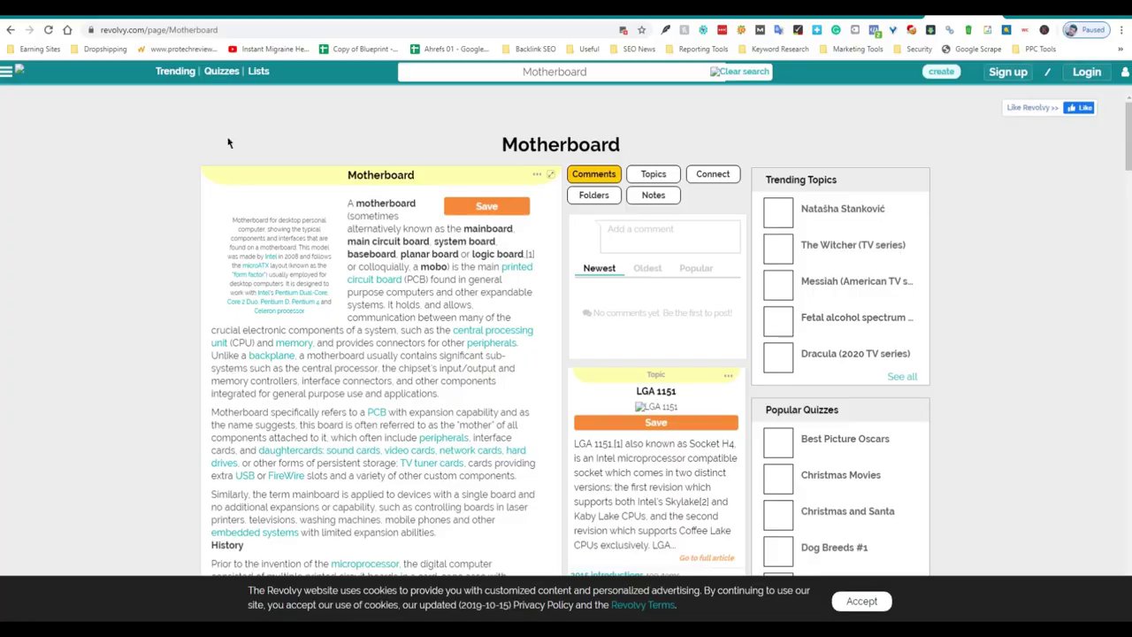
pyautogui.click(207, 30)
pyautogui.hotkey('ctrl', 'v')
pyautogui.press('Return')
pyautogui.hotkey('alt', 'Tab')
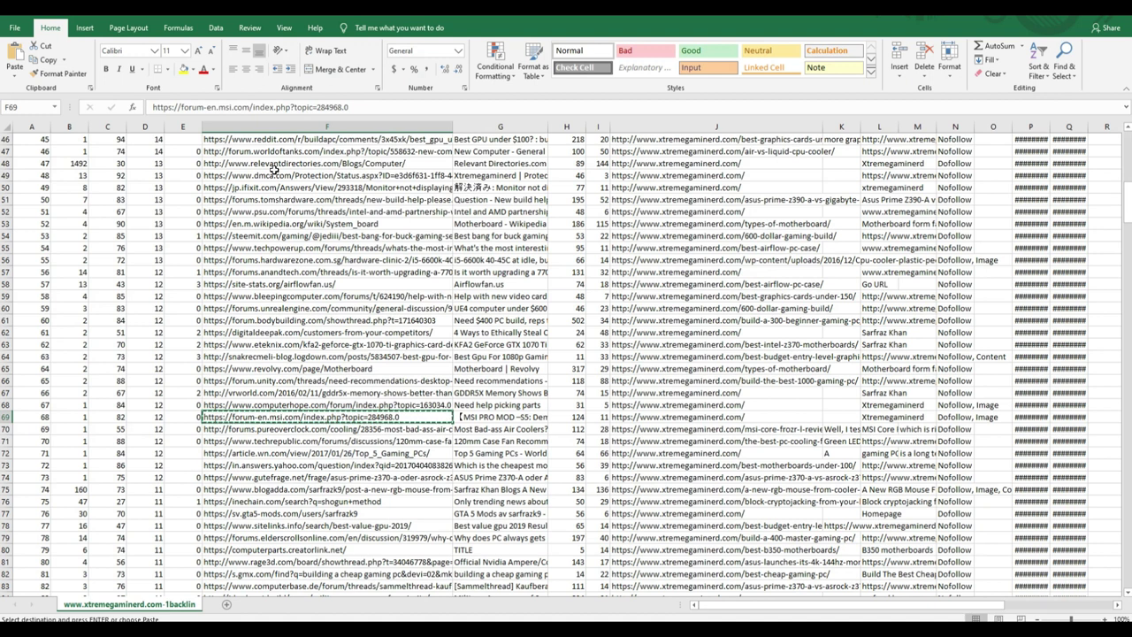
# Scroll through the MSI forum thread on the Crevasse Mei Machine mod, then return to the sheet
pyautogui.scroll(-4, 275, 169)
pyautogui.scroll(-1, 275, 169)
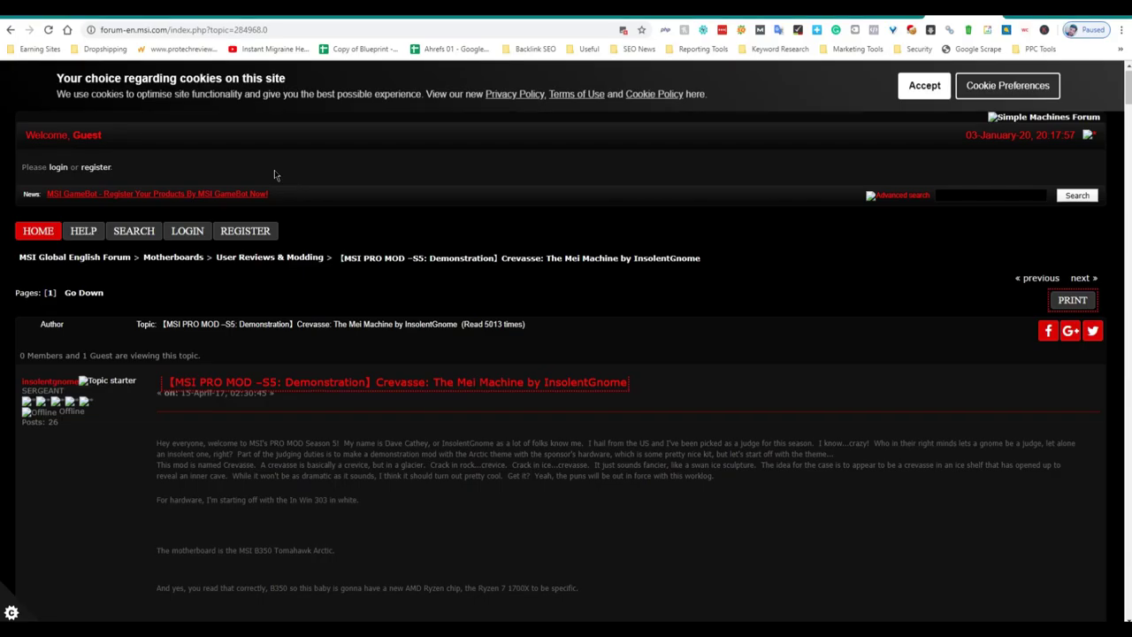
pyautogui.scroll(-4, 274, 174)
pyautogui.scroll(-5, 274, 174)
pyautogui.scroll(1, 273, 169)
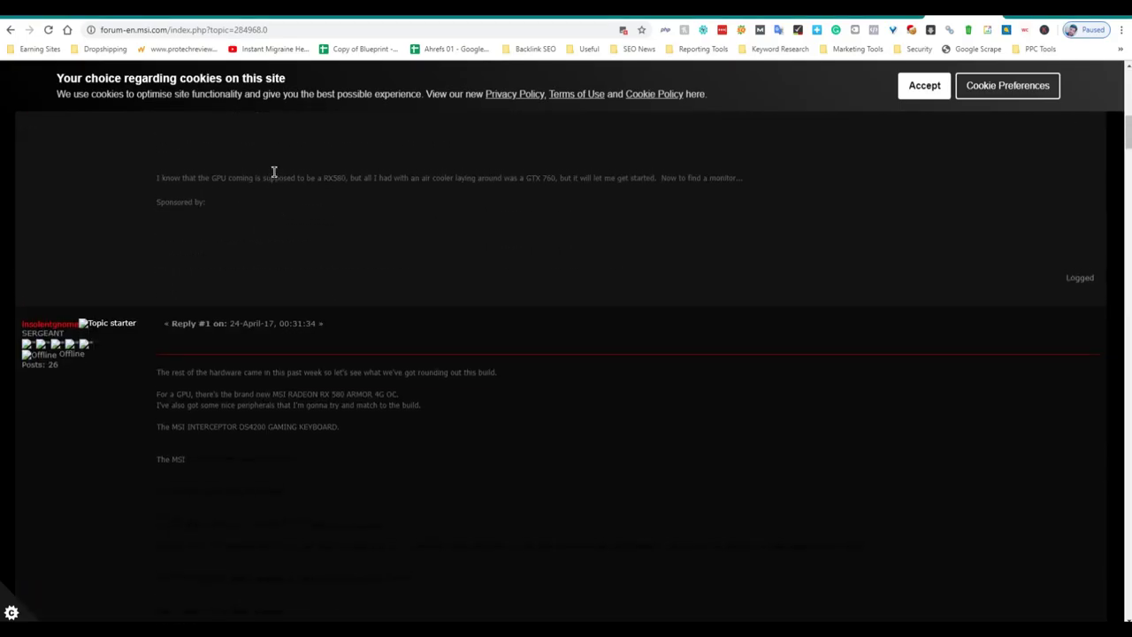
pyautogui.scroll(-15, 274, 181)
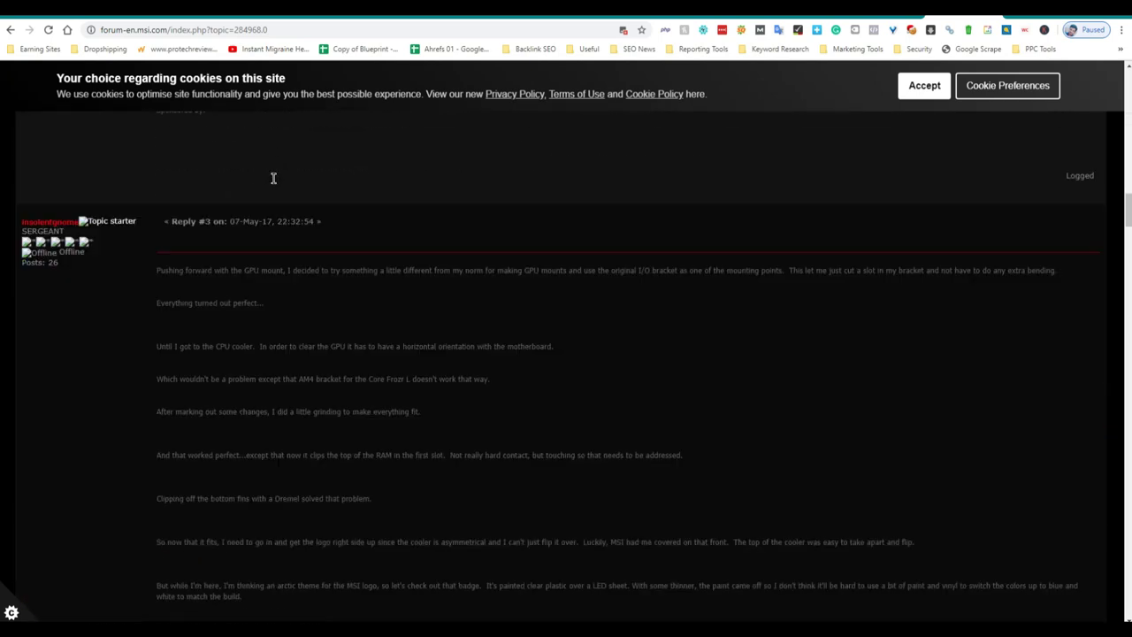
pyautogui.scroll(-5, 274, 236)
pyautogui.hotkey('alt', 'Tab')
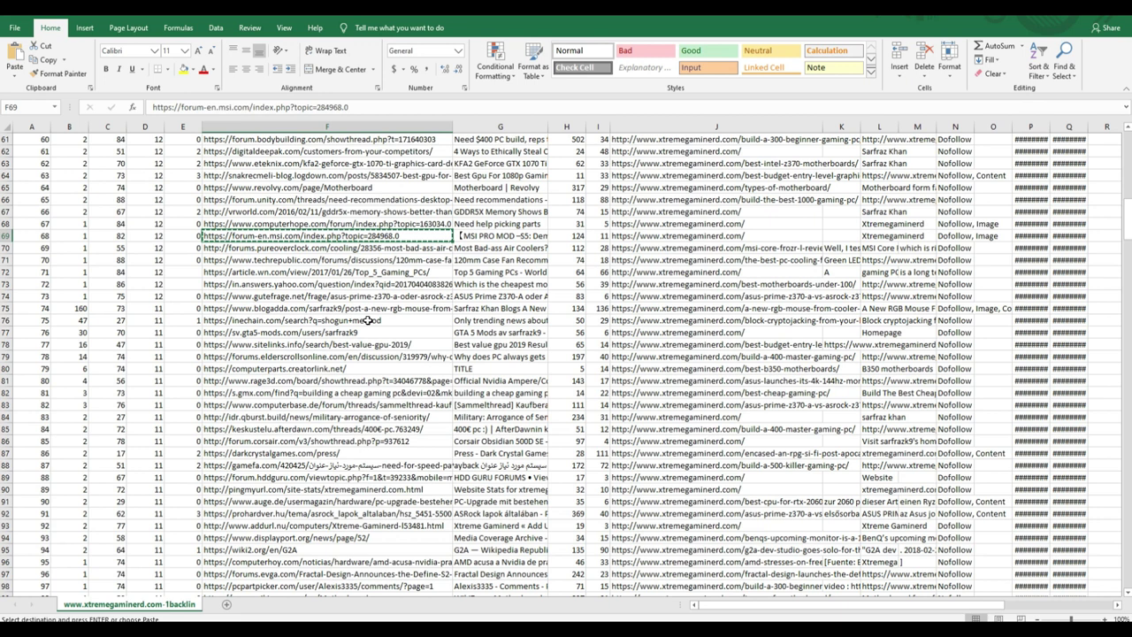
pyautogui.rightClick(368, 320)
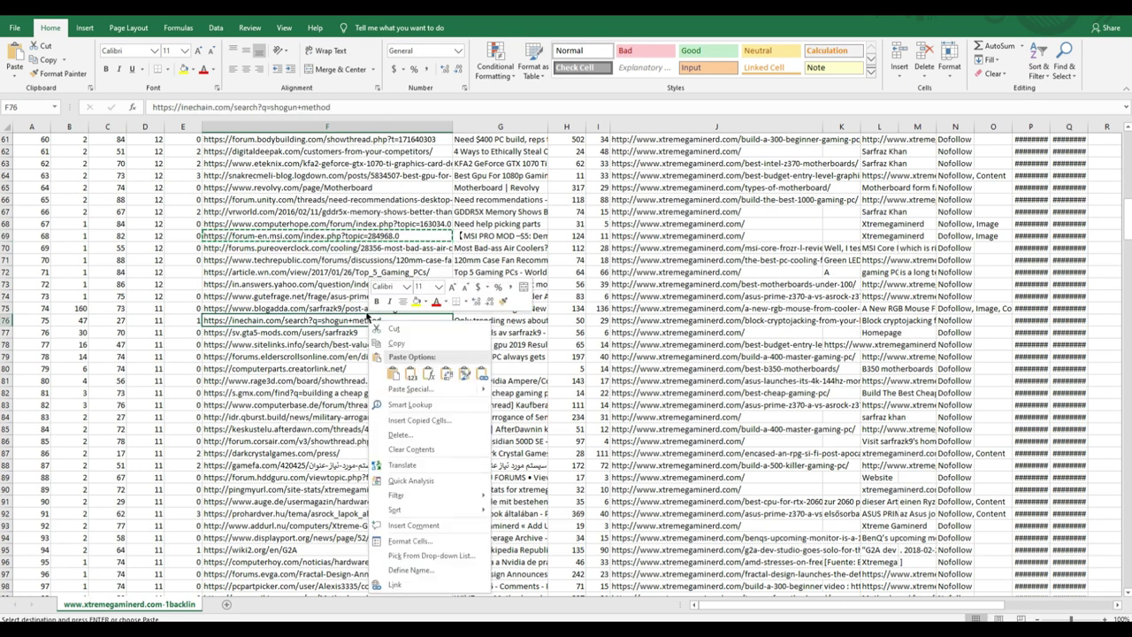
pyautogui.press('Escape')
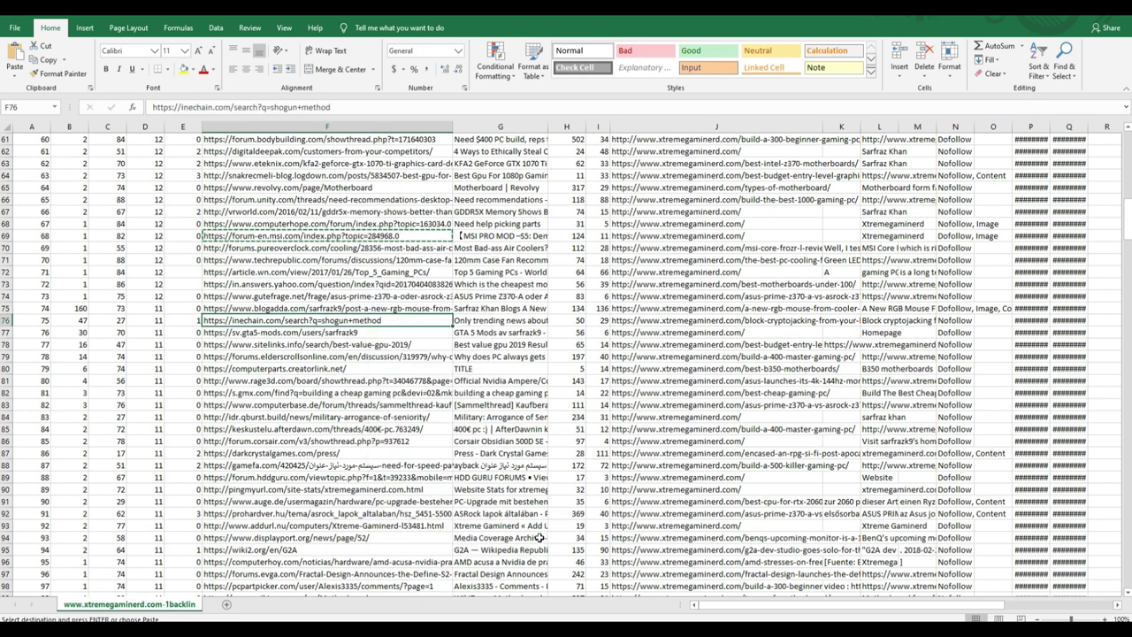